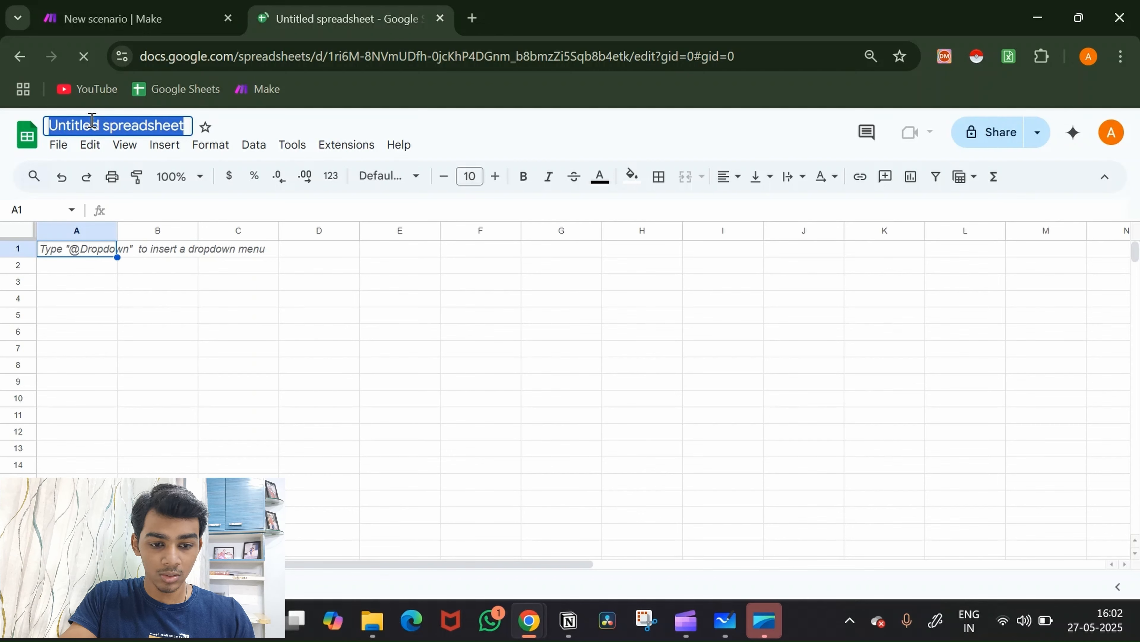
Step: Rename the blank untitled spreadsheet to 'Onboarding (YT)'
click(91, 124)
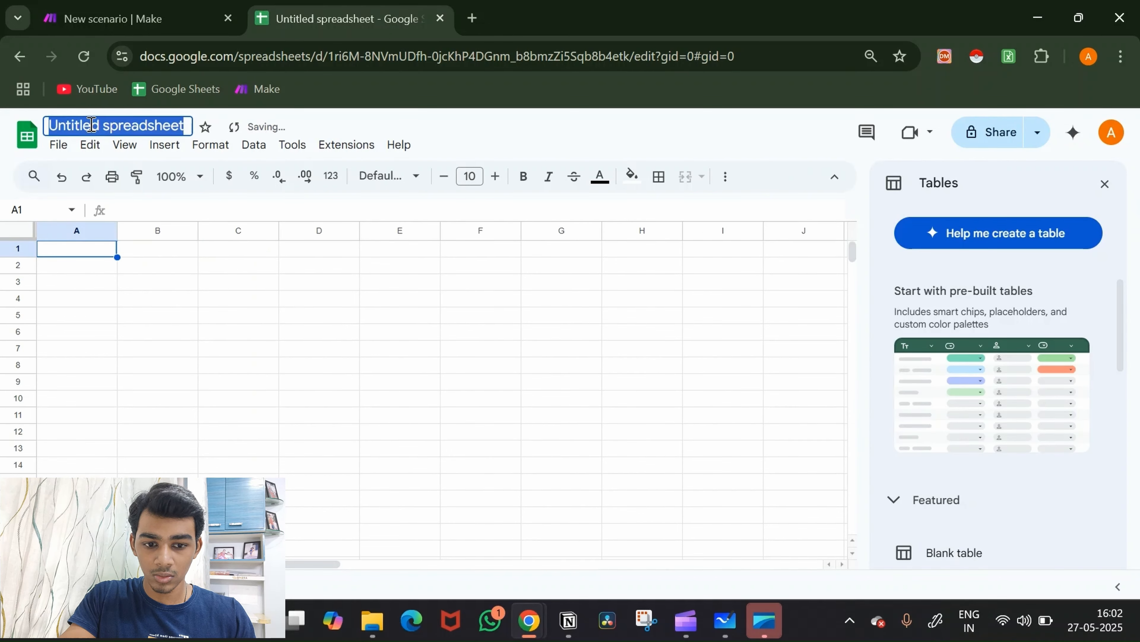
text(Onboarding)
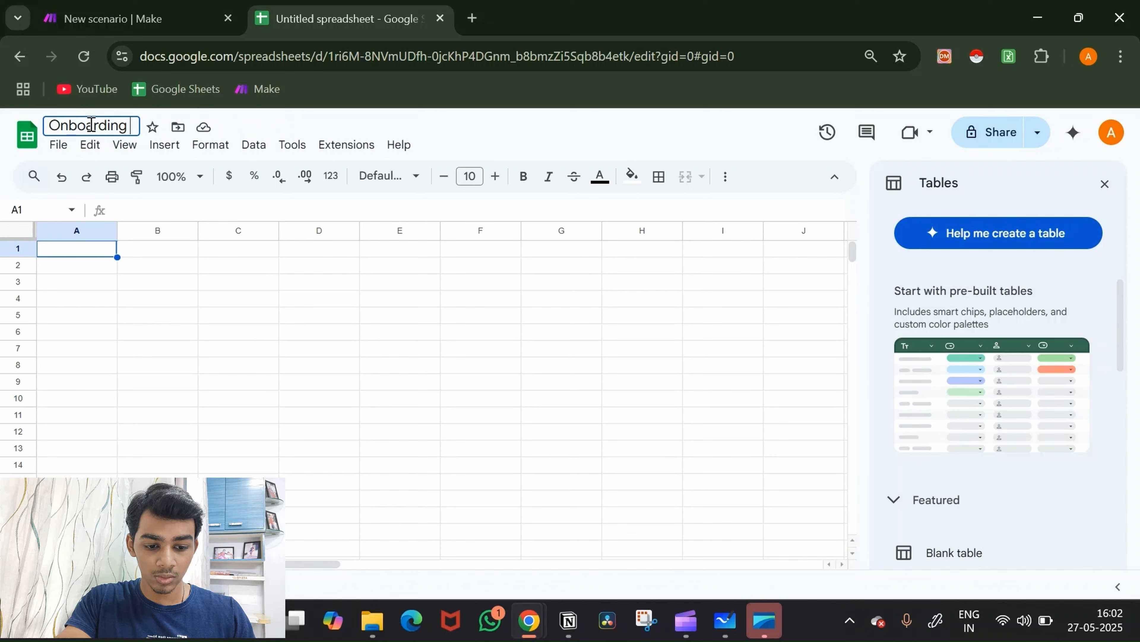
text( (Y)
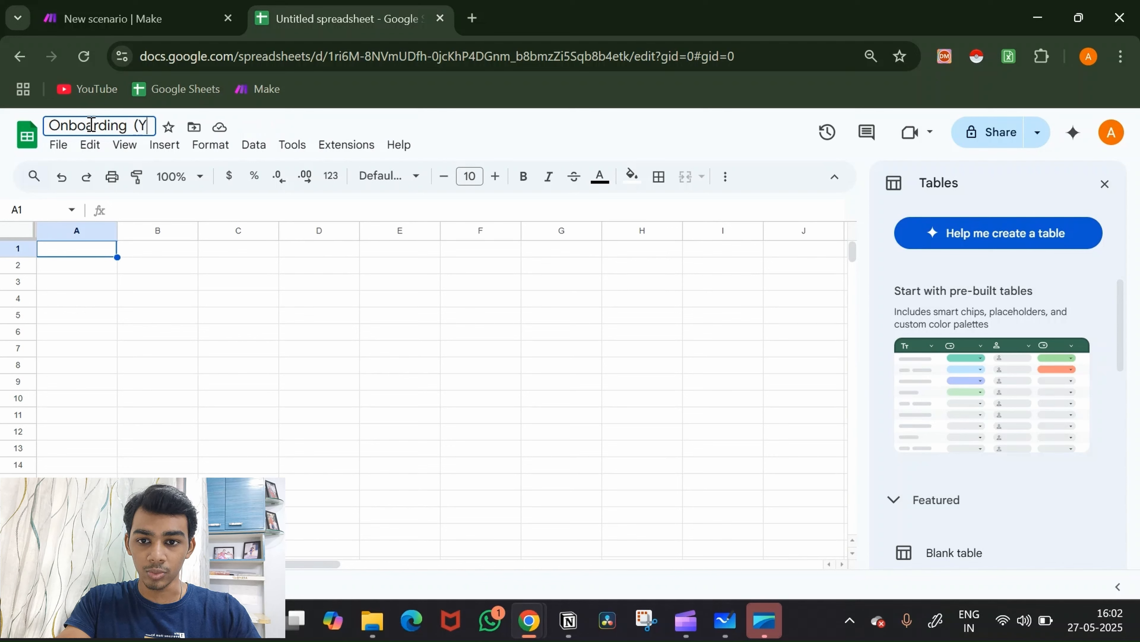
text(T))
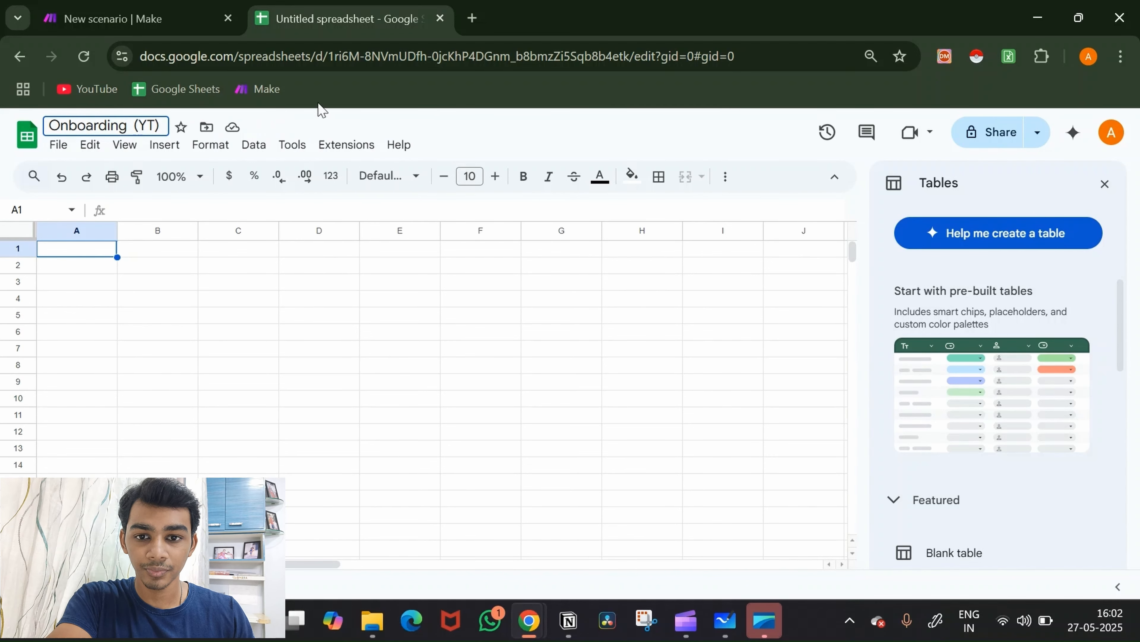
key(Return)
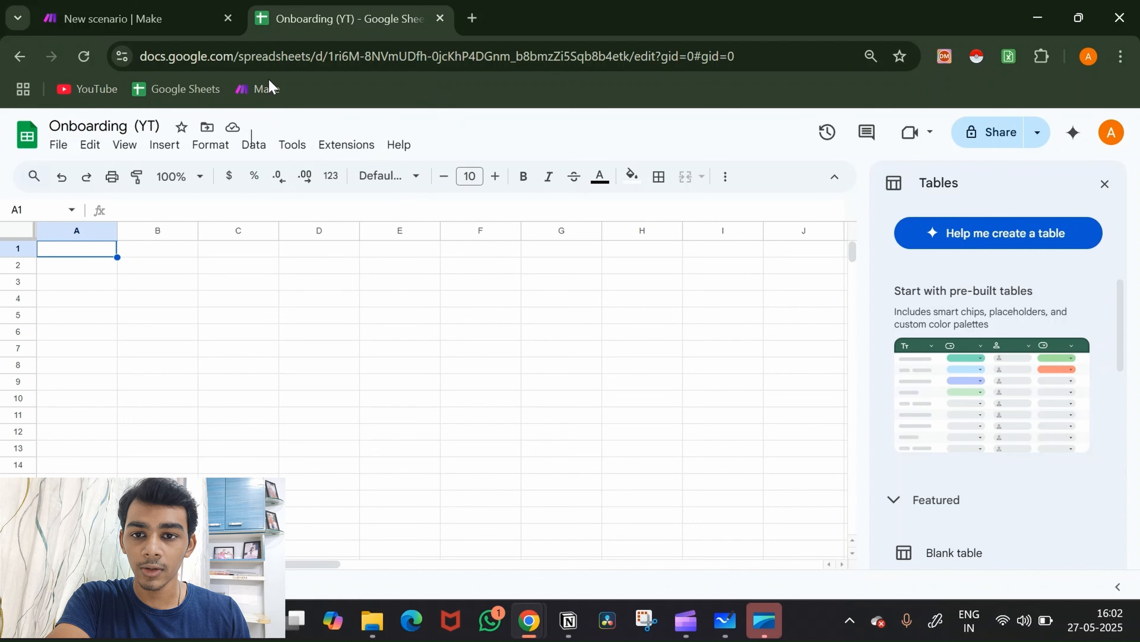
Step: Add a Google Sheets Search Rows module to the Make scenario, then return to the spreadsheet
click(180, 6)
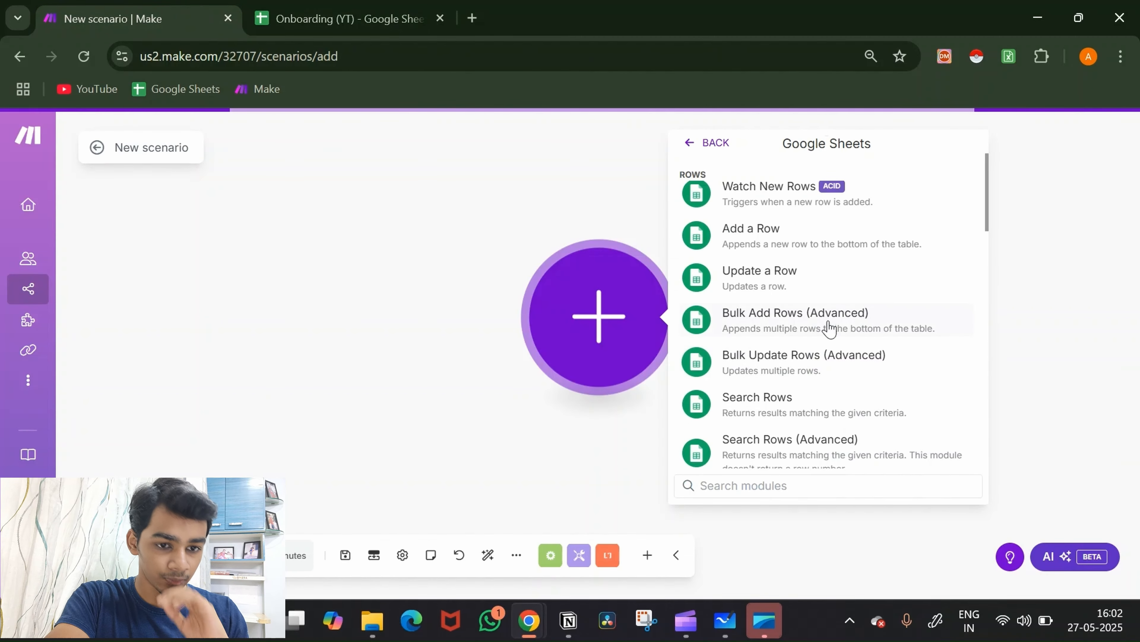
click(810, 406)
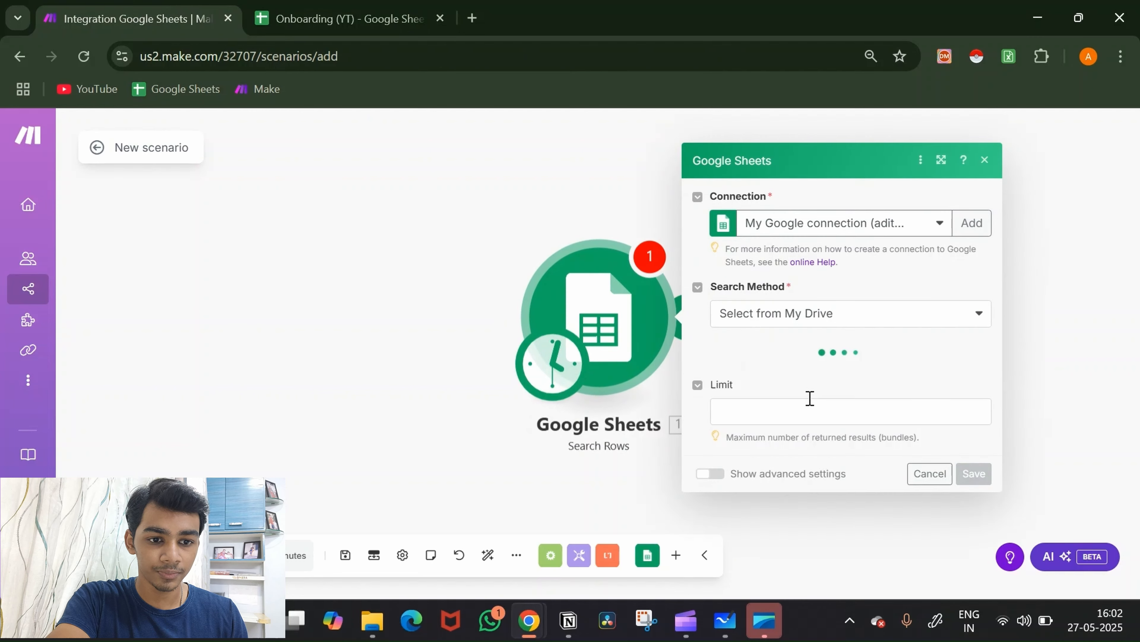
click(374, 11)
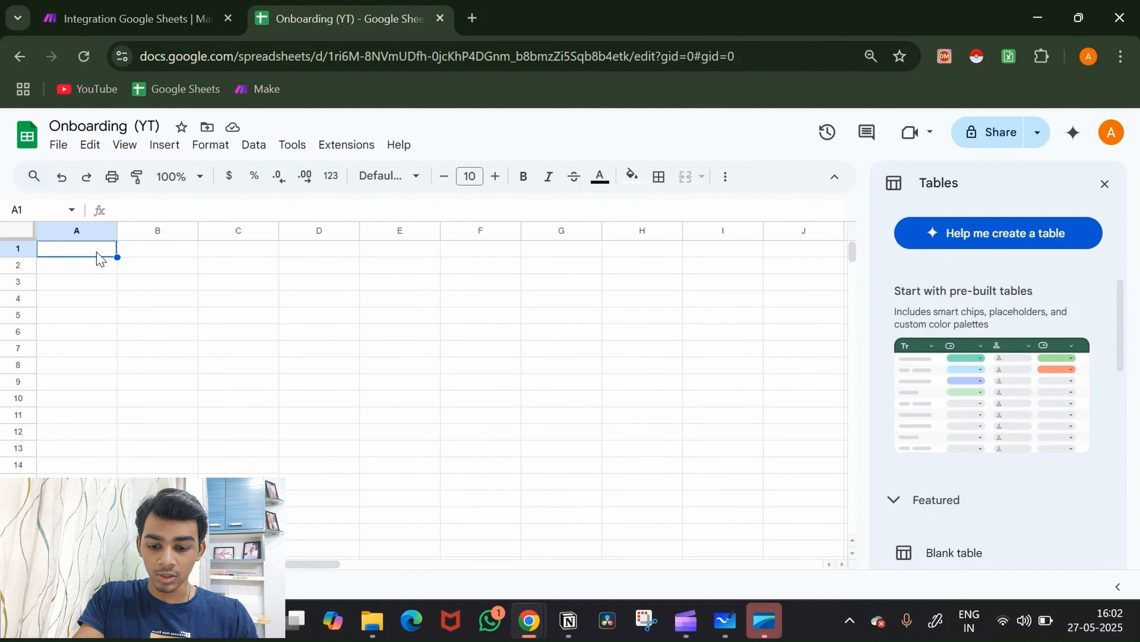
Step: Enter the headers Name, Email and Status in cells A1:C1
text(Name)
key(Tab)
text(E)
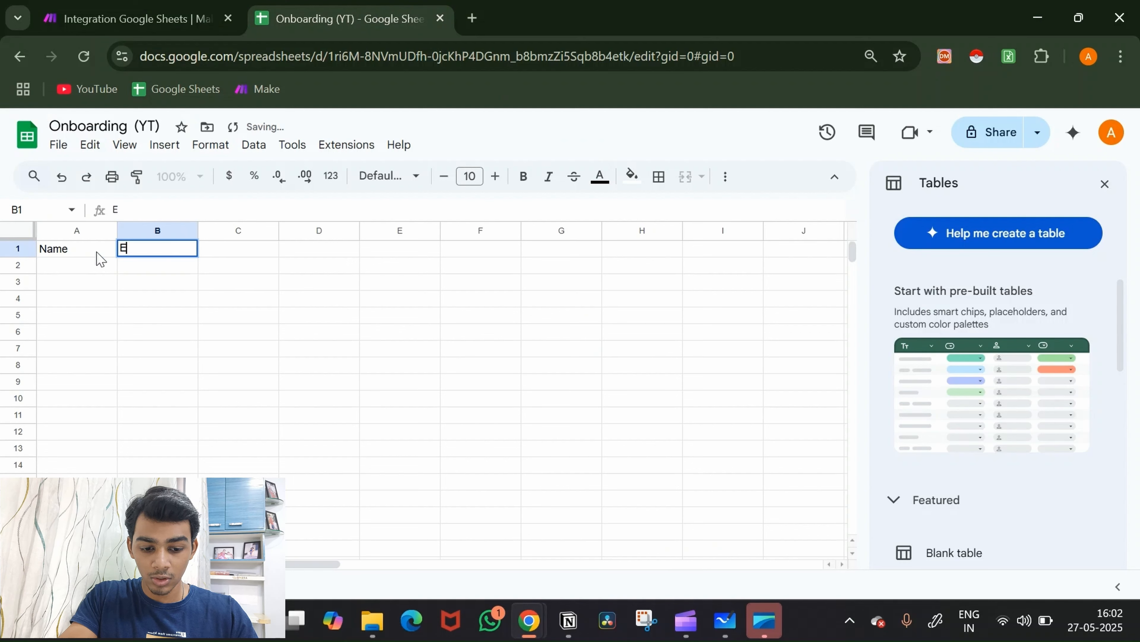
key(Tab)
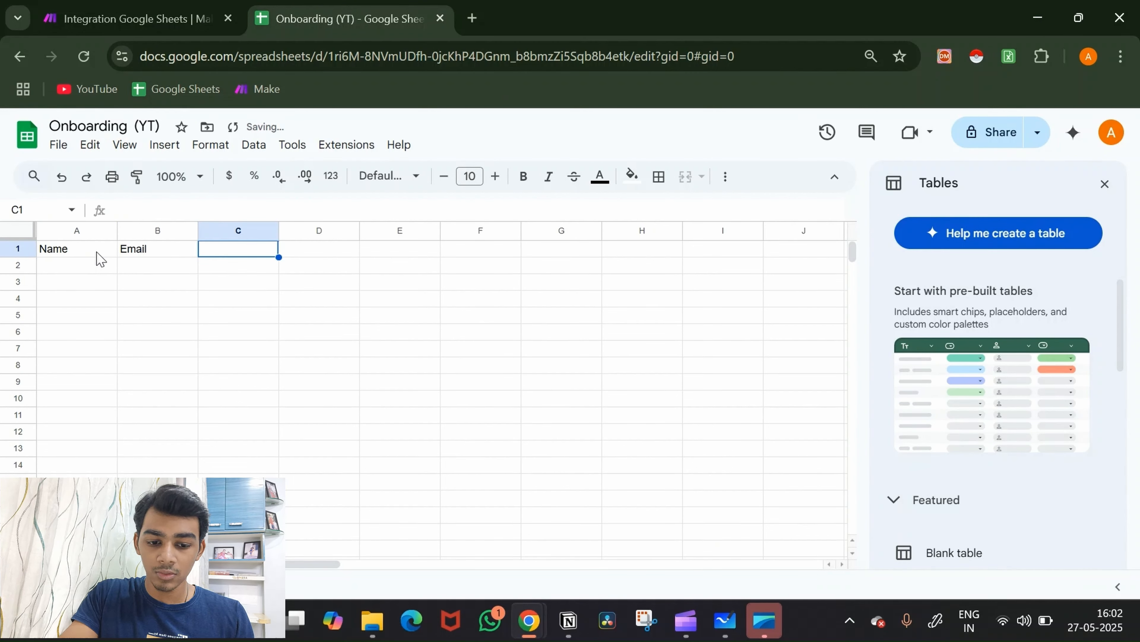
text(Status)
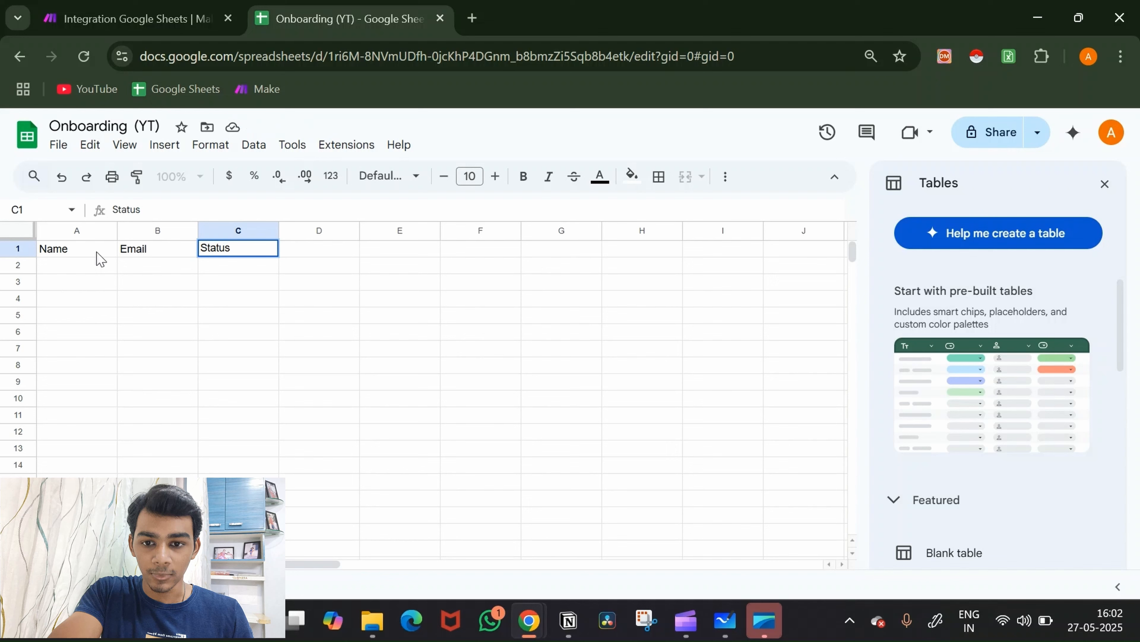
key(Tab)
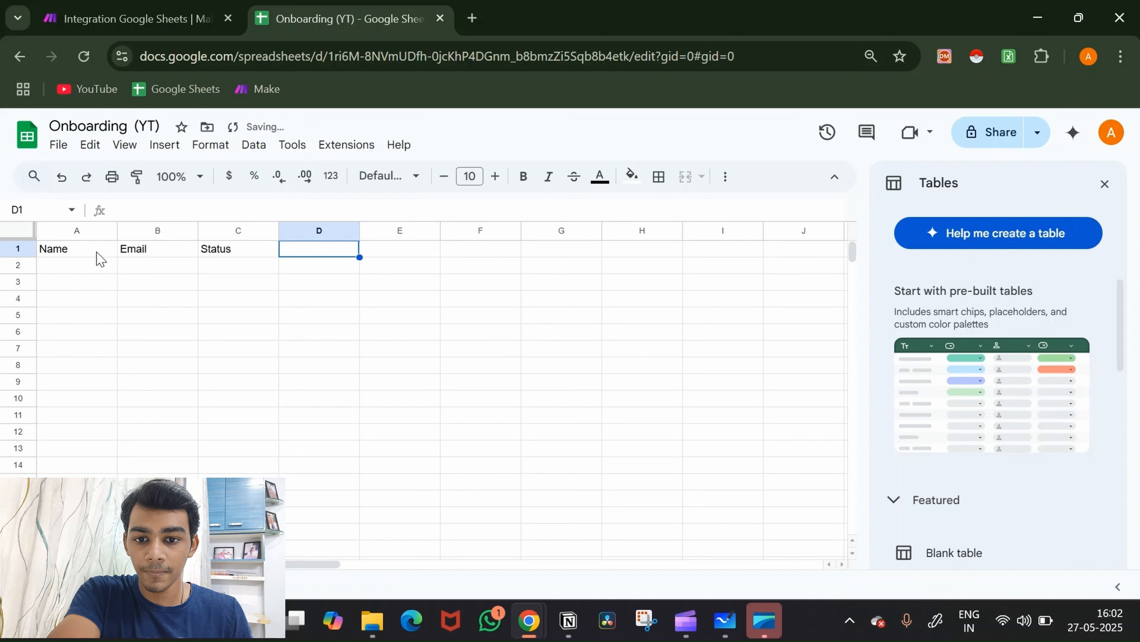
click(238, 249)
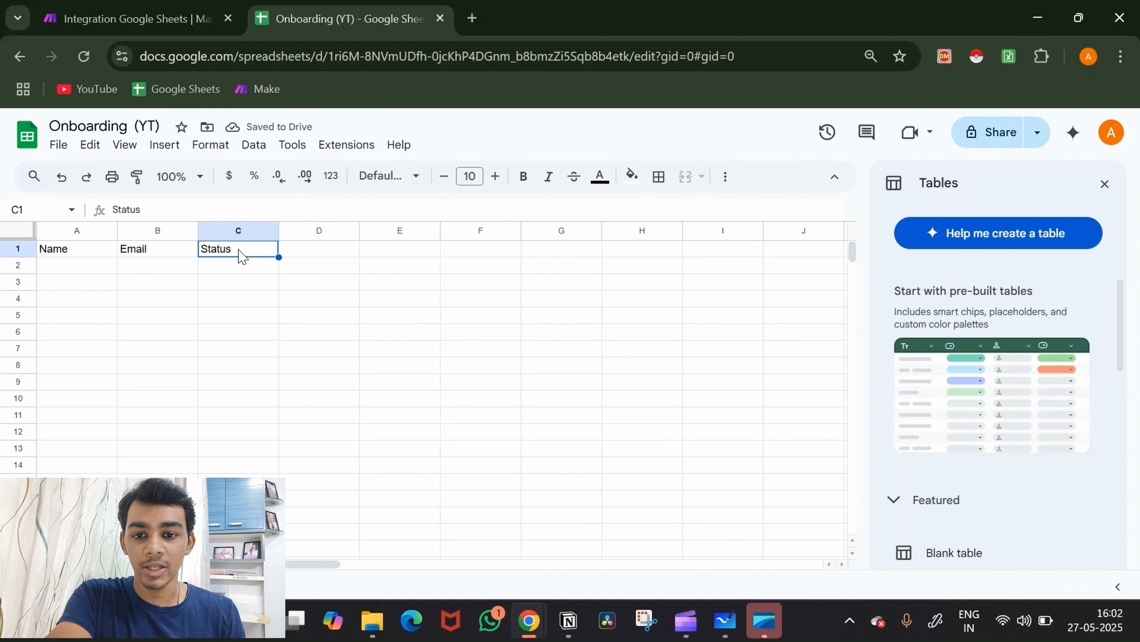
click(235, 272)
Step: Add a sample name and e-mail in row 2 and widen column B to fit
click(87, 270)
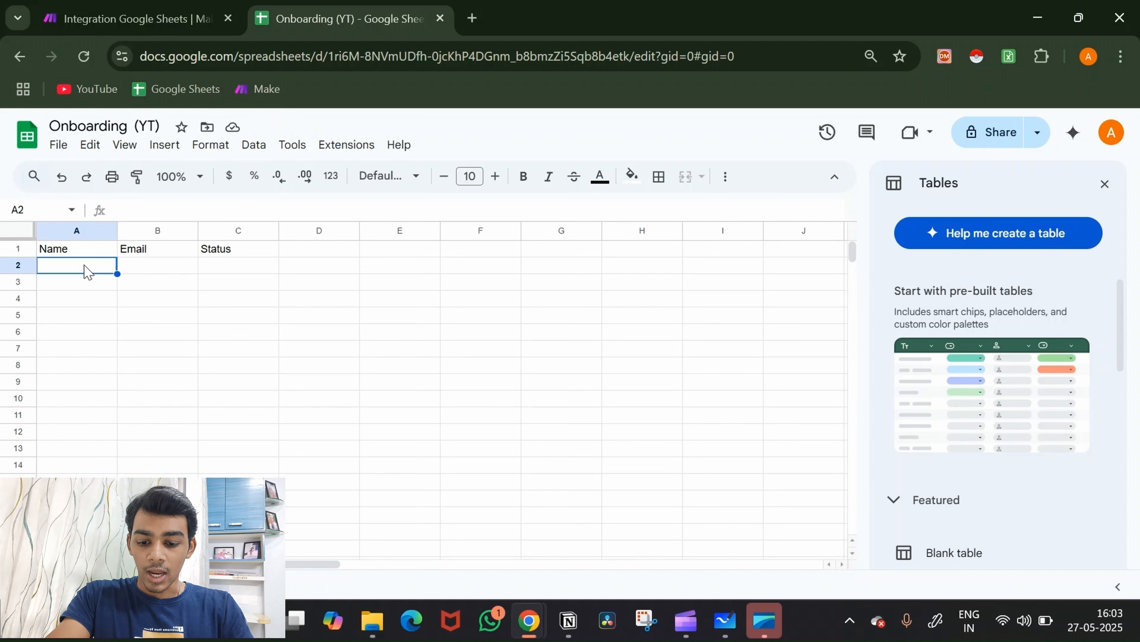
text(A)
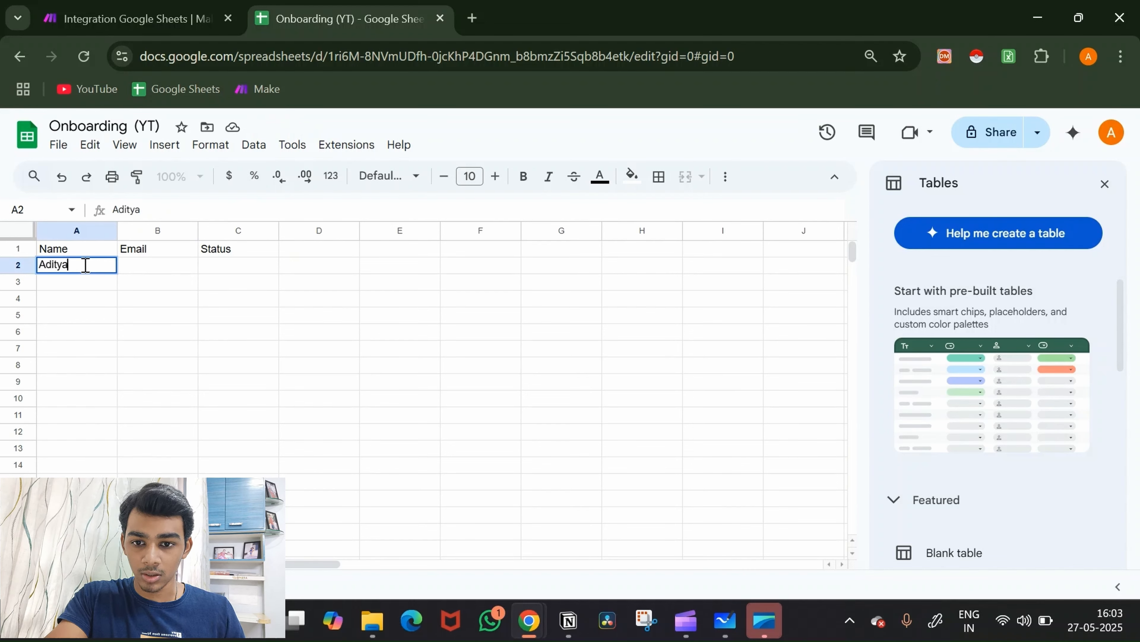
text(ditya)
key(Tab)
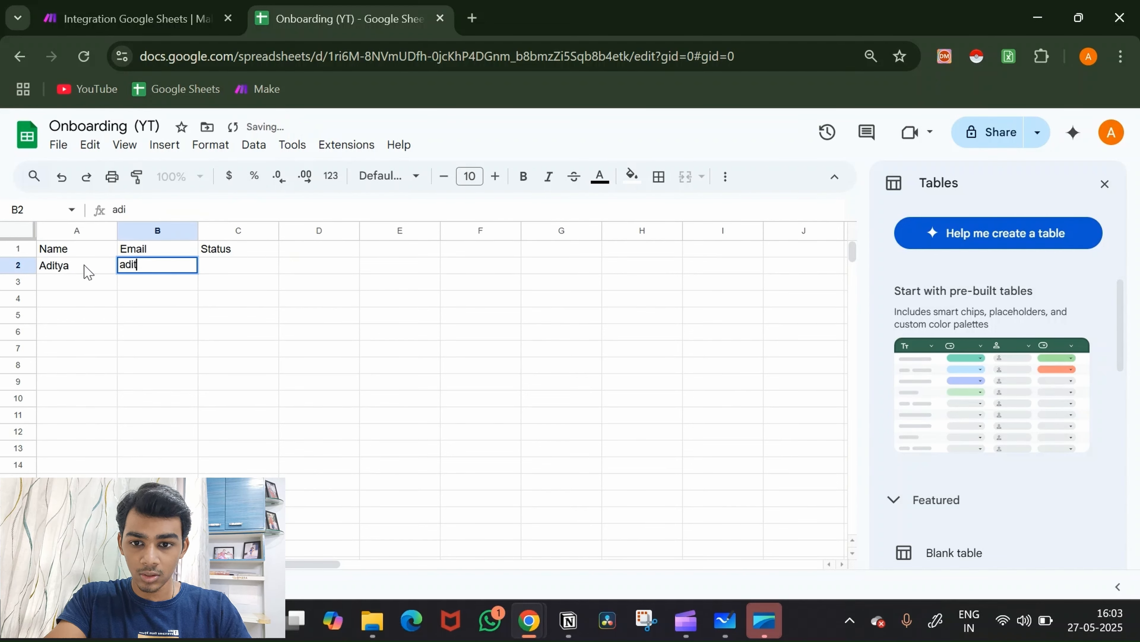
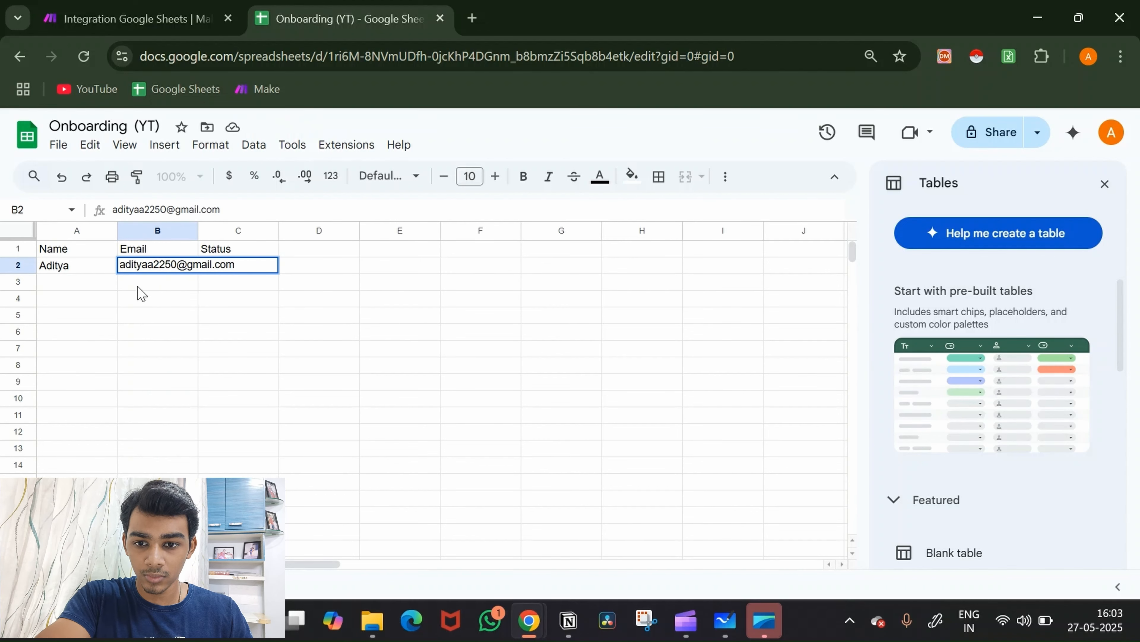
click(147, 280)
drag(198, 229, 264, 231)
click(298, 268)
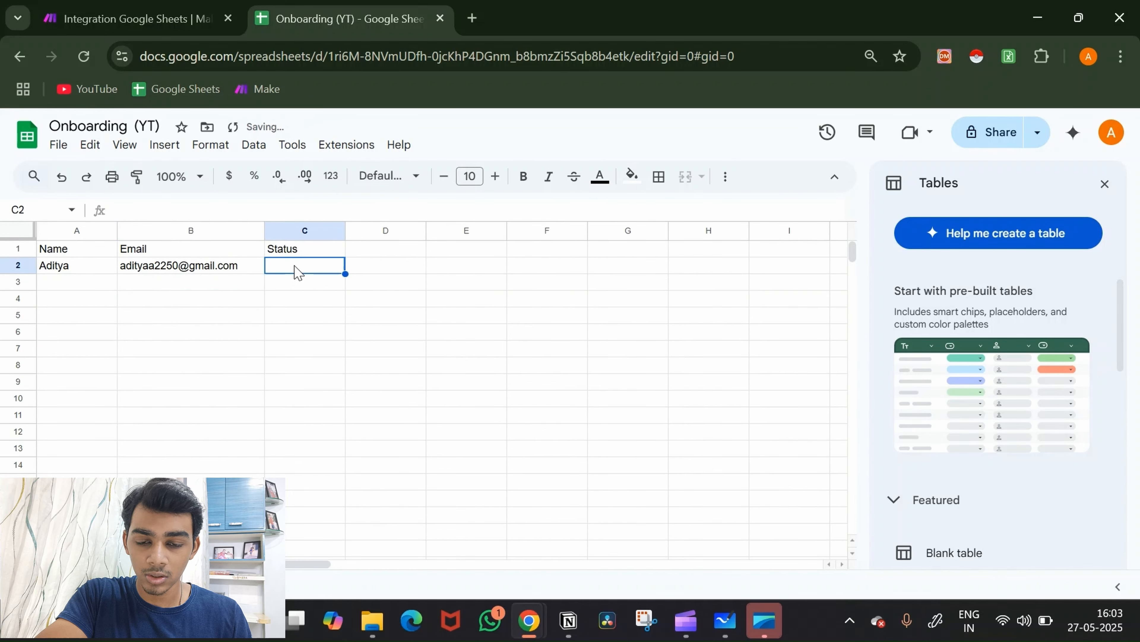
click(164, 144)
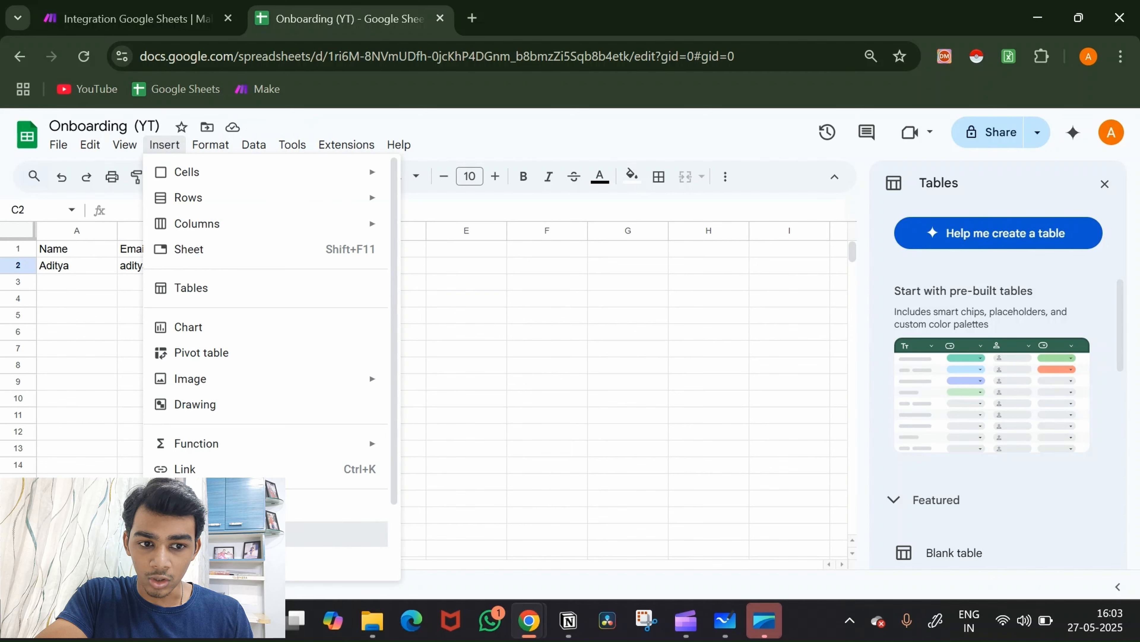
Step: Make C2 a dropdown with a single light-yellow 'Onboarding Email' option
click(211, 534)
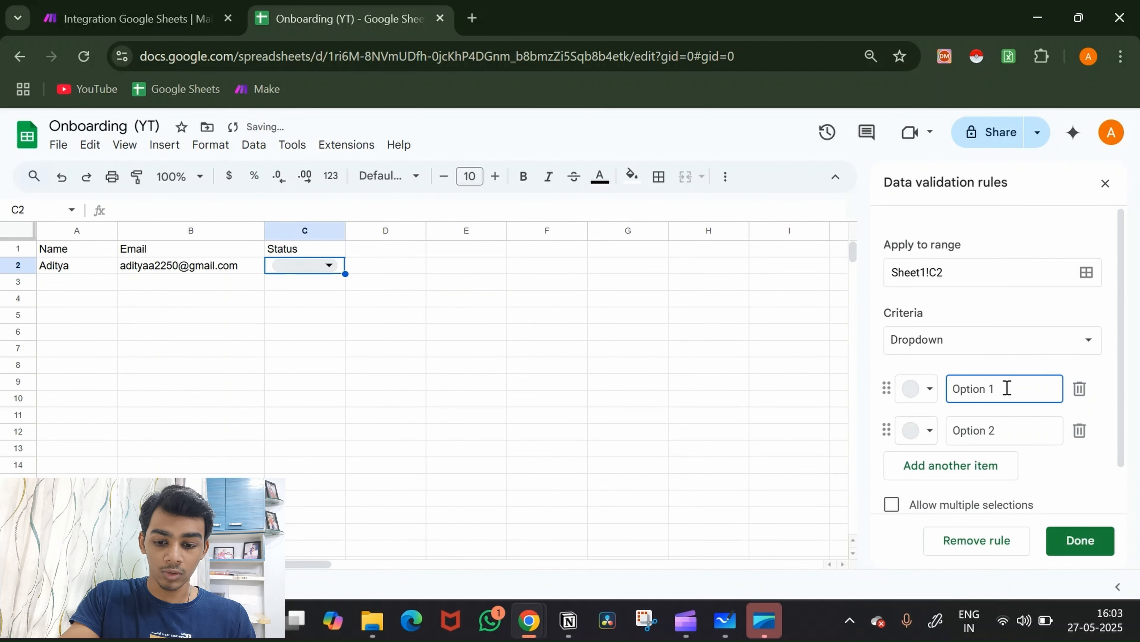
key(ctrl+a)
key(BackSpace)
text(O)
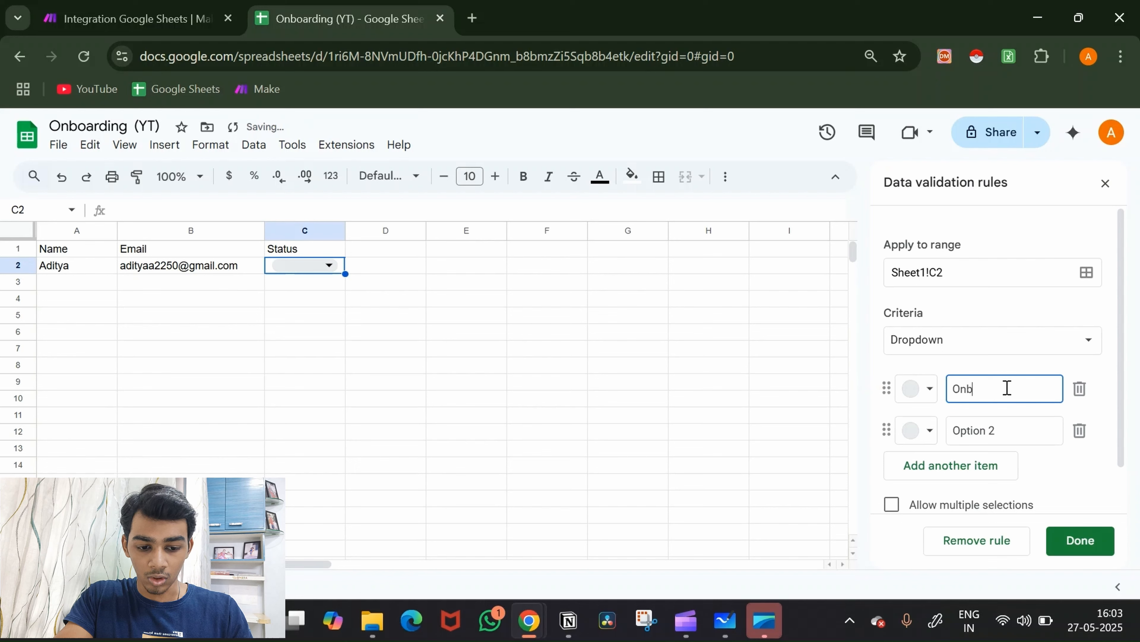
text(nboarding Em)
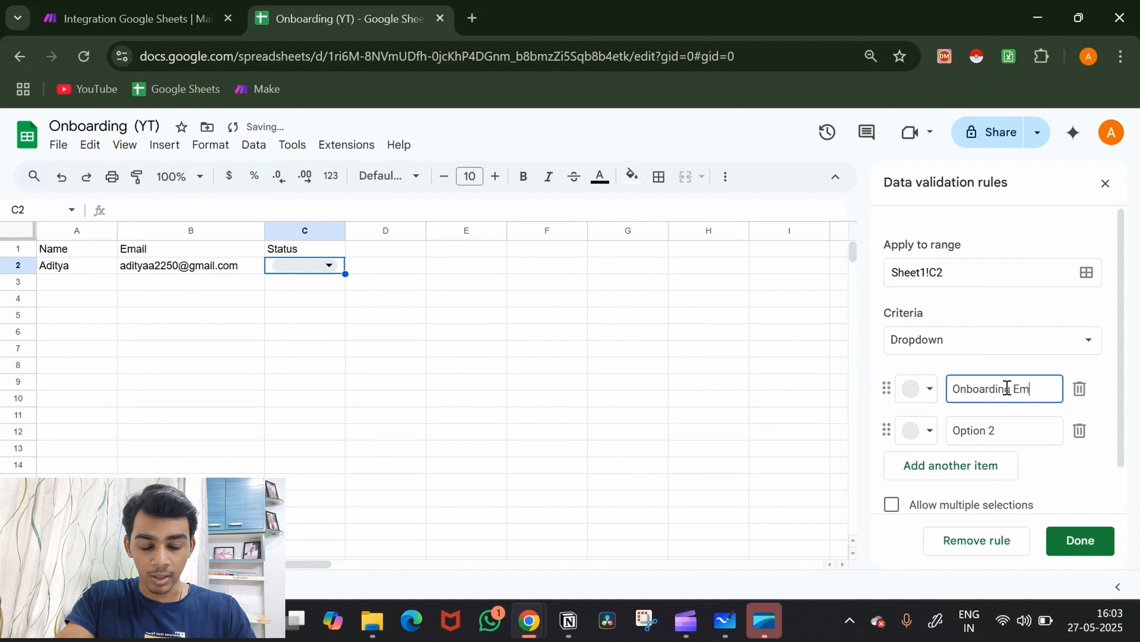
text(ail)
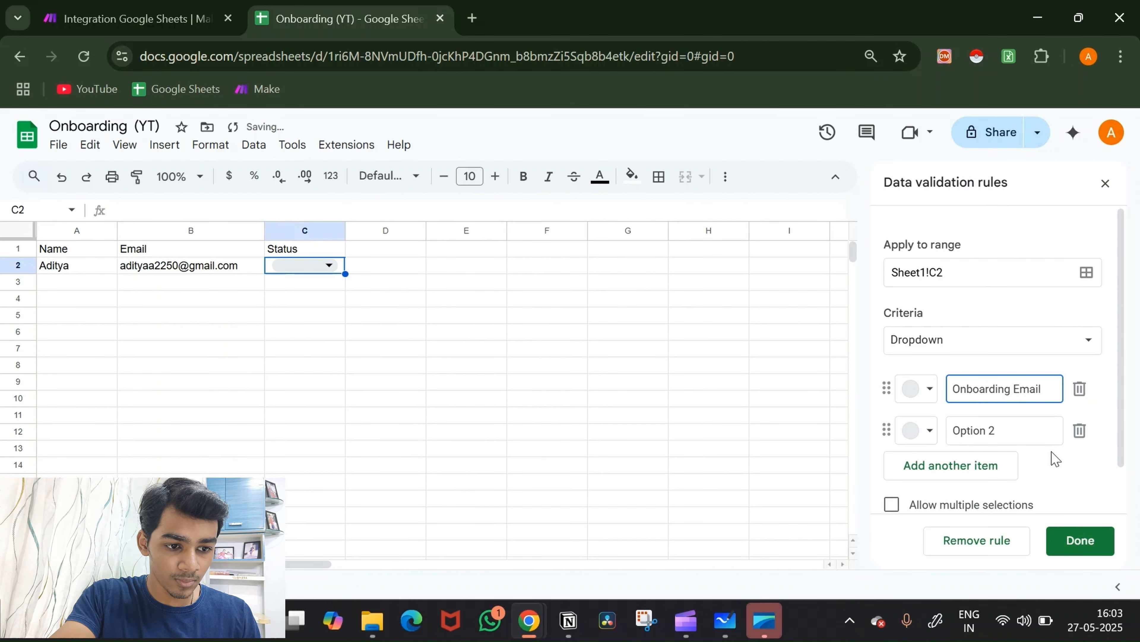
click(1078, 431)
click(924, 393)
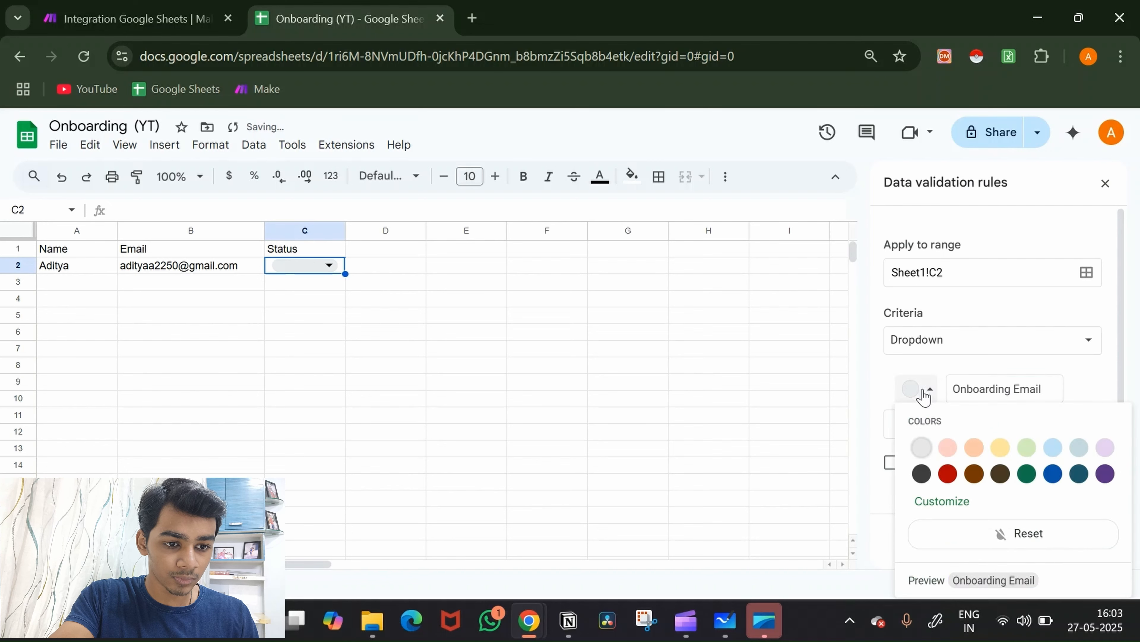
click(1001, 447)
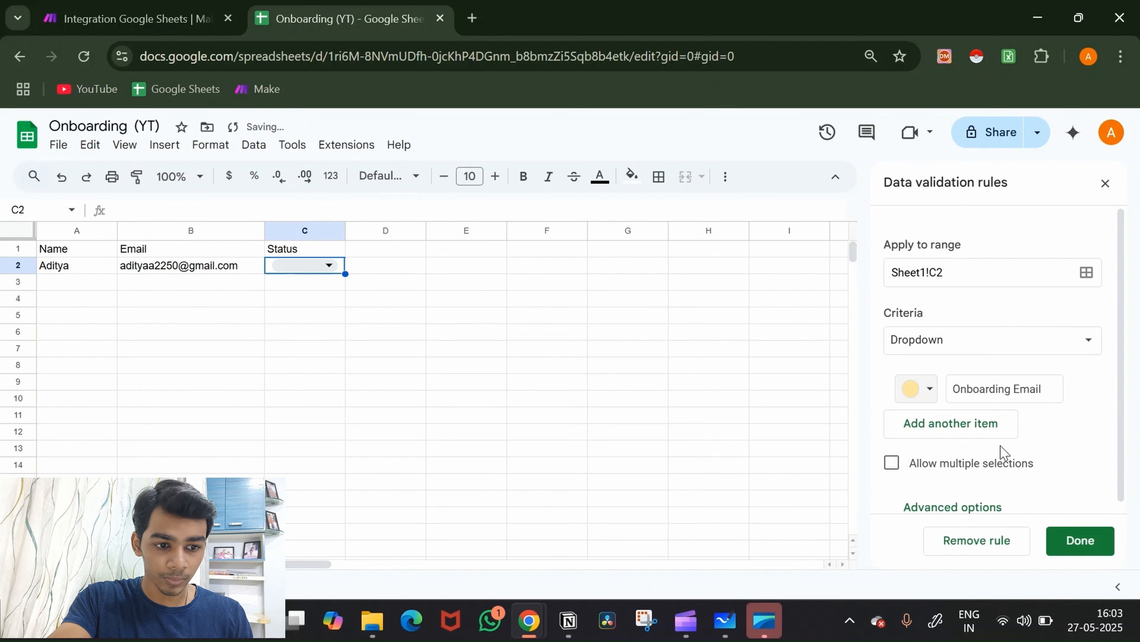
click(1071, 542)
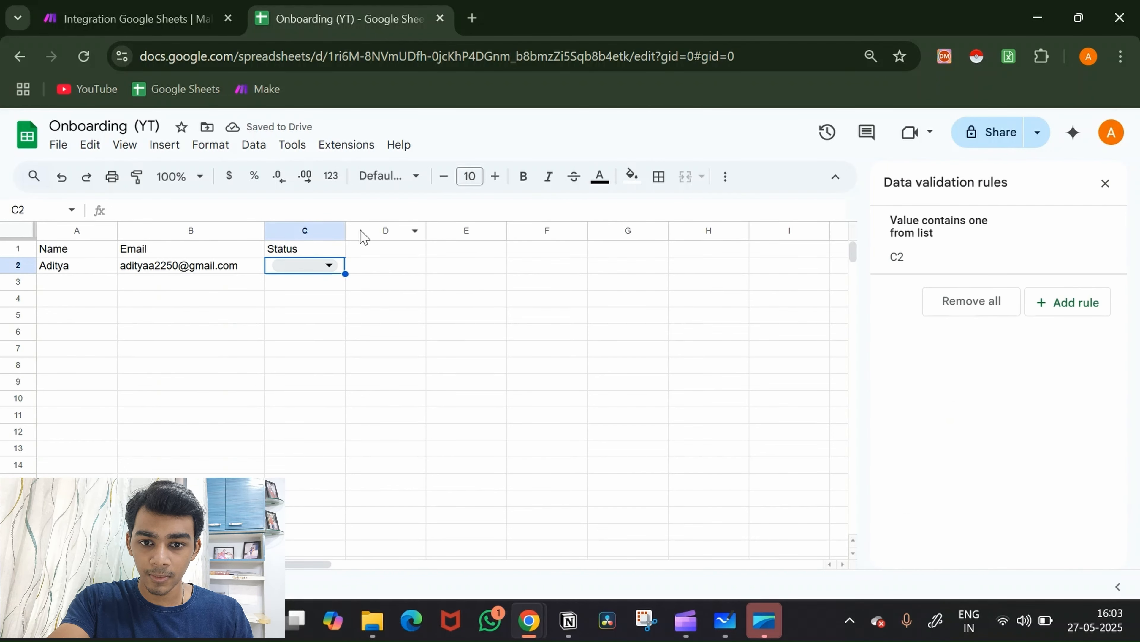
Step: Set C2 to Onboarding Email and widen column C to show it fully
drag(345, 230, 381, 230)
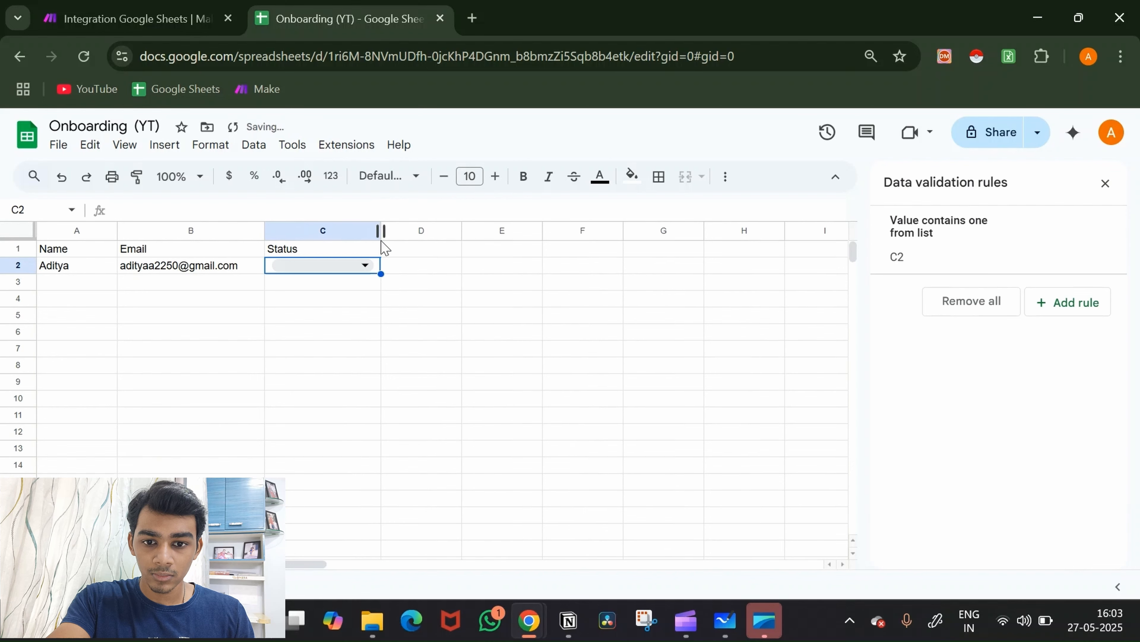
click(365, 265)
click(362, 296)
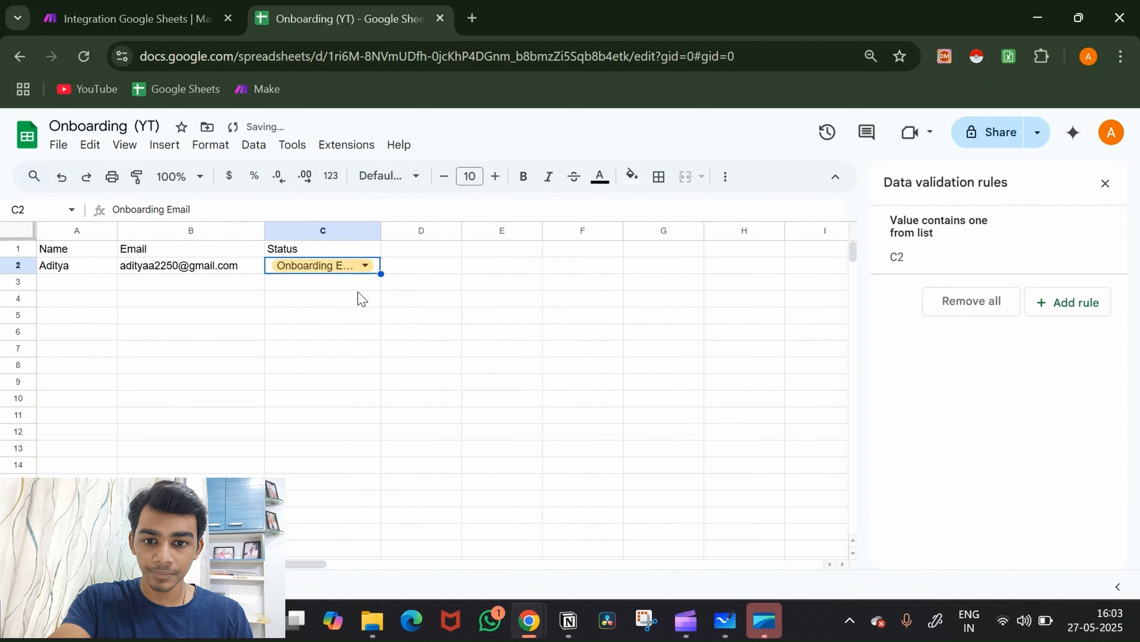
click(449, 297)
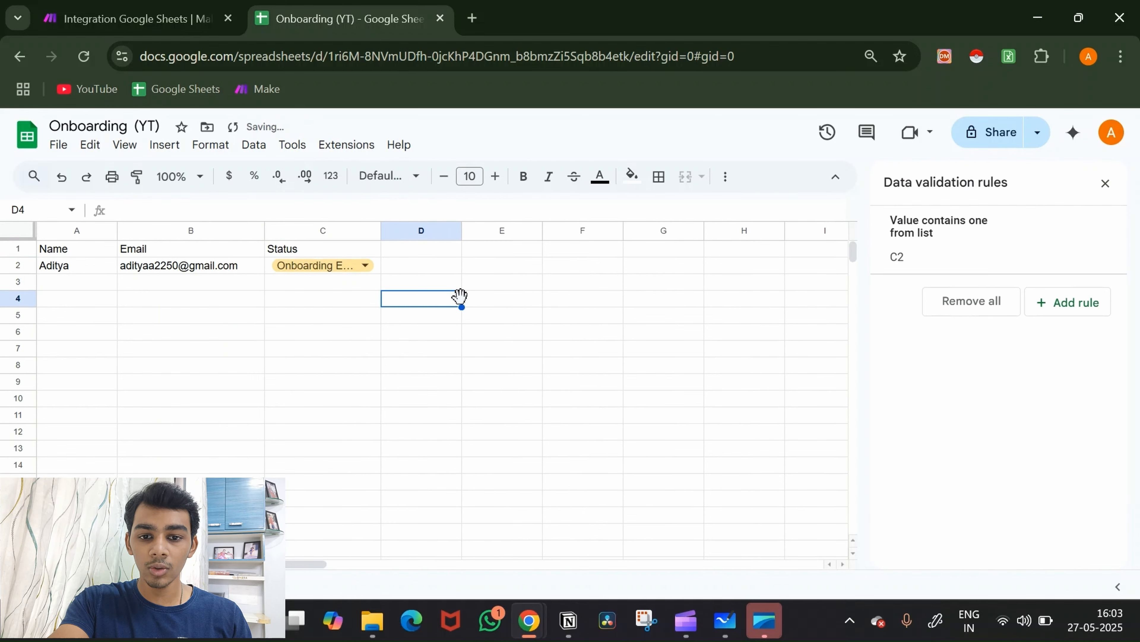
drag(381, 230, 422, 251)
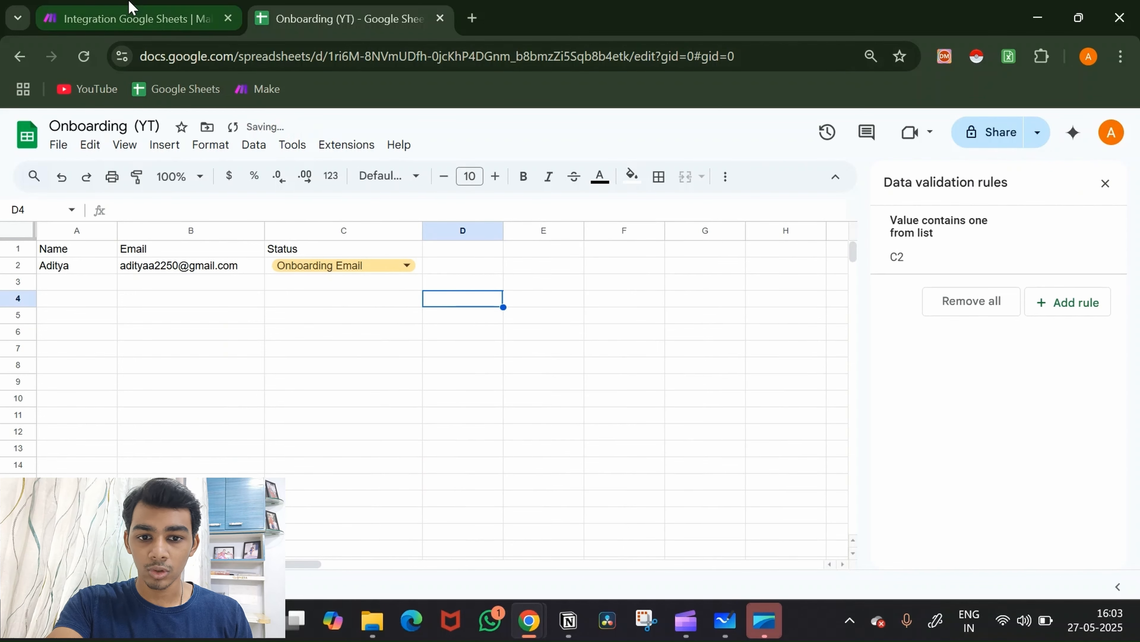
Step: Point the Search Rows module at Sheet1 of the Onboarding (YT) spreadsheet and save
click(128, 14)
click(937, 364)
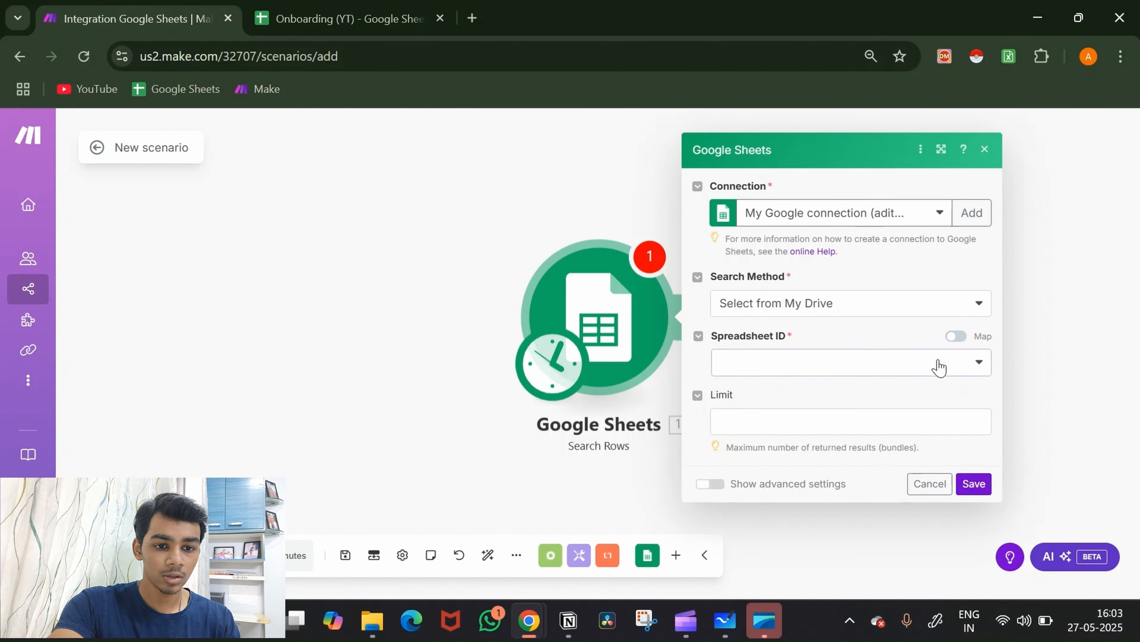
text(o)
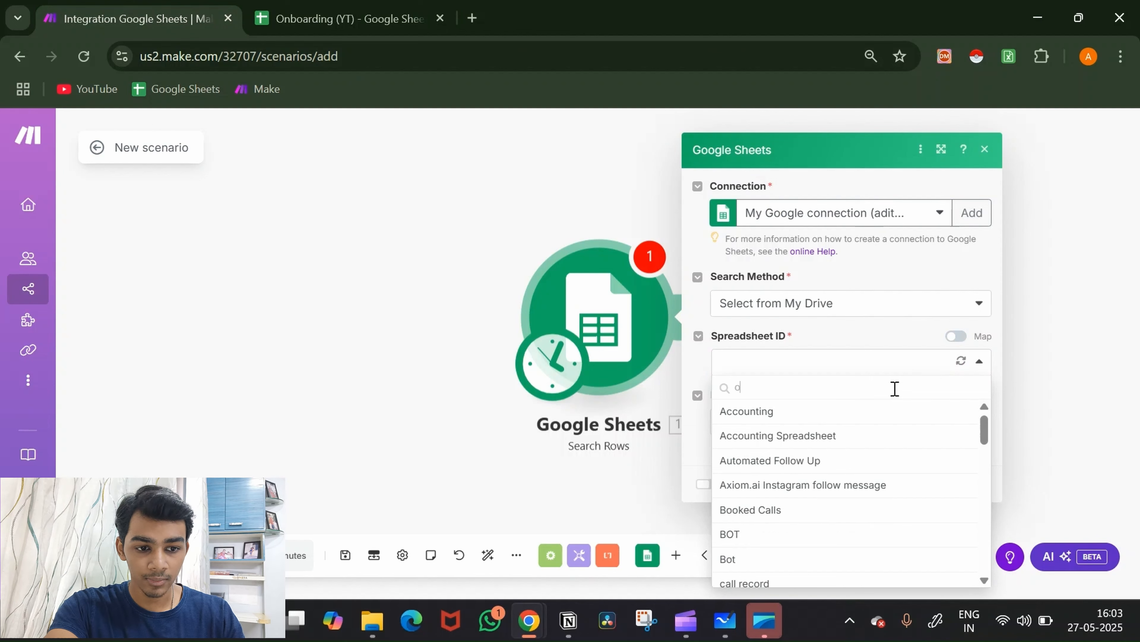
text(nbo)
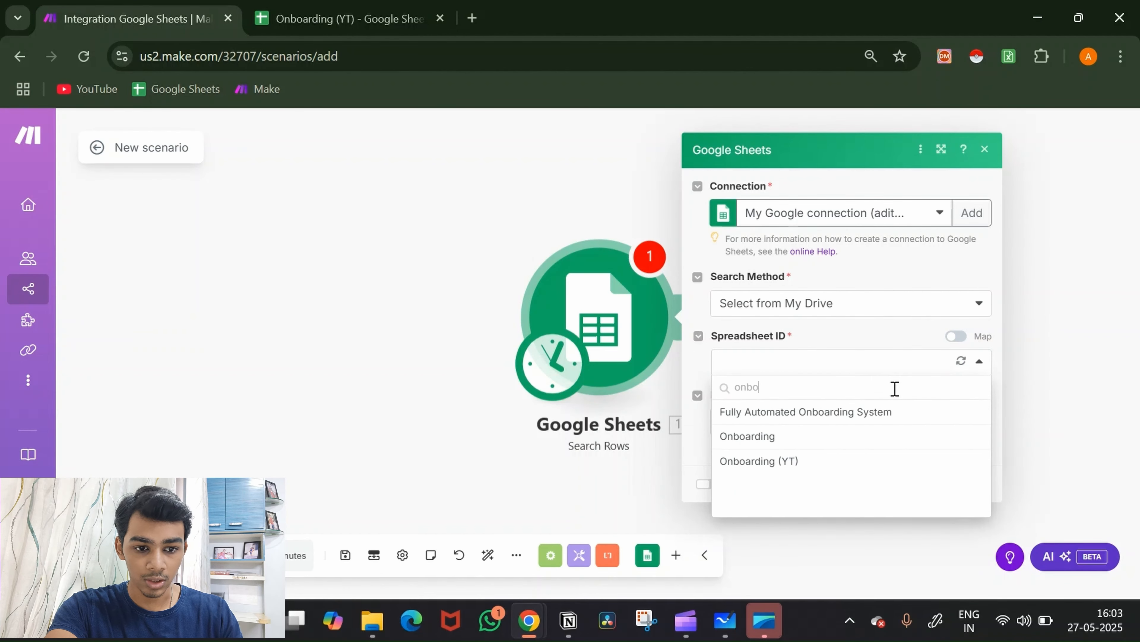
click(816, 461)
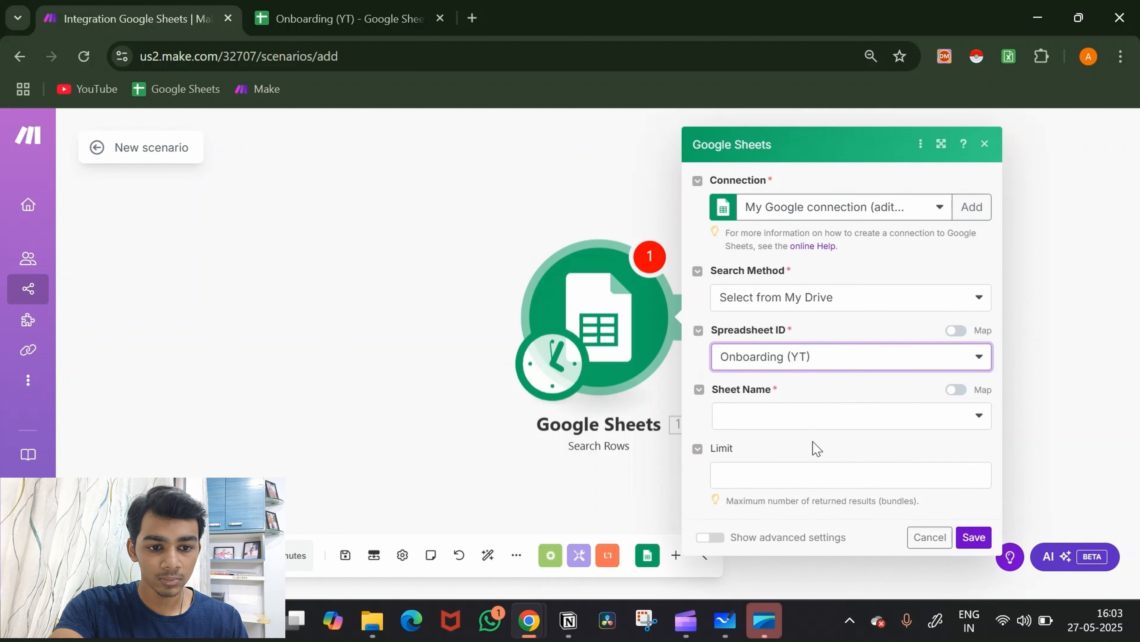
click(838, 407)
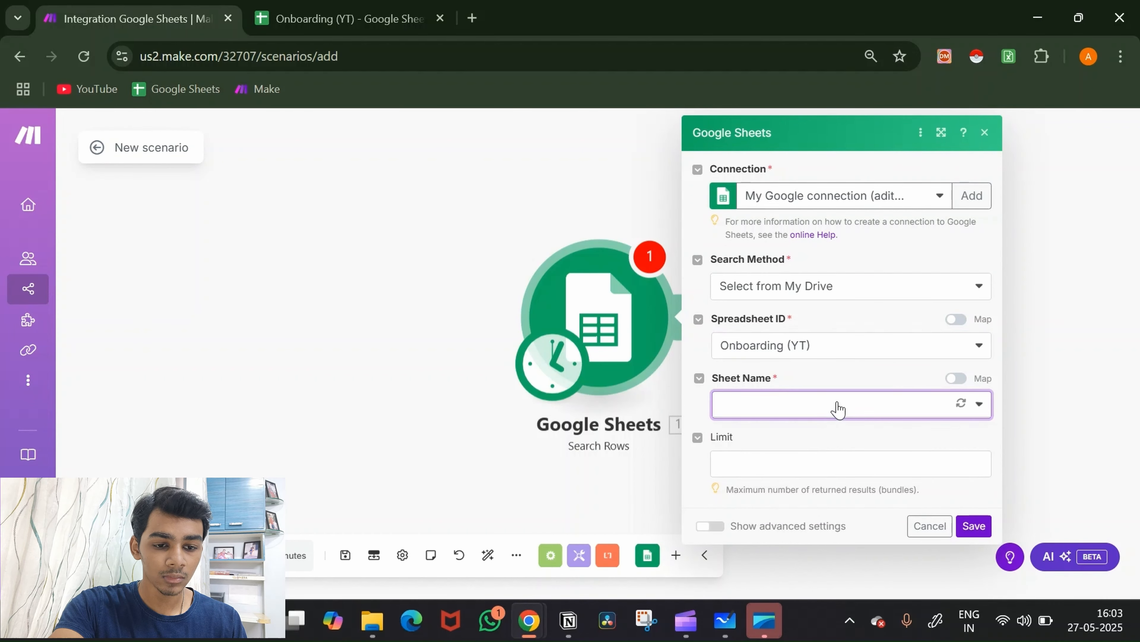
click(788, 438)
scroll(821, 453, down, 3)
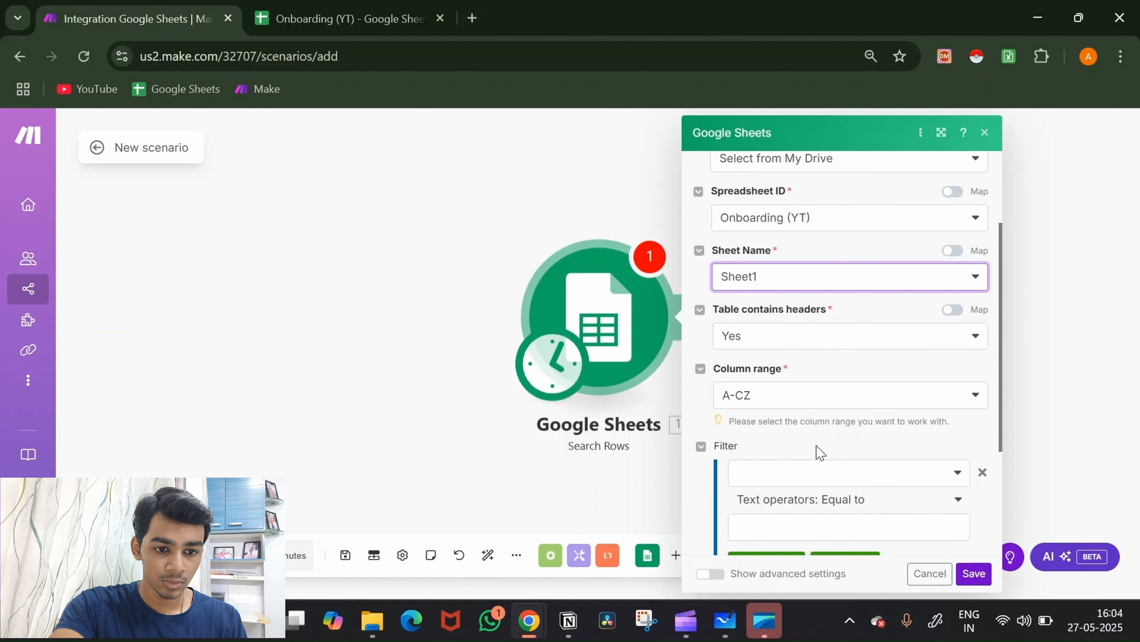
click(972, 574)
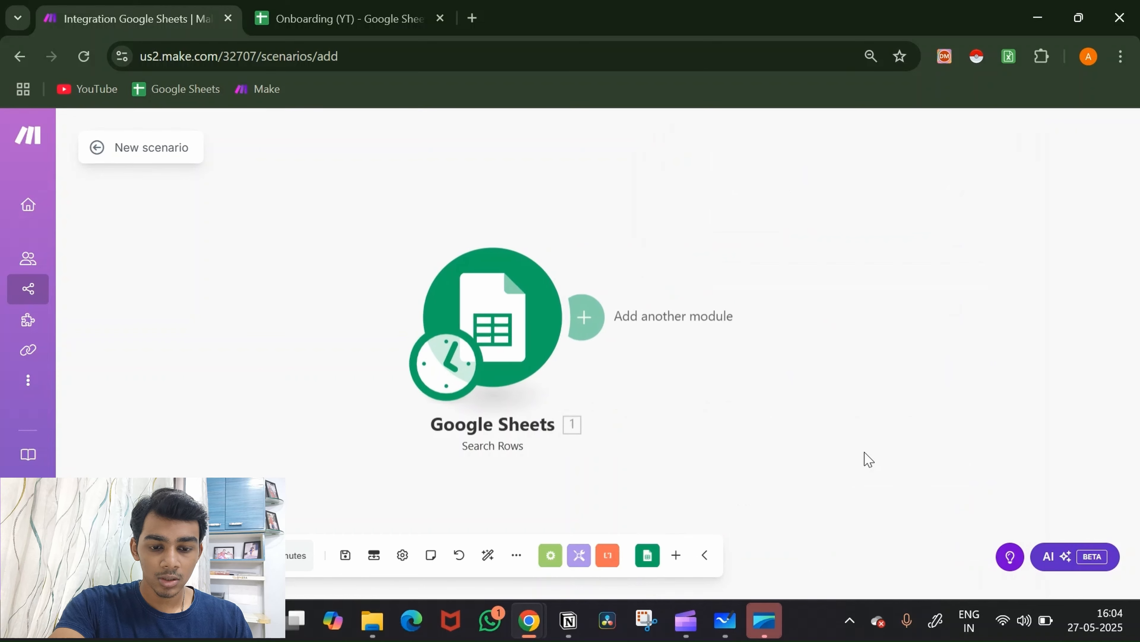
Step: Add an Email 'Send an Email' module after the Search Rows module
click(521, 314)
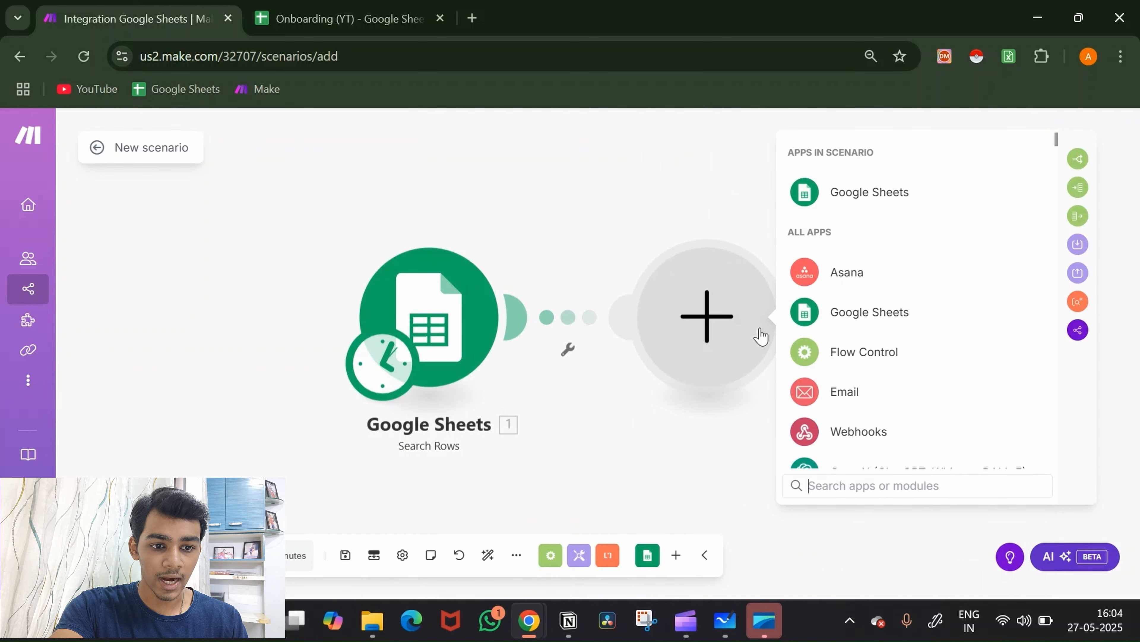
click(853, 405)
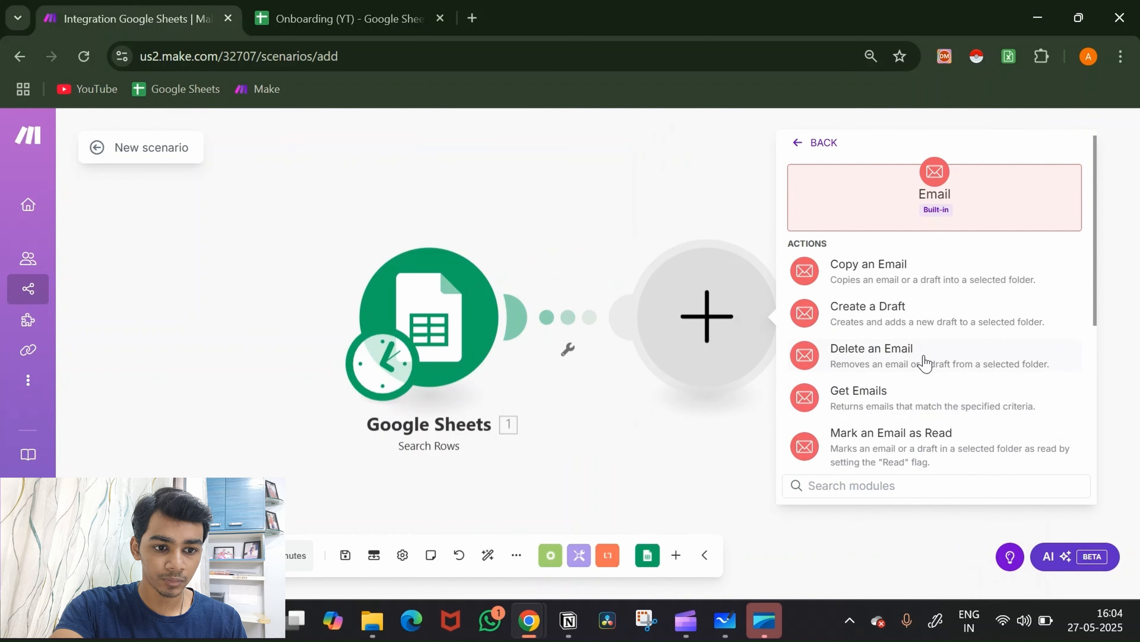
scroll(911, 368, down, 4)
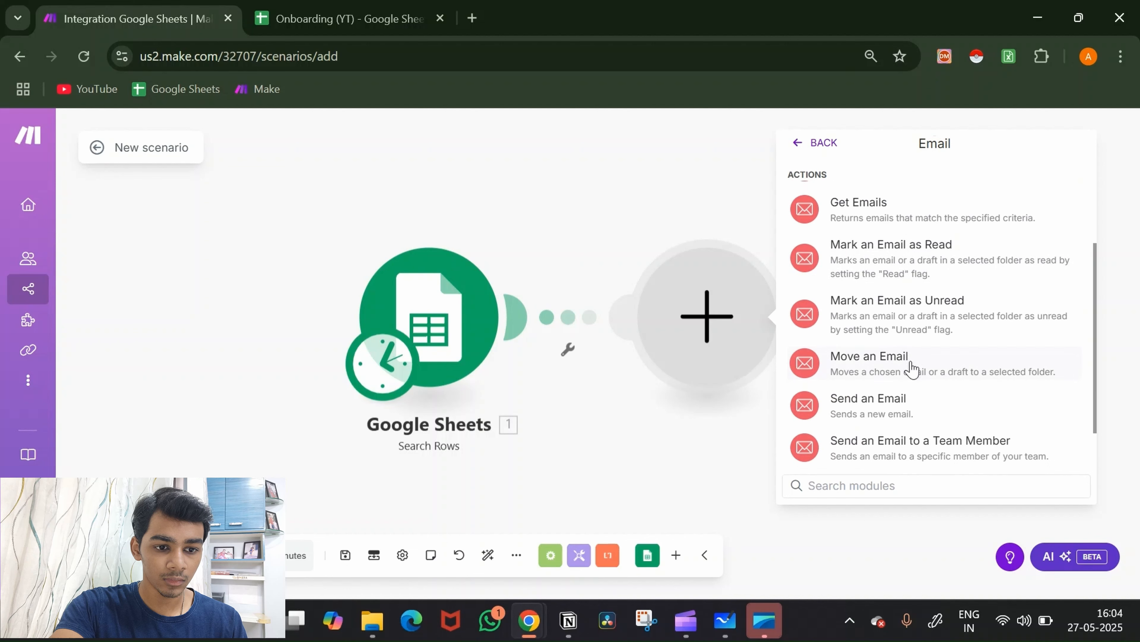
click(889, 416)
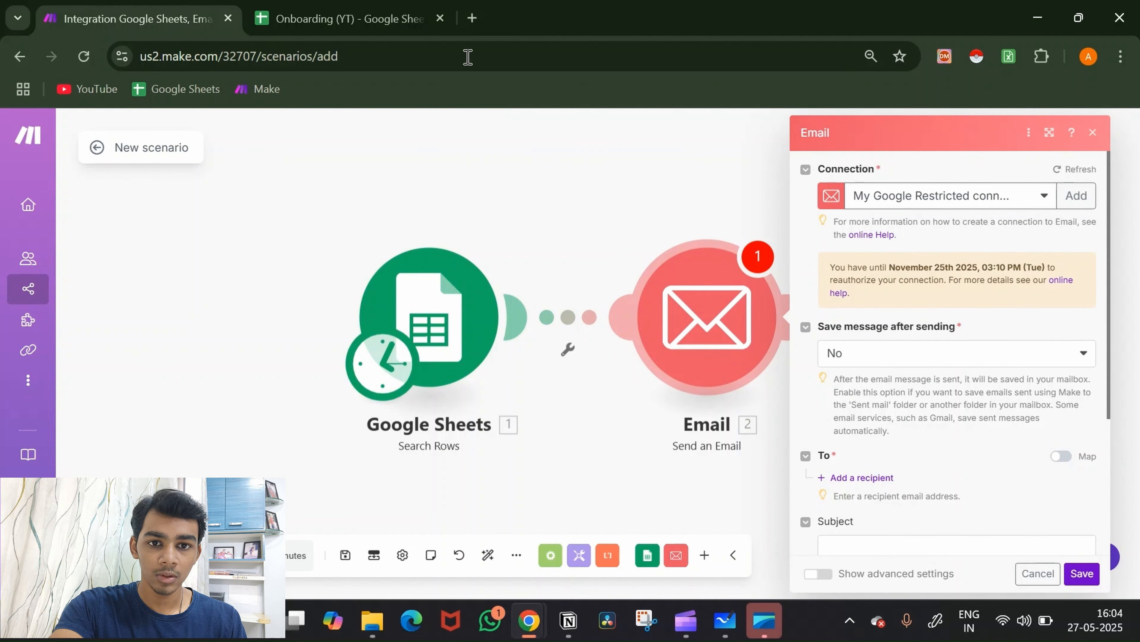
click(479, 25)
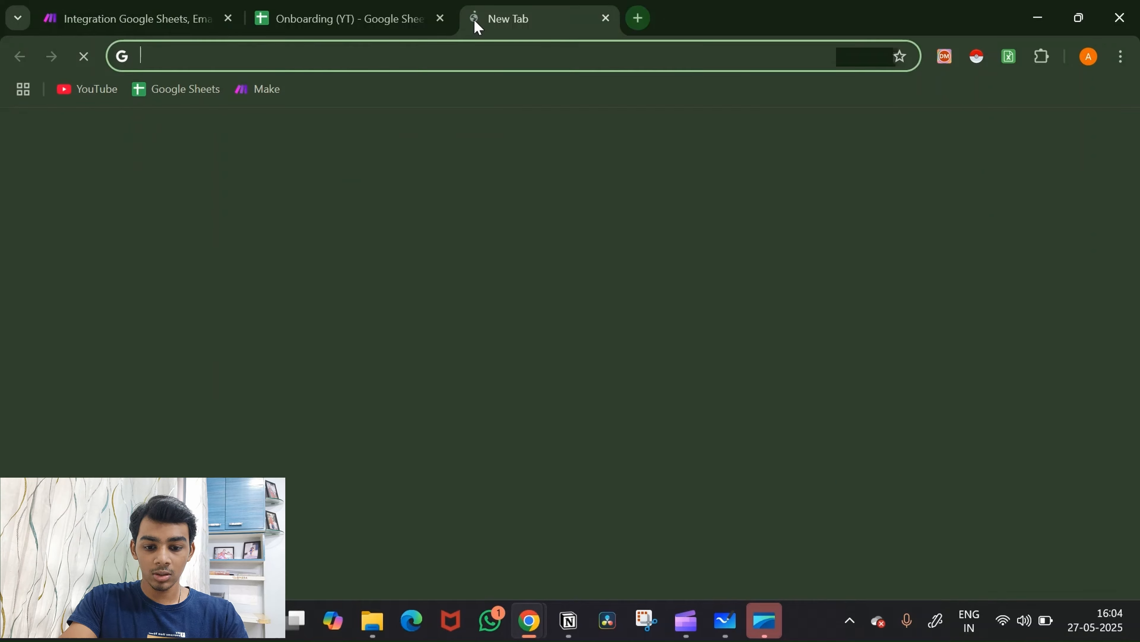
Step: Go to chat.openai.com in the new browser tab
text(chat.openai.com)
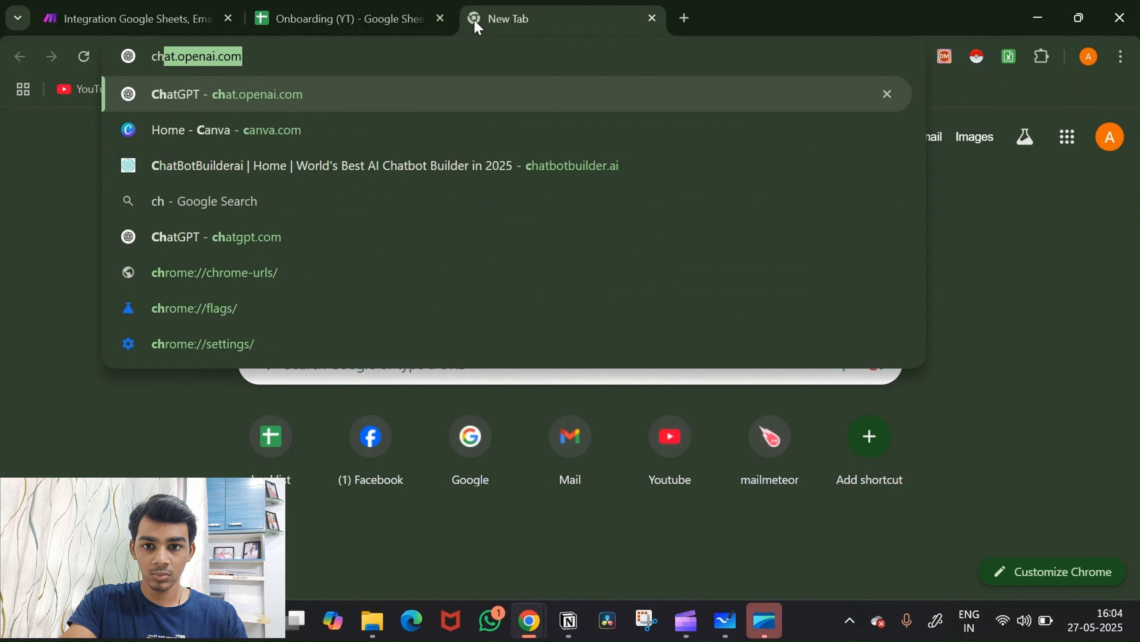
key(Return)
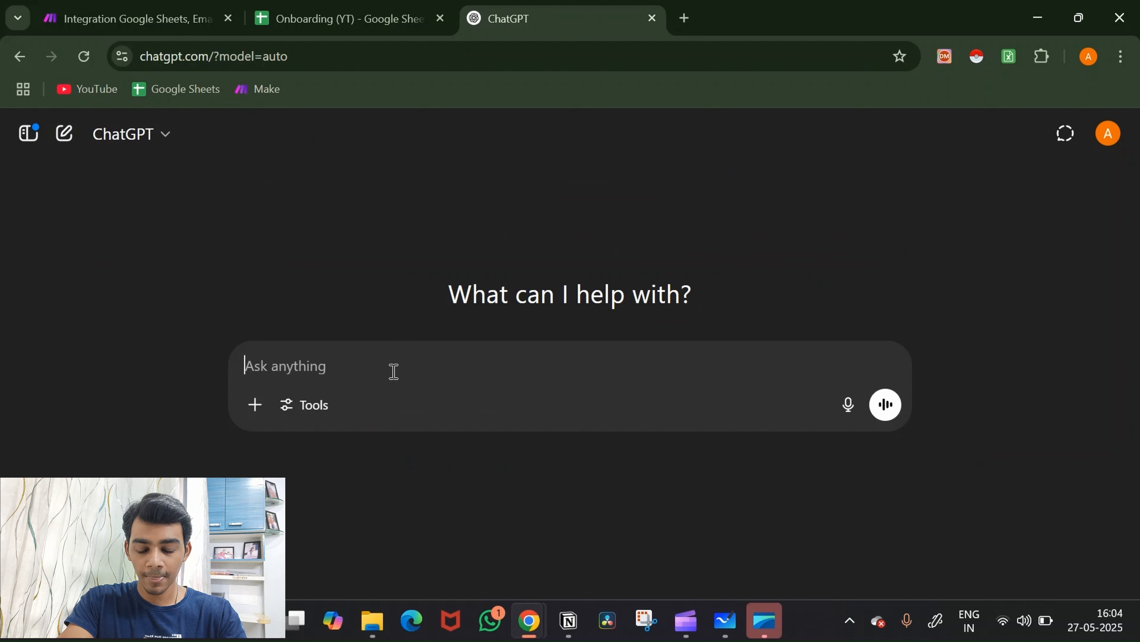
Step: Ask ChatGPT to 'write a welcome email' and read through the generated draft
text(wri)
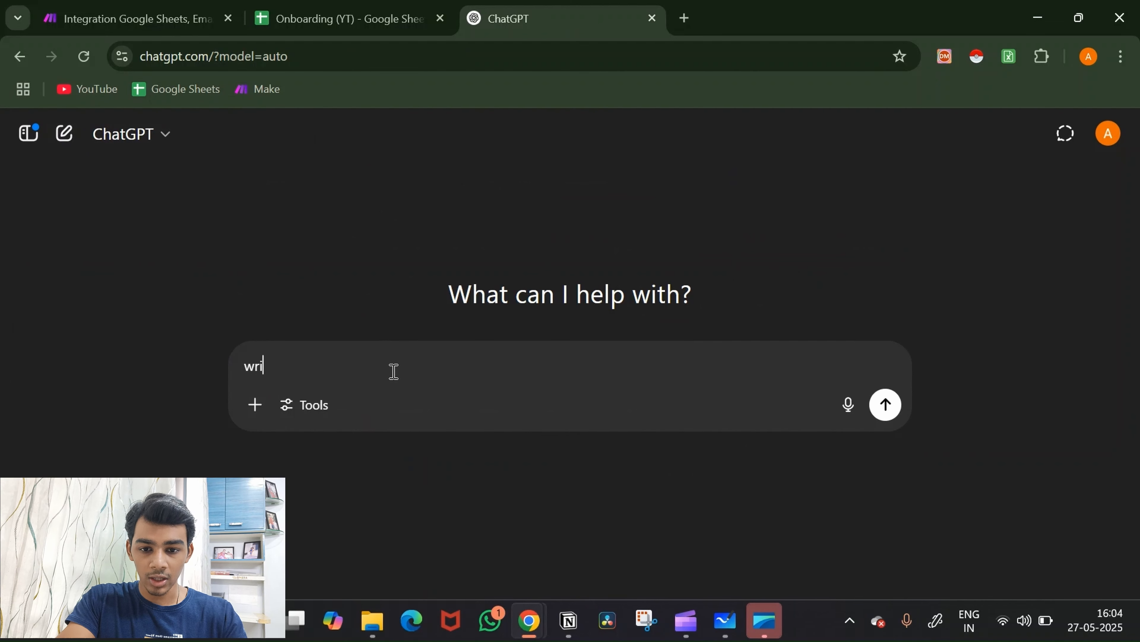
text(te a welcom)
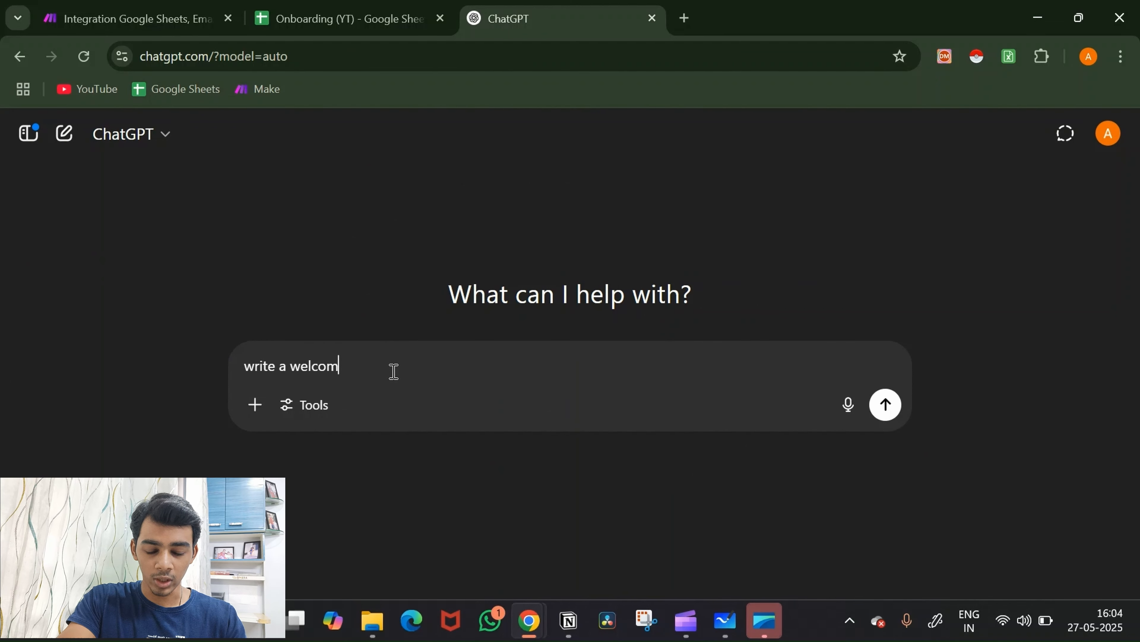
text(e email)
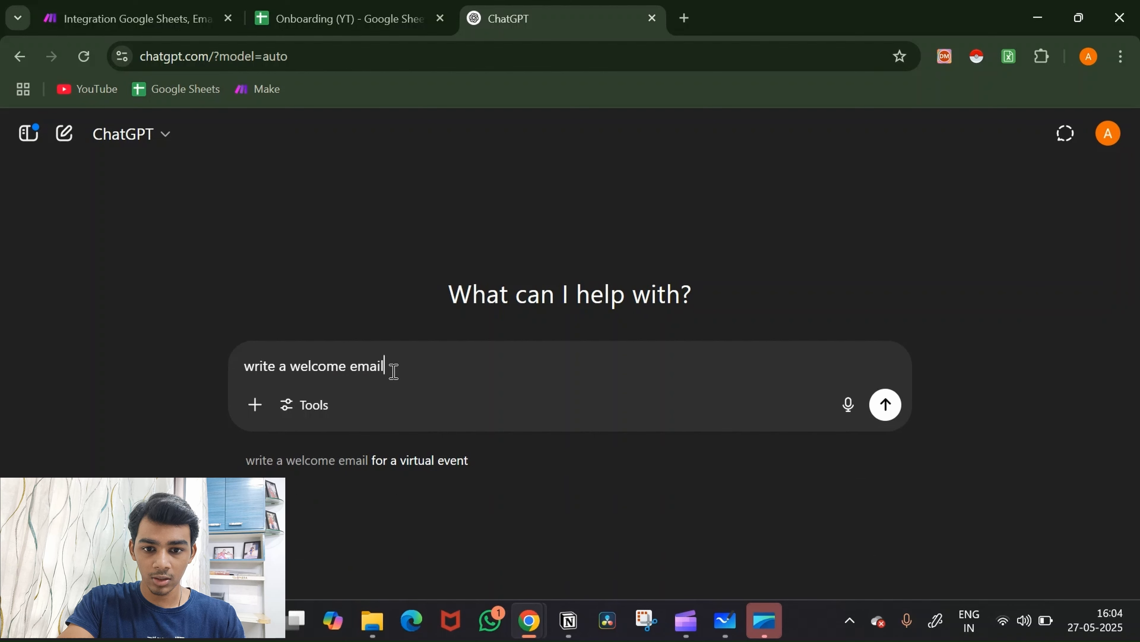
key(Return)
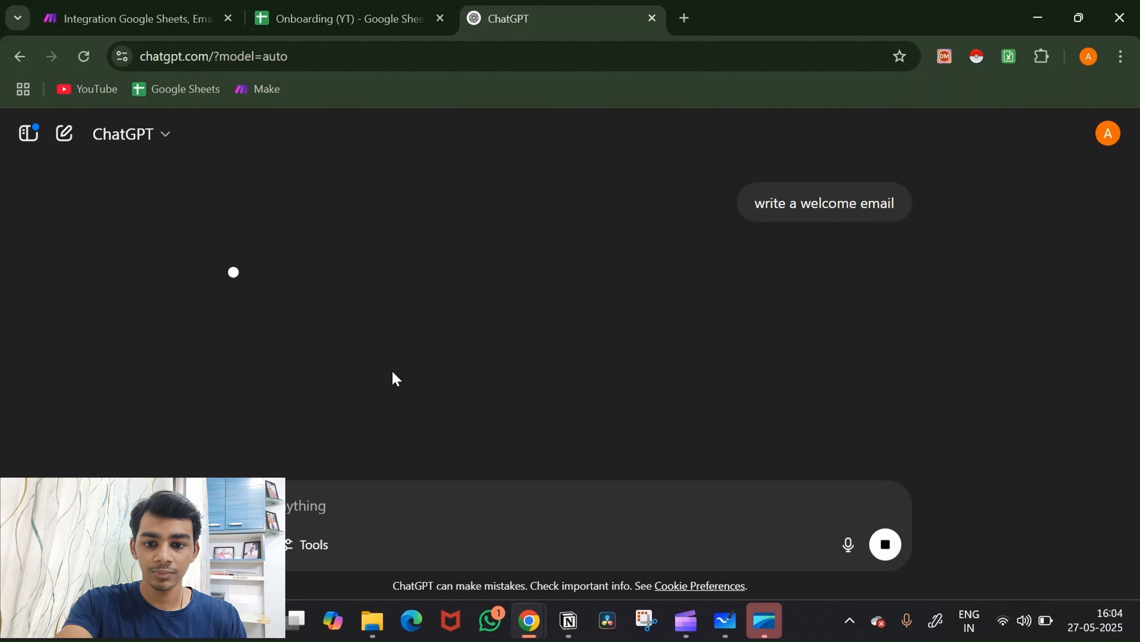
scroll(521, 332, down, 3)
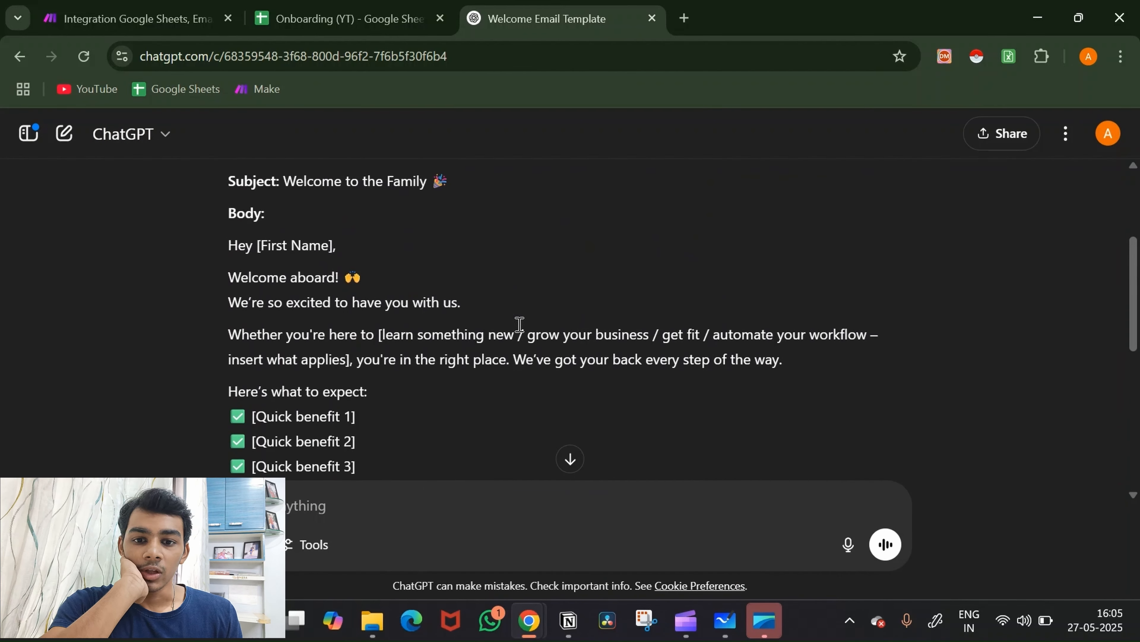
scroll(520, 325, down, 1)
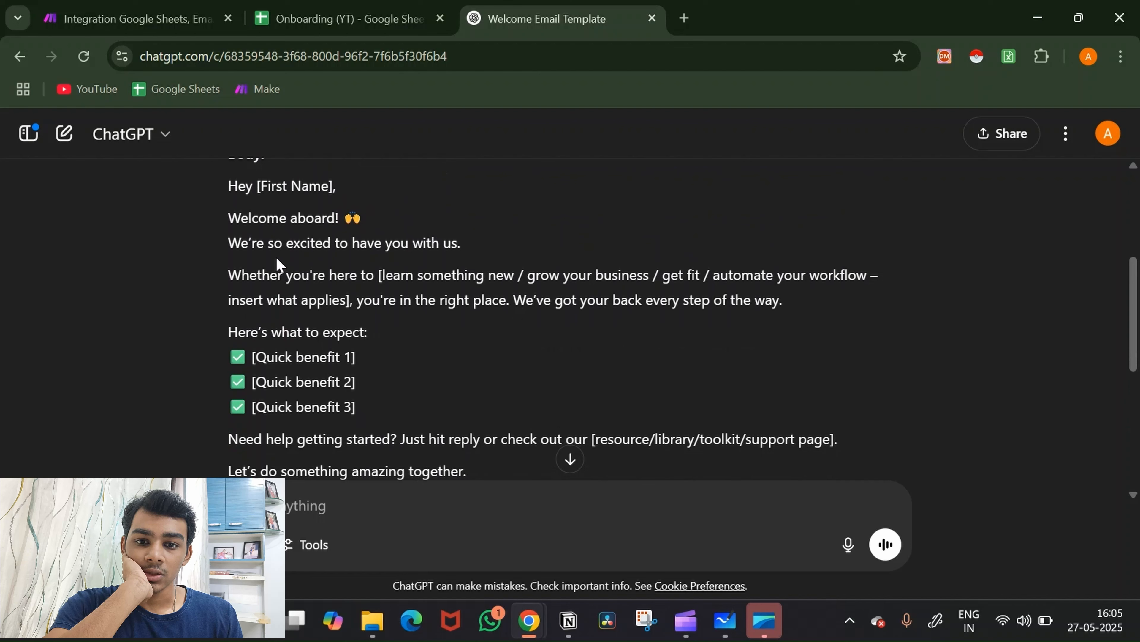
drag(277, 276, 691, 296)
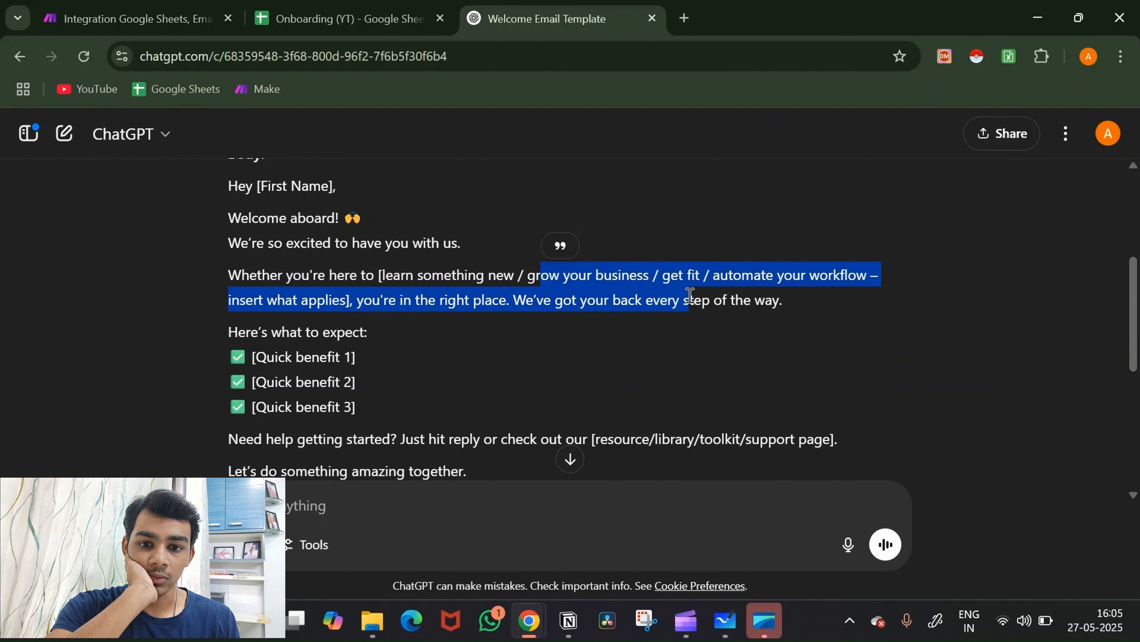
click(637, 346)
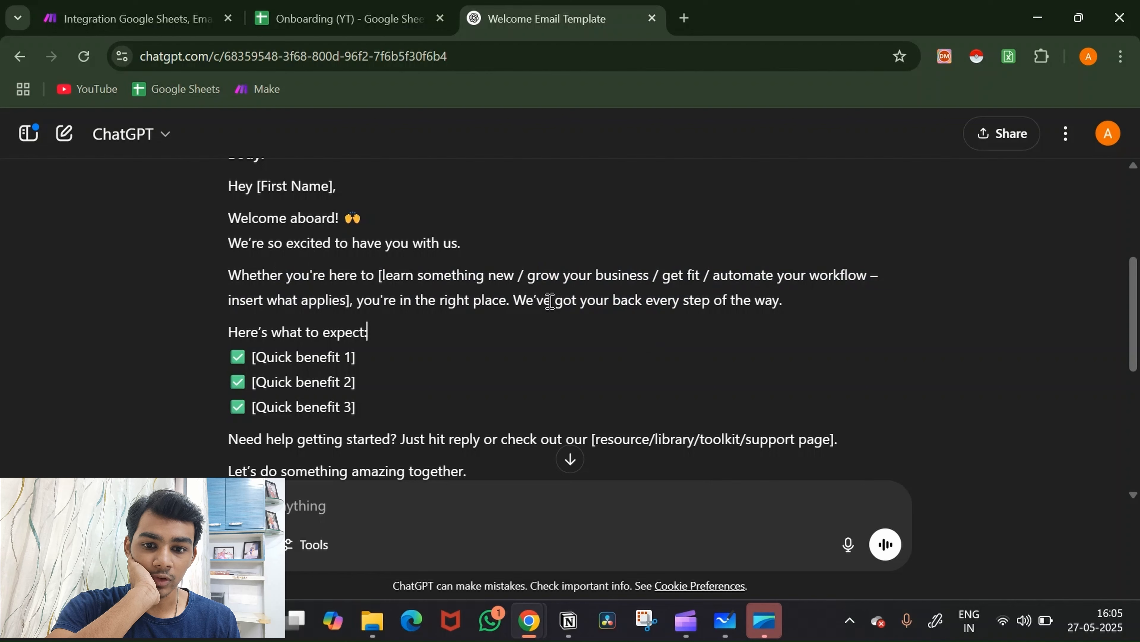
scroll(550, 301, down, 1)
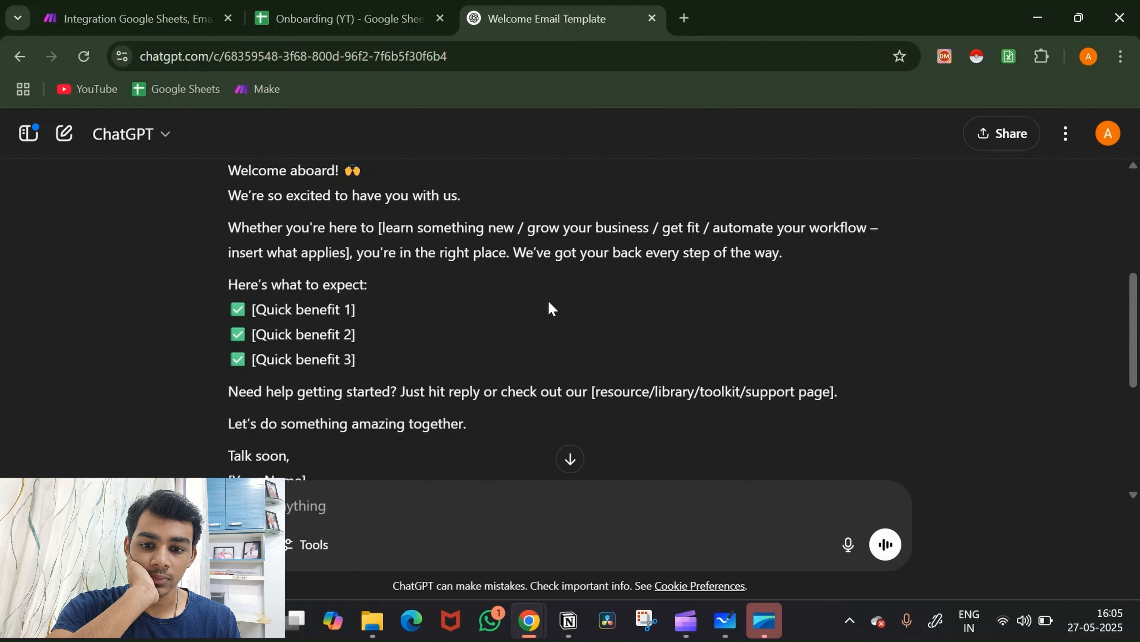
scroll(549, 302, down, 3)
Step: Ask ChatGPT to add some benefits, then select the email body from 'Hey' to the signature
text(i)
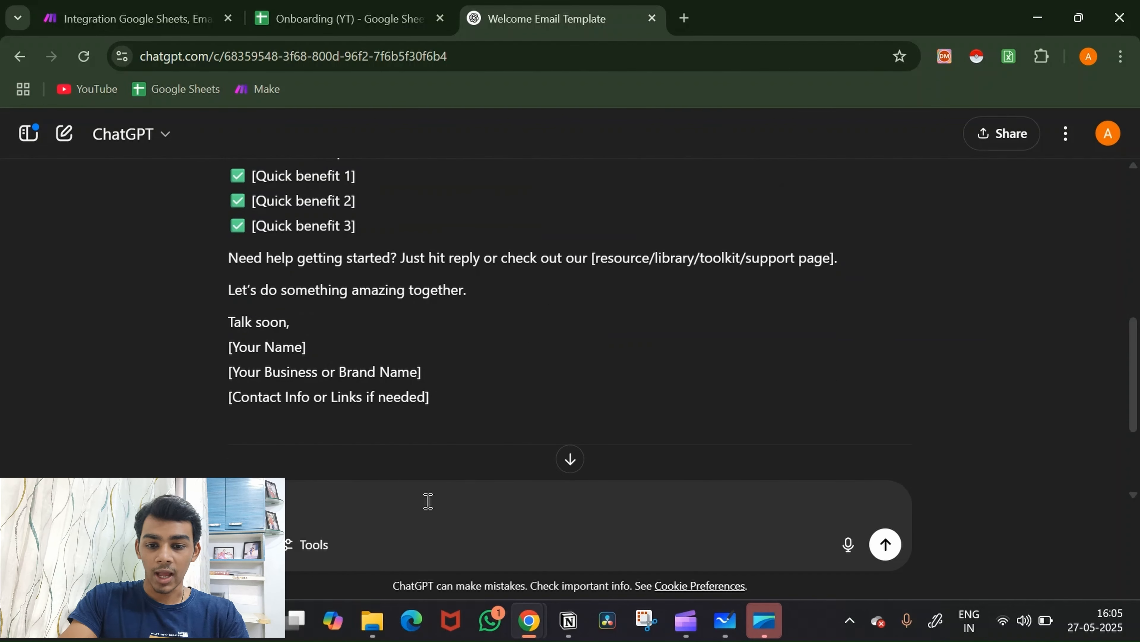
text(ome)
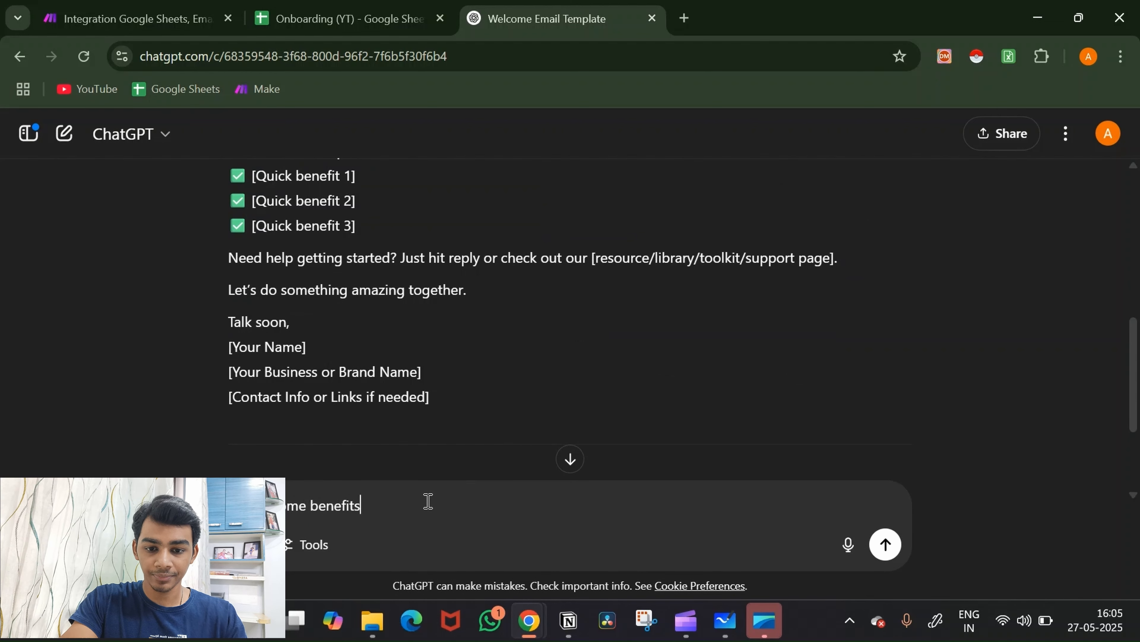
text( benefits)
key(Return)
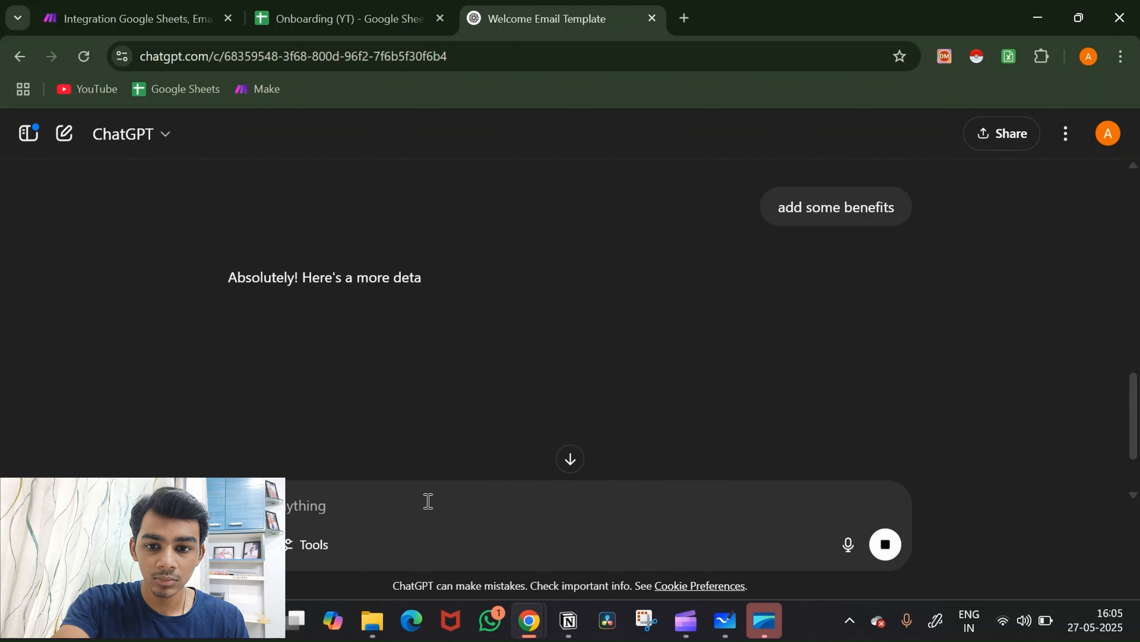
scroll(605, 384, down, 3)
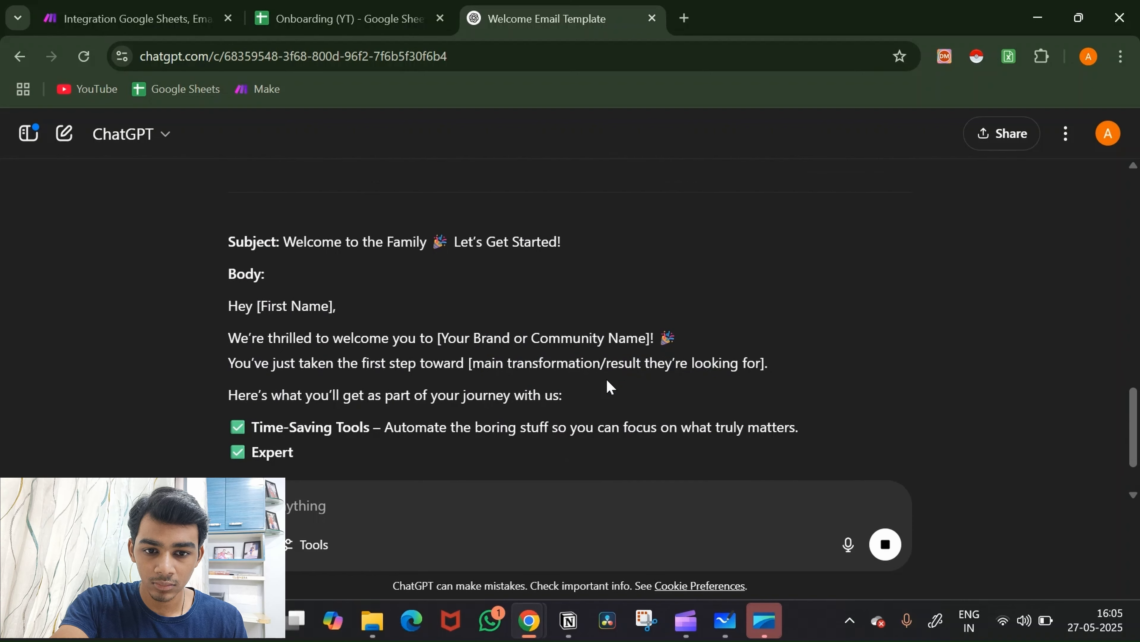
scroll(607, 380, down, 2)
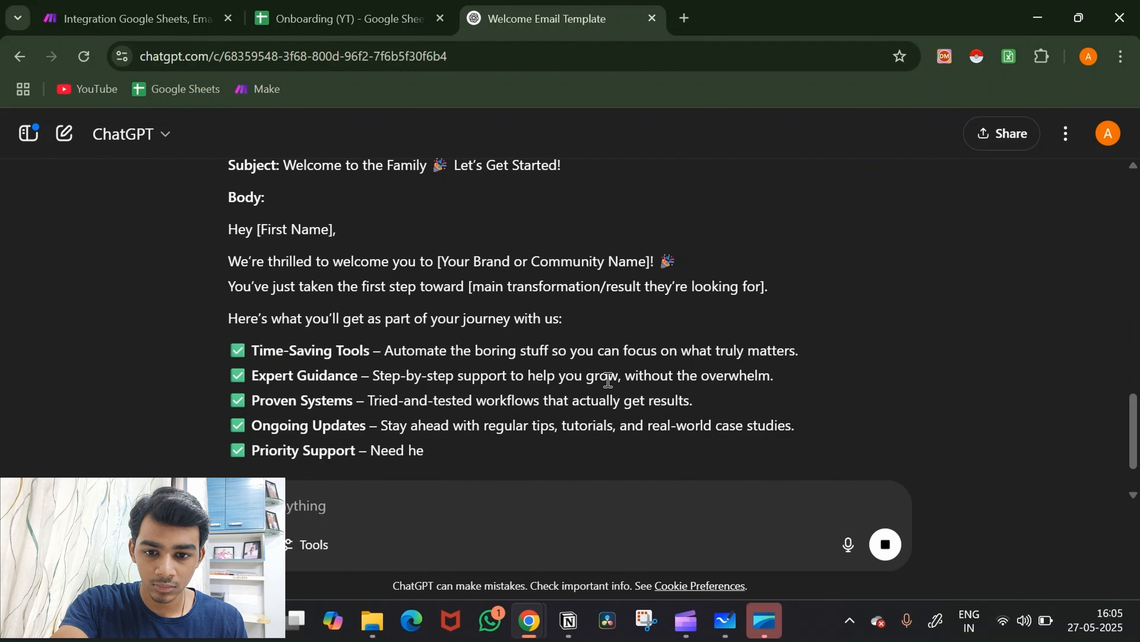
scroll(607, 380, down, 2)
scroll(607, 383, up, 2)
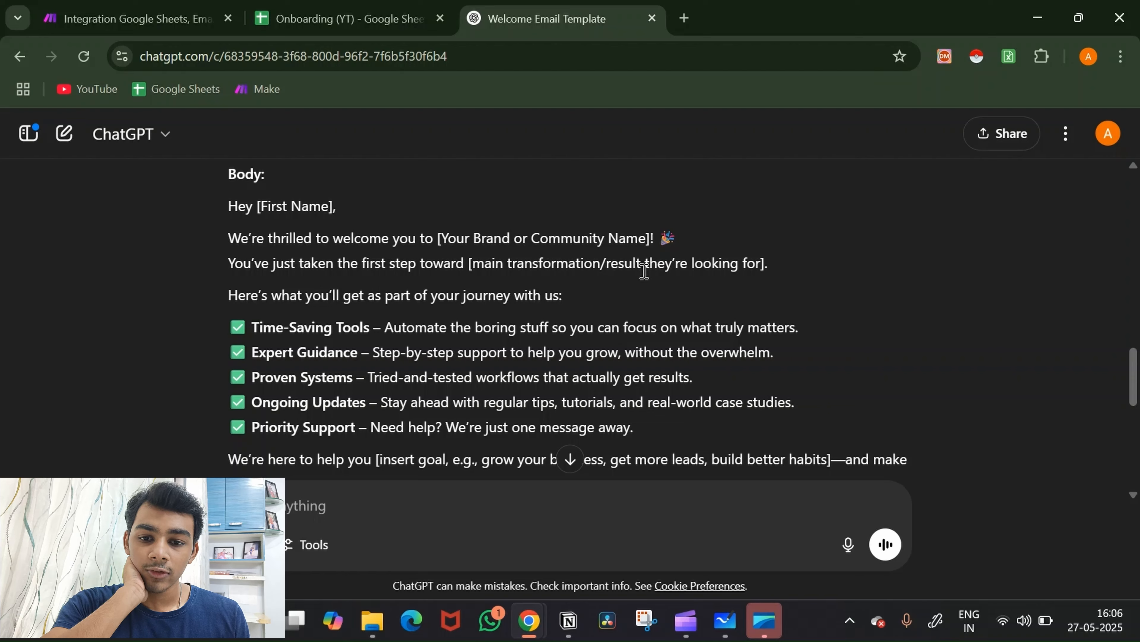
scroll(644, 270, down, 3)
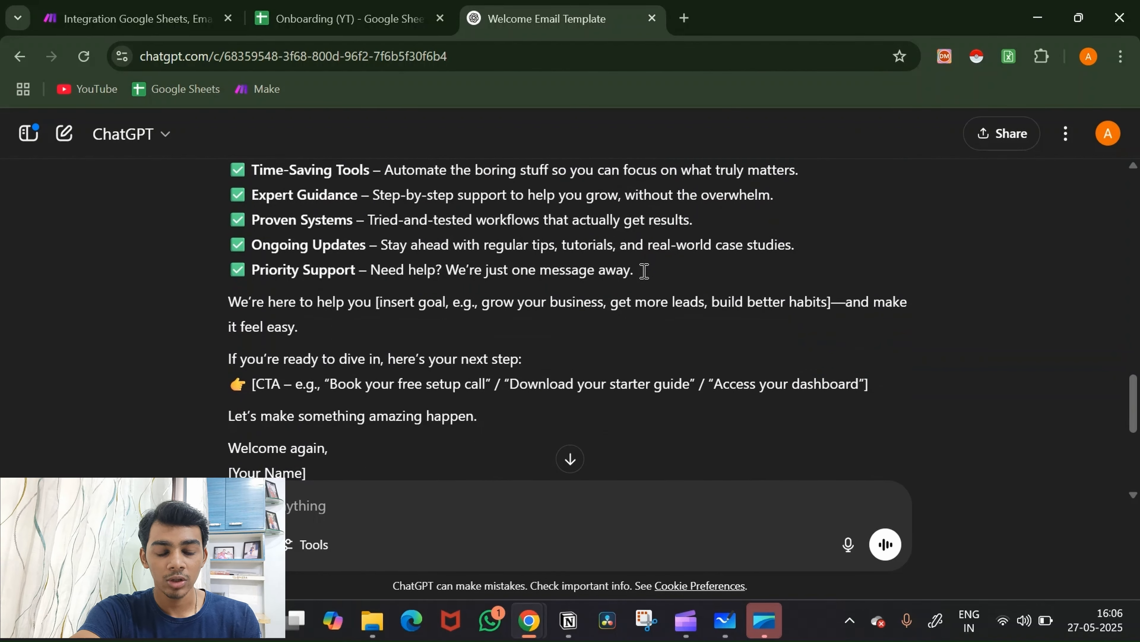
scroll(644, 270, down, 1)
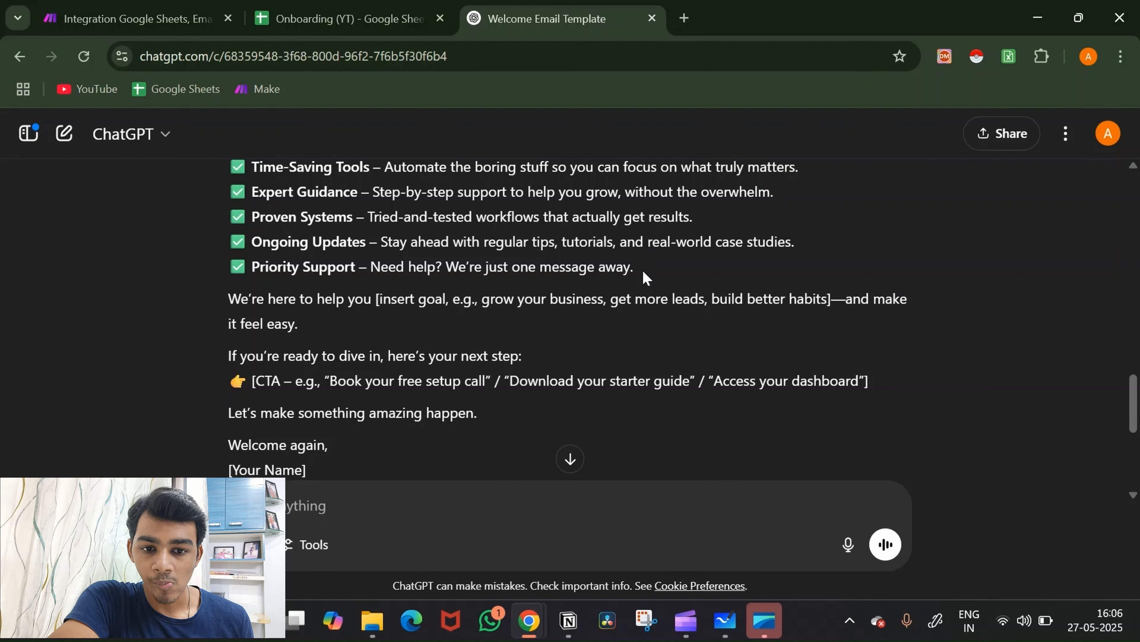
scroll(645, 278, down, 2)
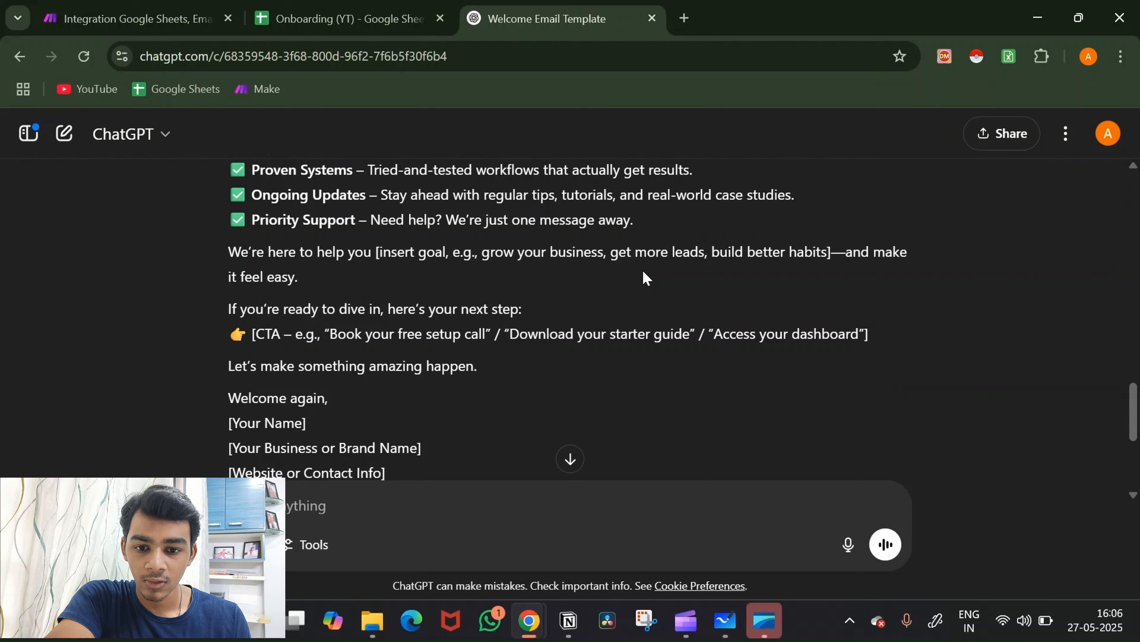
scroll(646, 277, up, 6)
scroll(645, 278, up, 1)
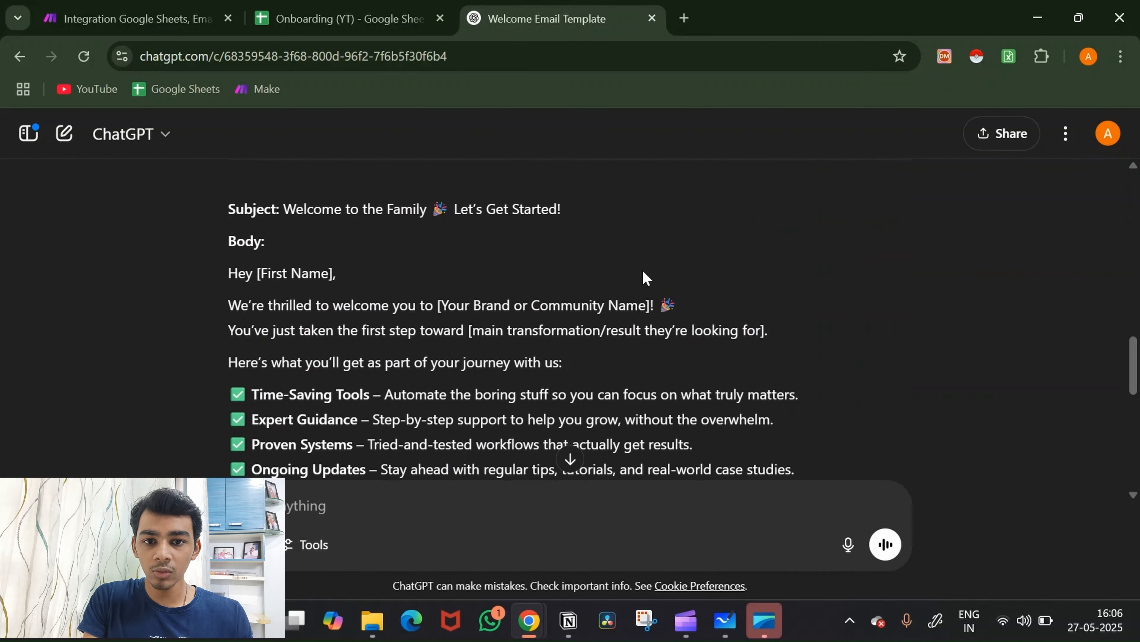
drag(230, 273, 418, 174)
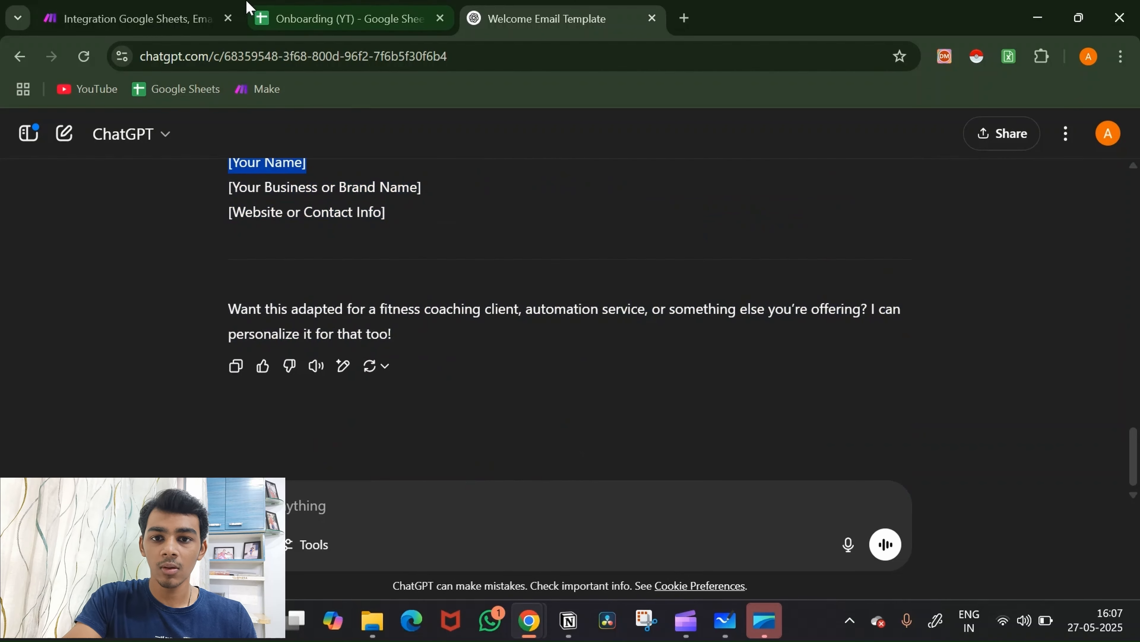
Step: Set the Email module's Content Type to Plaintext
click(122, 19)
scroll(928, 461, down, 5)
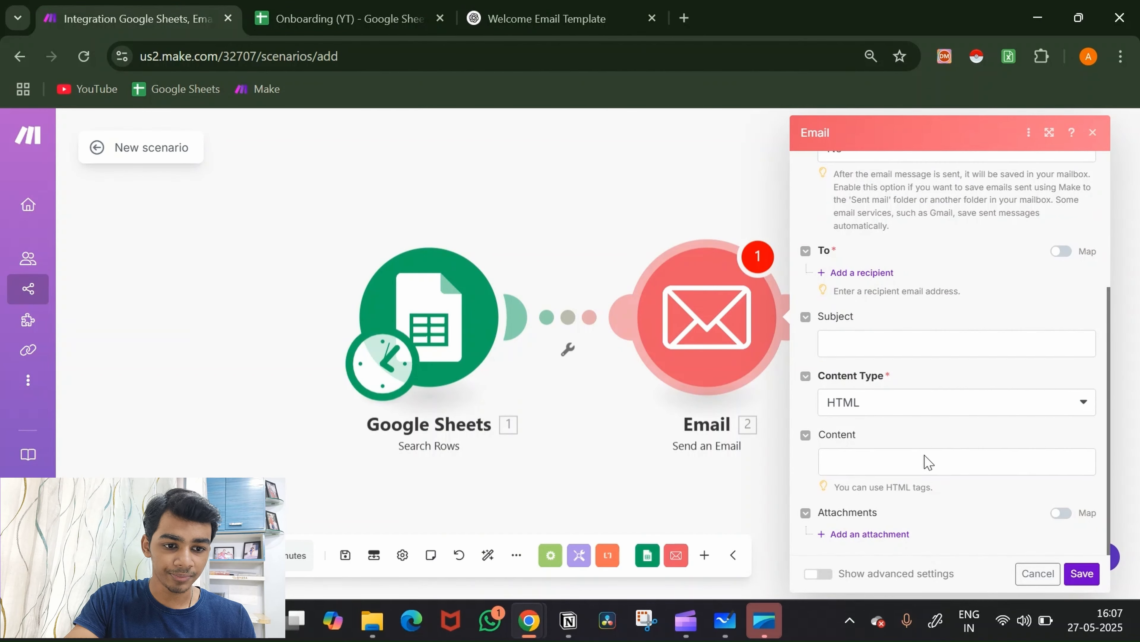
click(932, 401)
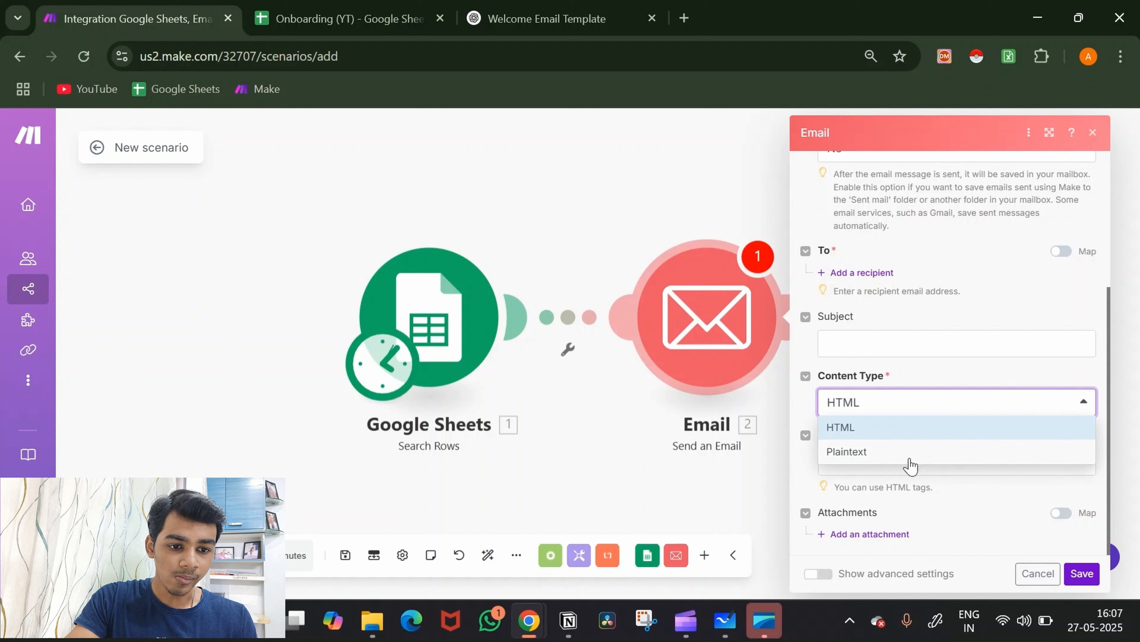
click(894, 451)
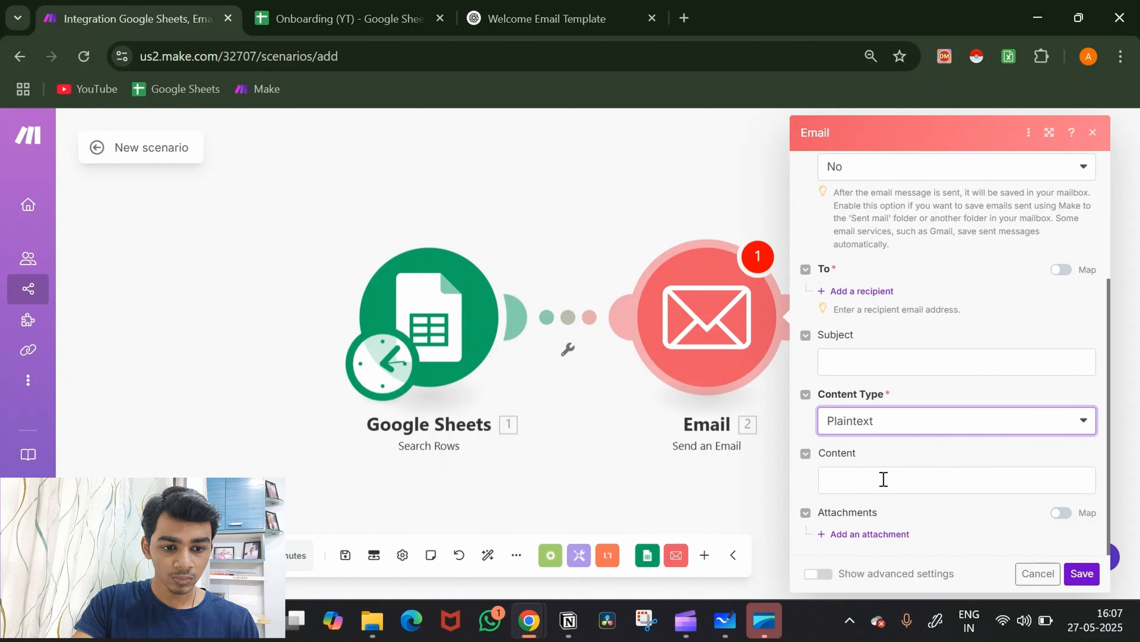
Step: Paste the welcome email into Content and delete its call-to-action lines
click(883, 479)
key(ctrl+v)
scroll(978, 492, down, 1)
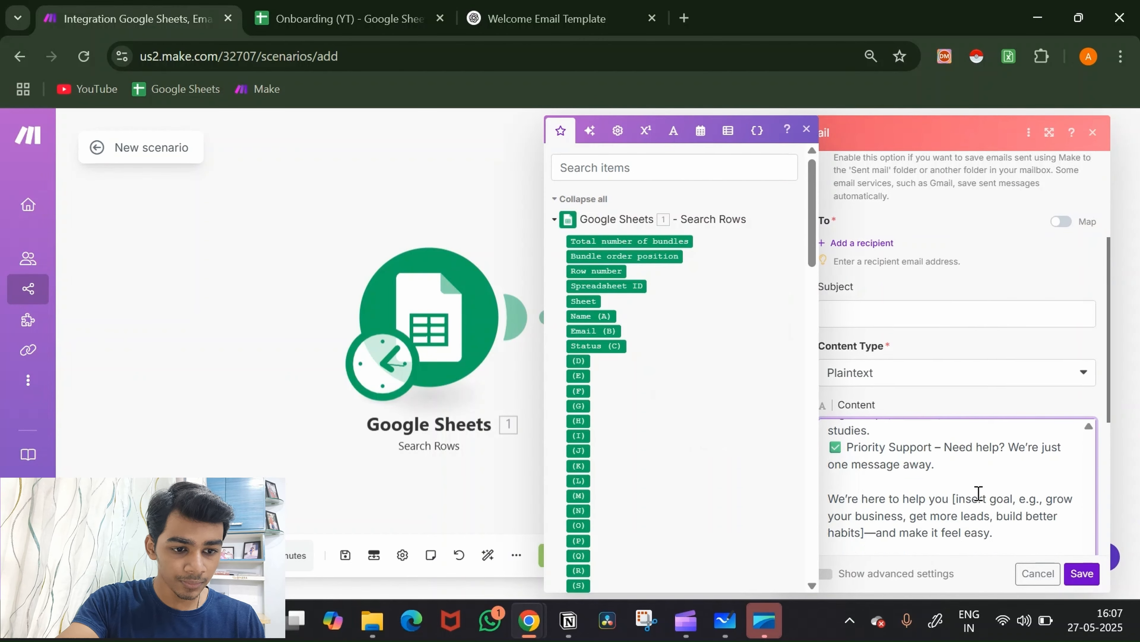
scroll(978, 493, down, 5)
drag(898, 393, 828, 328)
key(BackSpace)
key(BackSpace)
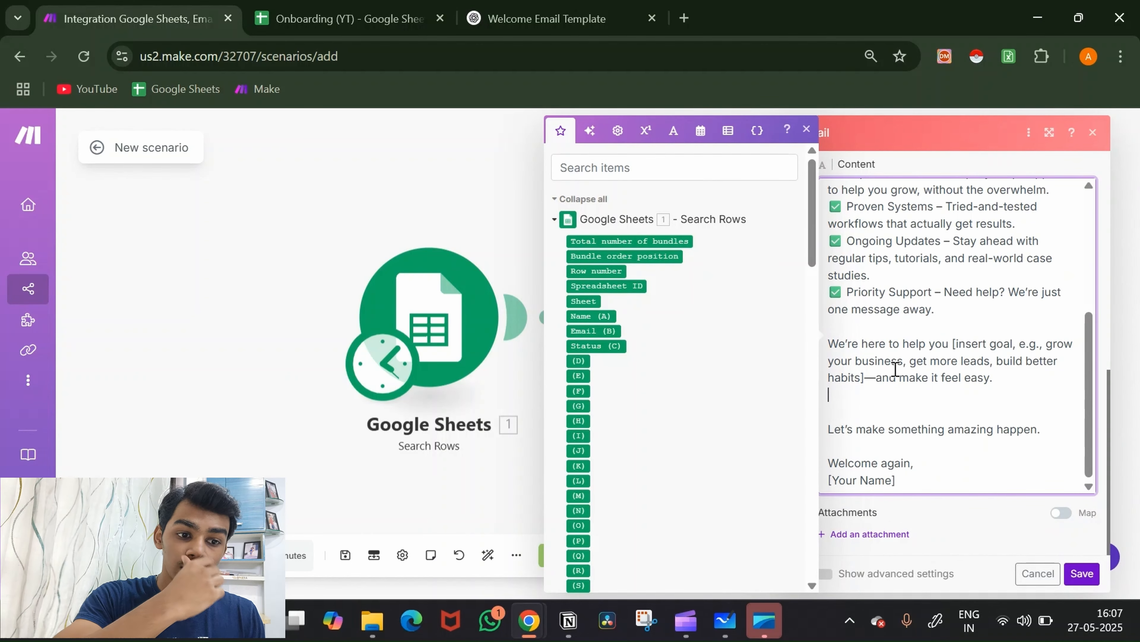
Step: Reword the bracketed goal sentence to 'organize all your leads'
click(876, 376)
key(BackSpace)
key(BackSpace)
key(BackSpace)
key(BackSpace)
key(BackSpace)
key(BackSpace)
key(BackSpace)
key(BackSpace)
key(BackSpace)
key(BackSpace)
key(BackSpace)
key(BackSpace)
key(BackSpace)
key(BackSpace)
key(BackSpace)
key(BackSpace)
key(BackSpace)
key(BackSpace)
key(BackSpace)
key(BackSpace)
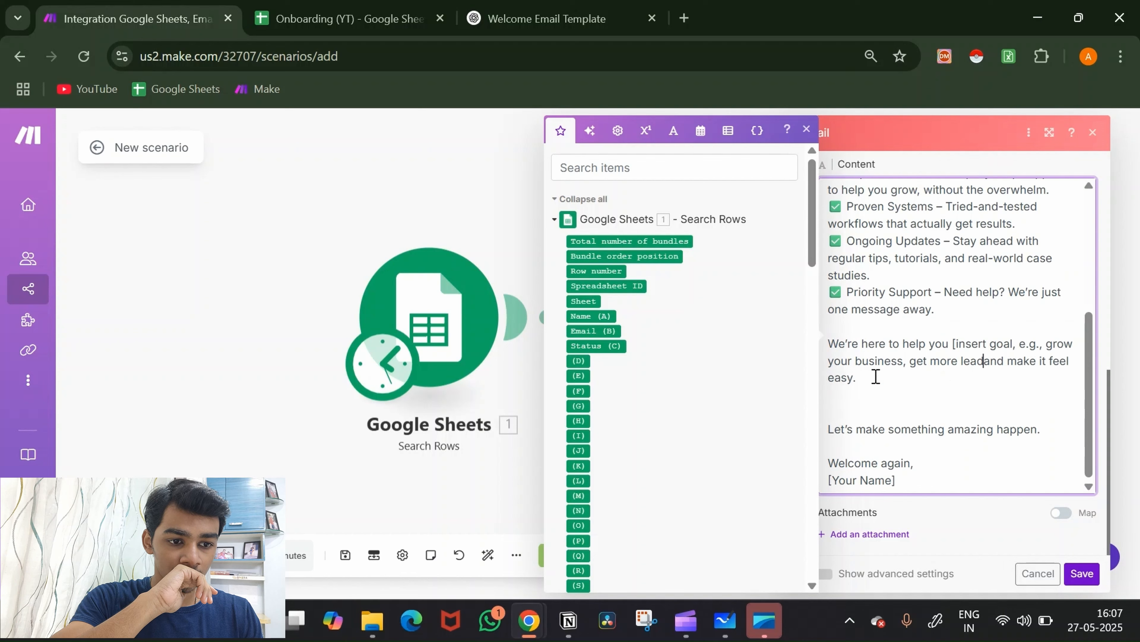
key(BackSpace)
key(BackSpace)
key(BackSpace)
key(BackSpace)
key(BackSpace)
key(BackSpace)
key(BackSpace)
key(BackSpace)
key(BackSpace)
key(BackSpace)
key(BackSpace)
key(BackSpace)
key(BackSpace)
key(BackSpace)
key(BackSpace)
key(BackSpace)
key(BackSpace)
key(BackSpace)
key(BackSpace)
key(BackSpace)
key(BackSpace)
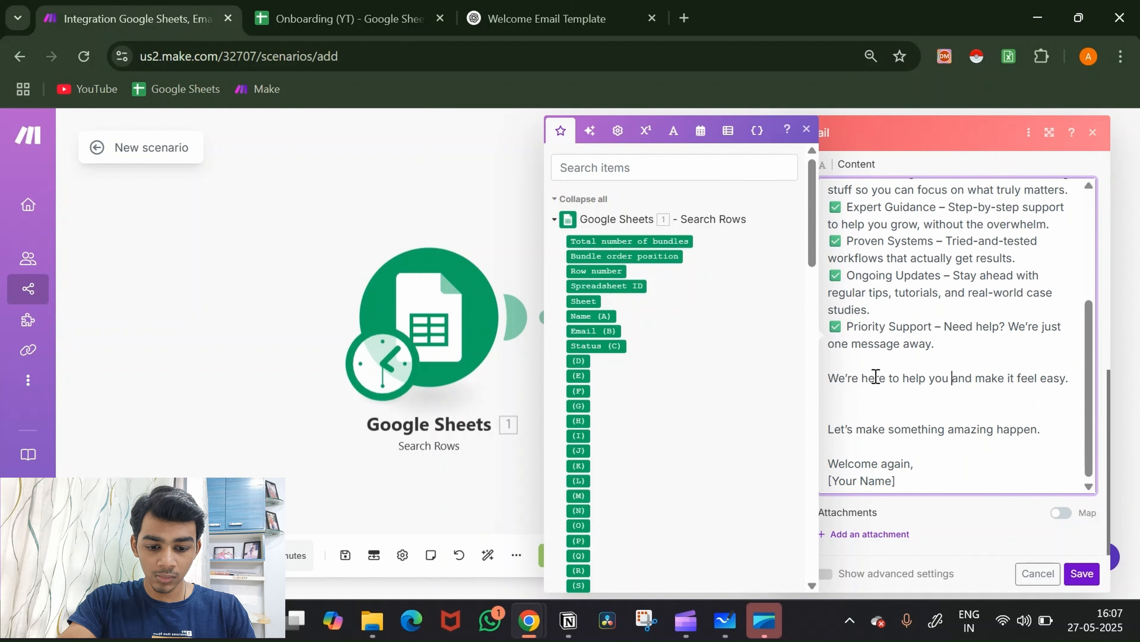
text(ora)
key(BackSpace)
text(gainize )
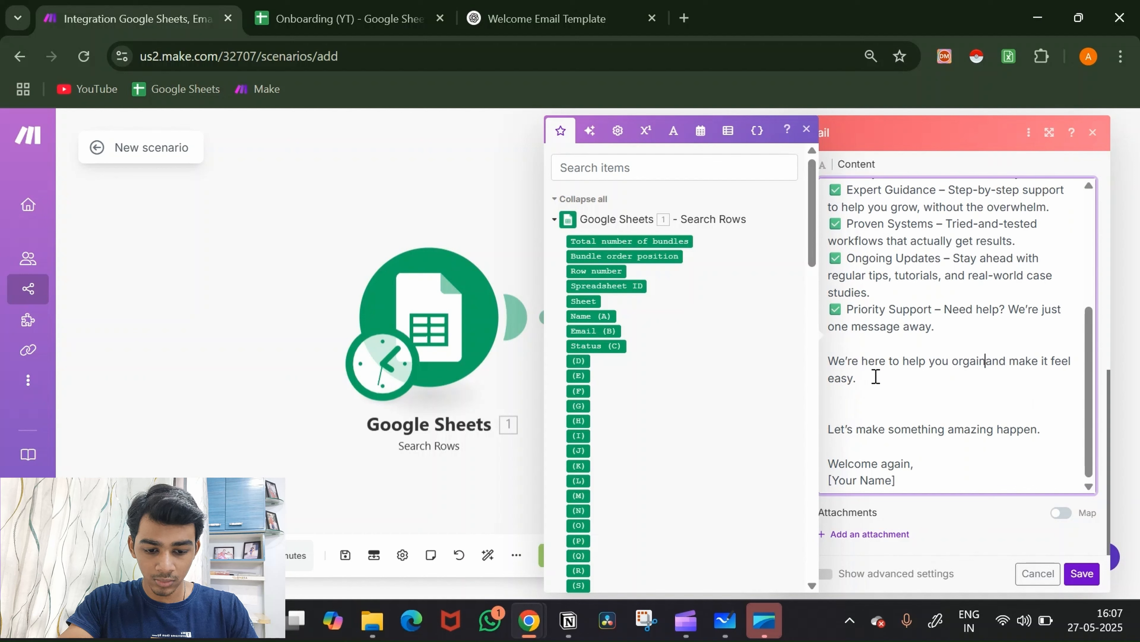
text(all you )
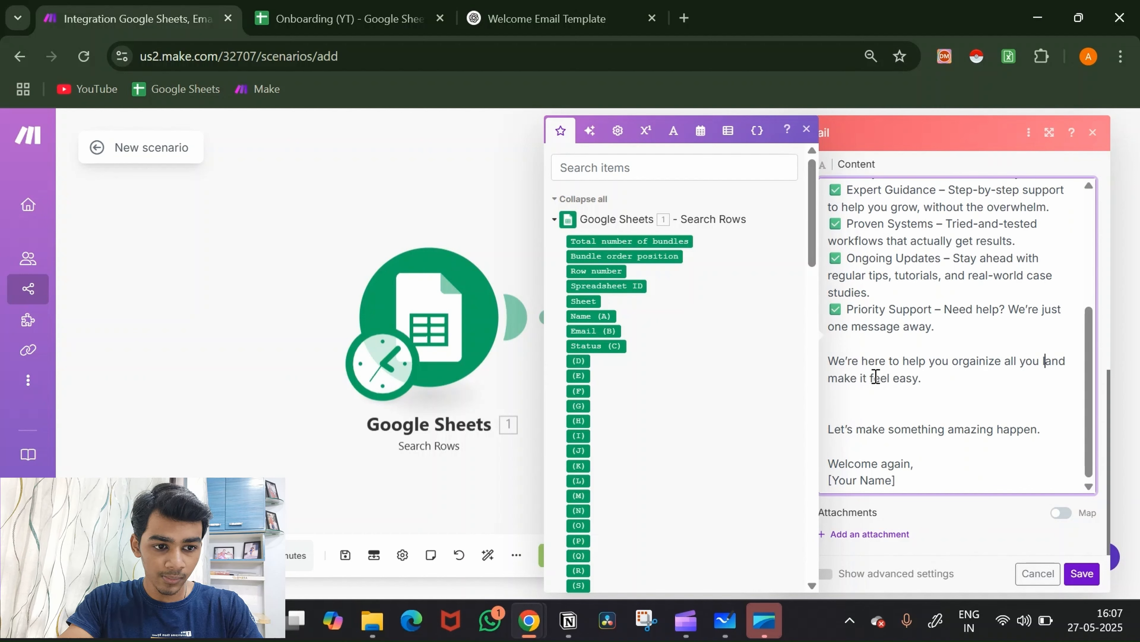
text(leads)
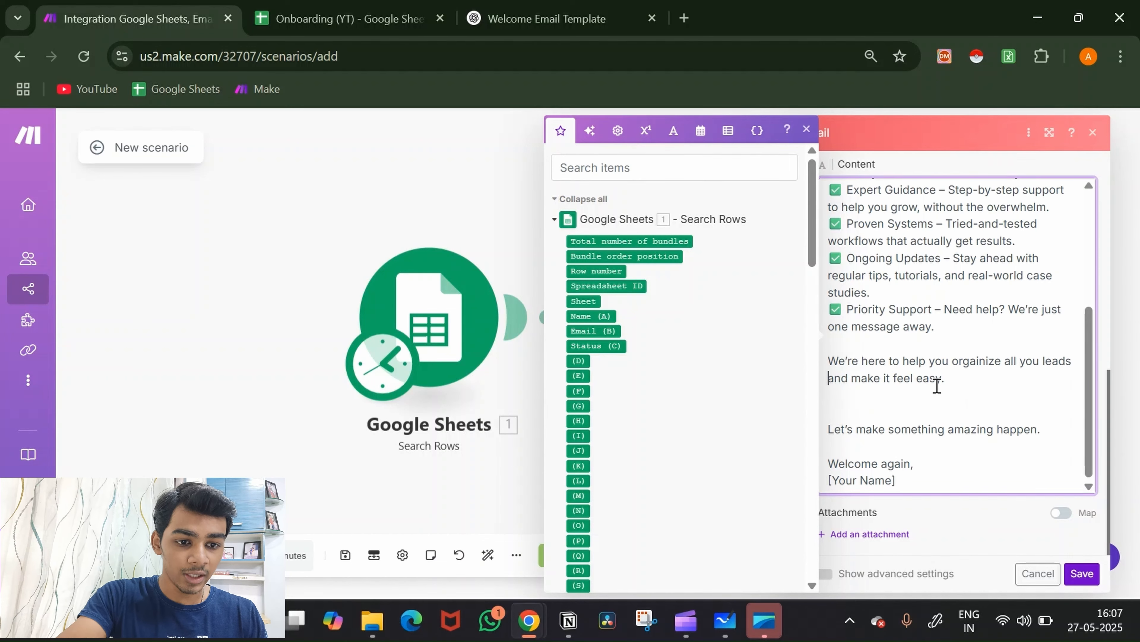
Step: Remove the [Your Name] placeholder from the sign-off so the sender's name replaces it
drag(903, 483, 813, 489)
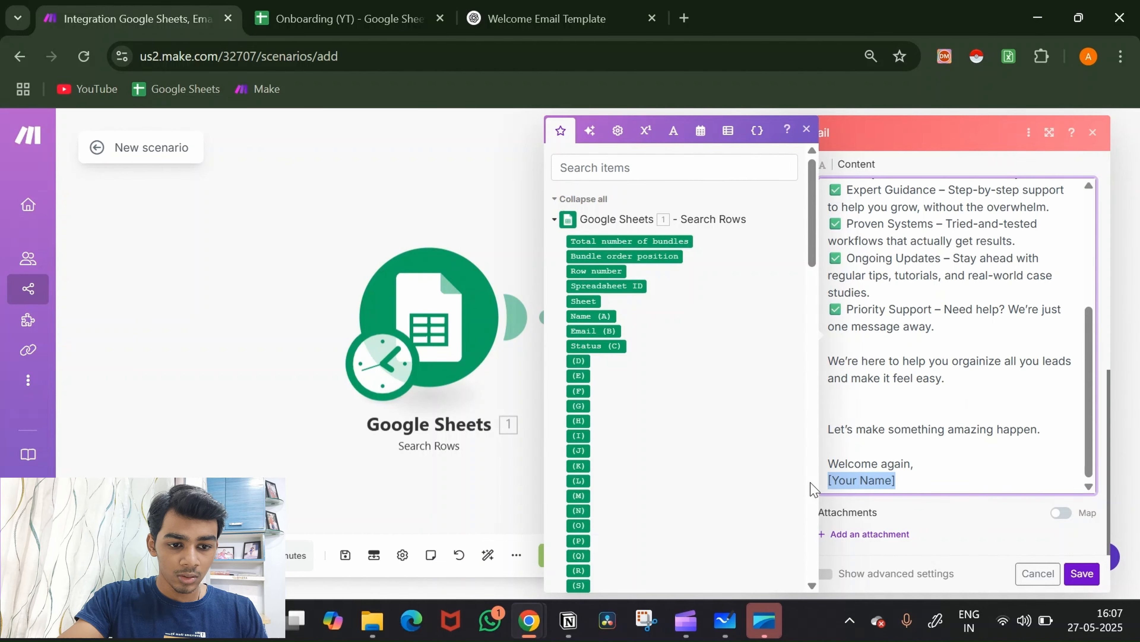
key(BackSpace)
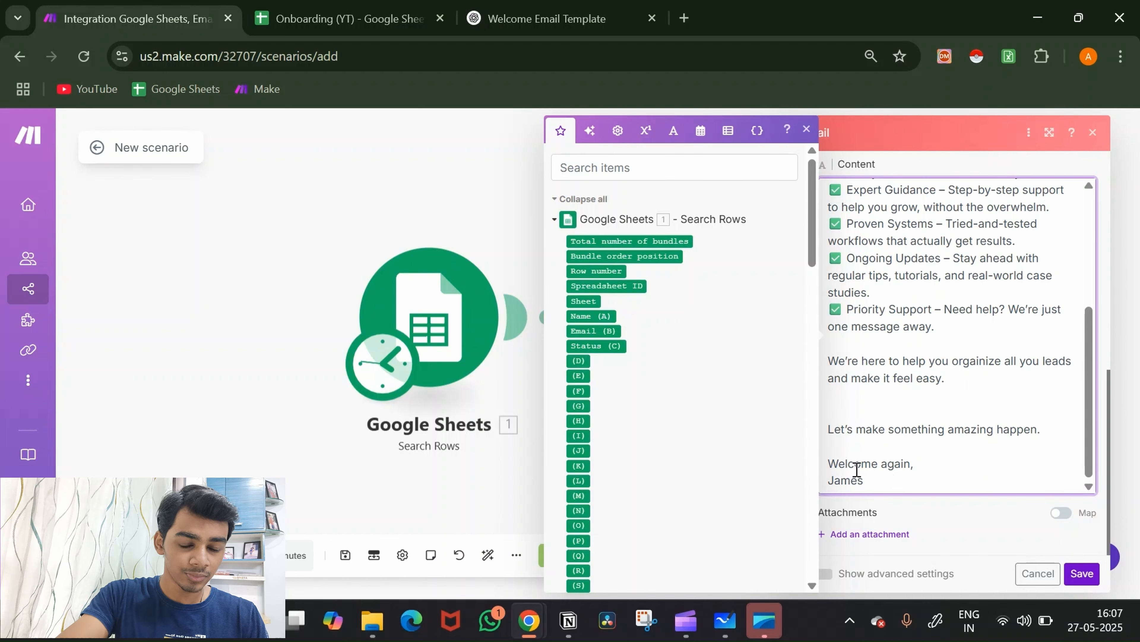
scroll(955, 430, up, 5)
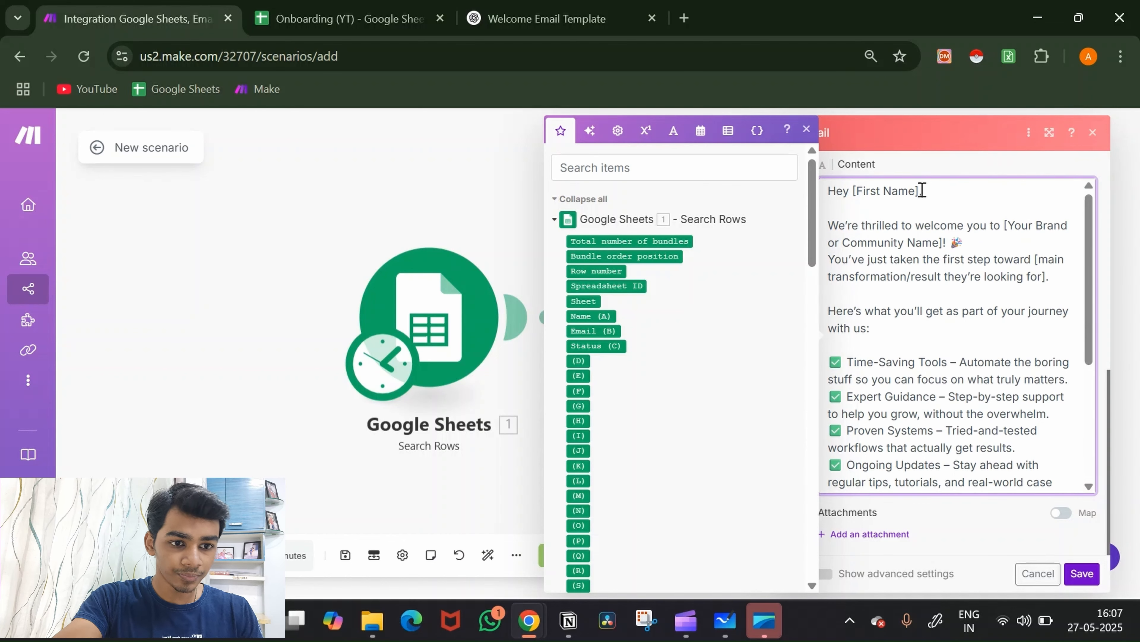
Step: Greet recipients with the mapped Name (A) value and name the brand Twilight
key(BackSpace)
key(BackSpace)
key(BackSpace)
key(BackSpace)
key(BackSpace)
key(BackSpace)
key(BackSpace)
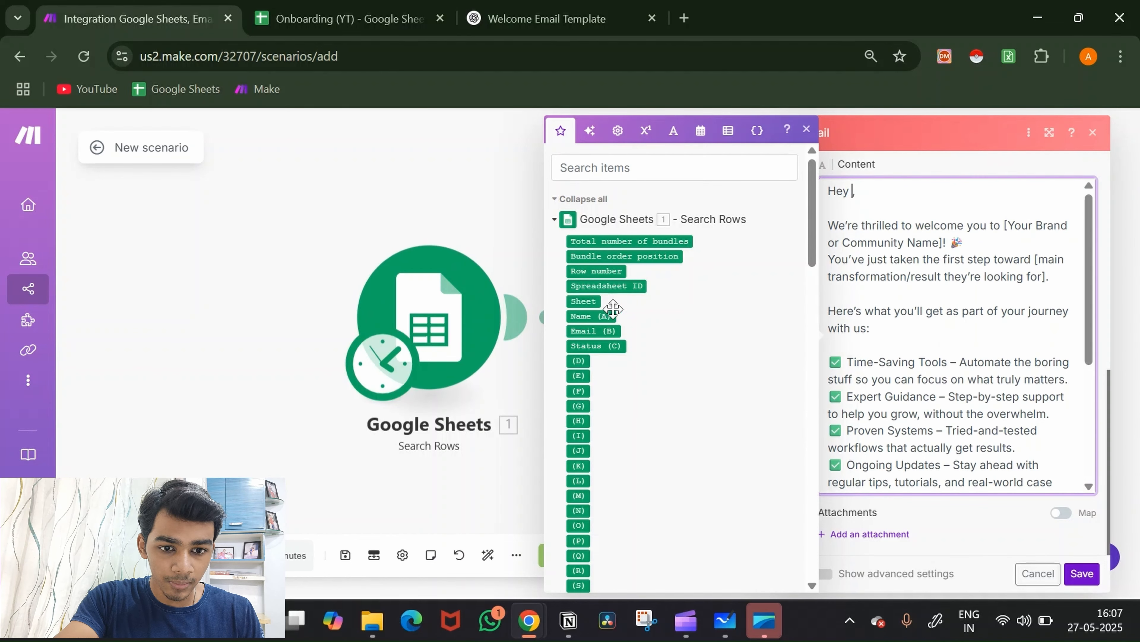
click(604, 315)
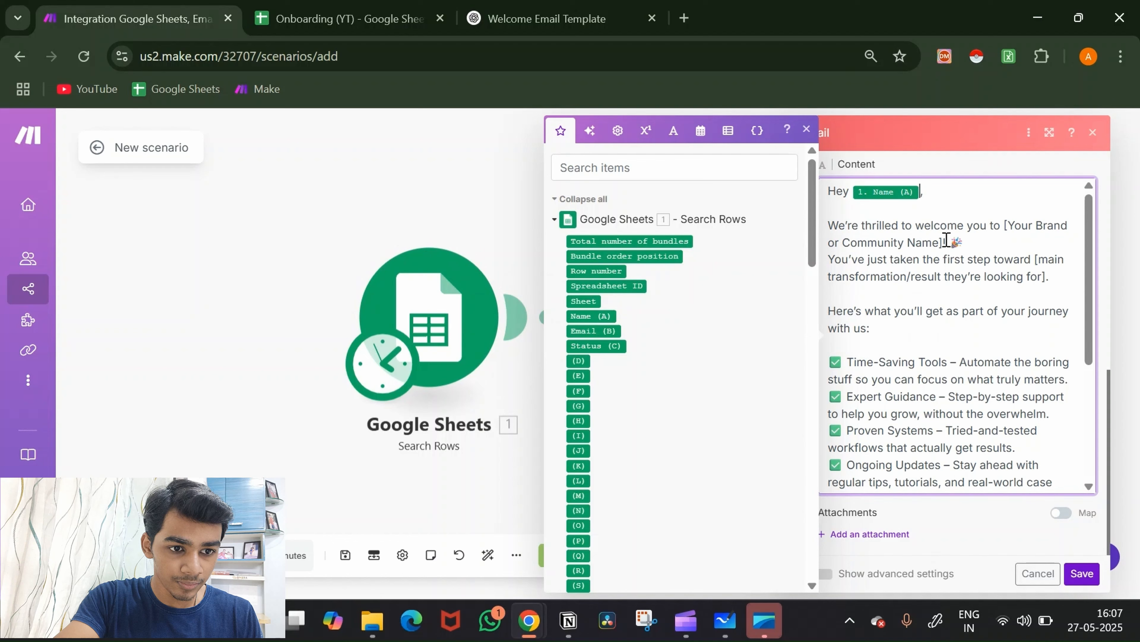
drag(942, 242, 1010, 225)
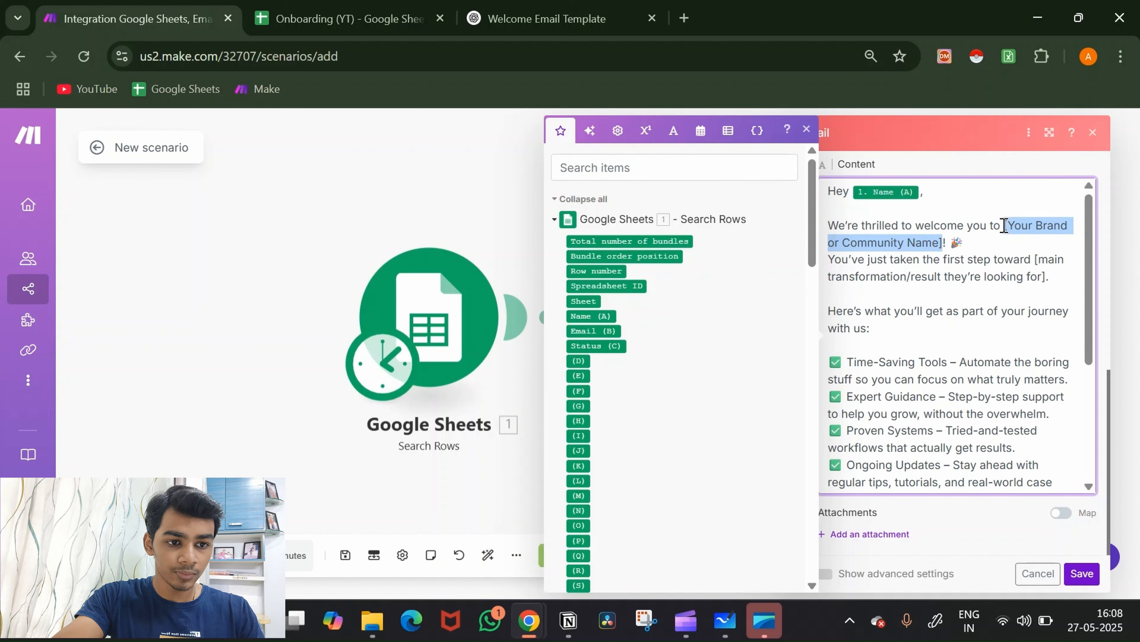
text(Te)
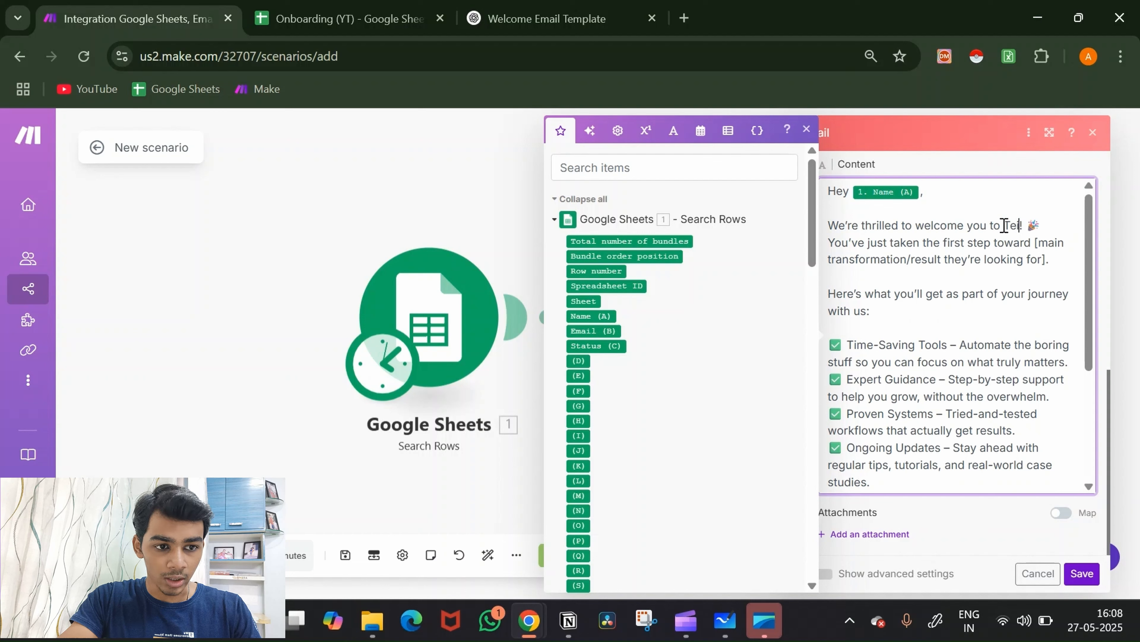
text(ilight)
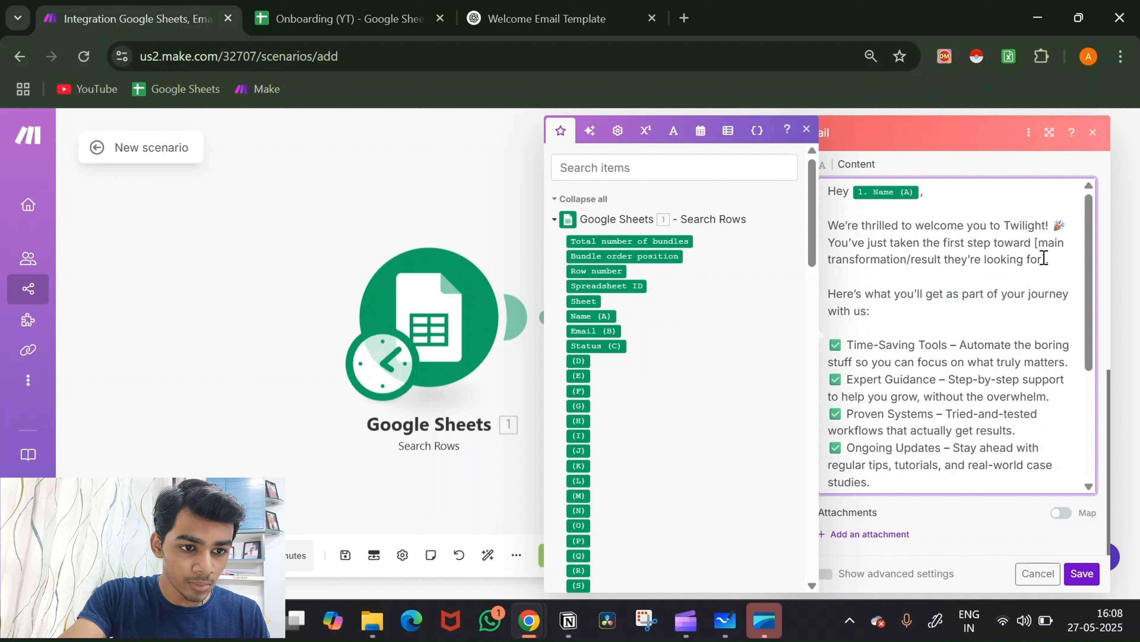
Step: Replace the bracketed result placeholder with 'automating your business'
drag(1042, 259, 1037, 246)
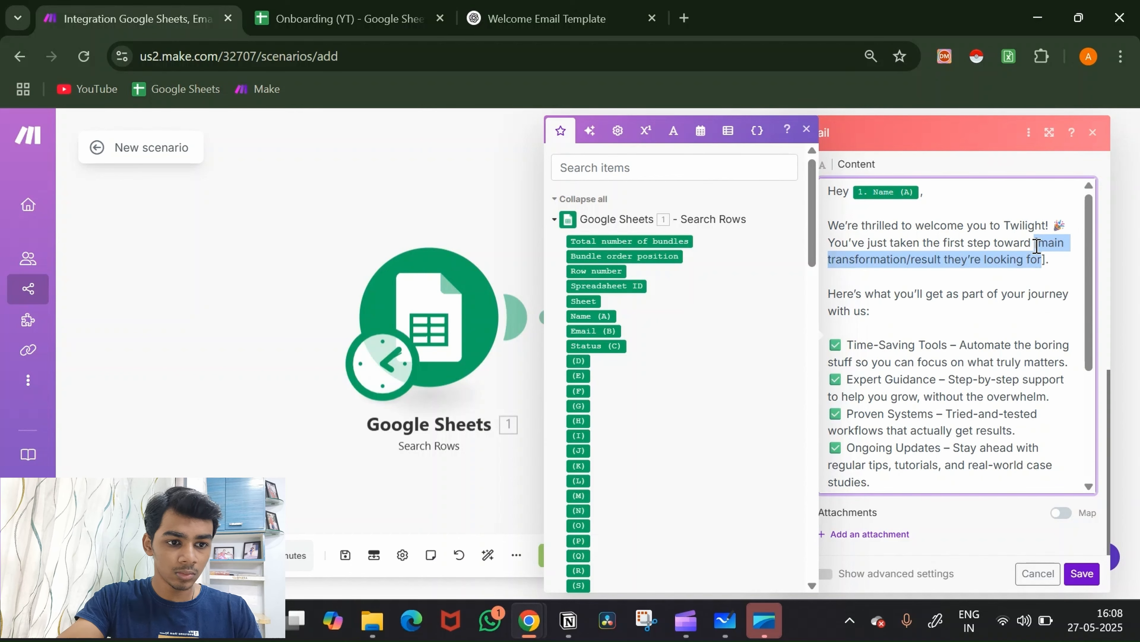
key(BackSpace)
text(automa)
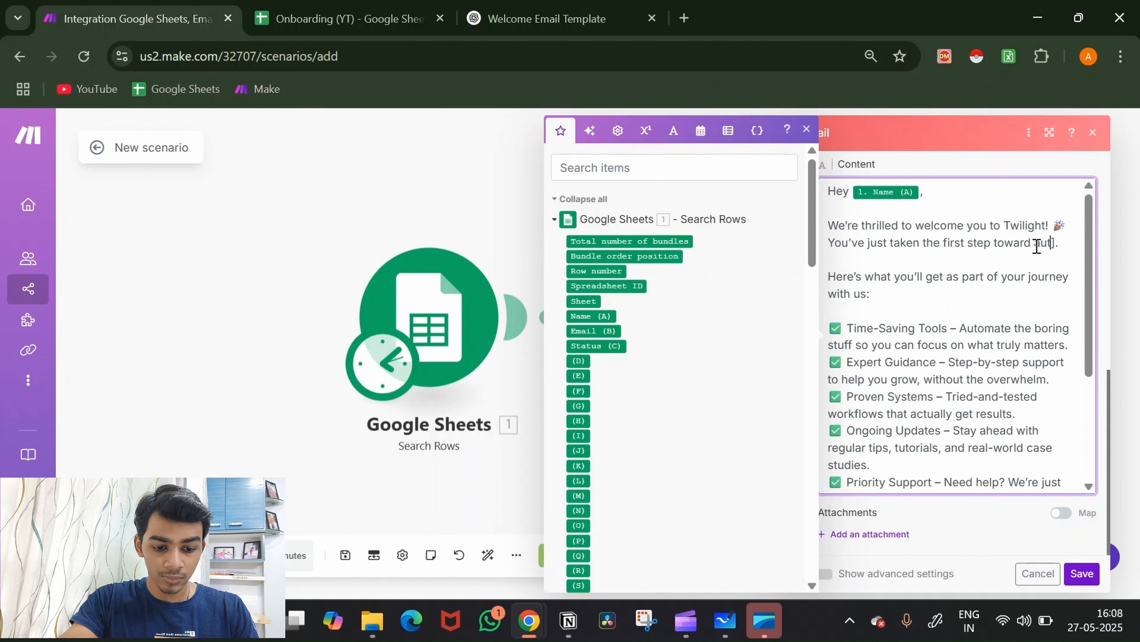
text(ting your busine)
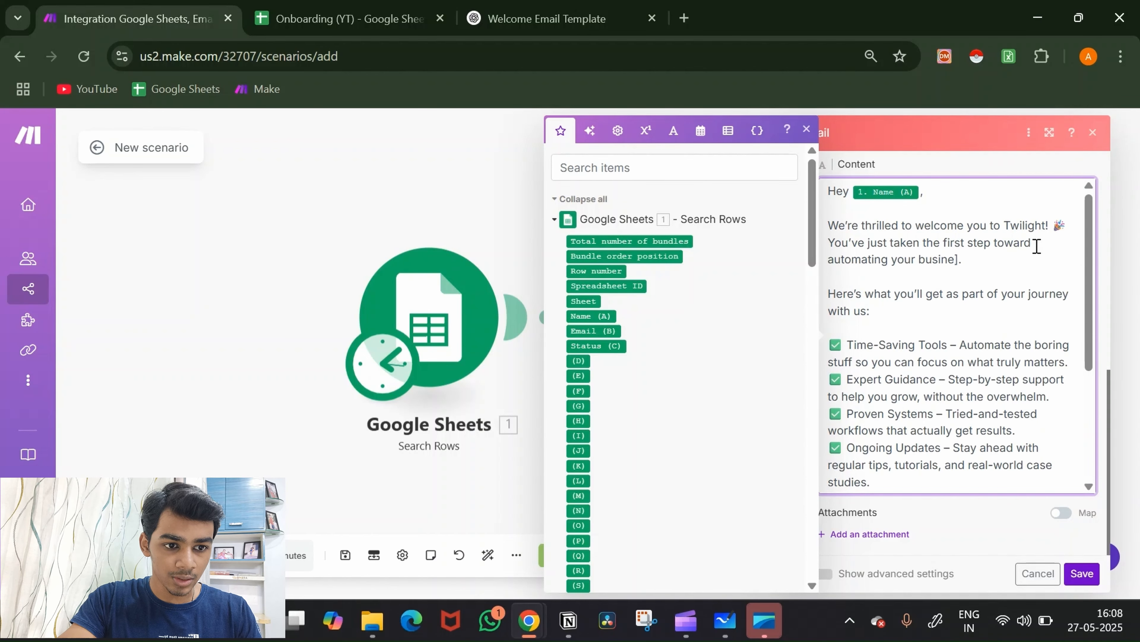
text(ss)
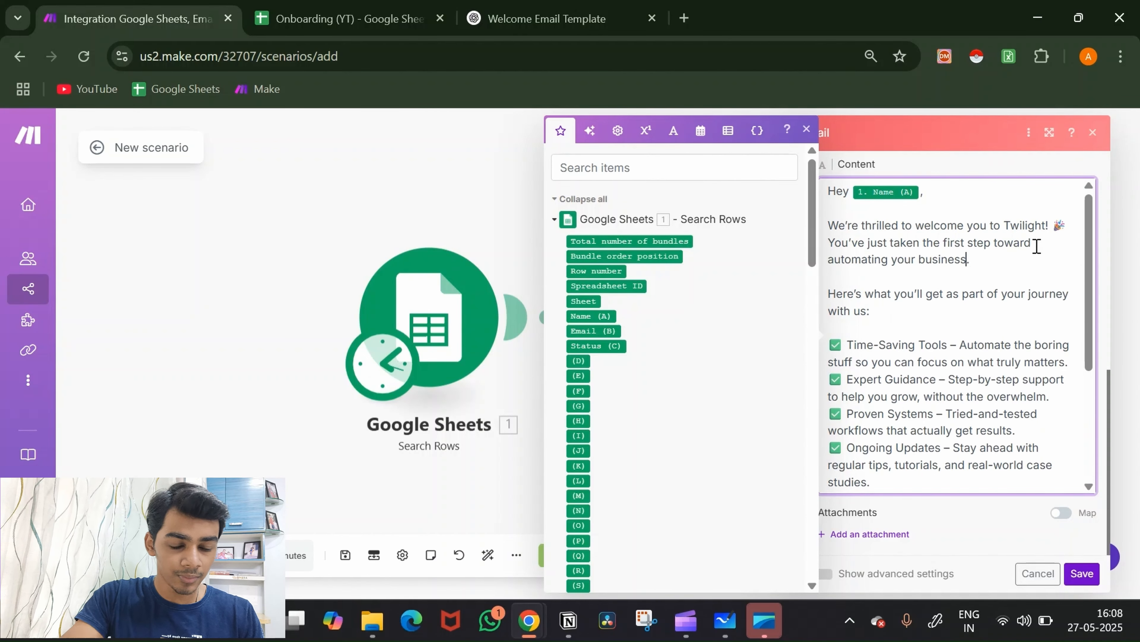
scroll(1004, 360, down, 5)
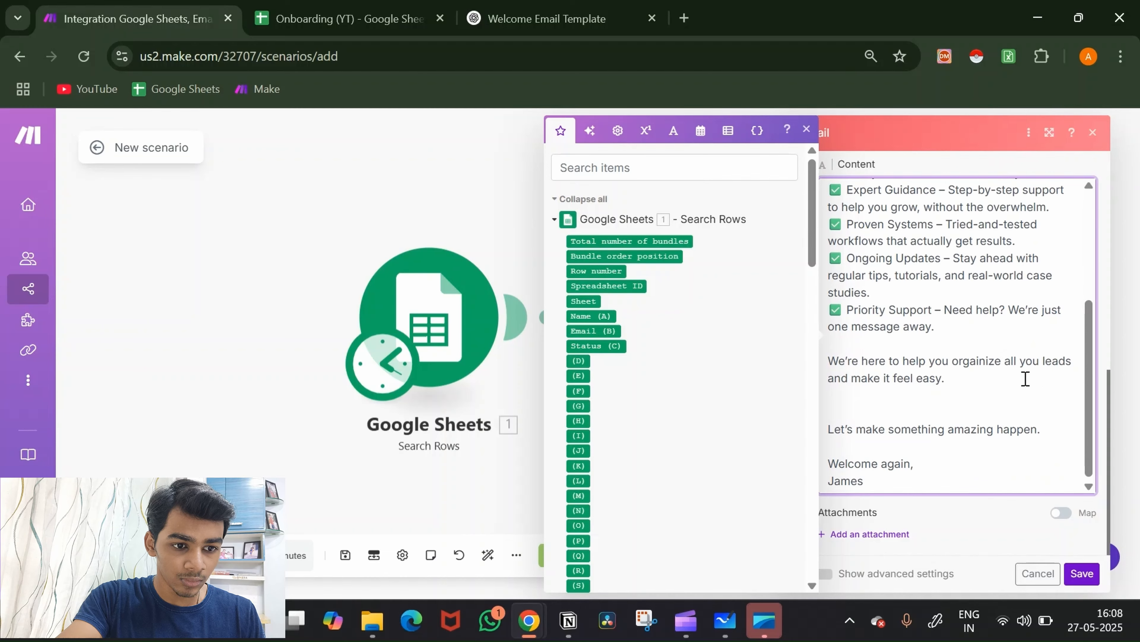
scroll(1006, 368, up, 5)
scroll(1006, 370, up, 5)
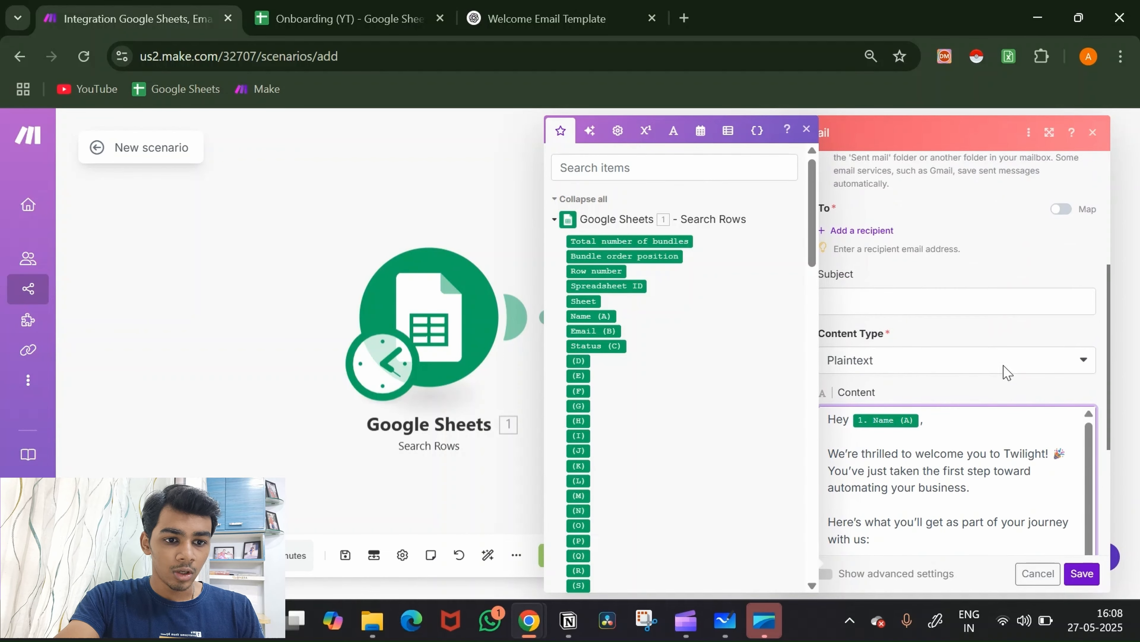
Step: Copy the welcome email's subject line from ChatGPT for the email Subject field
click(987, 310)
click(548, 19)
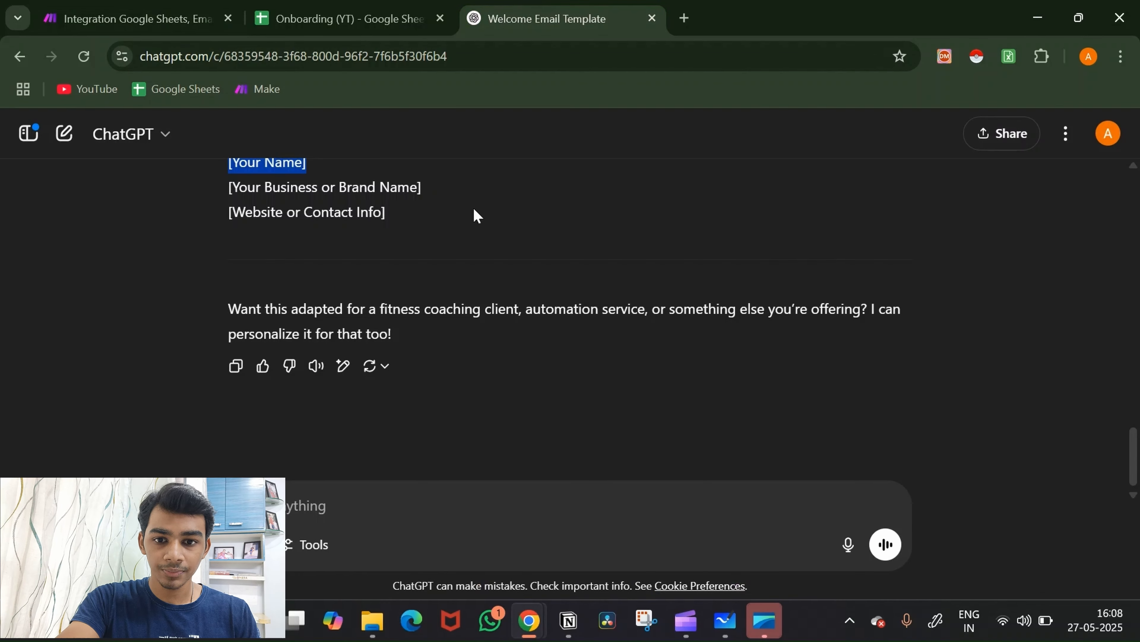
scroll(449, 269, up, 10)
scroll(404, 371, up, 1)
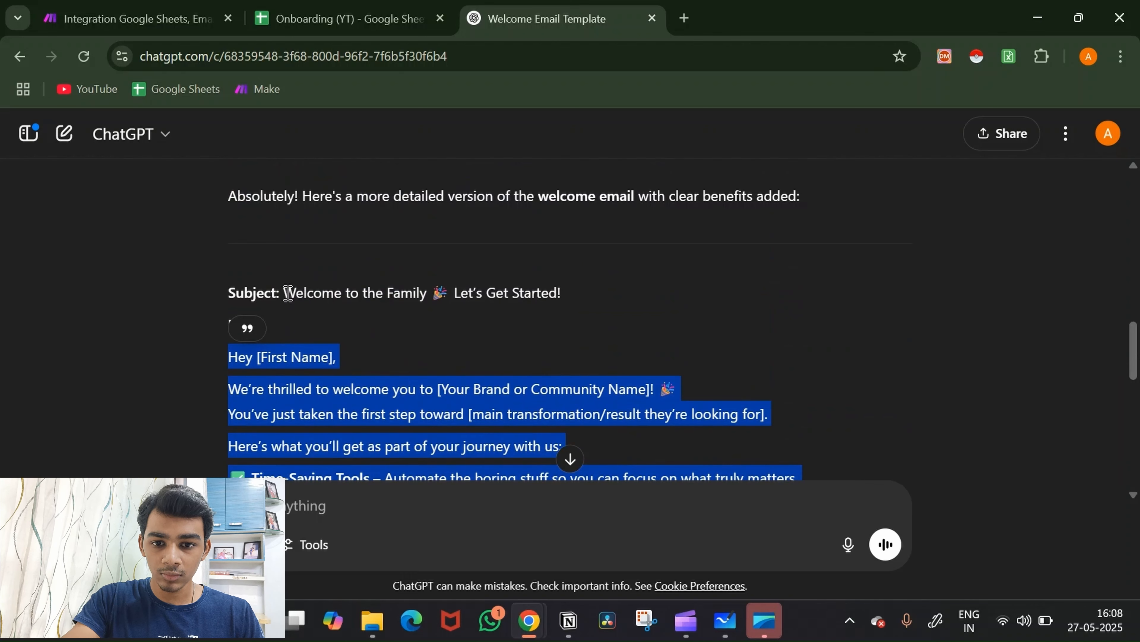
drag(284, 294, 578, 300)
key(ctrl+c)
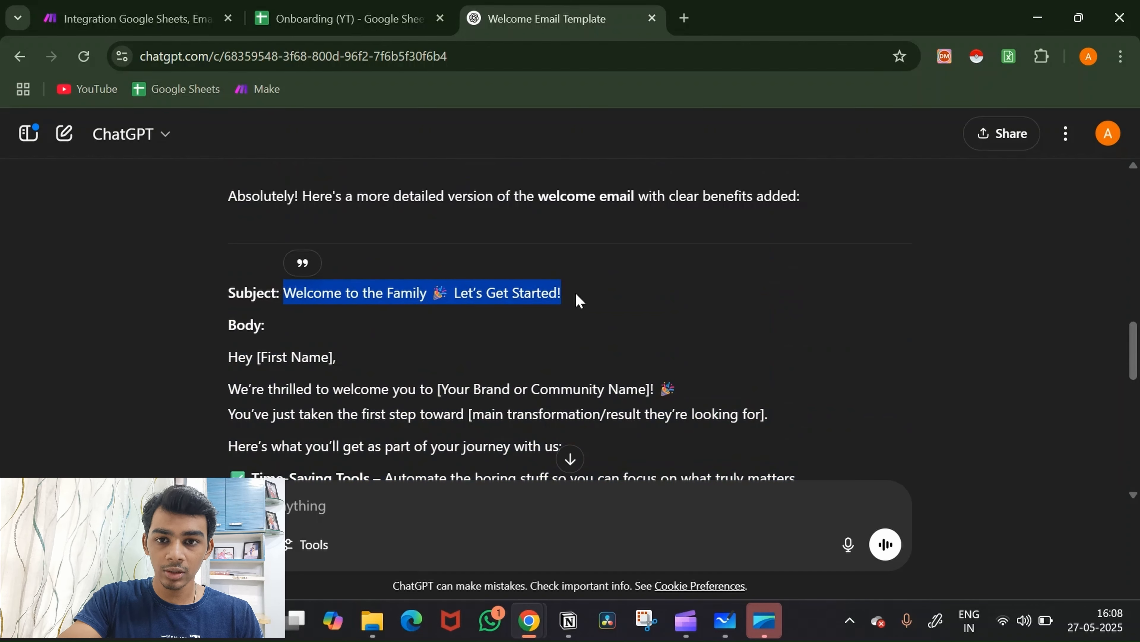
click(180, 10)
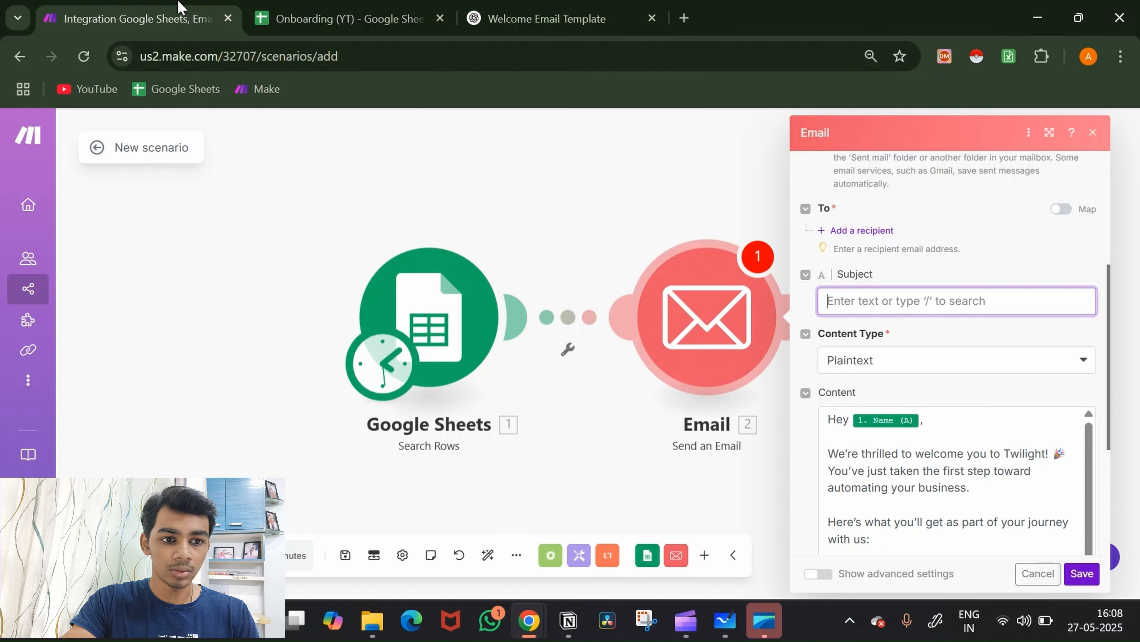
Step: Paste the copied subject line and set 'Save message after sending' to Yes
click(889, 308)
key(ctrl+v)
scroll(934, 328, up, 3)
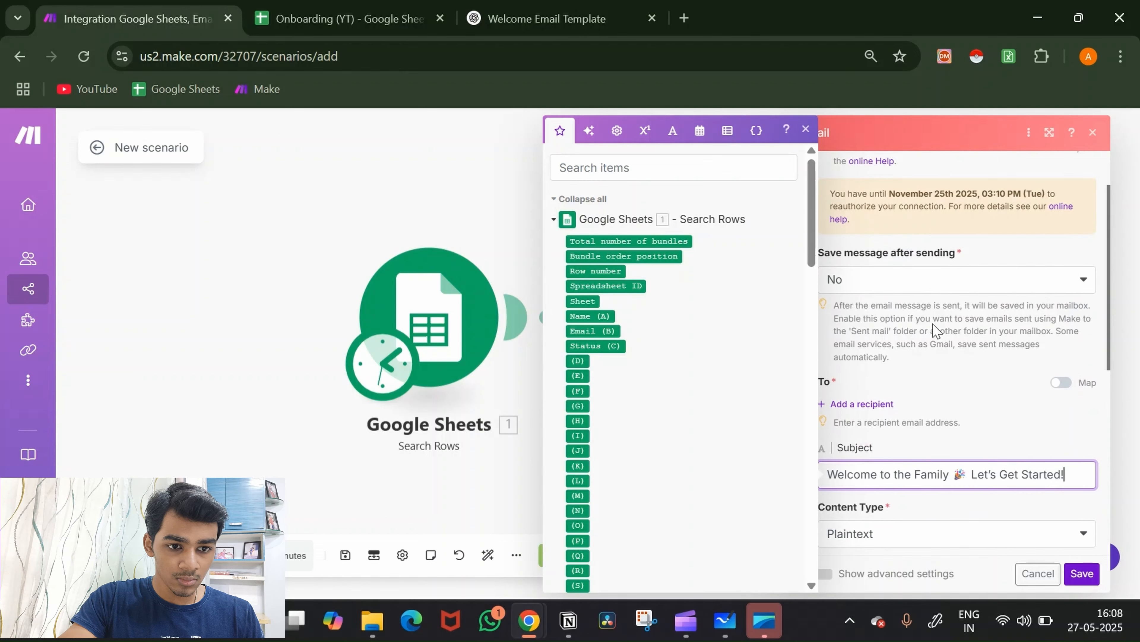
click(937, 285)
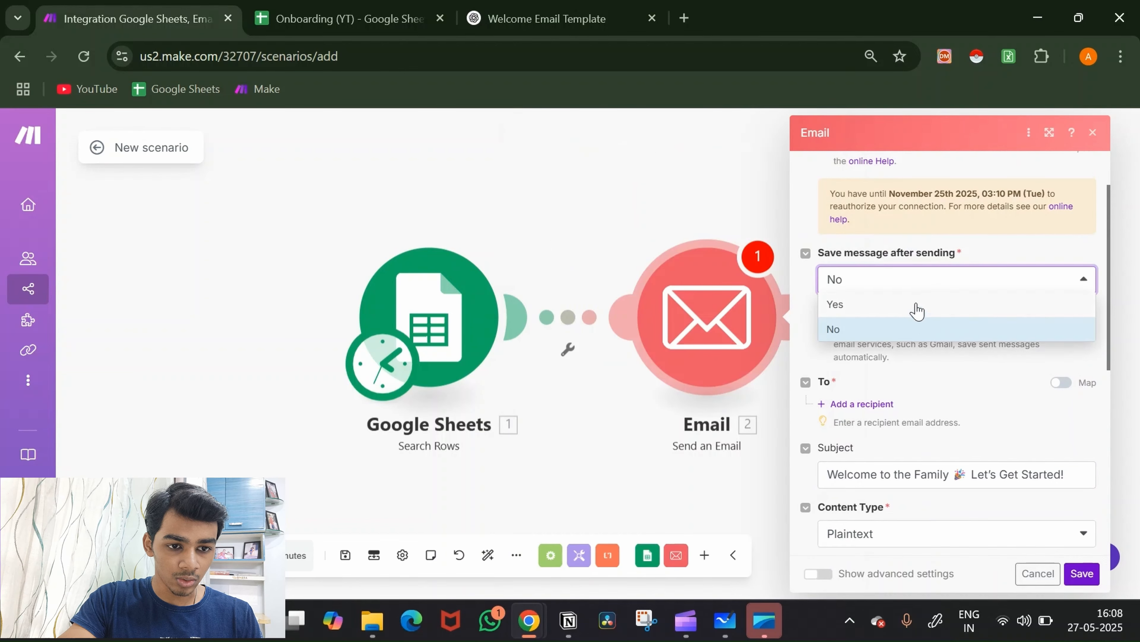
click(916, 309)
Step: Add a recipient mapped to the row's Email (B) value and save the Email module
scroll(965, 396, down, 4)
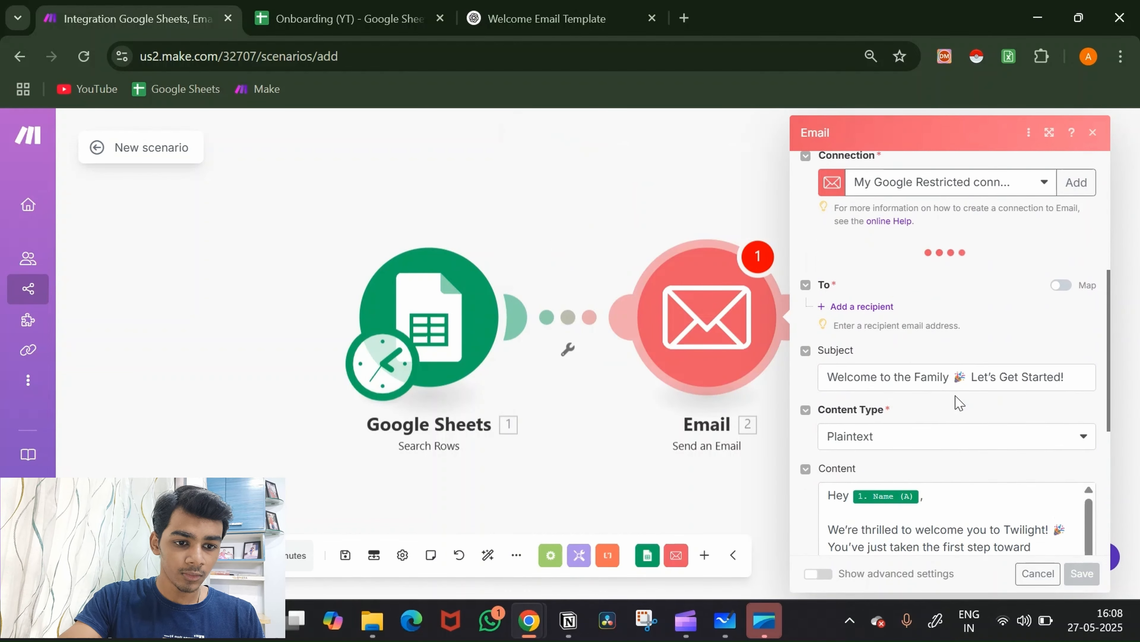
click(865, 321)
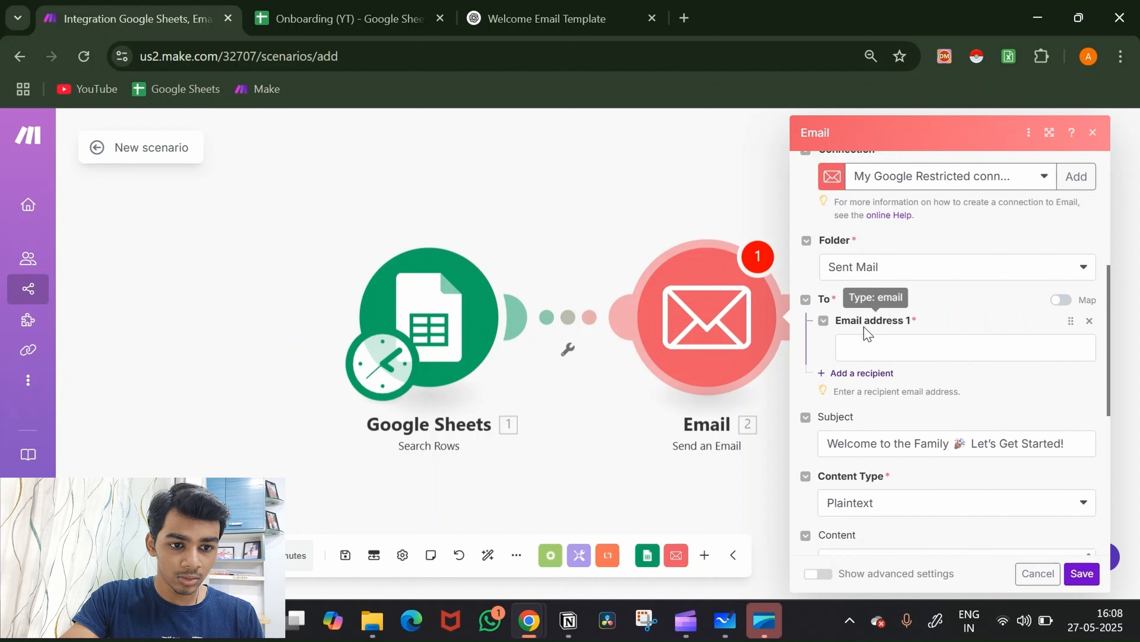
click(878, 348)
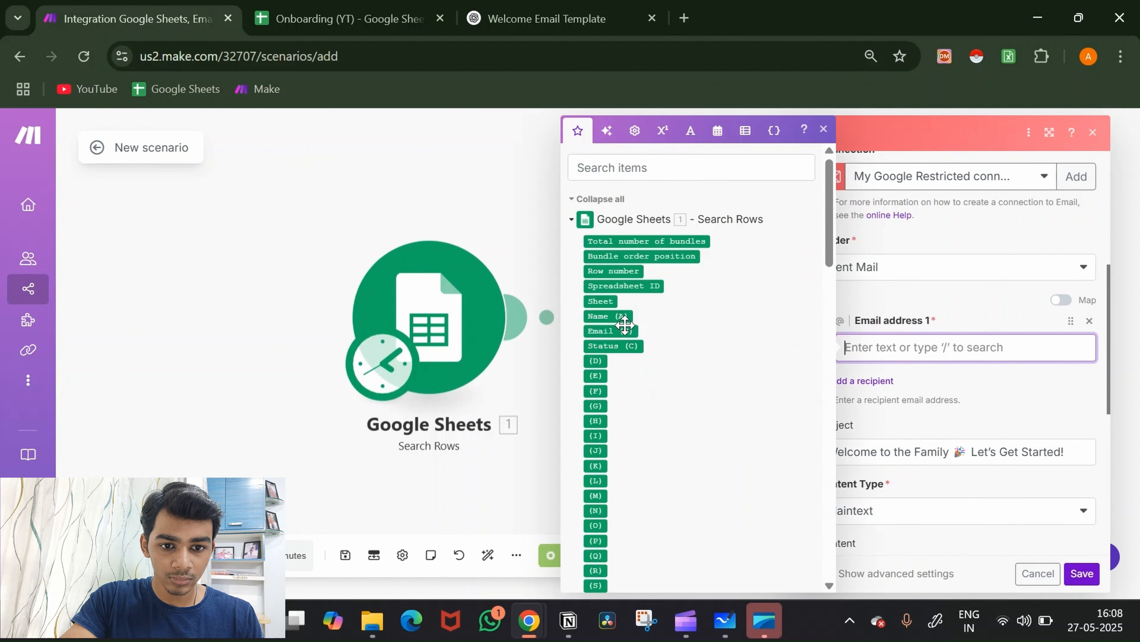
click(613, 329)
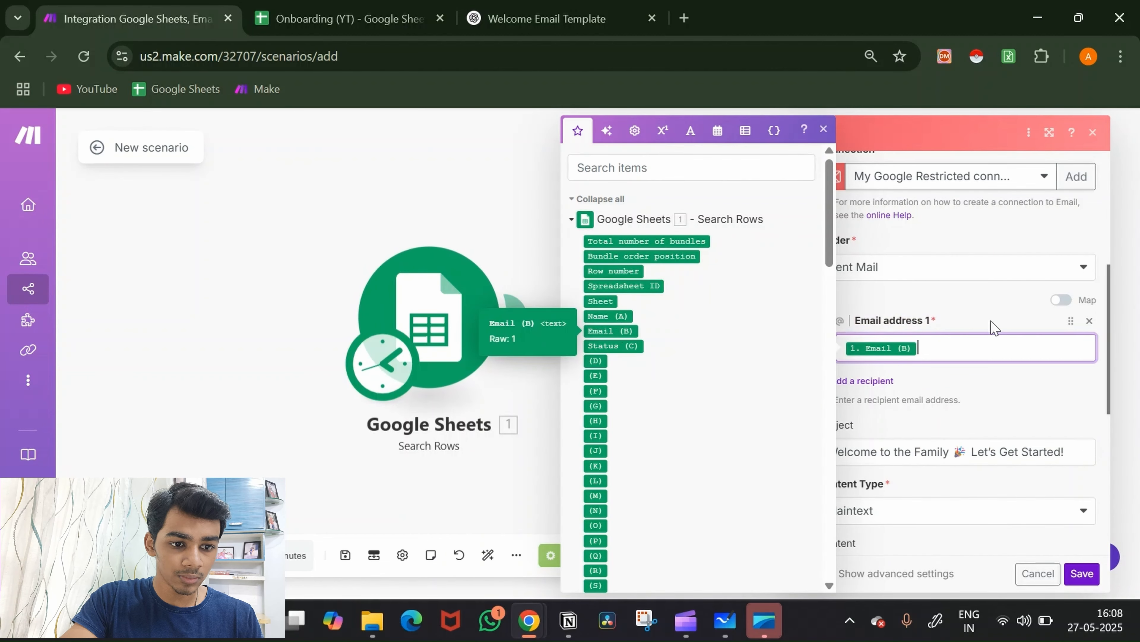
scroll(994, 327, down, 10)
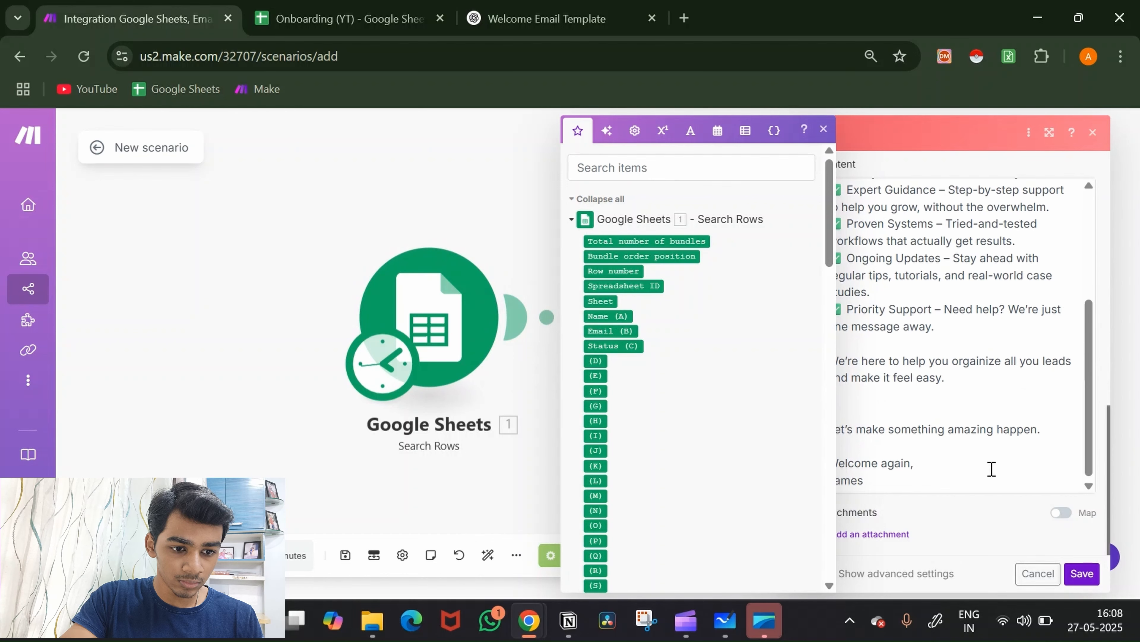
click(981, 537)
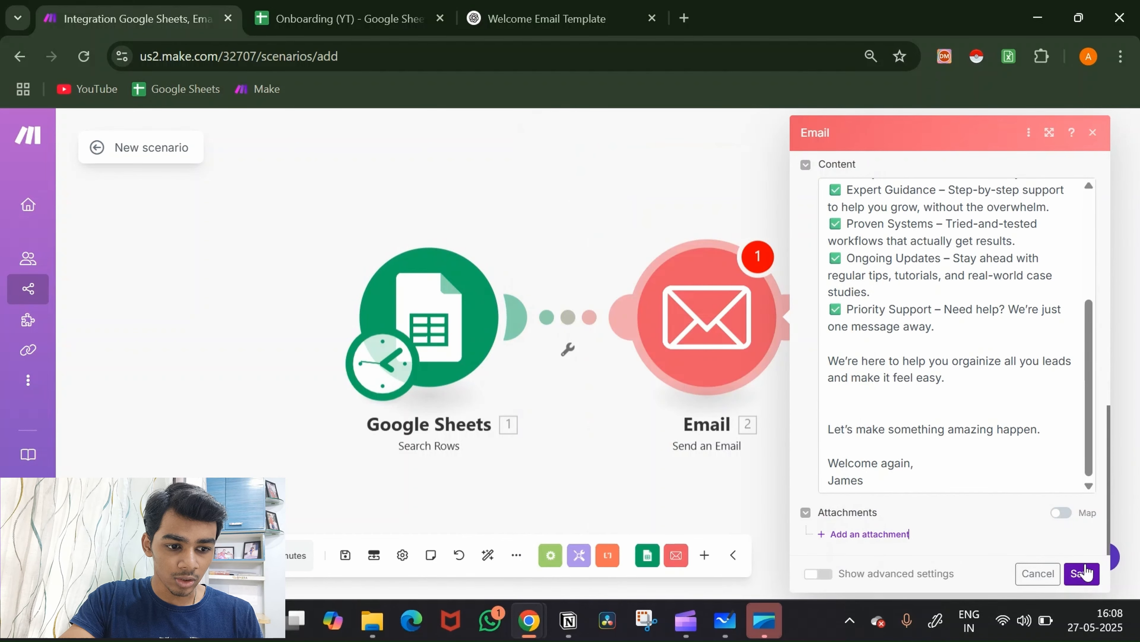
click(1081, 573)
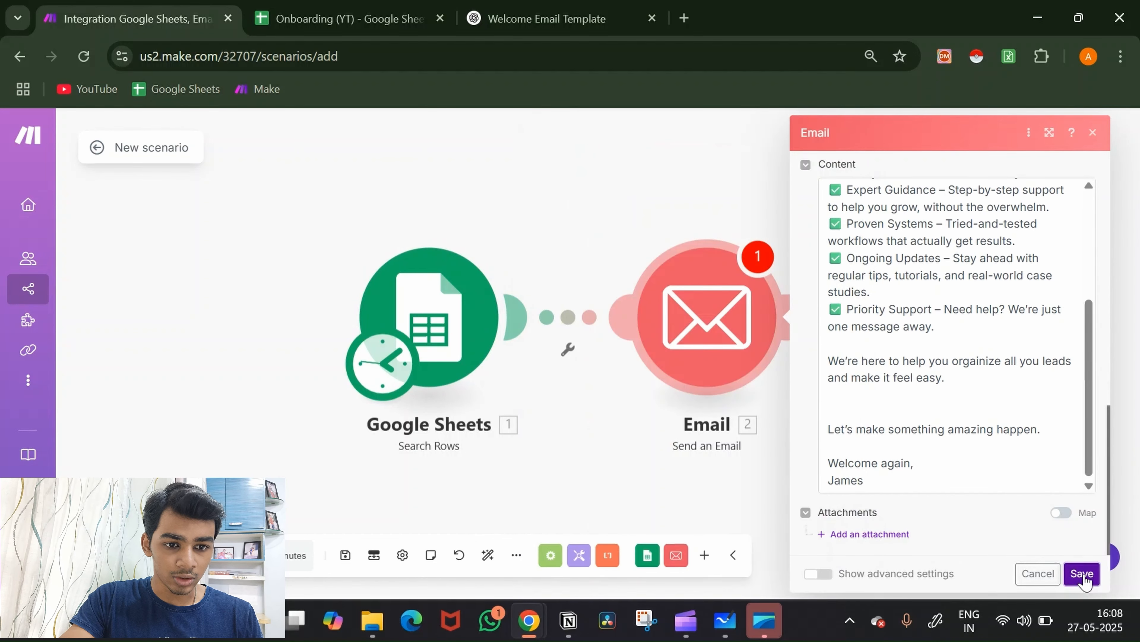
Step: Add a filter where Status (C) equals 'Onboarding Email', then run the scenario once
click(568, 317)
click(678, 309)
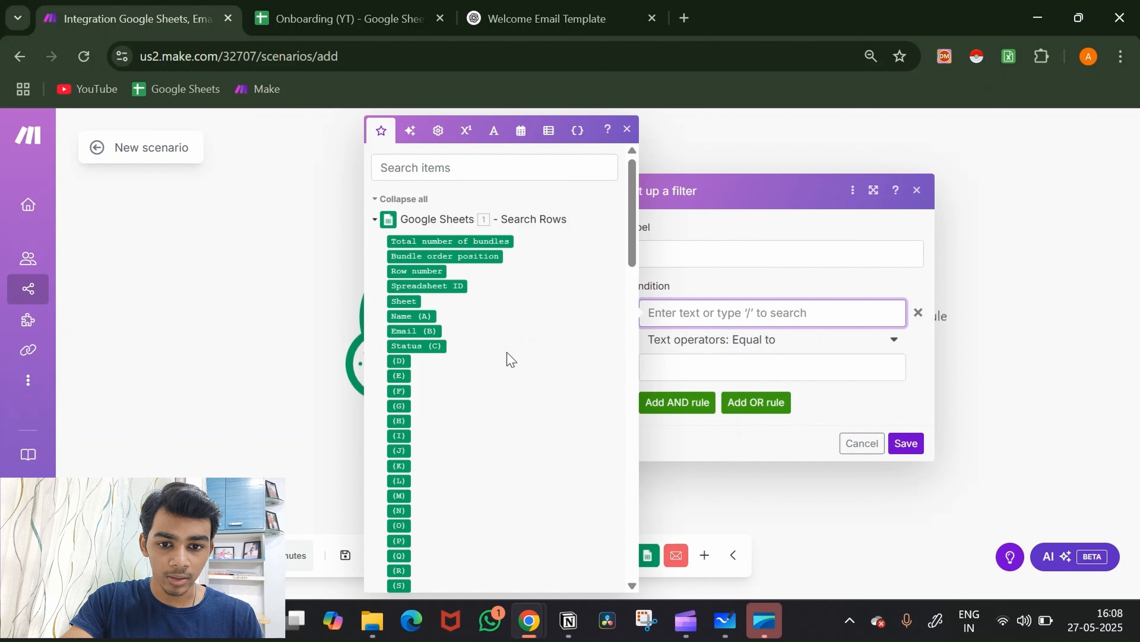
click(432, 346)
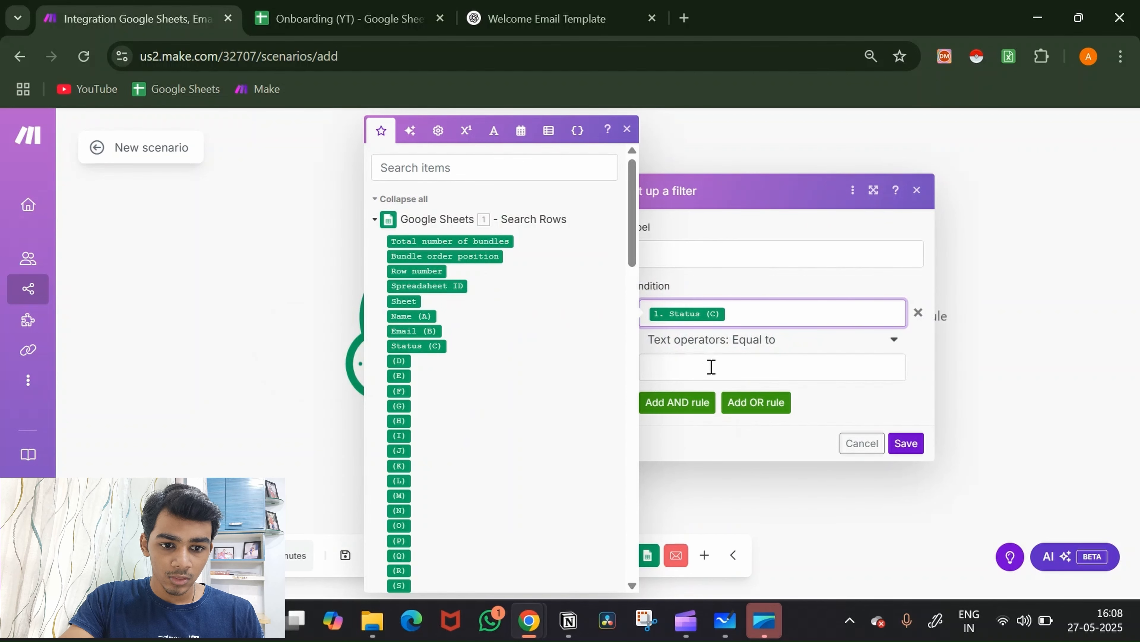
click(712, 367)
text(Onboarding Email)
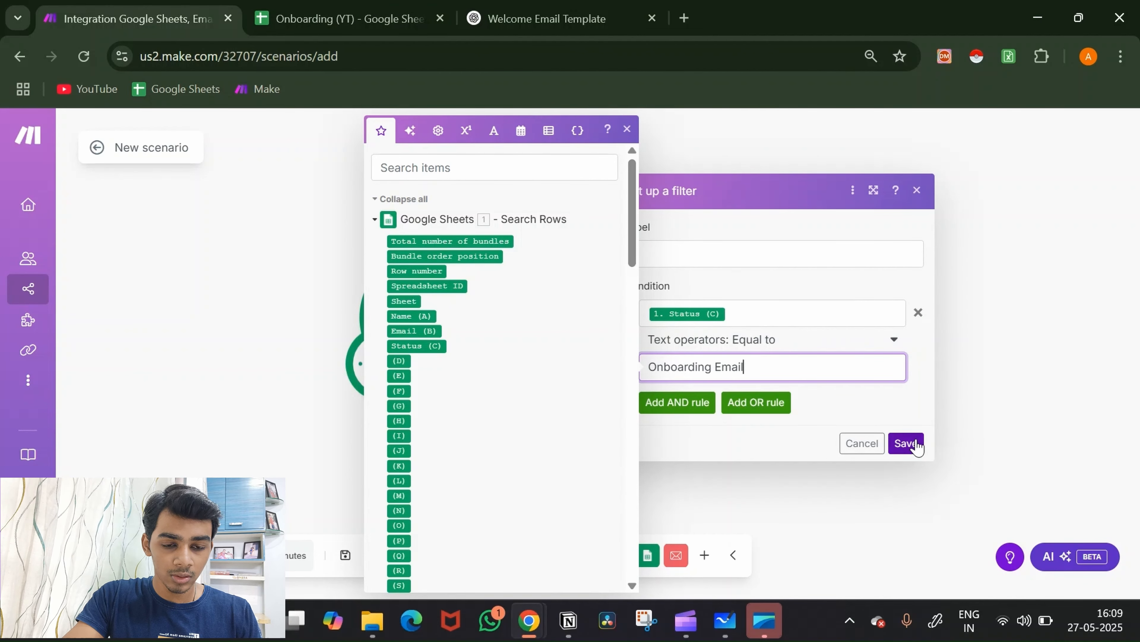
click(906, 443)
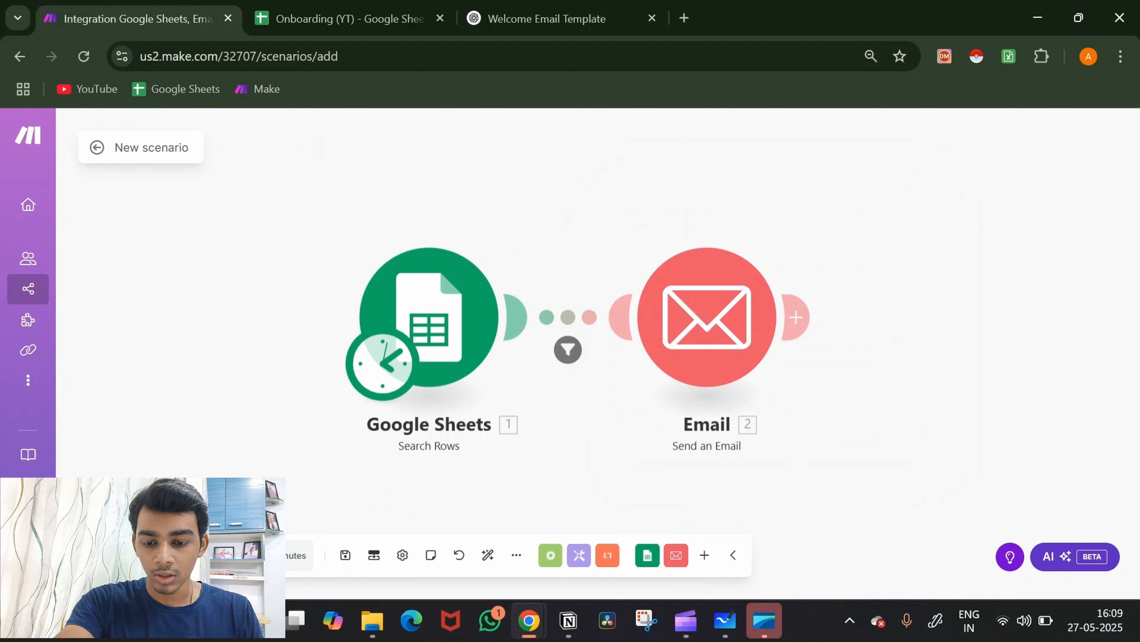
click(124, 556)
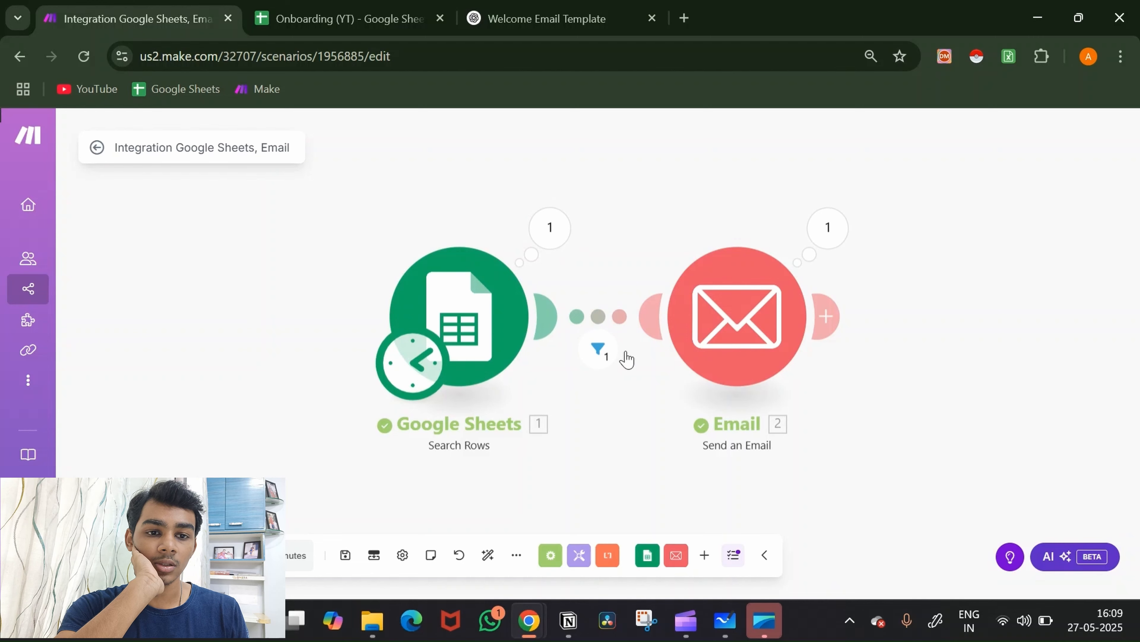
Step: Open Gmail in a new tab and read the 'Welcome to the Family' email
click(682, 19)
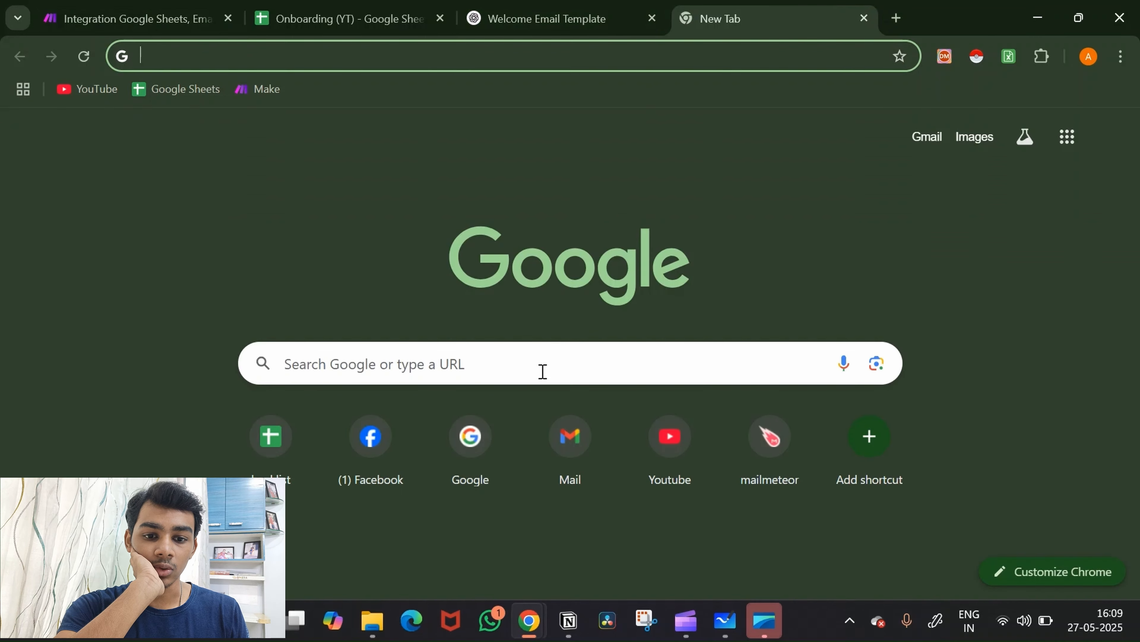
click(553, 457)
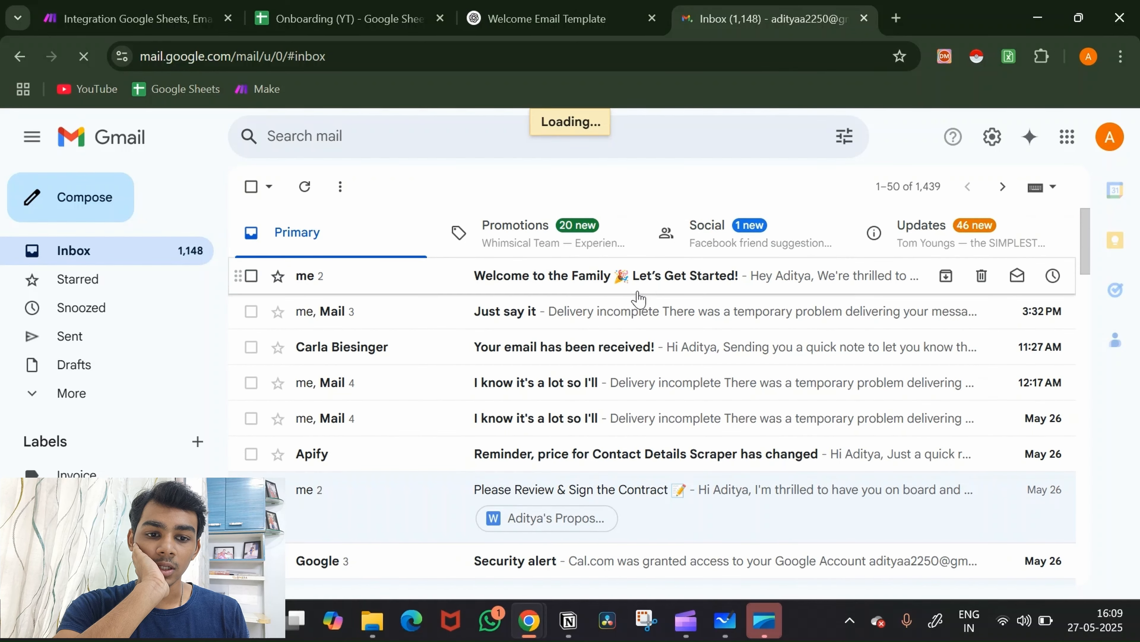
click(642, 276)
scroll(616, 336, down, 2)
scroll(616, 336, down, 1)
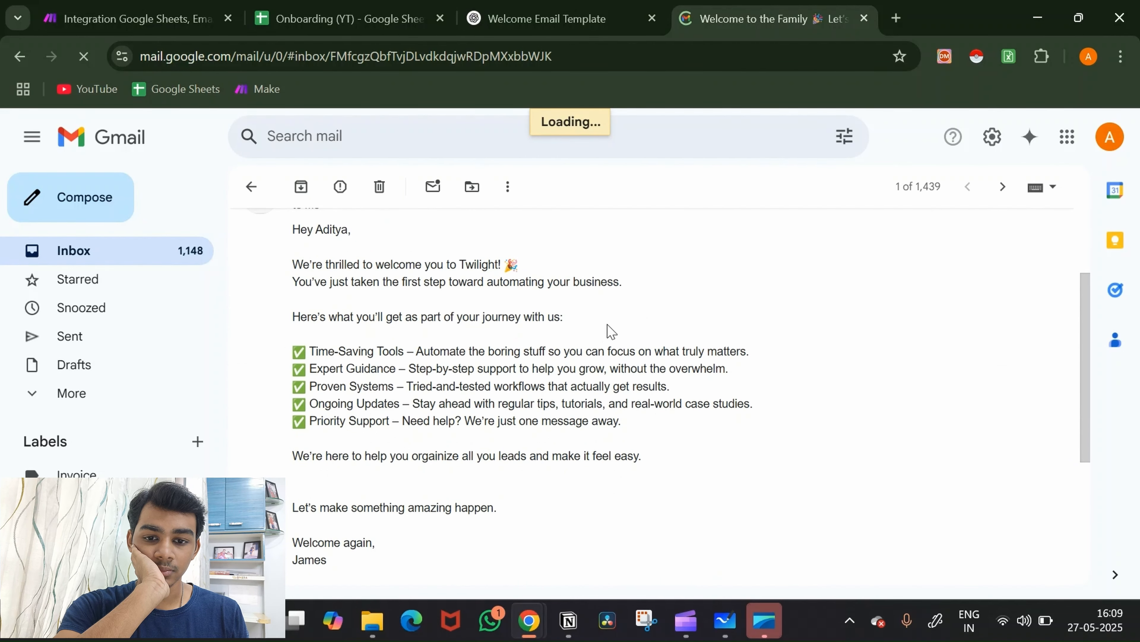
Step: Close the stray new-message window and switch back to the Make scenario
key(c)
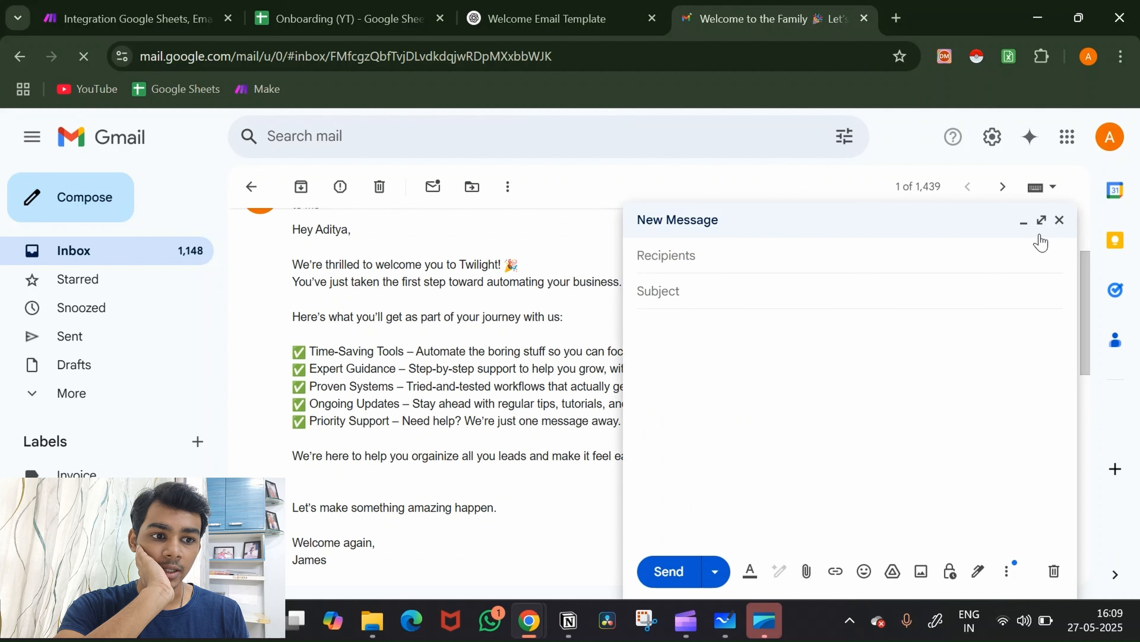
click(1059, 220)
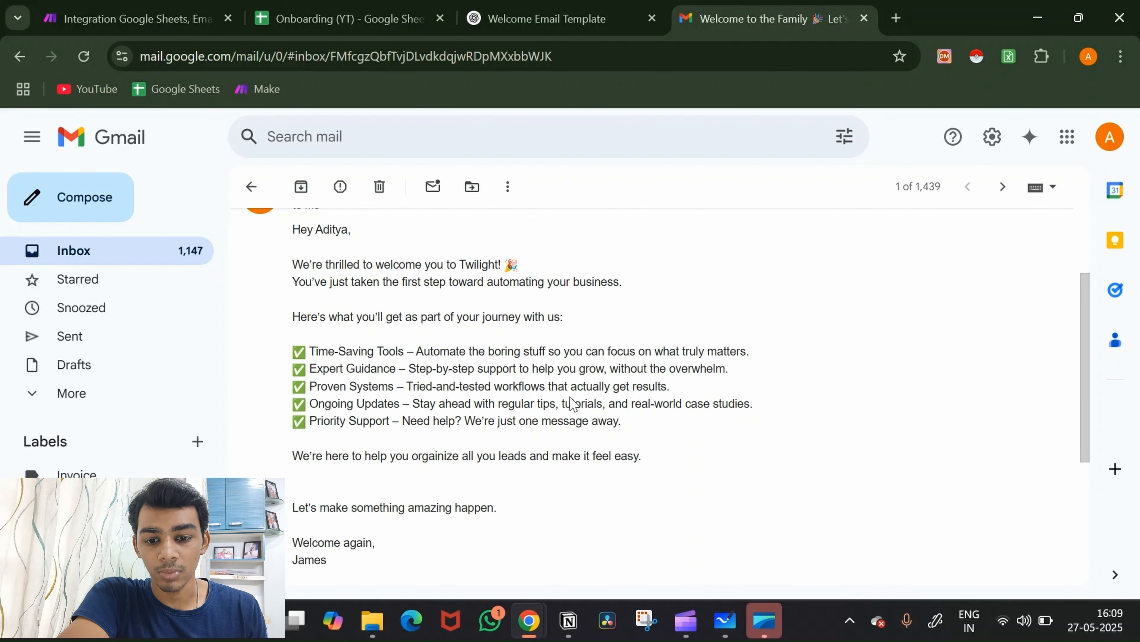
scroll(571, 397, up, 2)
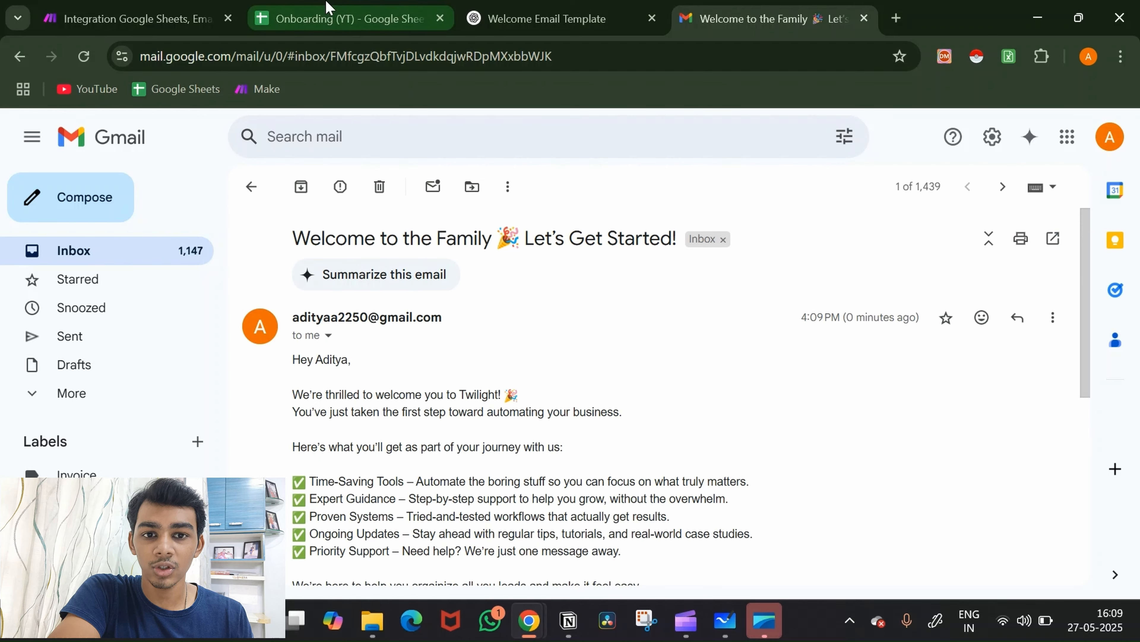
click(169, 13)
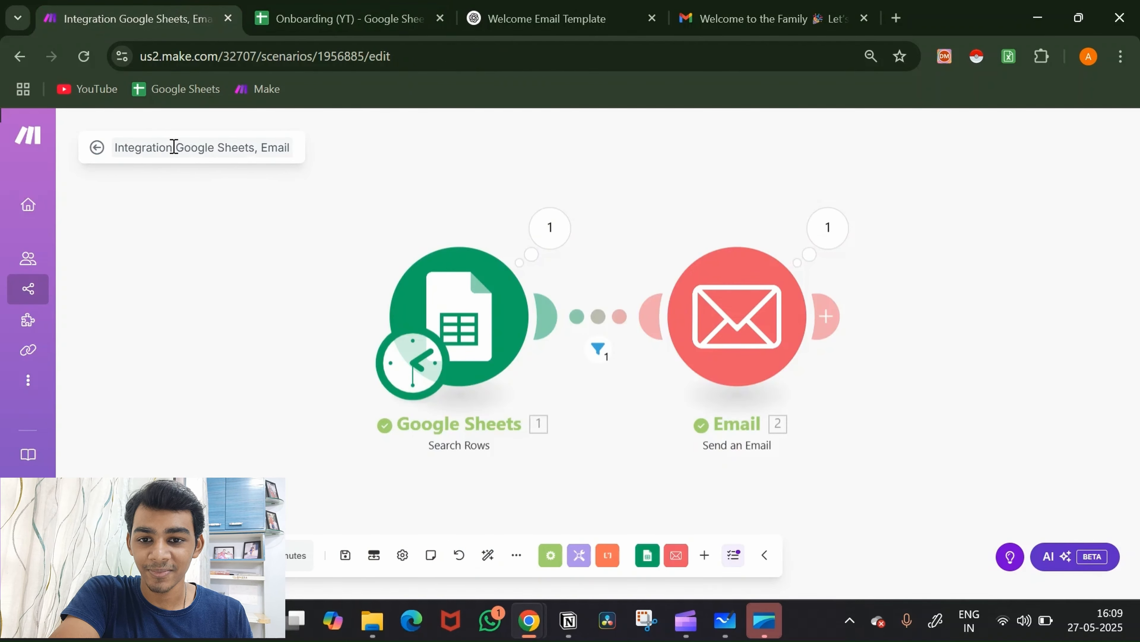
Step: Rename the scenario from 'Onboarding 1.1' to 'Onboarding (YT)' and save it with Ctrl+S
click(185, 147)
key(BackSpace)
text(Onb)
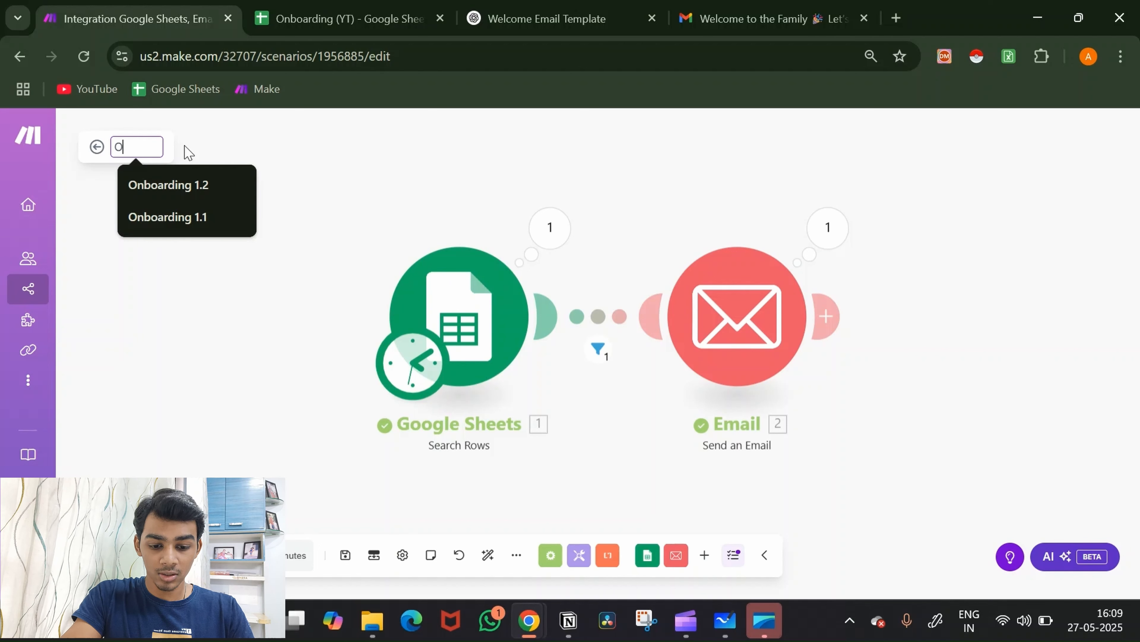
key(Down)
key(Down)
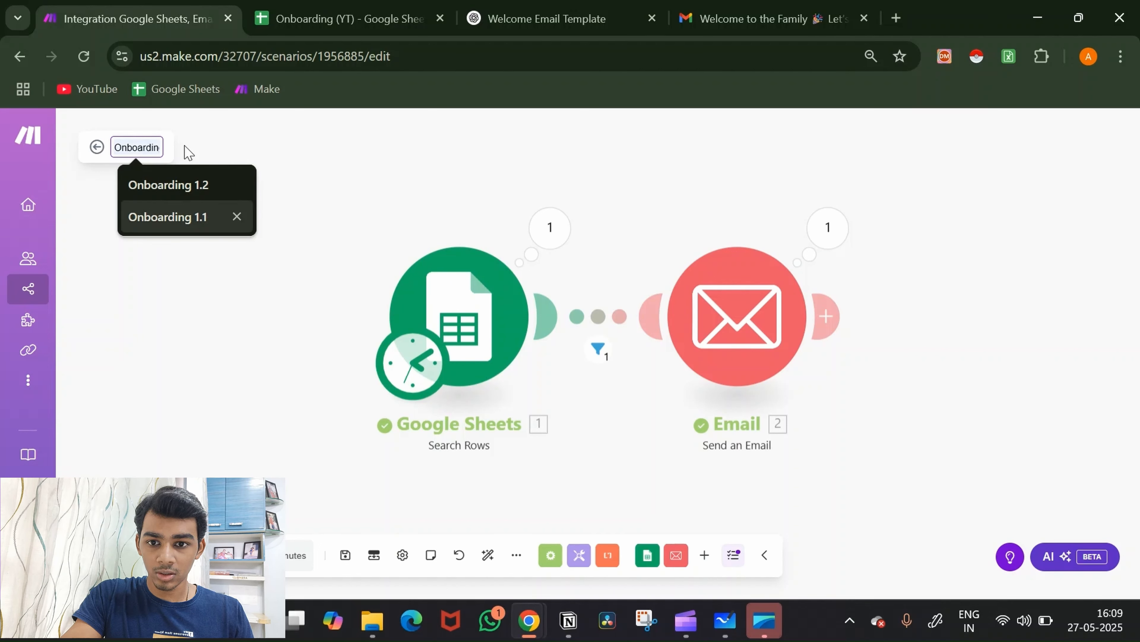
key(Return)
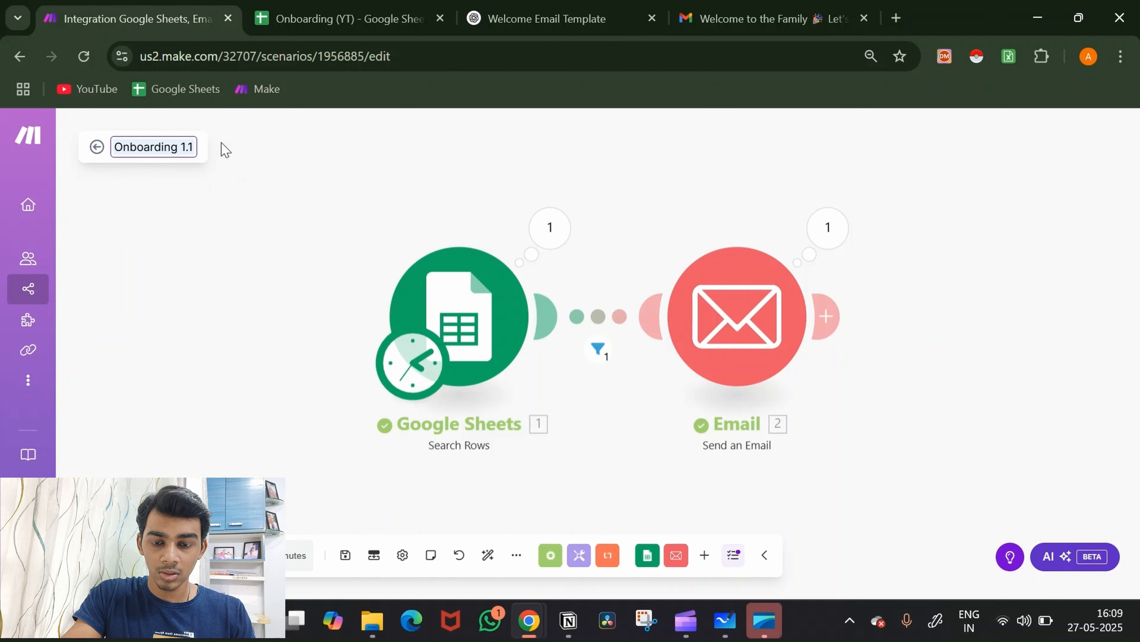
key(BackSpace)
key(BackSpace)
key(BackSpace)
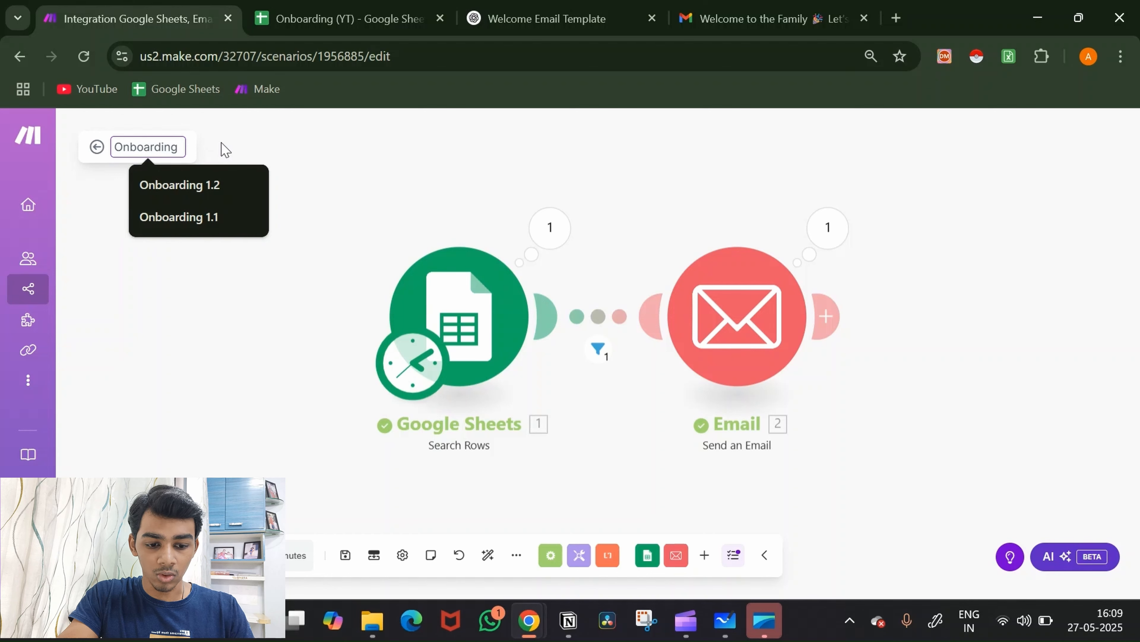
text((Y)
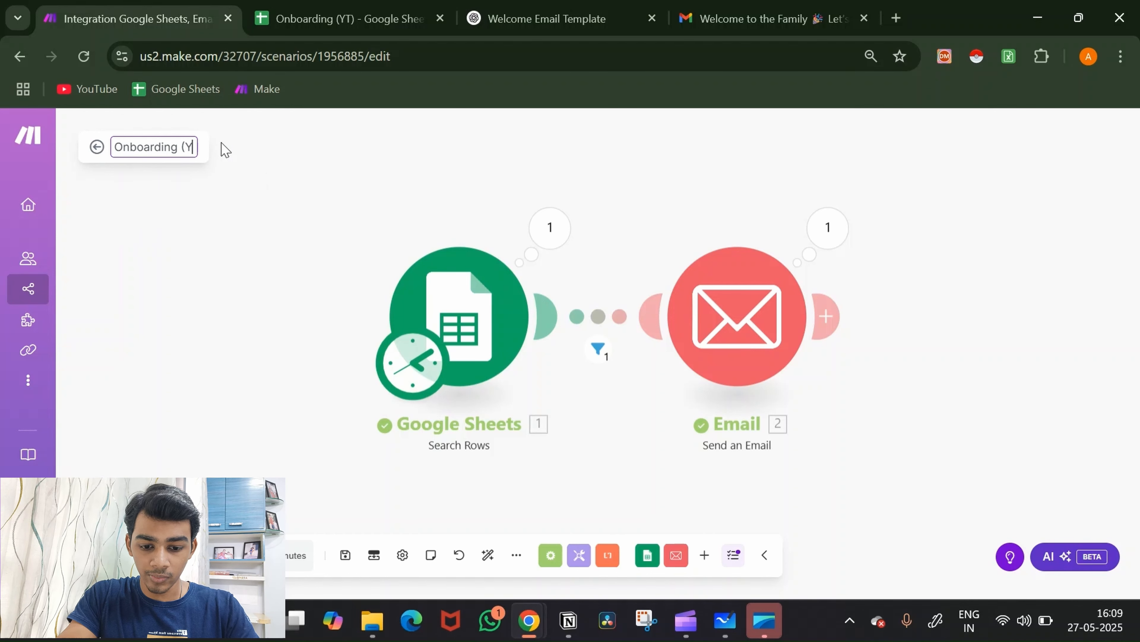
text(T))
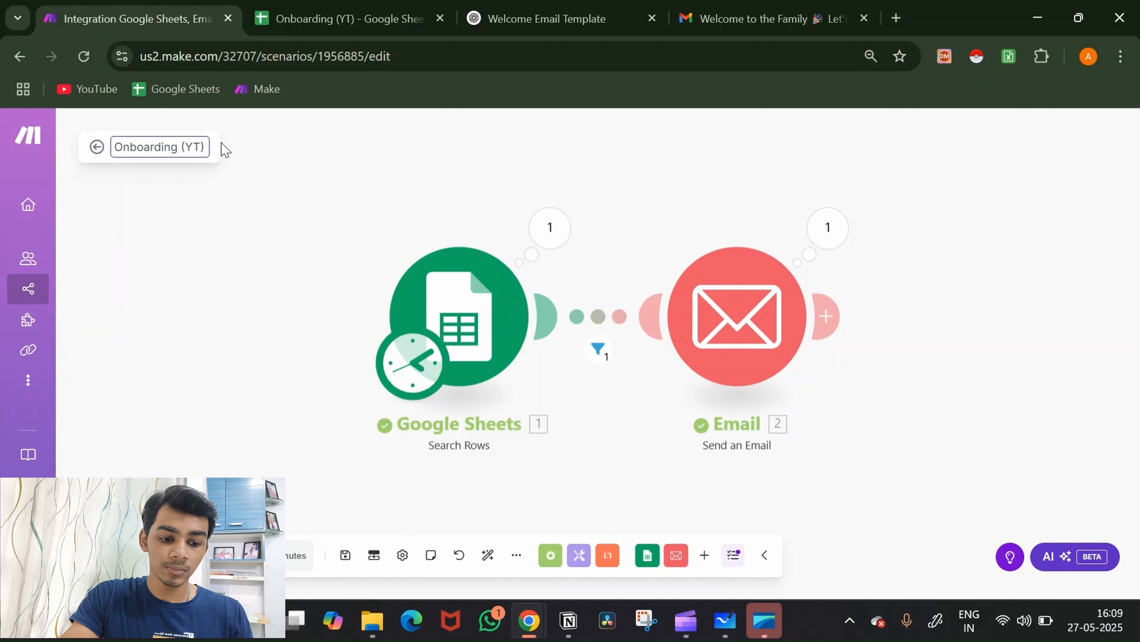
click(251, 178)
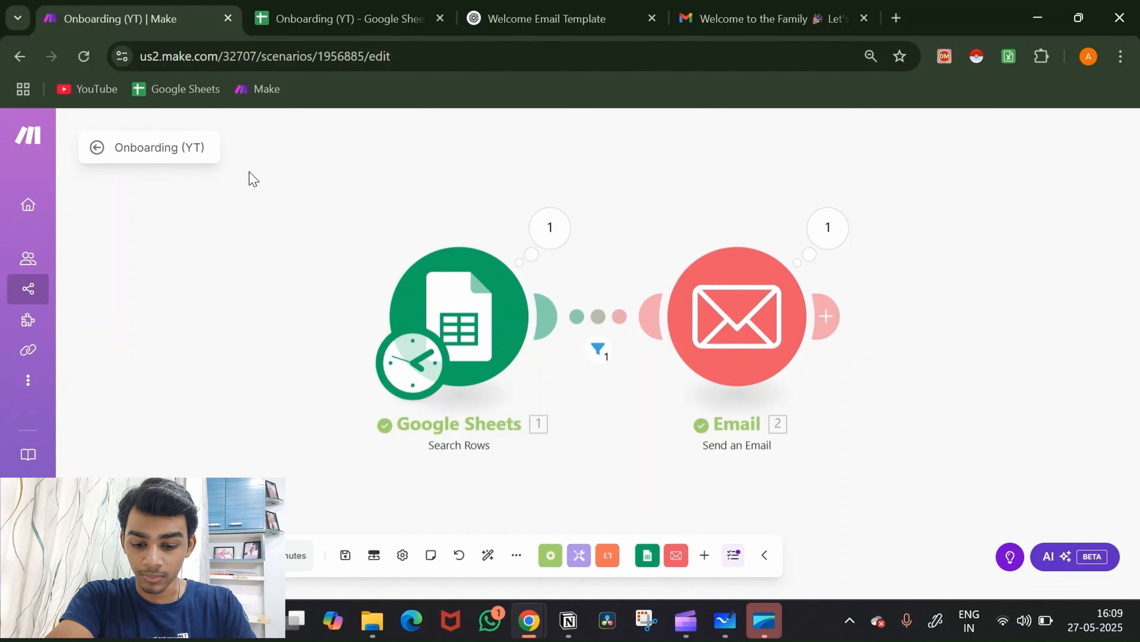
key(ctrl+s)
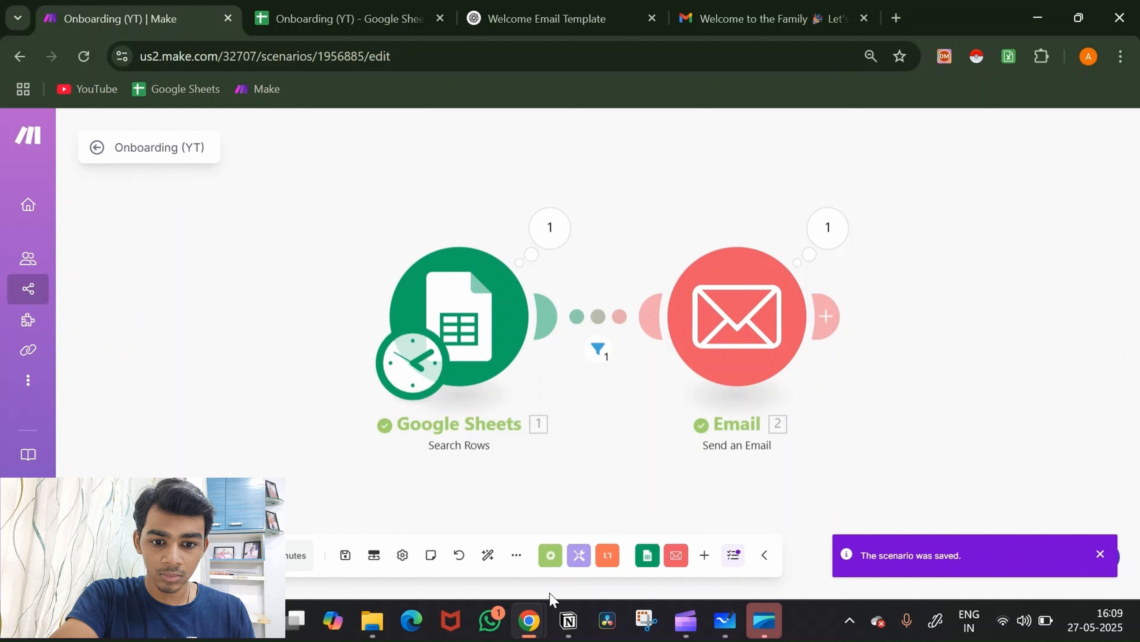
Step: Export the scenario as a blueprint, then open and dismiss the Import Blueprint window
click(517, 555)
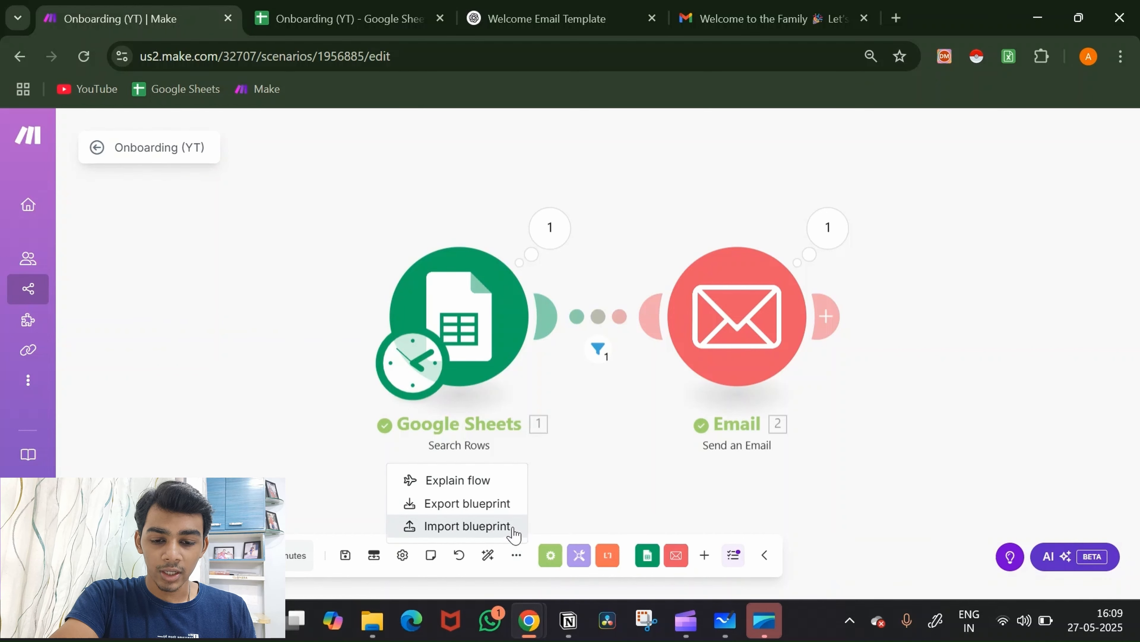
click(508, 511)
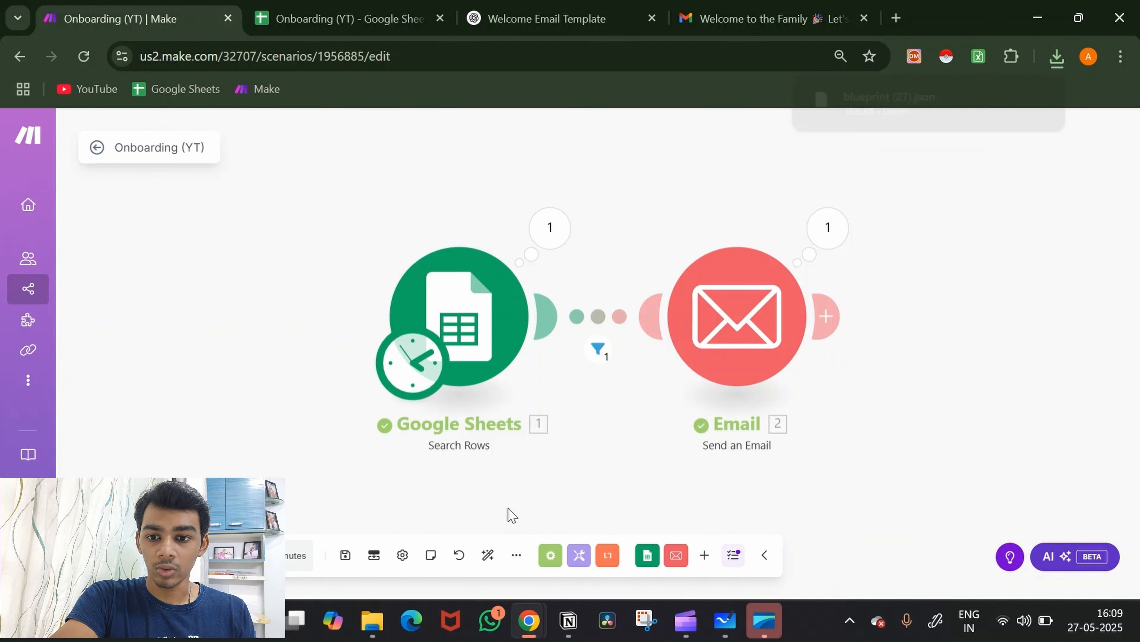
mouse_move(32, 297)
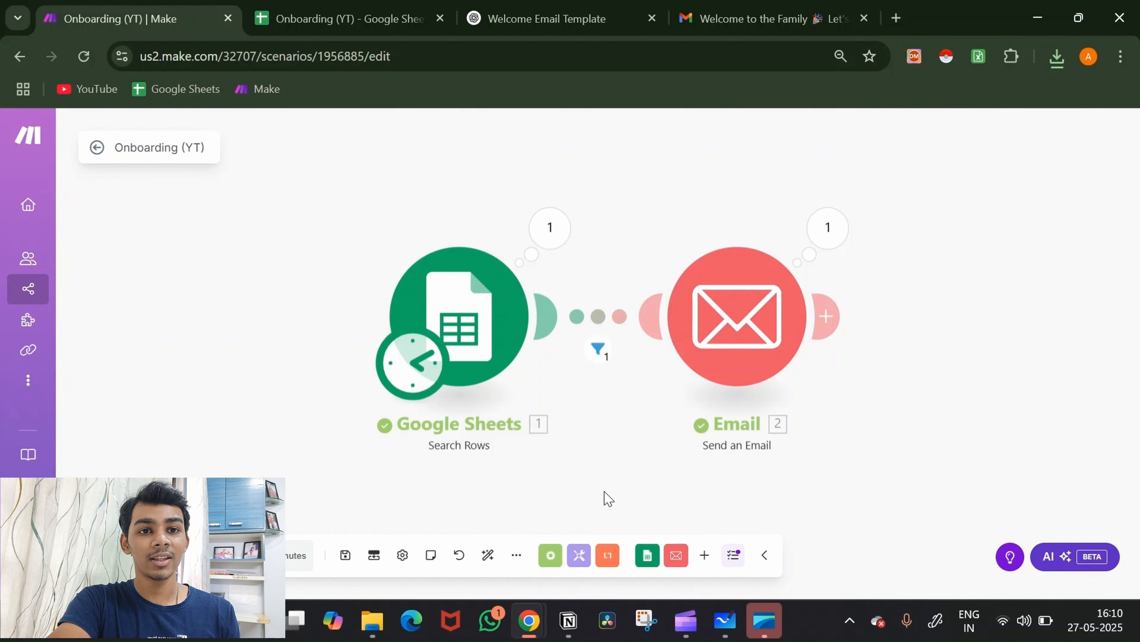
click(515, 555)
click(506, 527)
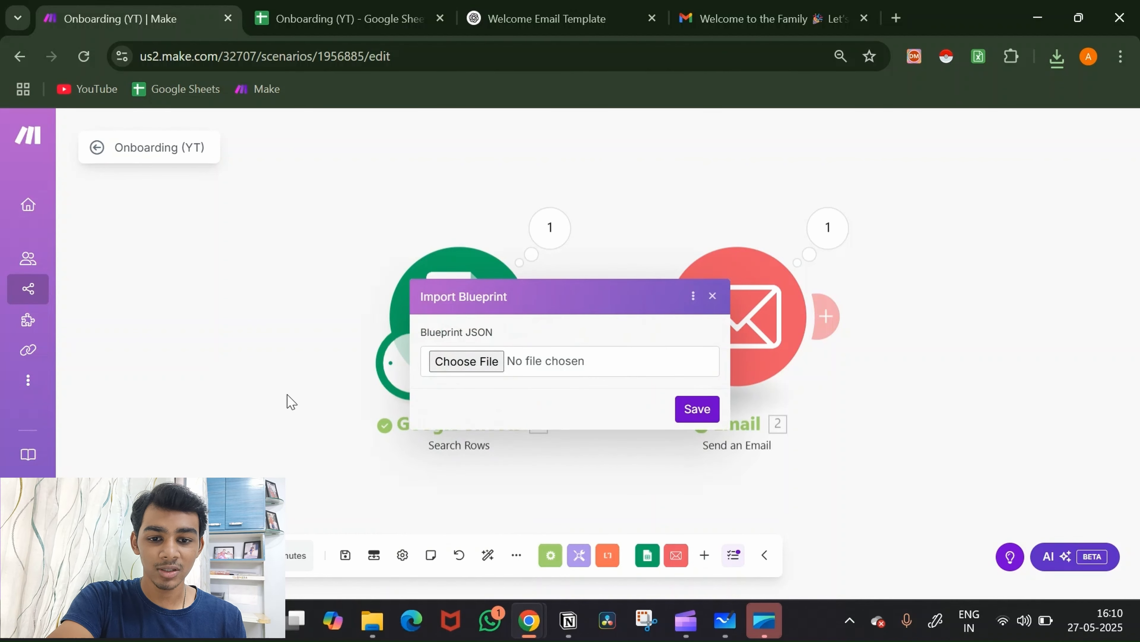
click(278, 394)
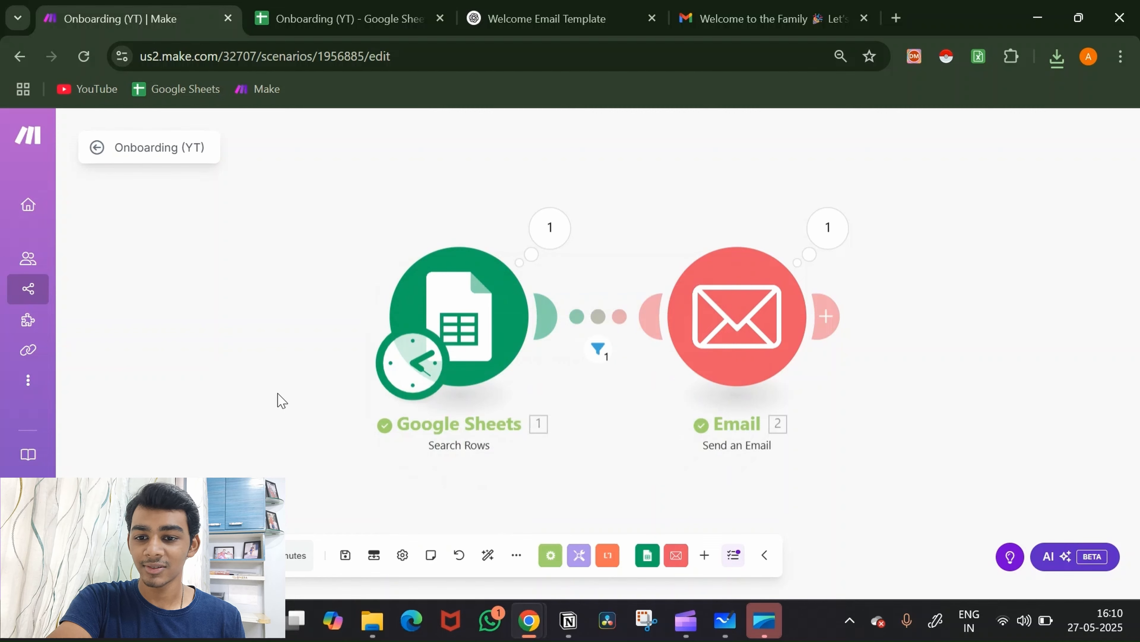
Step: Create a new blank scenario from the Scenarios list and open a fresh browser tab
click(43, 300)
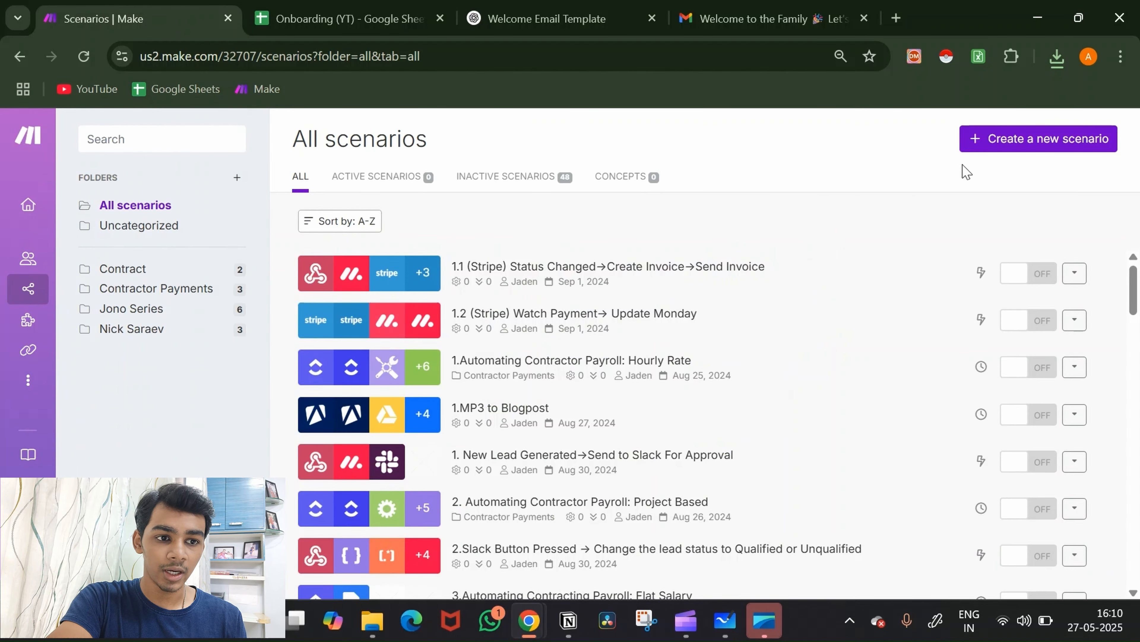
click(1020, 145)
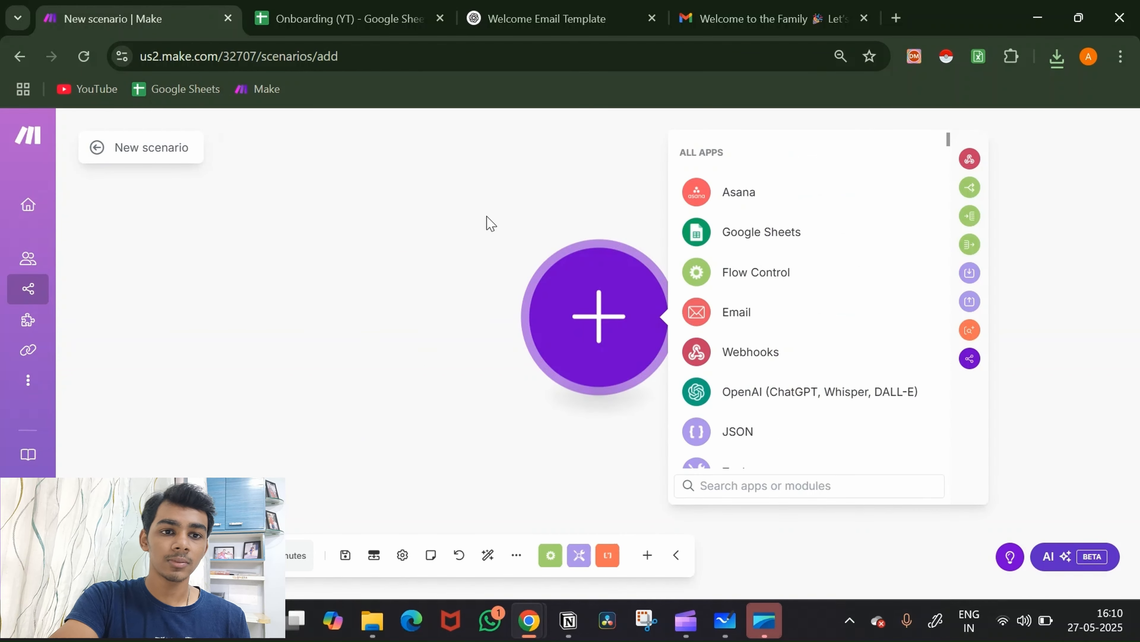
click(897, 18)
Step: Load lovable.dev in the new browser tab
text(LOVA)
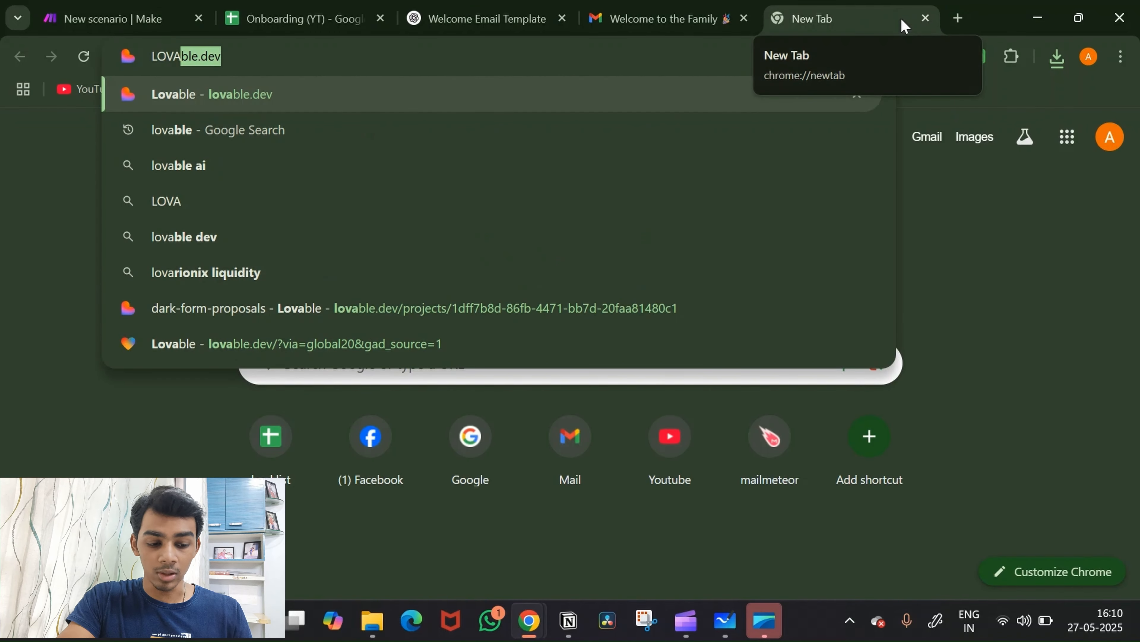
key(Return)
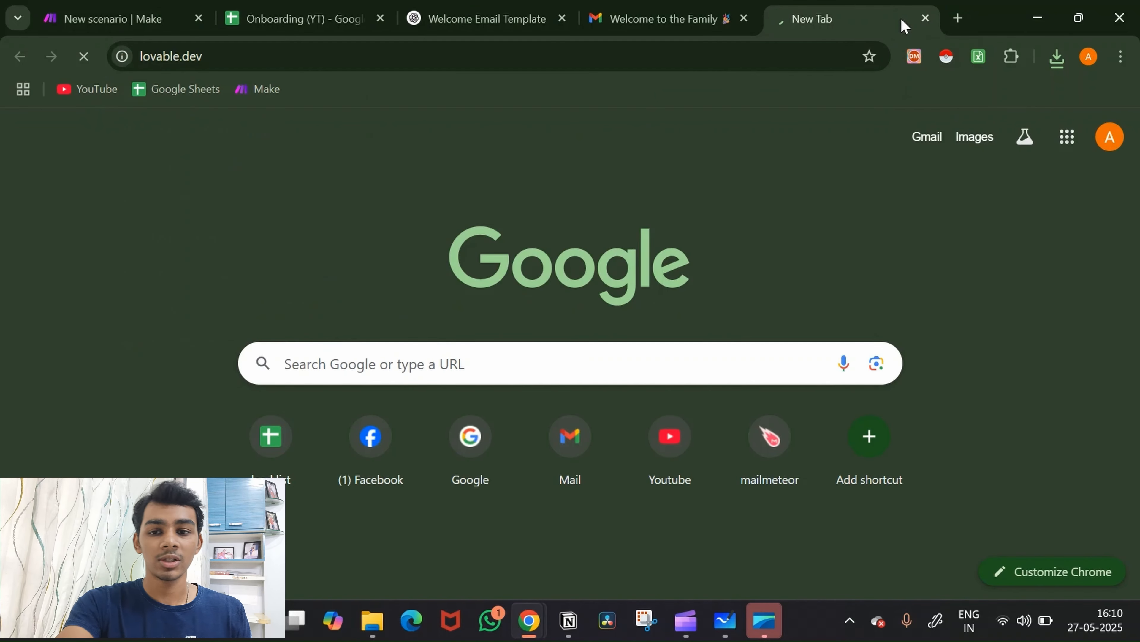
scroll(682, 192, down, 2)
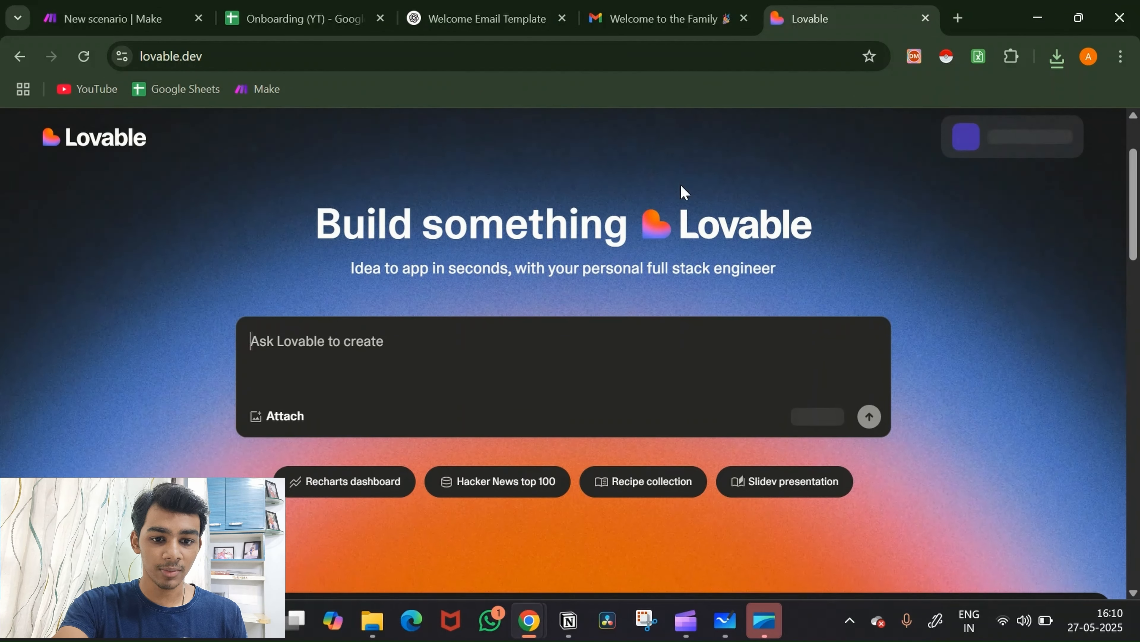
scroll(683, 192, down, 3)
scroll(683, 192, up, 3)
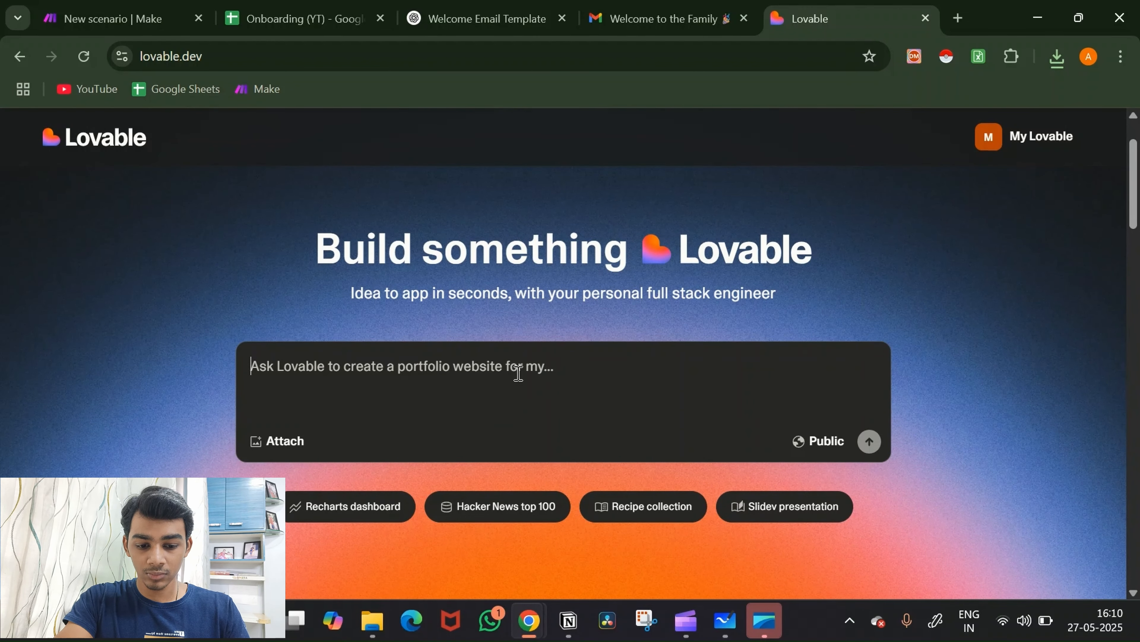
Step: Request a matrix-themed form asking for name, email, problem, proposed solution, amount and additional cost
text(I want)
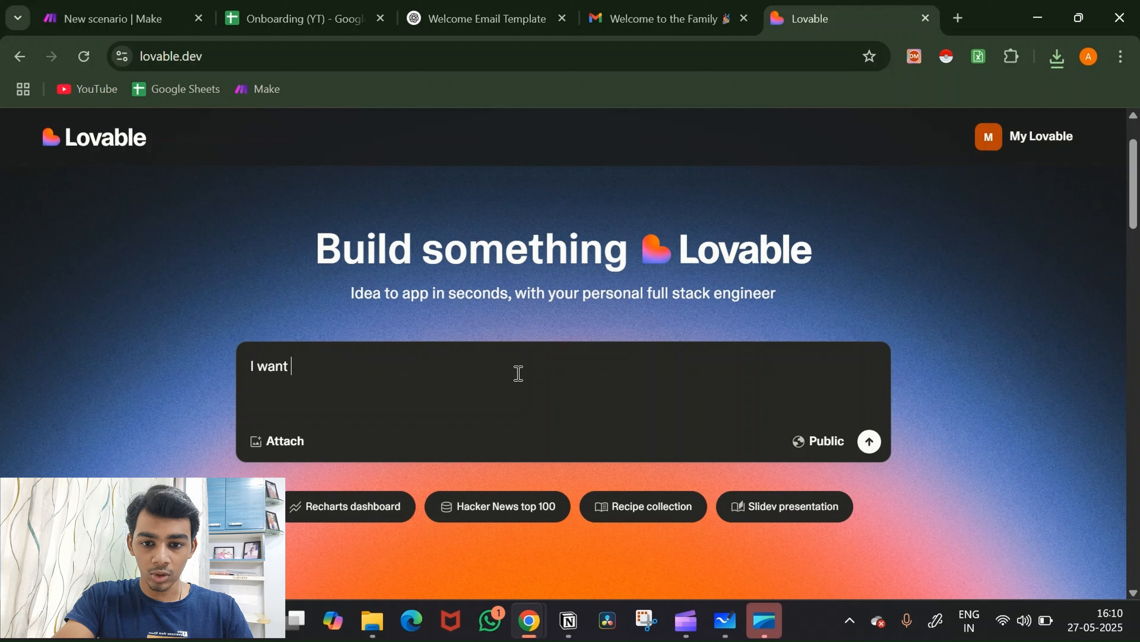
text( you to ma)
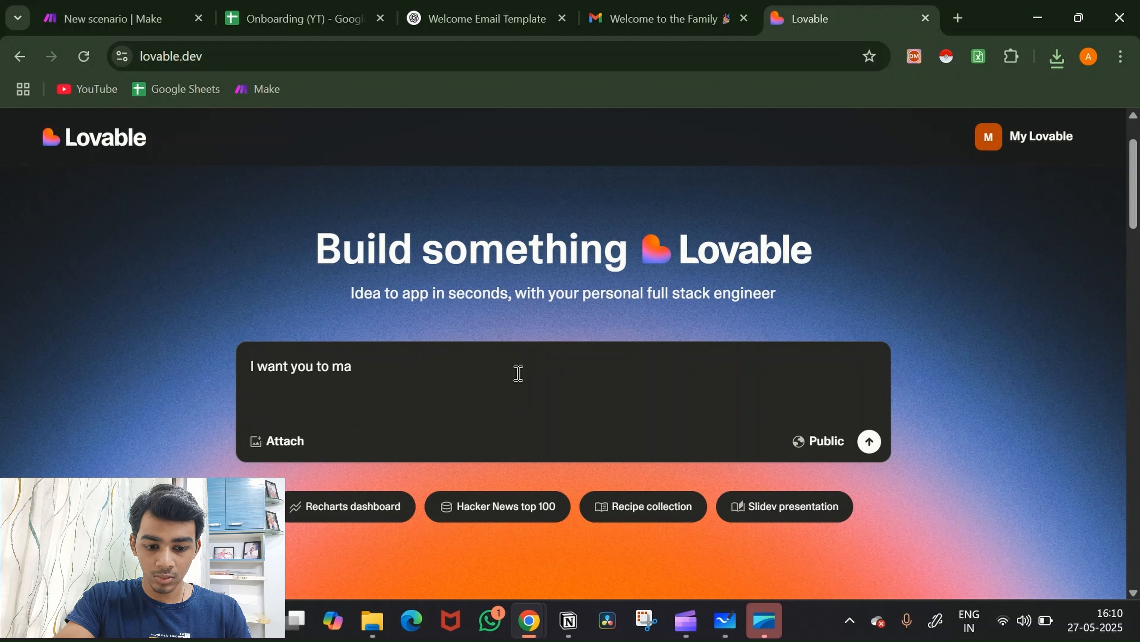
text(ke a form)
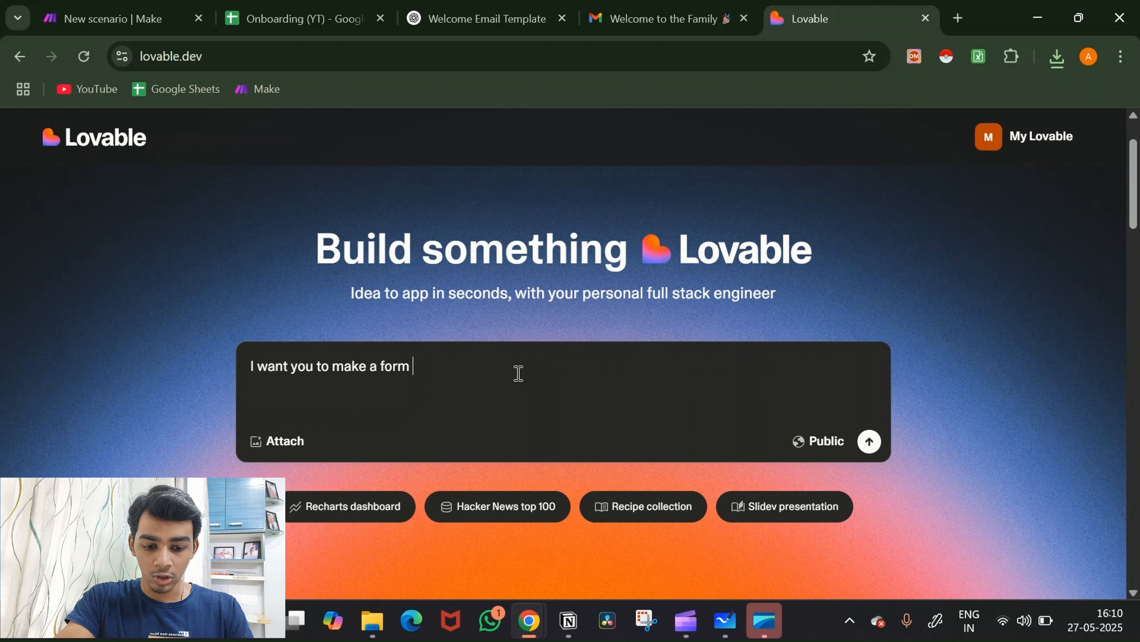
text( which)
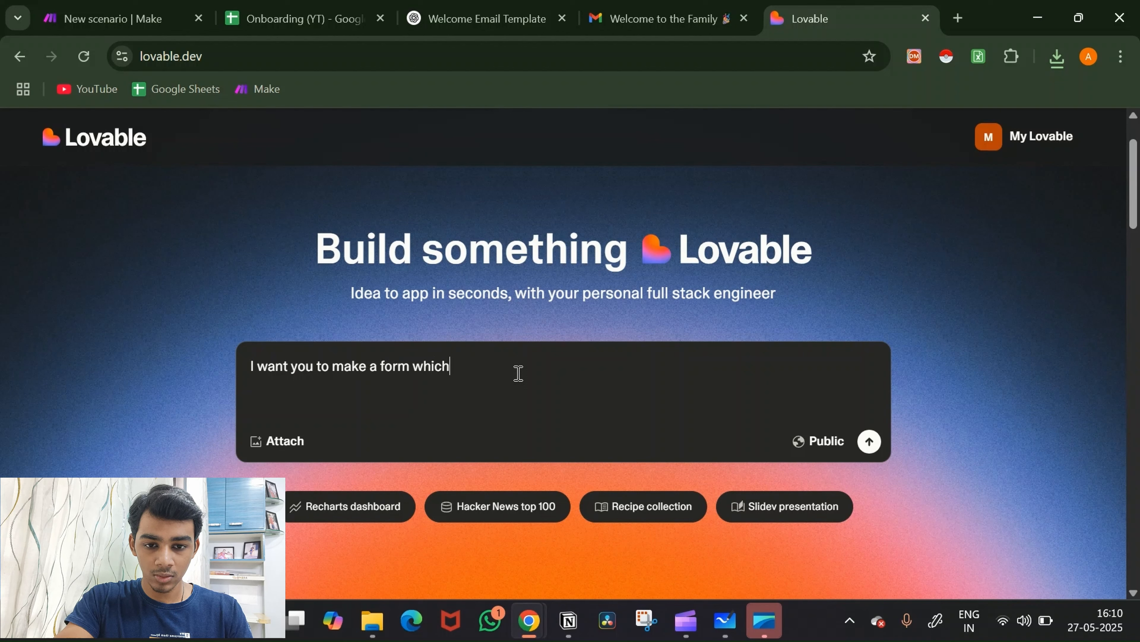
text( is matrix themed)
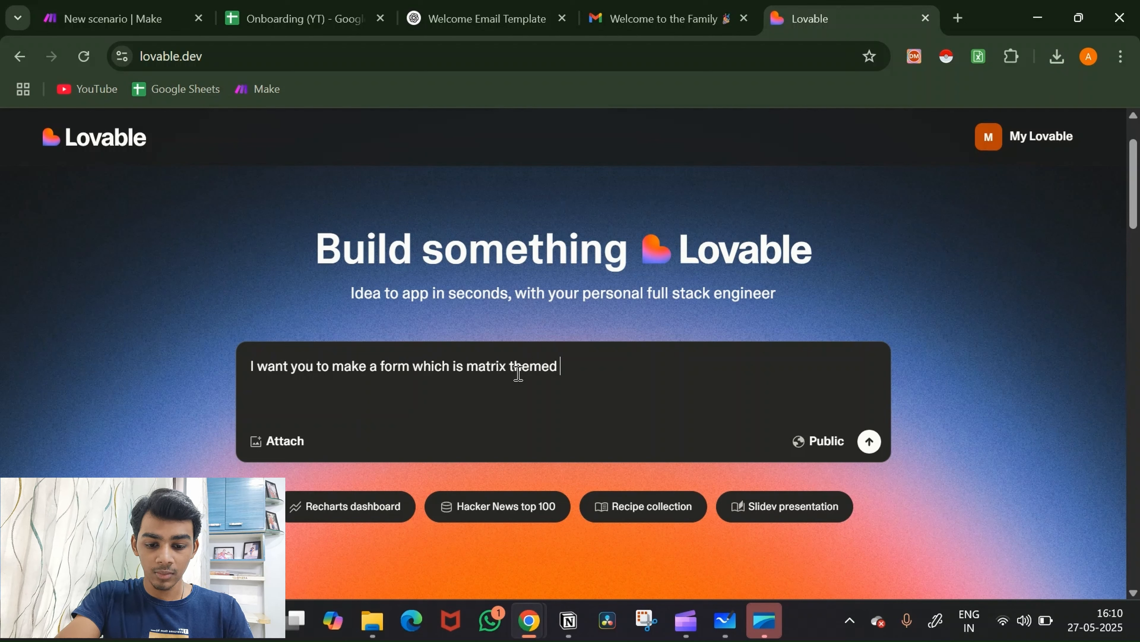
text( that)
text(form )
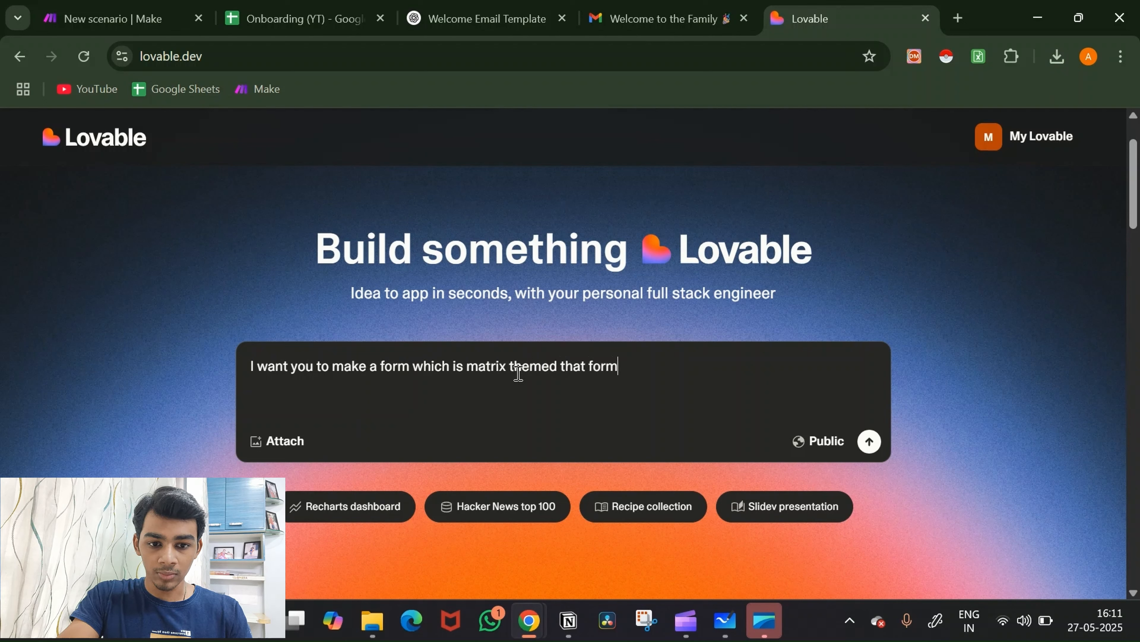
text(shoul)
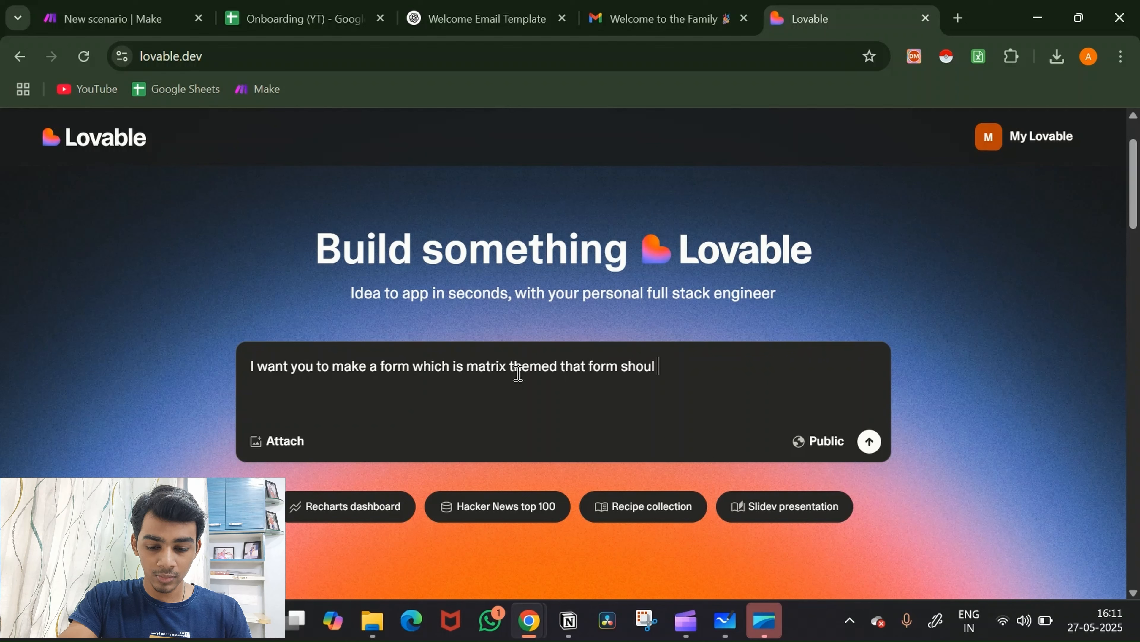
text(d a)
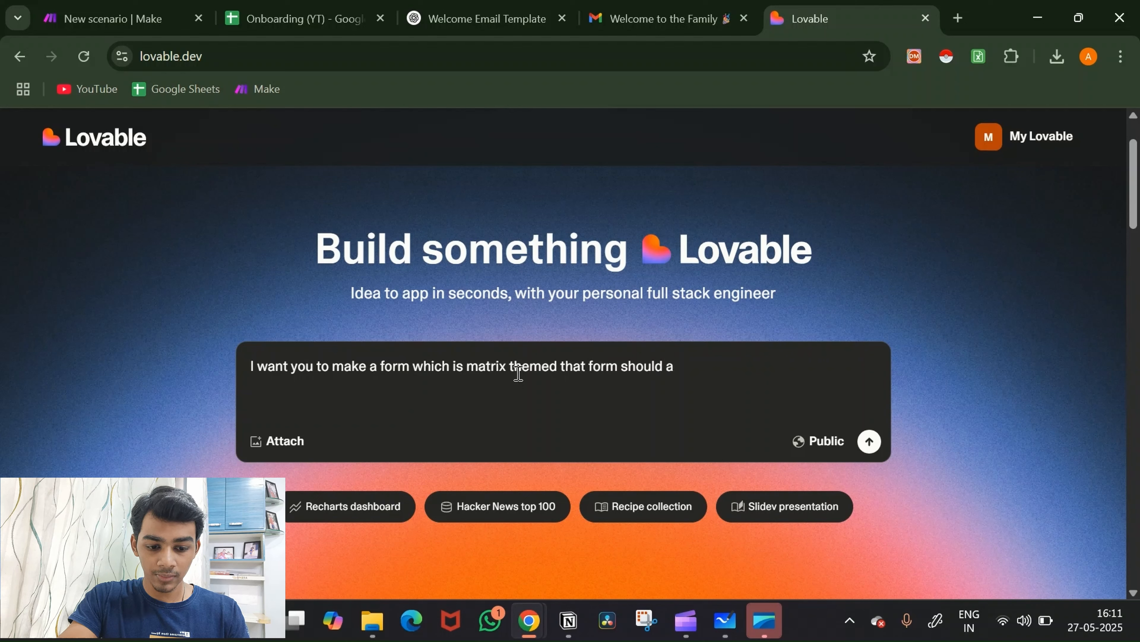
text(lsk for the na)
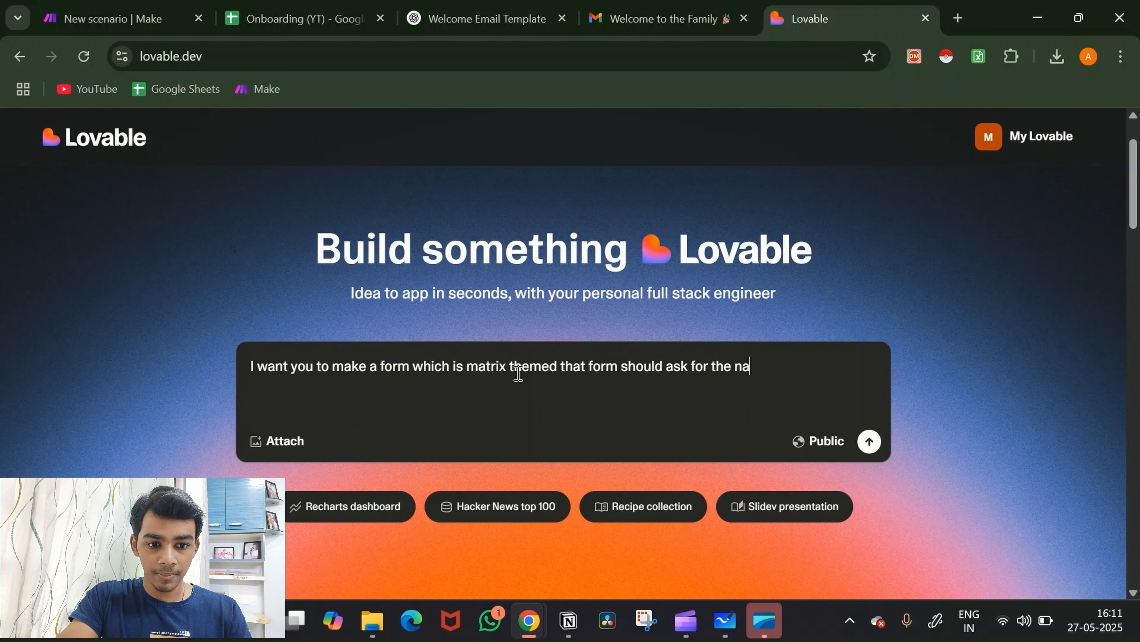
text(me, email)
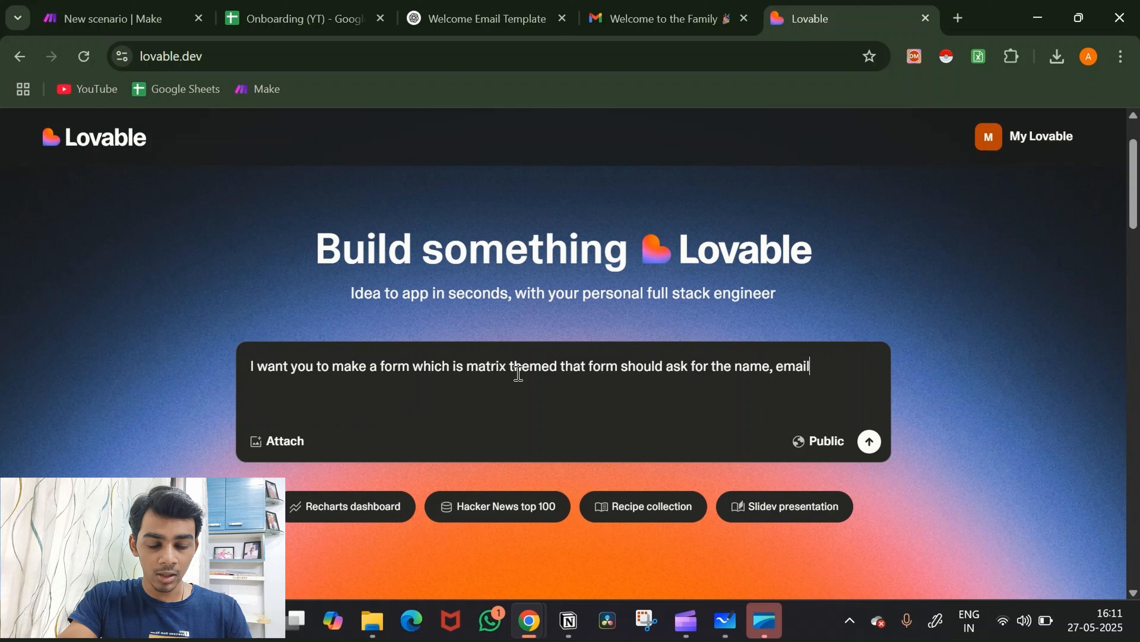
text( the )
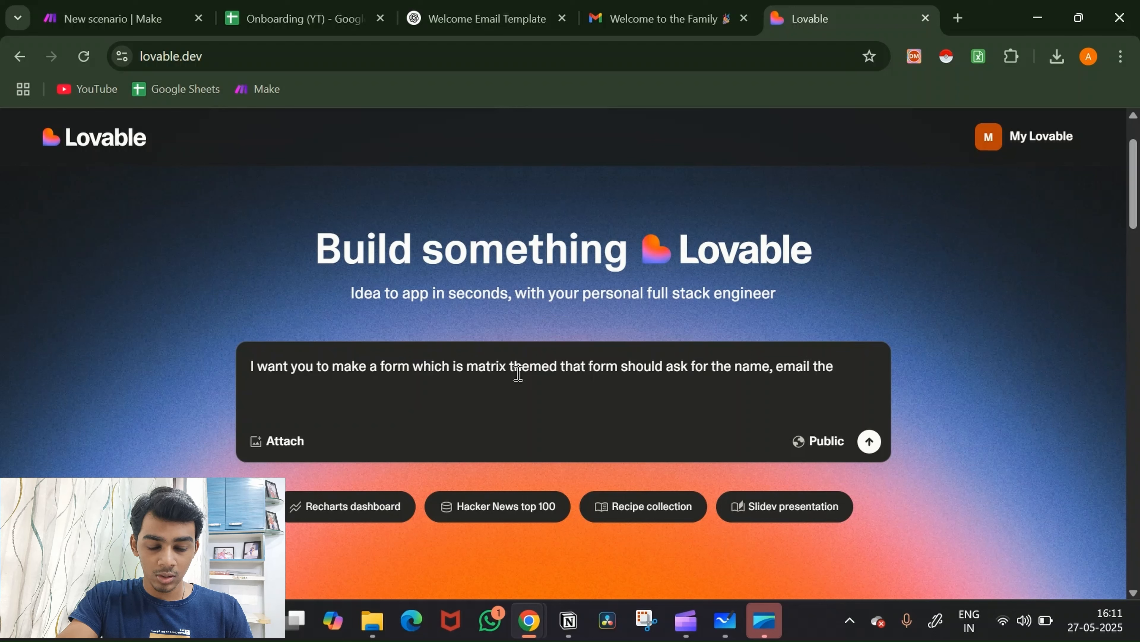
text(proble)
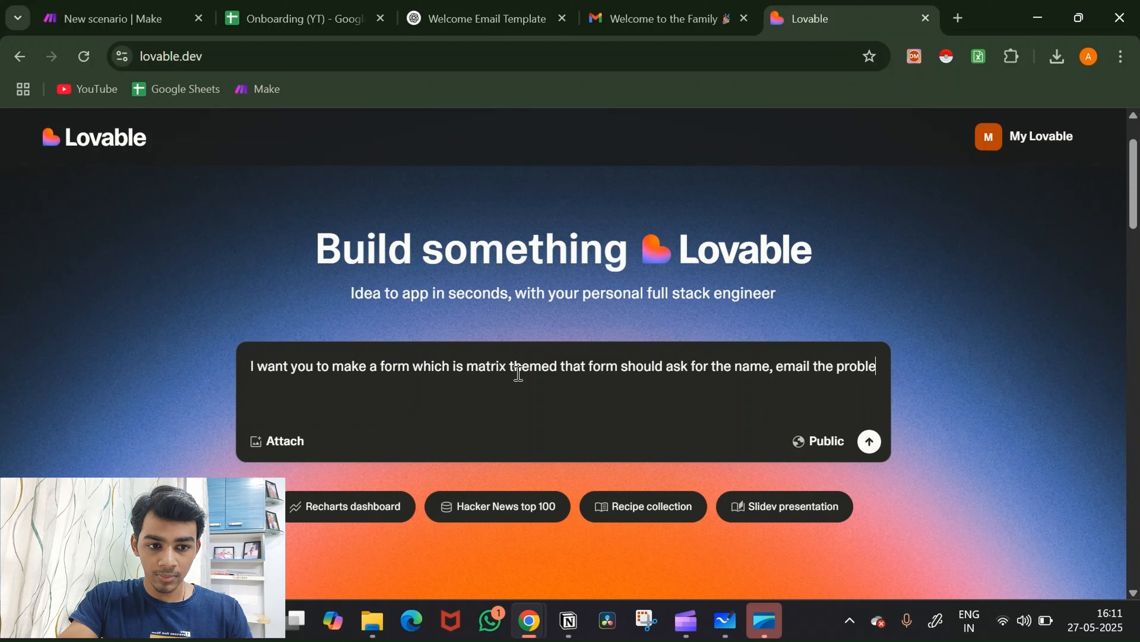
text(m, t)
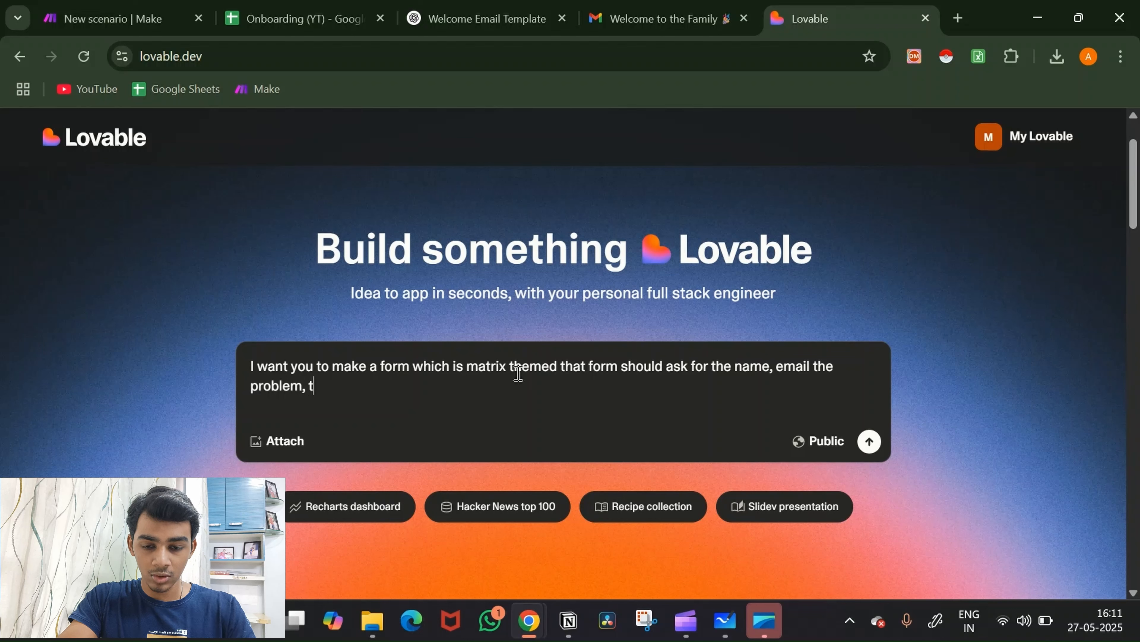
key(BackSpace)
text(pro)
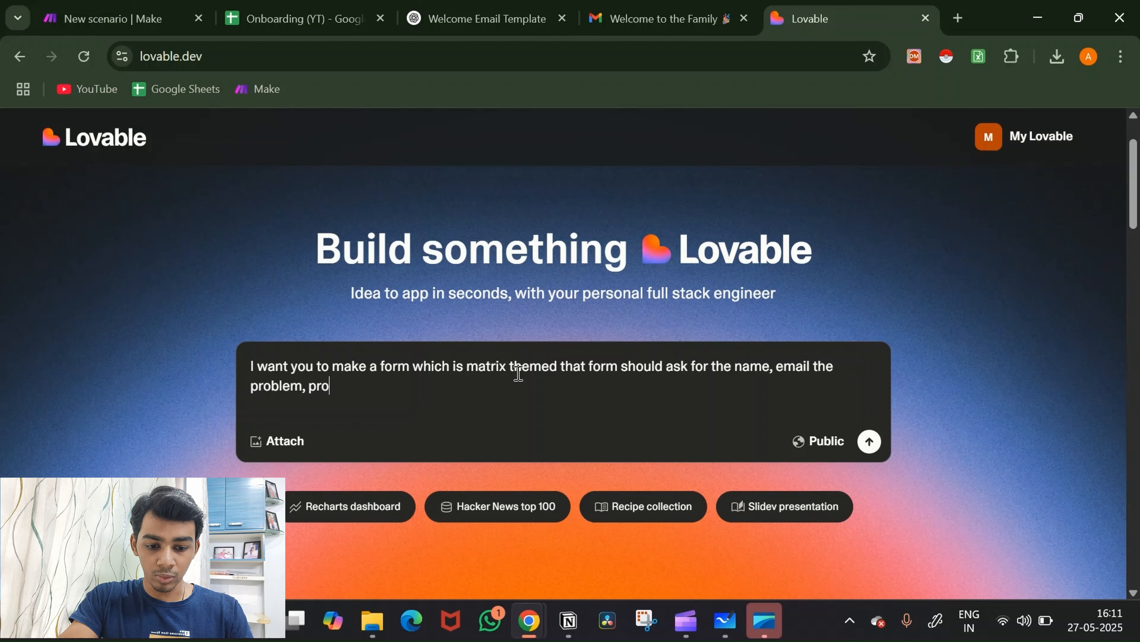
text(posed si)
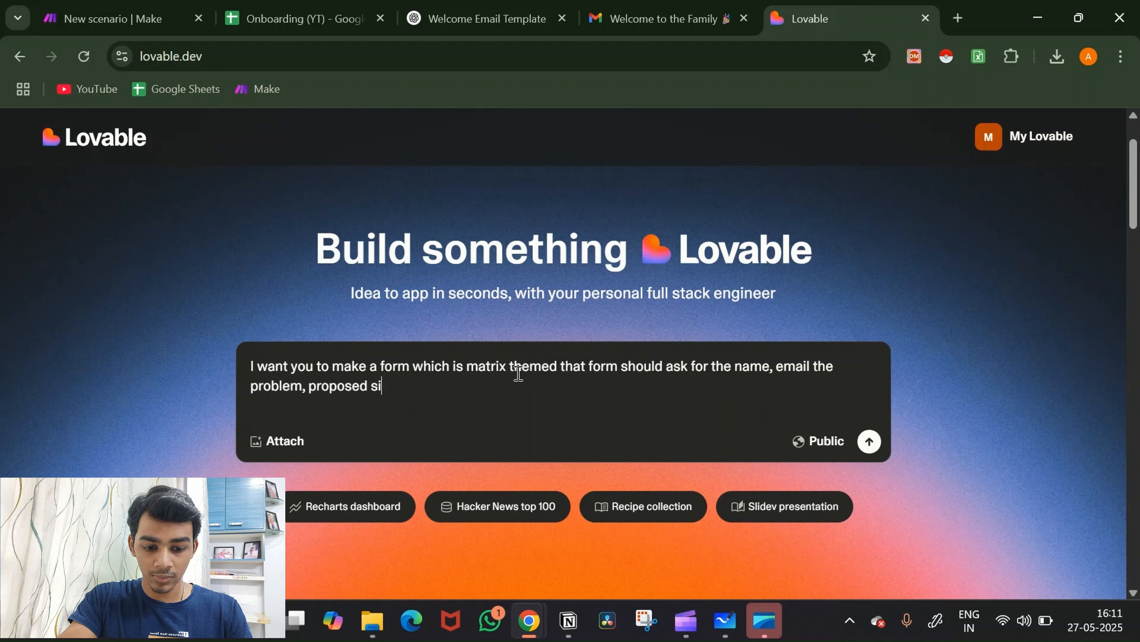
key(BackSpace)
text(oluti)
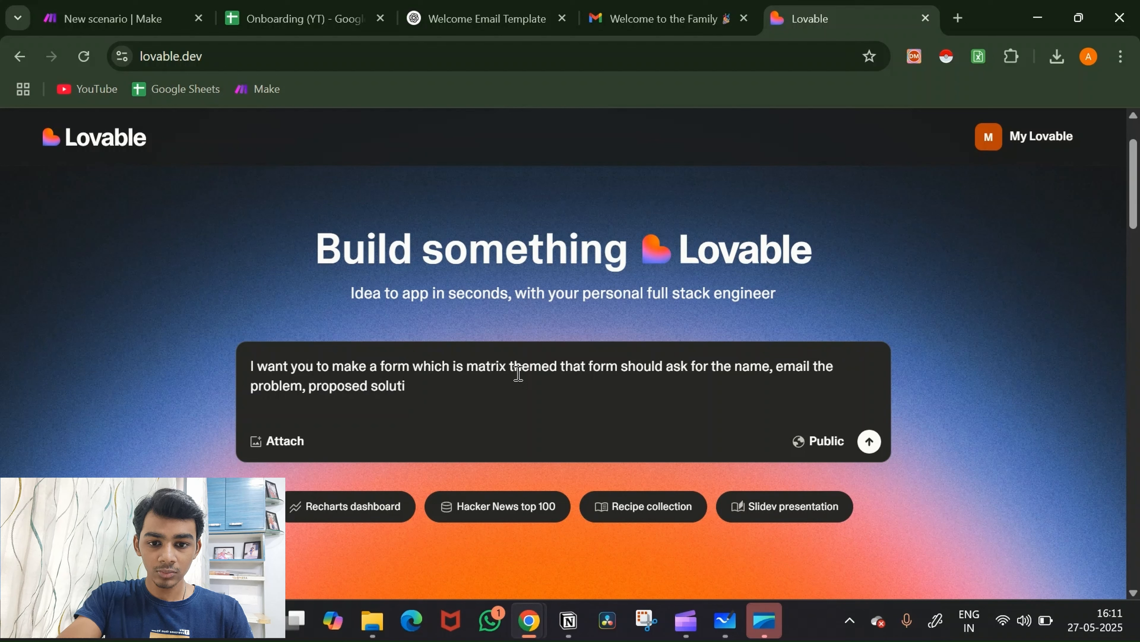
text(on)
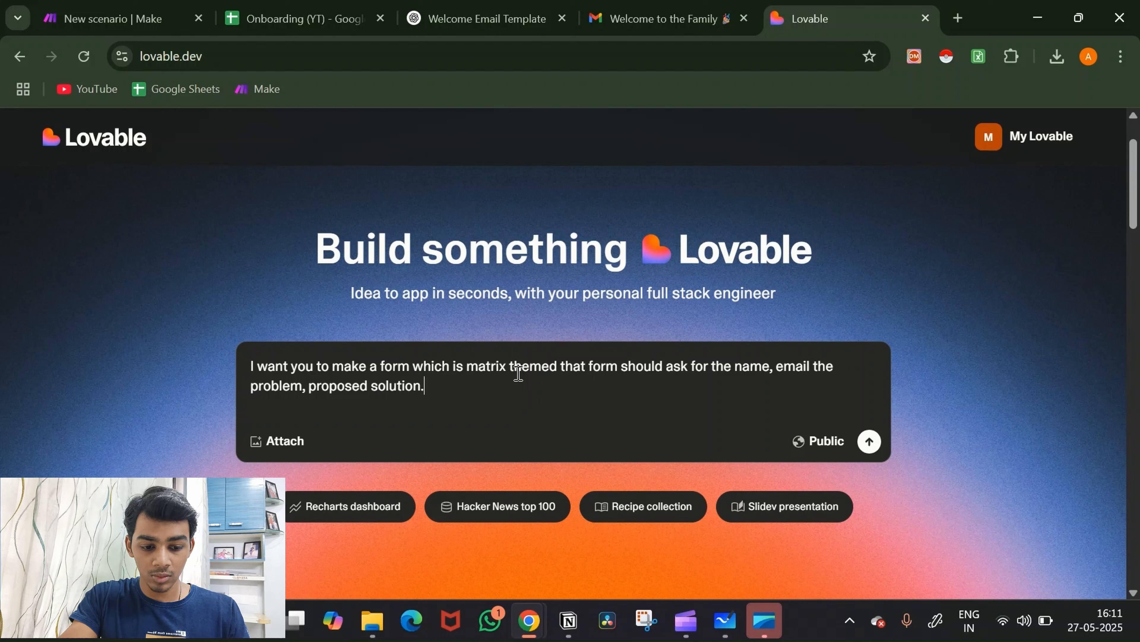
text(, the amount)
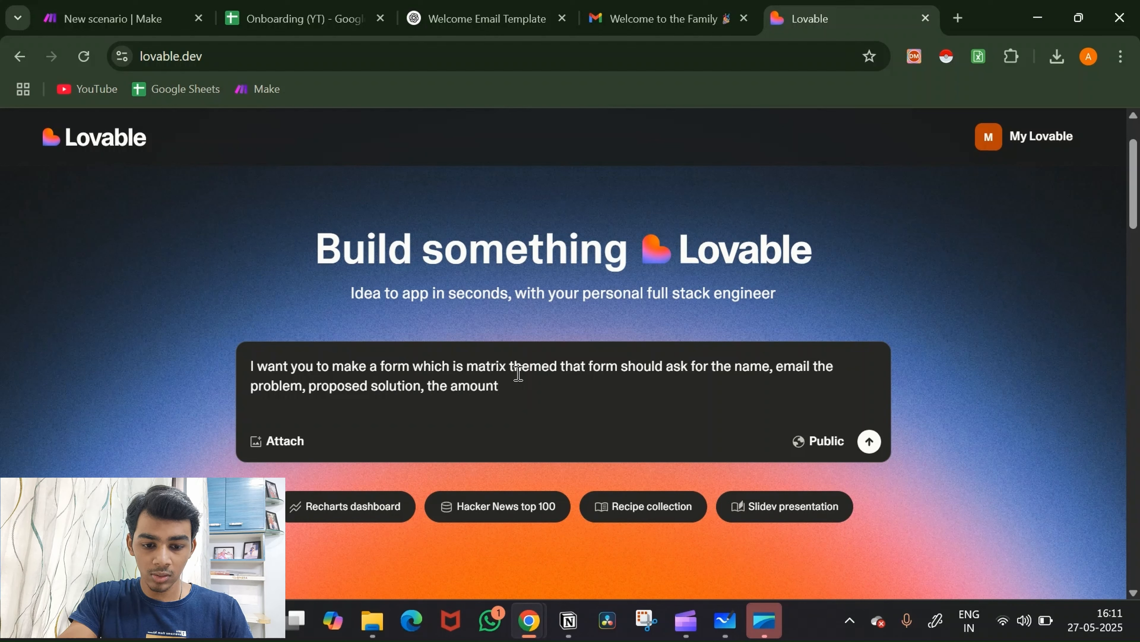
text( and addit)
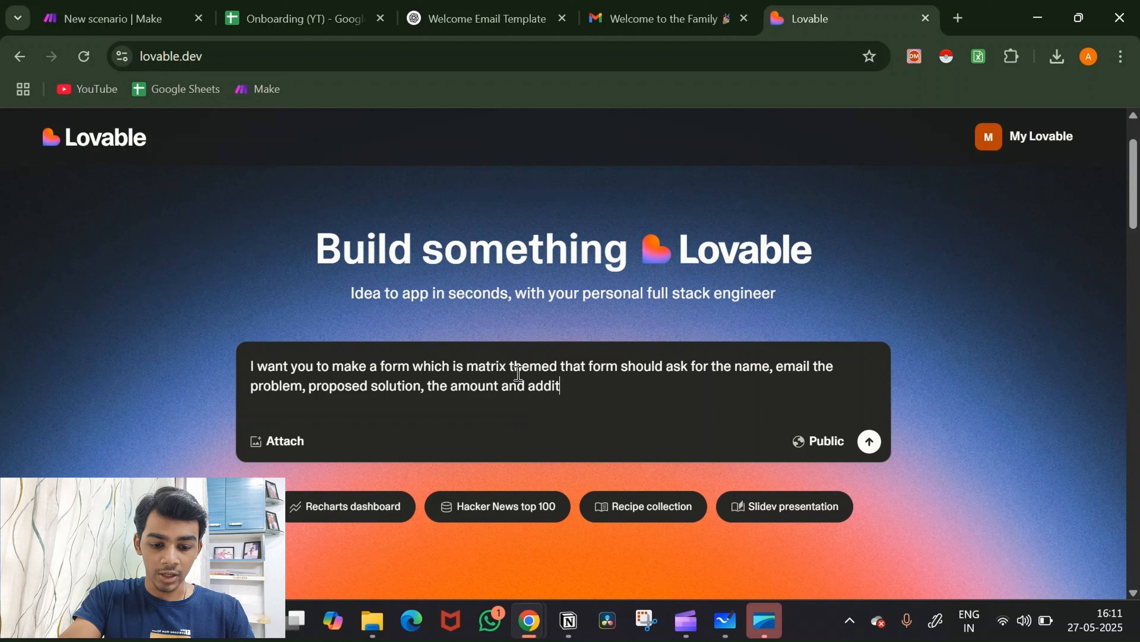
text(onal c)
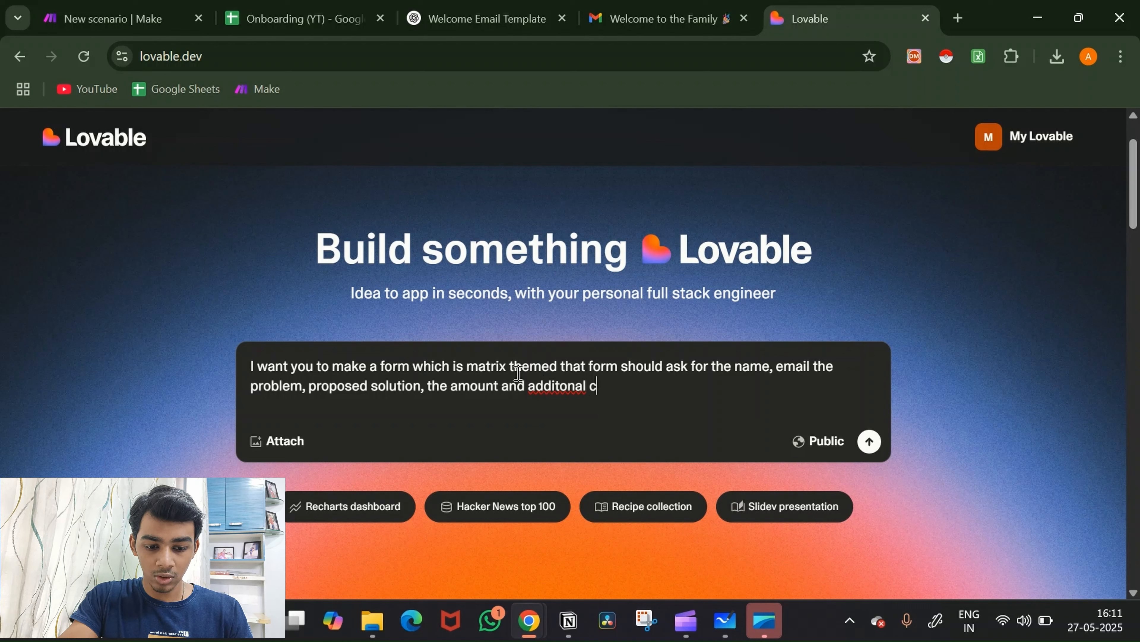
text(oast)
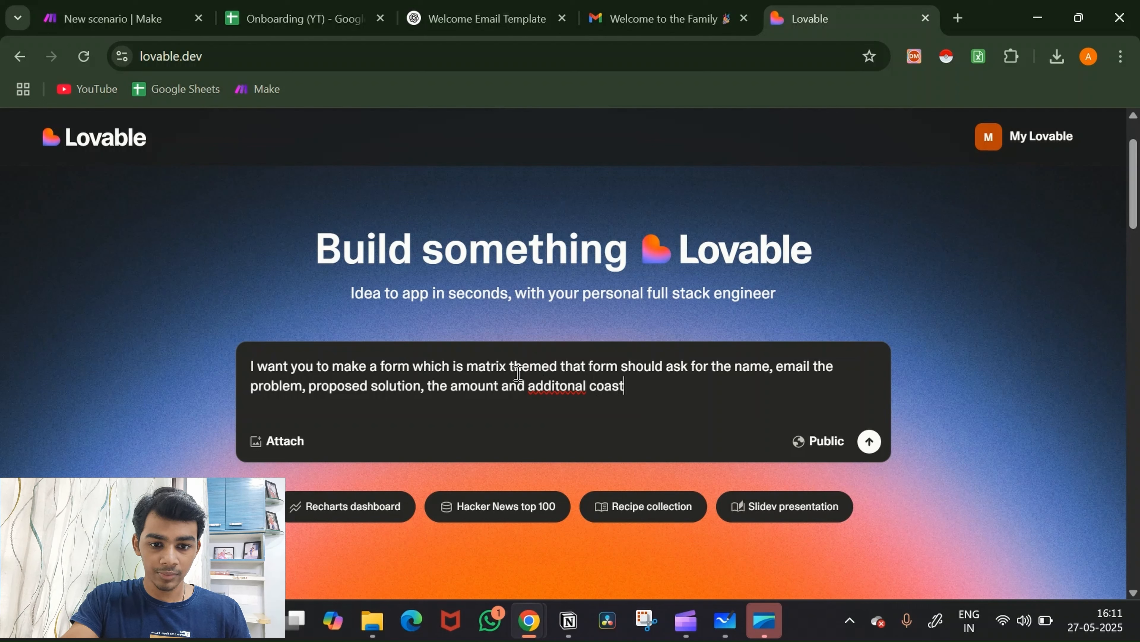
click(565, 386)
text(i)
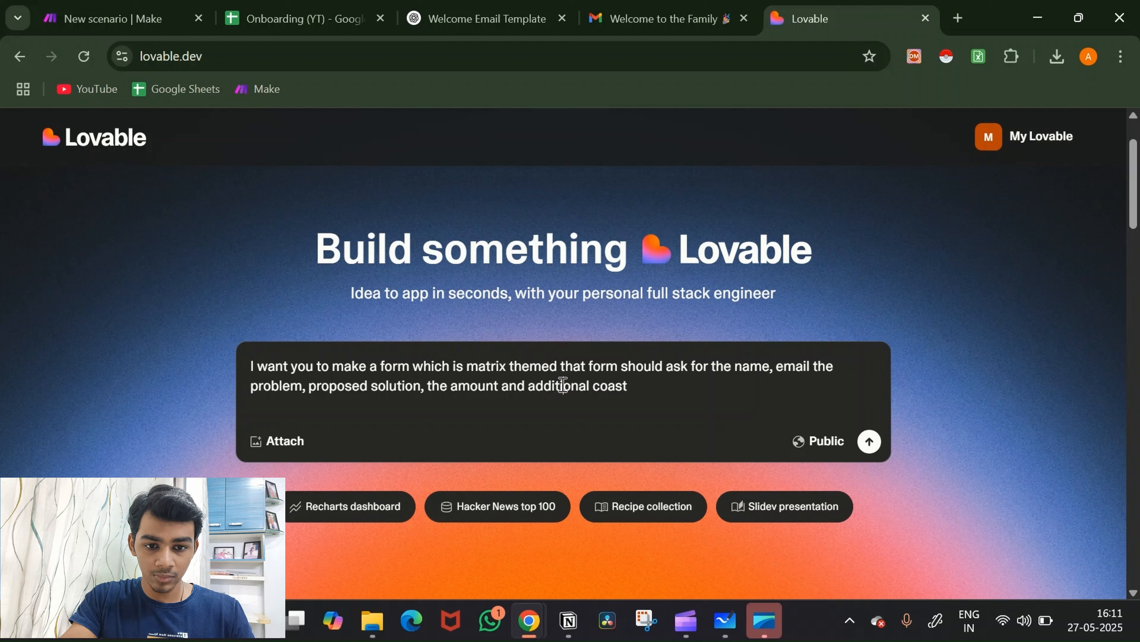
click(619, 386)
key(BackSpace)
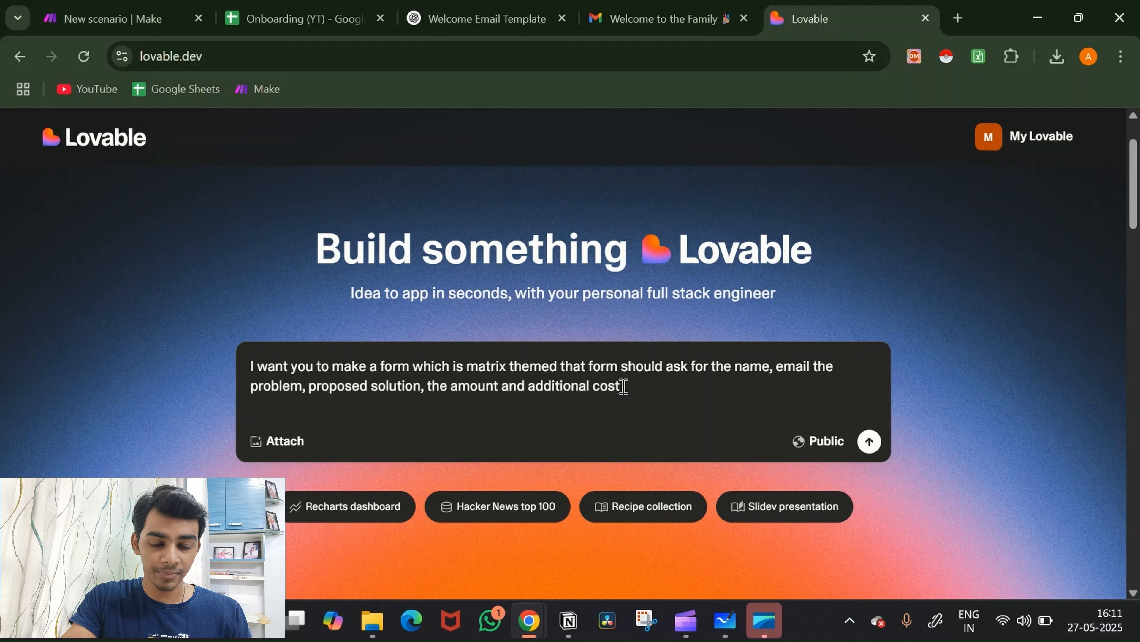
click(623, 386)
Step: Add the line 'You will send all the data to this webhook:' below the request
key(shift+Return)
key(shift+Return)
text(You)
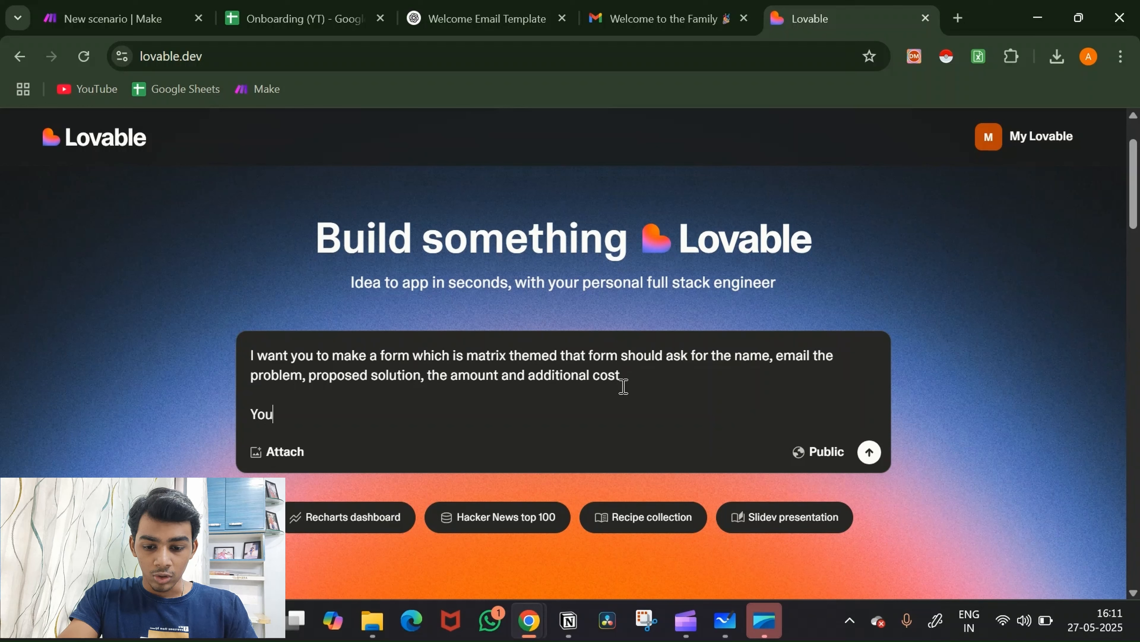
text( will send all)
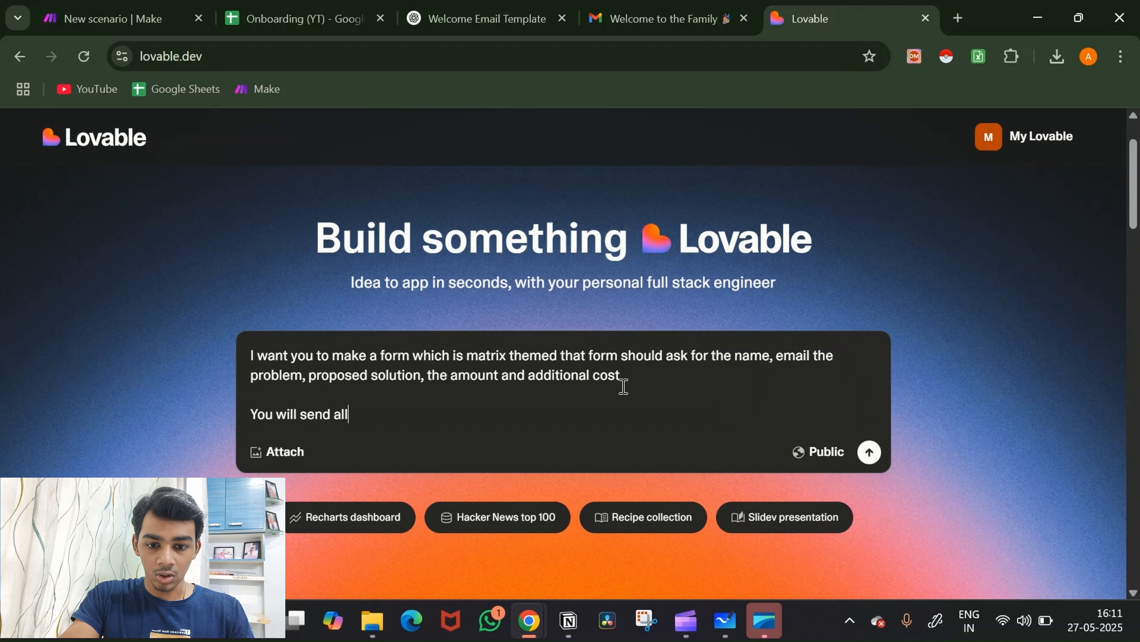
text( the)
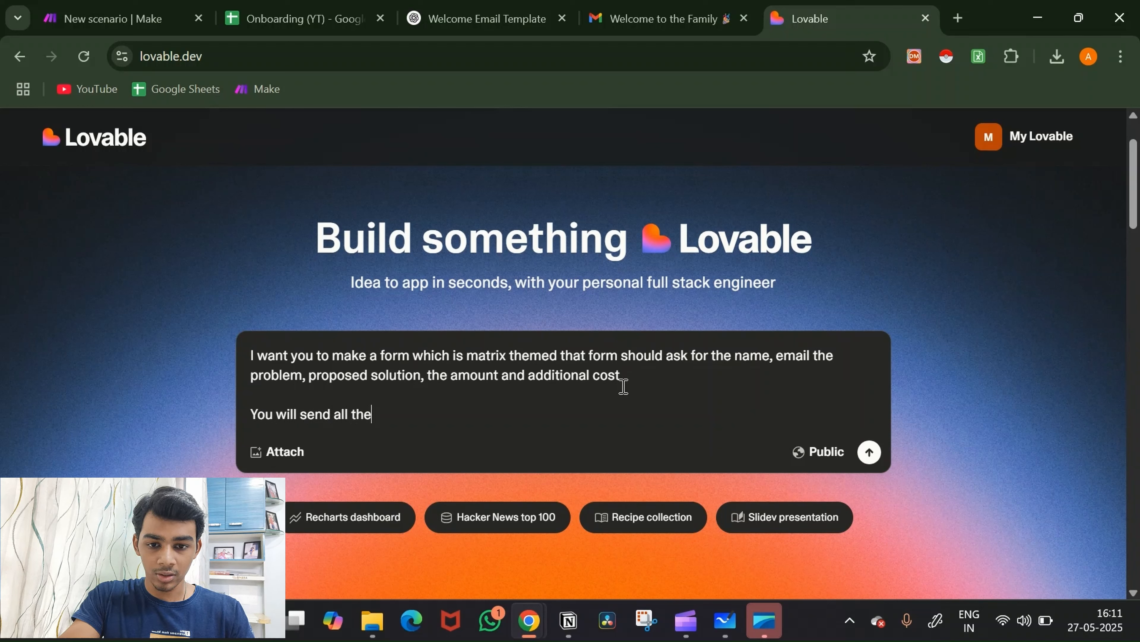
text( dat a t)
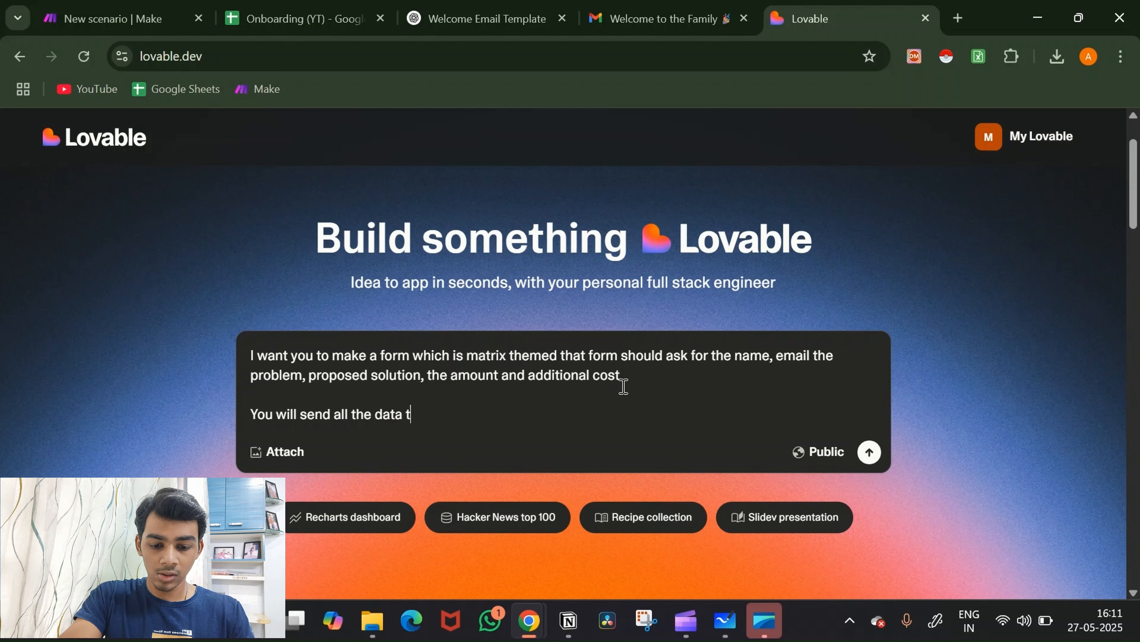
text(o this webhook)
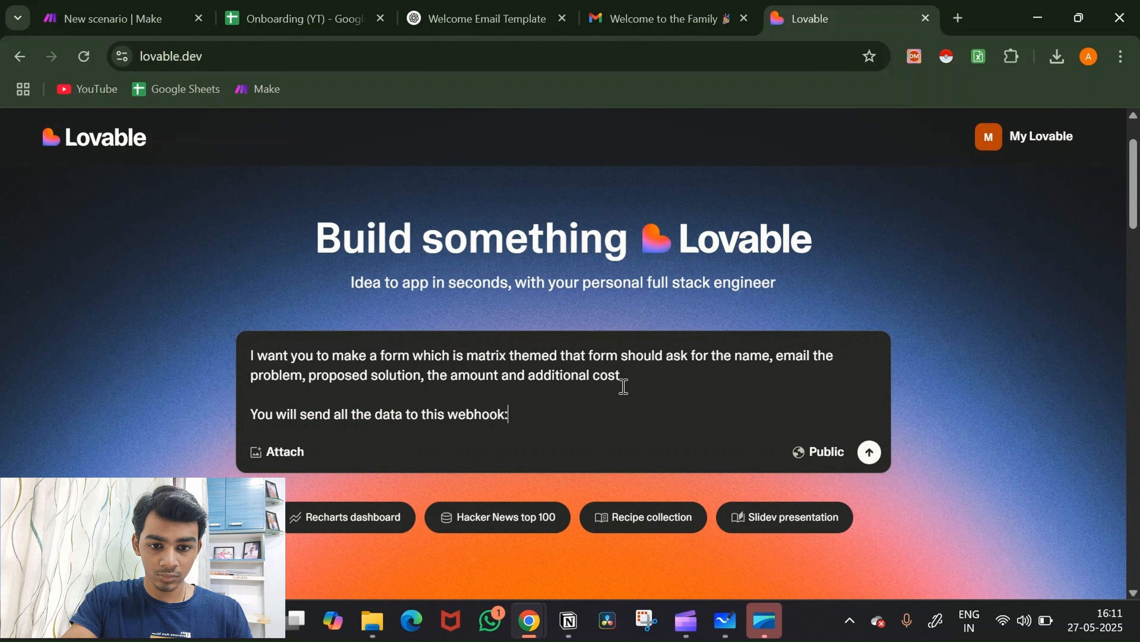
text(:)
key(shift+Return)
key(shift+Return)
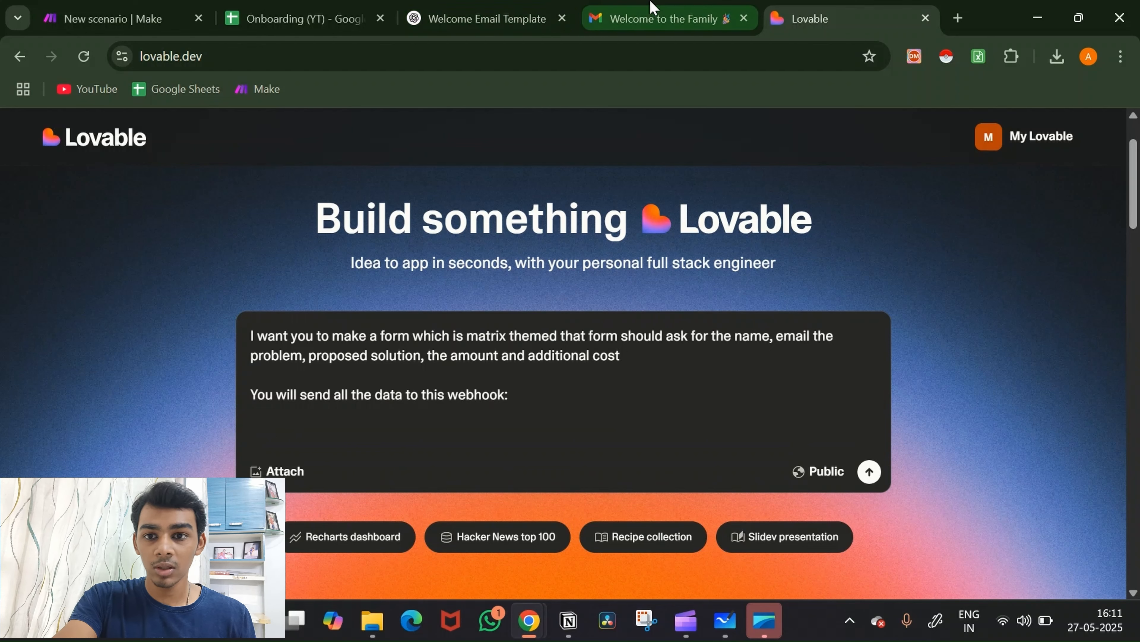
Step: In Make, add a Custom webhook trigger with a new webhook named 'Onboarding (YT)'
click(96, 9)
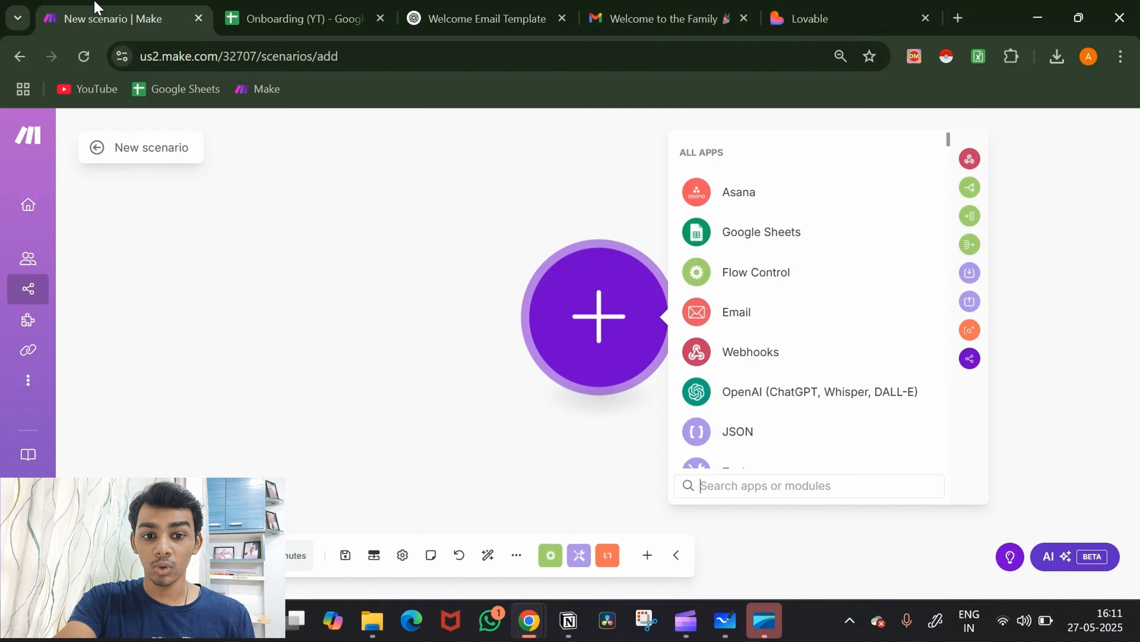
click(778, 361)
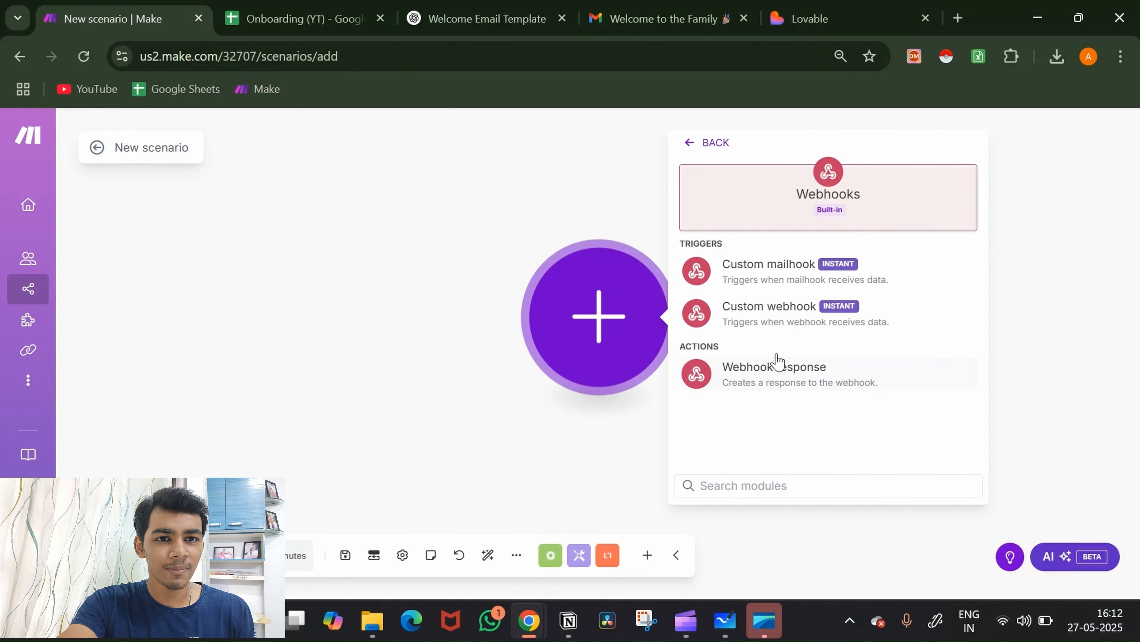
click(788, 310)
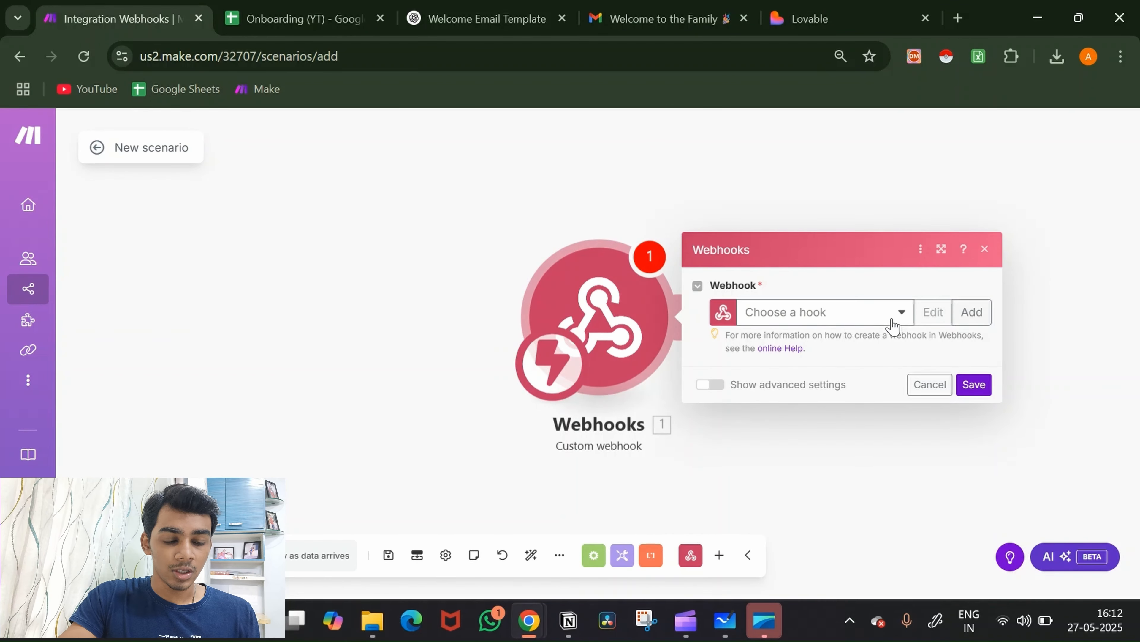
click(972, 312)
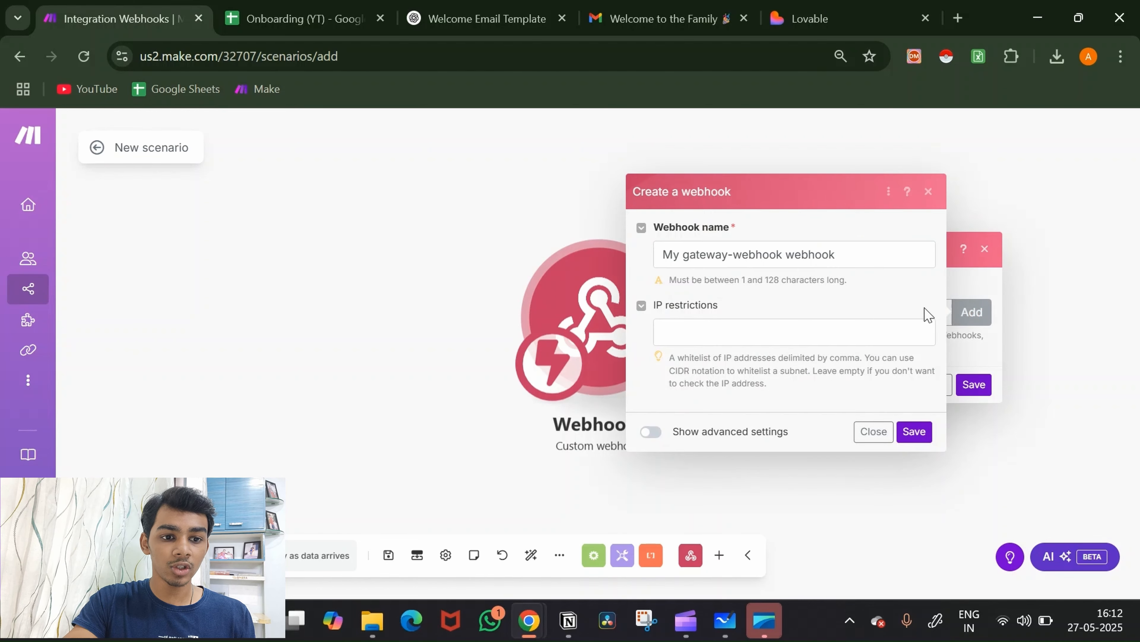
click(833, 257)
key(ctrl+a)
key(BackSpace)
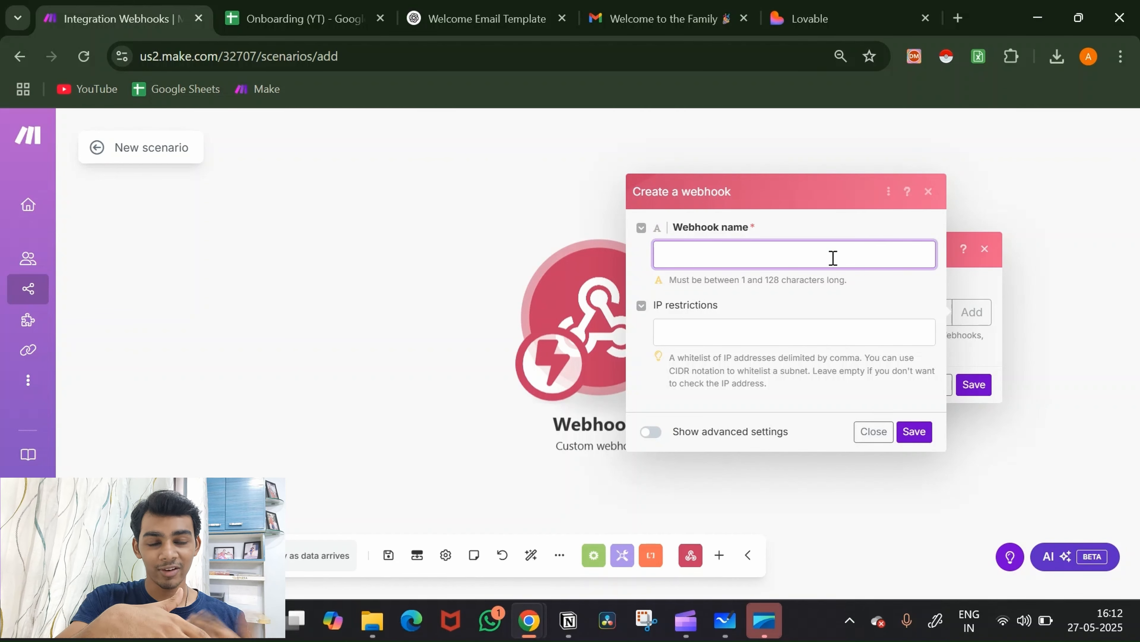
text(O)
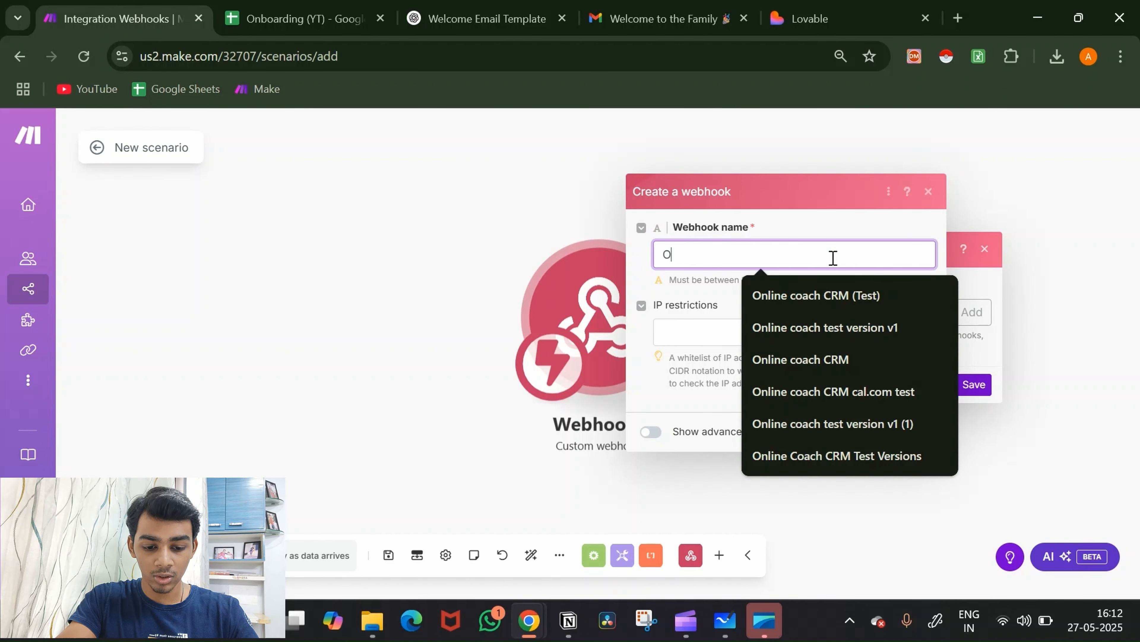
text(nboarding (YT))
click(914, 431)
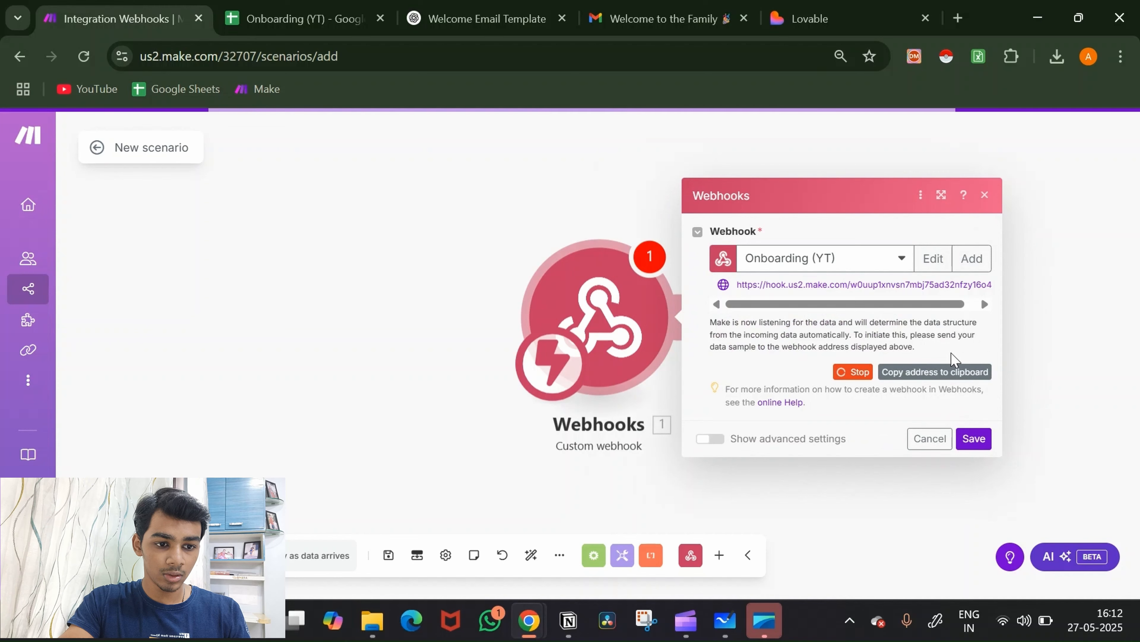
Step: Copy the webhook address and paste it into the Lovable prompt
click(939, 382)
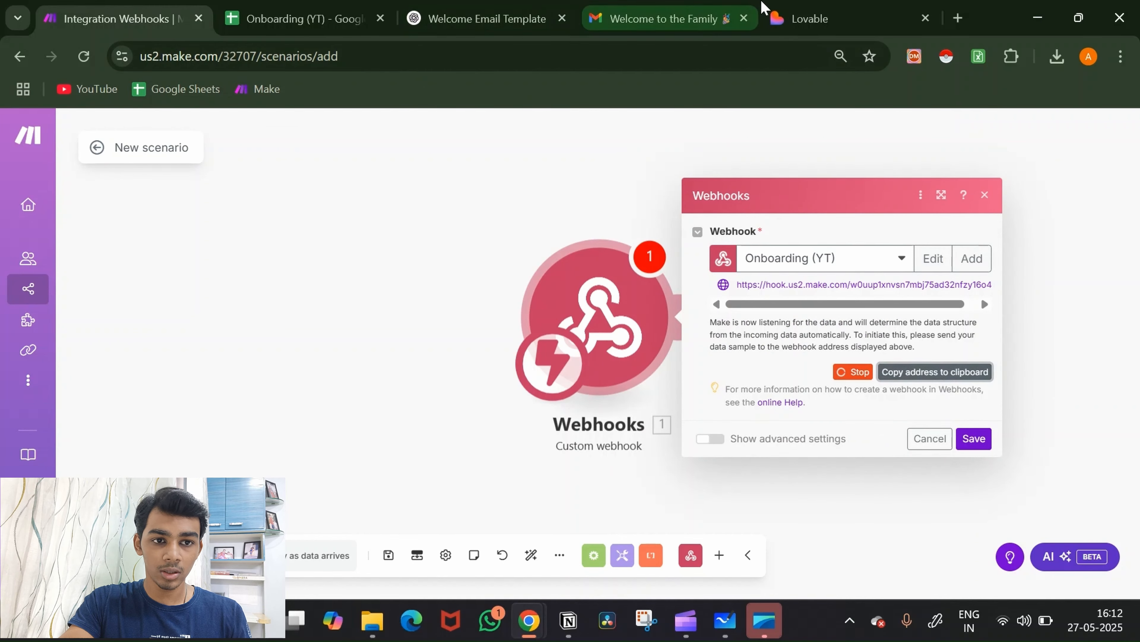
click(791, 16)
key(ctrl+v)
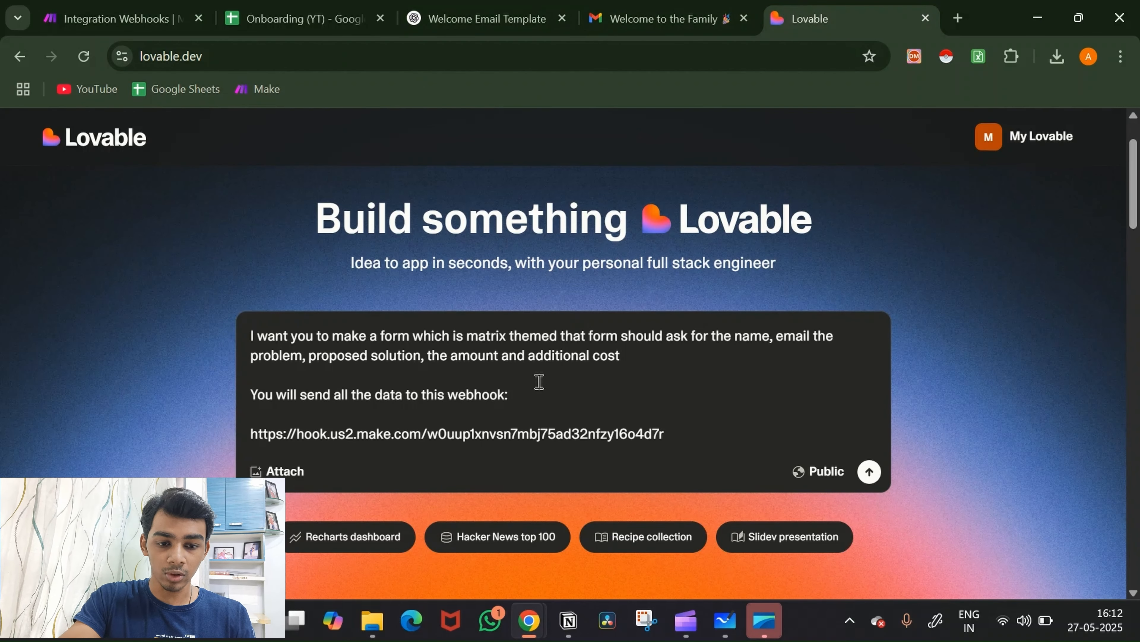
Step: Add the reminder 'Make sure to send all the data to this webhook' after the address
key(Return)
key(Return)
text(M)
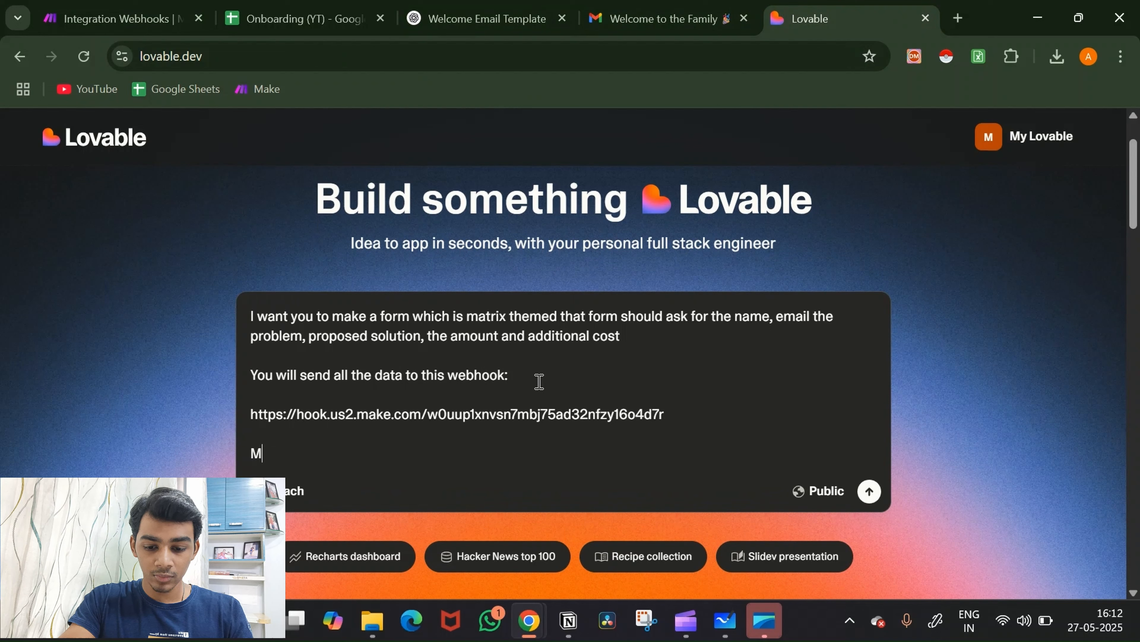
text(ake s)
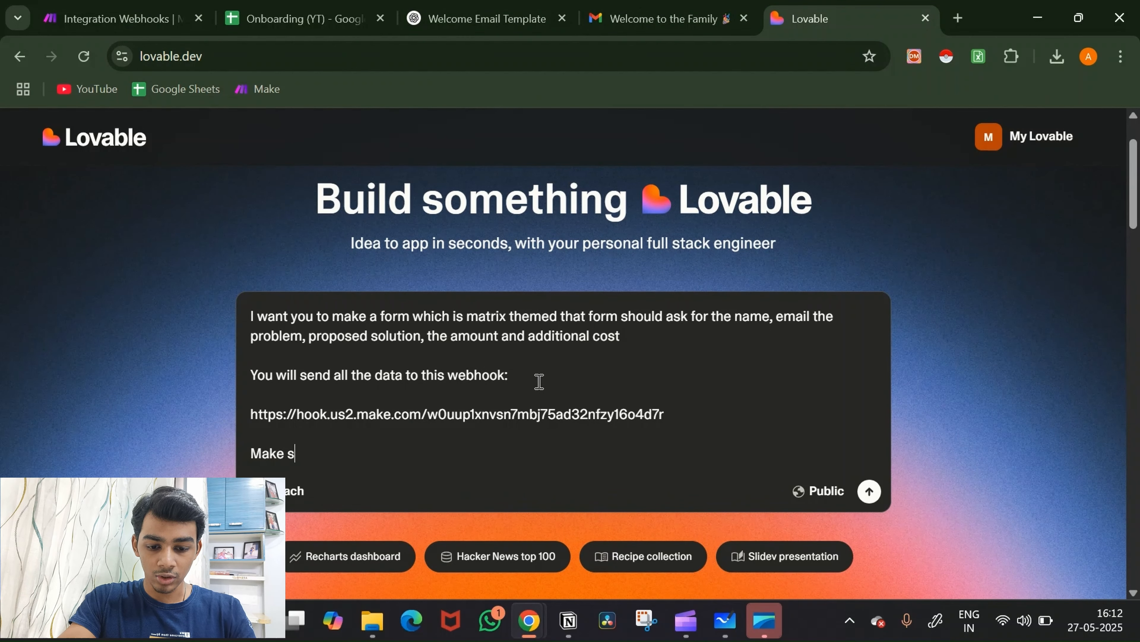
text(ure to send )
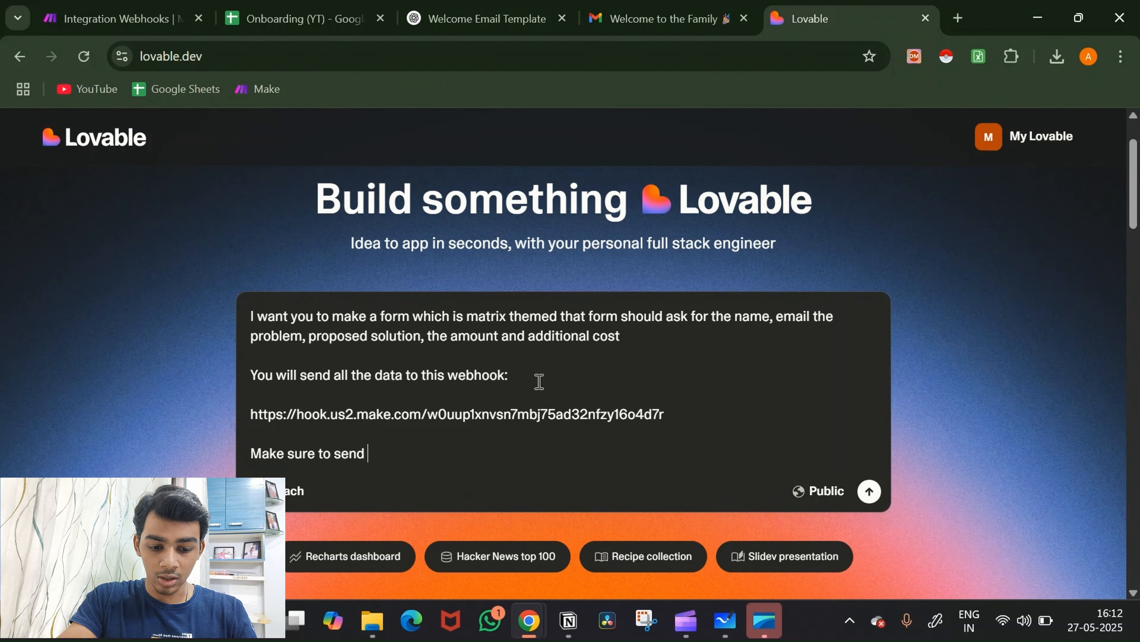
text(all the dat)
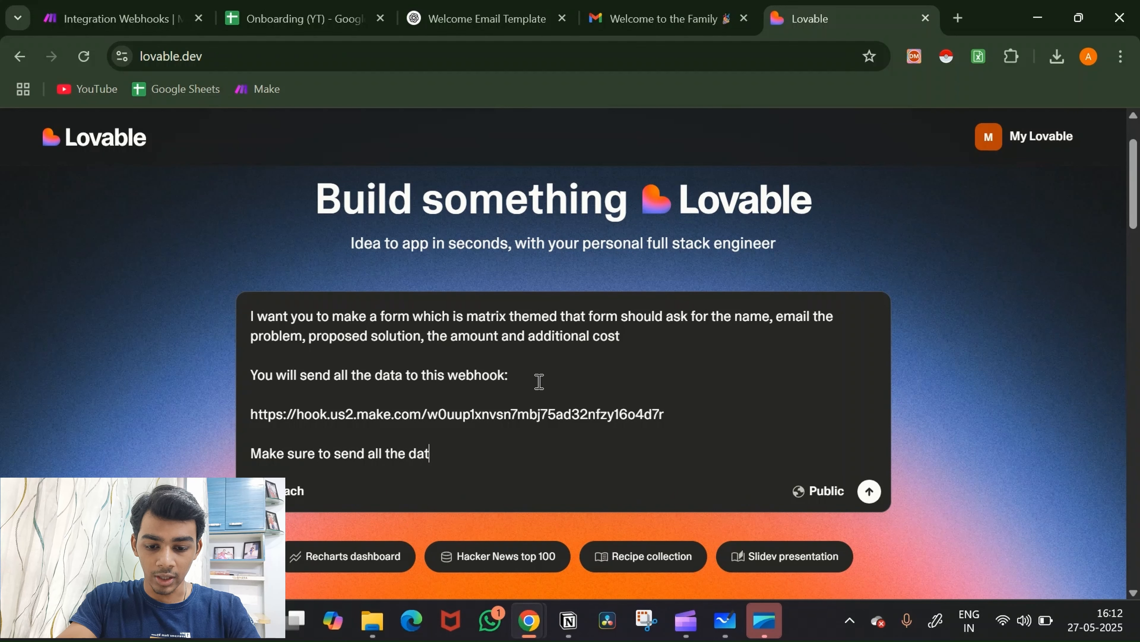
text(a to this)
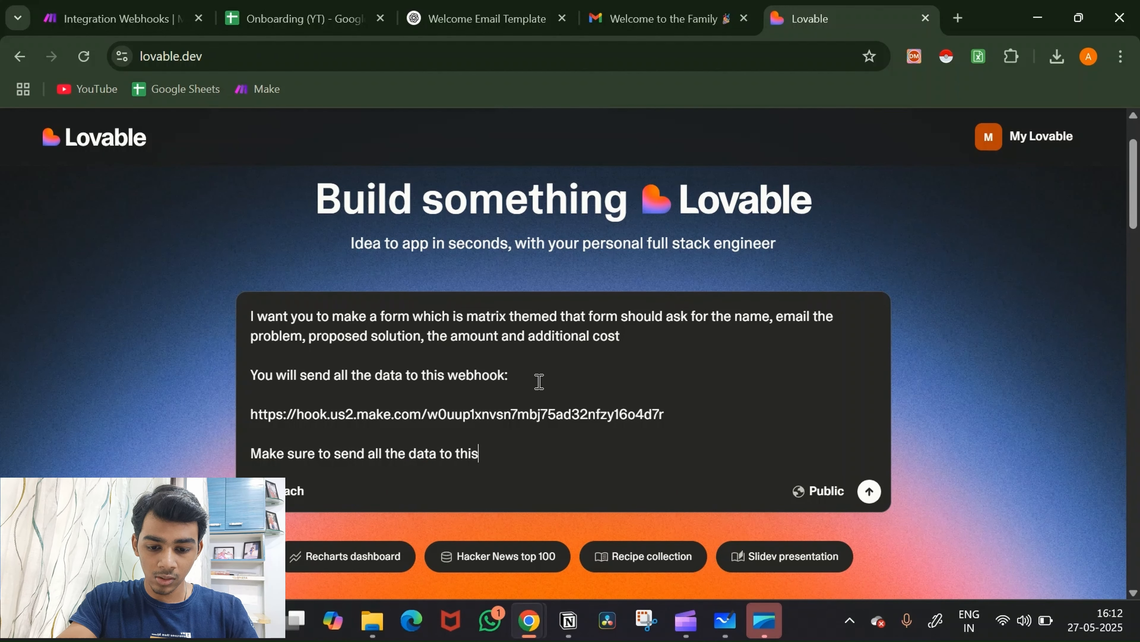
text( webhook)
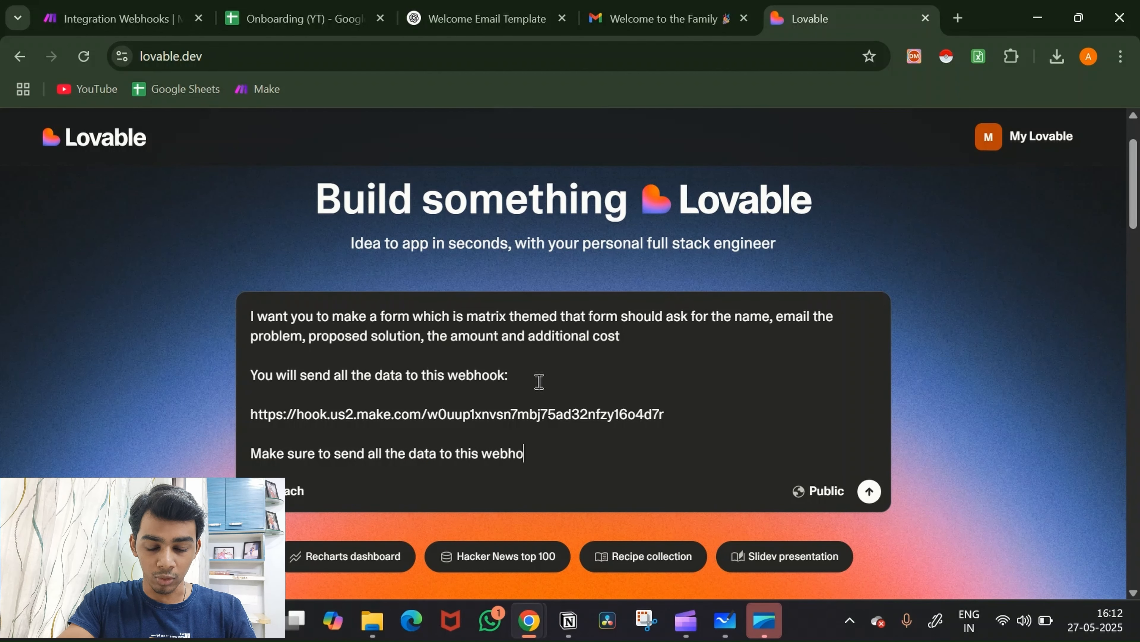
key(shift+Return)
key(shift+Return)
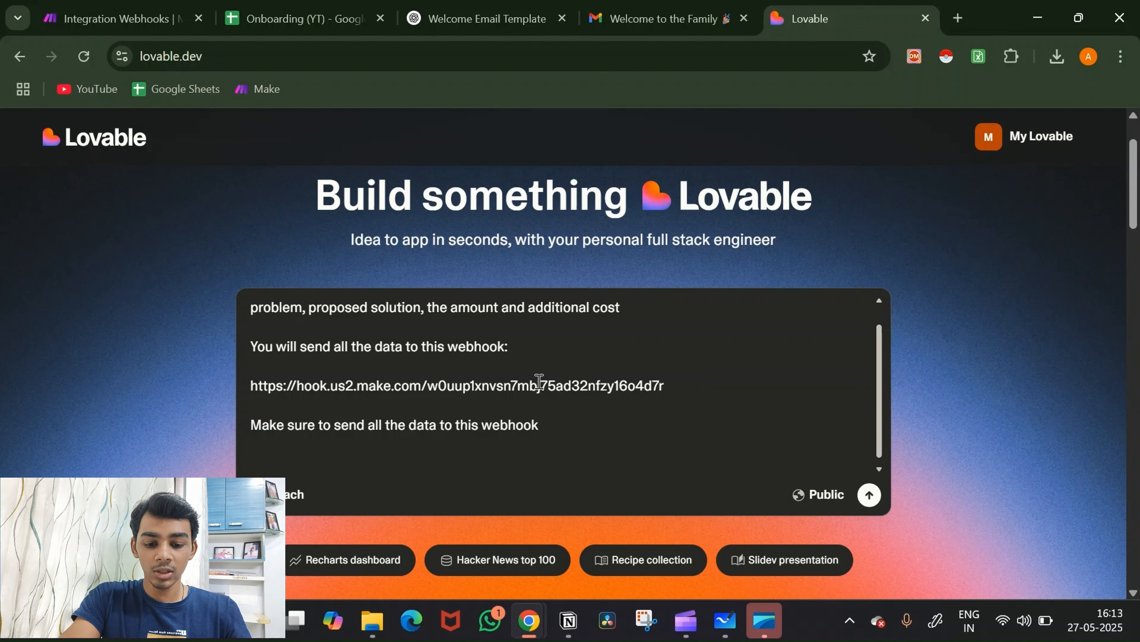
Step: Write a Context paragraph: the form generates proposals and submits all data to the given webhook
text(on)
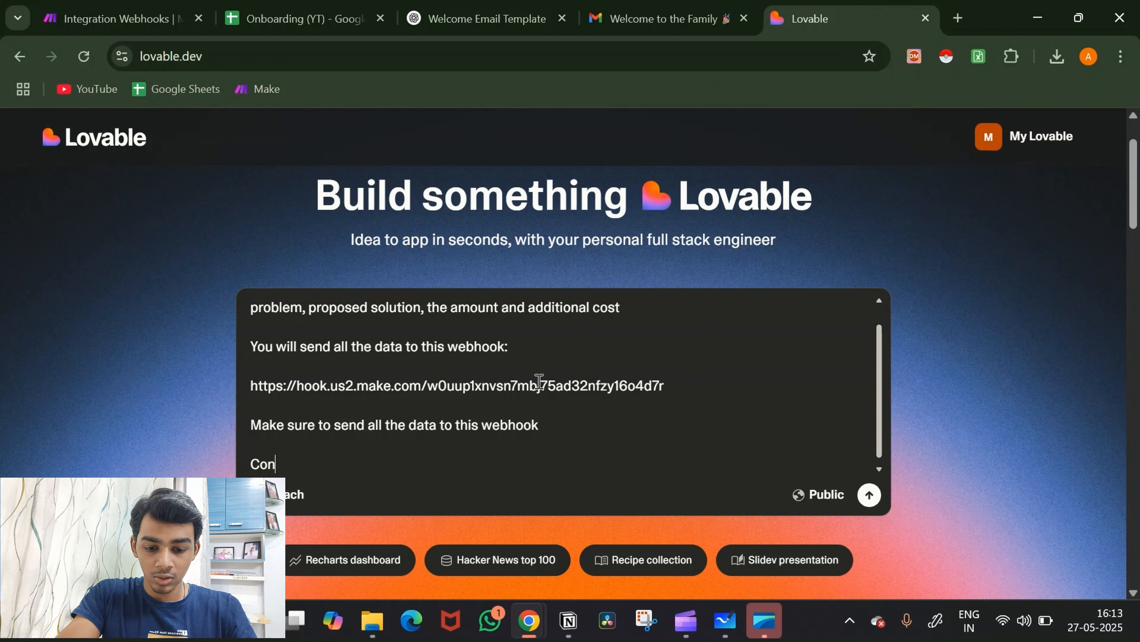
text(text:)
key(Return)
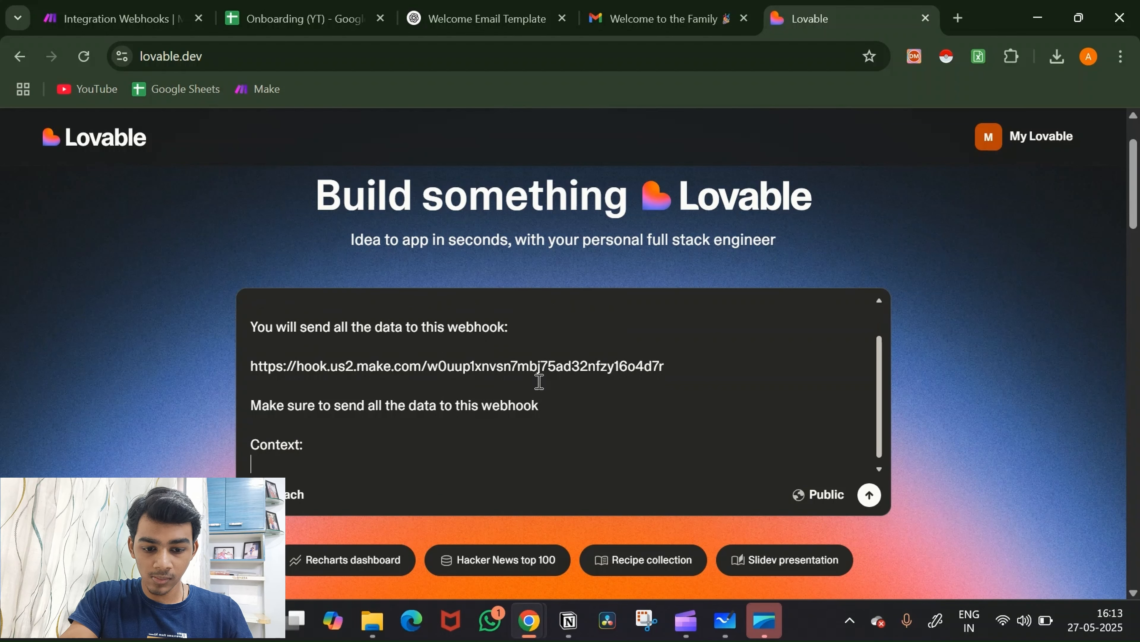
text(I want to us)
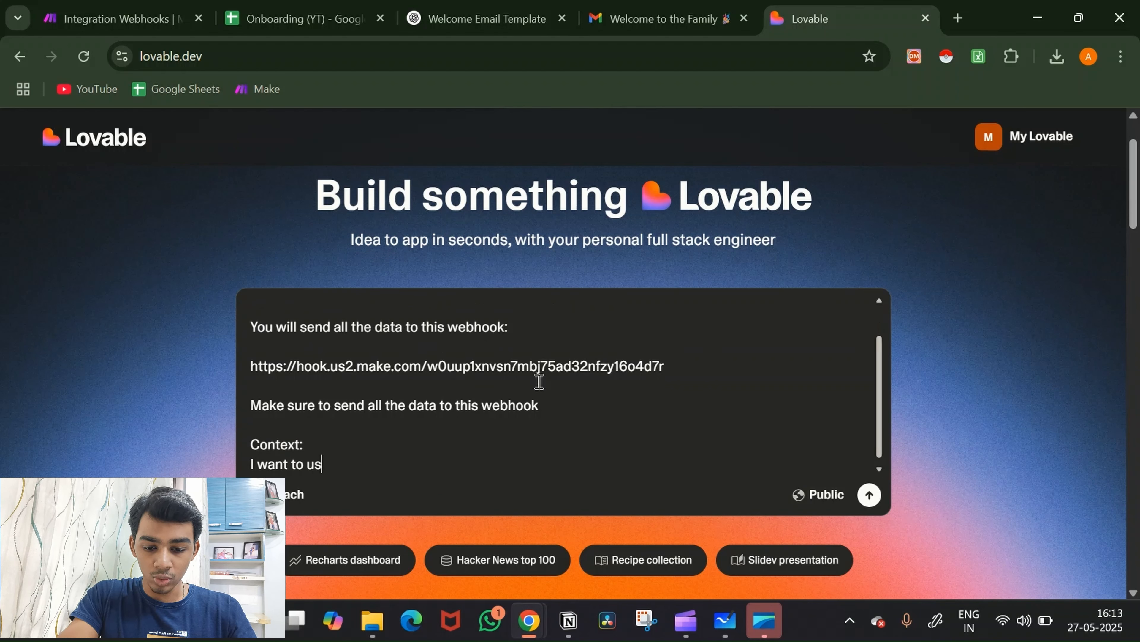
text(e this for)
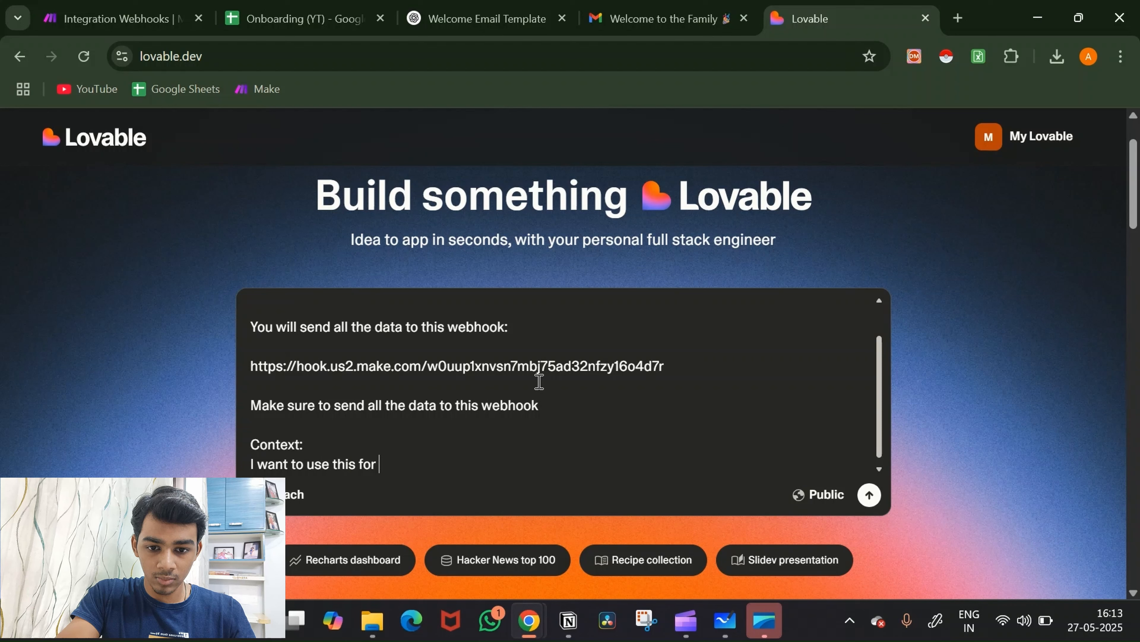
key(BackSpace)
text(m to gener)
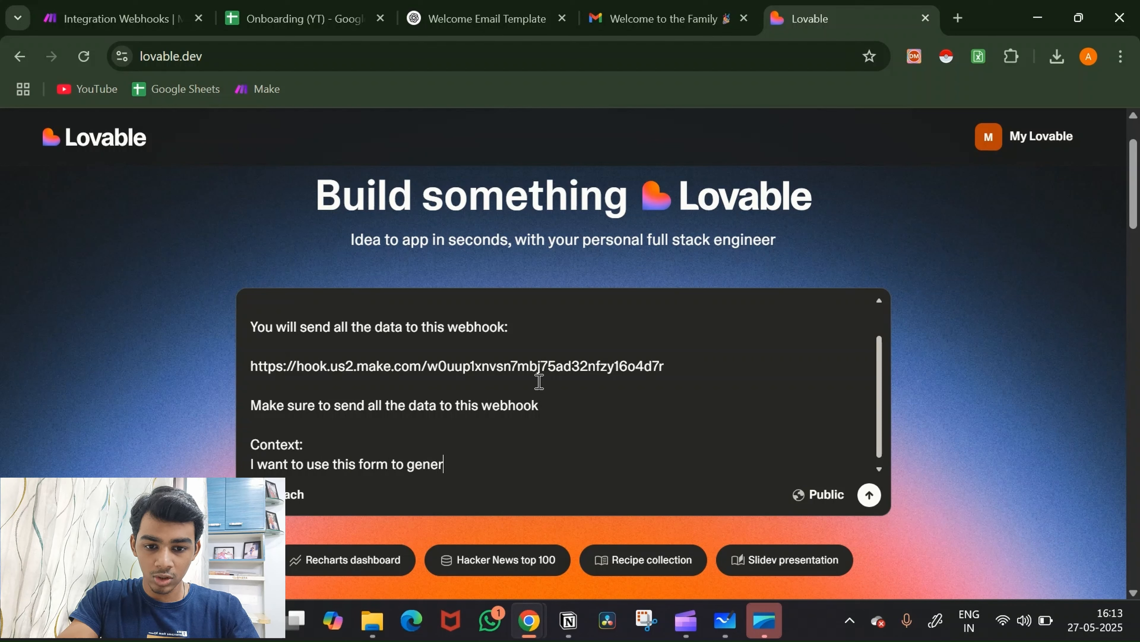
text(ayte )
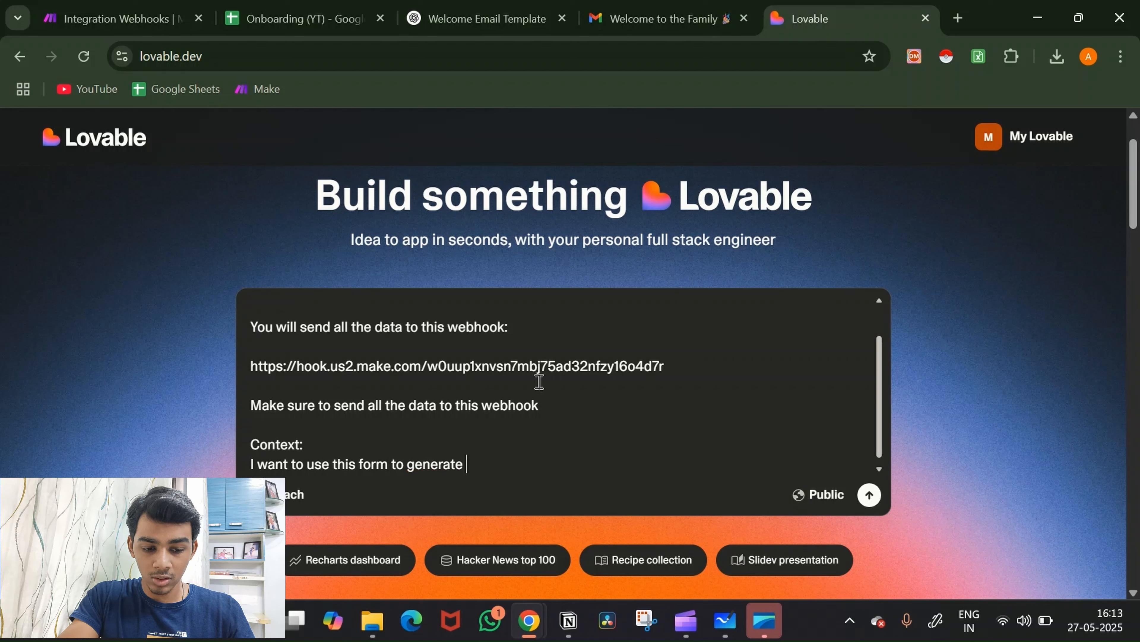
text(proposal)
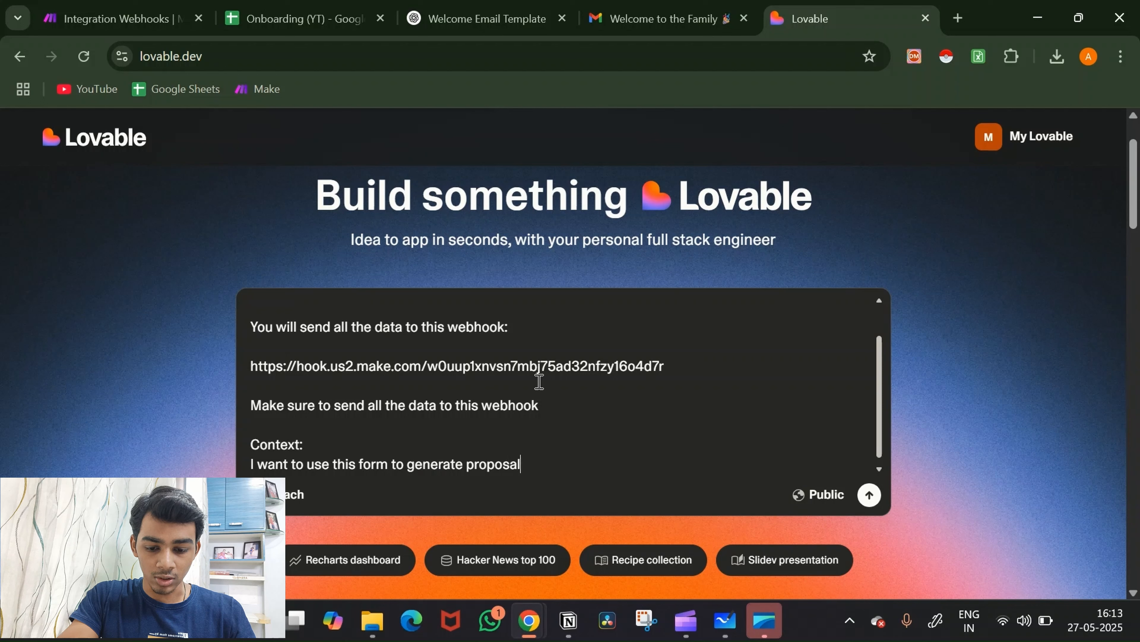
text(s.)
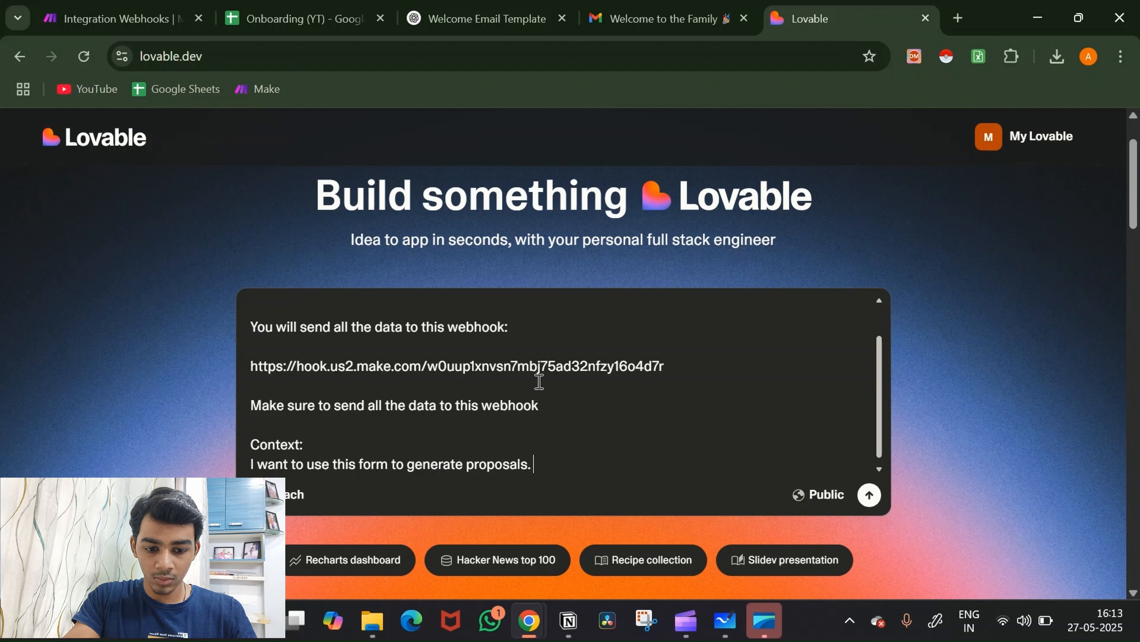
text( iI will fill)
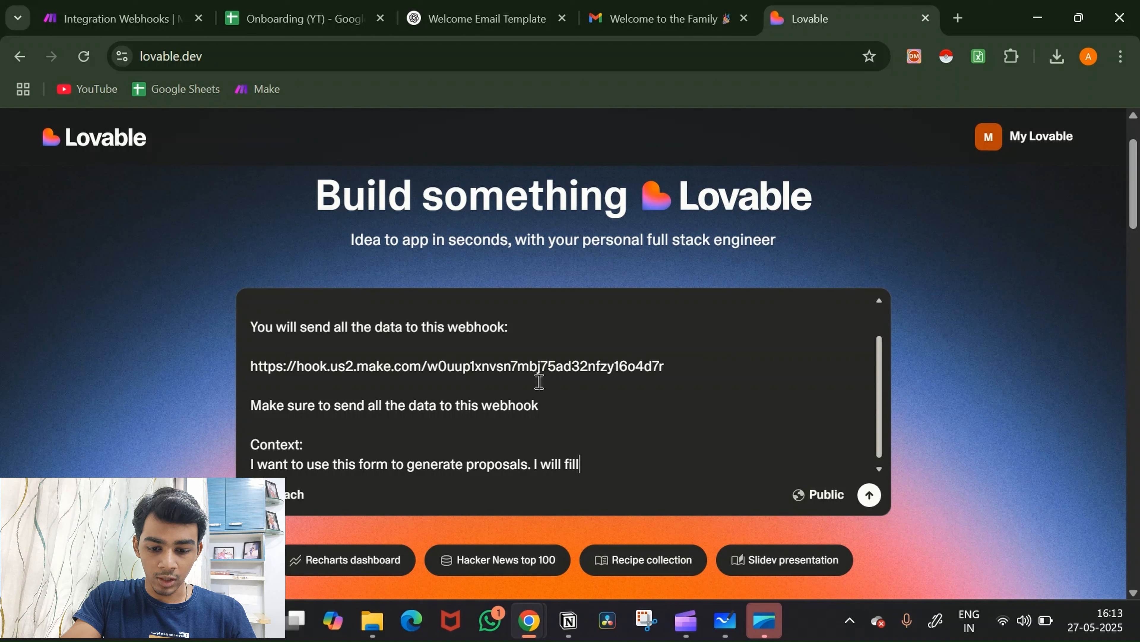
text( out thi)
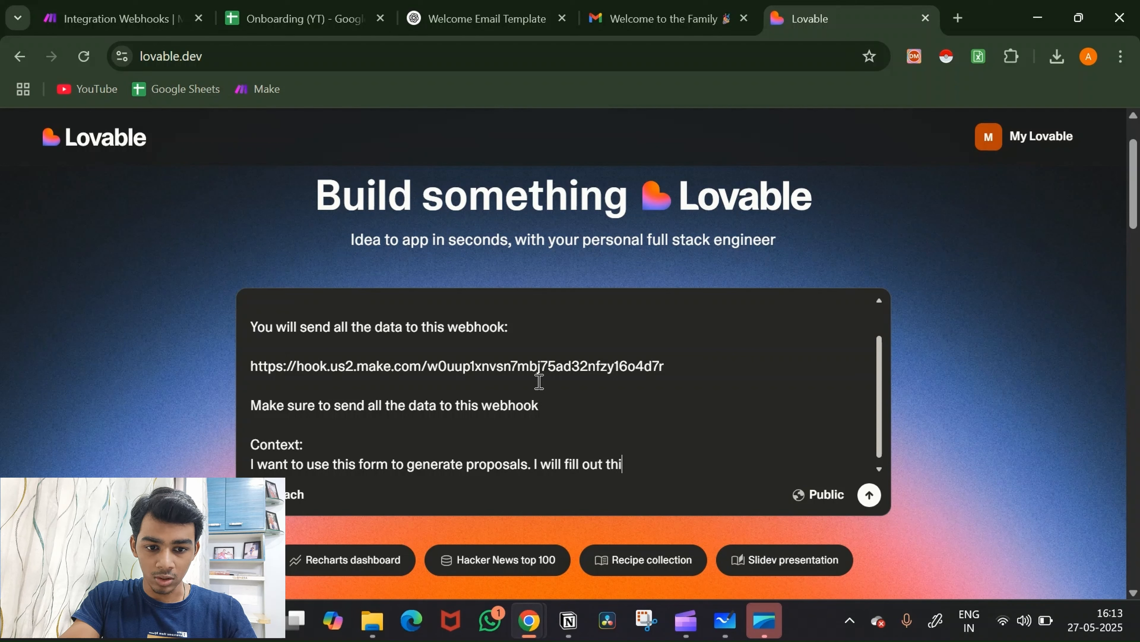
text(s form wi)
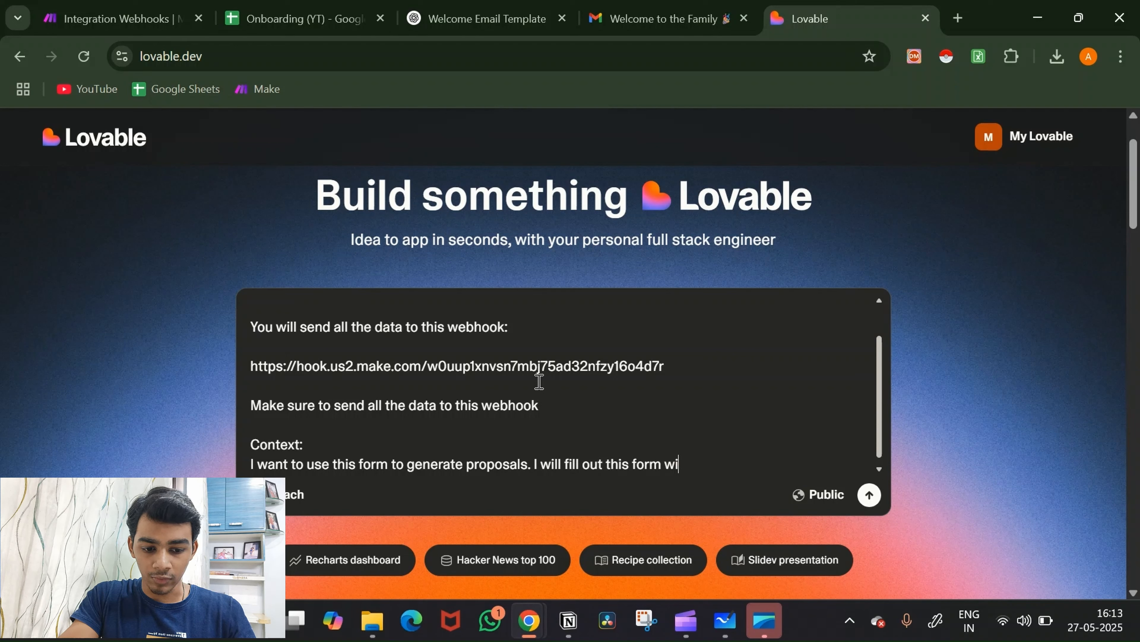
text(th all th e)
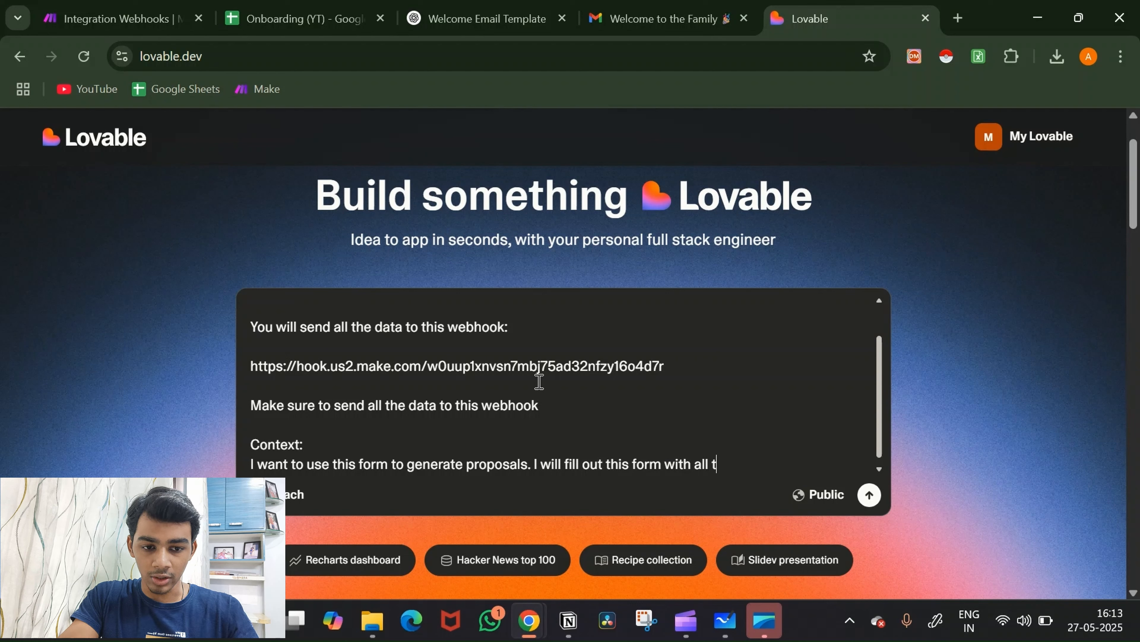
key(BackSpace)
key(BackSpace)
text(e de)
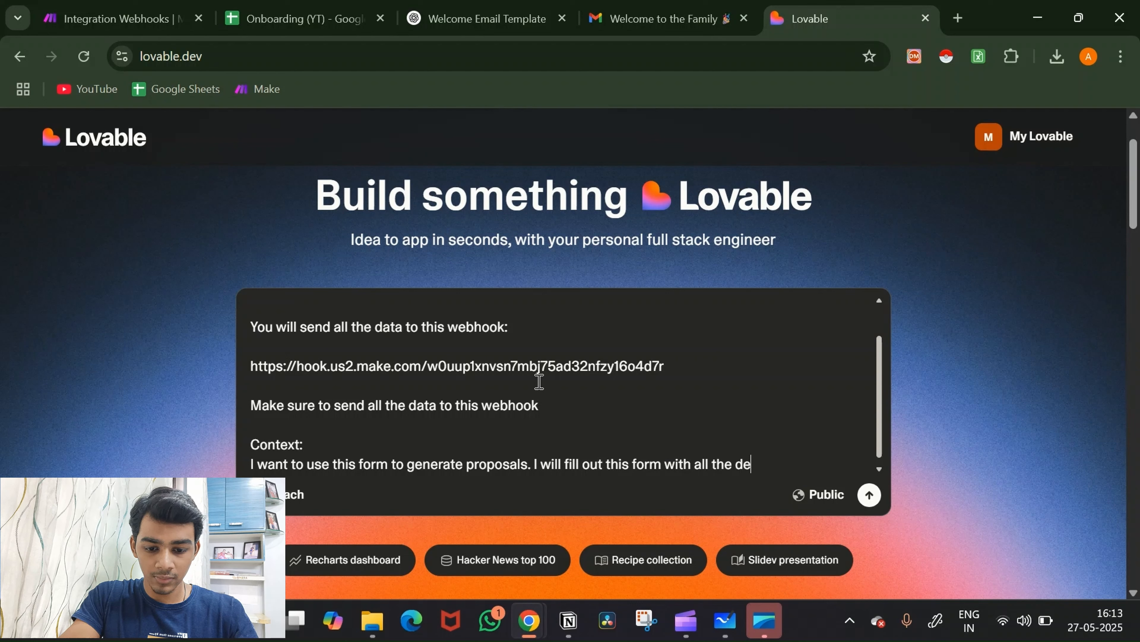
text(tails and )
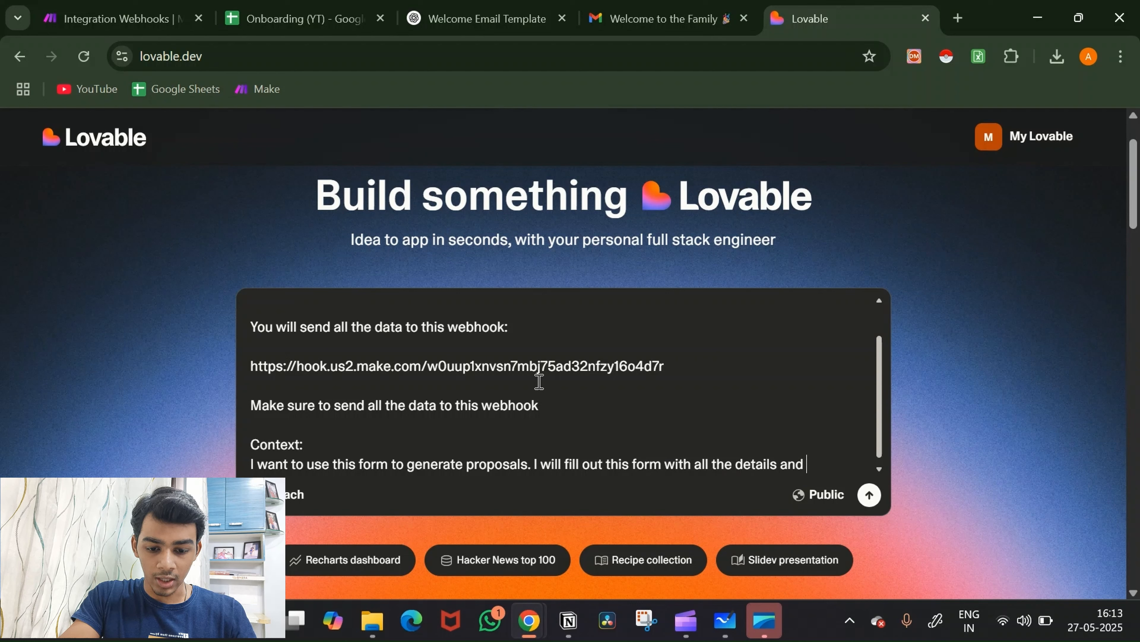
text(whenI hit )
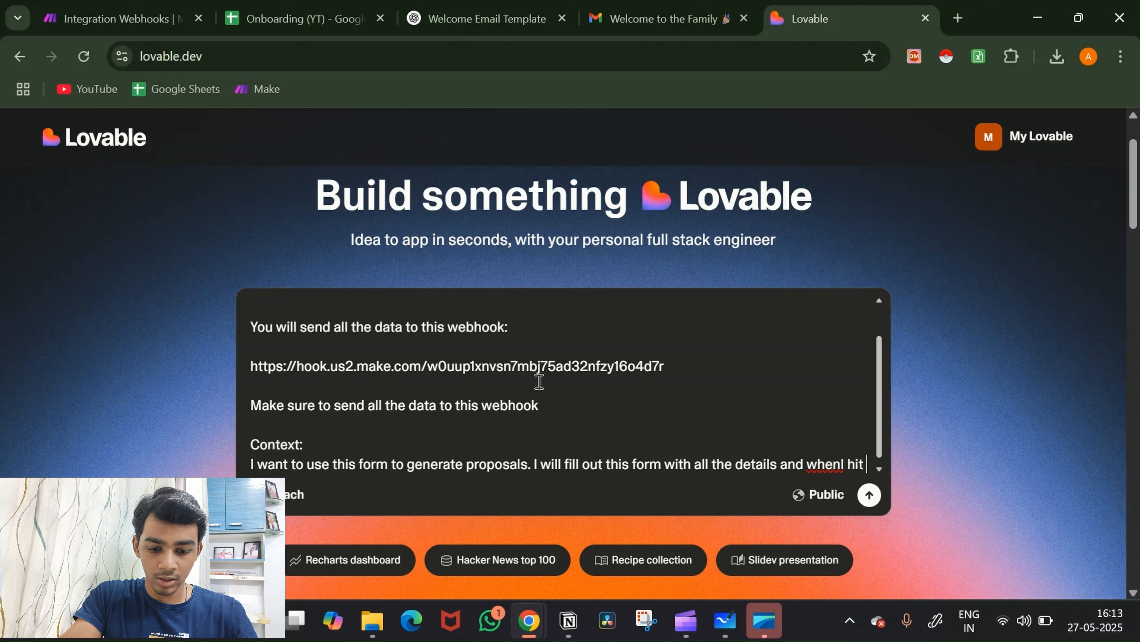
text(submit )
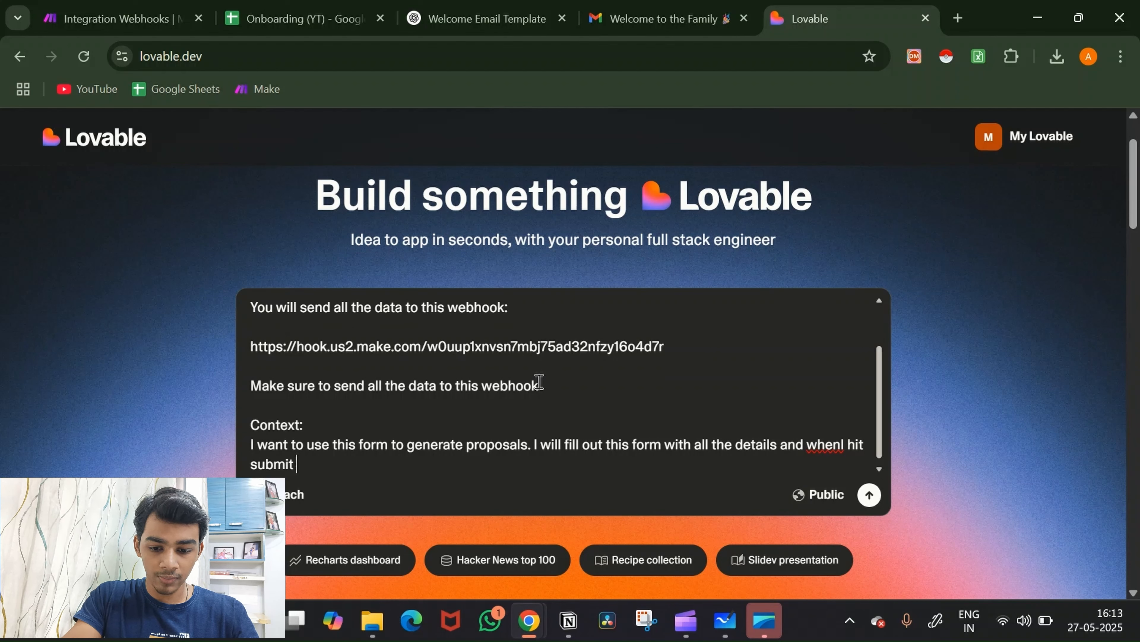
text(I want you to)
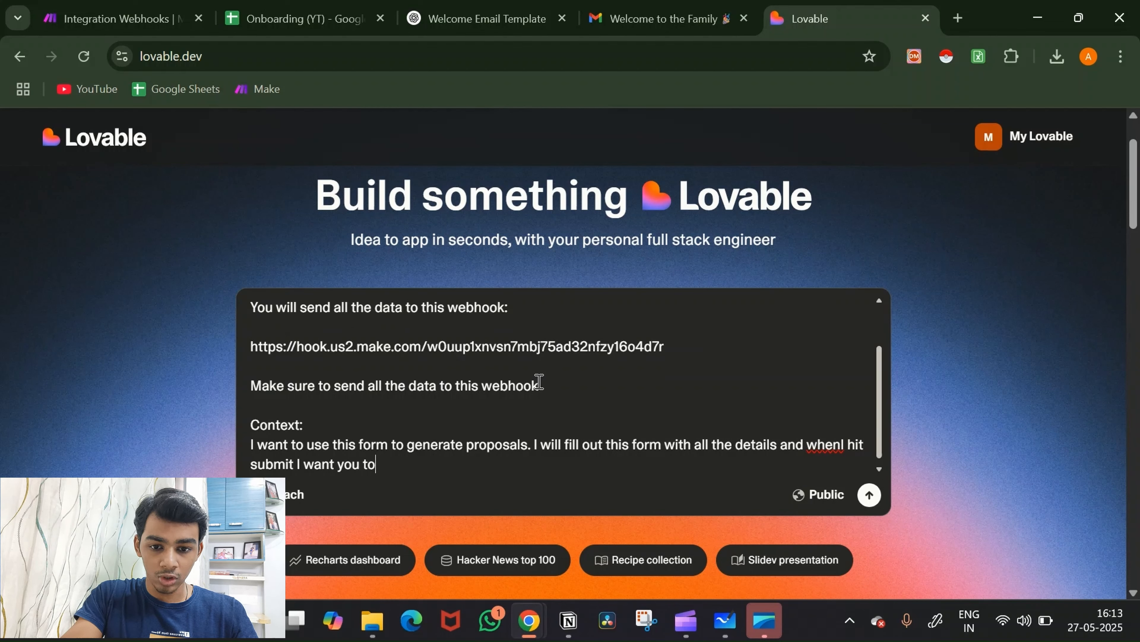
text( send all the)
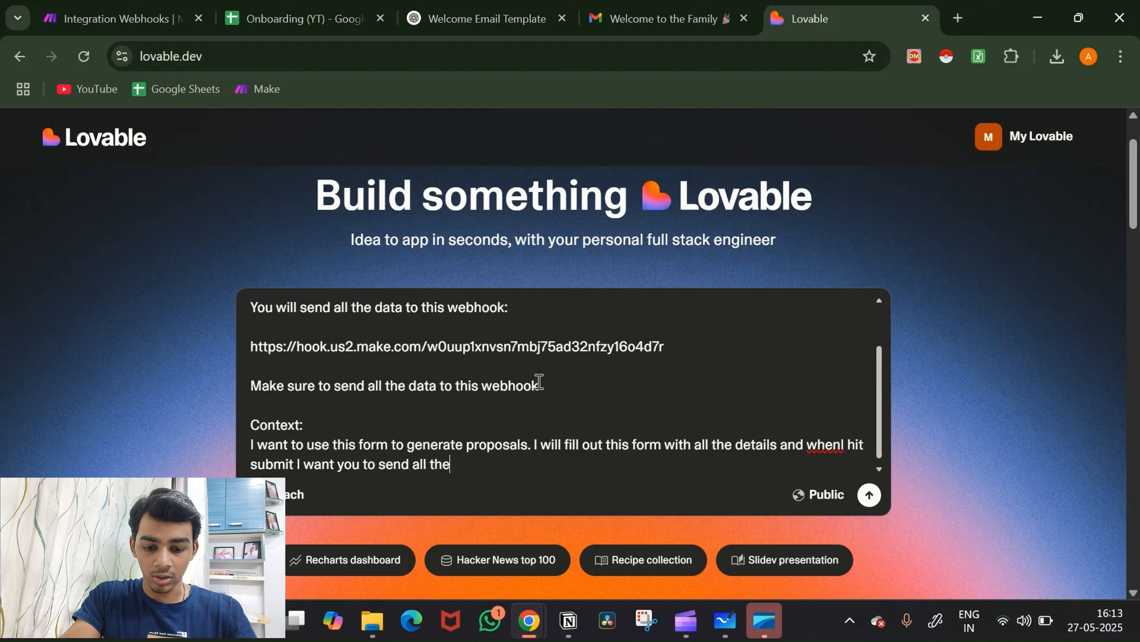
text( fields)
key(BackSpace)
key(BackSpace)
key(BackSpace)
key(BackSpace)
key(BackSpace)
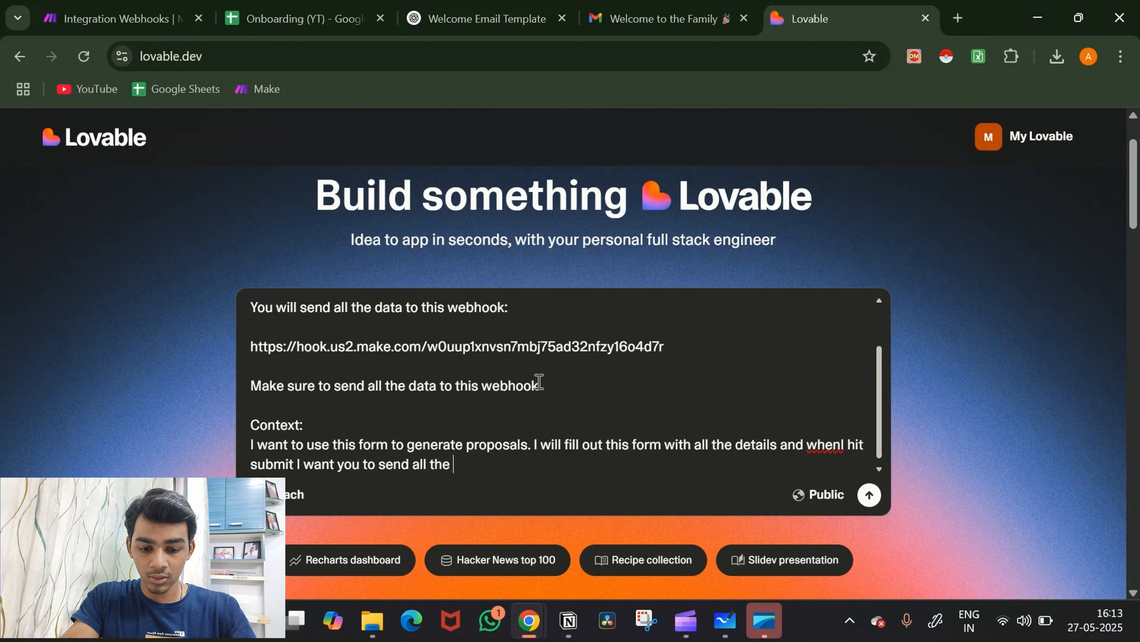
text(data to t)
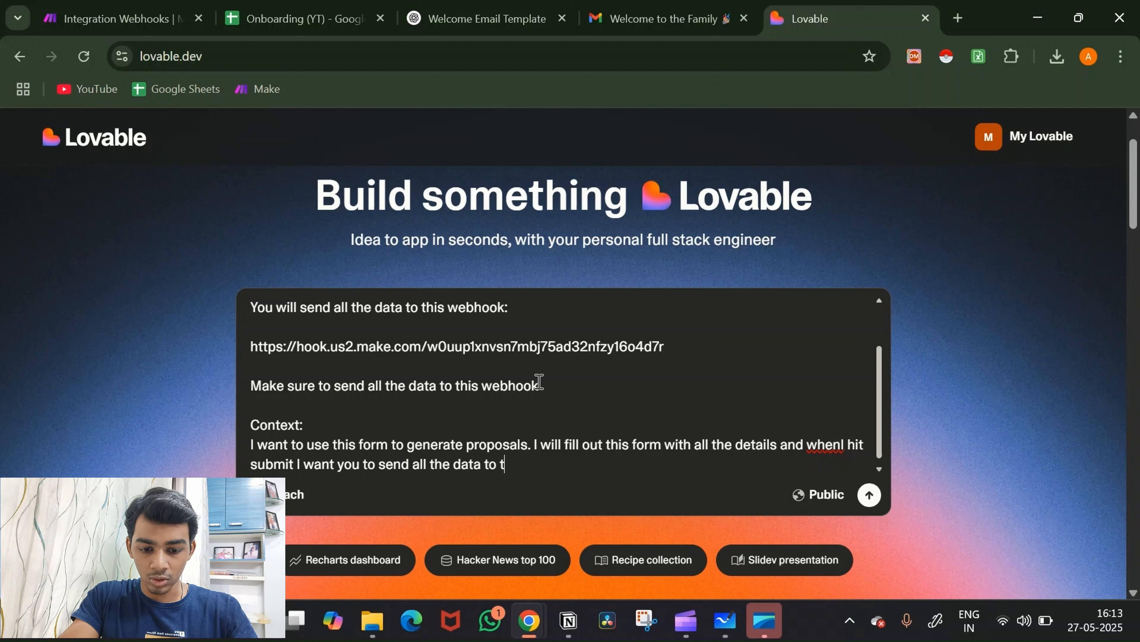
text(he given w)
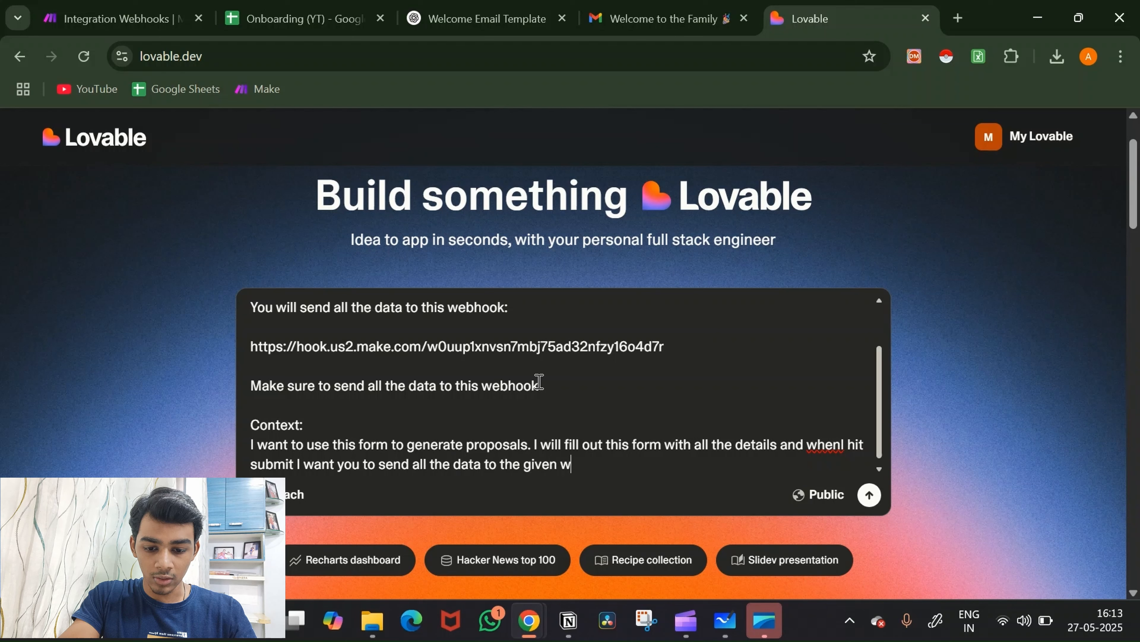
text(ebhook)
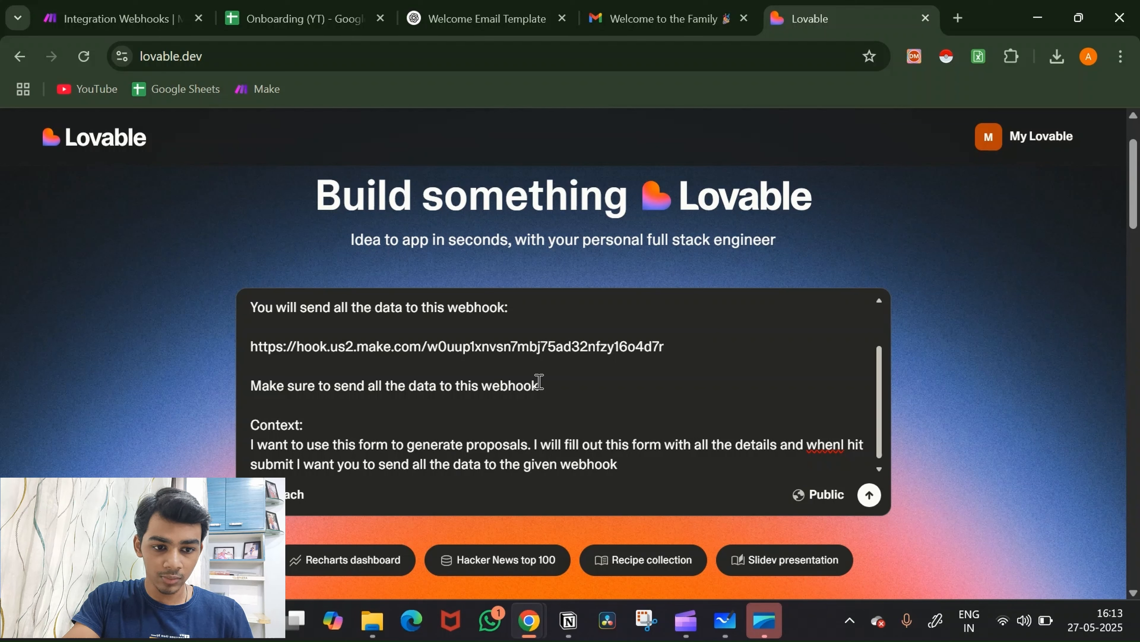
click(840, 444)
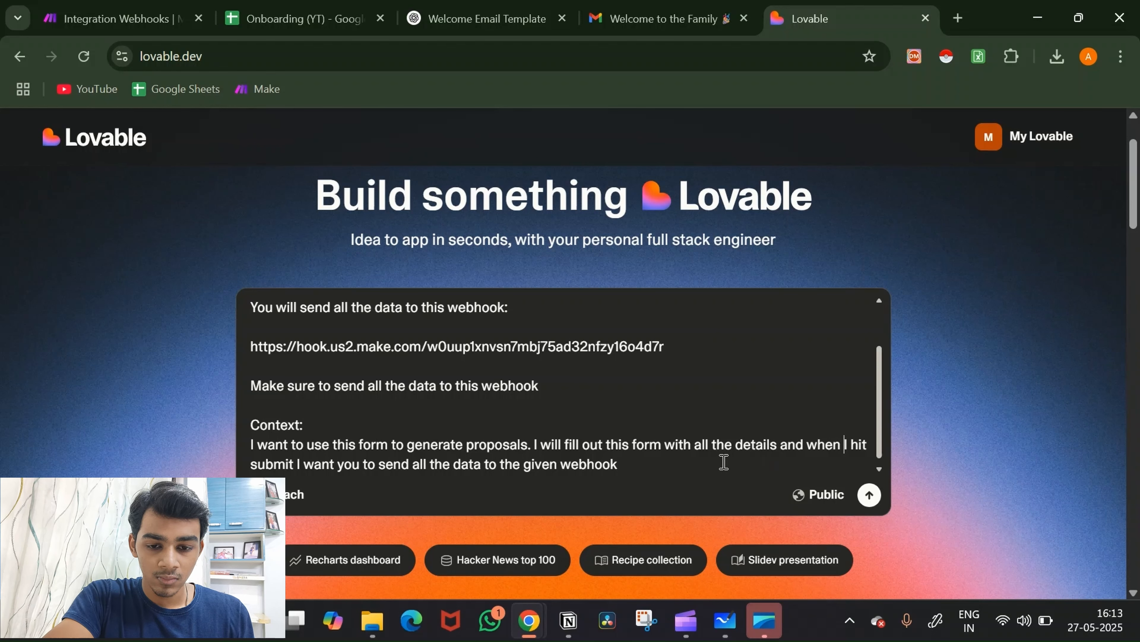
Step: Submit the prompt and briefly view the generated MatrixForm.tsx code before returning to the preview
click(863, 495)
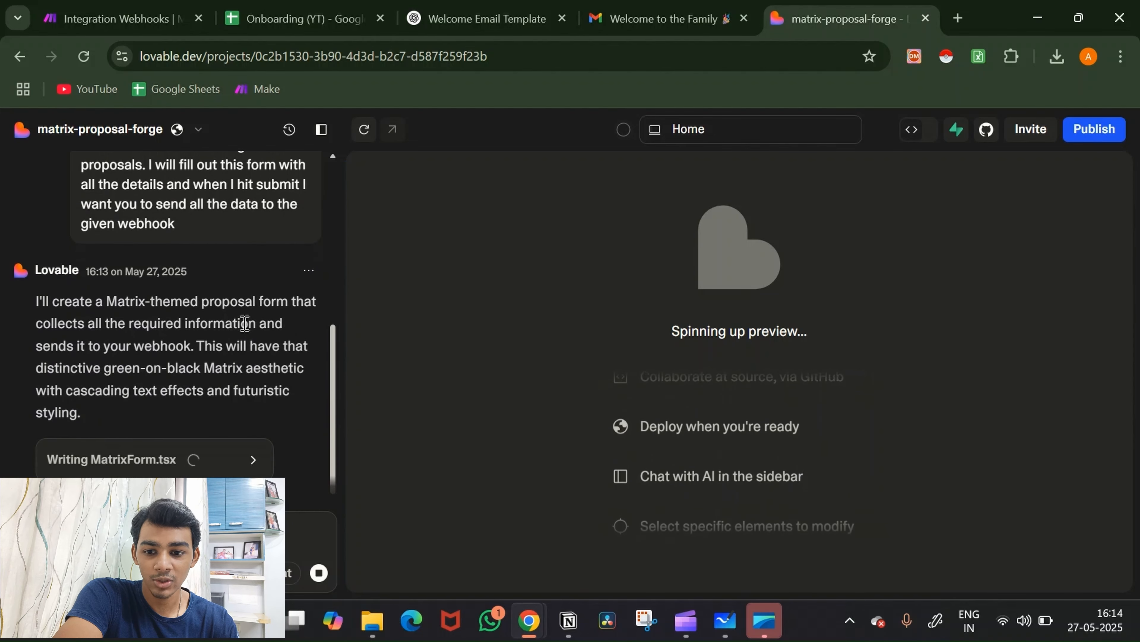
click(213, 449)
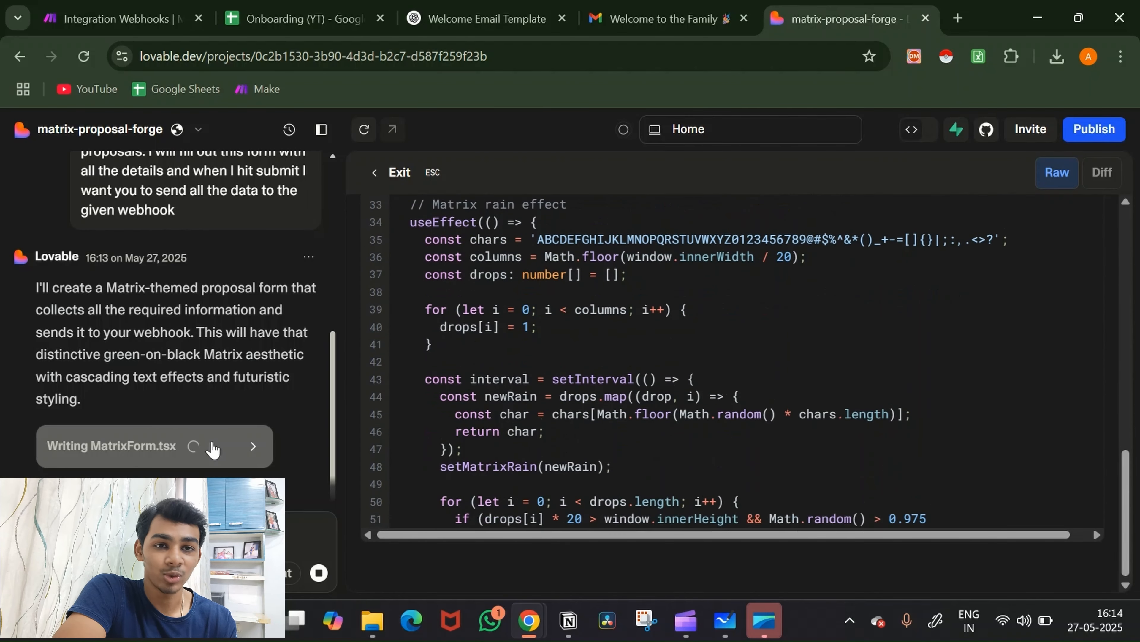
click(213, 449)
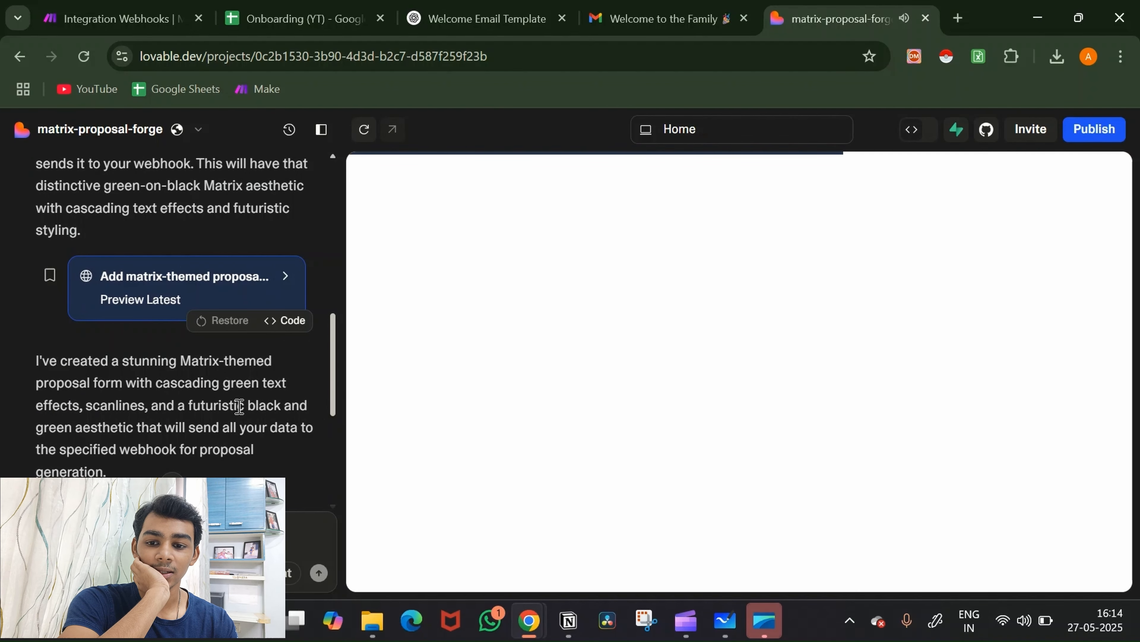
scroll(237, 407, down, 6)
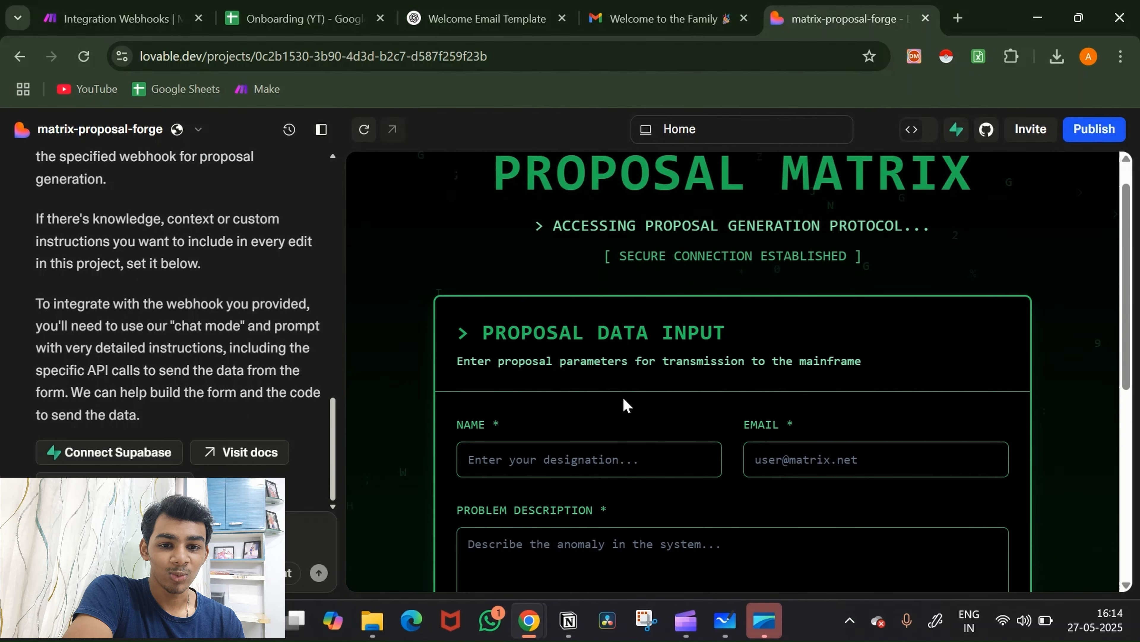
scroll(623, 396, down, 3)
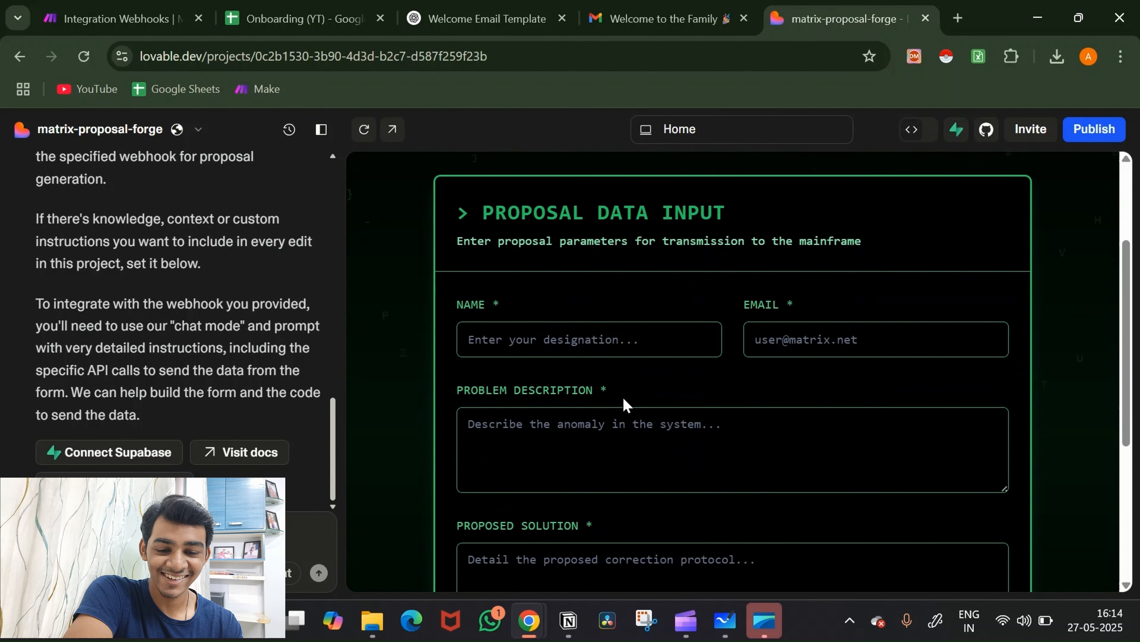
scroll(623, 395, down, 5)
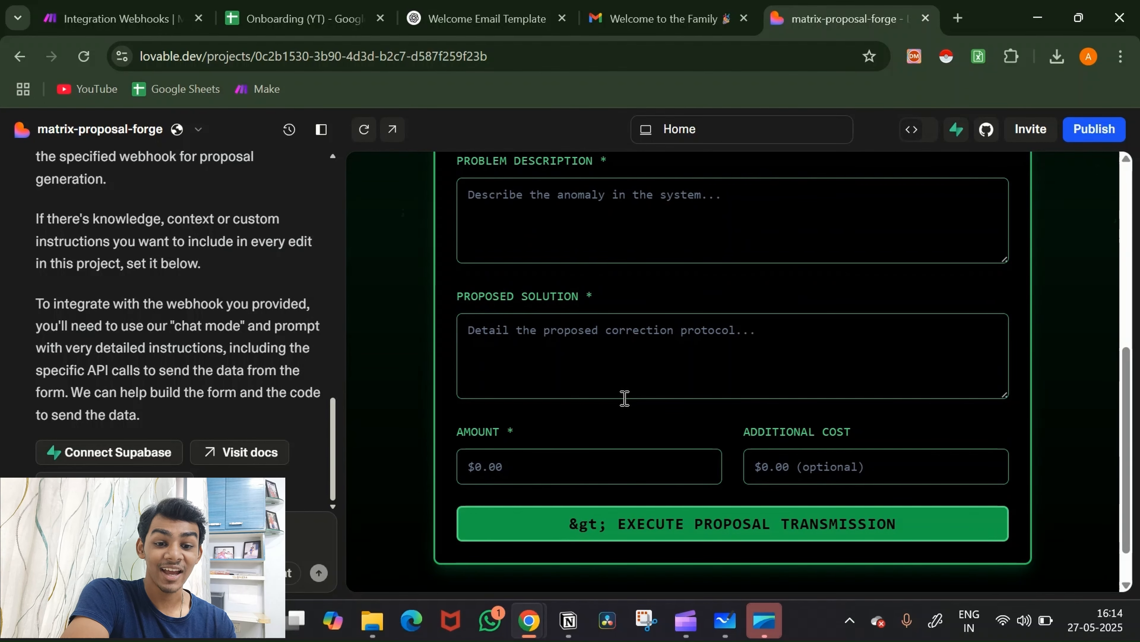
scroll(624, 397, up, 5)
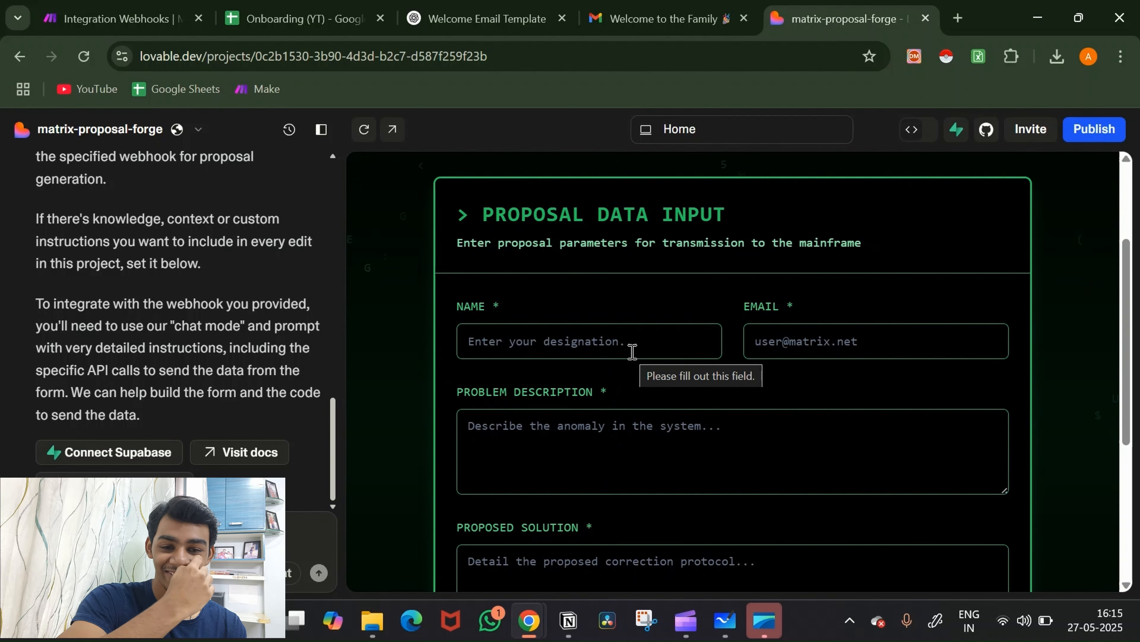
scroll(642, 350, up, 3)
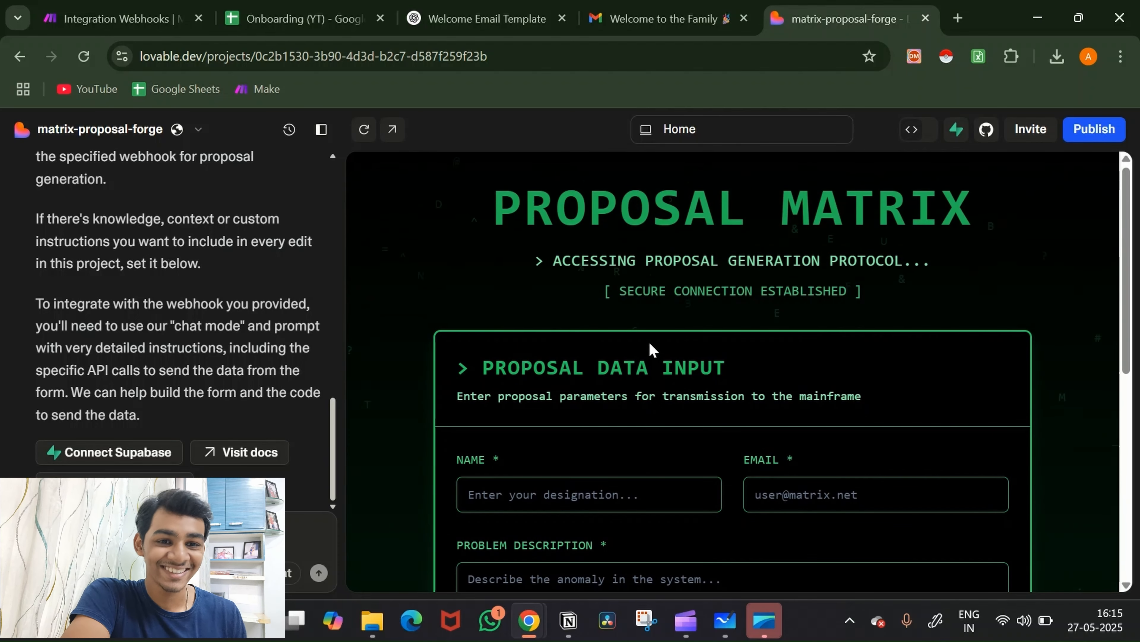
scroll(651, 348, down, 3)
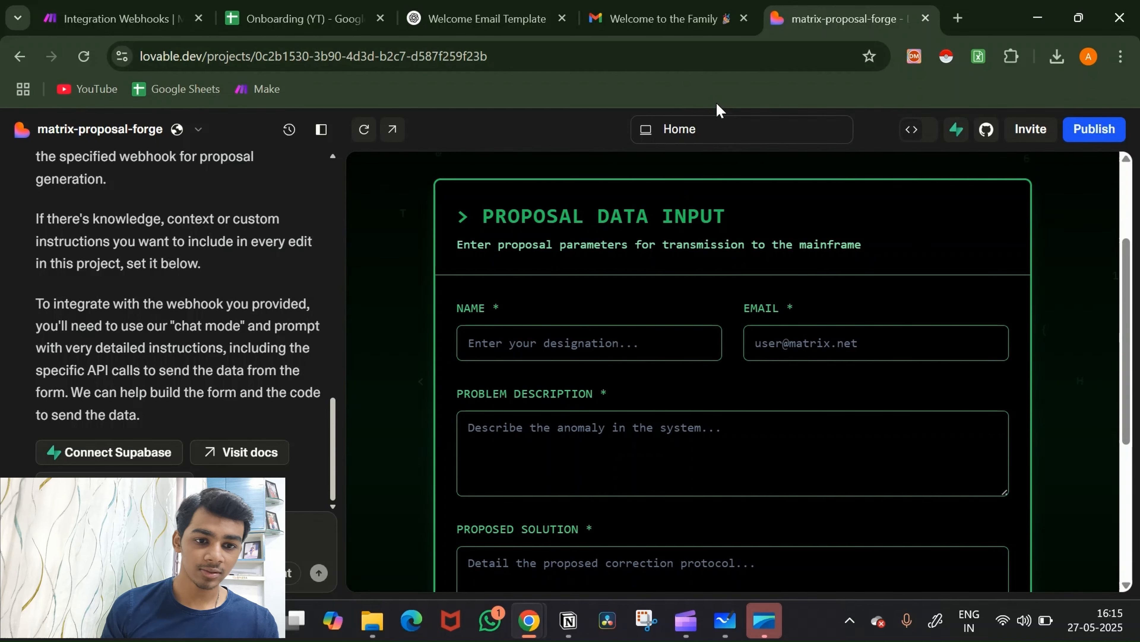
click(60, 6)
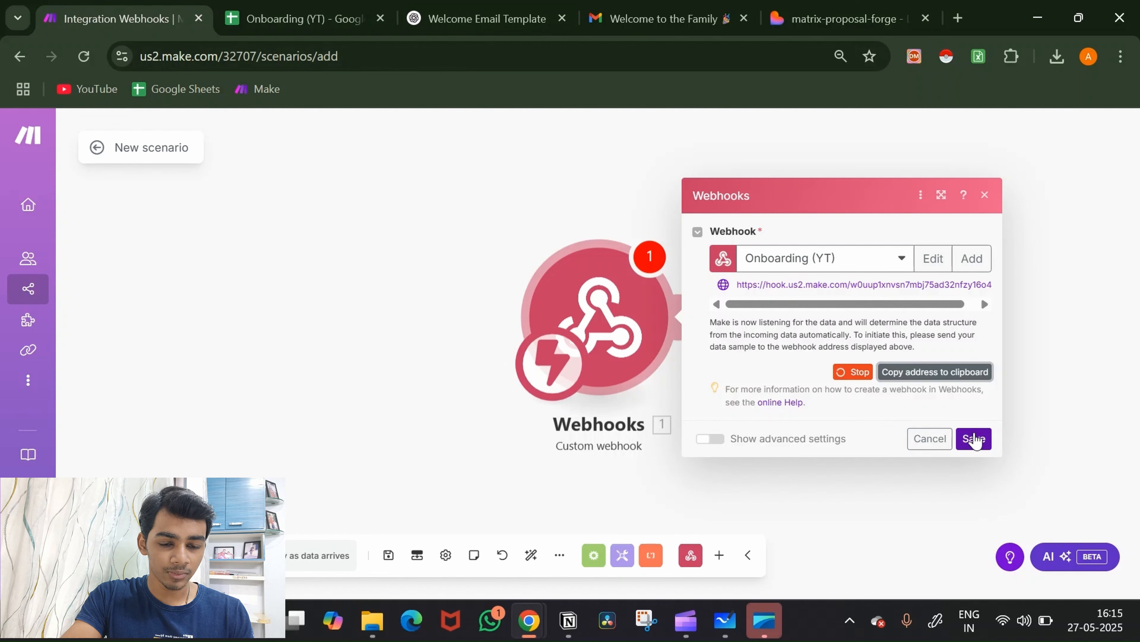
Step: Save the custom webhook trigger and chain a Tools 'Set multiple variables' module after it
click(975, 438)
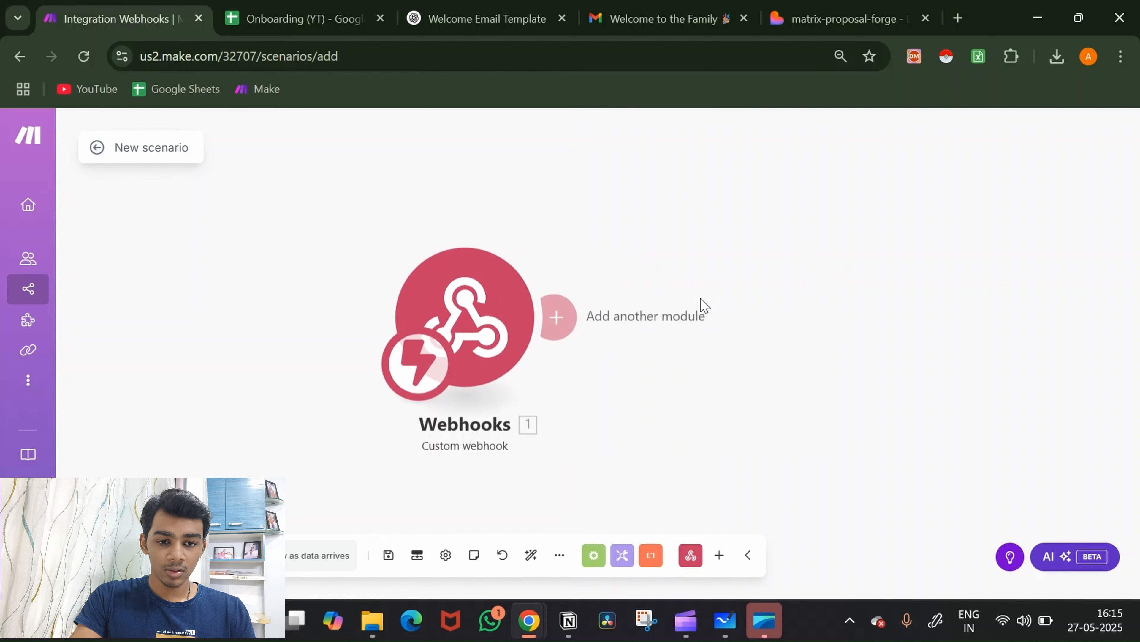
click(700, 308)
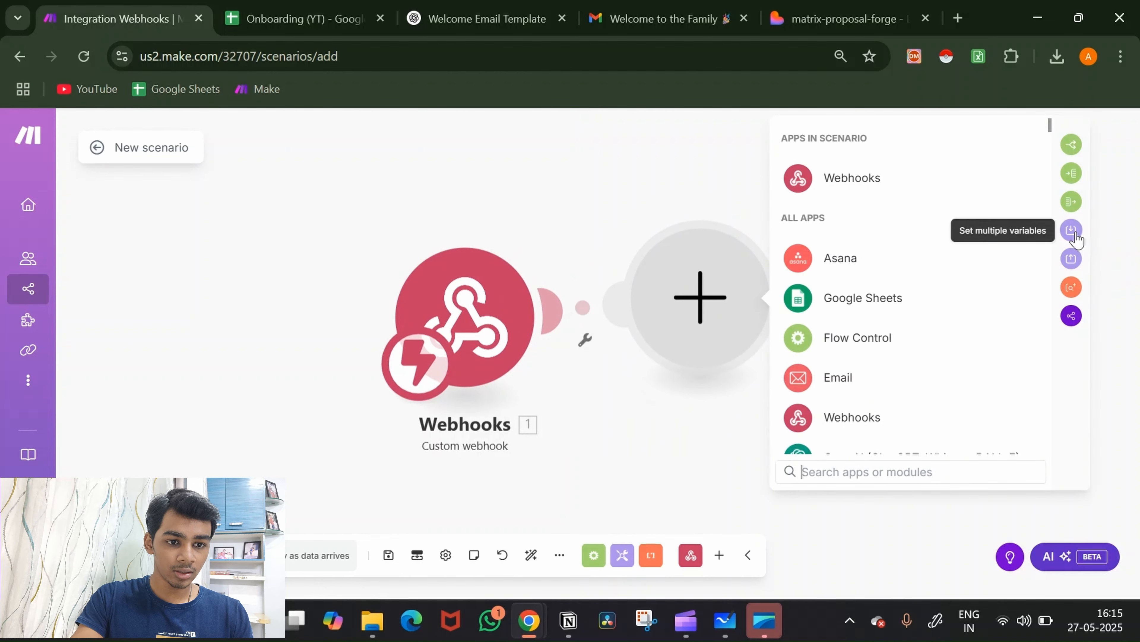
click(1076, 233)
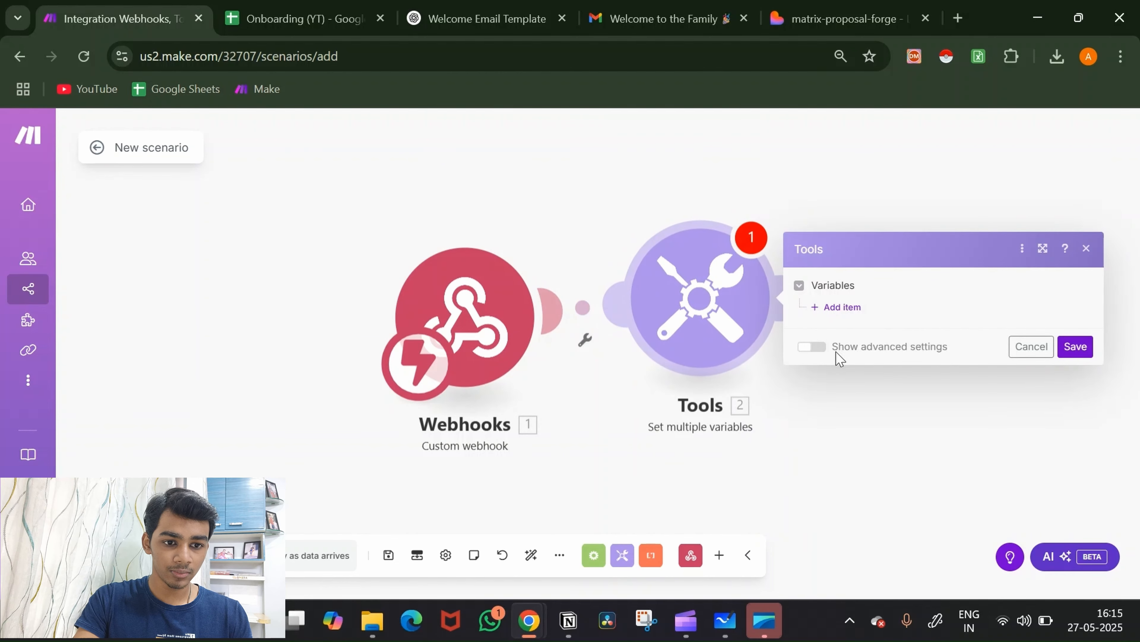
Step: Add a first variable named 'name' holding a sample person's first name
click(841, 309)
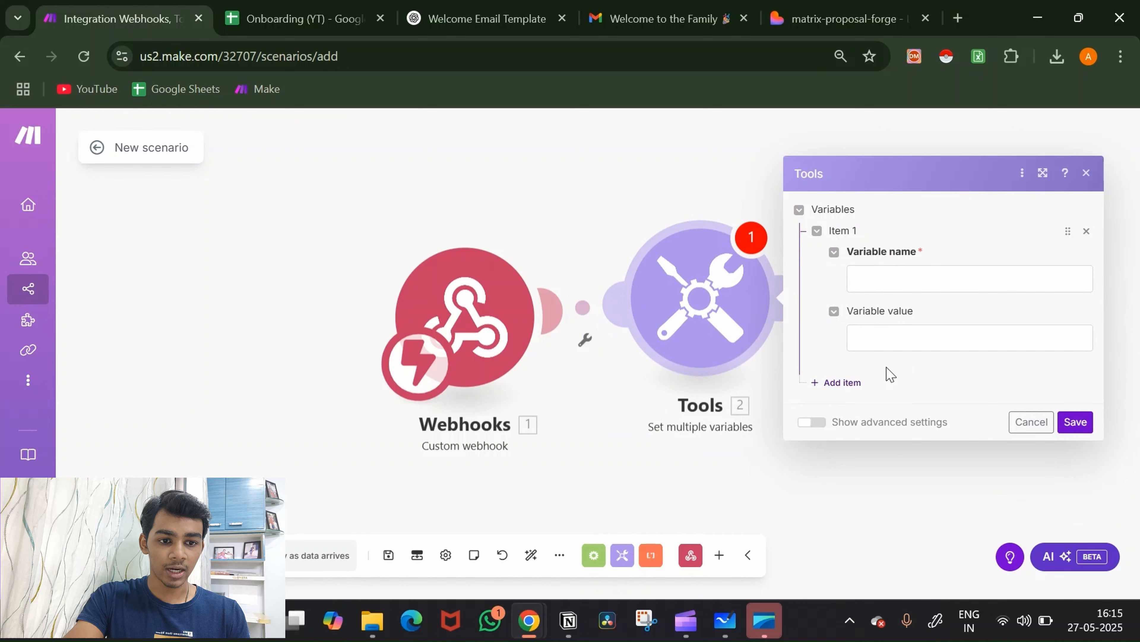
click(918, 283)
text(name)
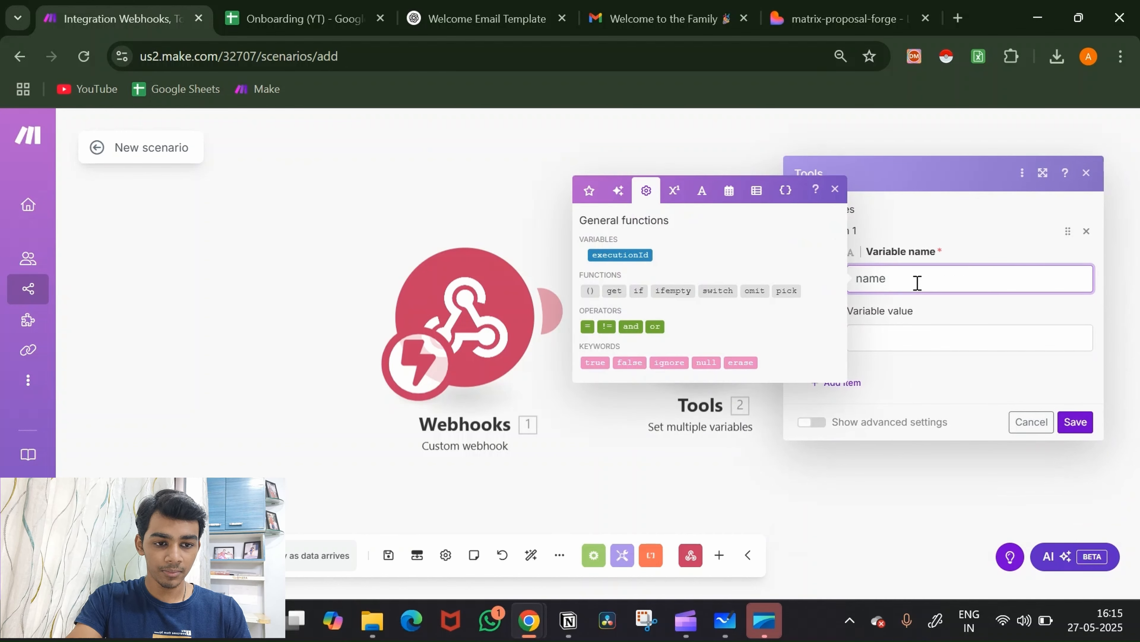
click(897, 332)
text(Aditya)
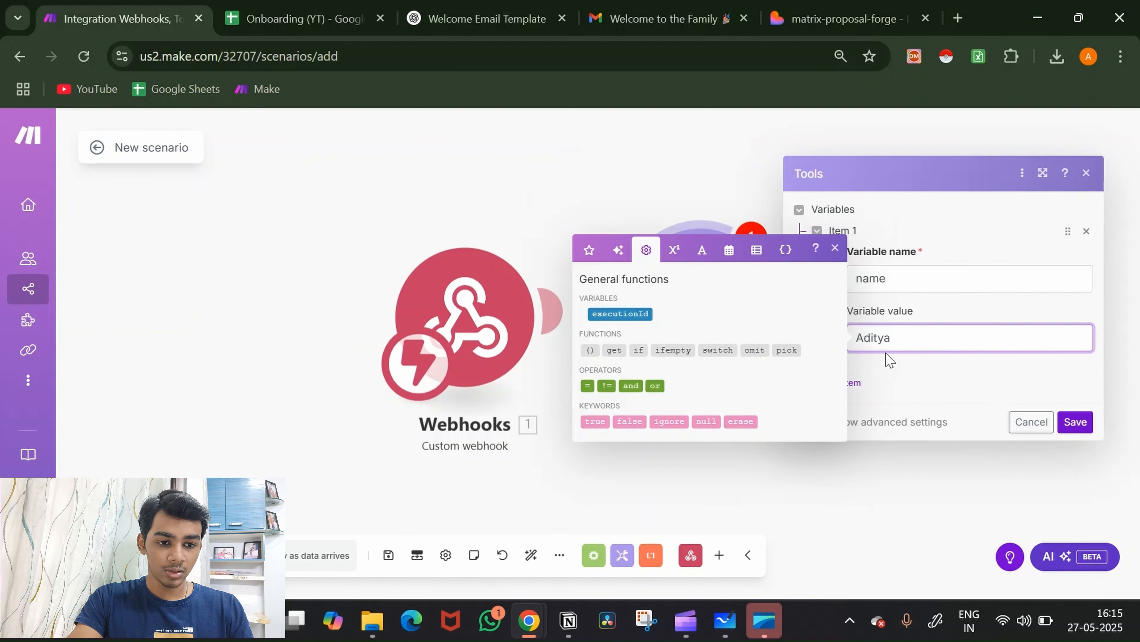
click(881, 406)
Step: Add a second variable named 'email' holding a sample email address
click(846, 385)
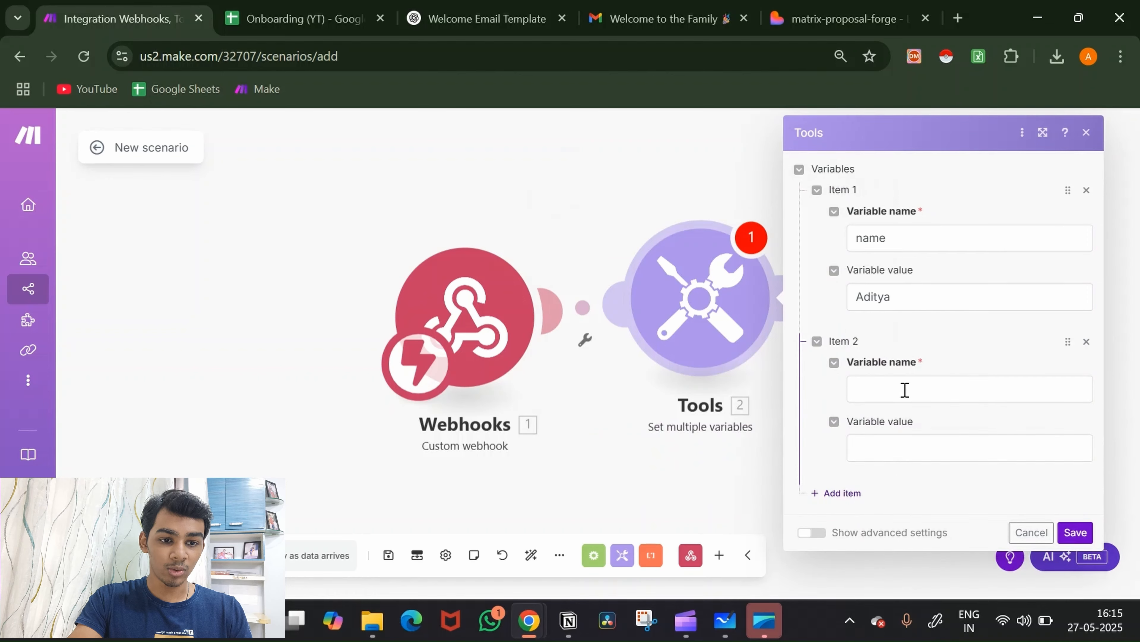
click(907, 387)
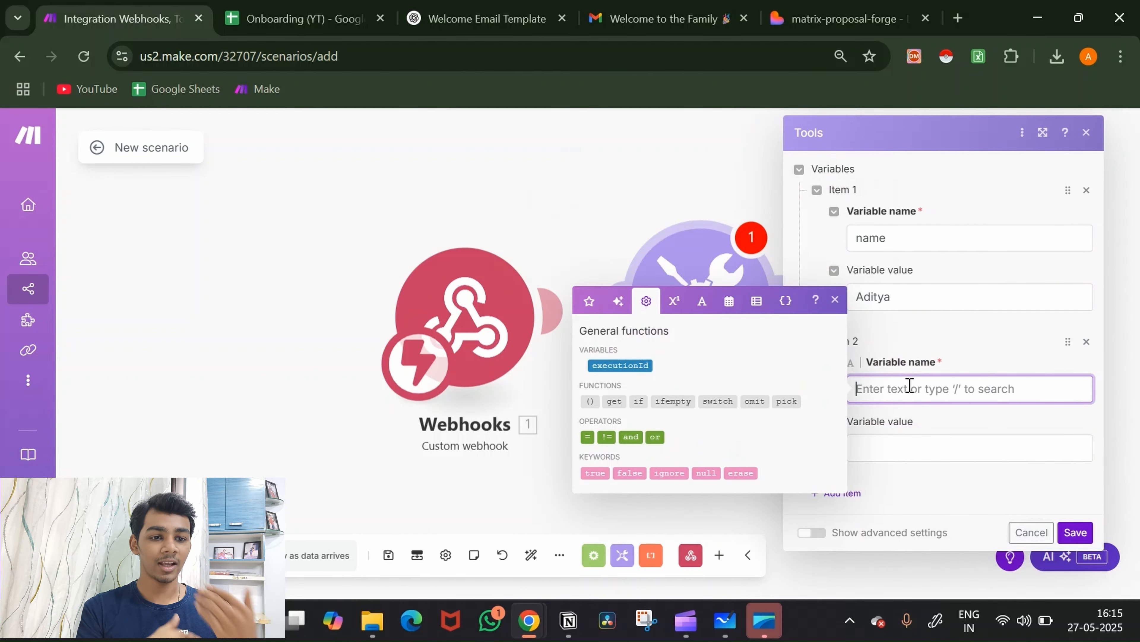
text(email)
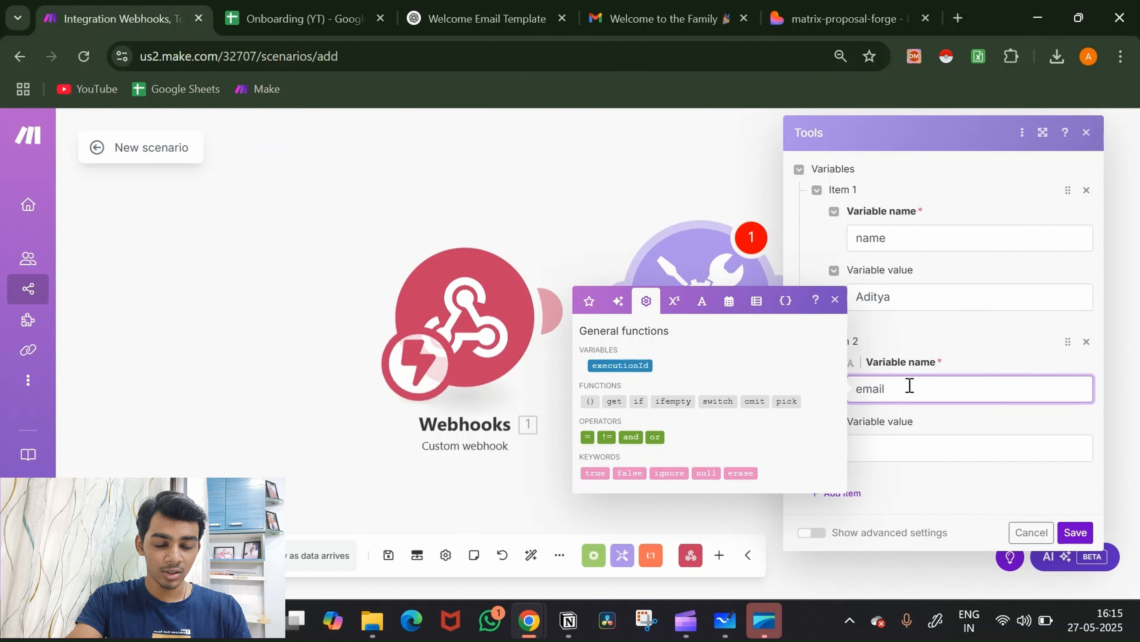
click(889, 447)
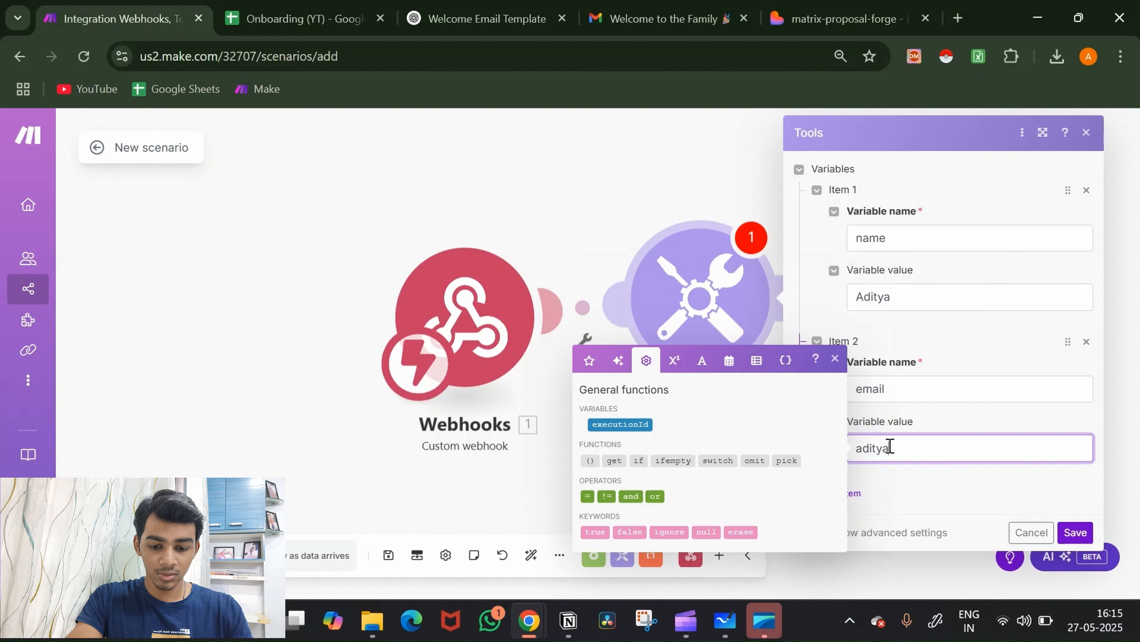
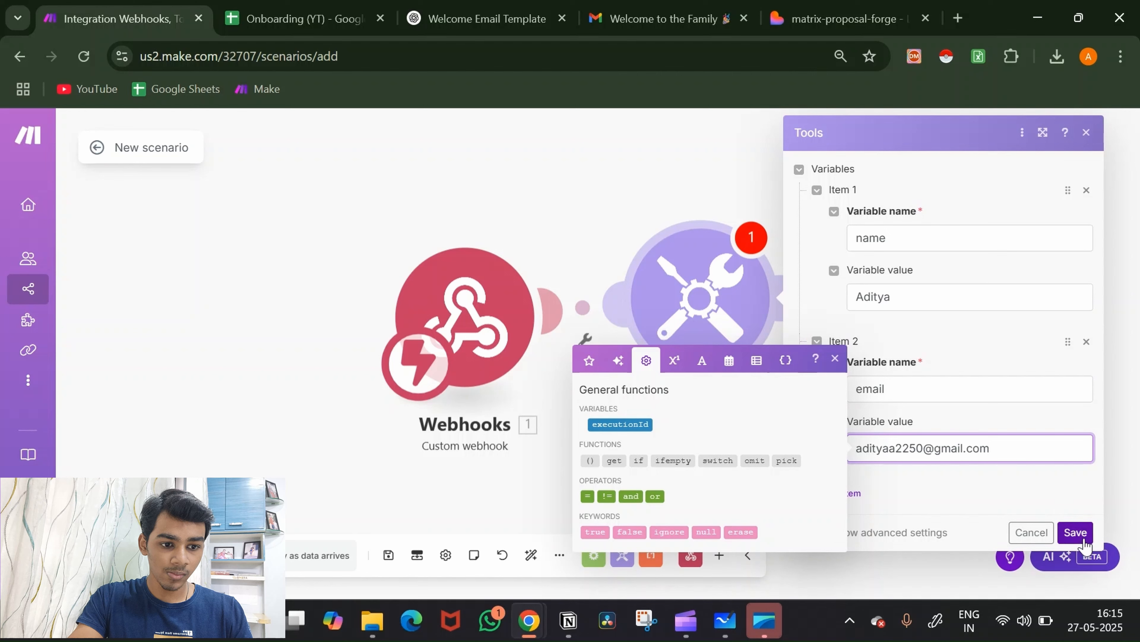
click(979, 495)
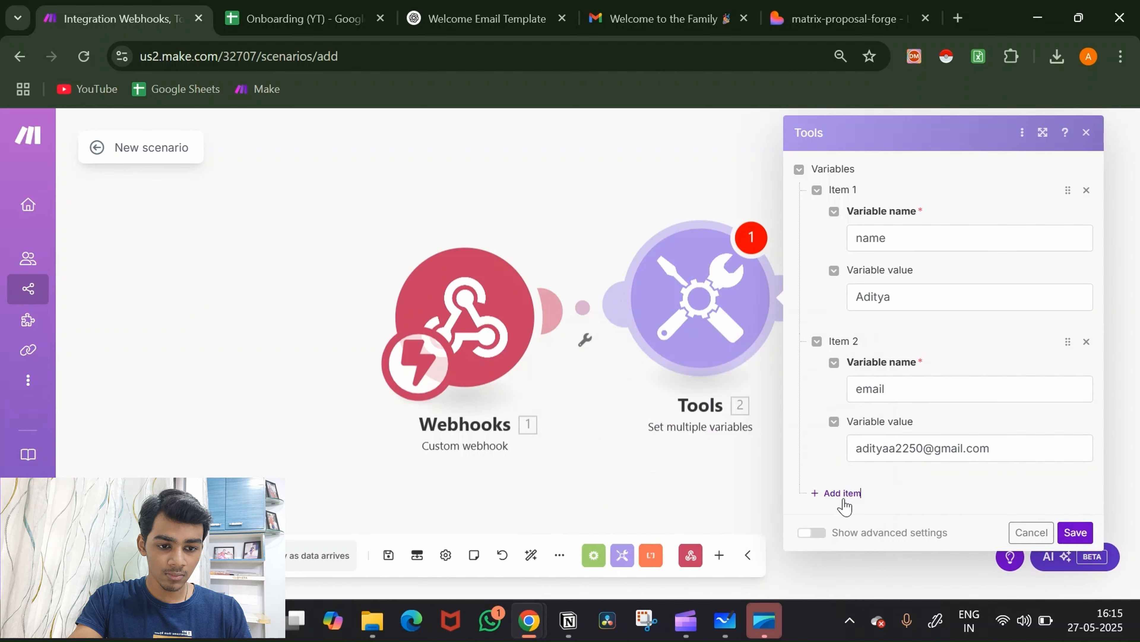
Step: Add a third variable item named 'problem'
click(842, 492)
scroll(942, 479, down, 3)
click(931, 433)
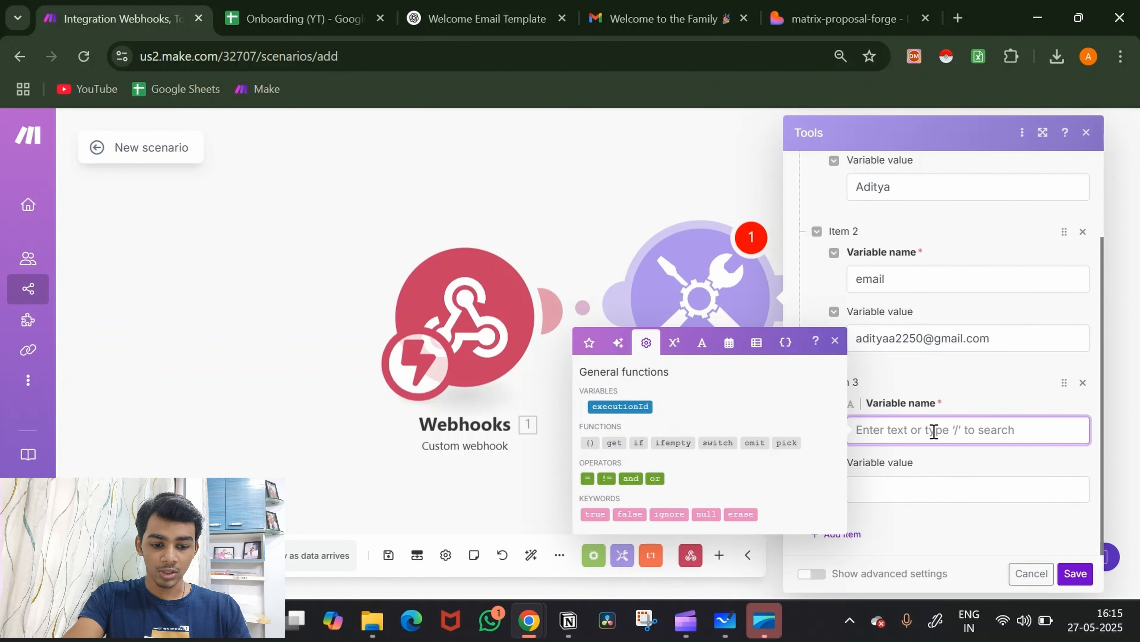
text(problem)
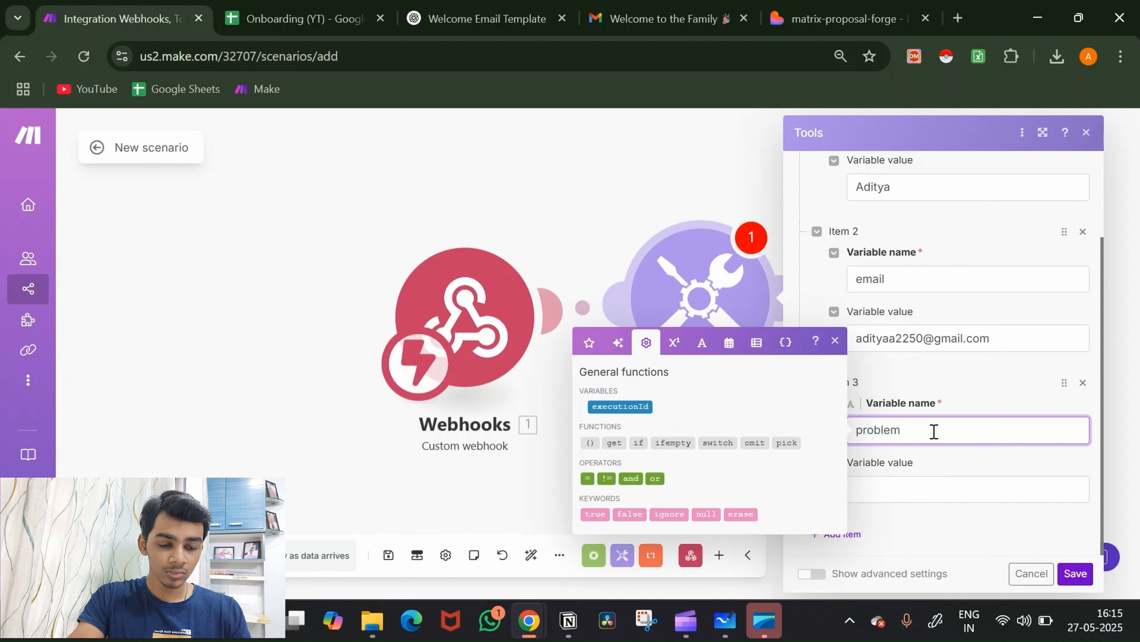
Step: Set problem's value: the client has no CRM, so leads are unorganized and their source unknown
click(907, 485)
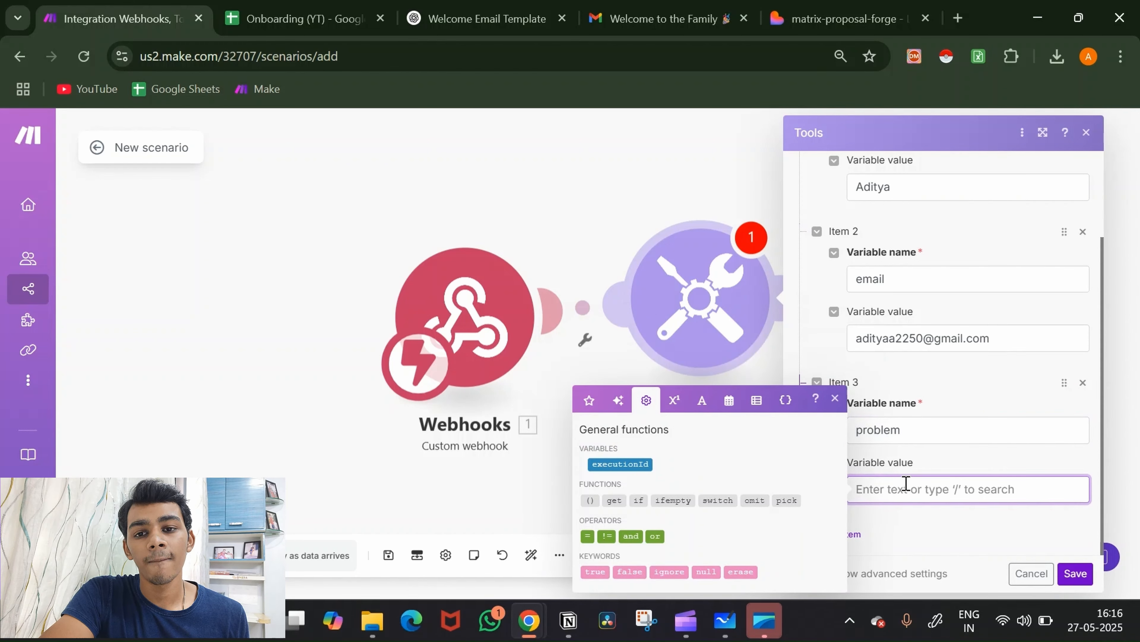
text(Thne)
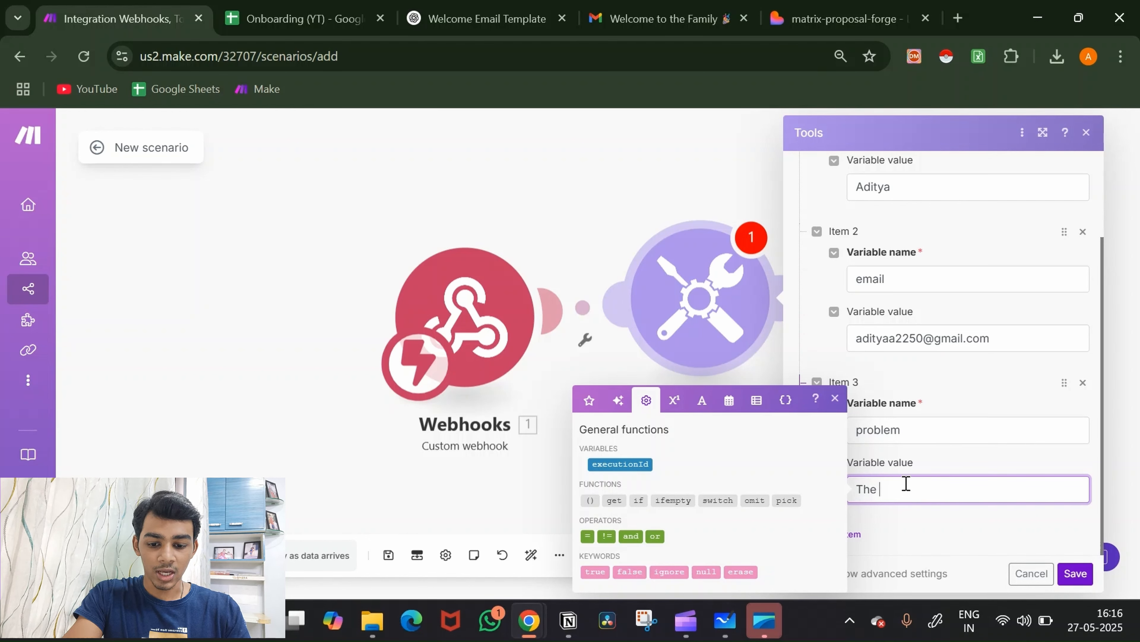
text(client doe)
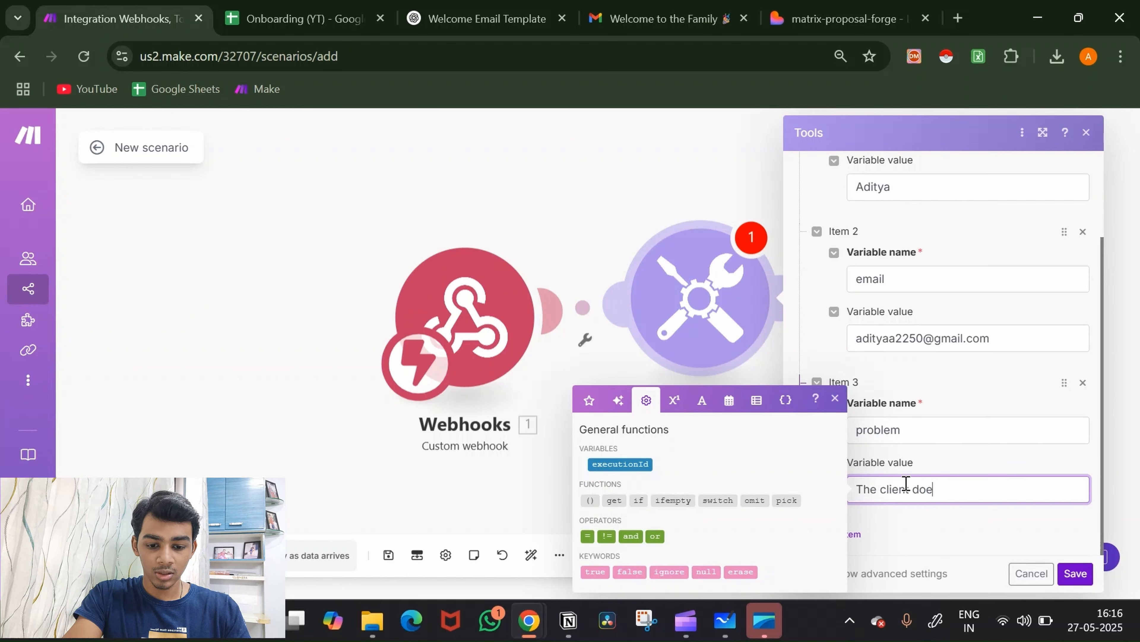
text(nt ahve)
key(BackSpace)
key(BackSpace)
key(BackSpace)
key(BackSpace)
key(BackSpace)
key(BackSpace)
key(BackSpace)
key(BackSpace)
key(BackSpace)
key(BackSpace)
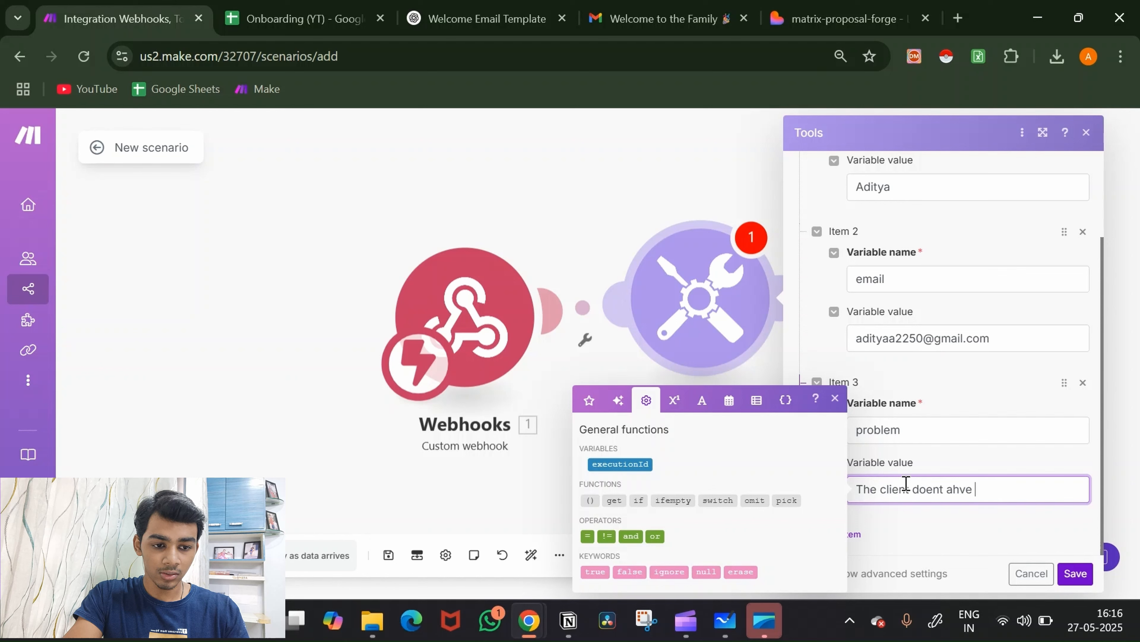
text(s)
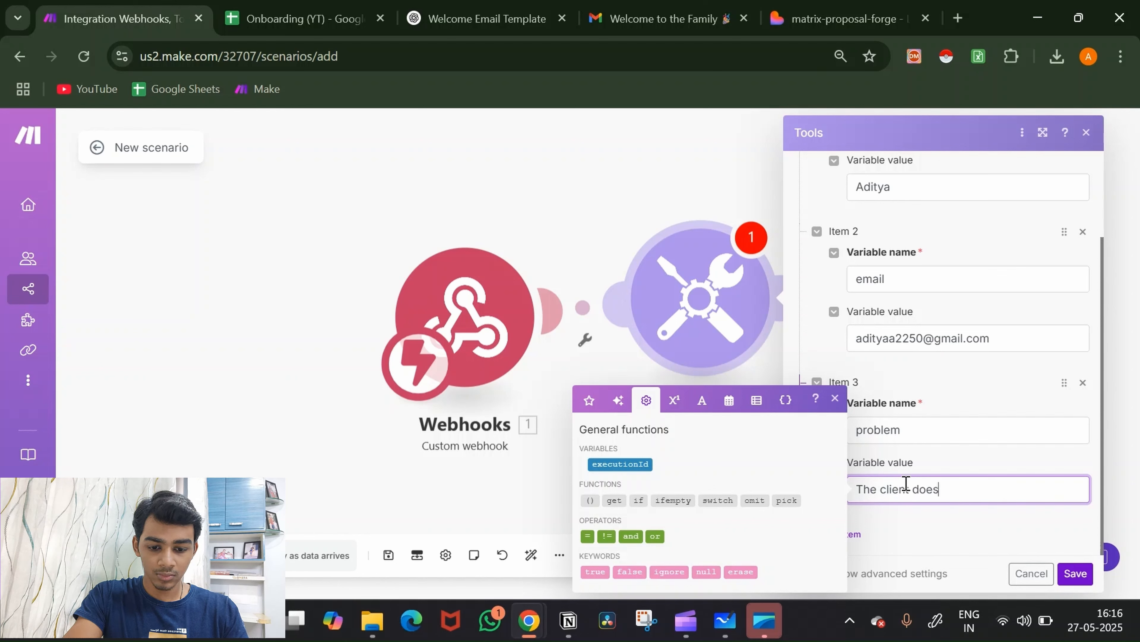
text(no ha)
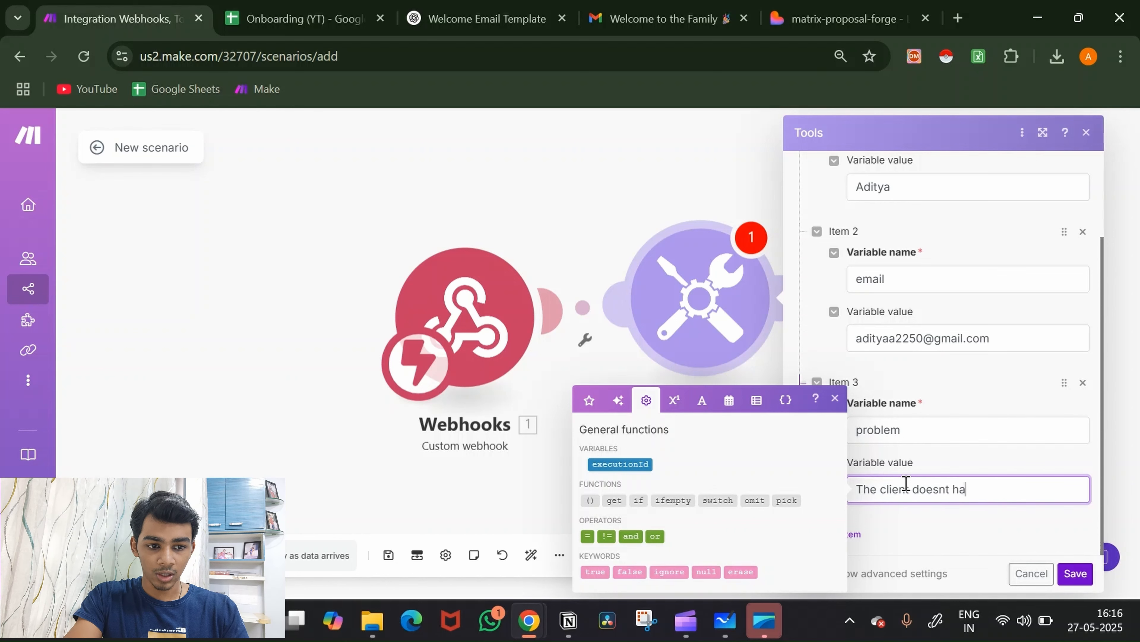
text(ve any)
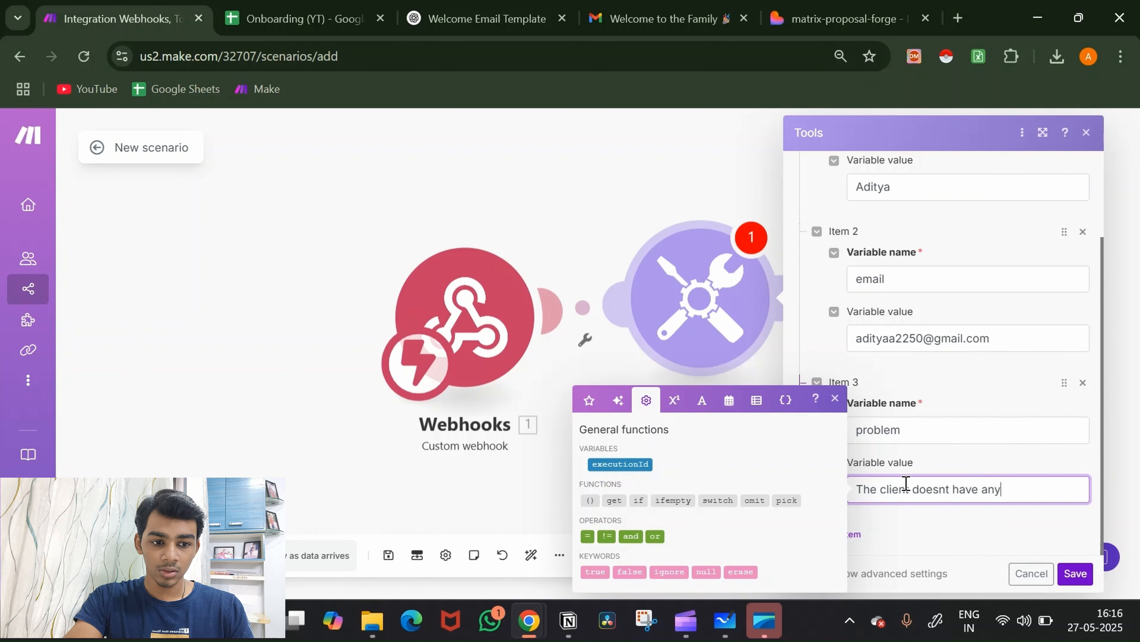
key(BackSpace)
text(CR)
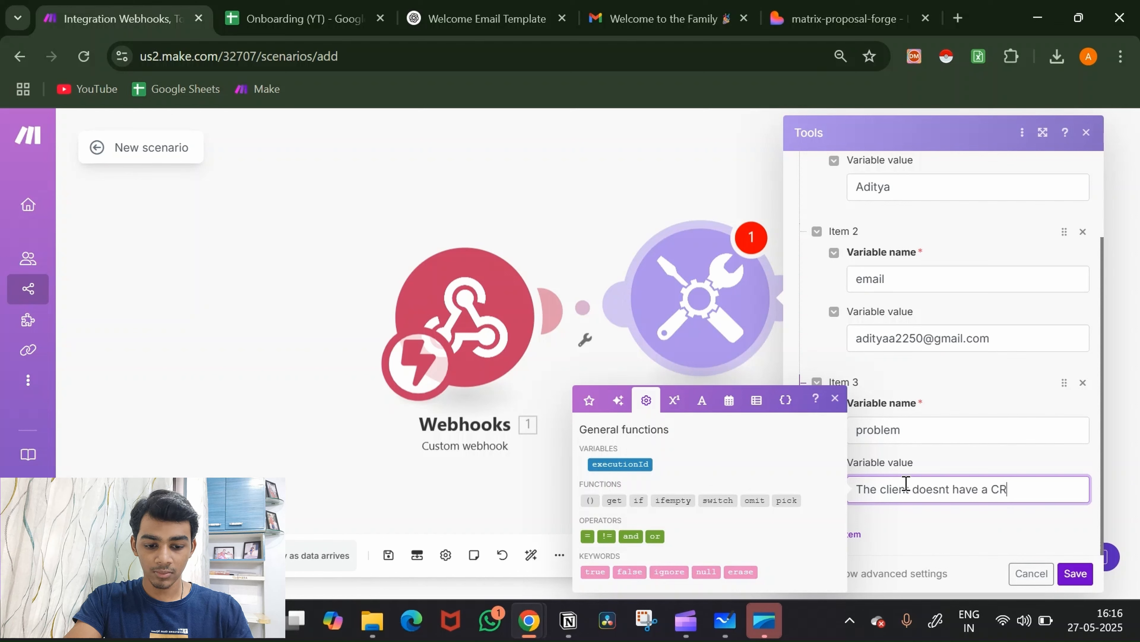
text(M so all the)
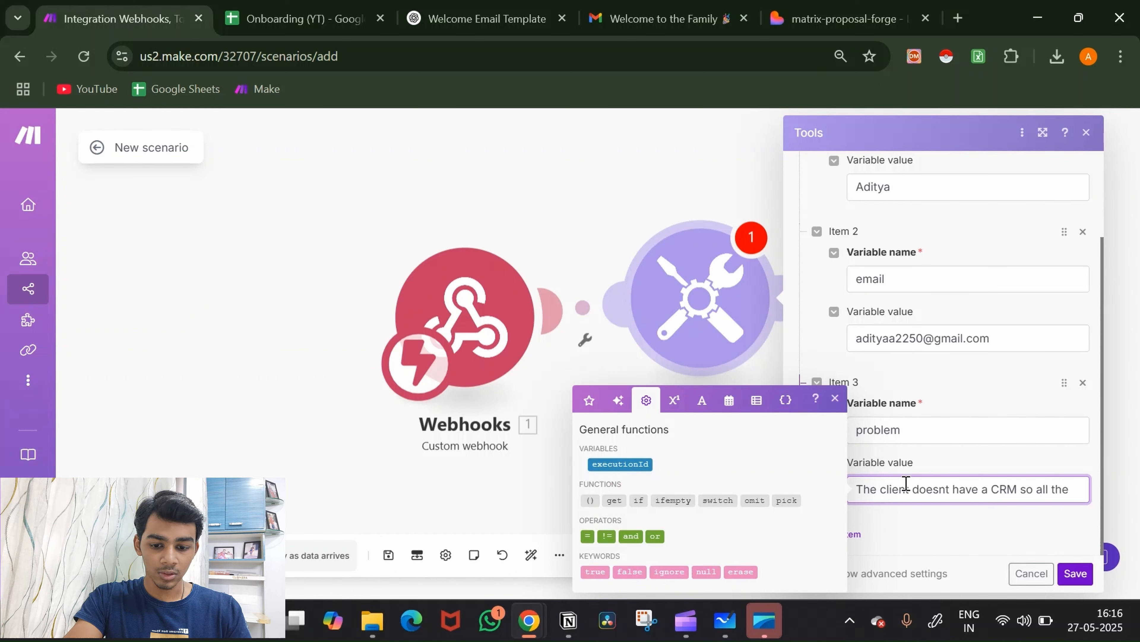
text( leads a)
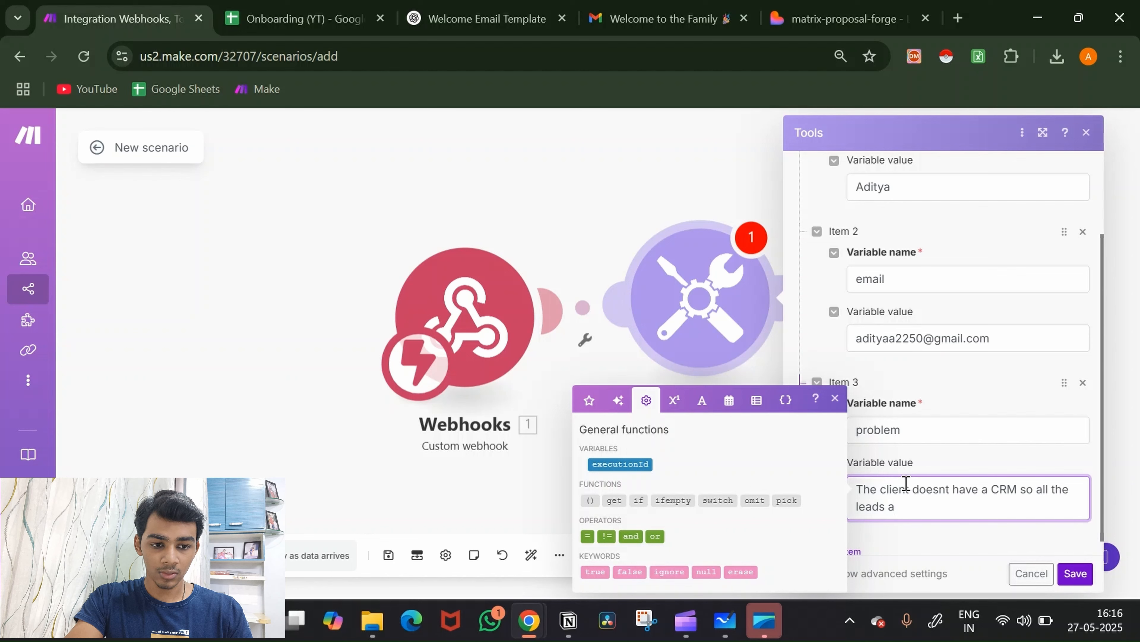
key(BackSpace)
key(BackSpace)
key(BackSpace)
key(BackSpace)
key(BackSpace)
key(BackSpace)
key(BackSpace)
key(BackSpace)
key(BackSpace)
key(BackSpace)
key(BackSpace)
key(BackSpace)
key(BackSpace)
key(BackSpace)
key(BackSpace)
key(BackSpace)
key(BackSpace)
key(BackSpace)
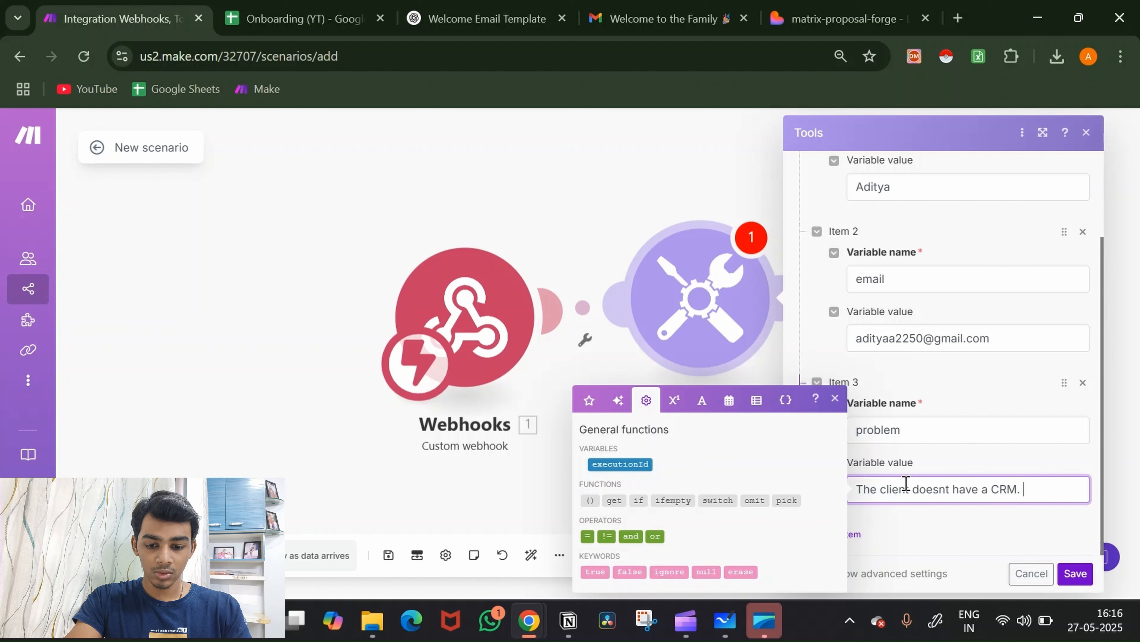
text(So t)
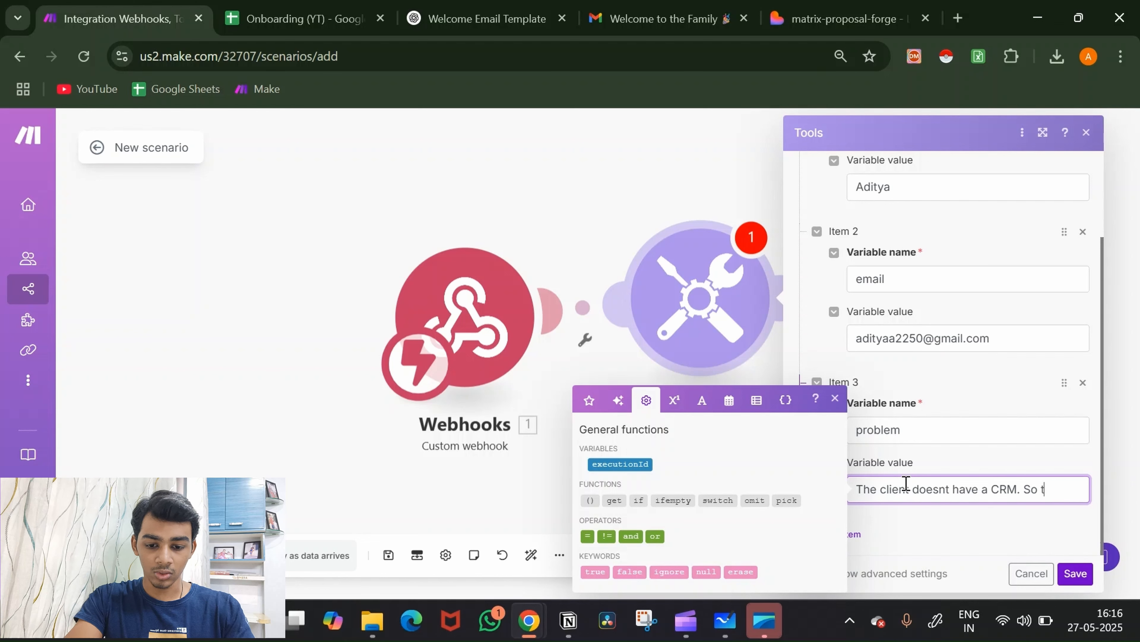
text(here is )
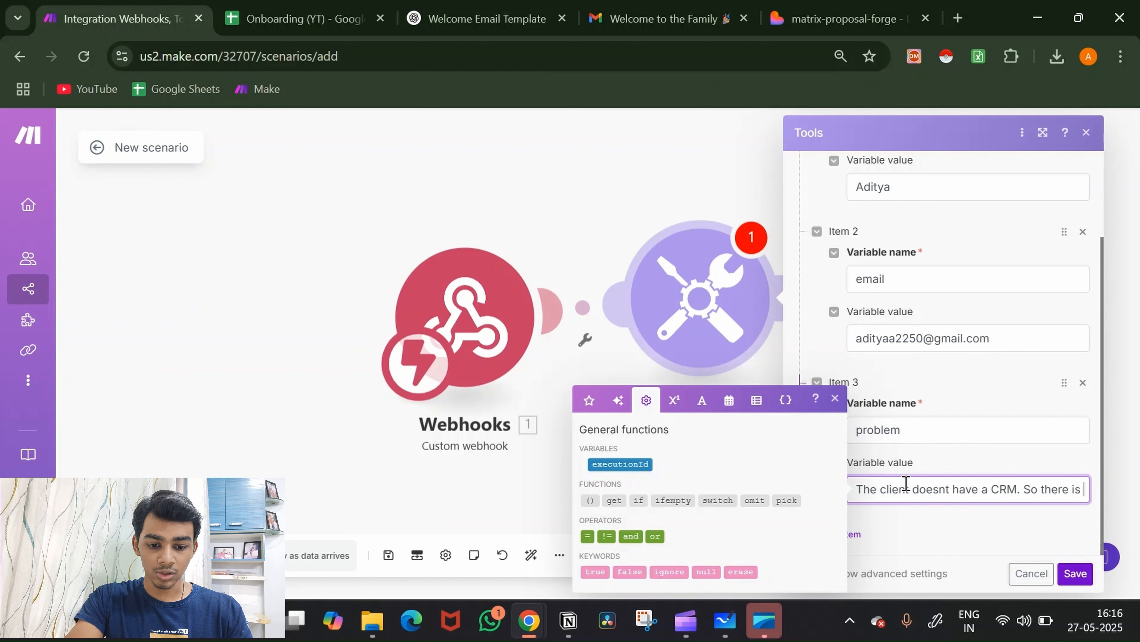
text(no way that t)
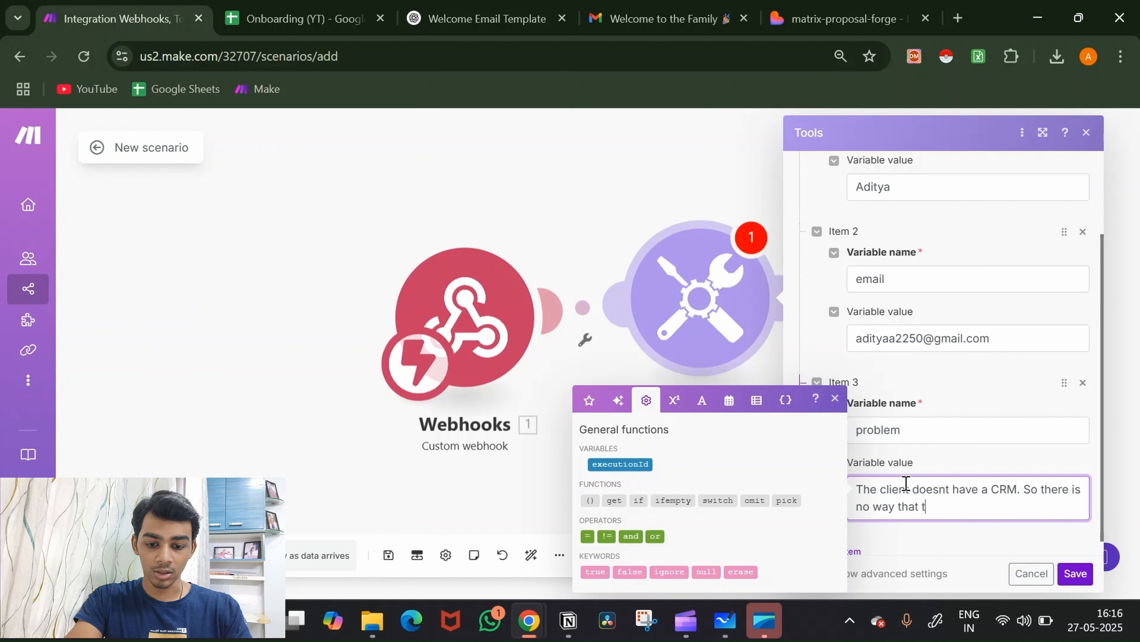
text(he leads are orha)
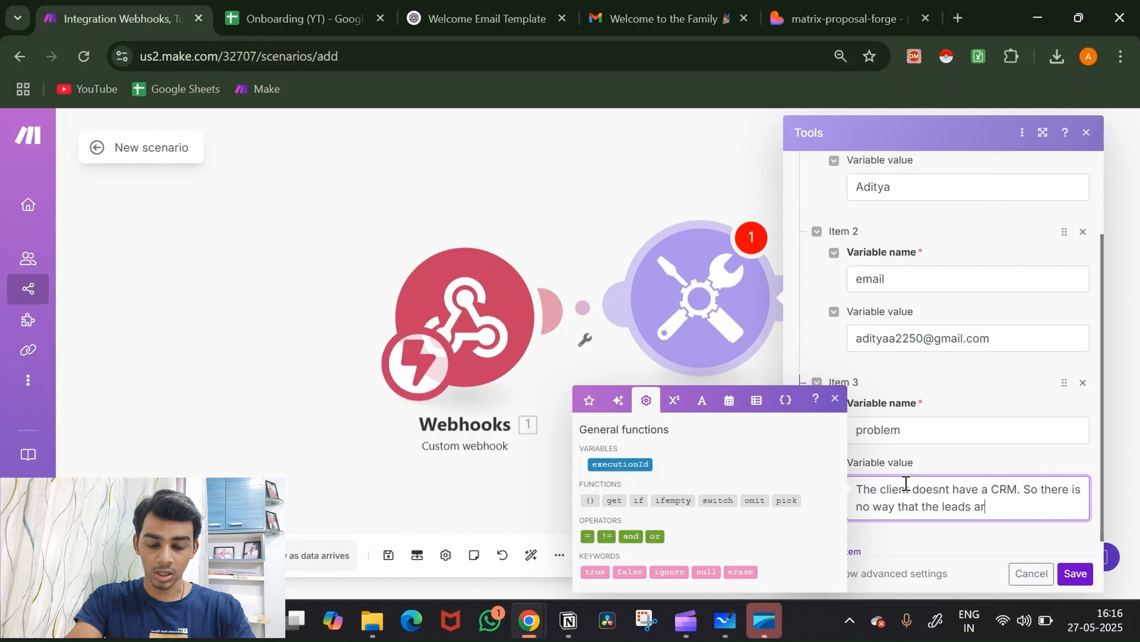
key(BackSpace)
key(BackSpace)
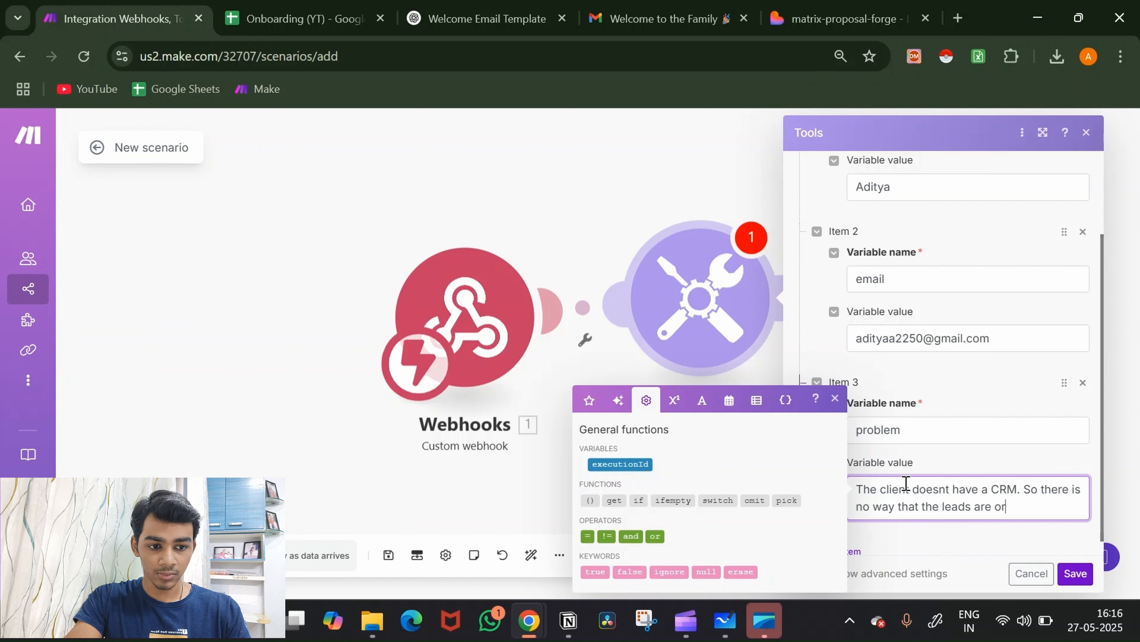
text(gainized a)
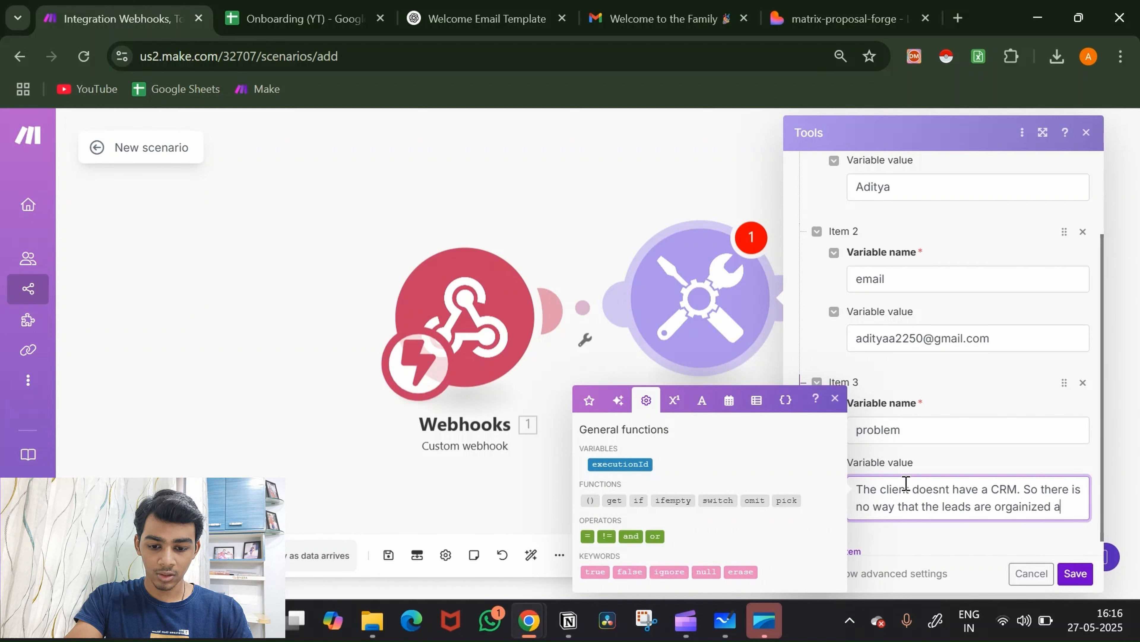
text(nd so the clien)
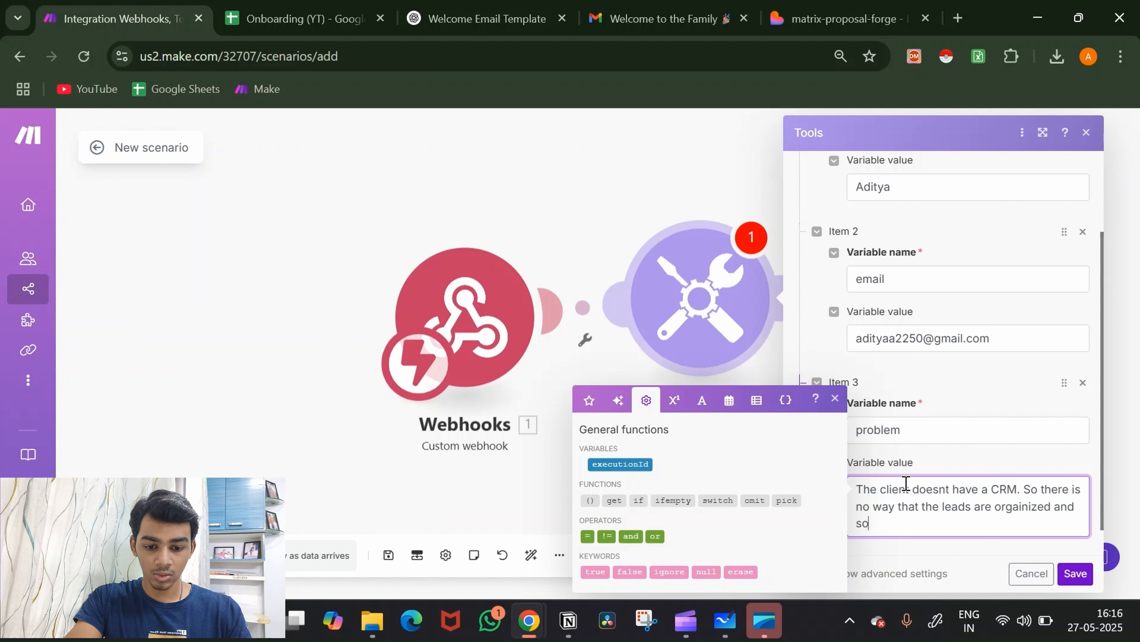
text(t ha)
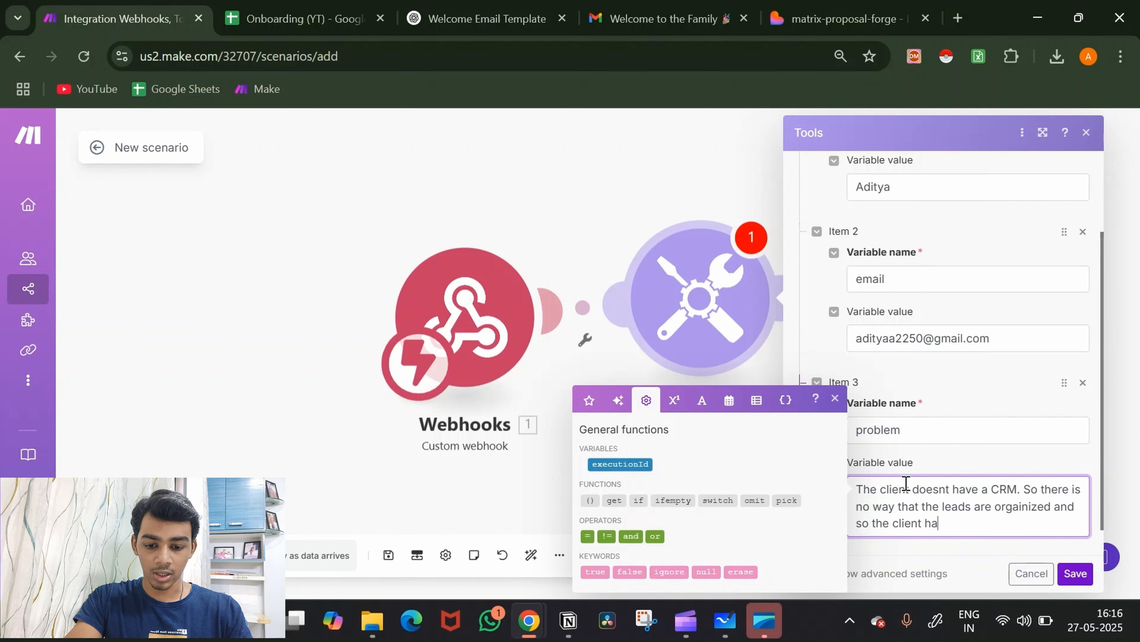
text(s no )
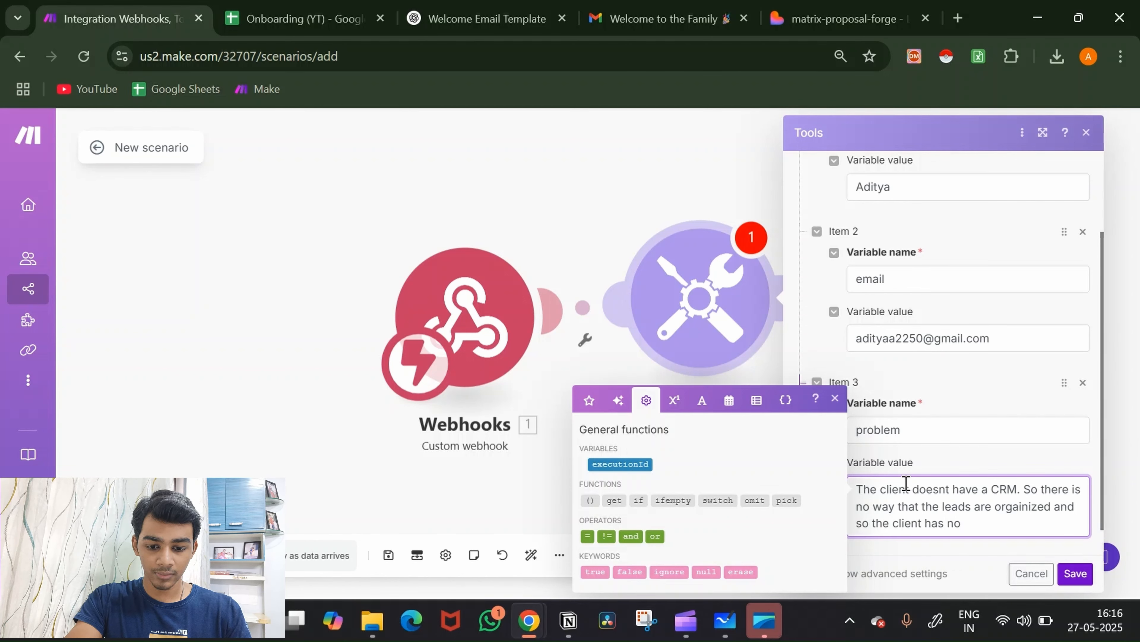
text(idea wh)
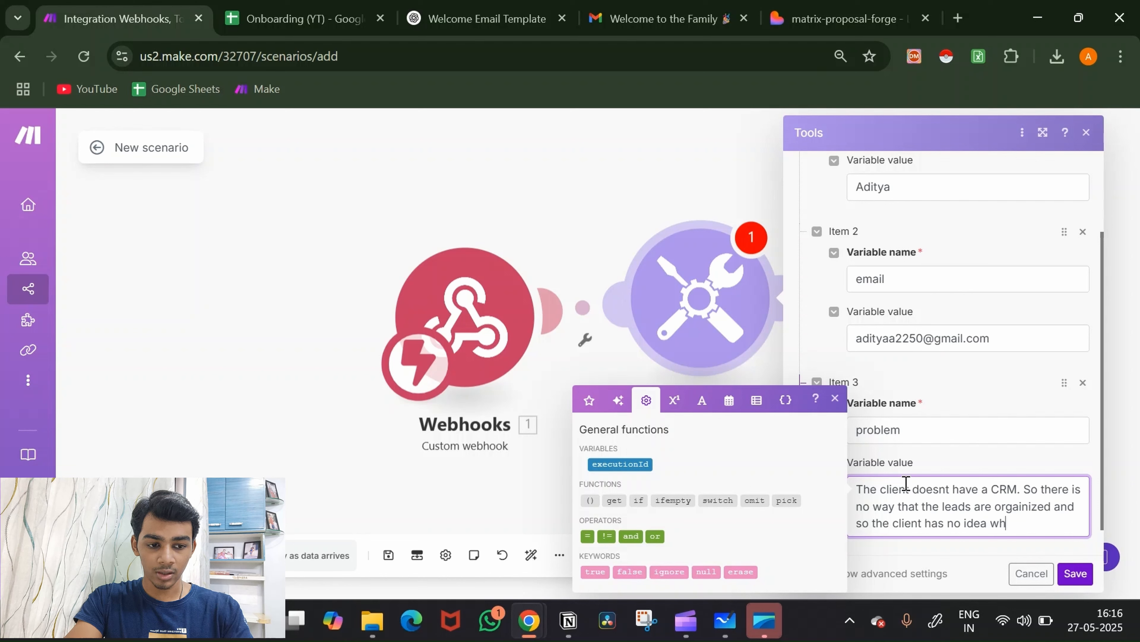
text(ere the le)
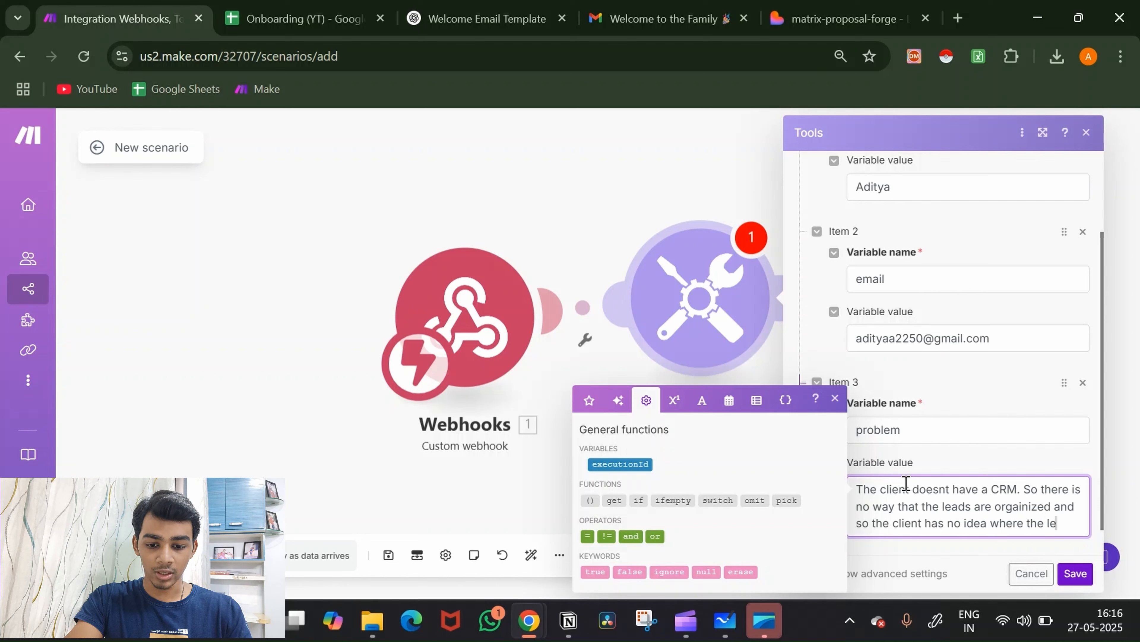
text(ads are co)
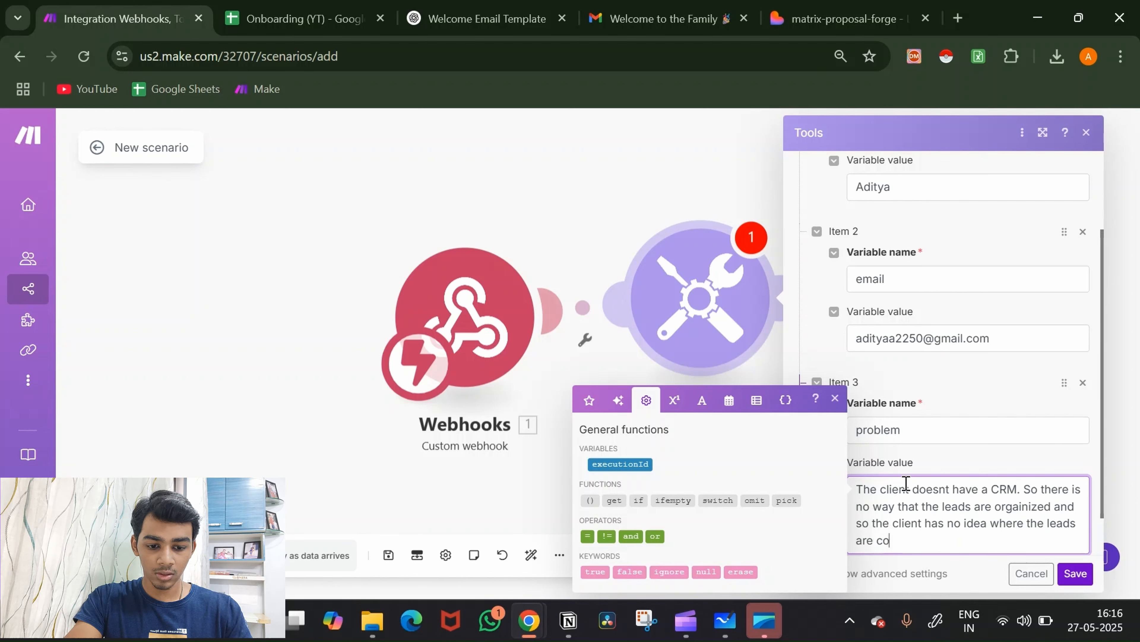
text(ming from)
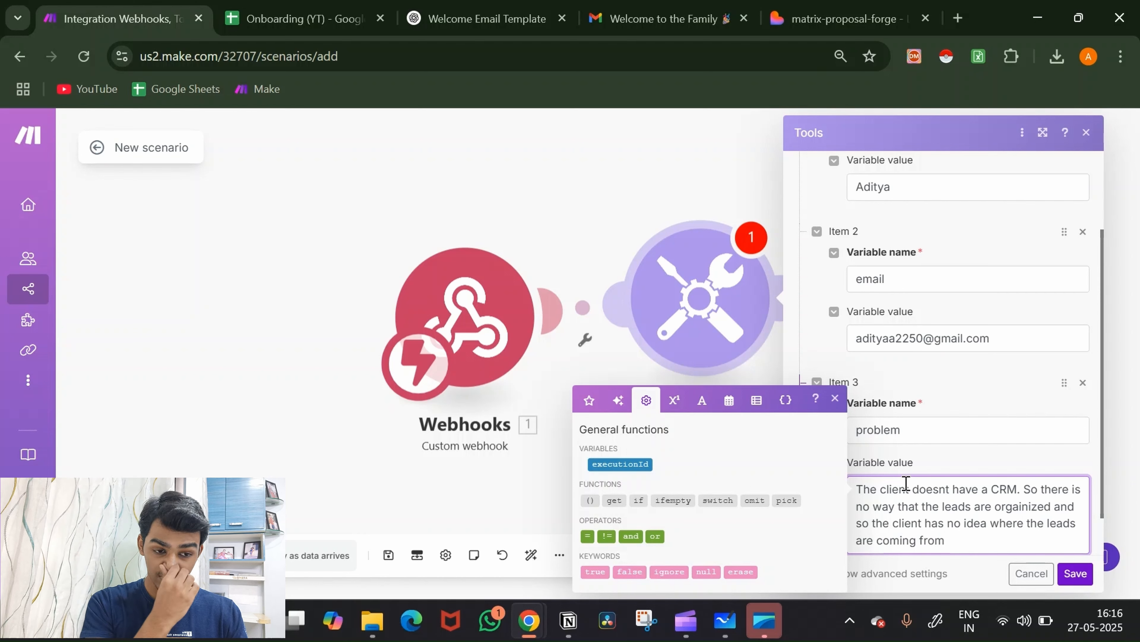
scroll(985, 515, down, 1)
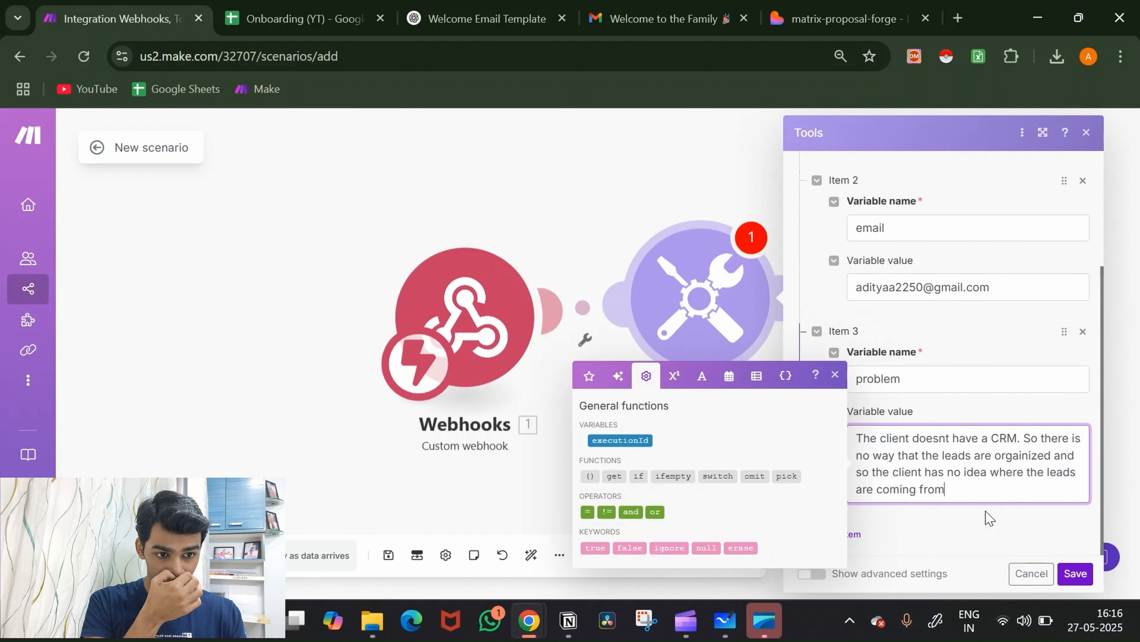
click(969, 518)
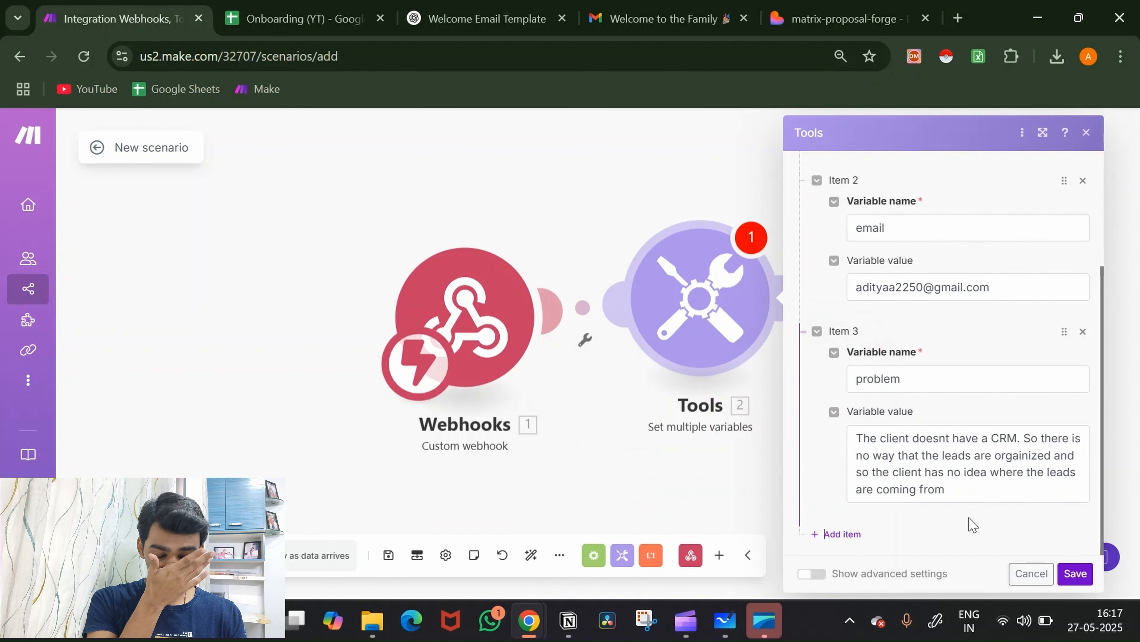
Step: Add a fourth variable item named 'solution'
click(852, 536)
click(940, 424)
text(soluti)
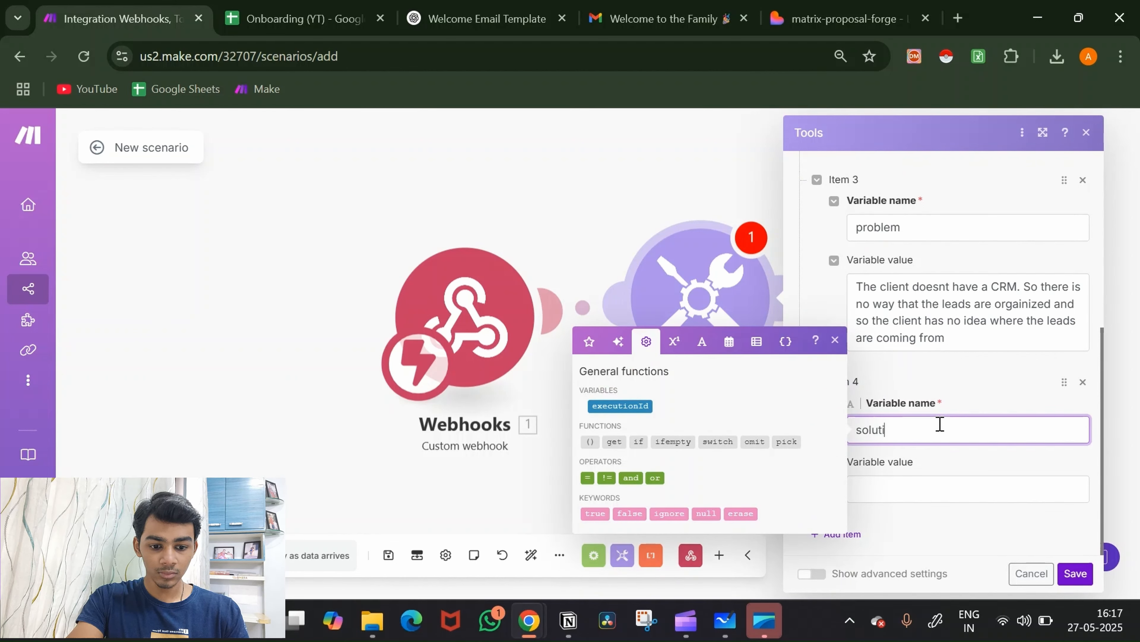
text(on)
Step: Start solution's value: create a form using Make, taking all the data from the form and entering it
click(917, 497)
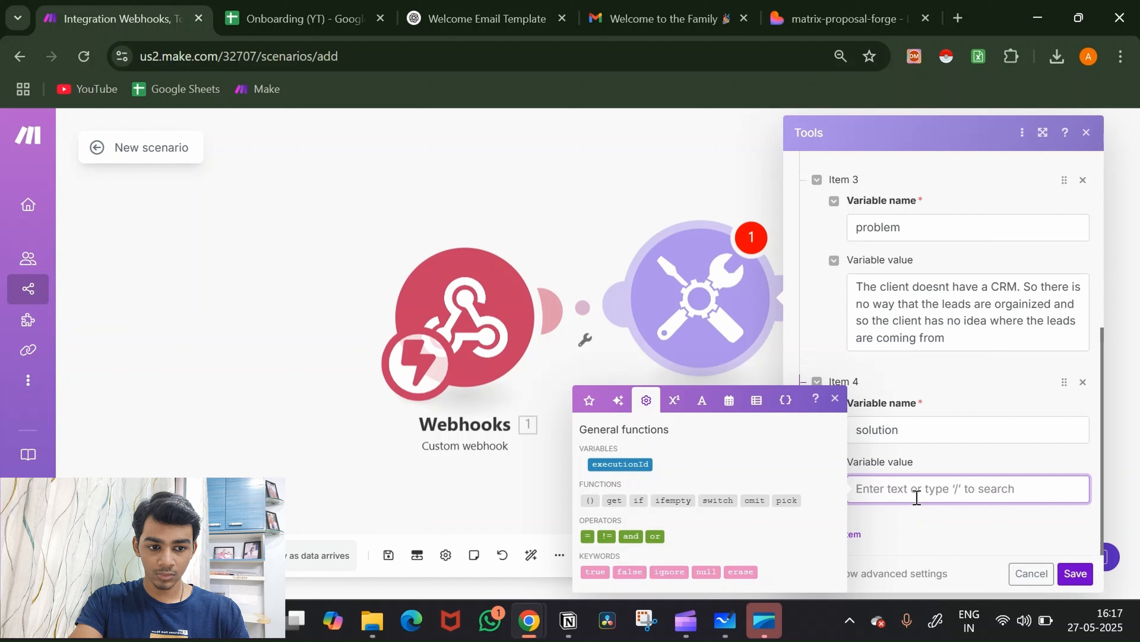
text(Bui)
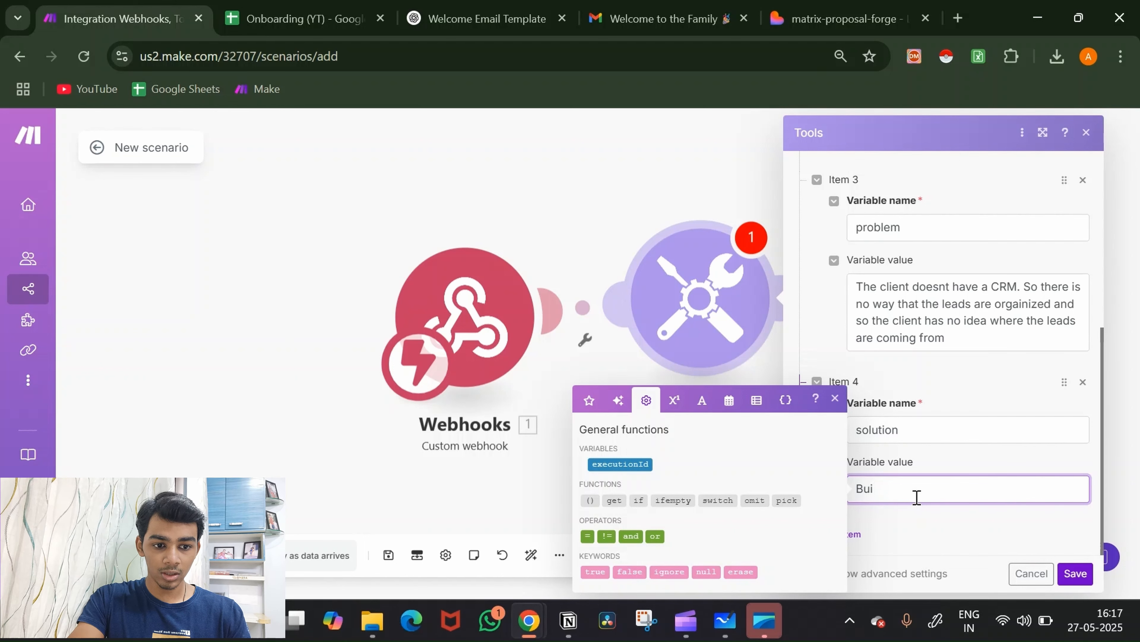
text(ld)
key(ctrl+a)
key(BackSpace)
text(C)
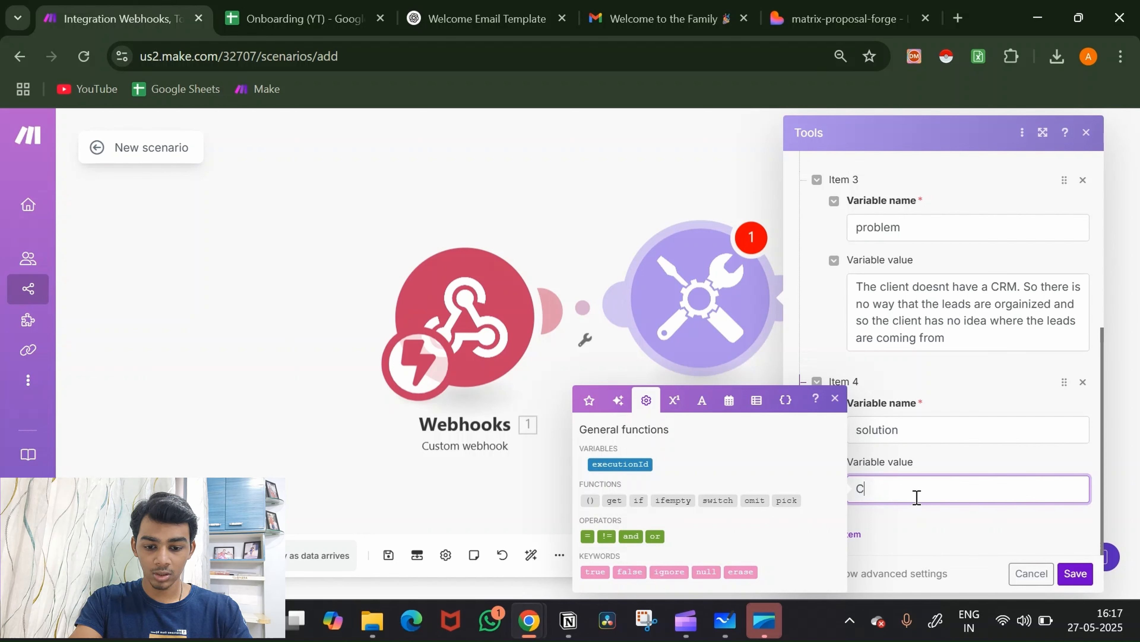
text(reate a form )
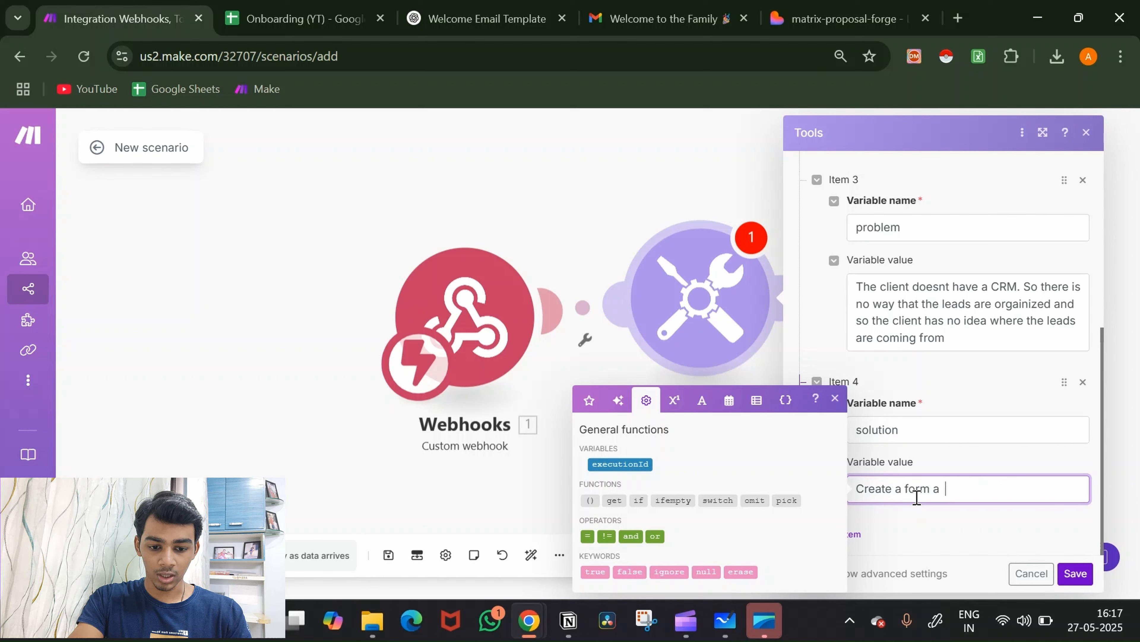
text(a)
key(BackSpace)
text(using ma)
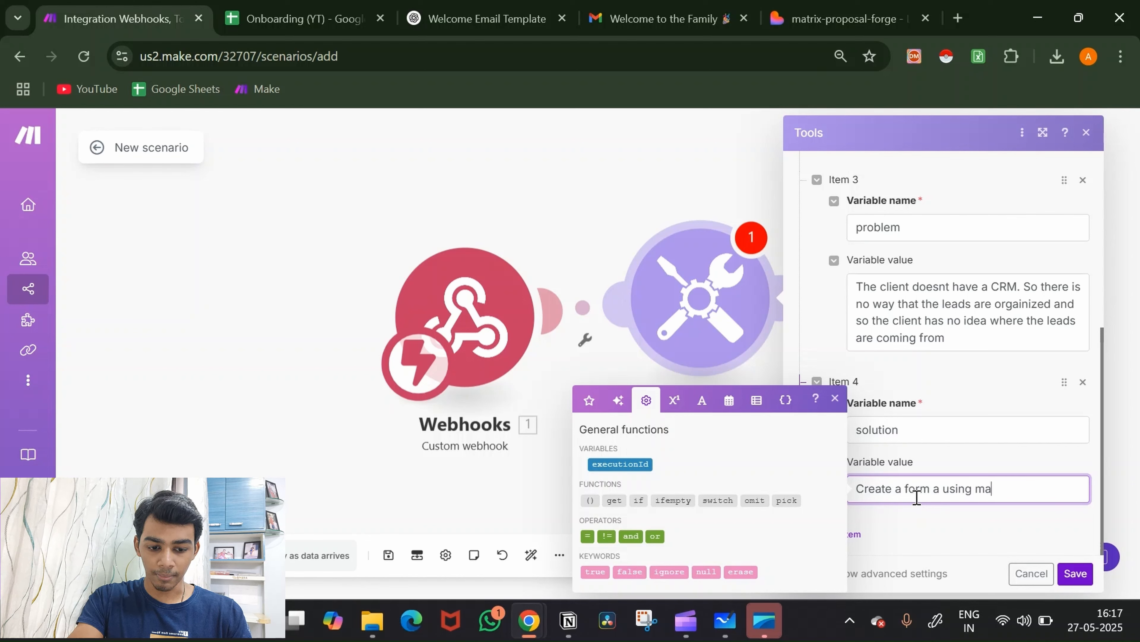
text(ke we)
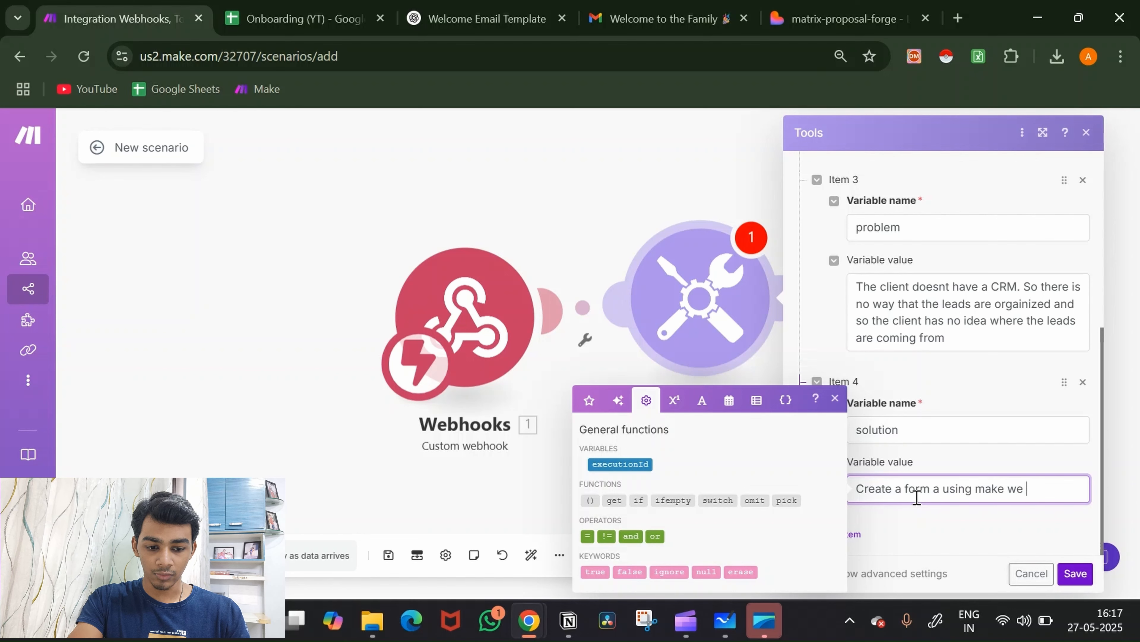
text('ll)
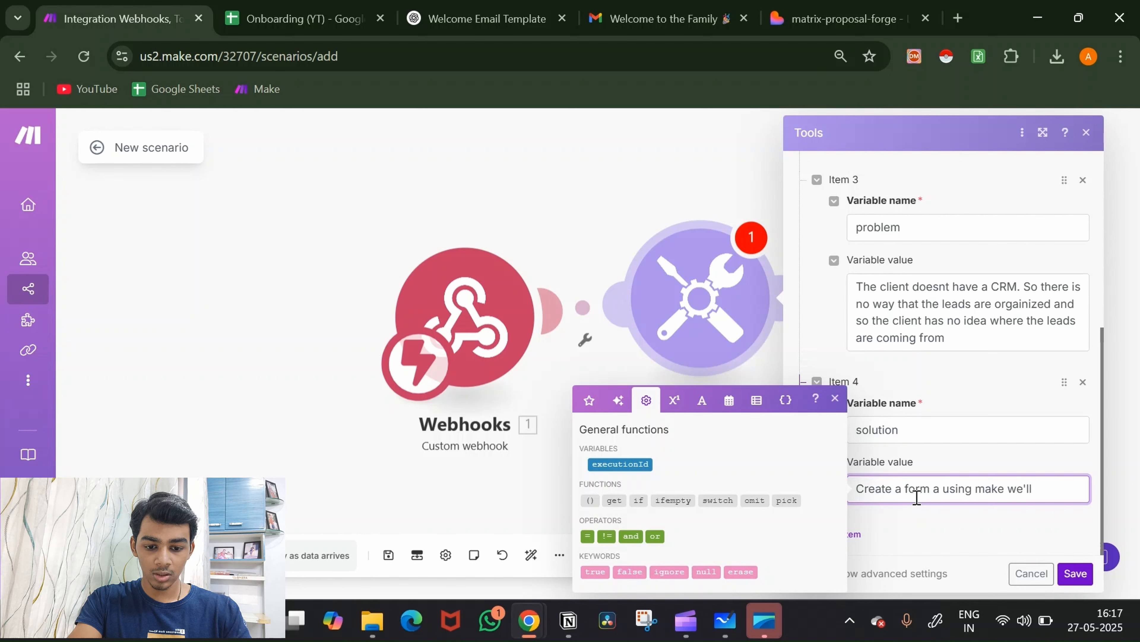
text( tak all the days)
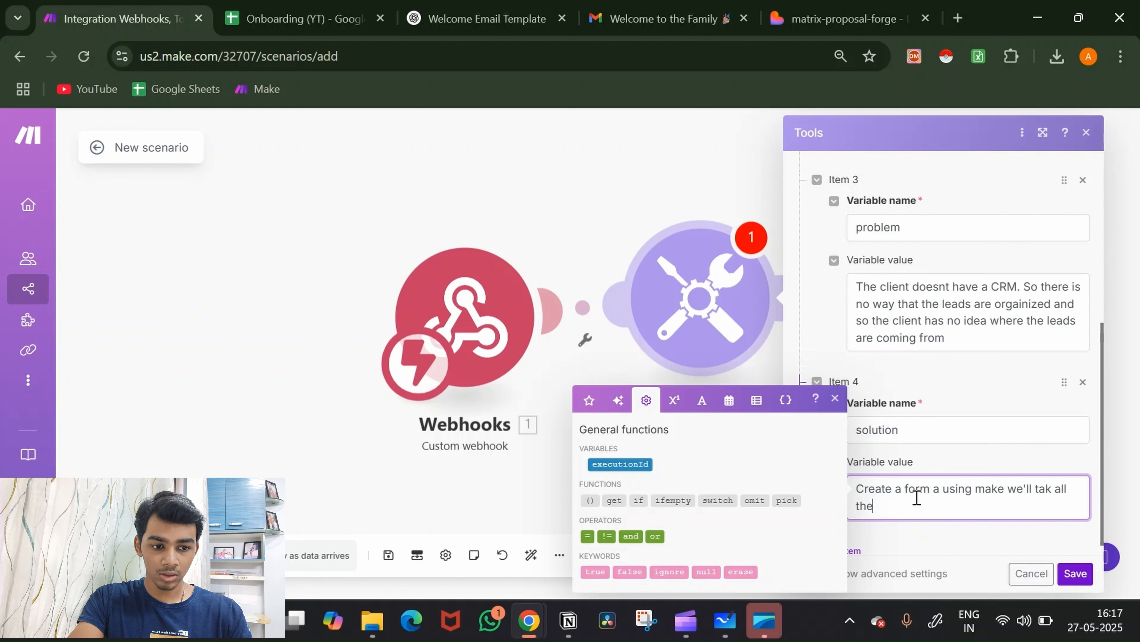
key(BackSpace)
key(BackSpace)
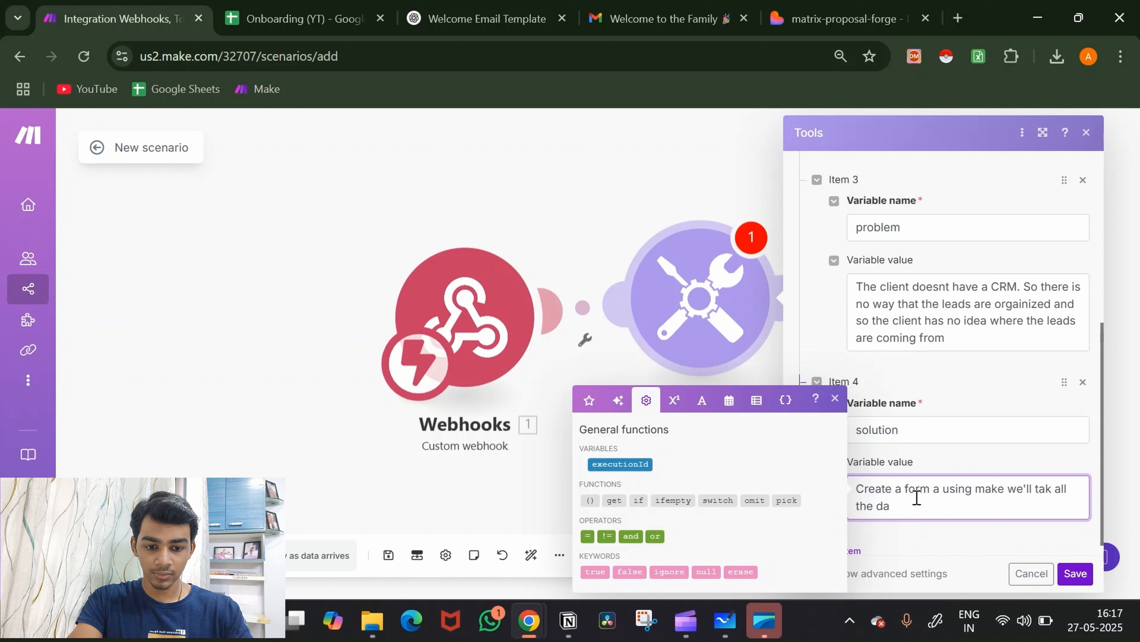
text(ta from the)
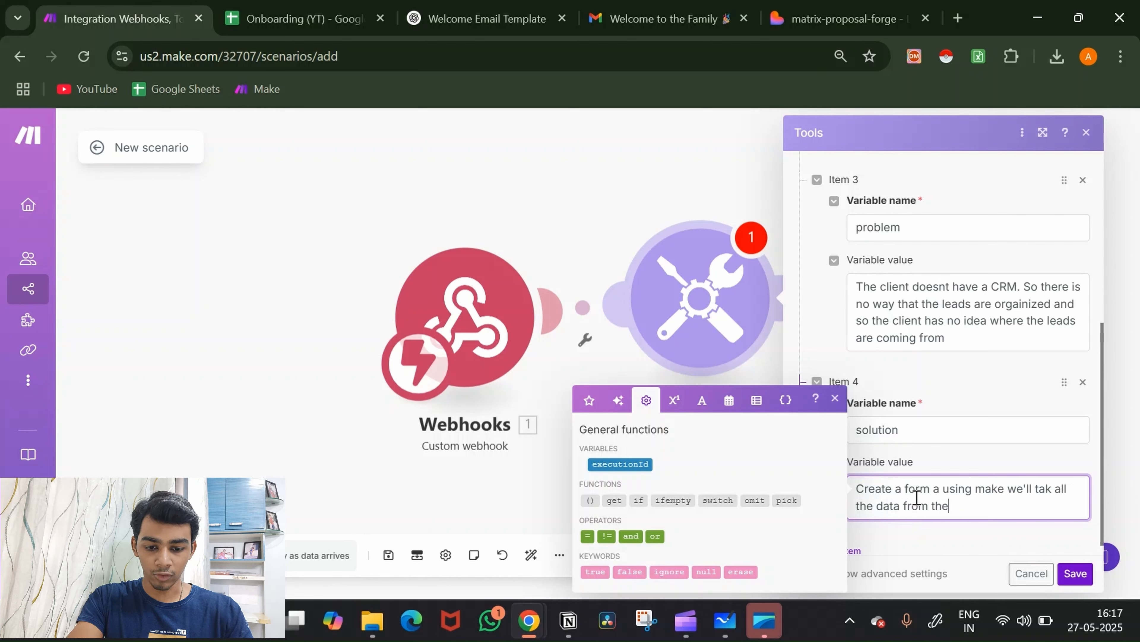
text( forma nd ene)
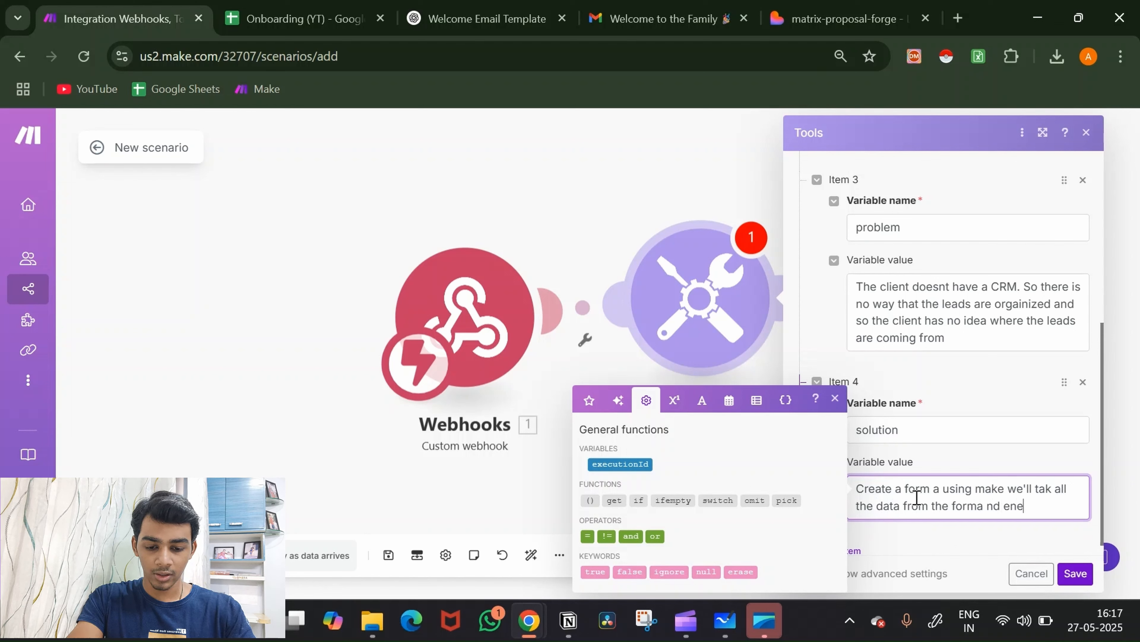
text(tr)
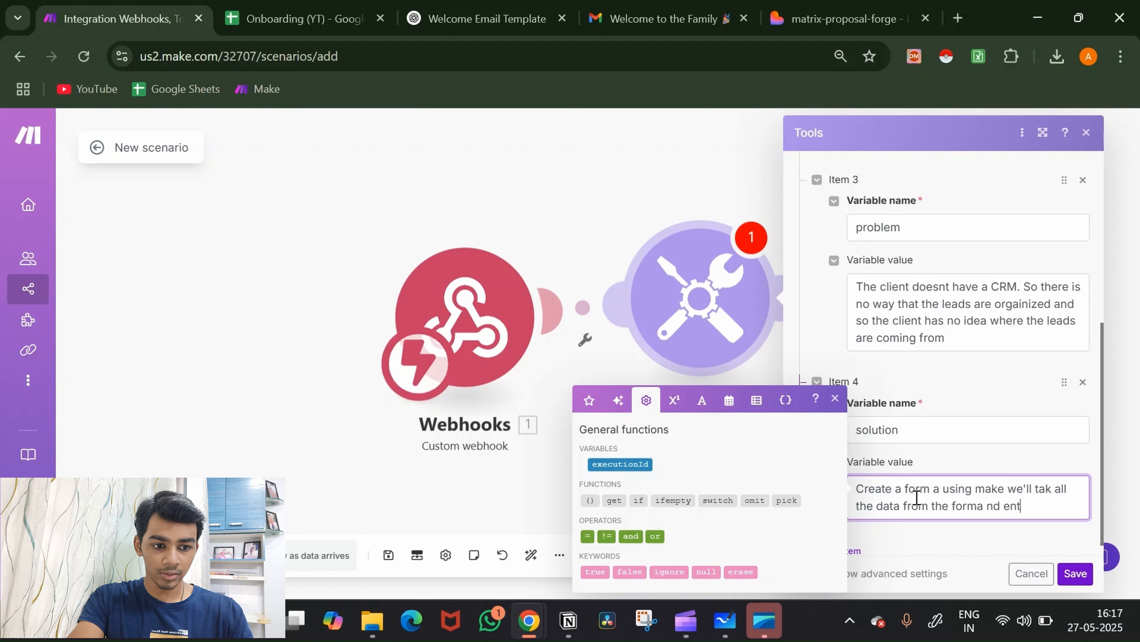
key(BackSpace)
text(ter)
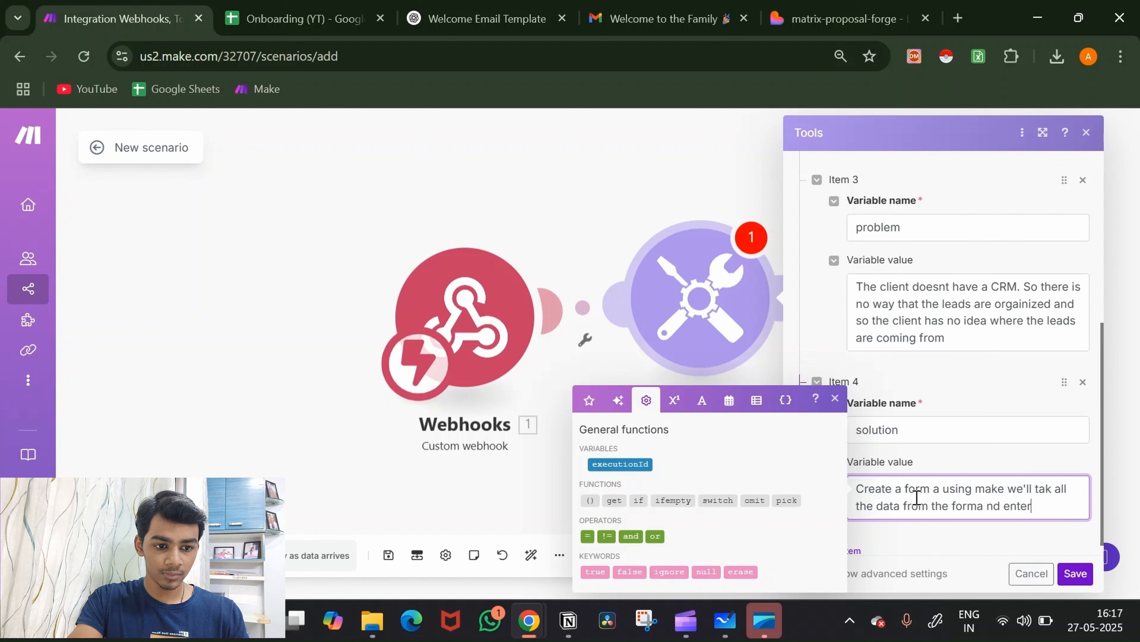
click(980, 506)
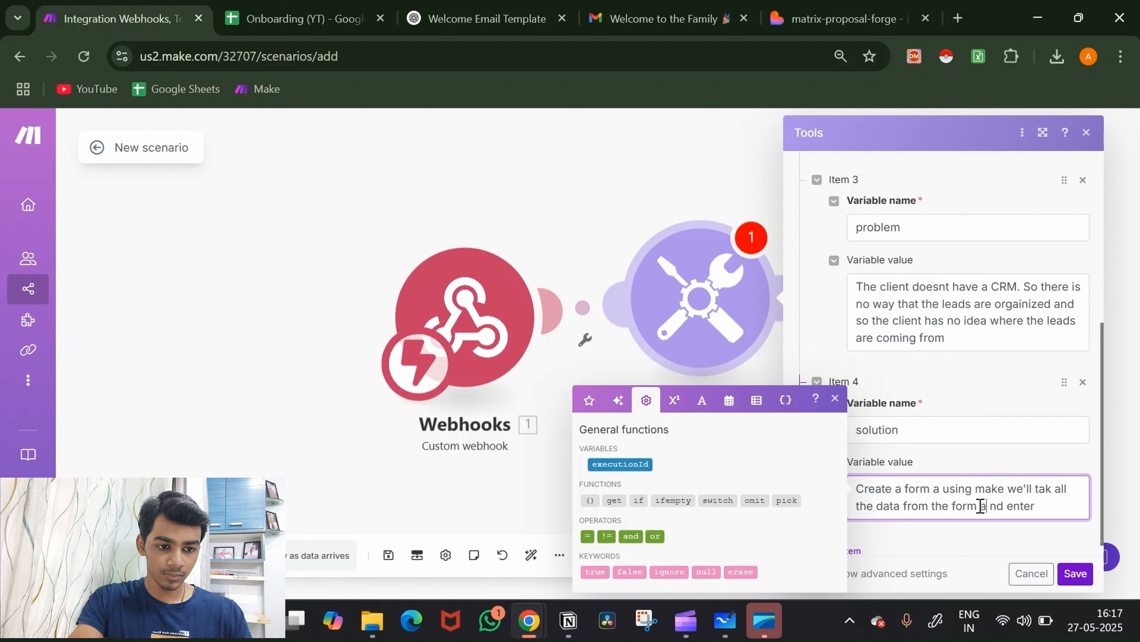
key(BackSpace)
key(End)
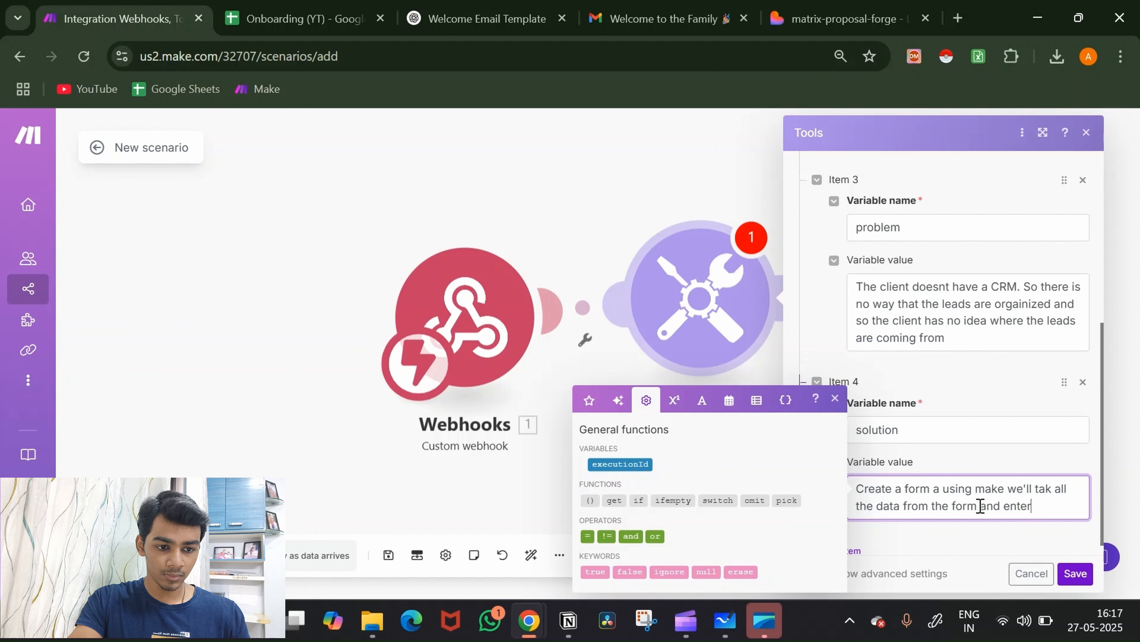
Step: Continue solution's value: into a CRM, with the form also asking how they heard
text(them into)
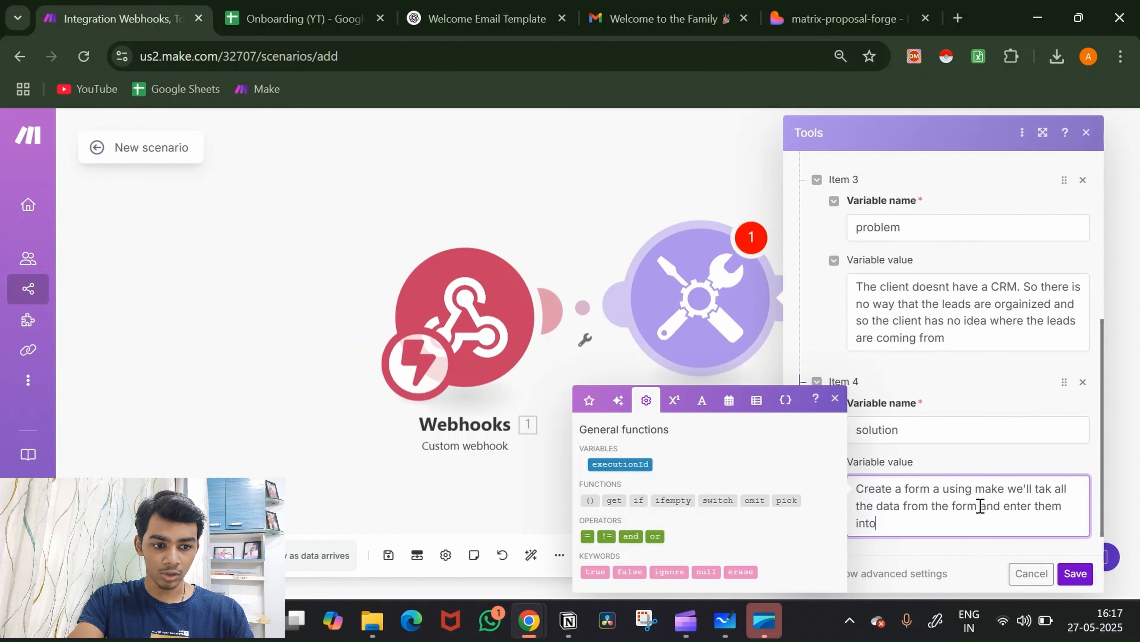
text( a C)
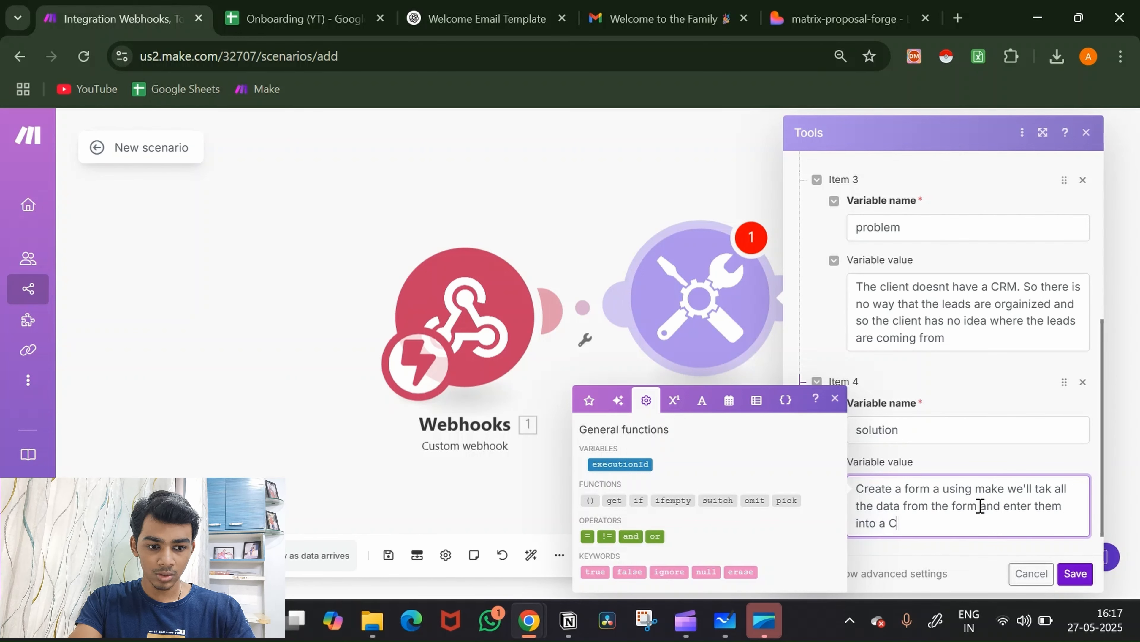
text(RM)
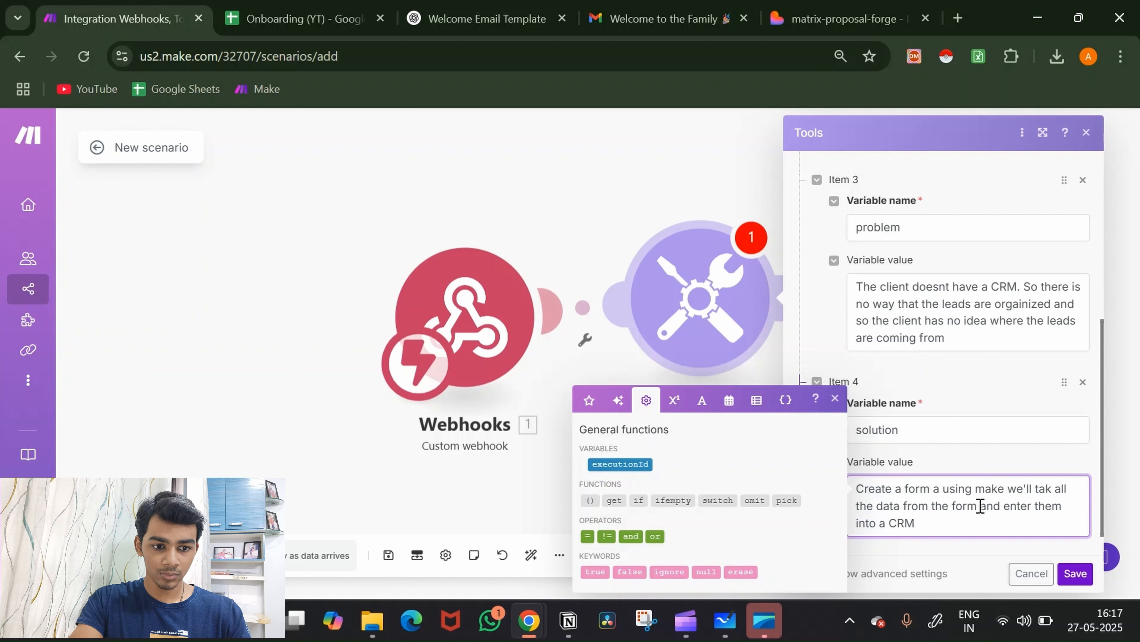
text(. inth)
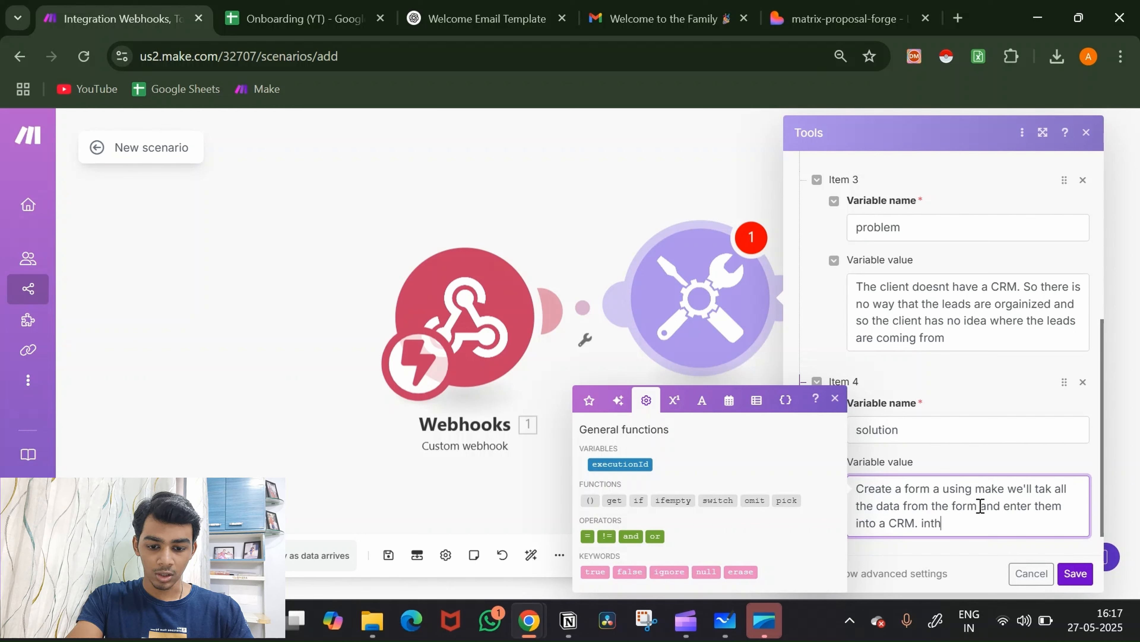
text(r for)
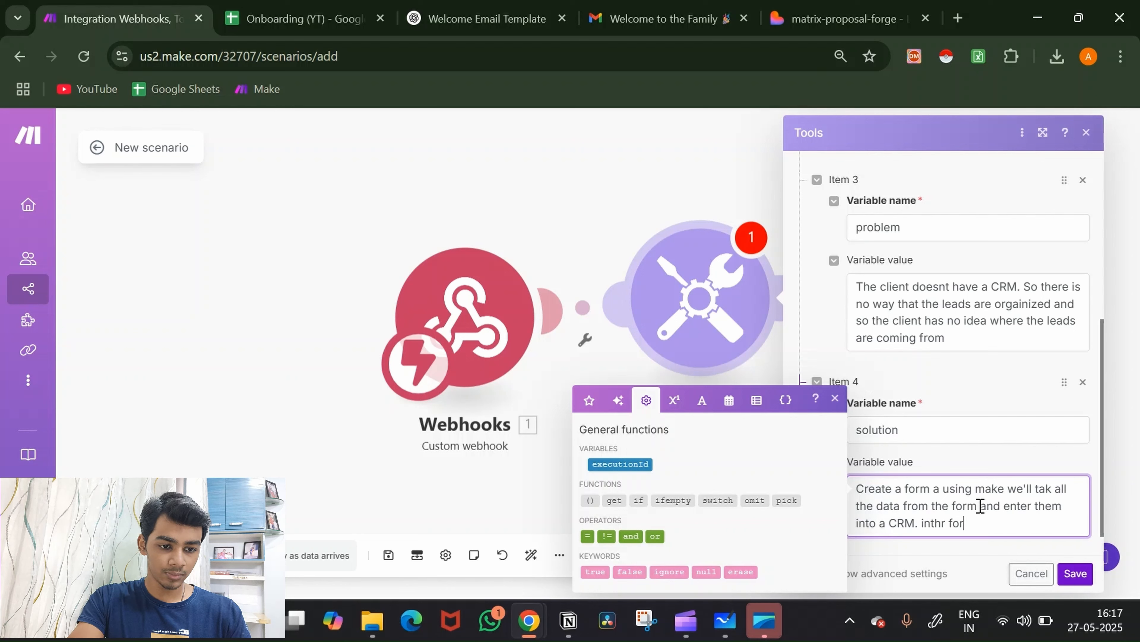
key(BackSpace)
key(BackSpace)
key(BackSpace)
key(BackSpace)
key(BackSpace)
key(BackSpace)
key(BackSpace)
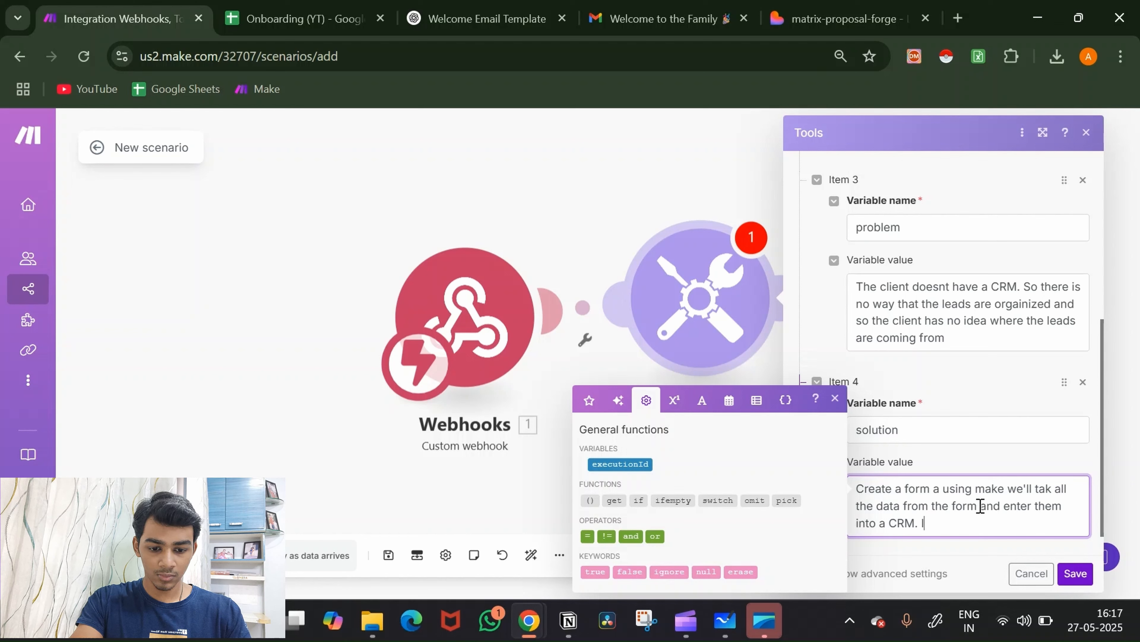
text(the for)
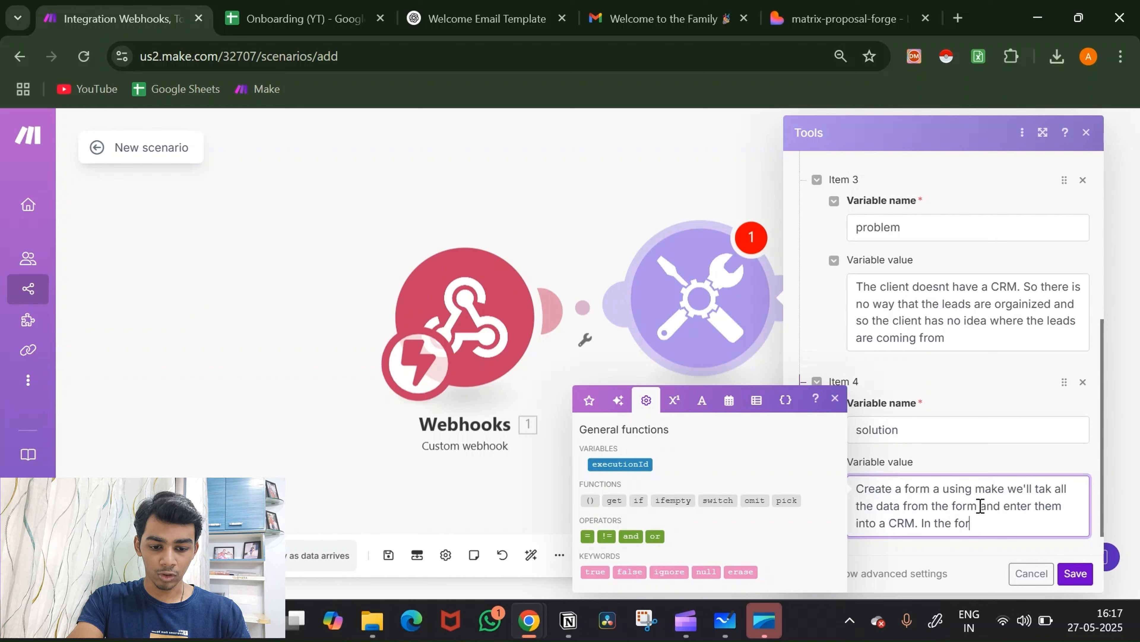
text(m we'll )
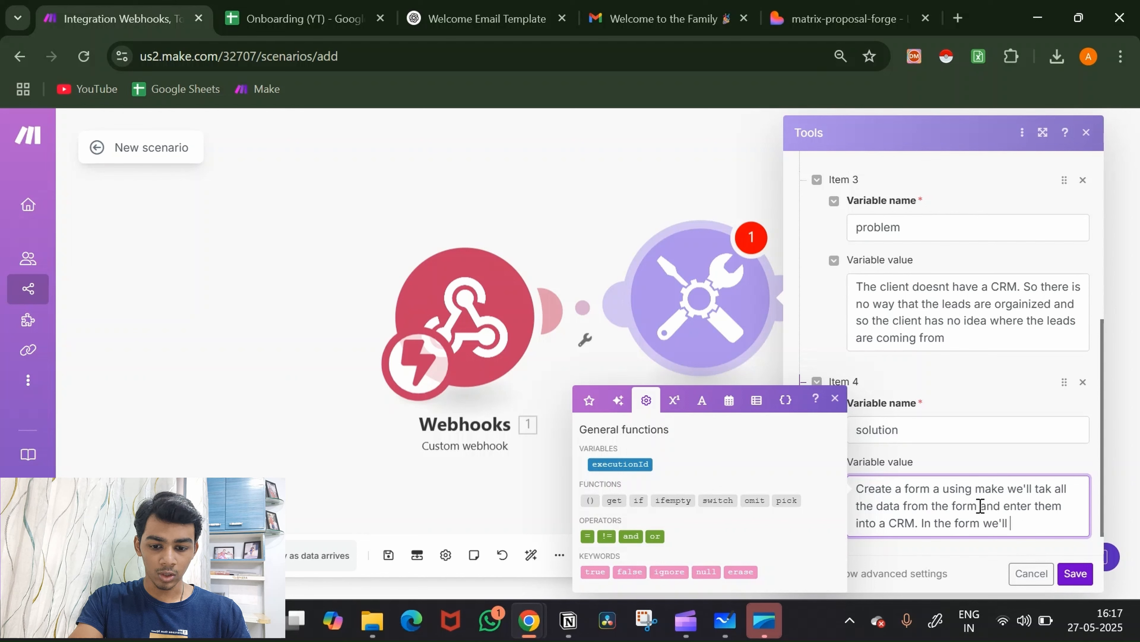
text(as)
text(so a)
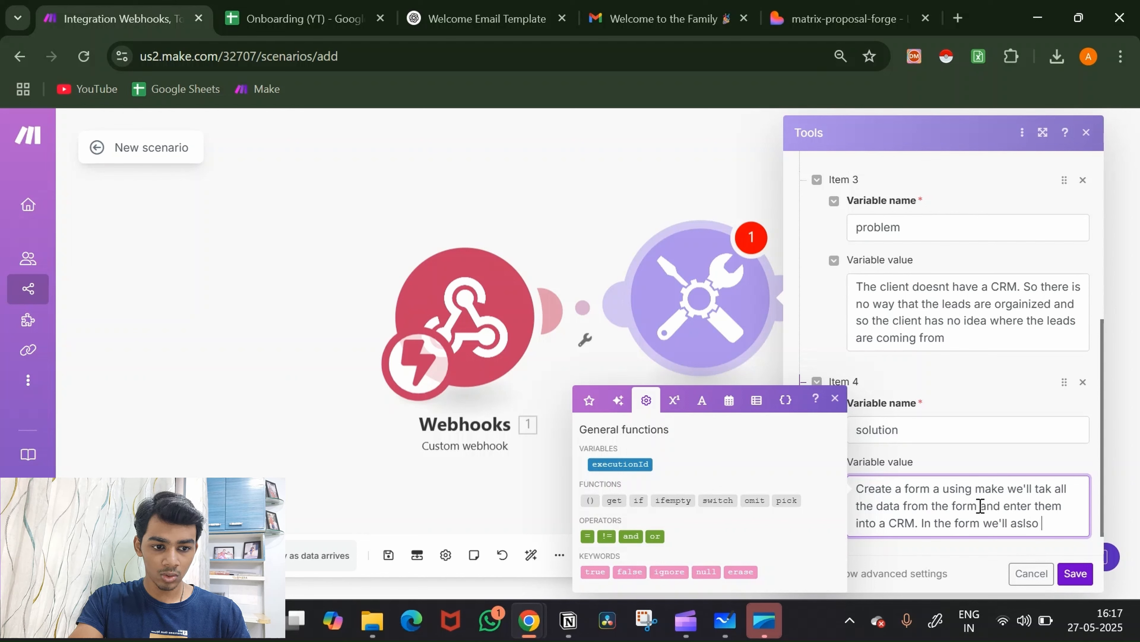
key(BackSpace)
key(BackSpace)
key(BackSpace)
key(BackSpace)
key(BackSpace)
key(BackSpace)
text(lso ask th)
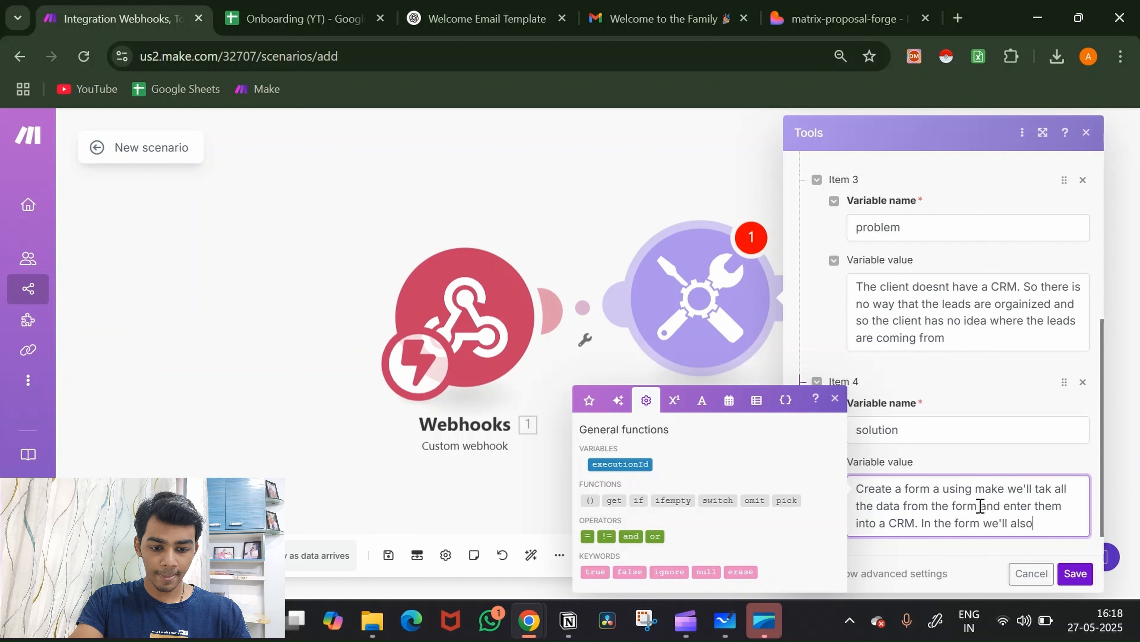
text(em where)
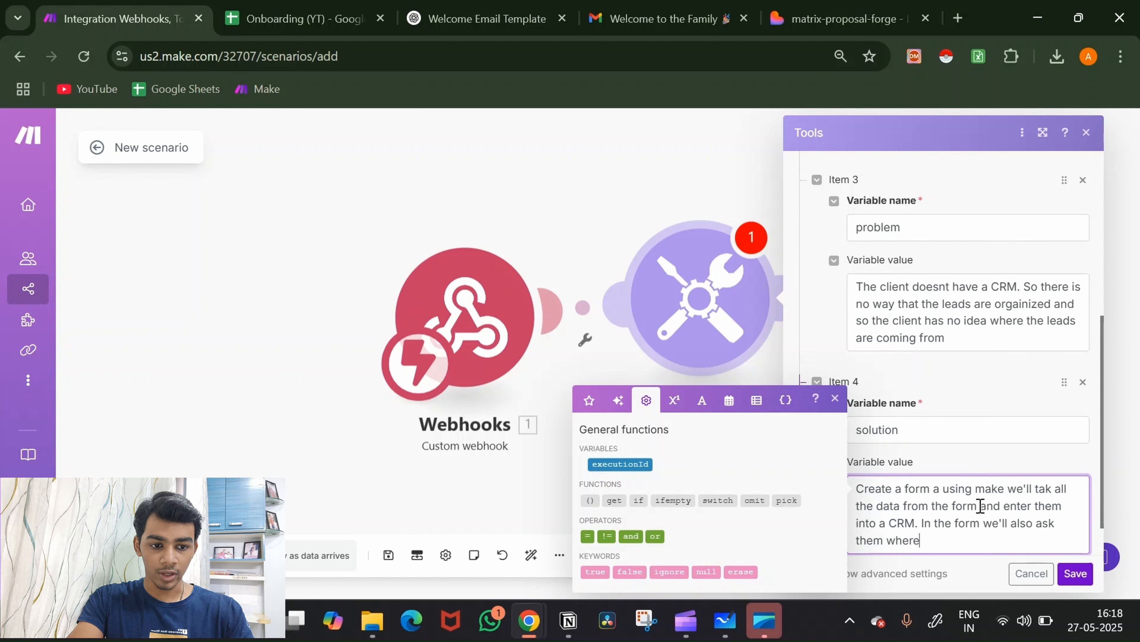
text(hey got to know about us.)
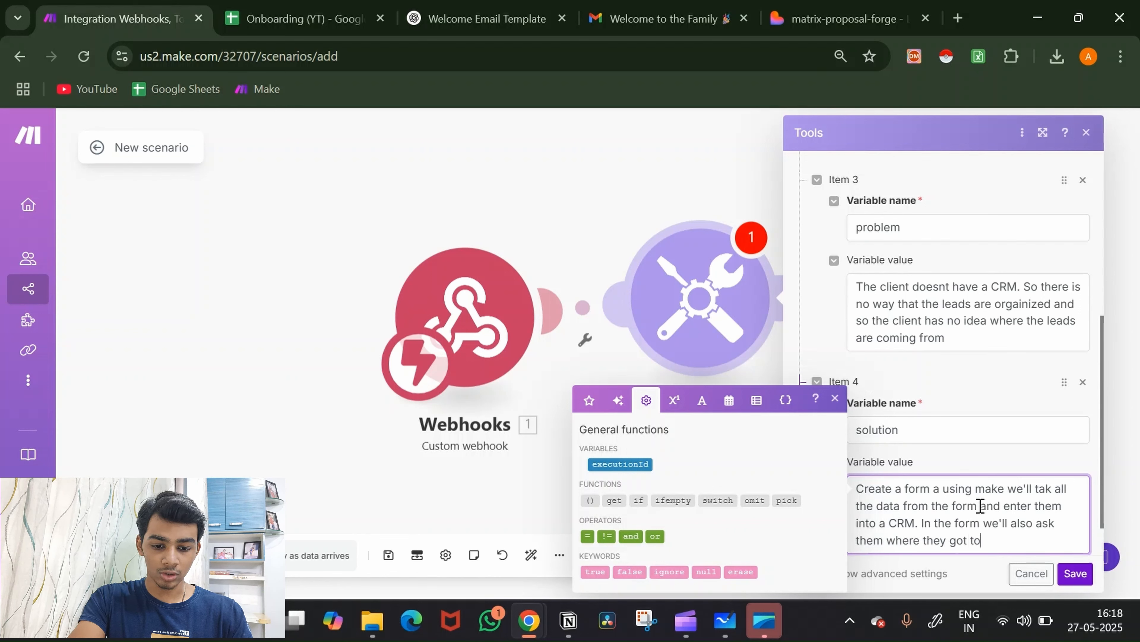
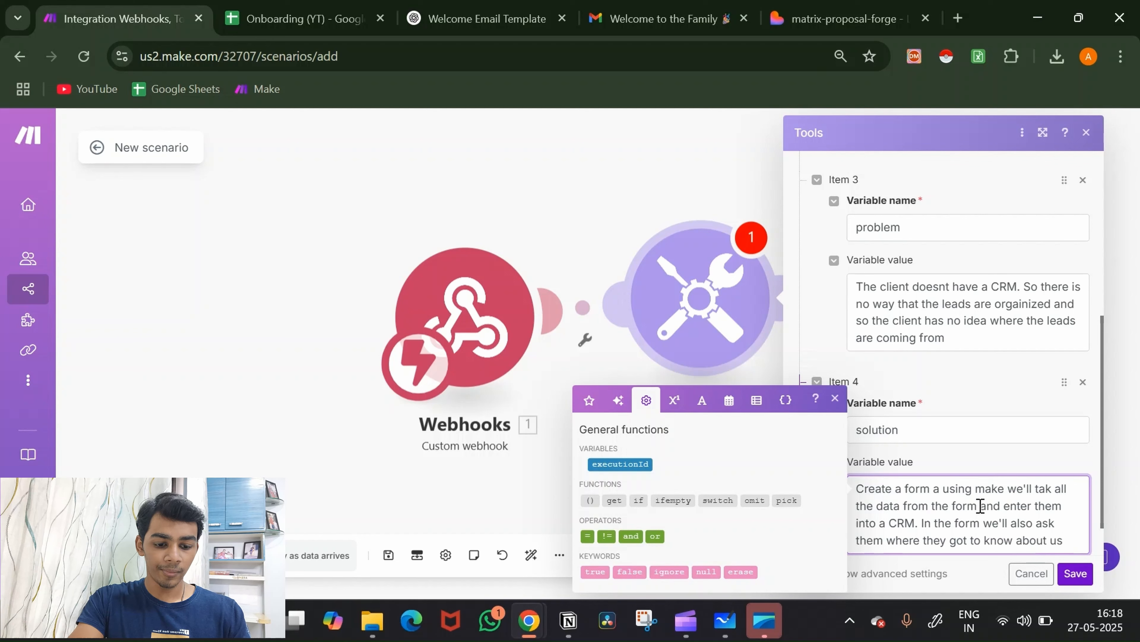
Step: Add a fifth variable named cost with the value 1000
scroll(1020, 424, down, 1)
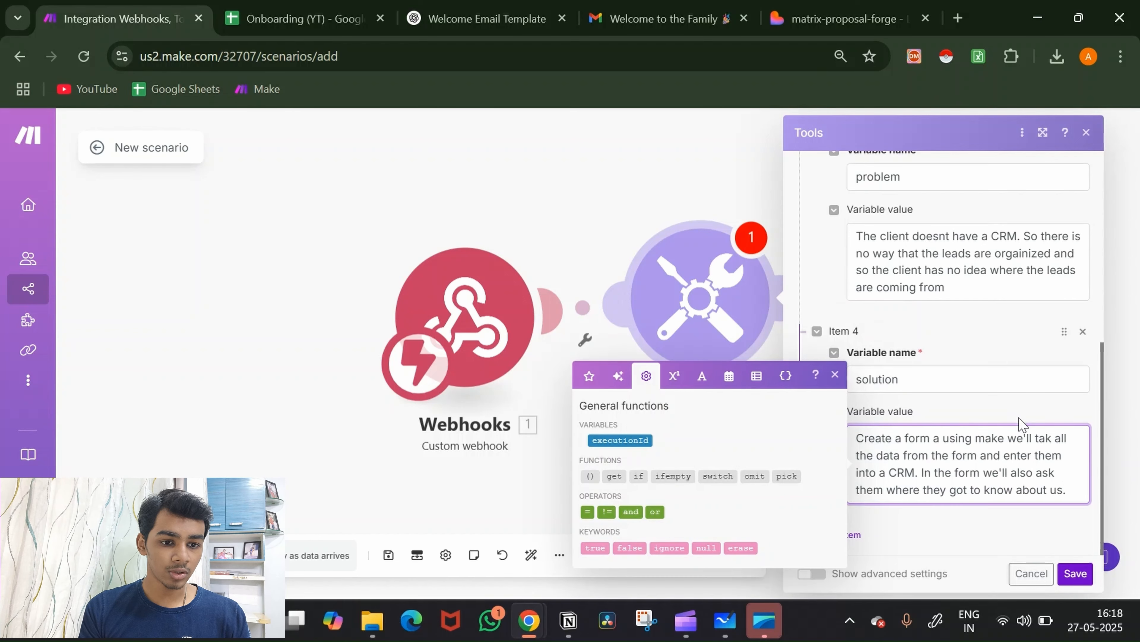
click(956, 534)
click(851, 537)
scroll(937, 496, down, 3)
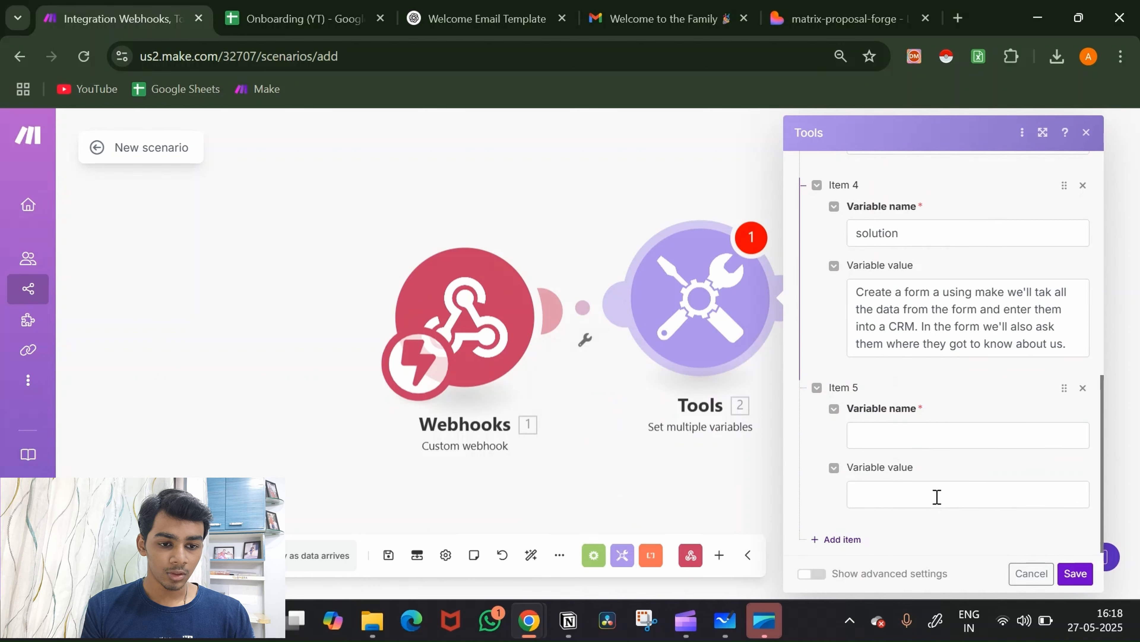
click(955, 433)
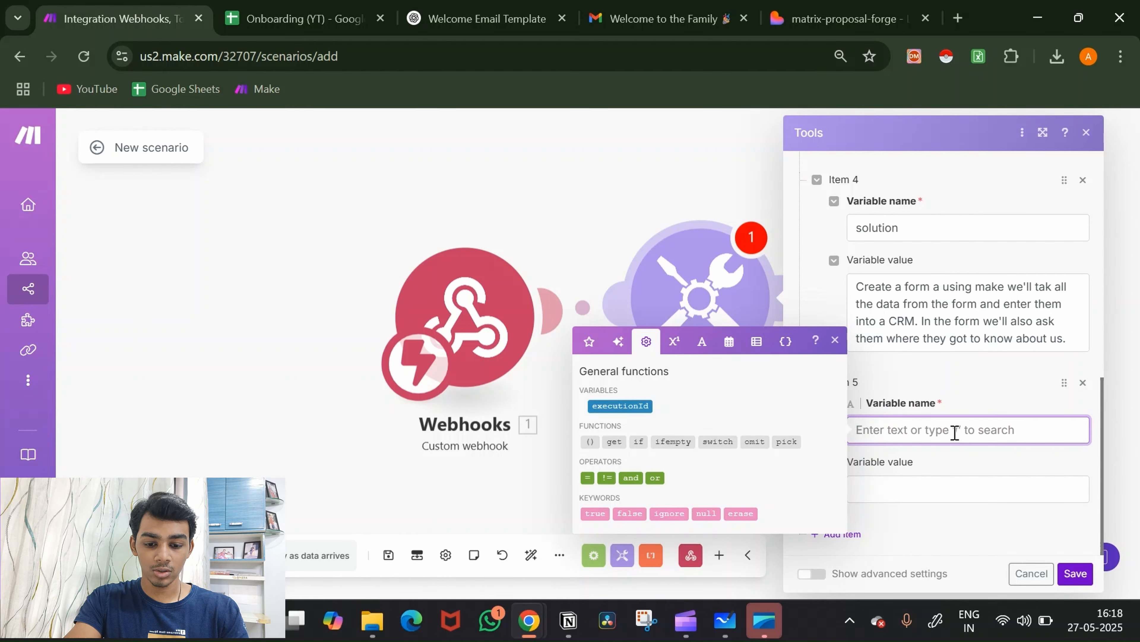
text(cost)
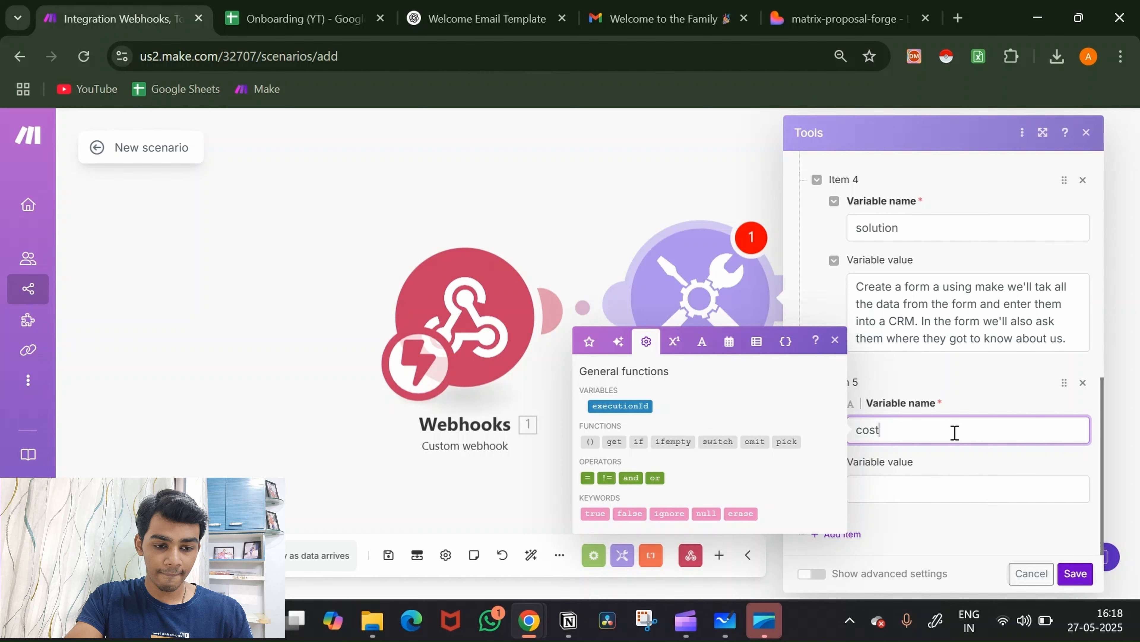
click(920, 483)
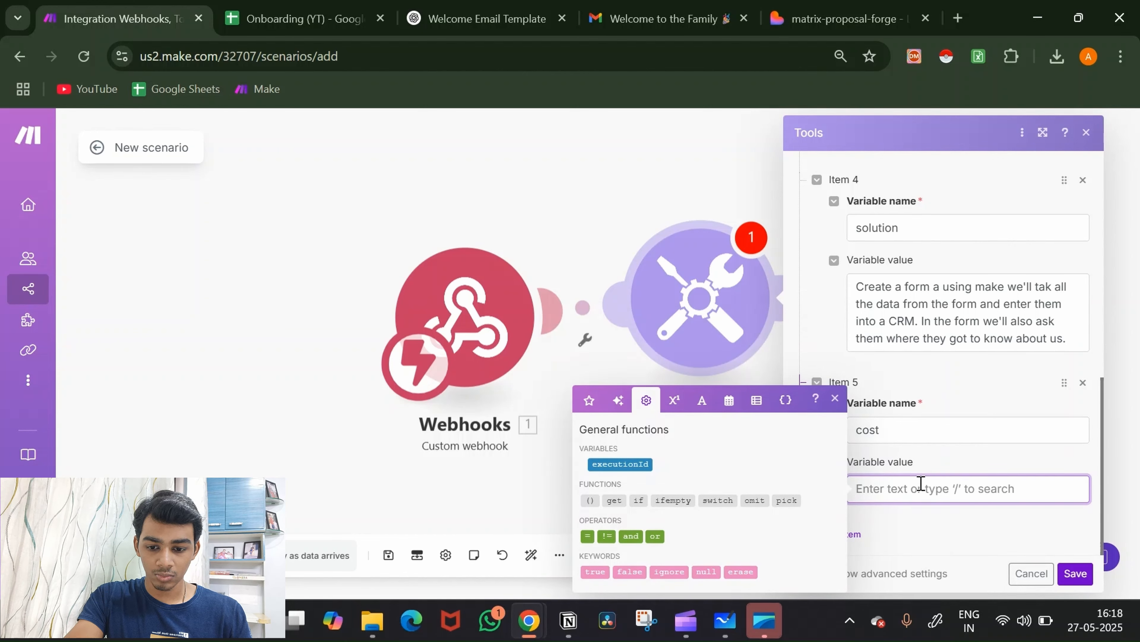
text(1000)
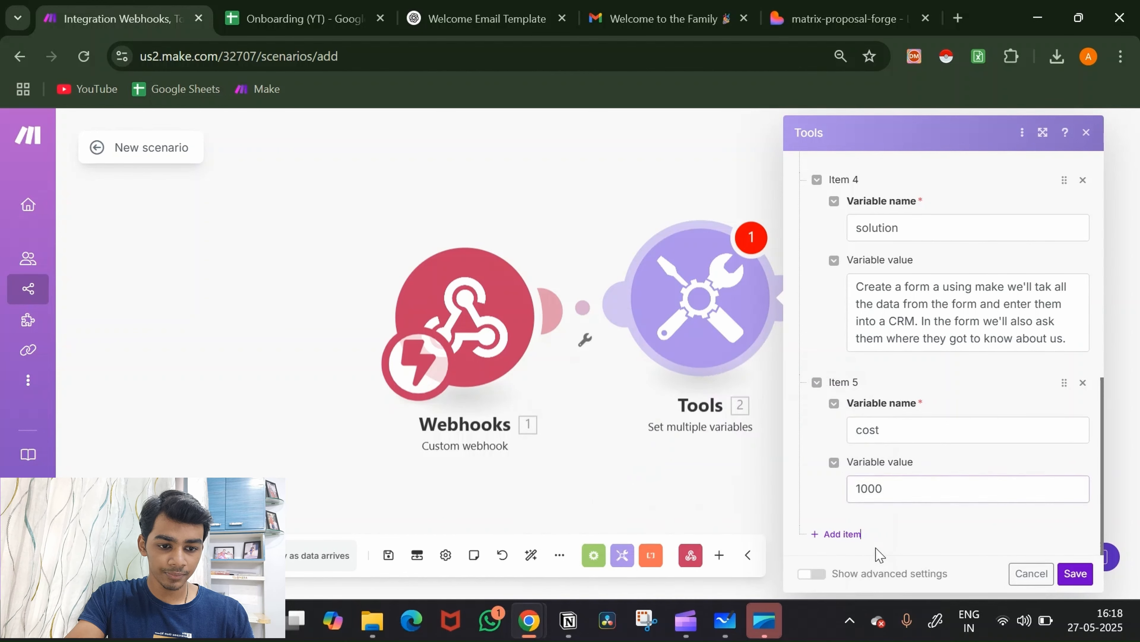
Step: Add a sixth variable named additionalCost with the value 10
click(849, 535)
scroll(921, 483, down, 3)
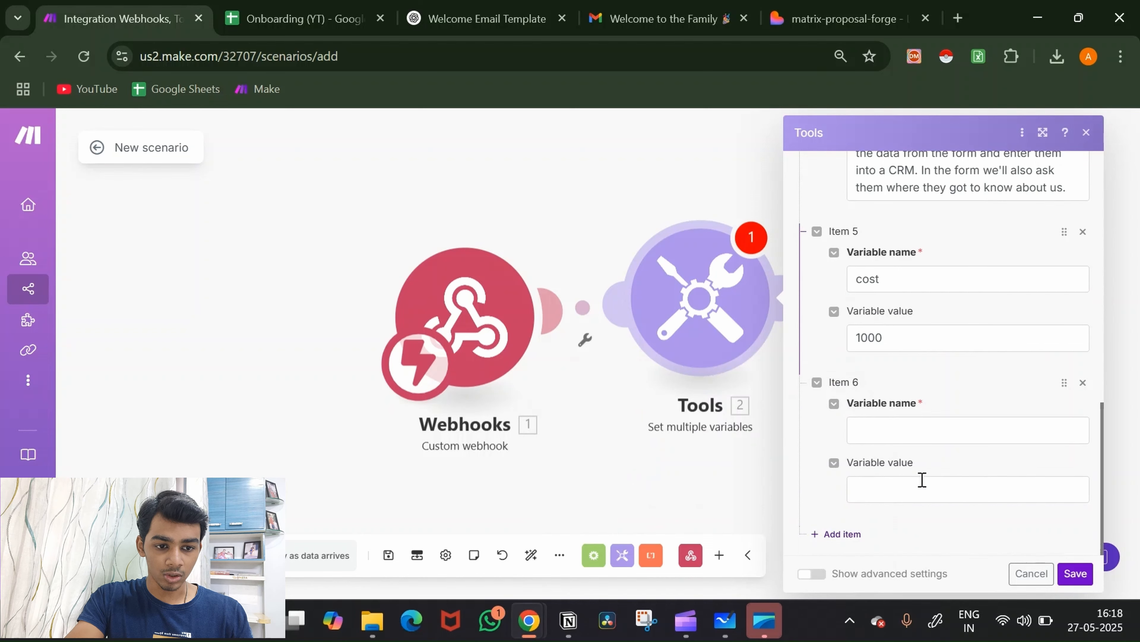
click(907, 438)
text(addit)
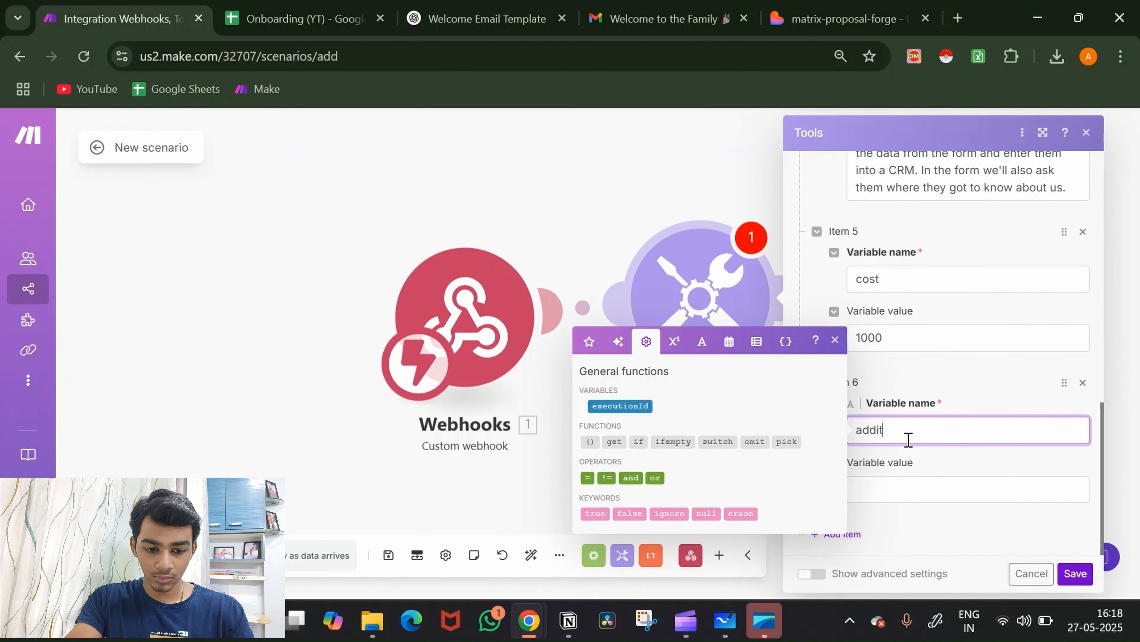
text(ional)
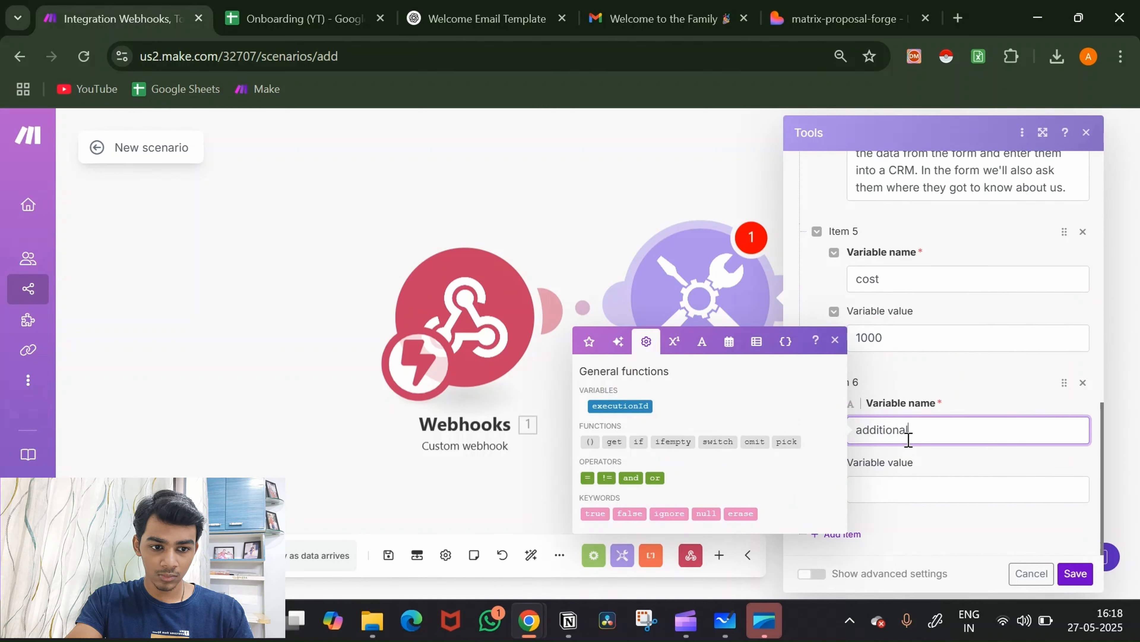
text( Cost)
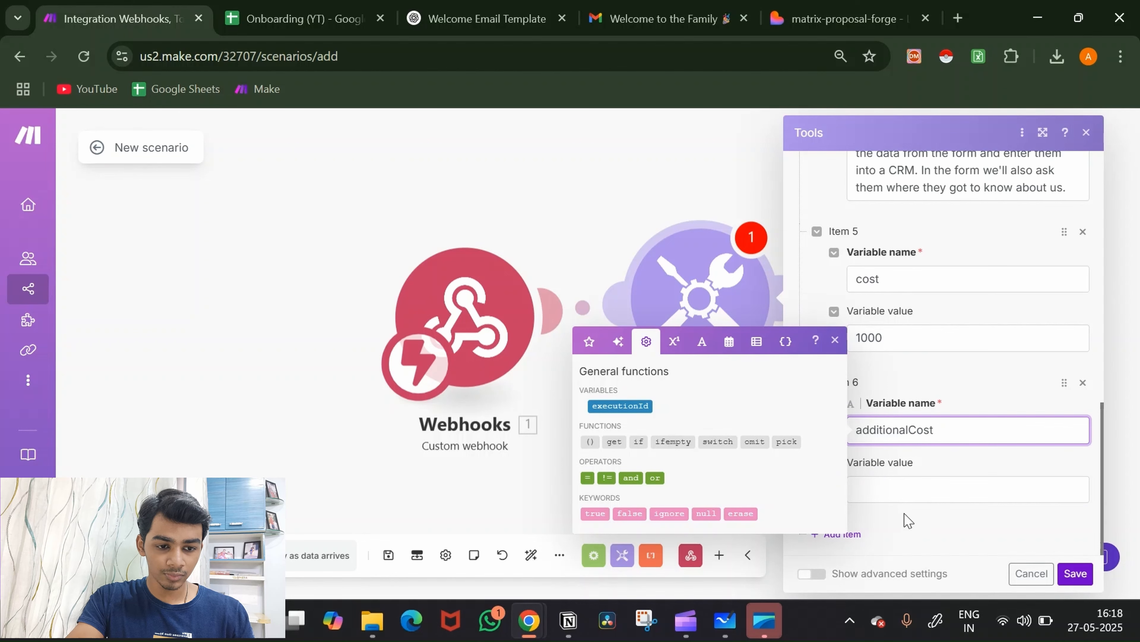
click(900, 490)
text(10)
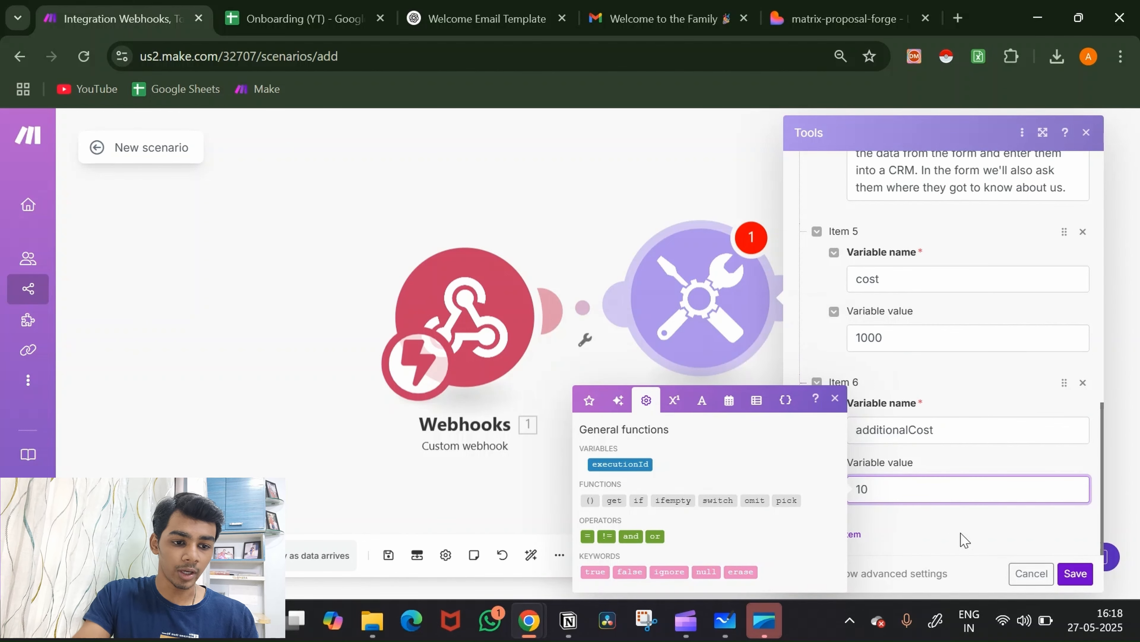
click(1049, 535)
scroll(1039, 497, up, 15)
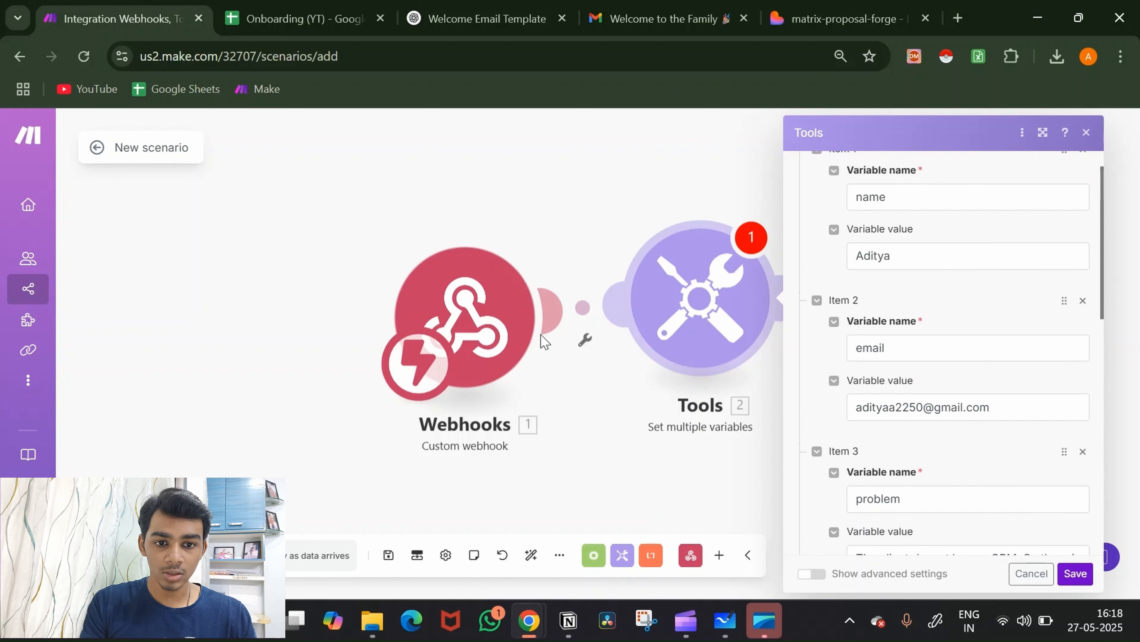
Step: Copy the name variable's value from Make into the form's NAME field
scroll(954, 318, up, 1)
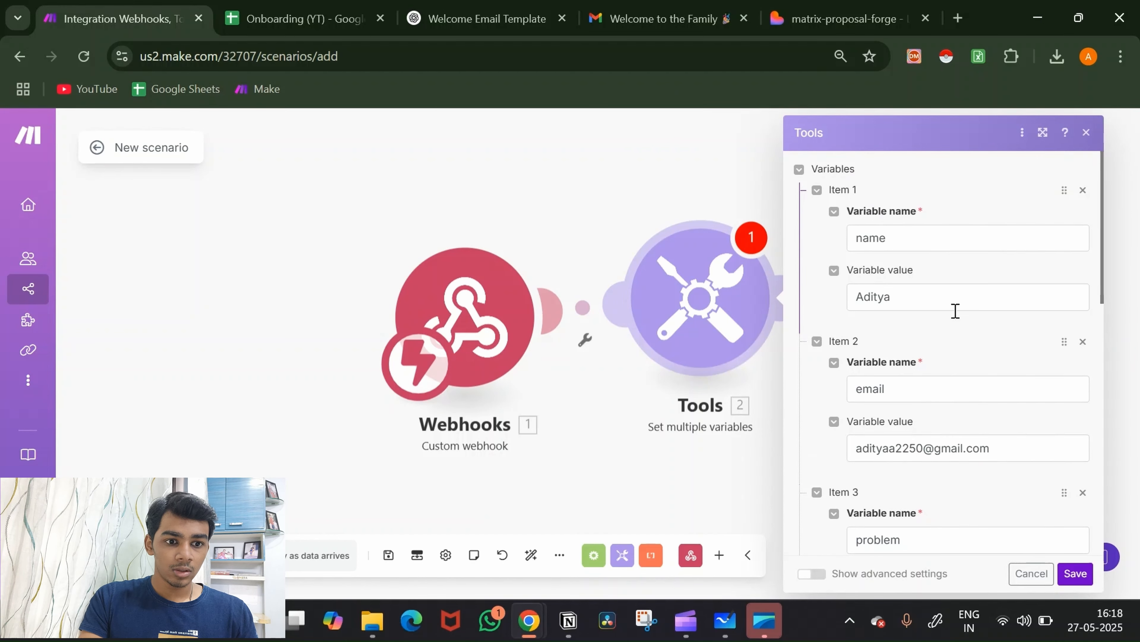
double_click(954, 303)
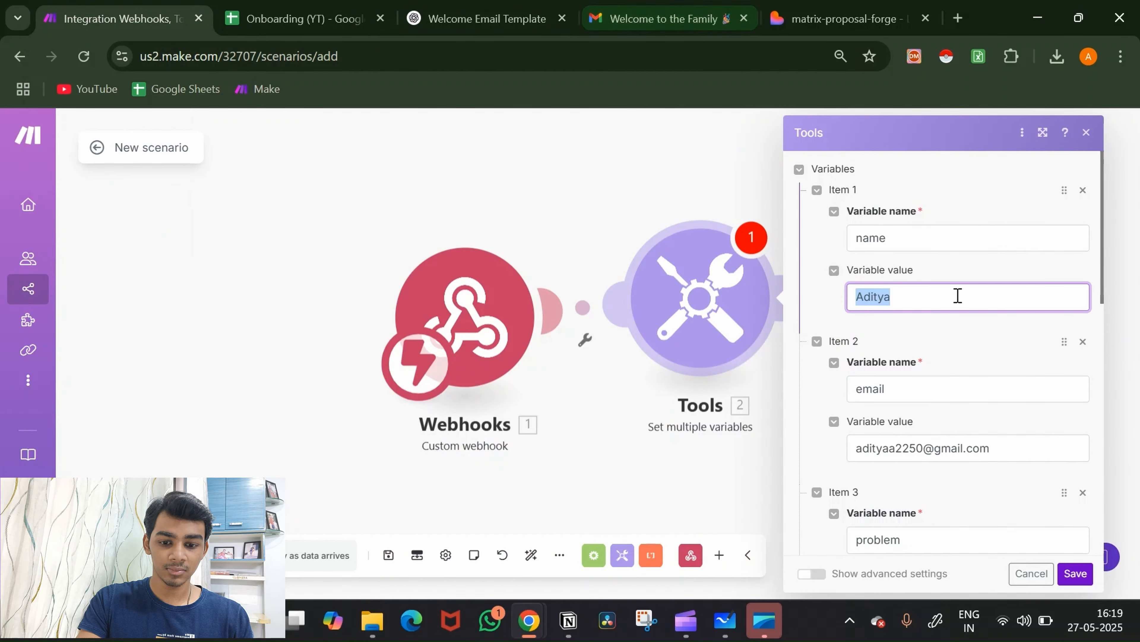
click(832, 13)
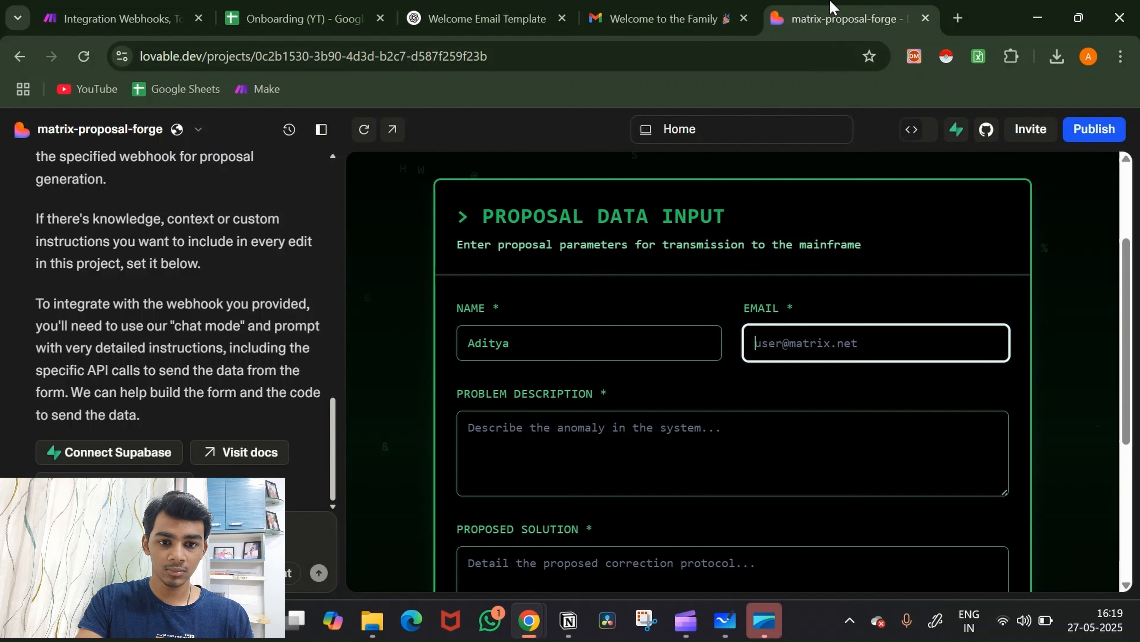
click(580, 340)
key(ctrl+a)
key(ctrl+x)
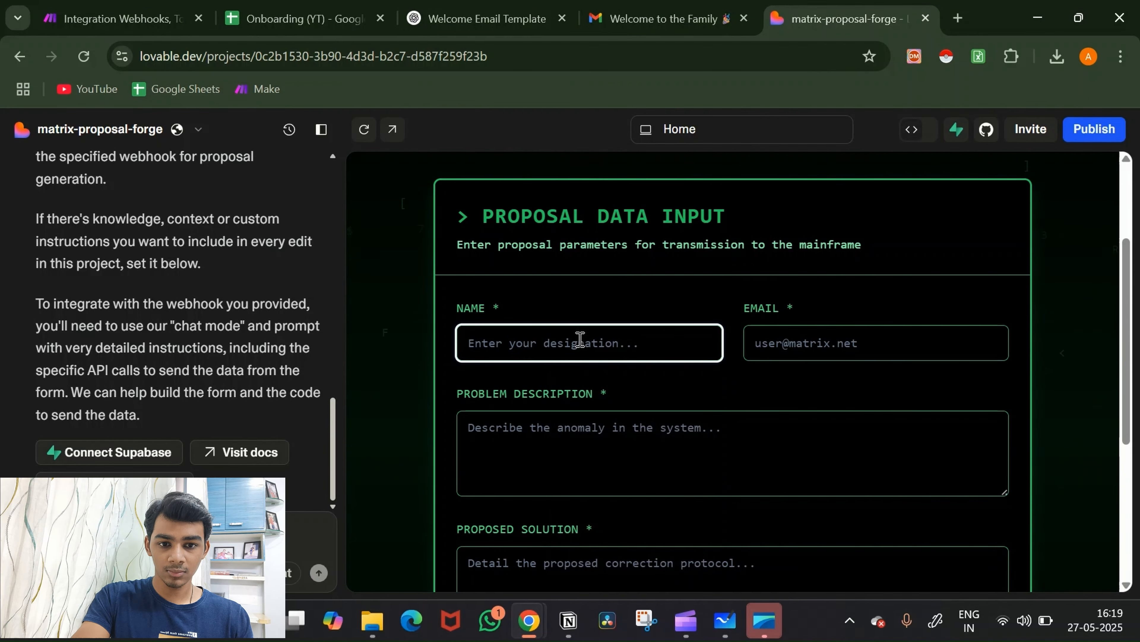
key(ctrl+v)
click(615, 315)
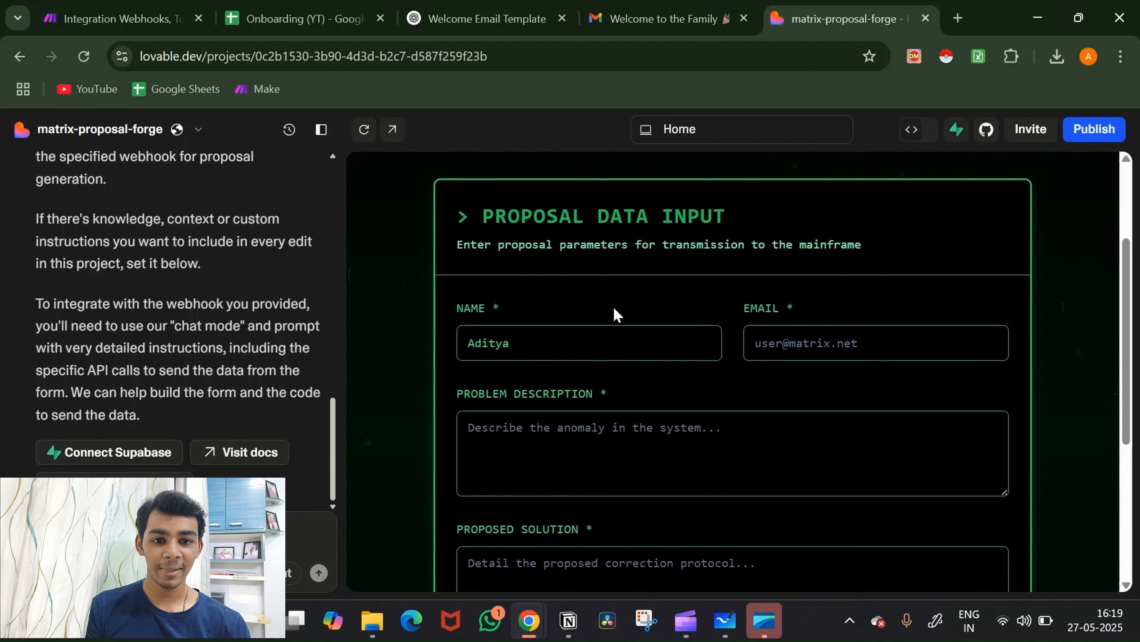
Step: Fill the email field from a saved address, then clear it again
click(802, 351)
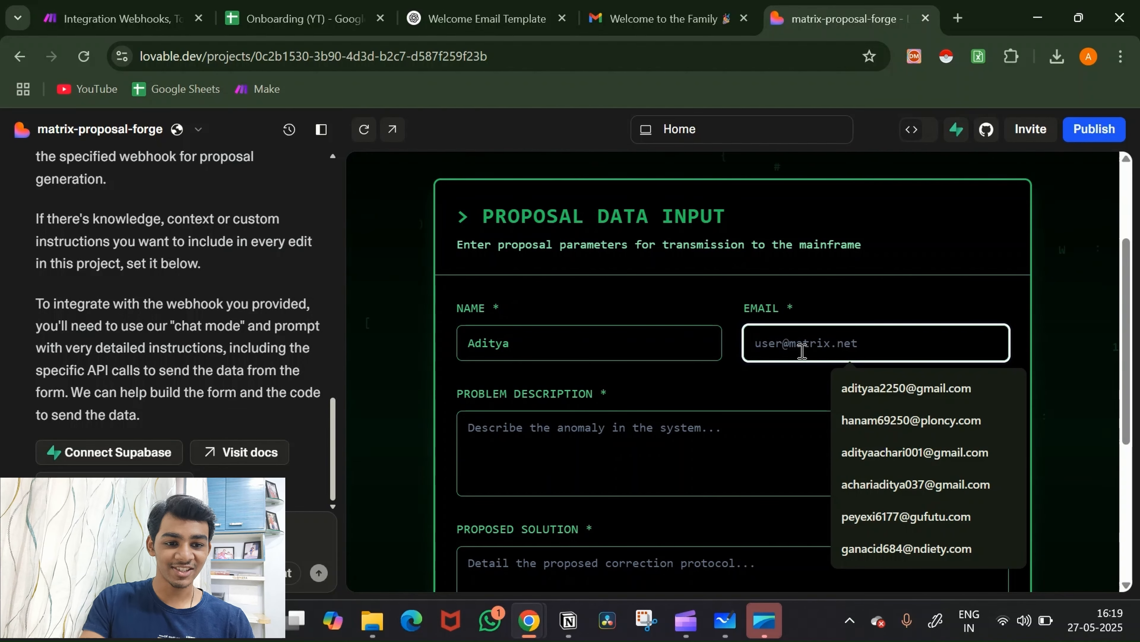
click(844, 388)
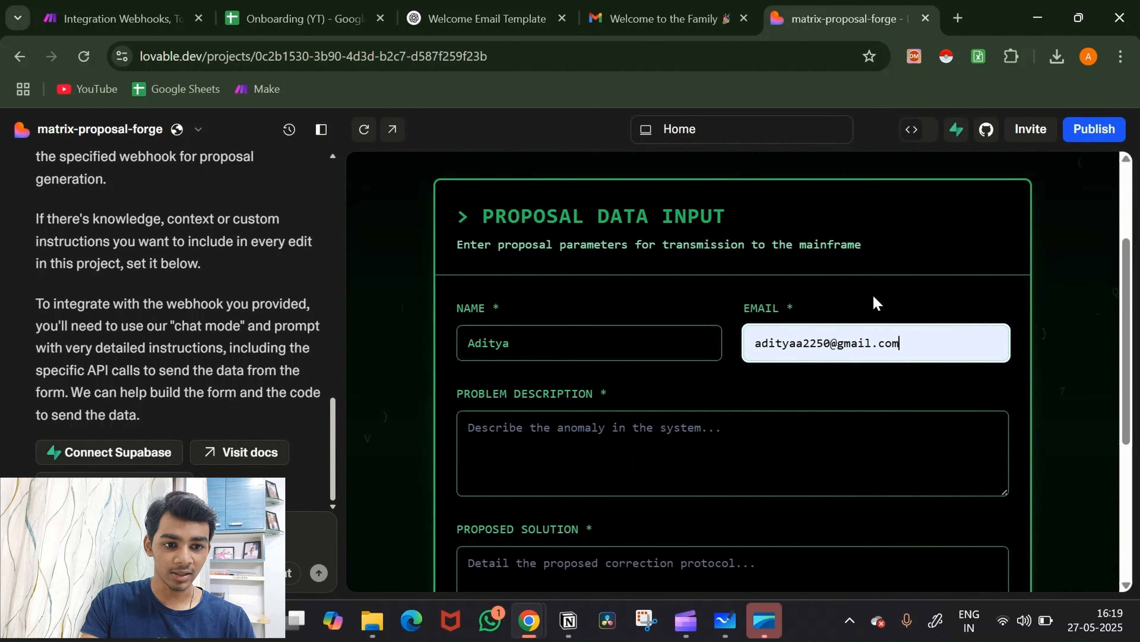
triple_click(907, 343)
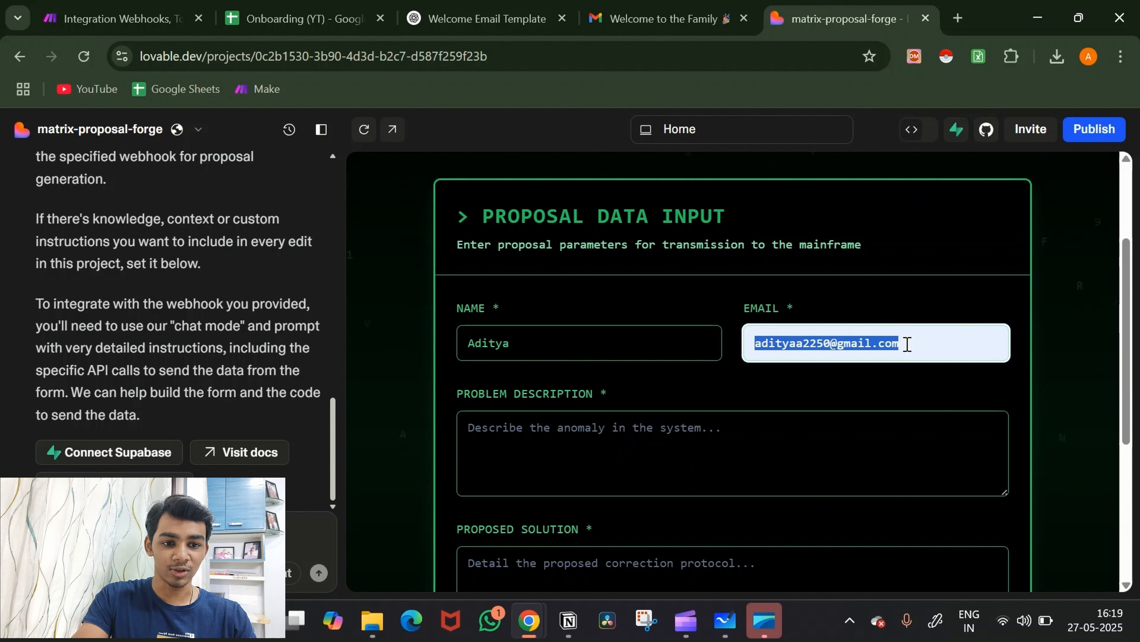
key(BackSpace)
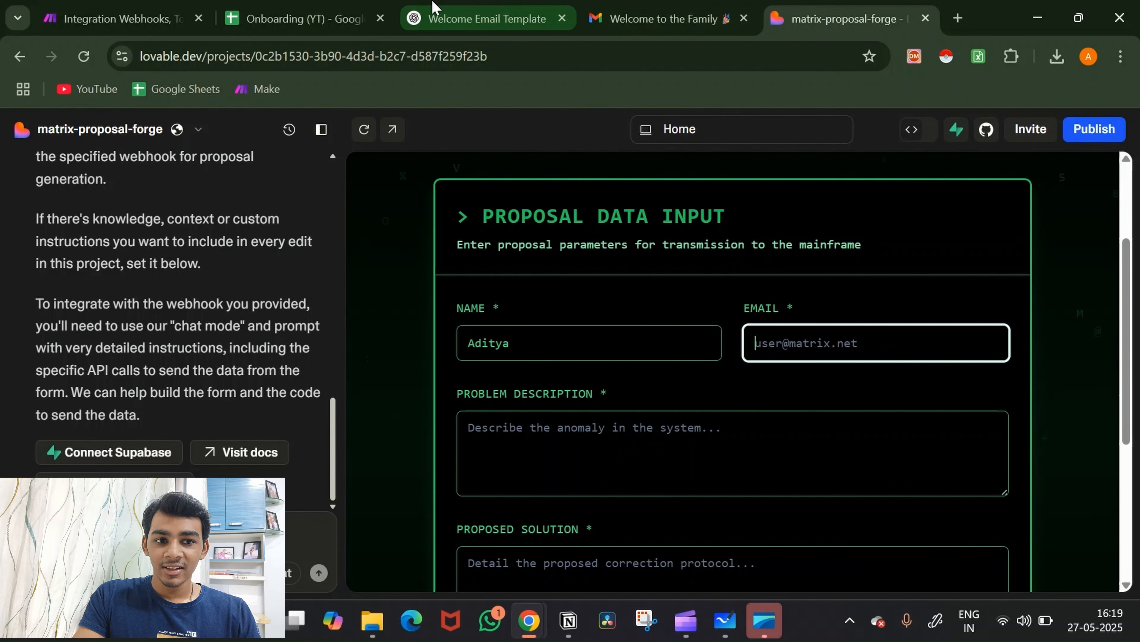
Step: Select the email variable's value in Make and place the form tab beside Make
click(121, 18)
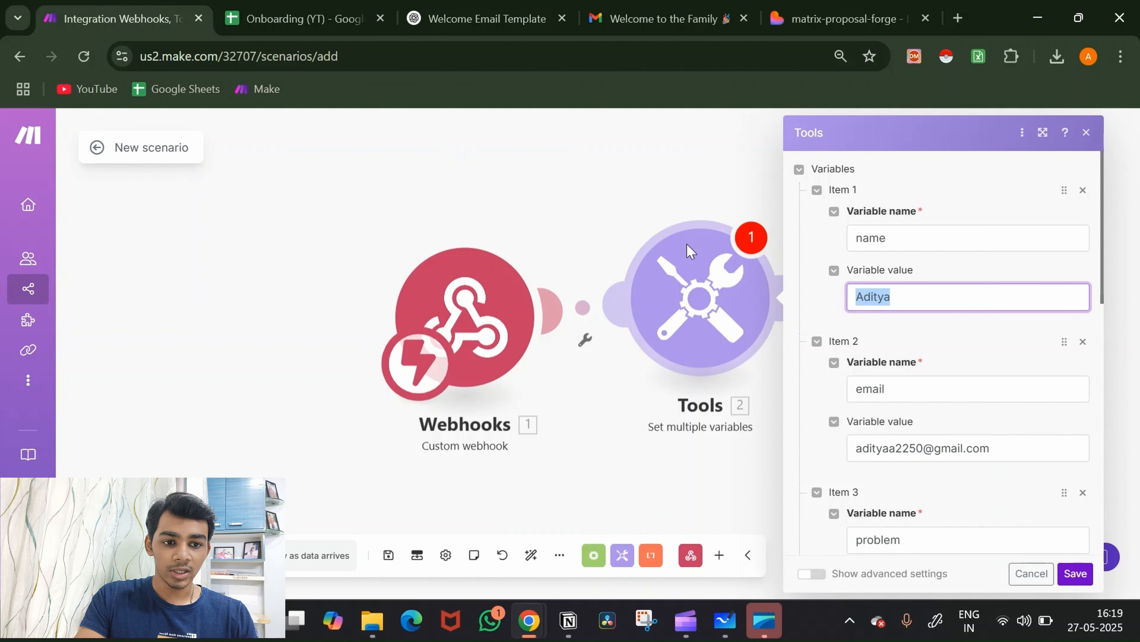
triple_click(978, 448)
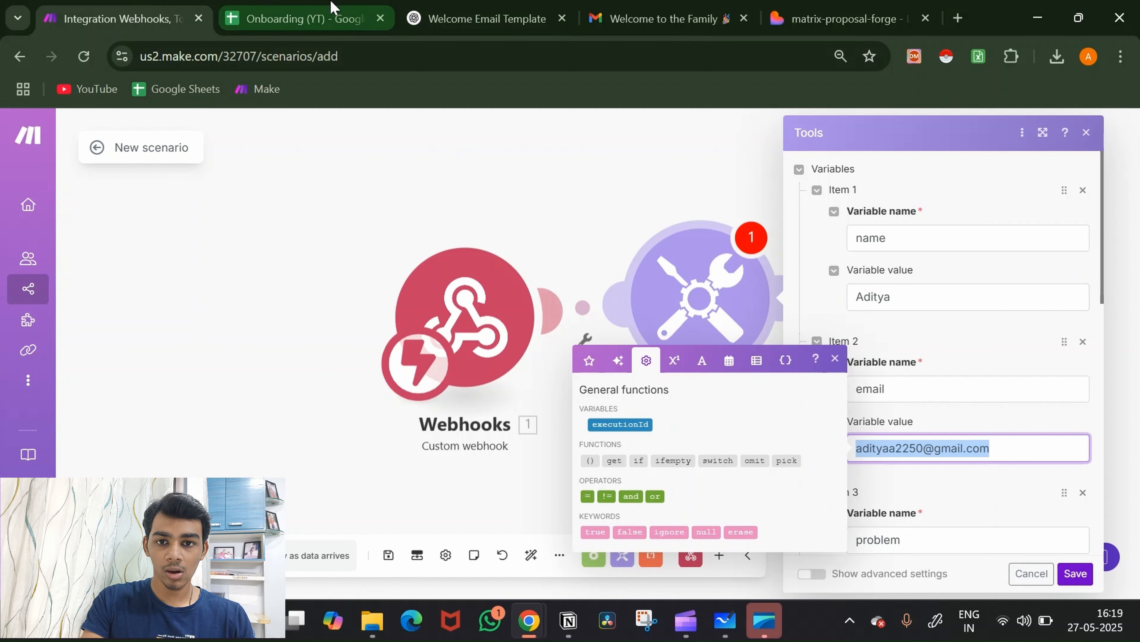
drag(867, 7, 321, 14)
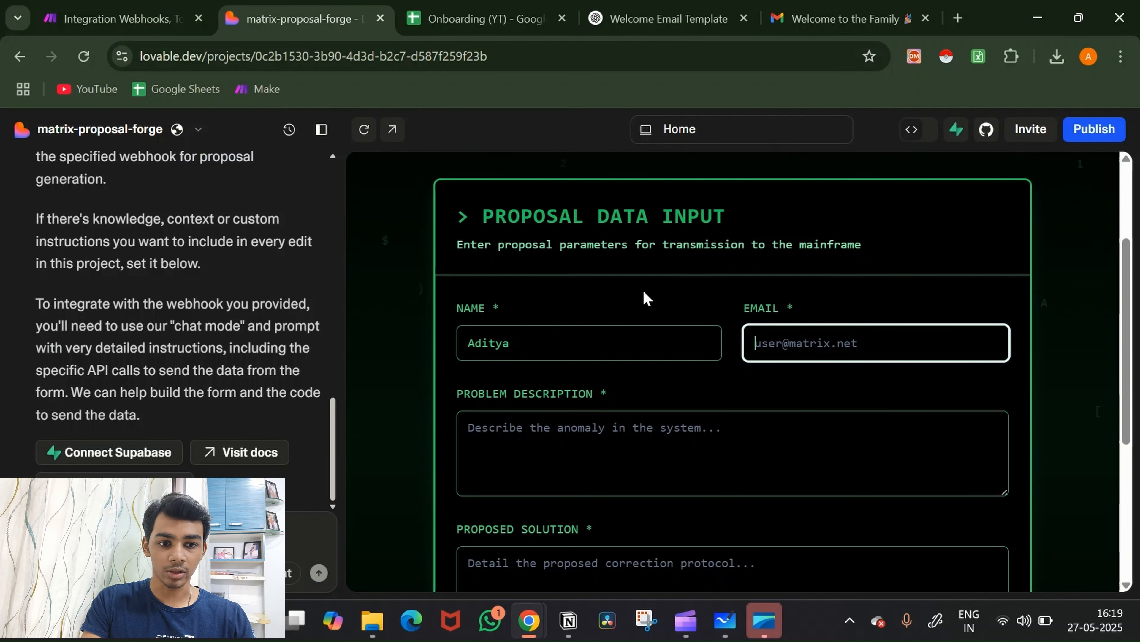
Step: Paste the email into the form and copy the problem text from Make into Problem Description
key(ctrl+v)
scroll(773, 373, down, 2)
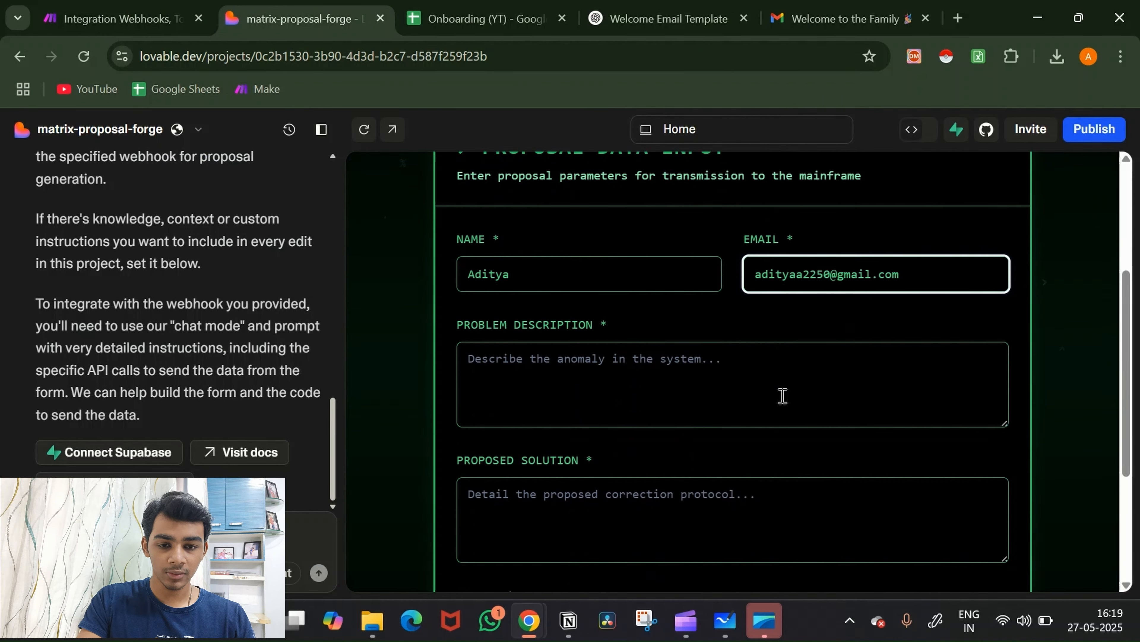
click(684, 344)
click(161, 11)
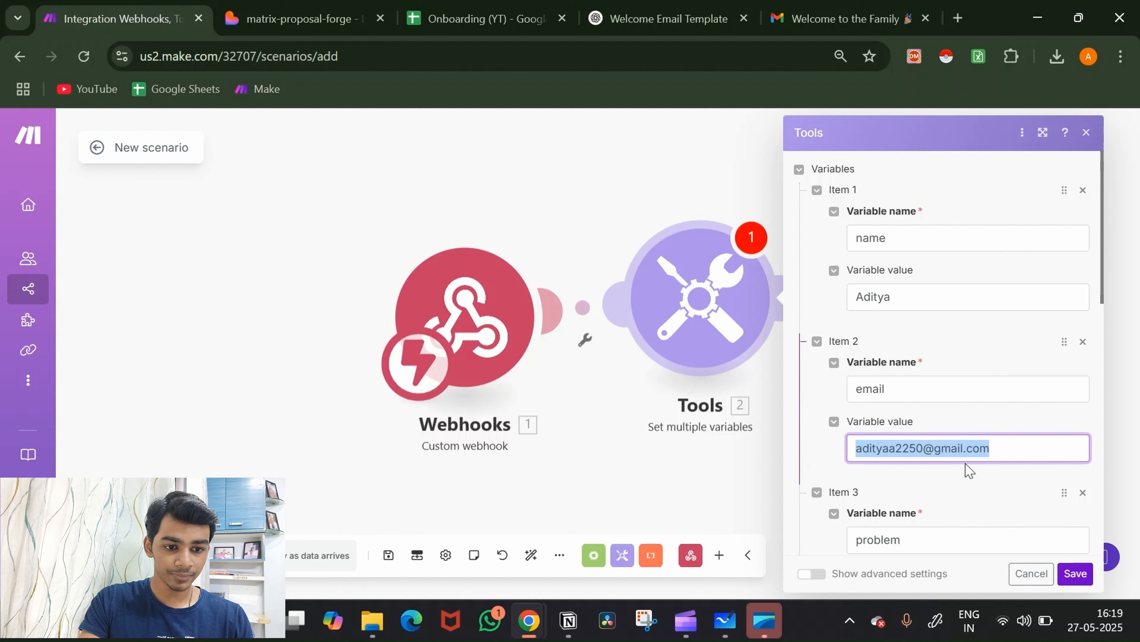
scroll(966, 463, down, 5)
click(970, 382)
key(ctrl+a)
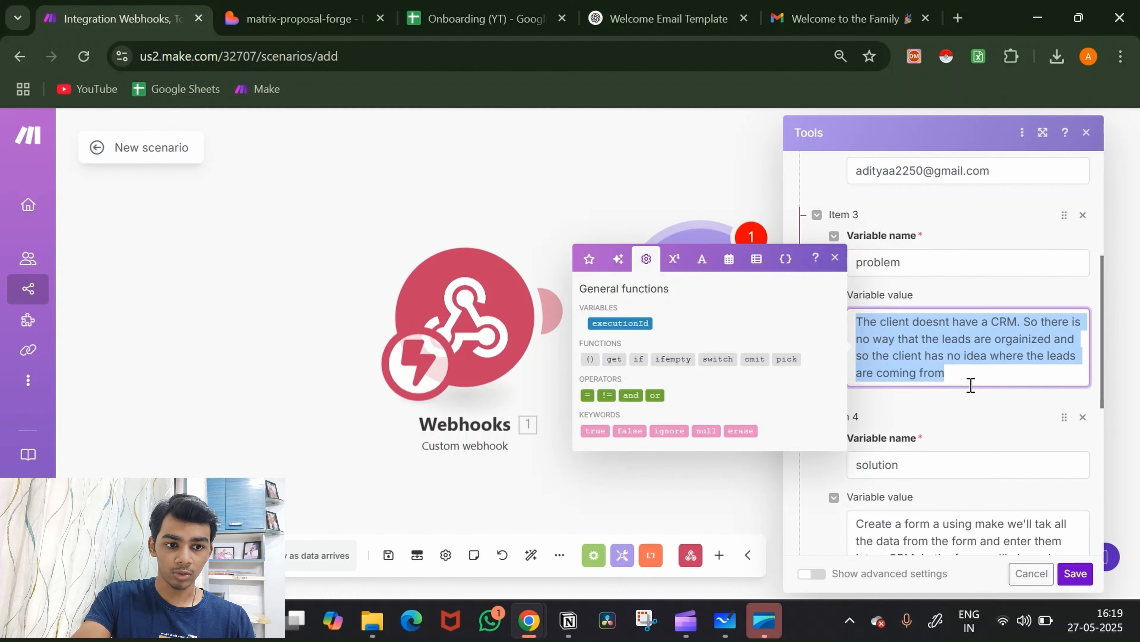
click(300, 19)
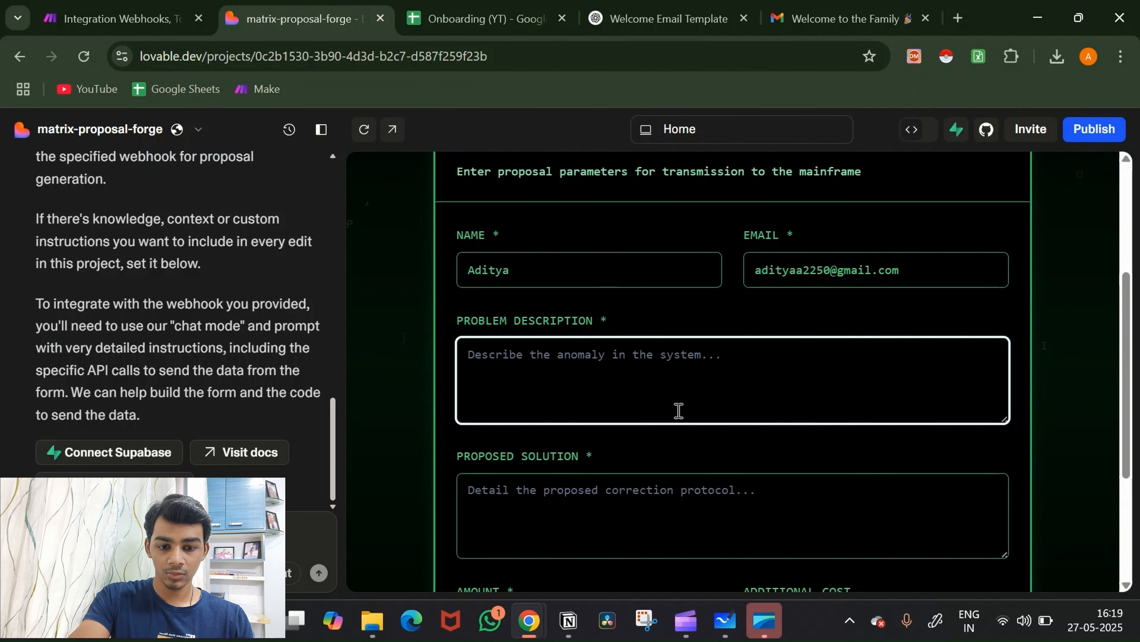
key(ctrl+v)
Step: Copy the solution value from Make's Item 4 into Proposed Solution
scroll(653, 447, down, 1)
click(580, 434)
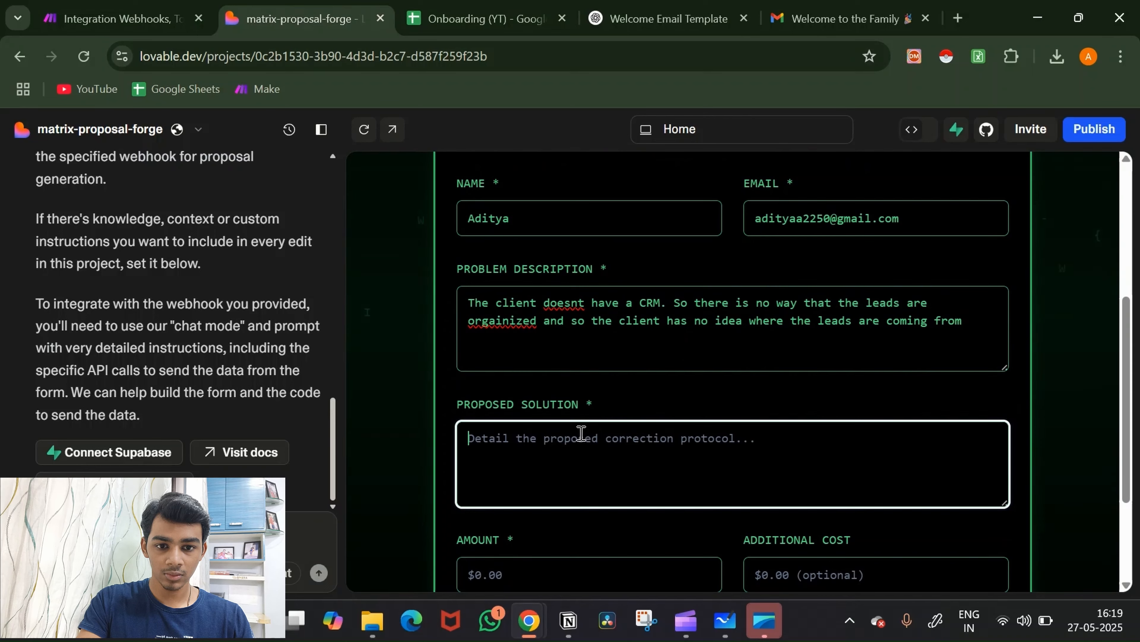
click(158, 6)
scroll(890, 447, down, 4)
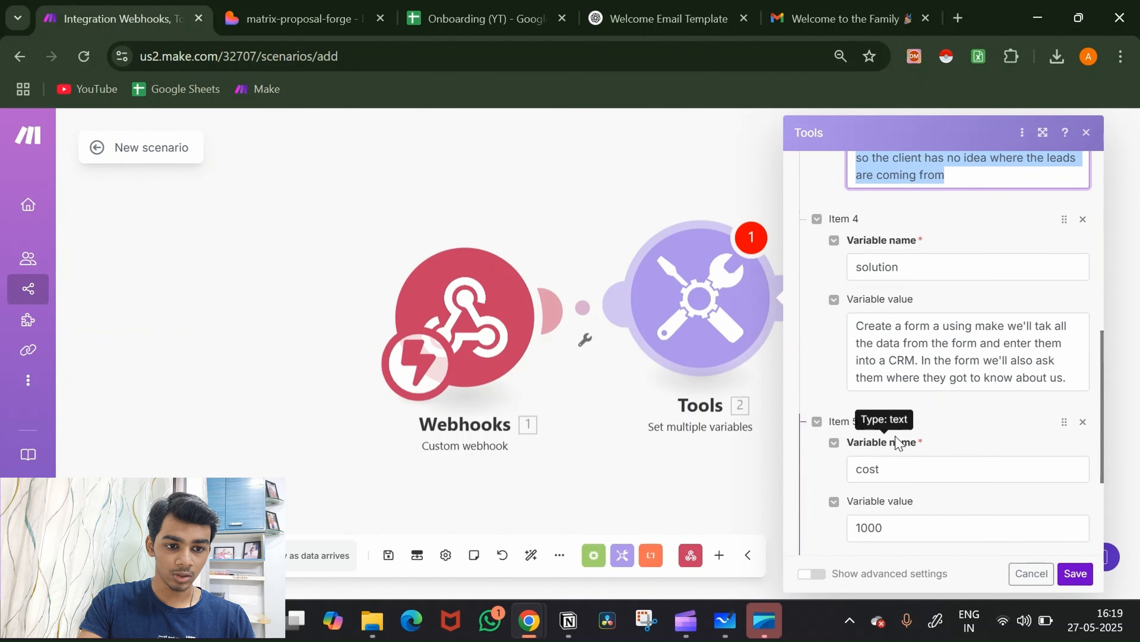
triple_click(938, 370)
key(ctrl+c)
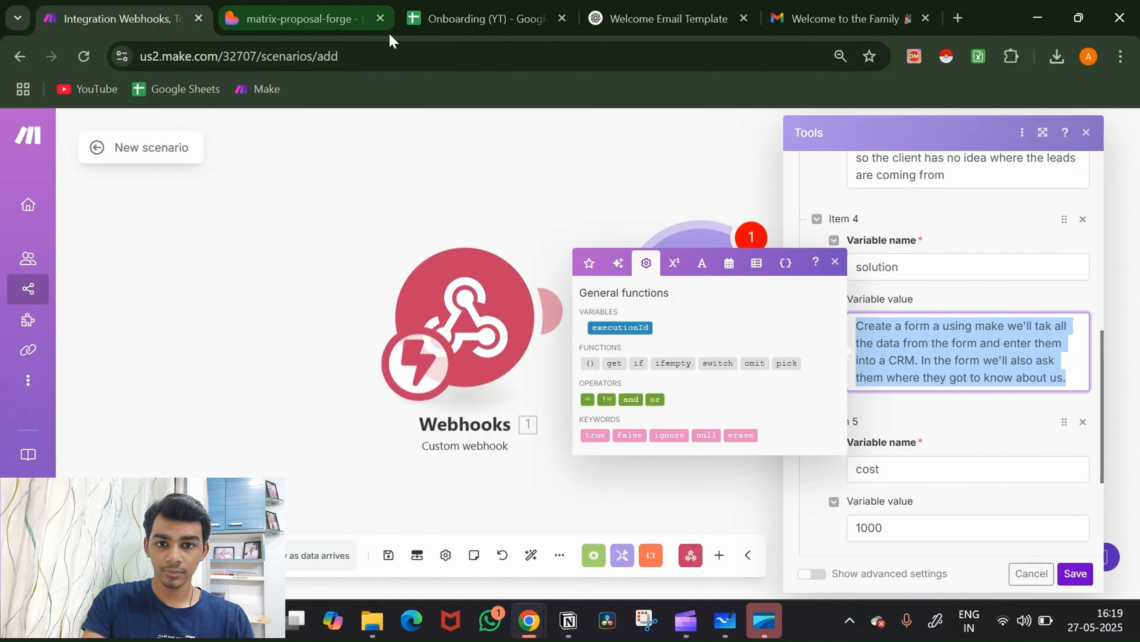
click(276, 5)
key(ctrl+v)
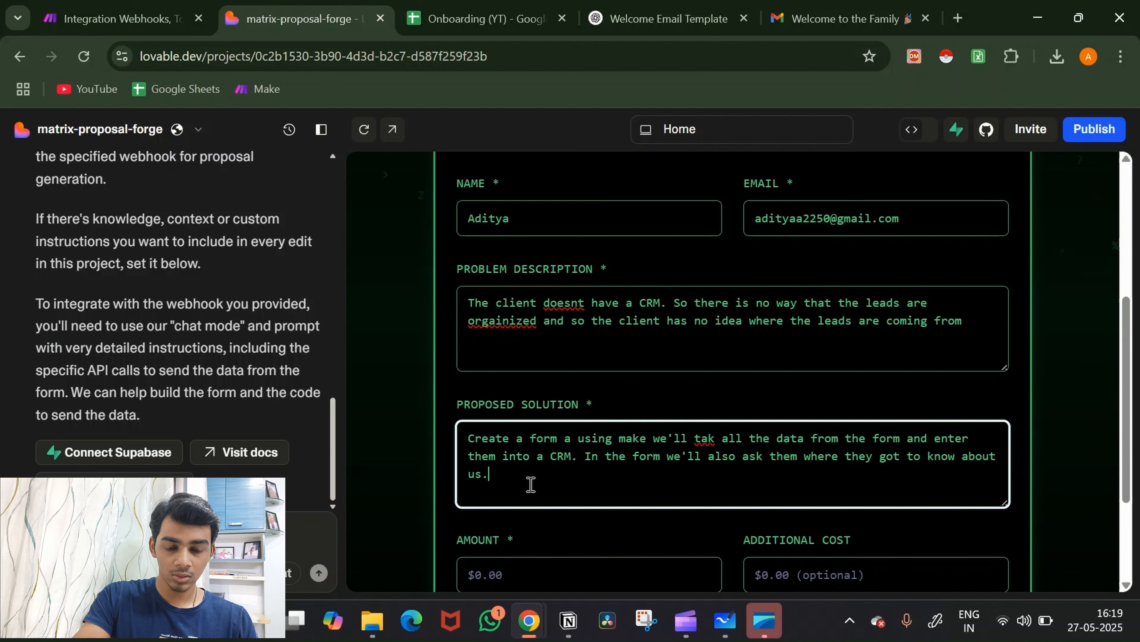
Step: Correct the Problem Description typos to 'organized' and 'doesn't'
scroll(667, 471, down, 3)
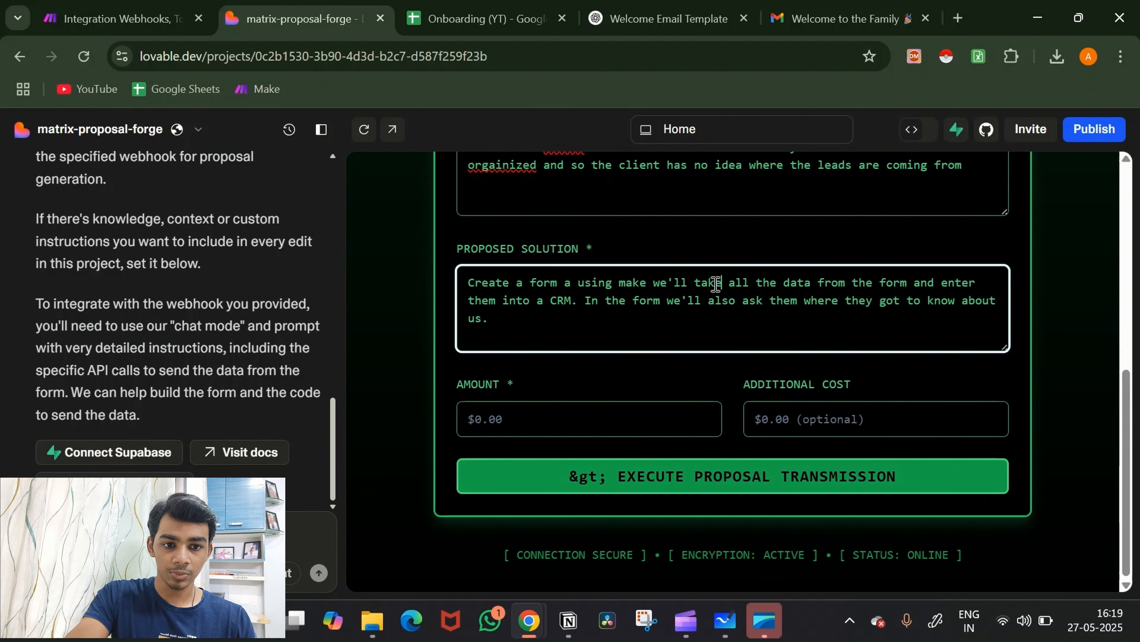
scroll(716, 284, up, 2)
click(505, 261)
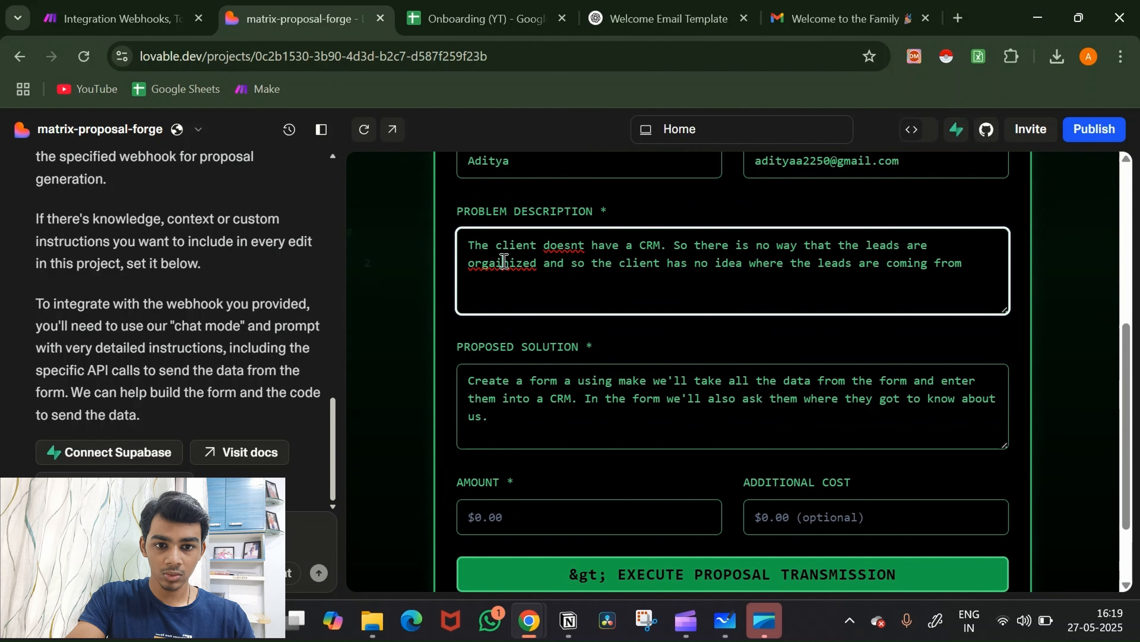
key(BackSpace)
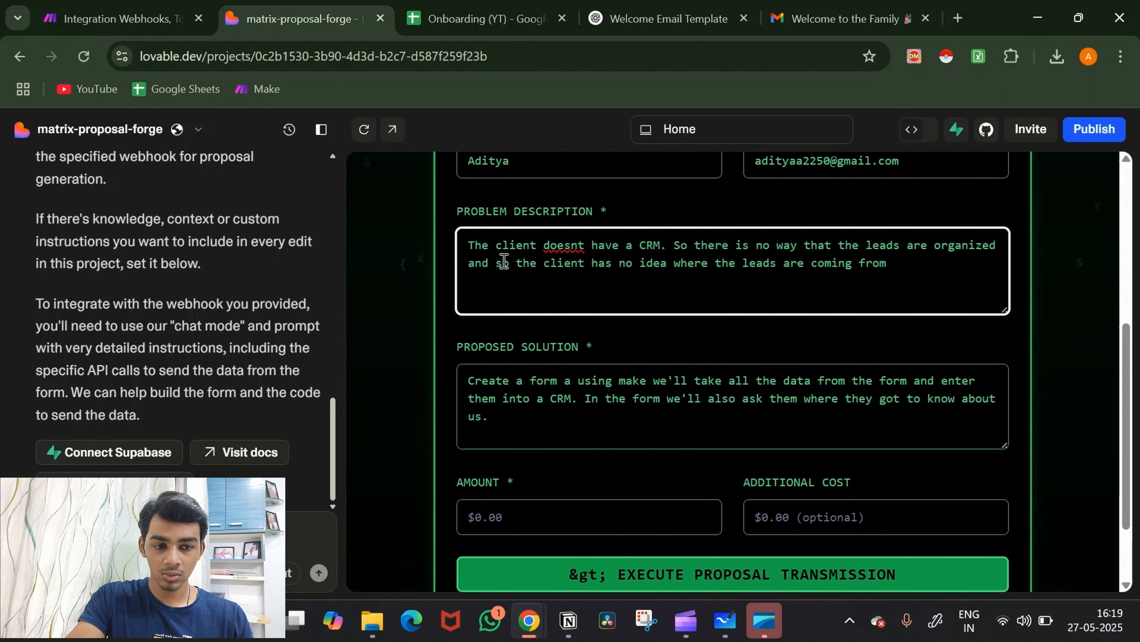
click(579, 241)
text(')
Step: Enter 1000 as the Amount and 10 as the Additional Cost
scroll(608, 287, down, 2)
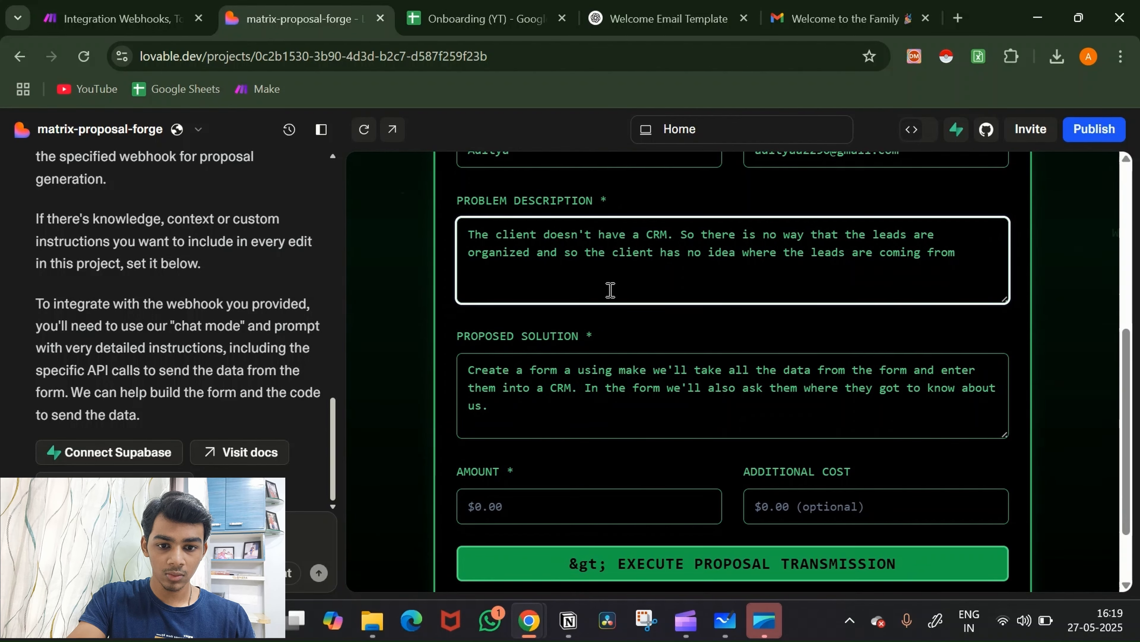
click(567, 413)
text(1000)
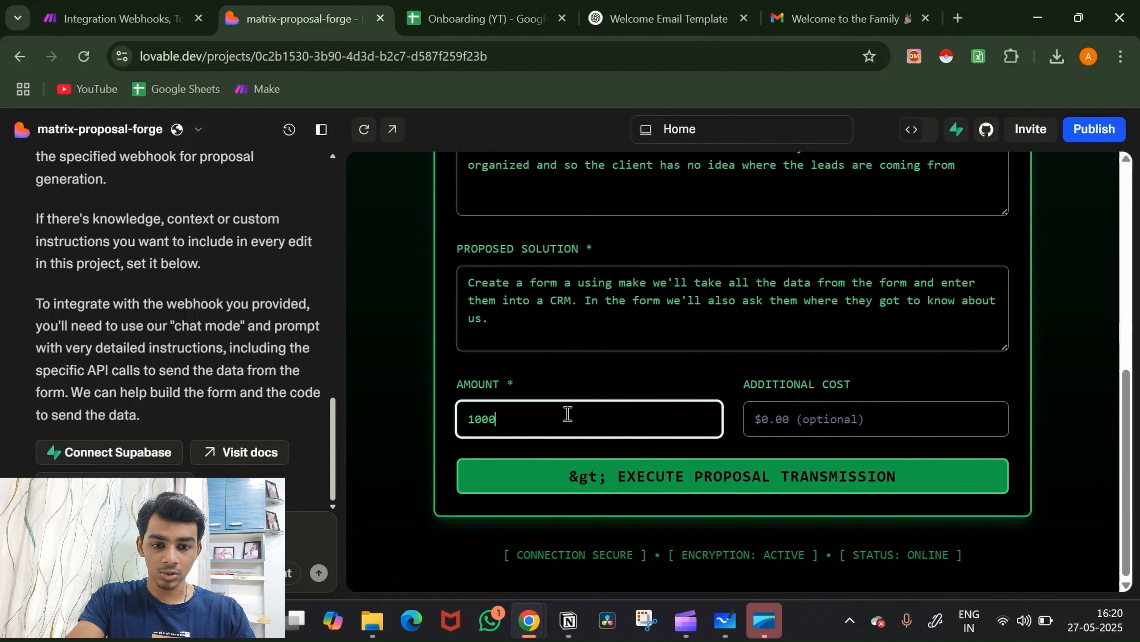
click(807, 423)
text(10)
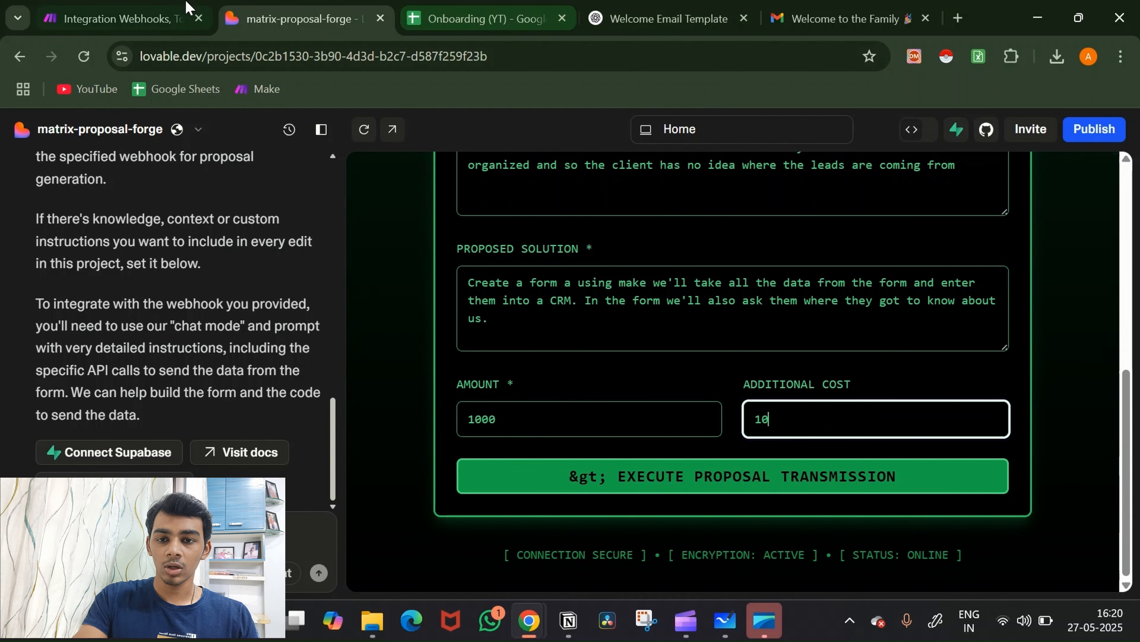
click(136, 5)
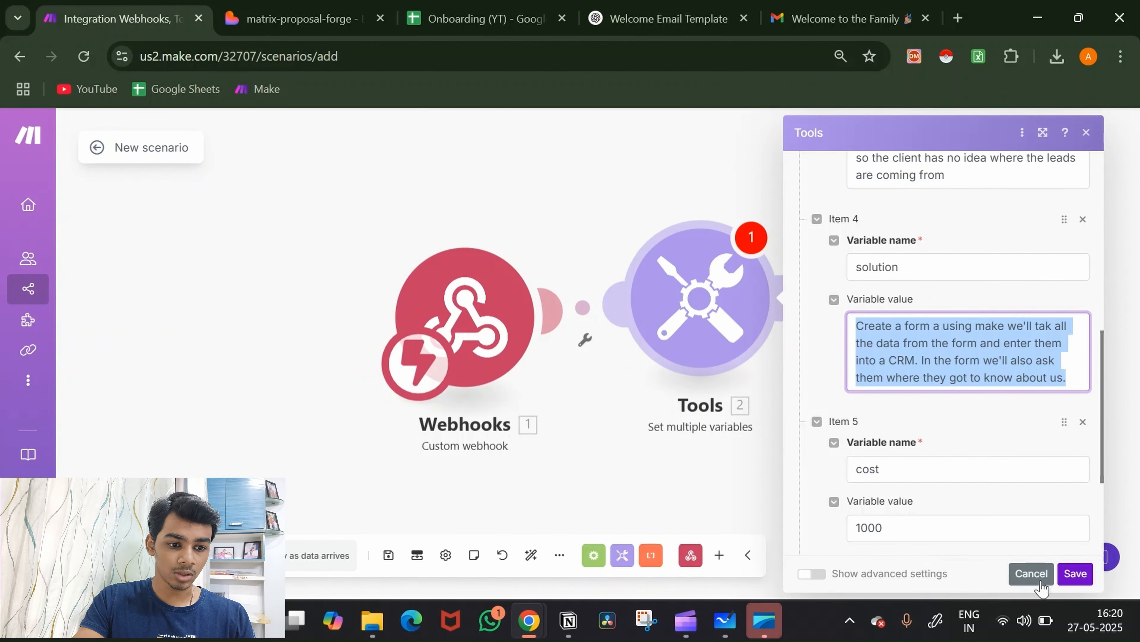
Step: Save the Tools variables, unlink Tools from Webhooks, and save the scenario
click(1075, 574)
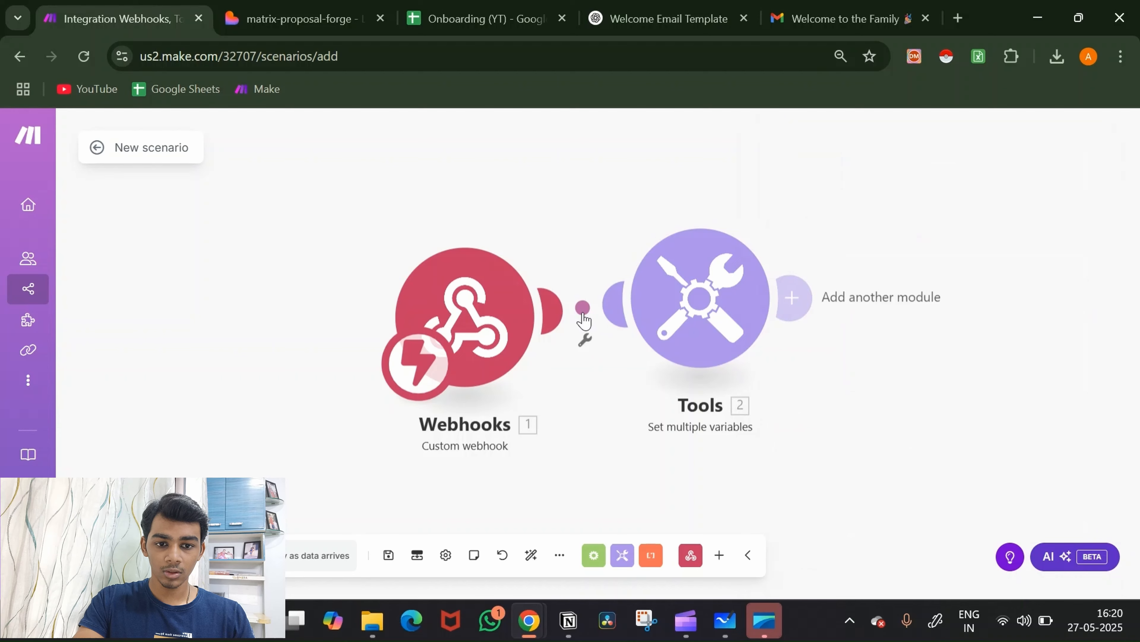
click(583, 314)
click(604, 350)
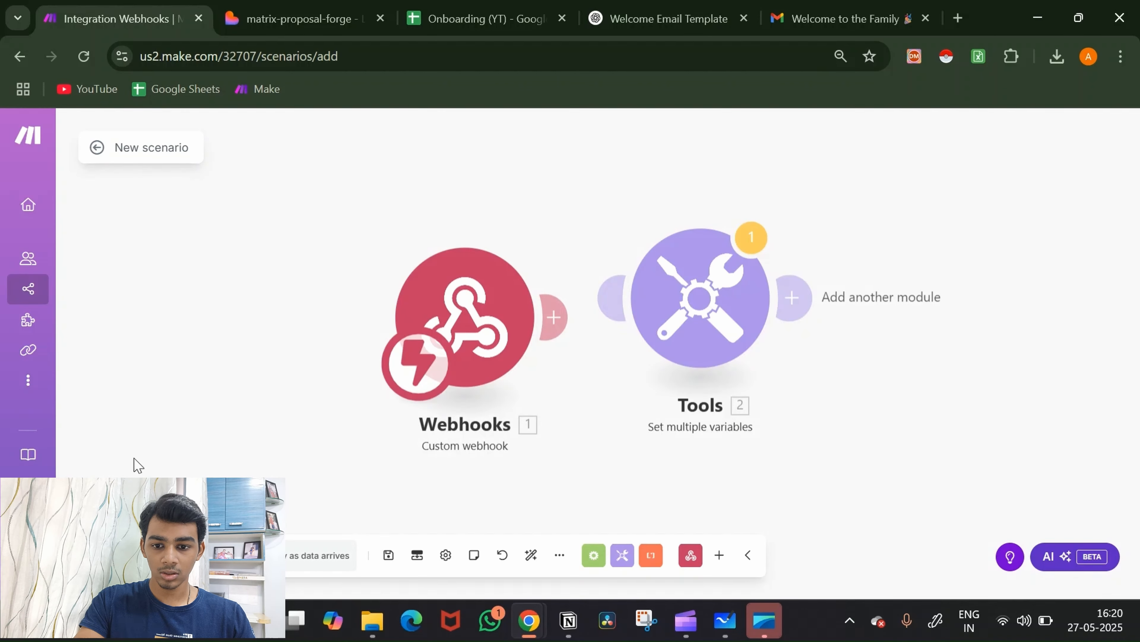
key(ctrl+s)
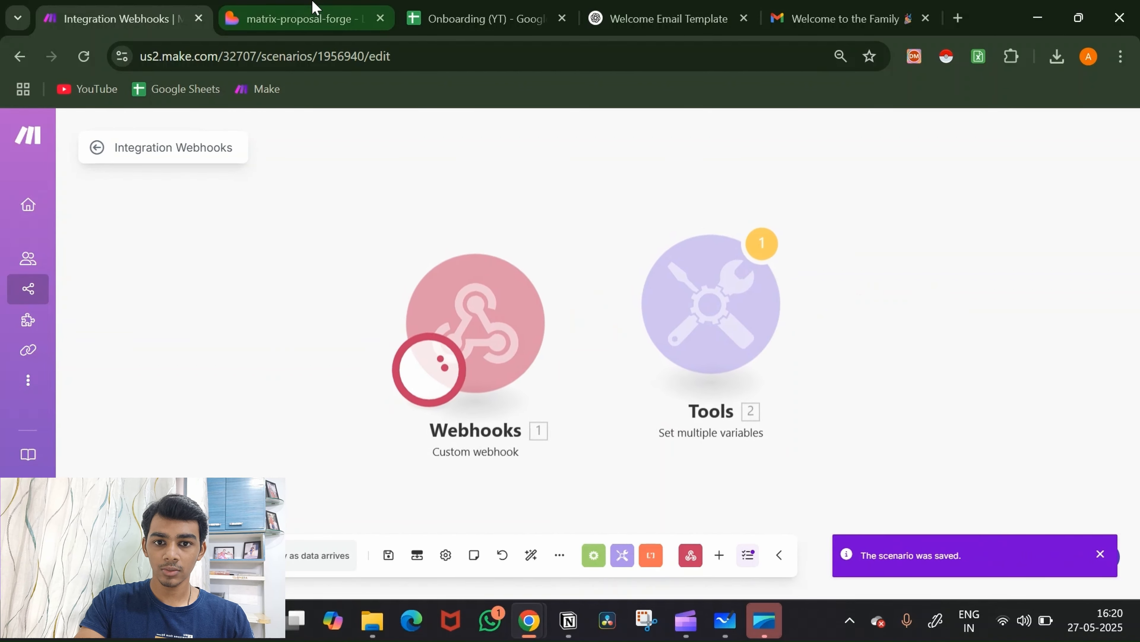
Step: Submit the filled proposal form so the Make webhook receives it
click(306, 19)
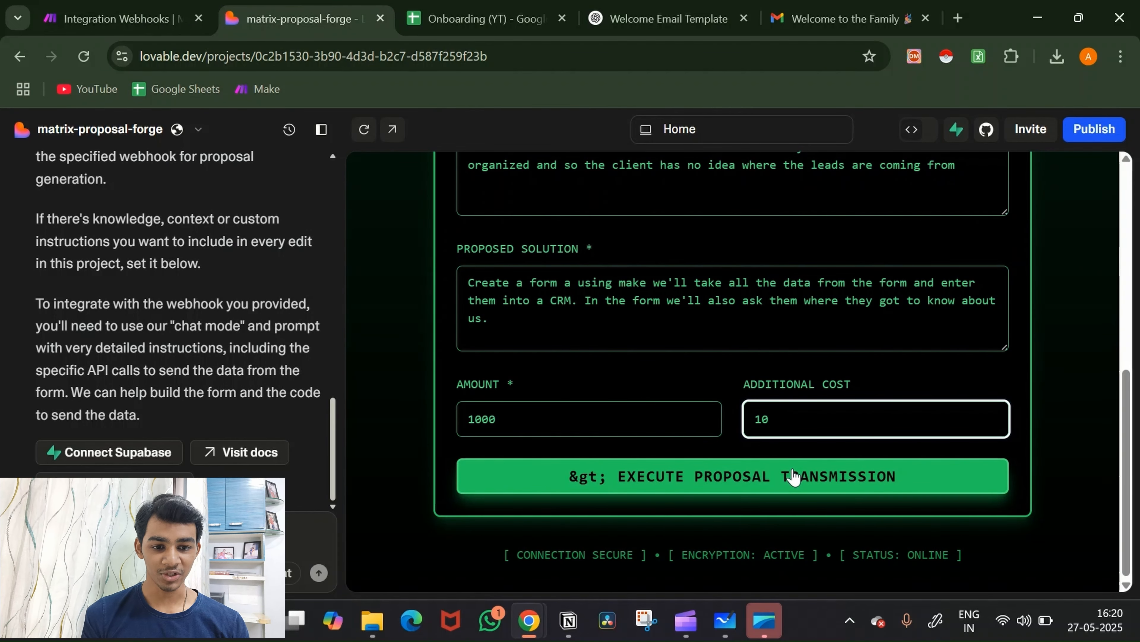
click(794, 476)
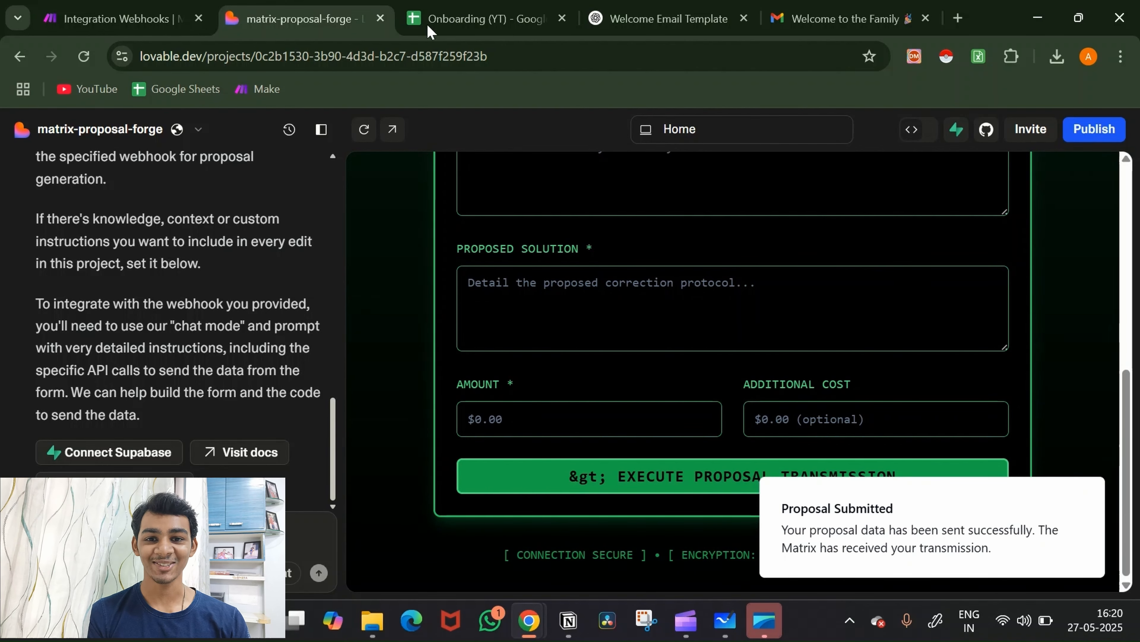
click(132, 8)
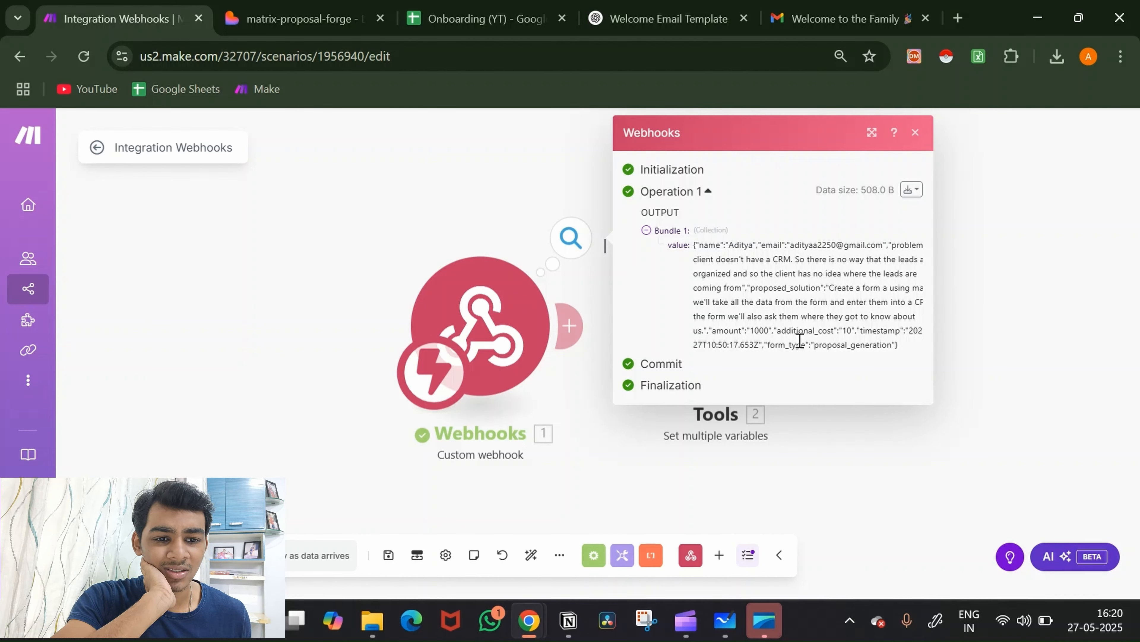
Step: Close the webhook output and move the Tools module out to the right
click(829, 494)
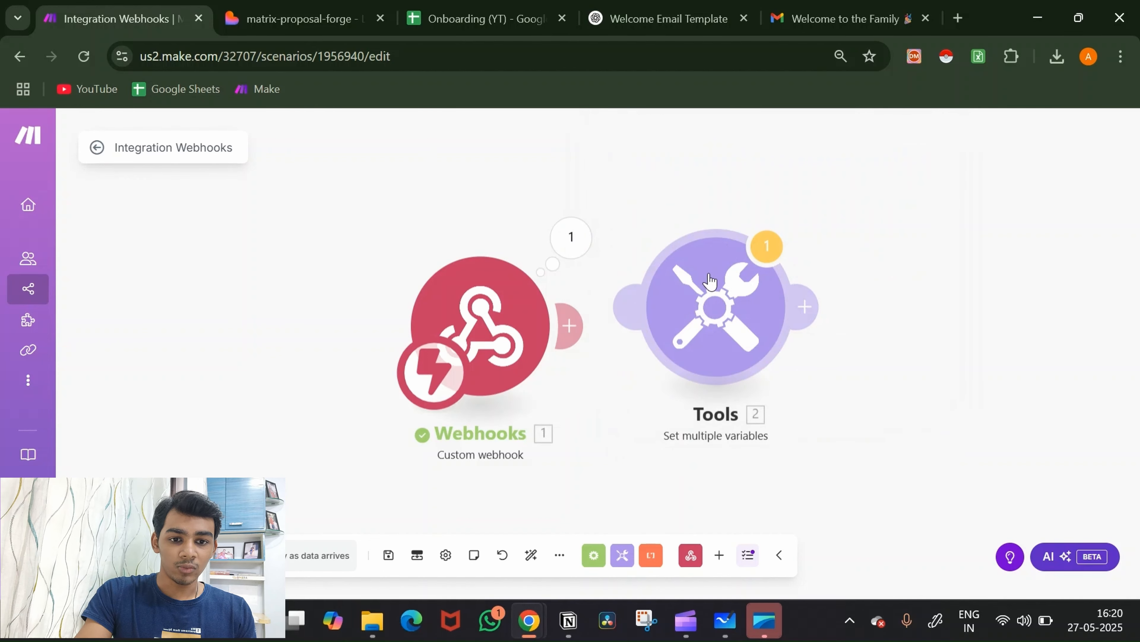
drag(719, 314, 1085, 380)
Step: Add a Parse JSON module after Webhooks, mapping the webhook value as its JSON string
click(572, 325)
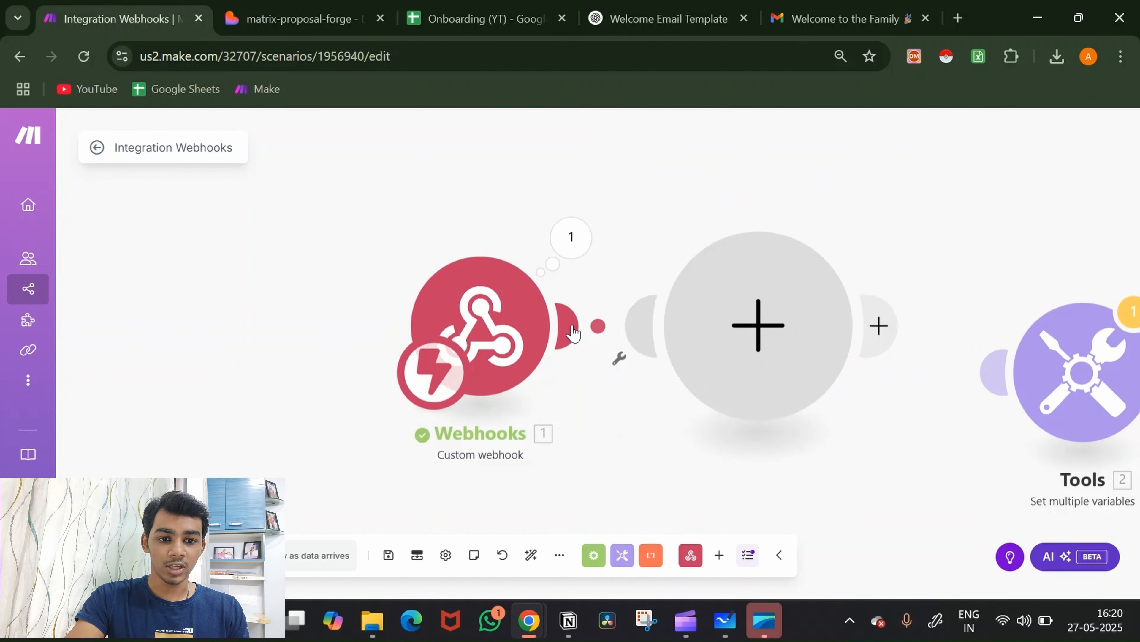
text(j)
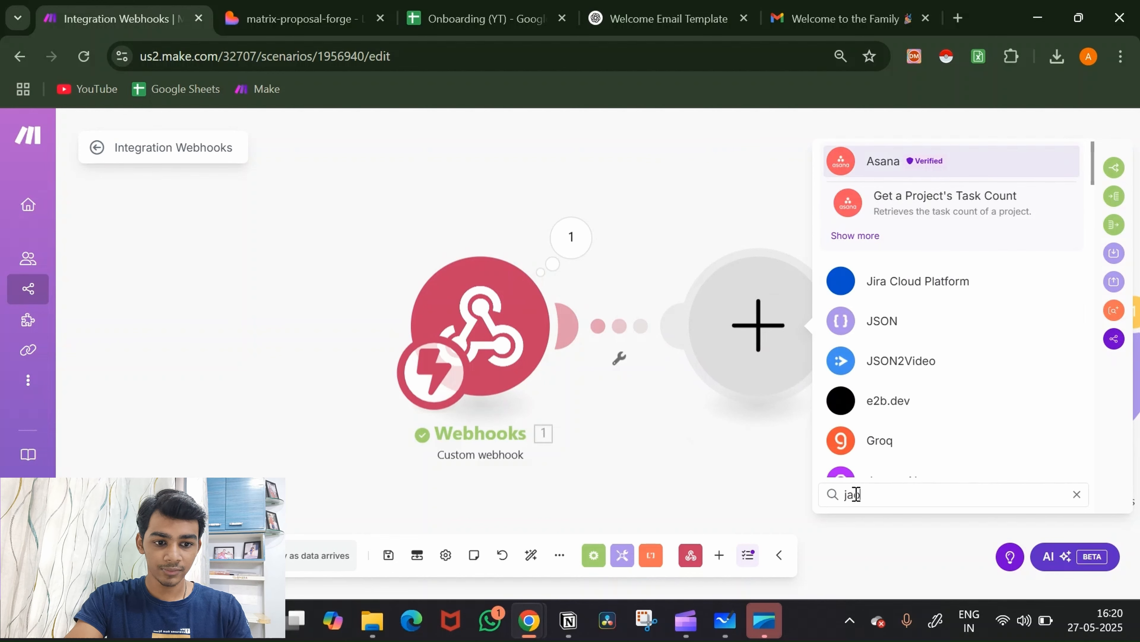
text(son)
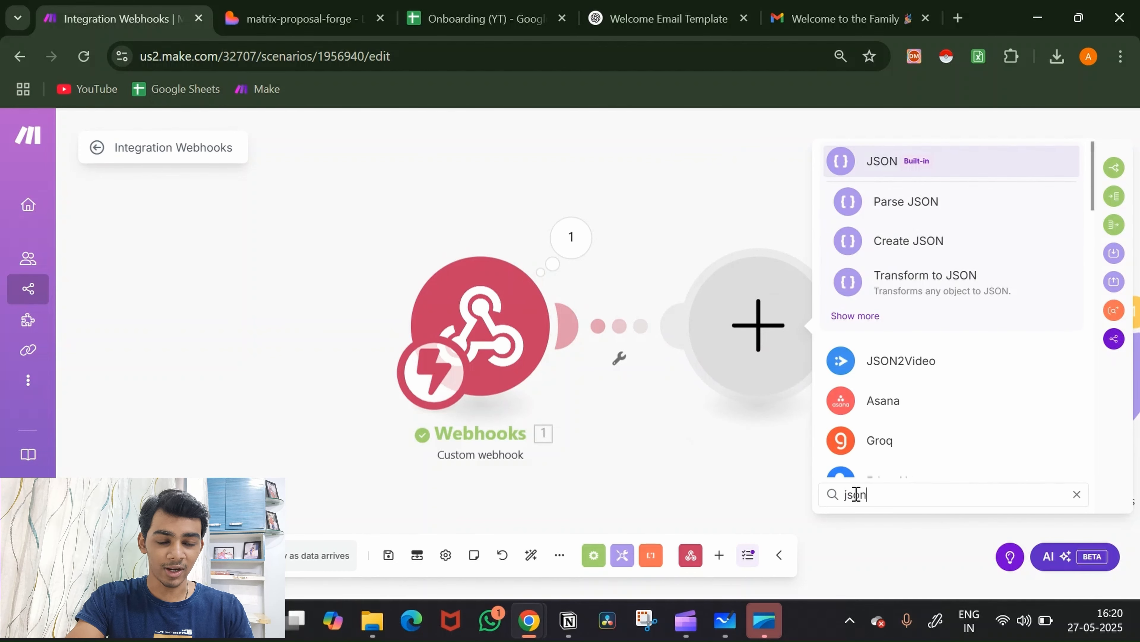
click(938, 212)
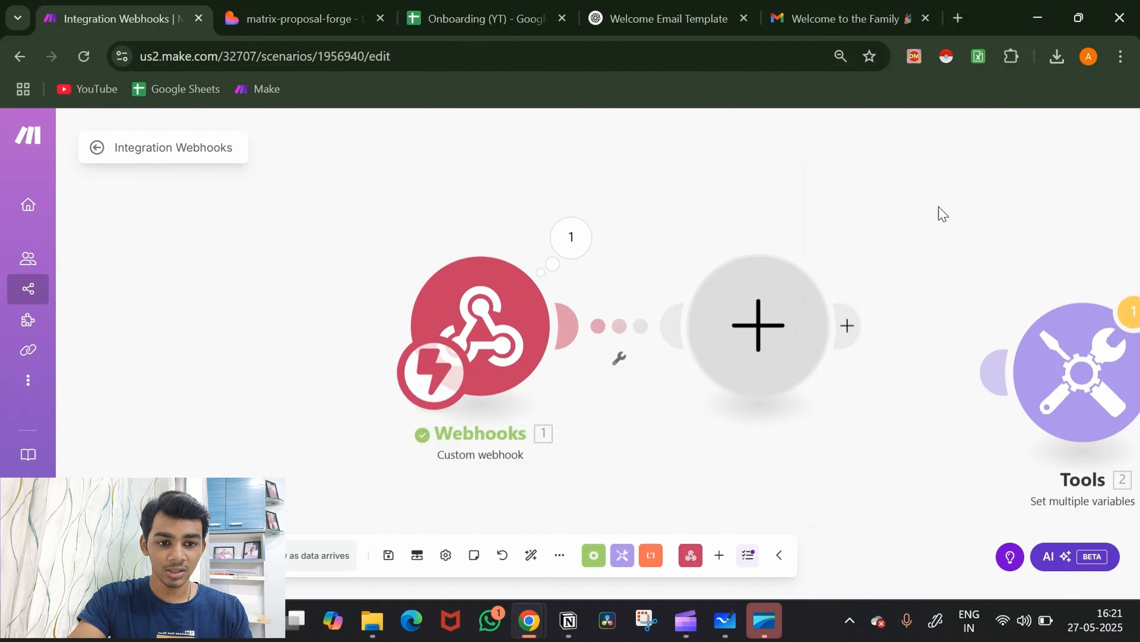
click(885, 390)
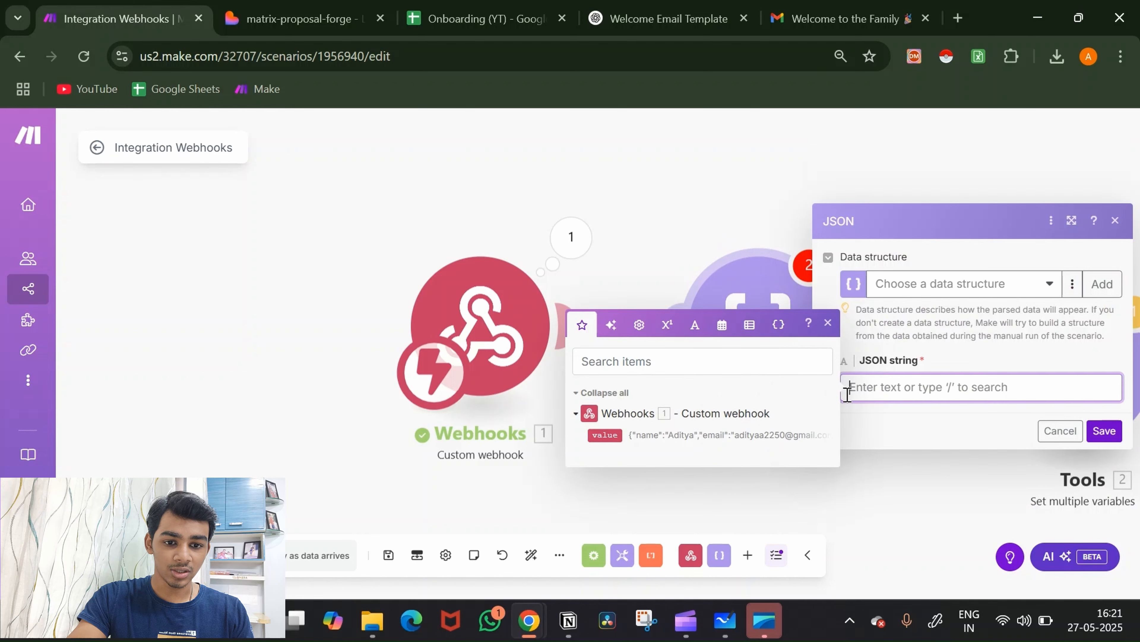
click(605, 435)
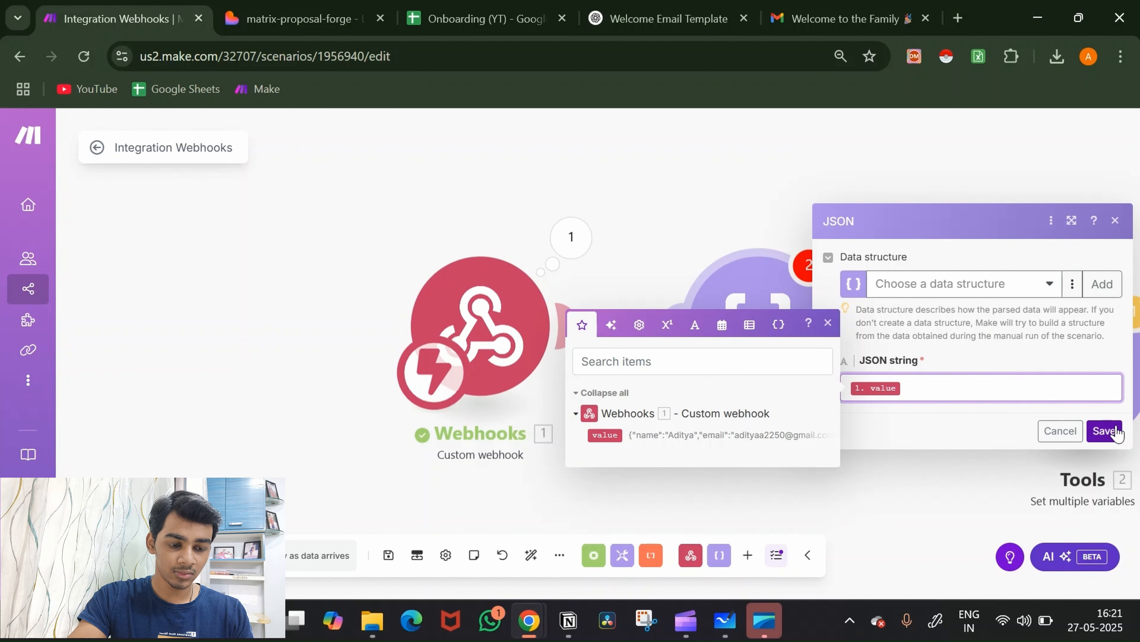
click(1105, 431)
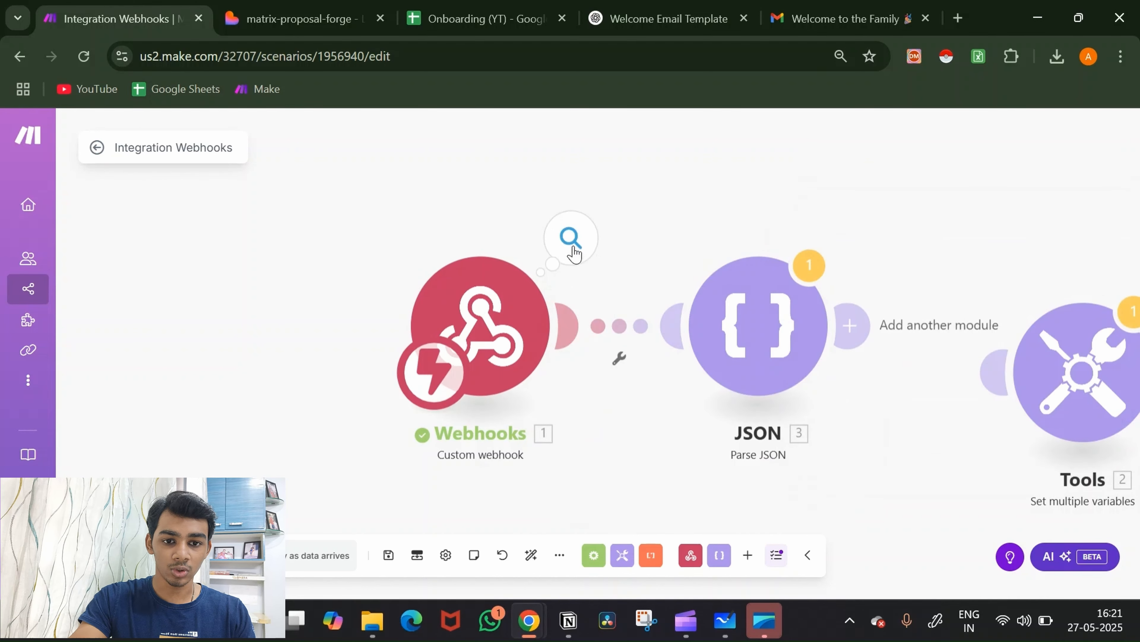
Step: Copy the JSON text the webhook received and unlink JSON from Webhooks
click(574, 253)
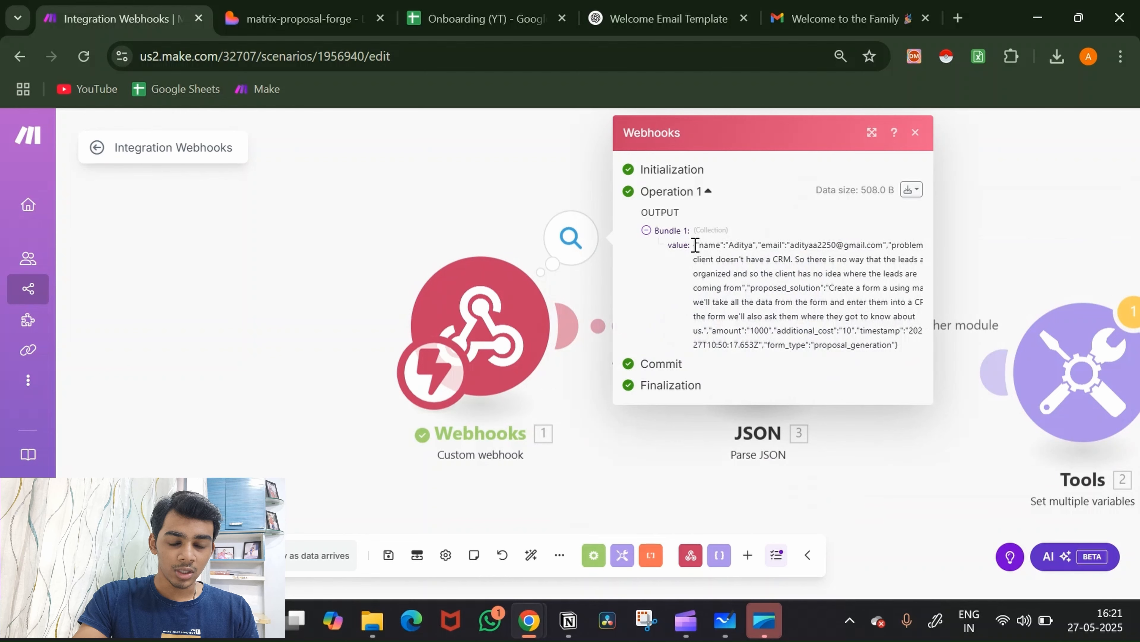
drag(695, 245, 917, 355)
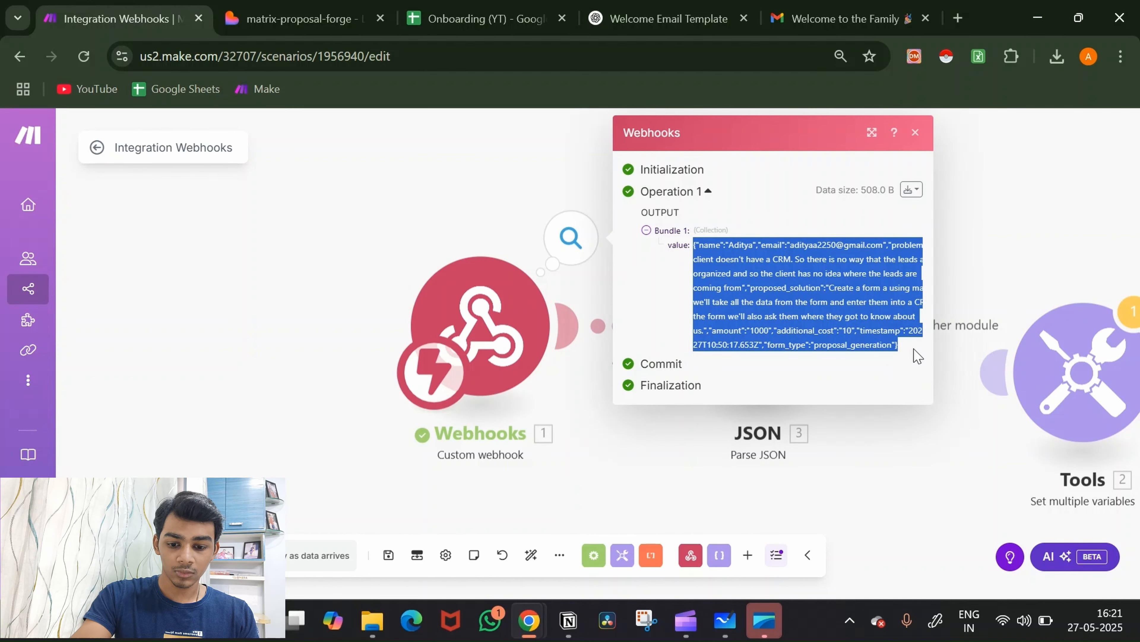
click(909, 458)
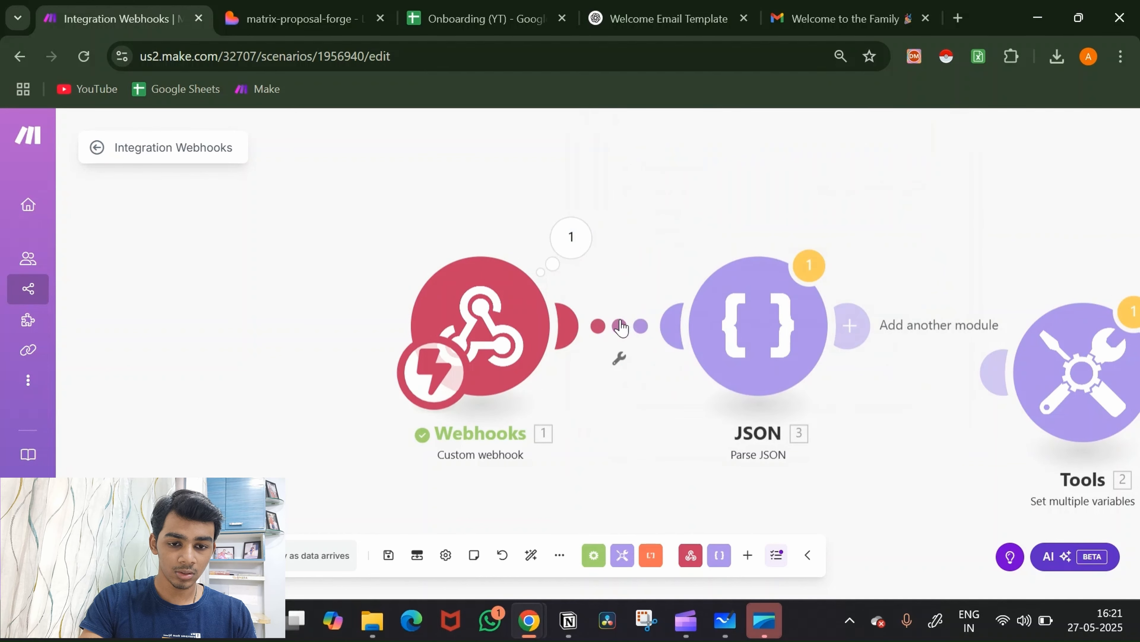
click(620, 327)
click(642, 356)
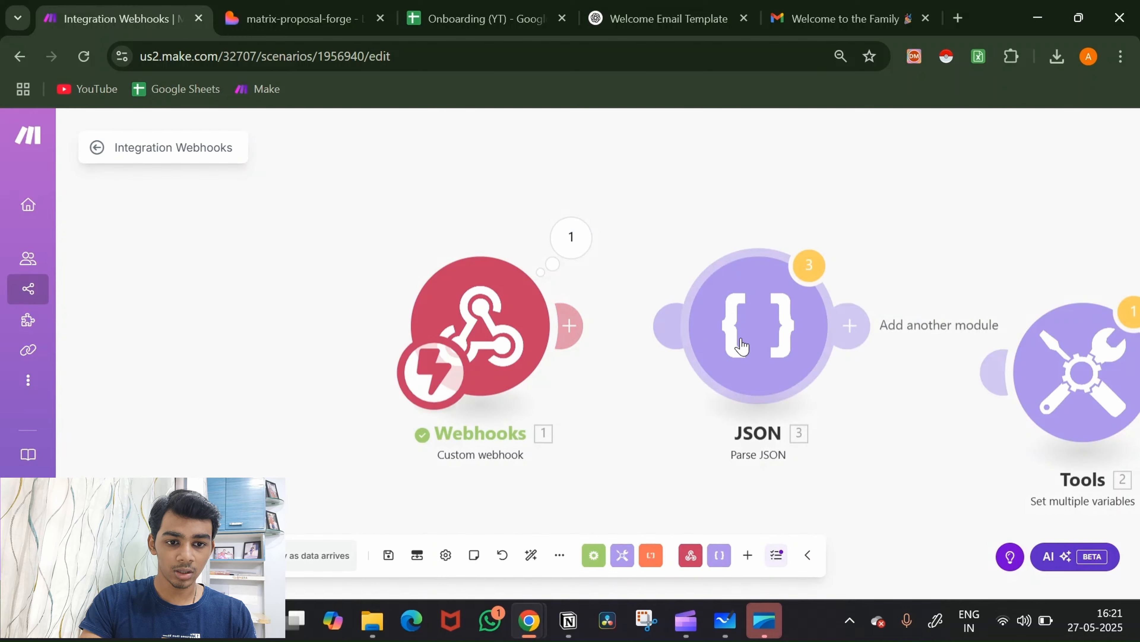
Step: Re-link the webhook to JSON and replace its JSON string with the pasted sample record
click(741, 346)
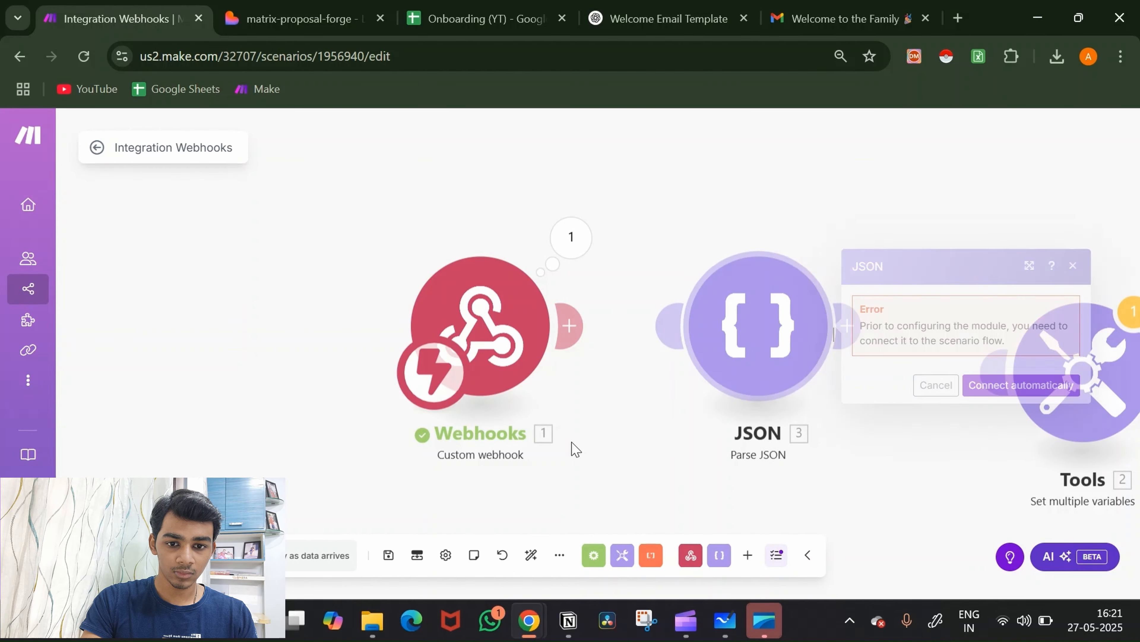
drag(496, 373, 815, 319)
click(815, 318)
click(644, 377)
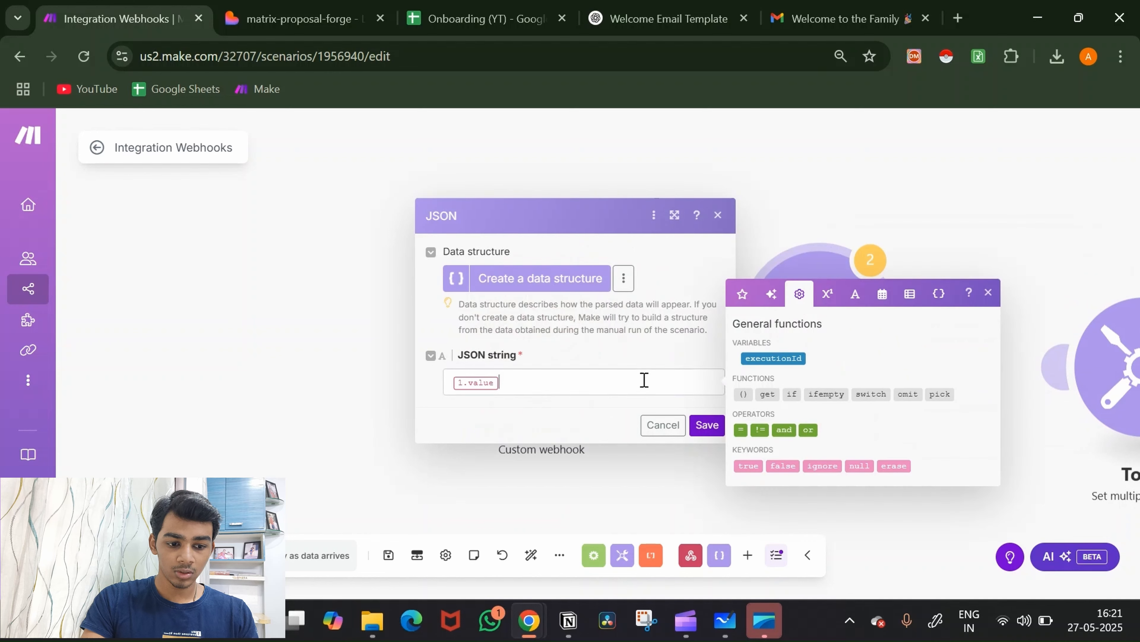
key(BackSpace)
key(ctrl+v)
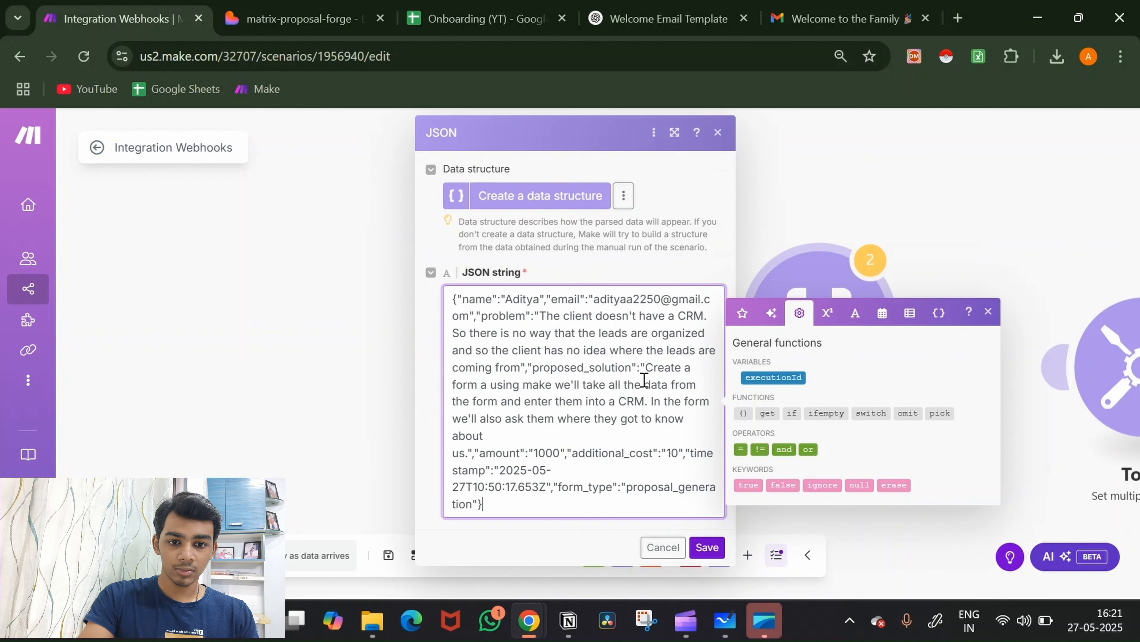
click(708, 547)
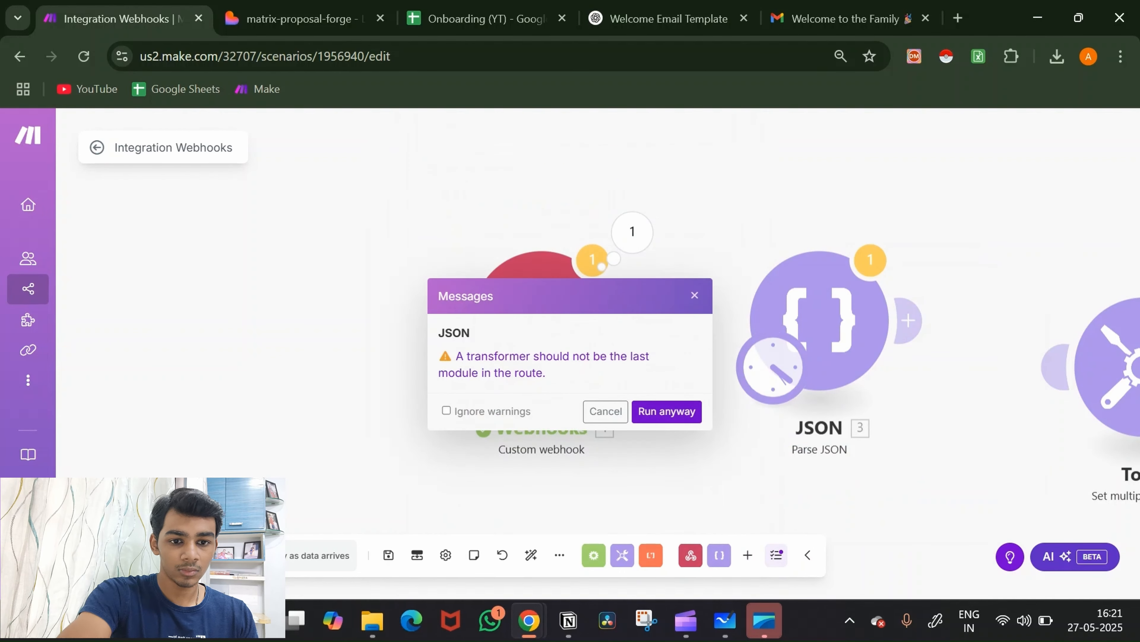
Step: Run the Parse JSON module ignoring warnings and review its parsed fields
click(493, 413)
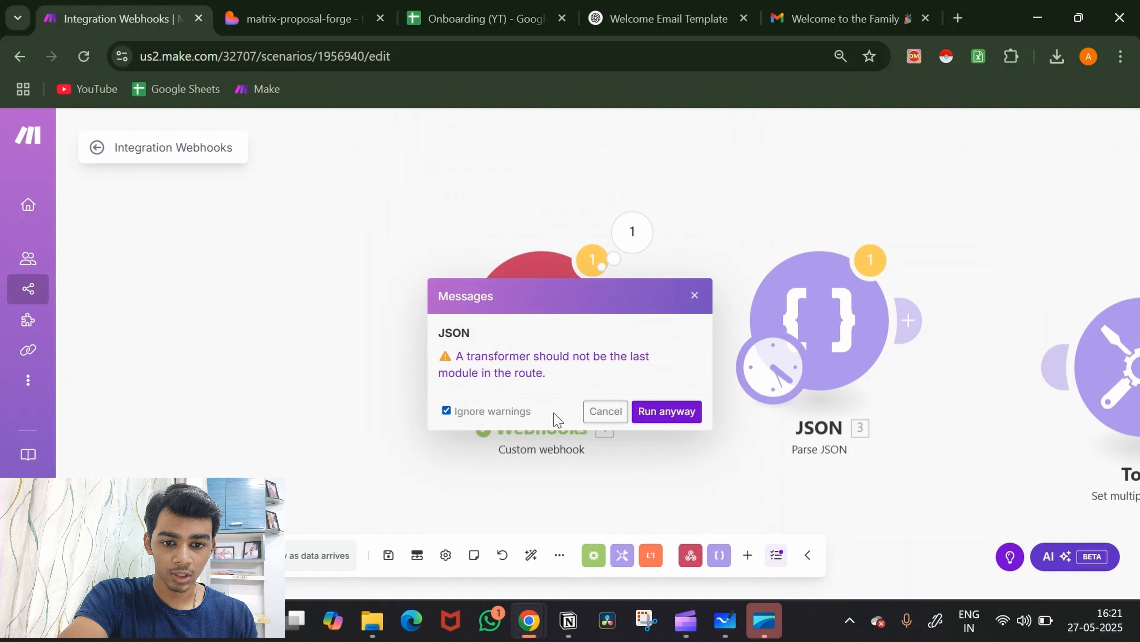
click(672, 415)
scroll(817, 342, down, 1)
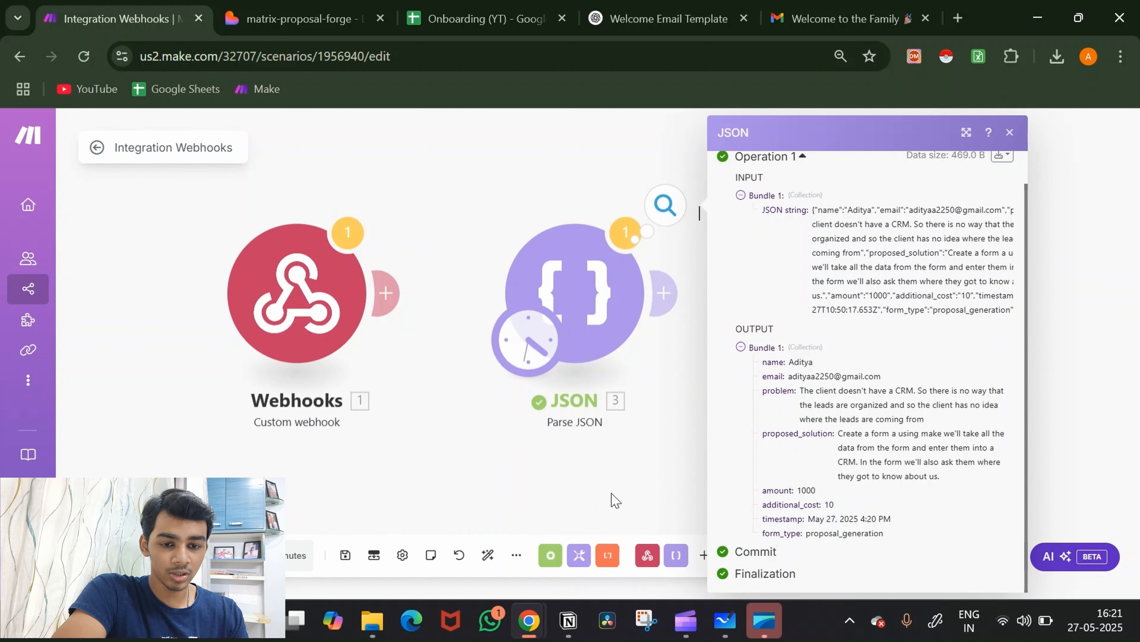
click(602, 498)
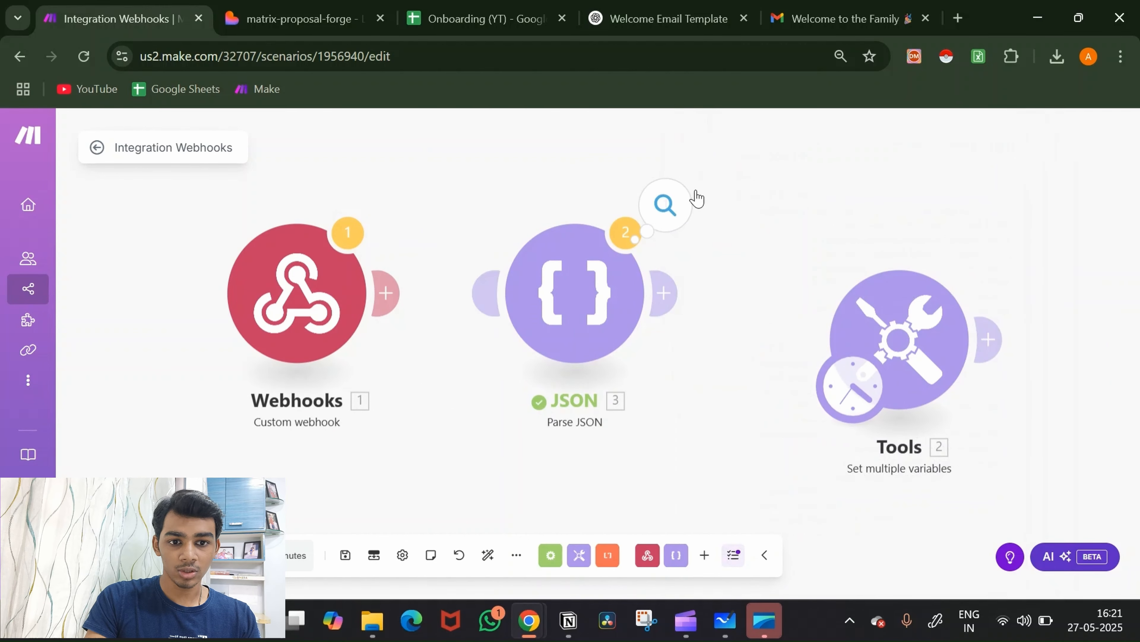
Step: Connect the Webhooks trigger to the JSON module
drag(746, 194, 417, 357)
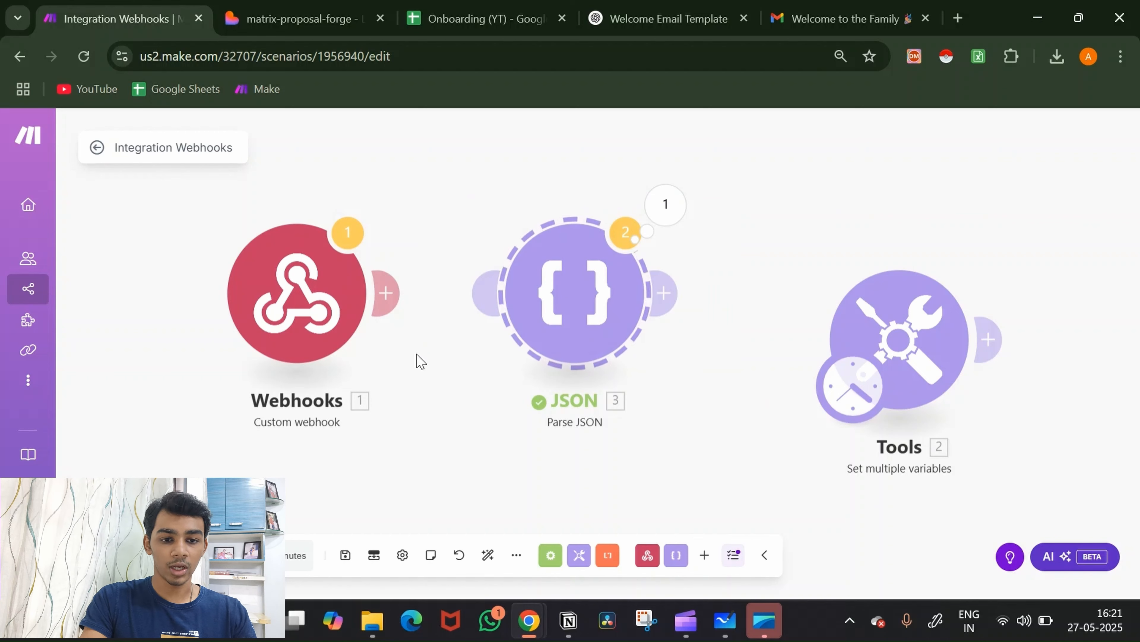
drag(384, 292, 521, 332)
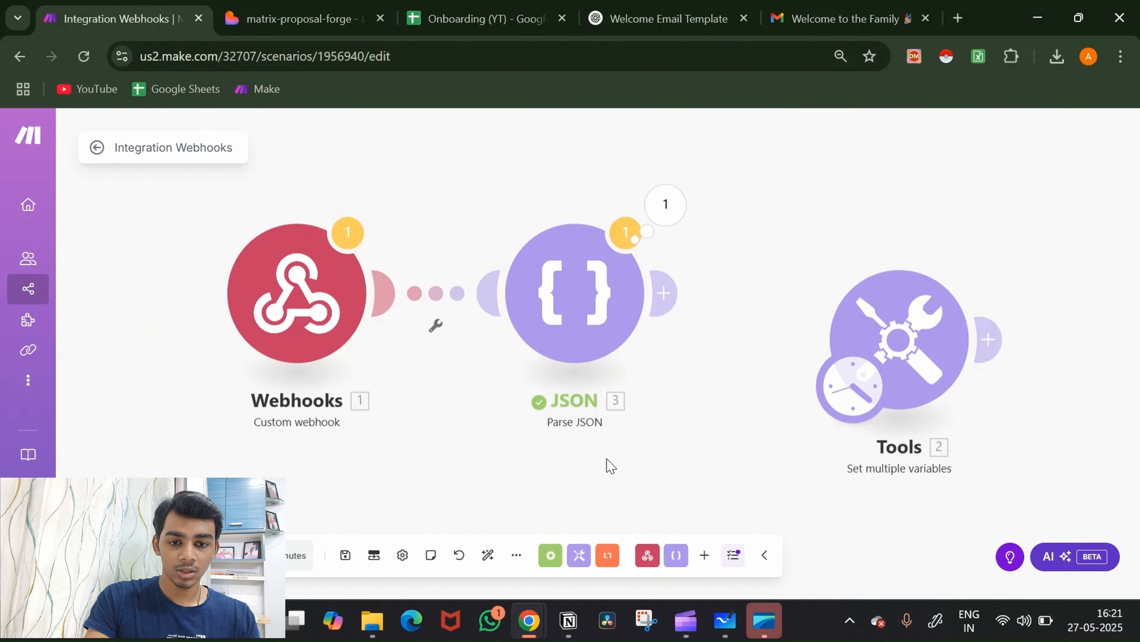
scroll(657, 509, down, 3)
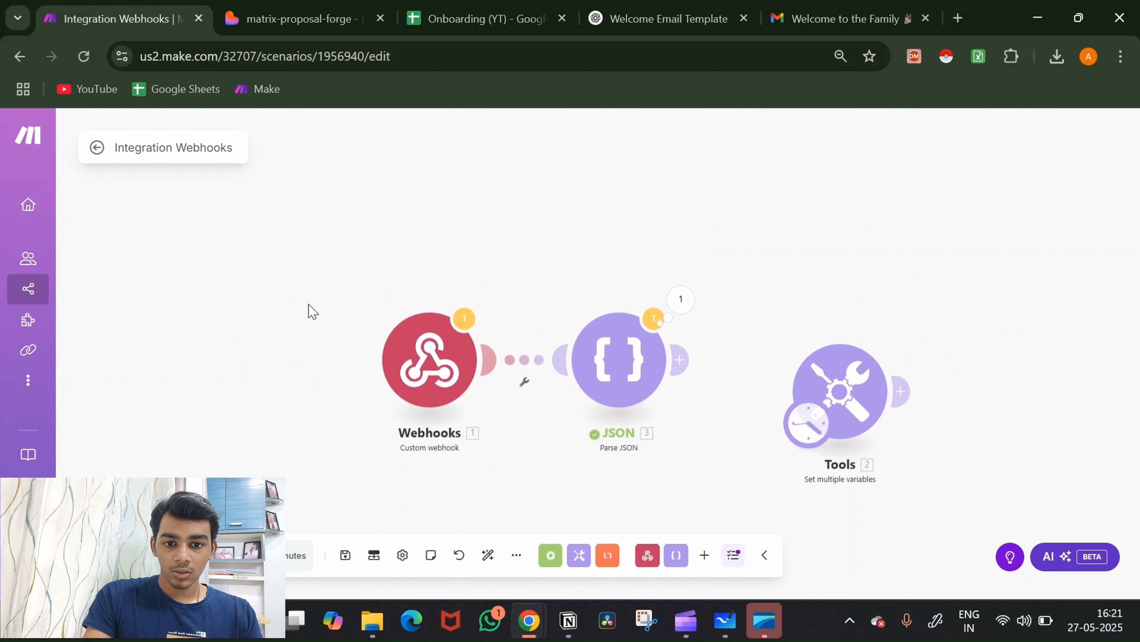
Step: Move the Webhooks–JSON pair up and place Tools below them
drag(308, 305, 725, 486)
drag(643, 364, 626, 179)
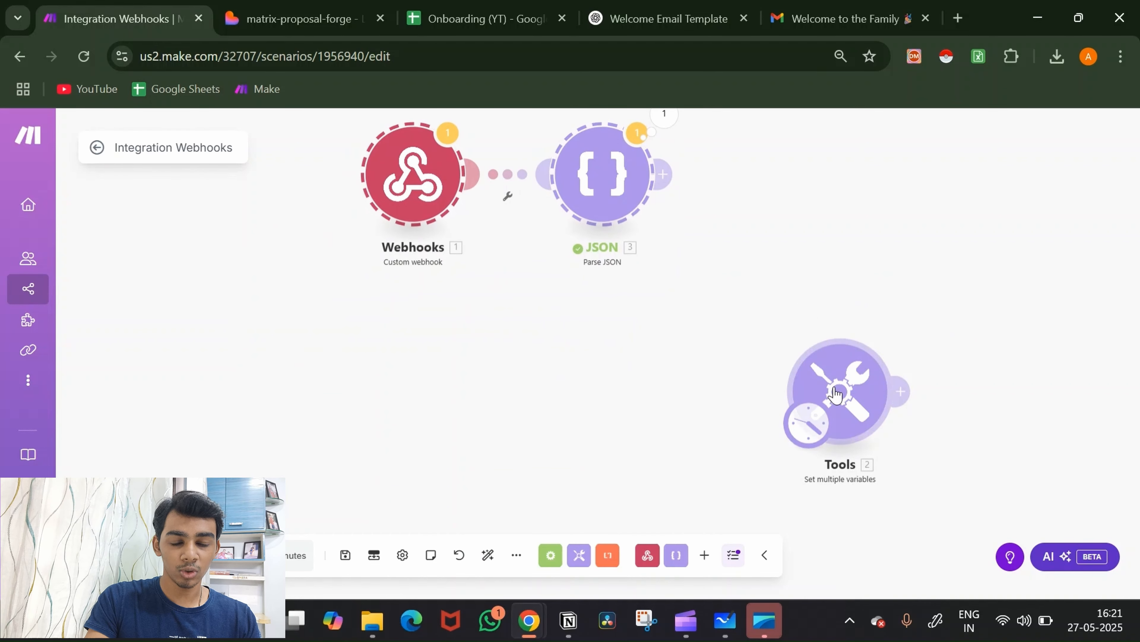
drag(831, 389, 505, 372)
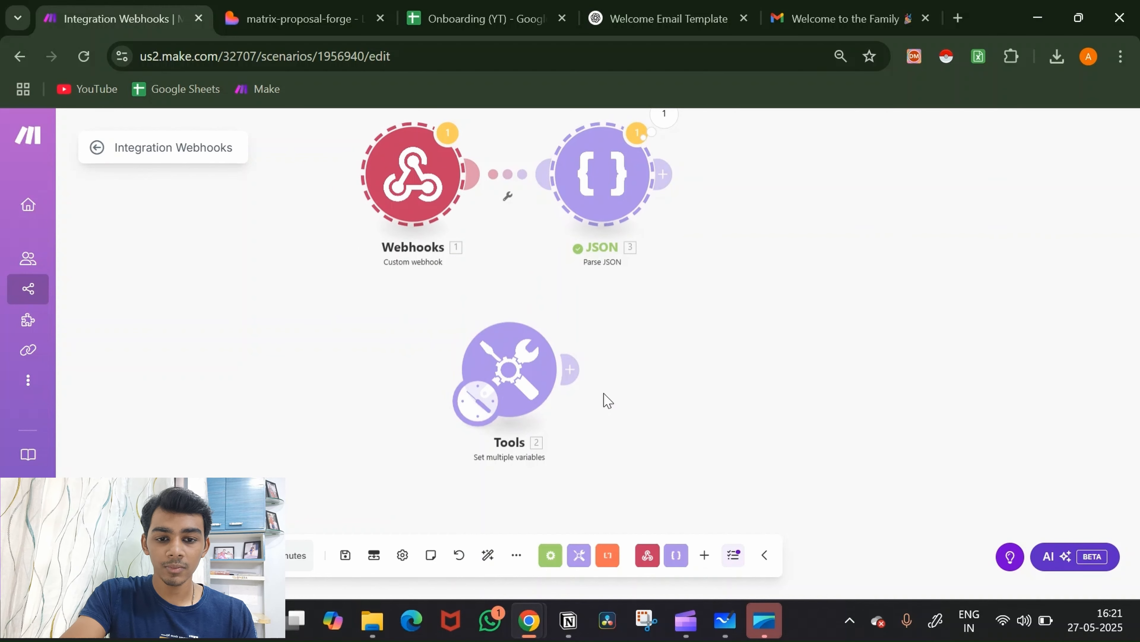
Step: Add a new module after Tools and search the apps for 'gro'
click(571, 370)
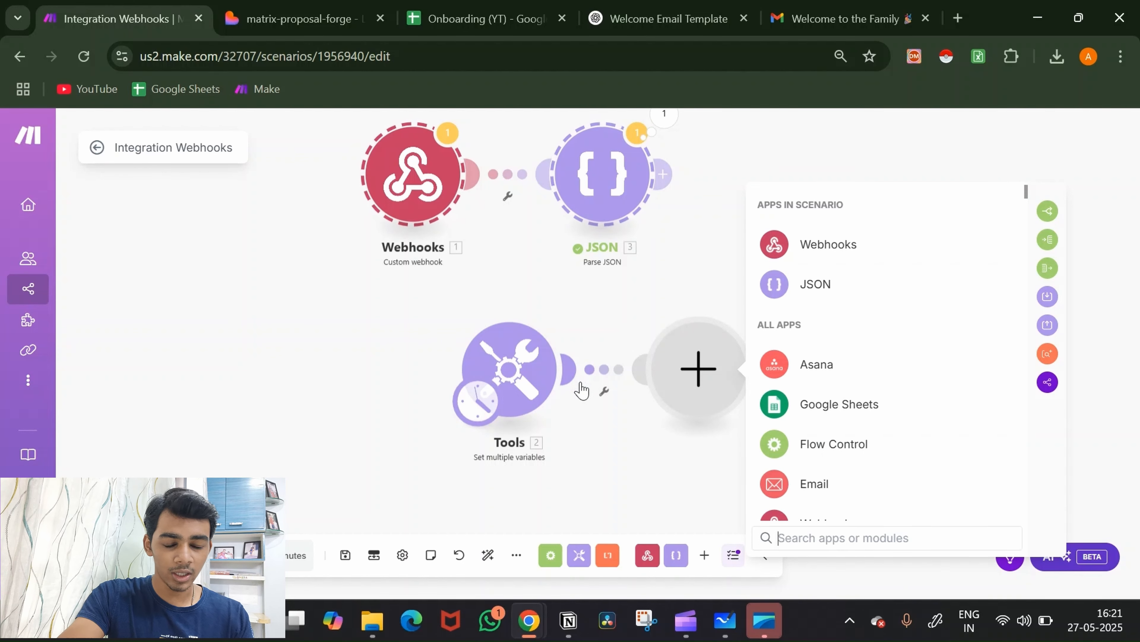
click(909, 538)
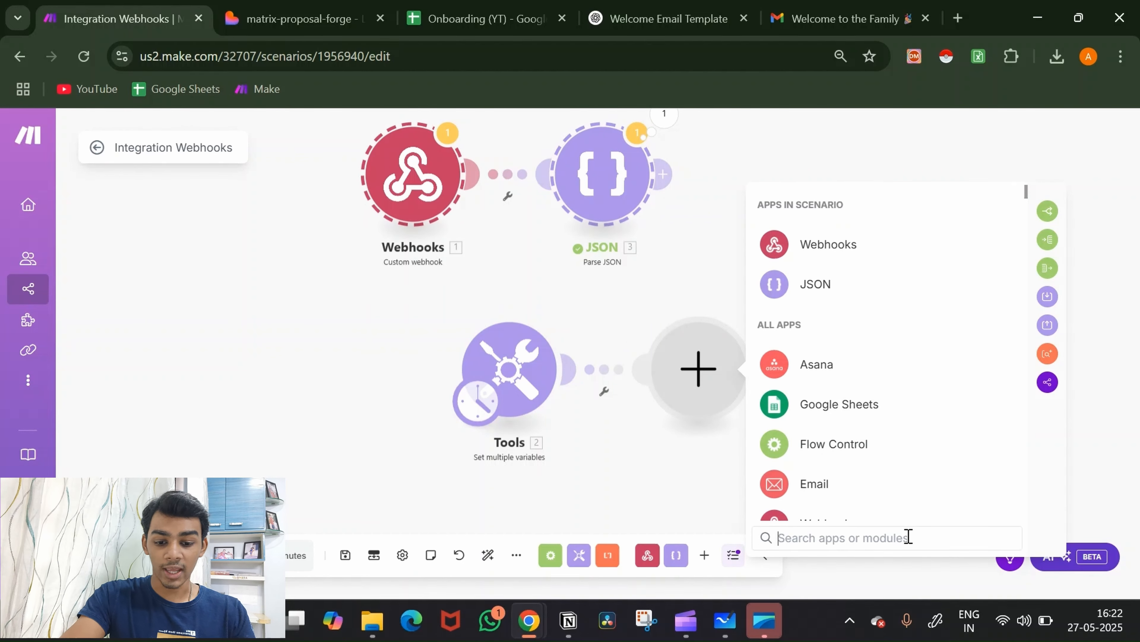
text(gro)
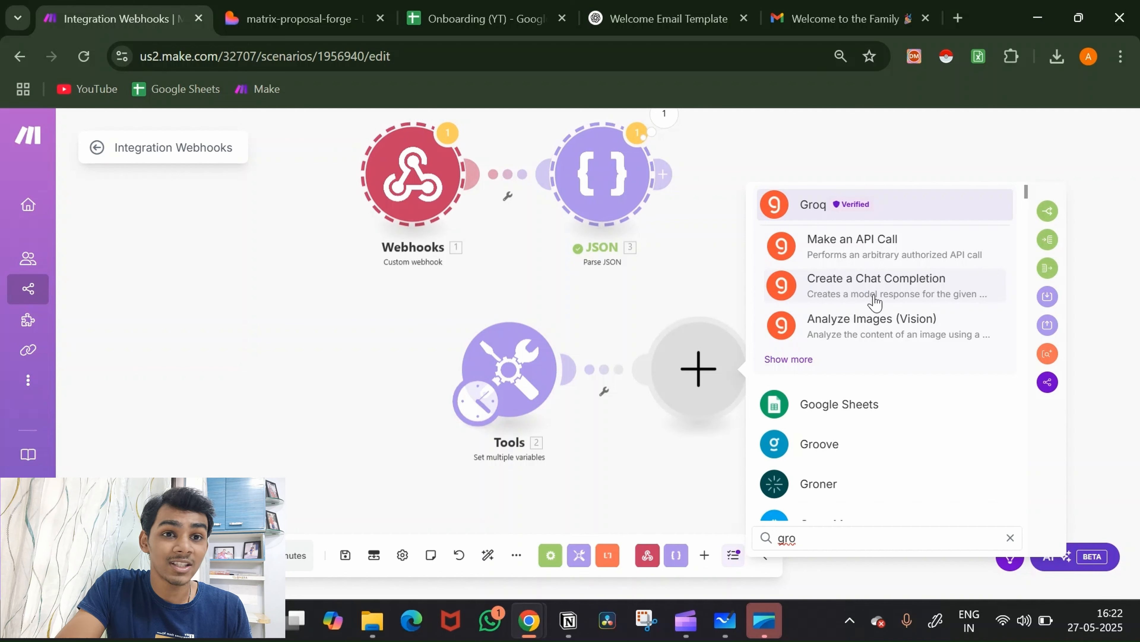
Step: Add Groq's Create a Chat Completion with model deepseek-r1-distill-llama-70b and a User message
click(878, 286)
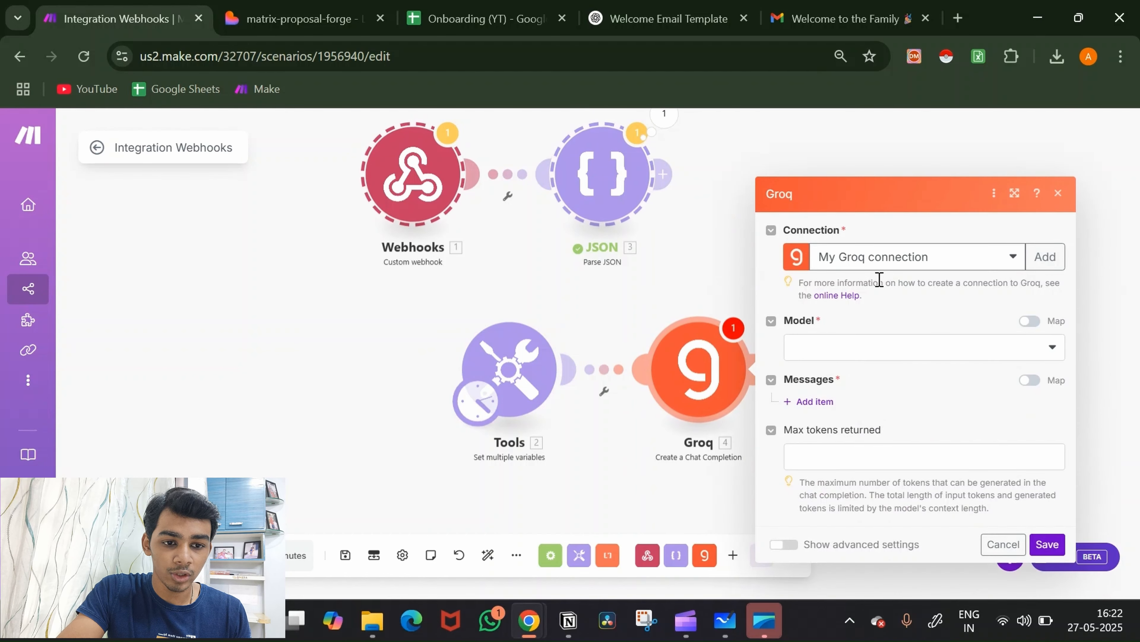
click(896, 350)
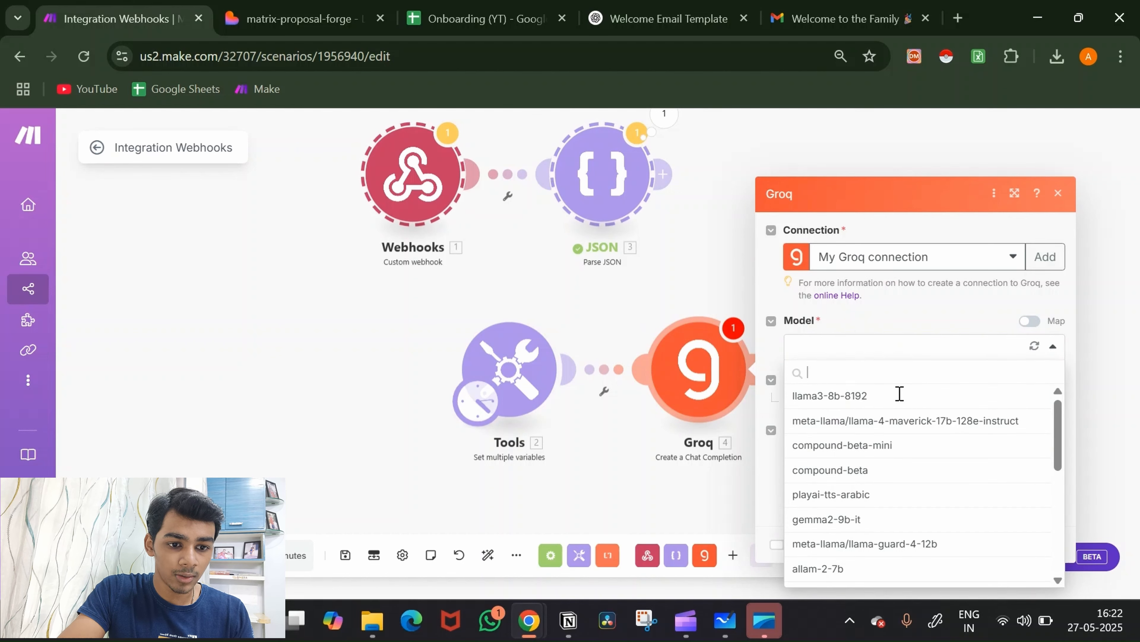
scroll(905, 451, down, 10)
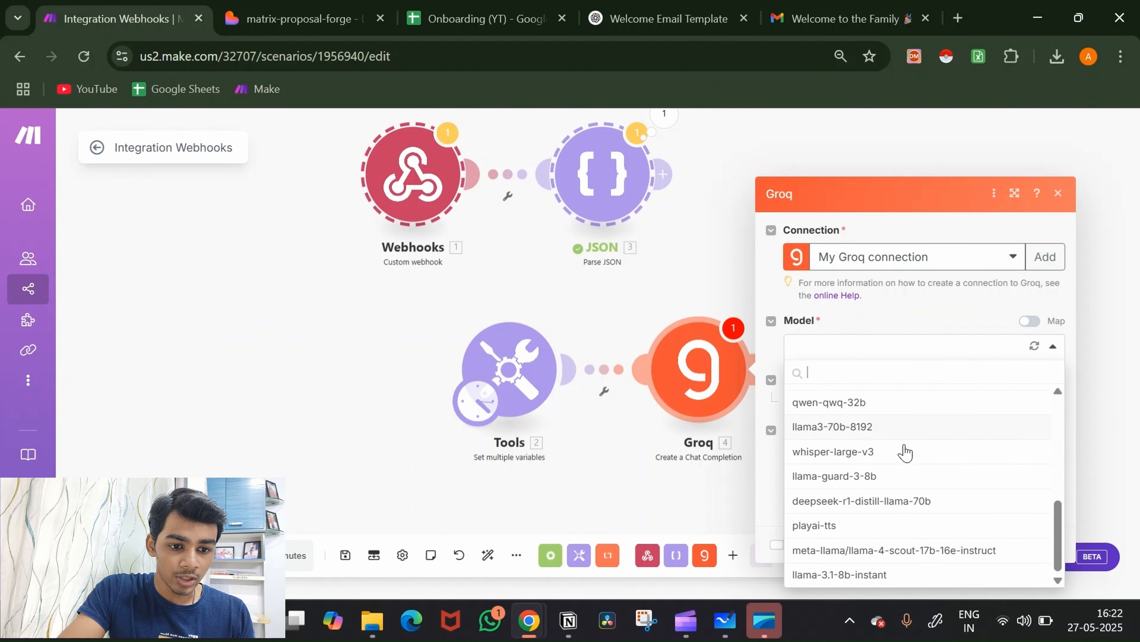
click(908, 502)
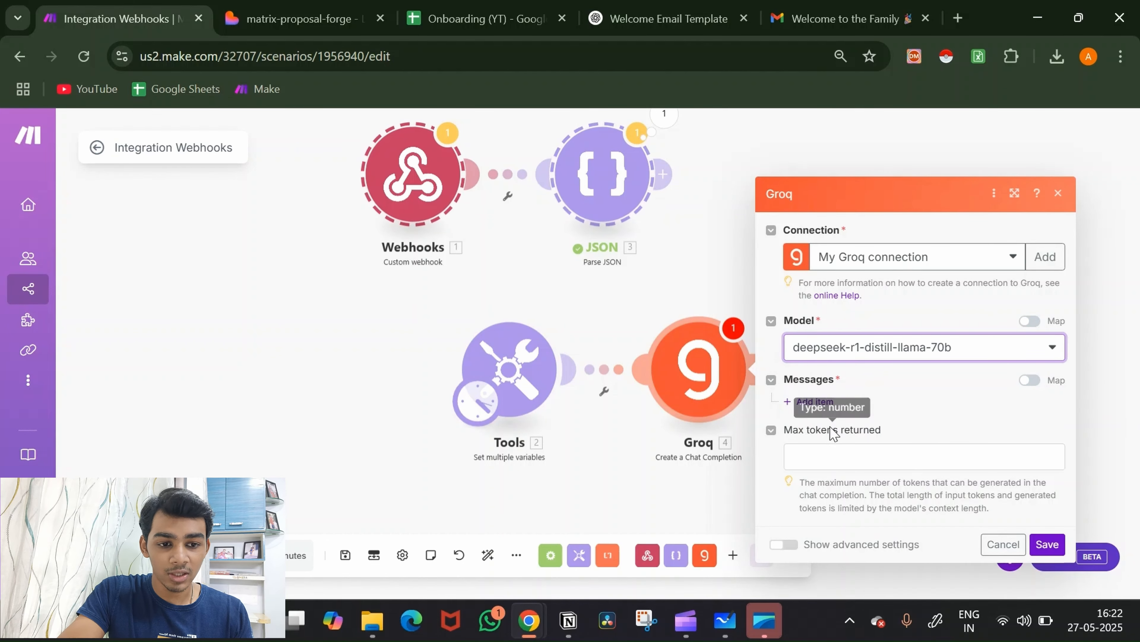
click(815, 401)
scroll(924, 432, down, 3)
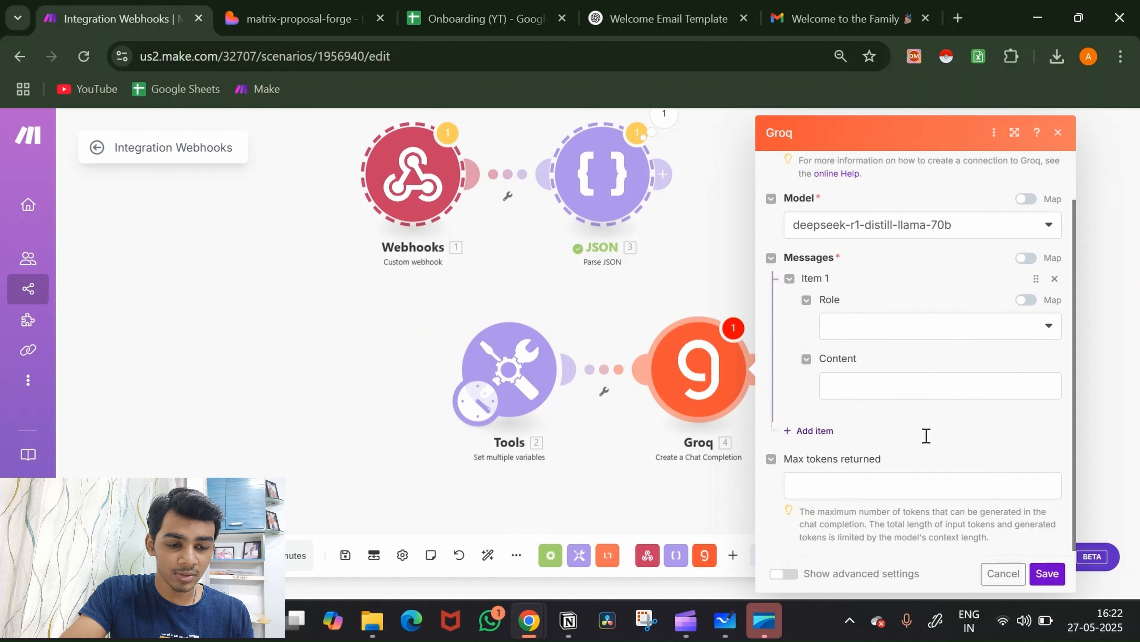
click(929, 336)
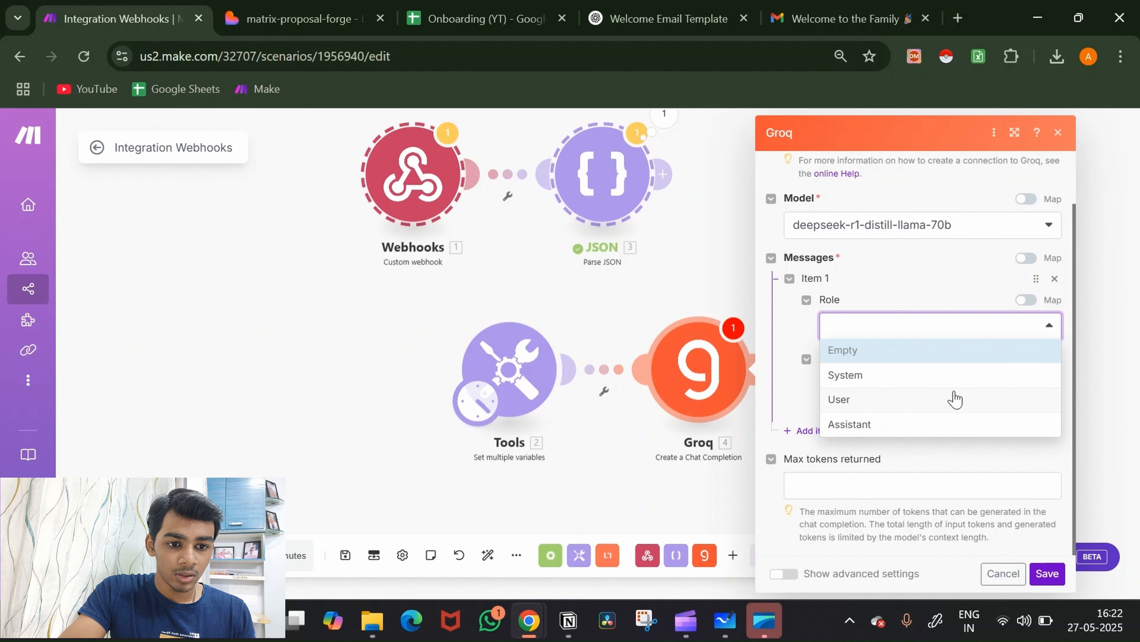
click(945, 399)
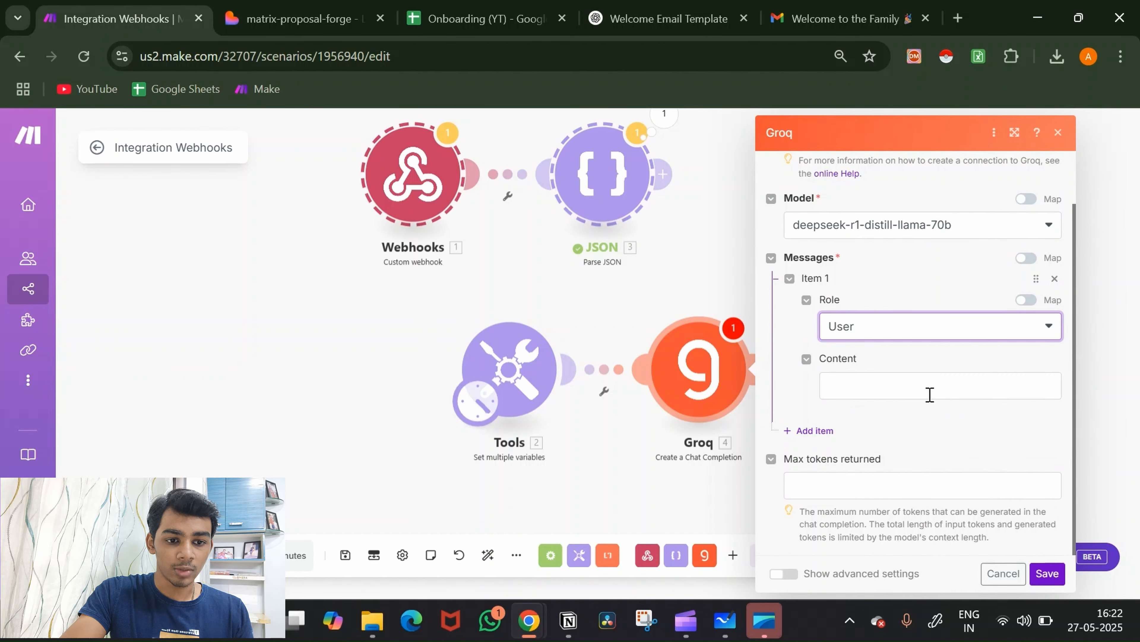
click(930, 395)
Step: Write the prompt asking to elaborate on the client's problem and solution in very simple language
text(You wi)
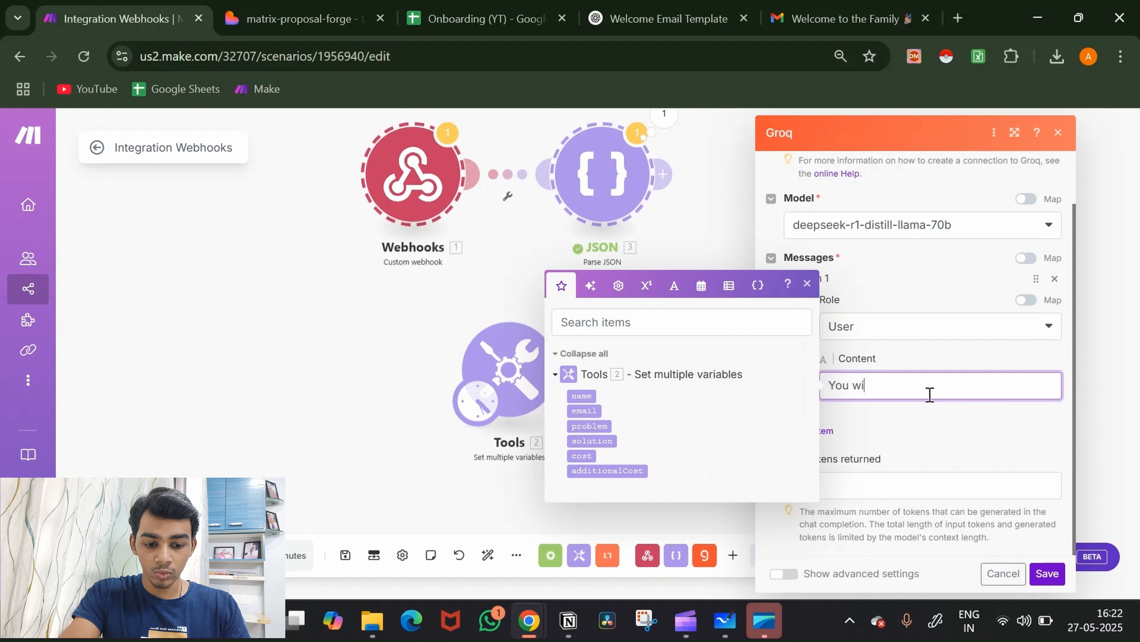
text(ll be provided)
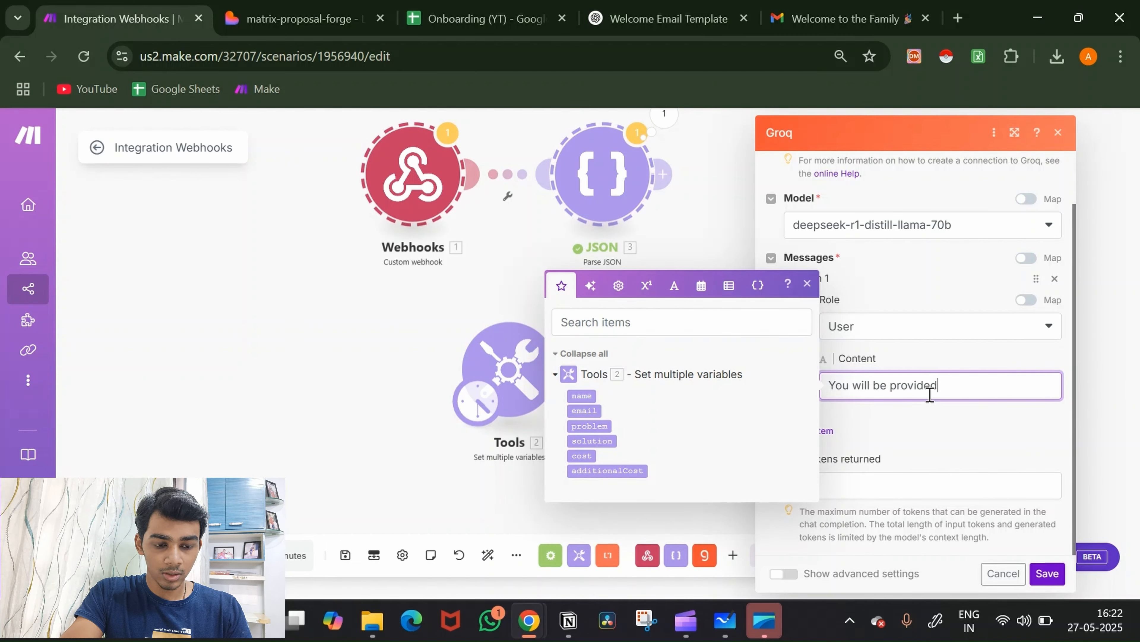
text( with)
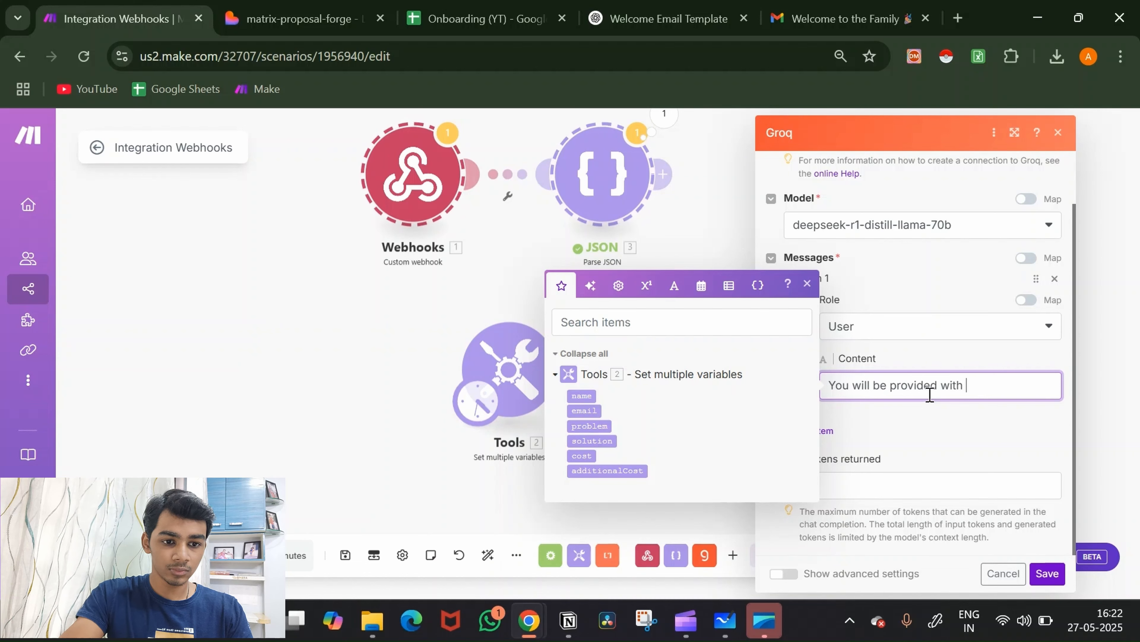
text( a pro)
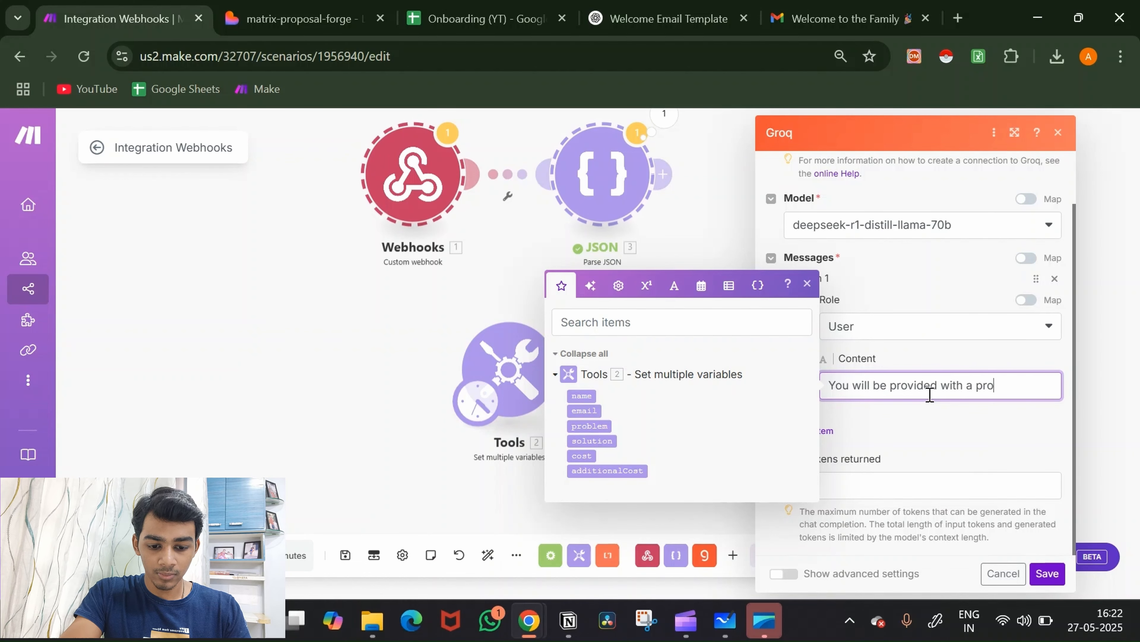
text(blem that th)
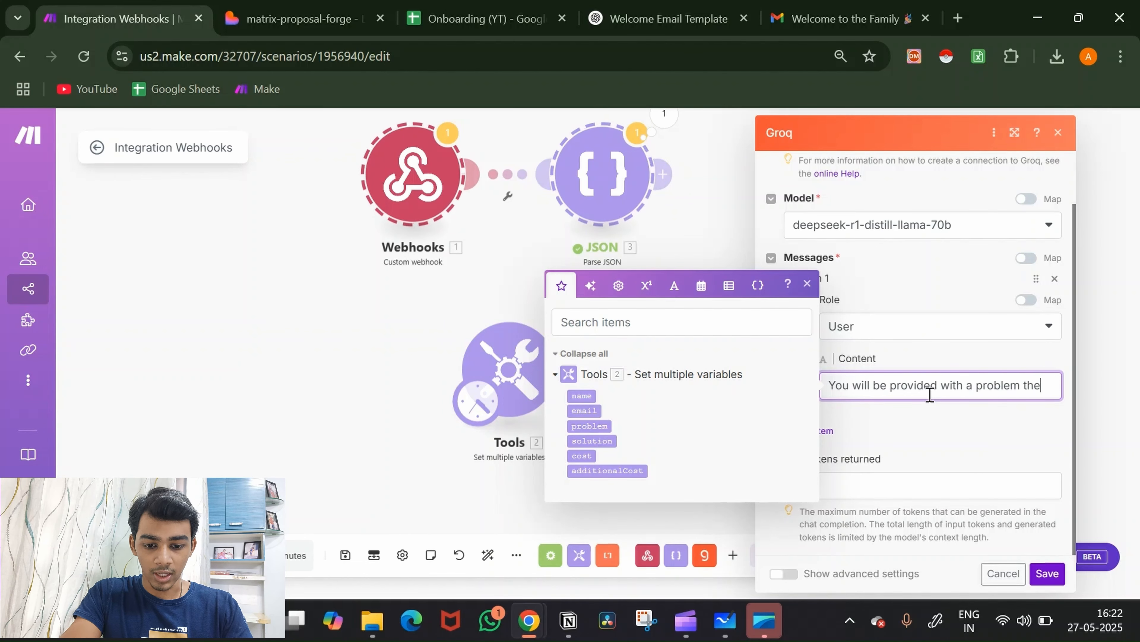
text(e cl)
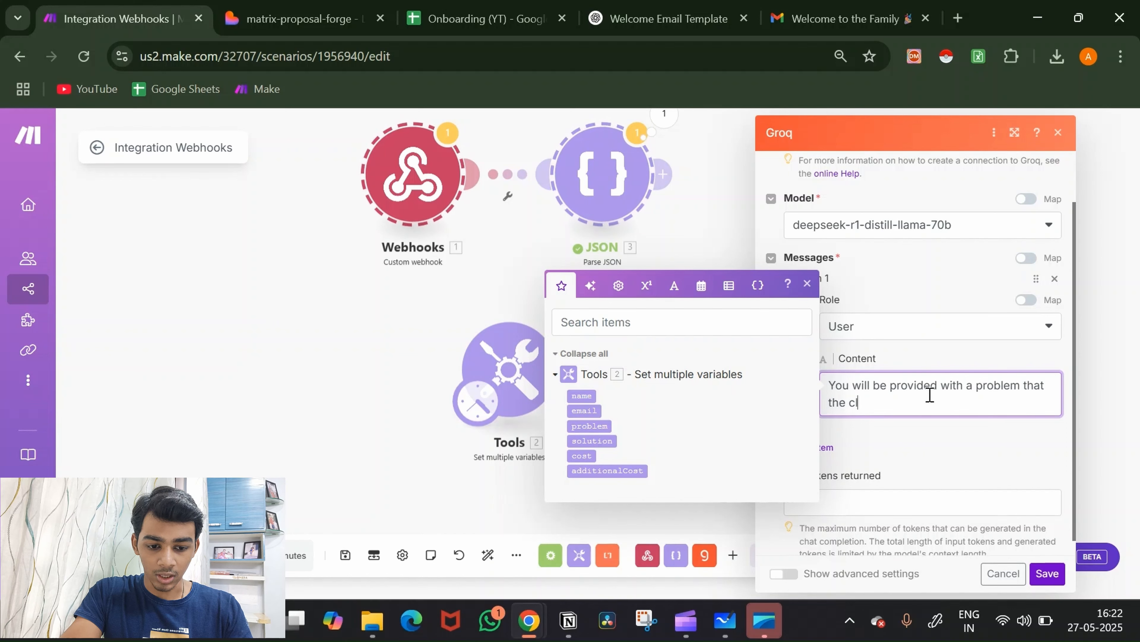
text(ient )
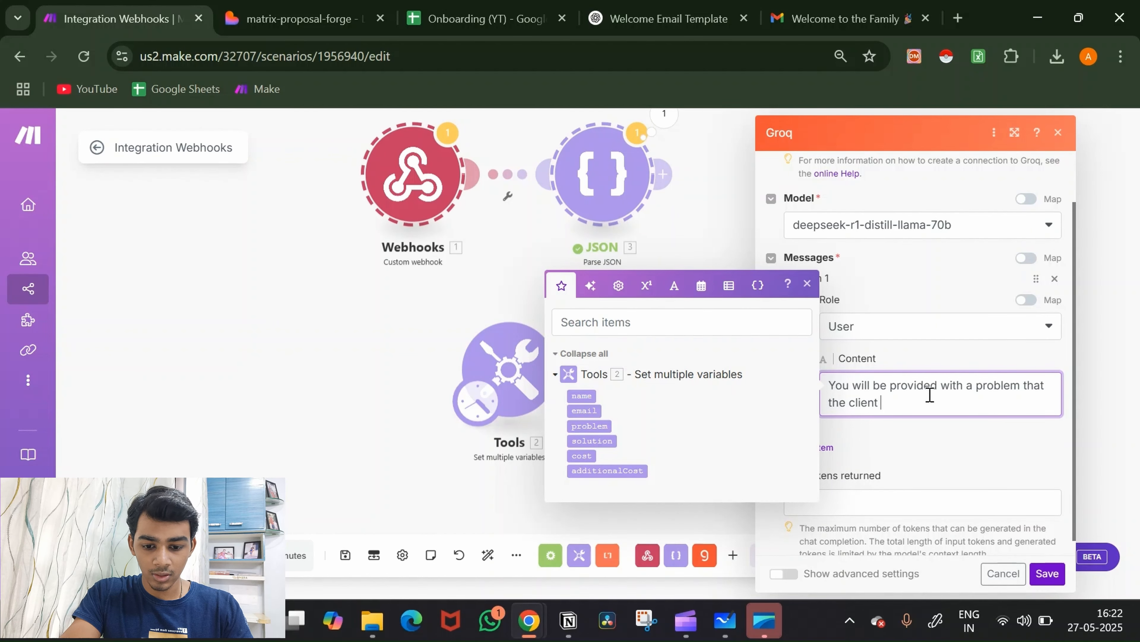
text(is faci)
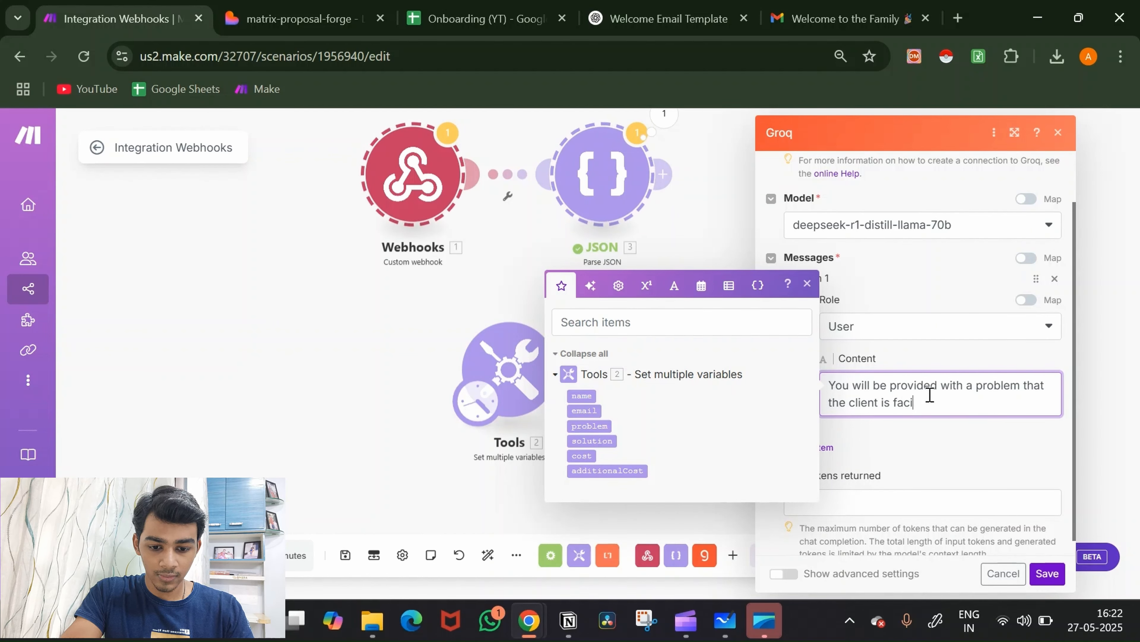
text(ng and )
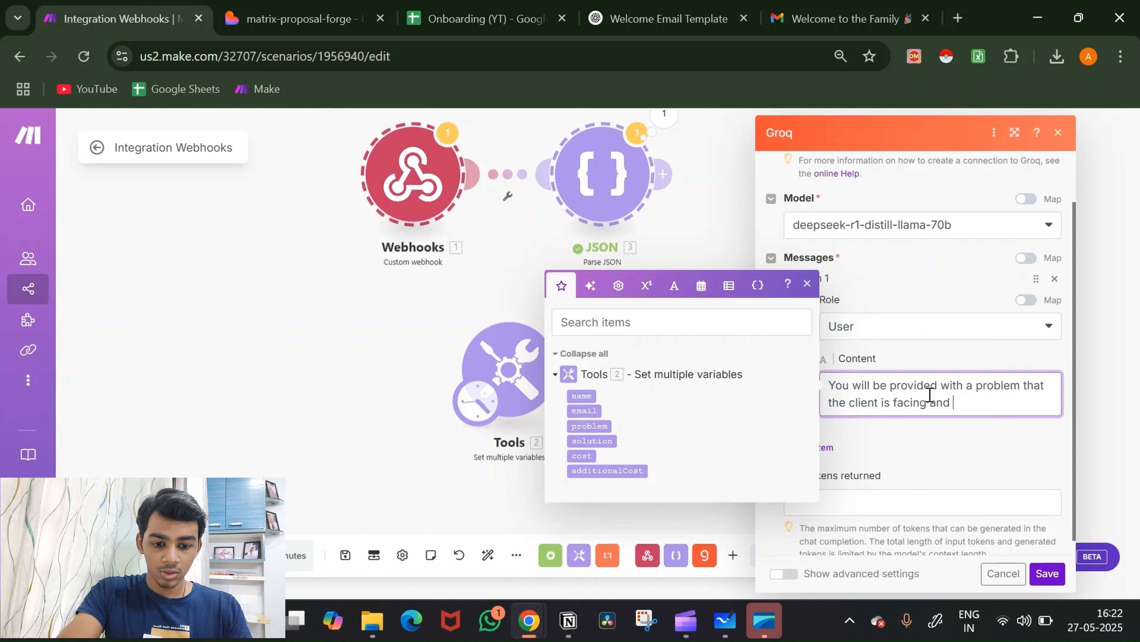
text(you will a)
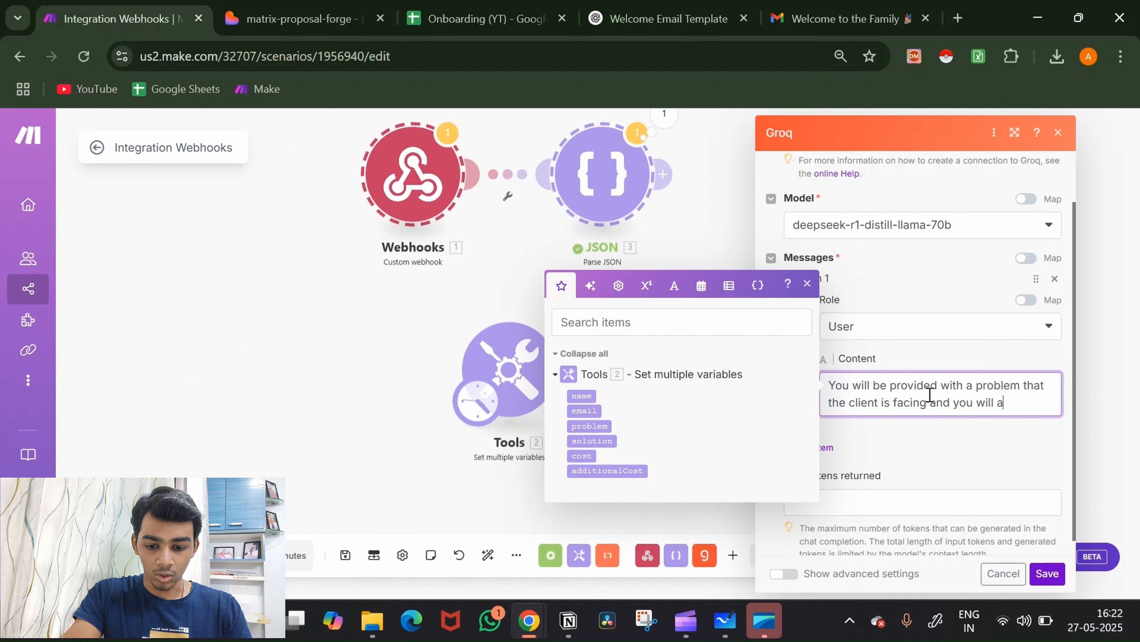
text(lso be pro)
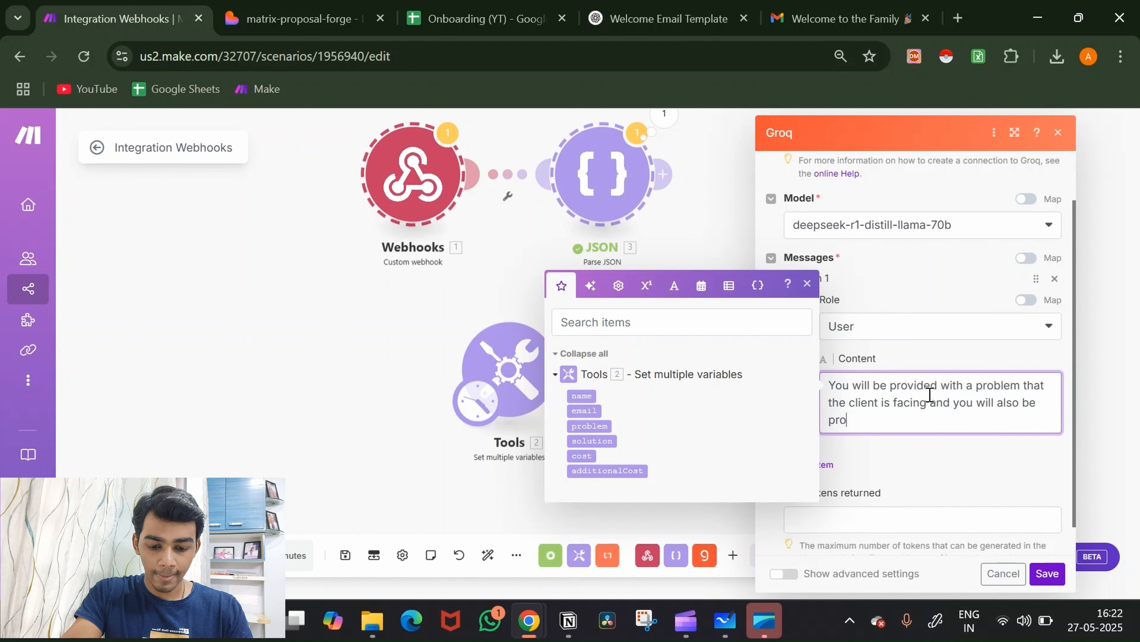
text(vided b)
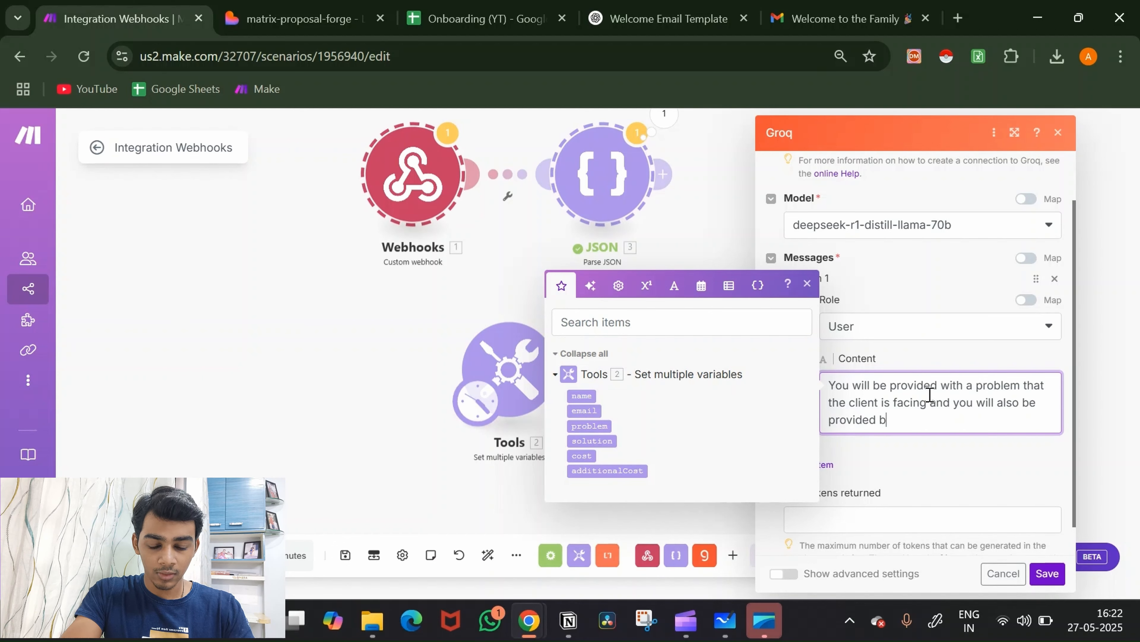
key(BackSpace)
text(with a)
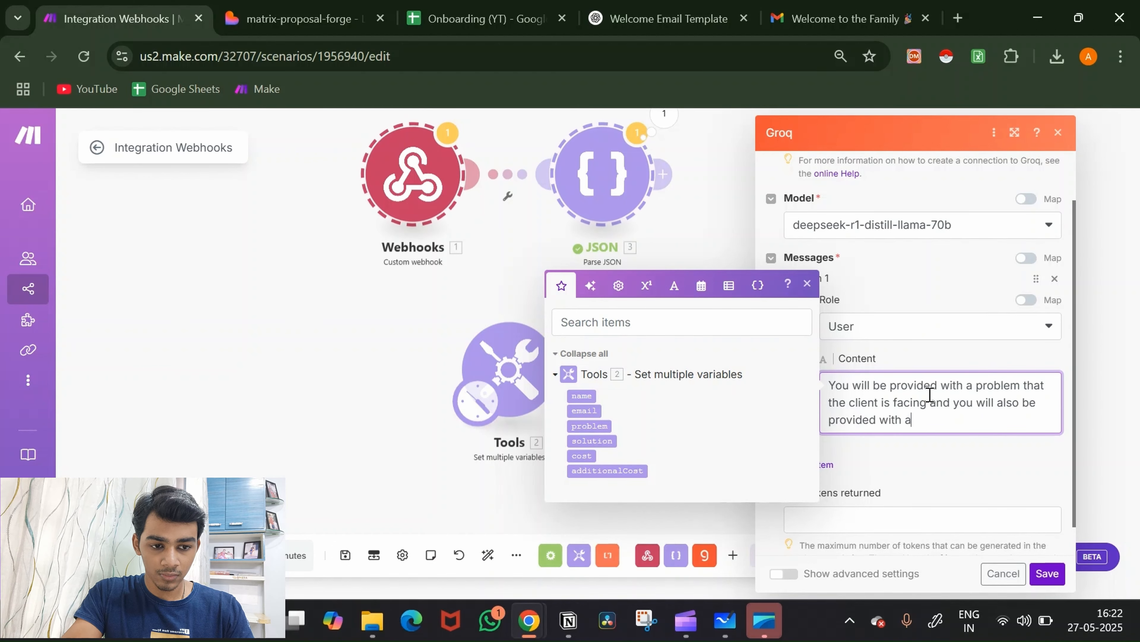
text( solution)
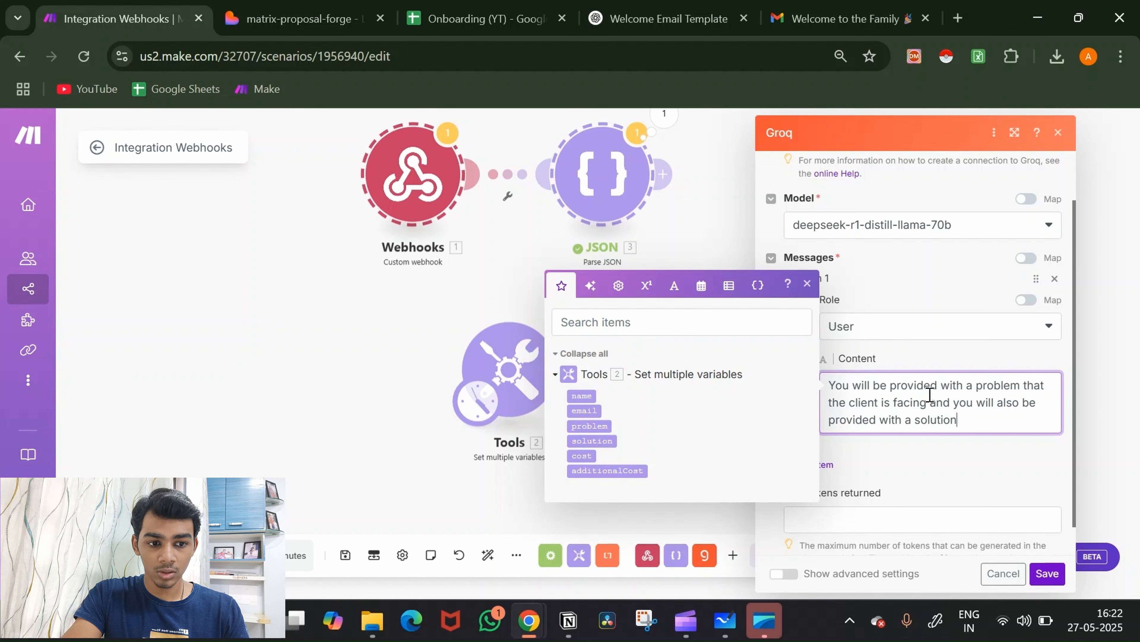
text( that I)
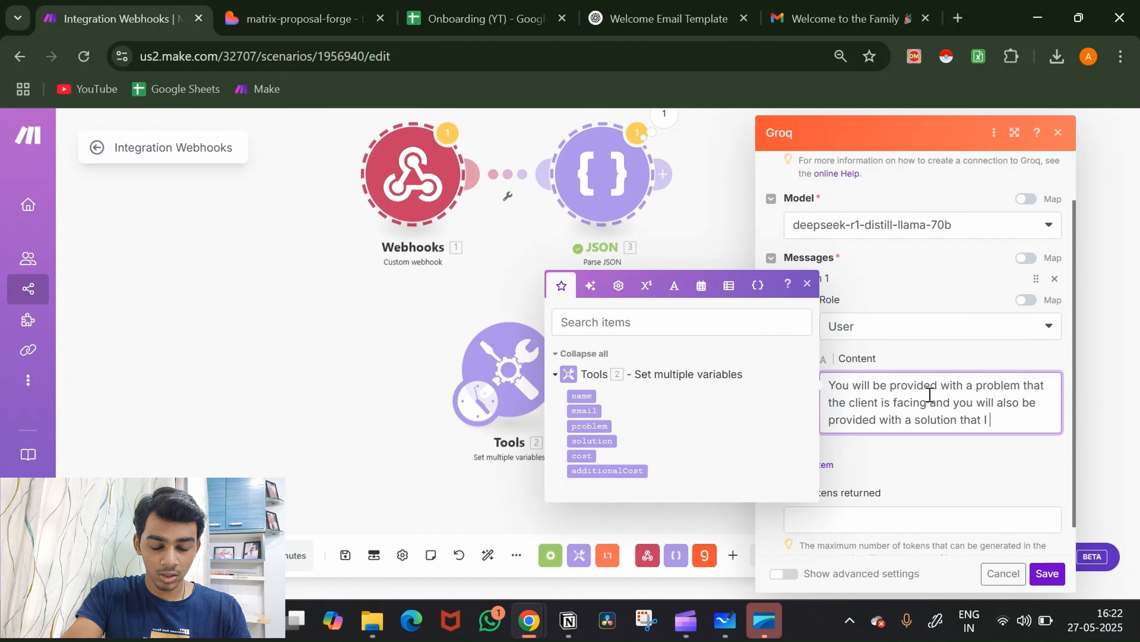
text( proposed)
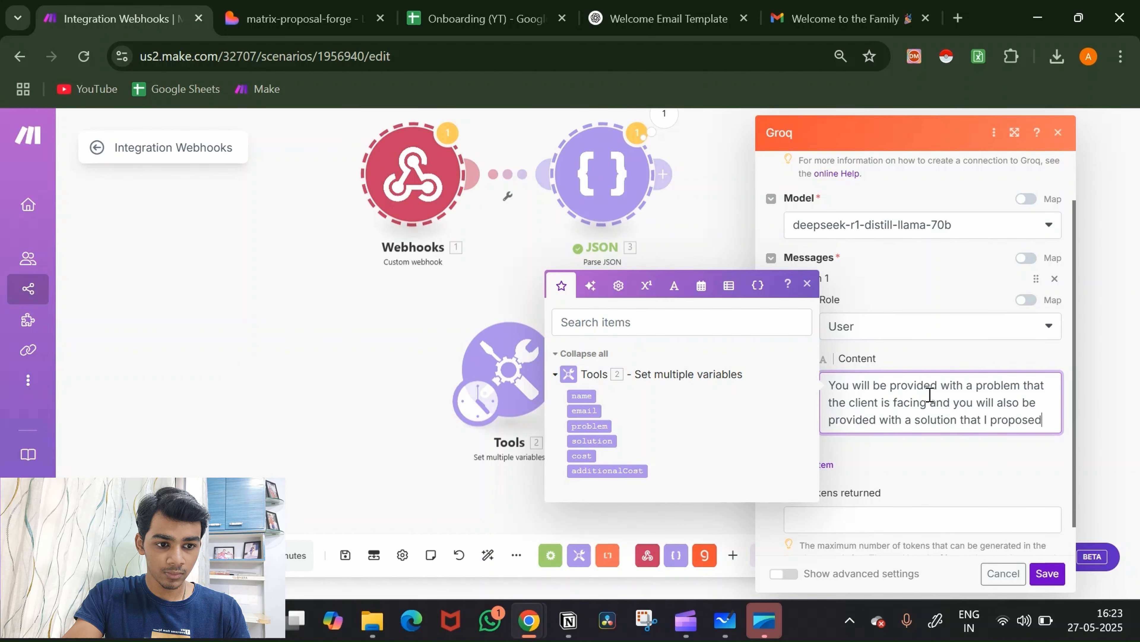
text(.)
key(Return)
key(Return)
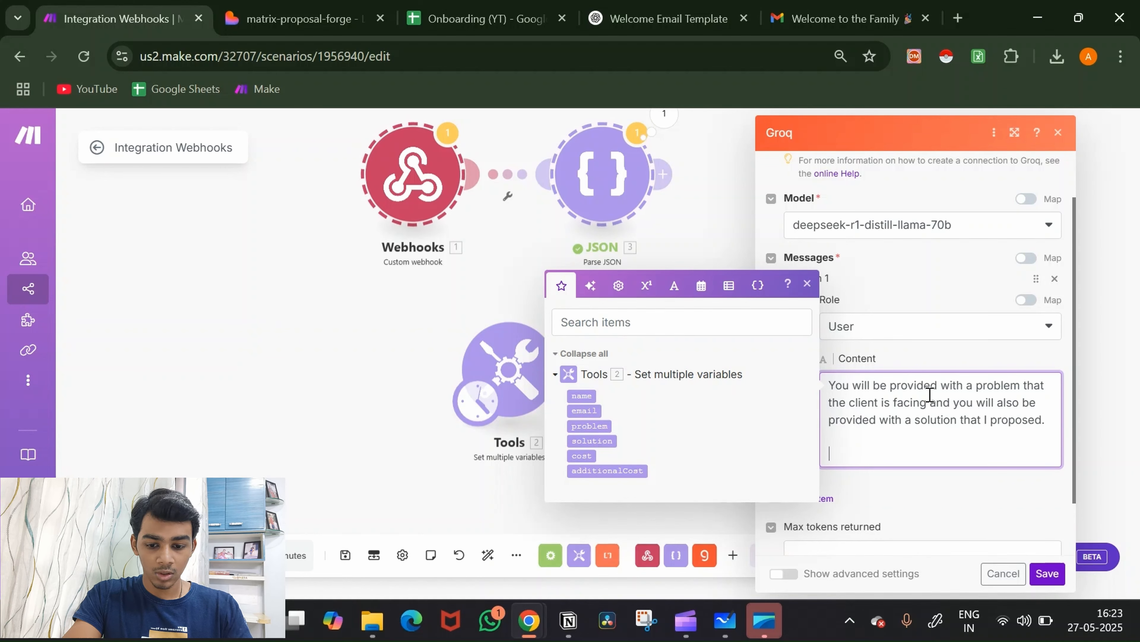
text(I want you to elabo)
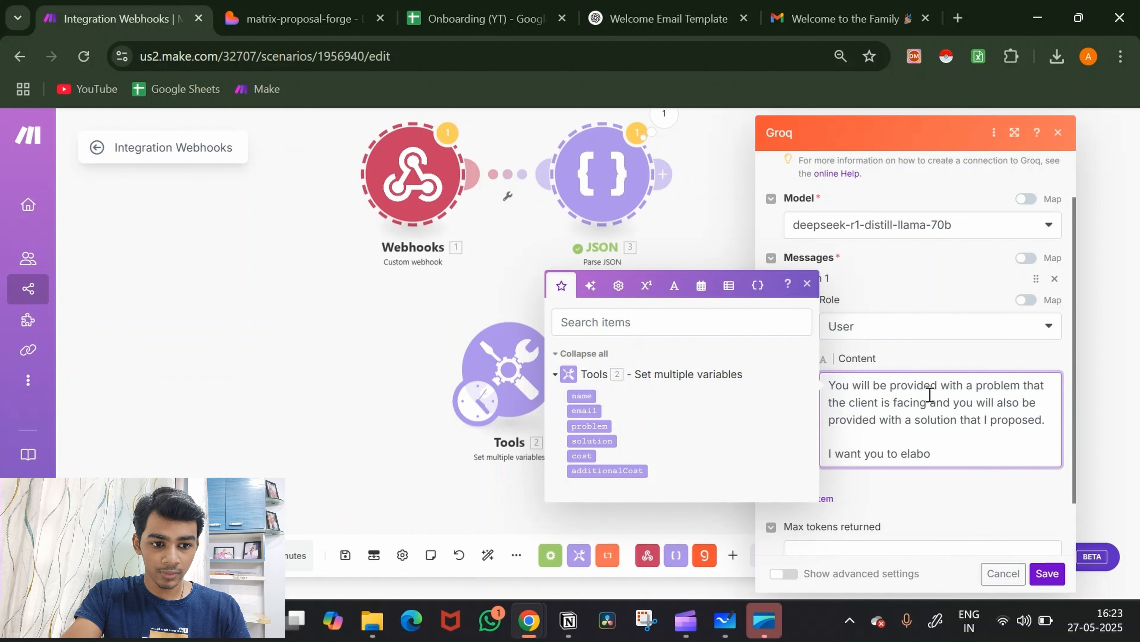
text(rate)
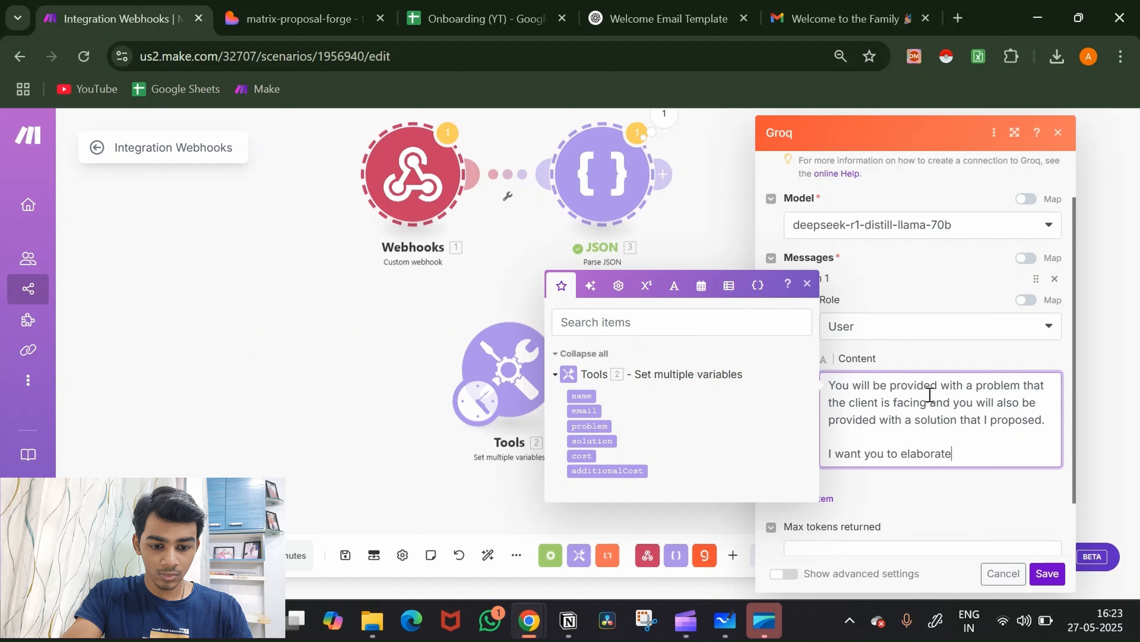
text( on the)
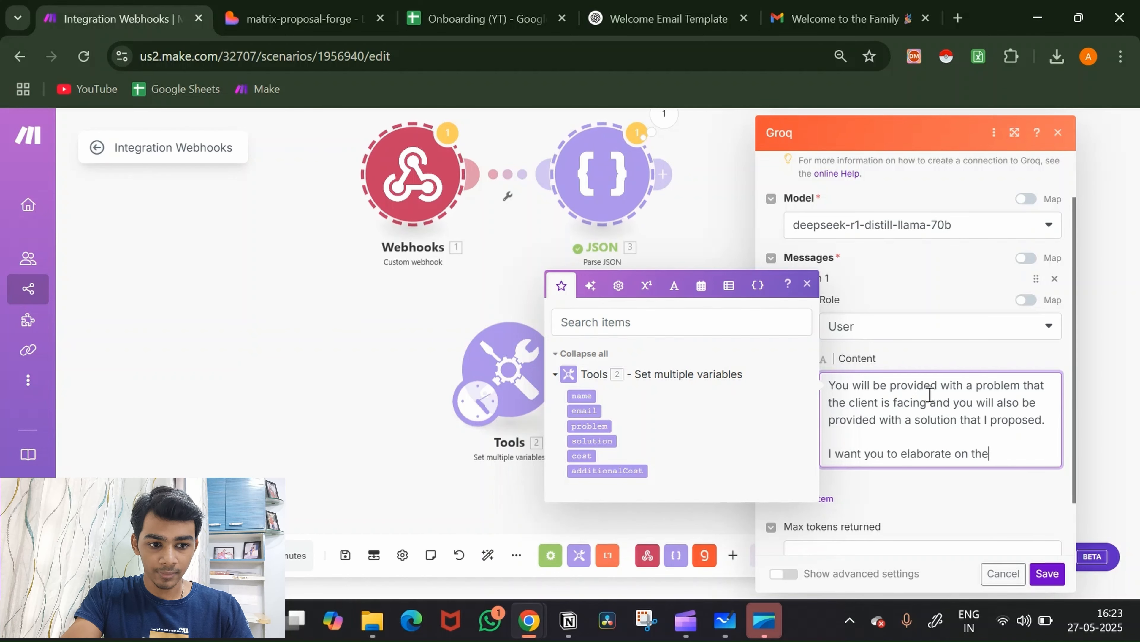
text(m and )
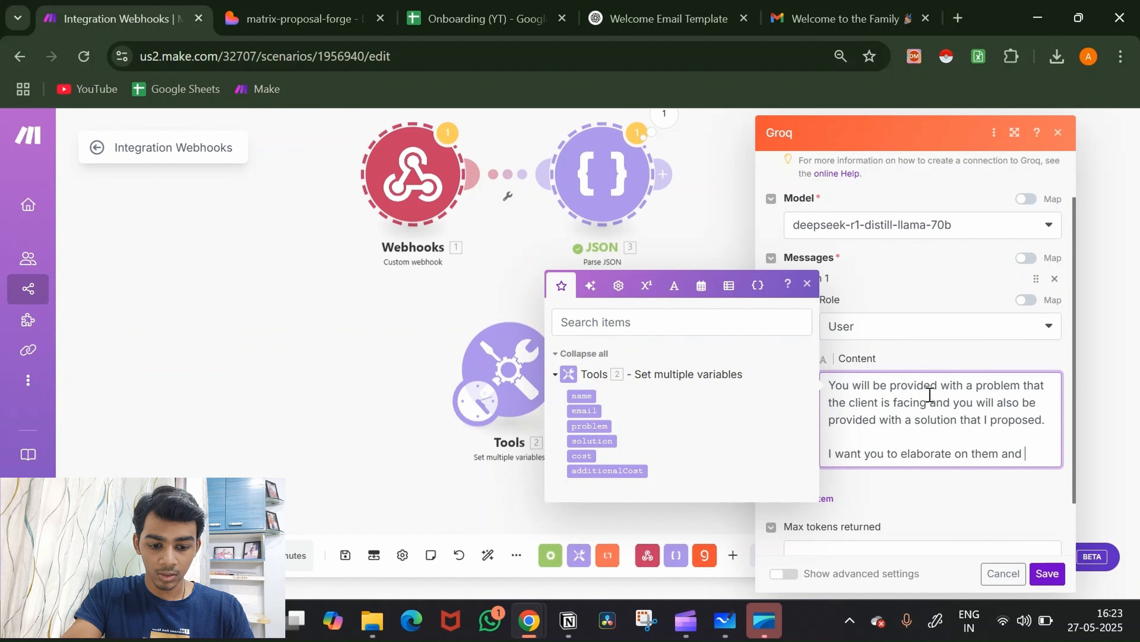
text(make sure to )
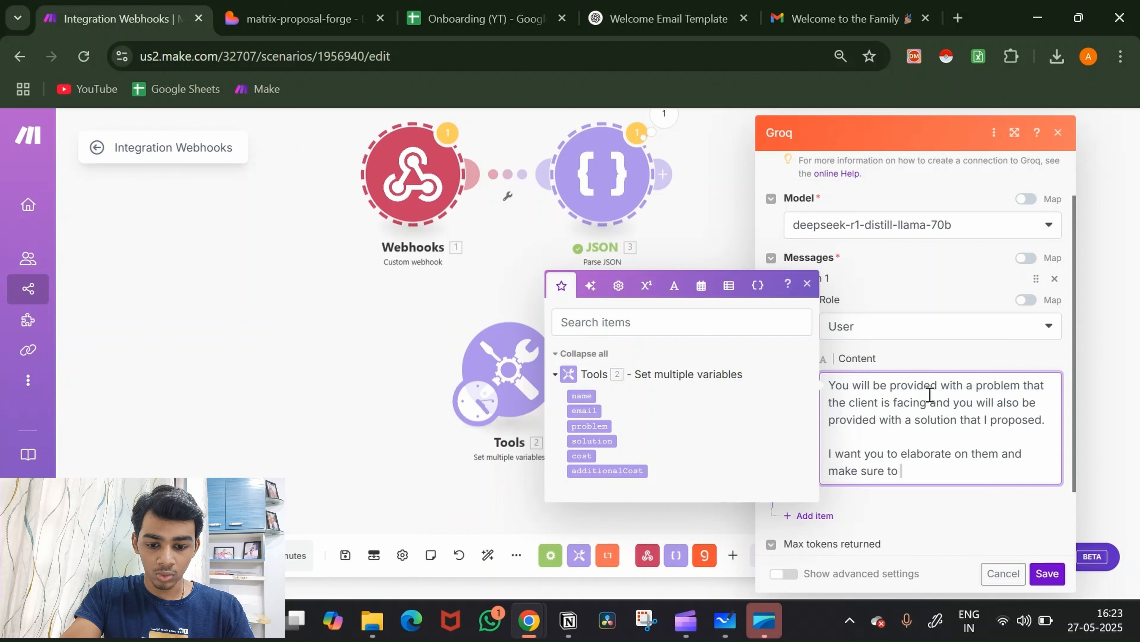
text(keep it )
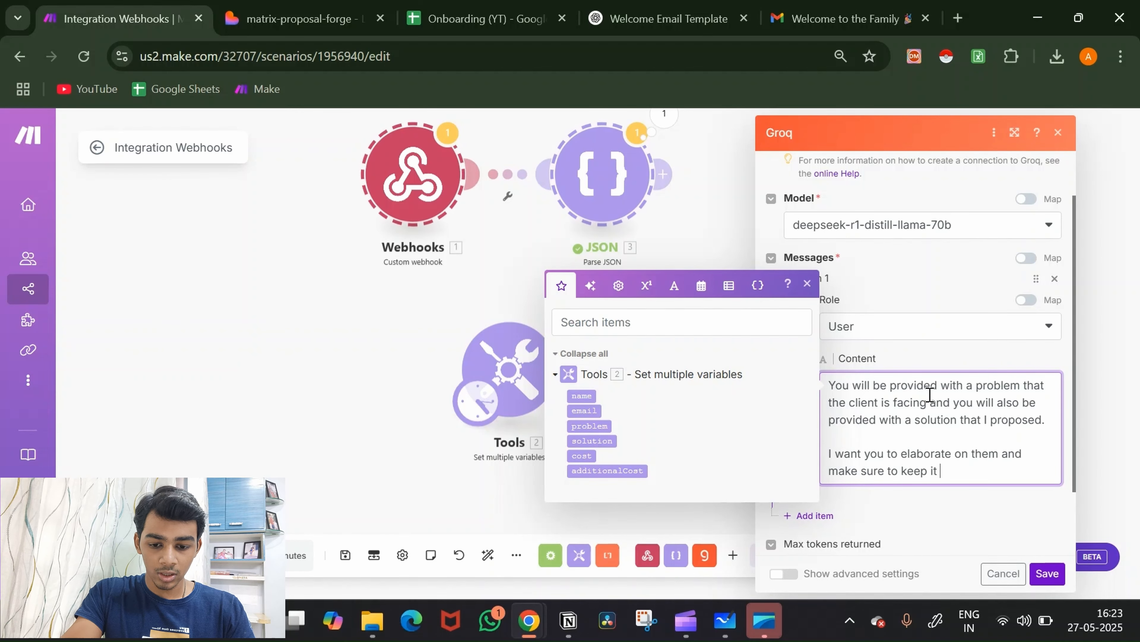
text(in ve)
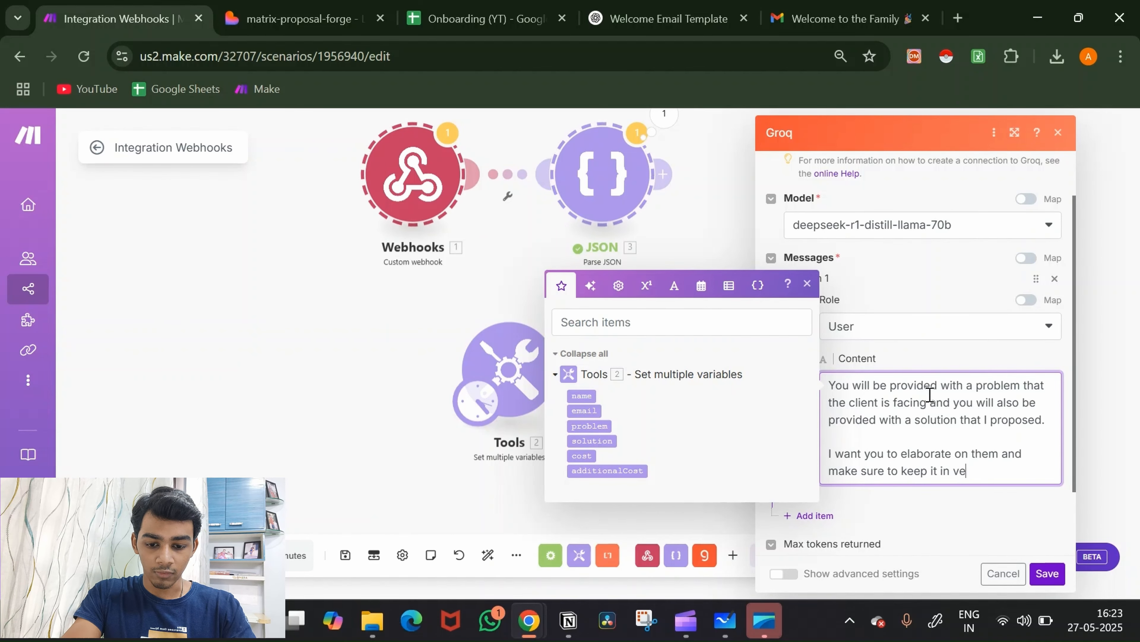
text(ry simple )
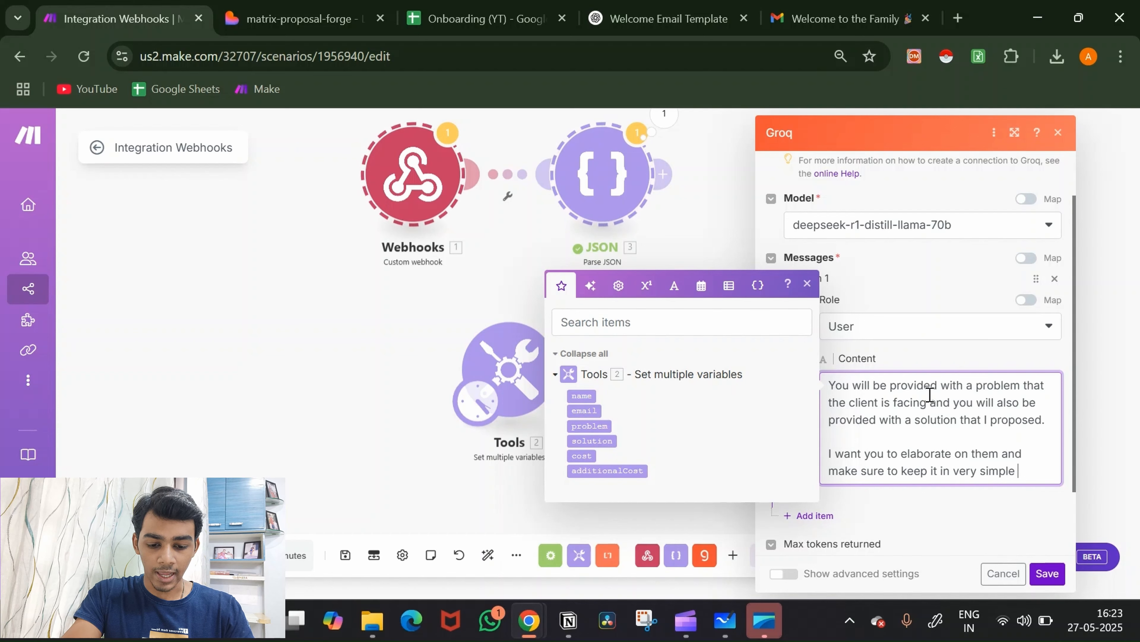
text(language)
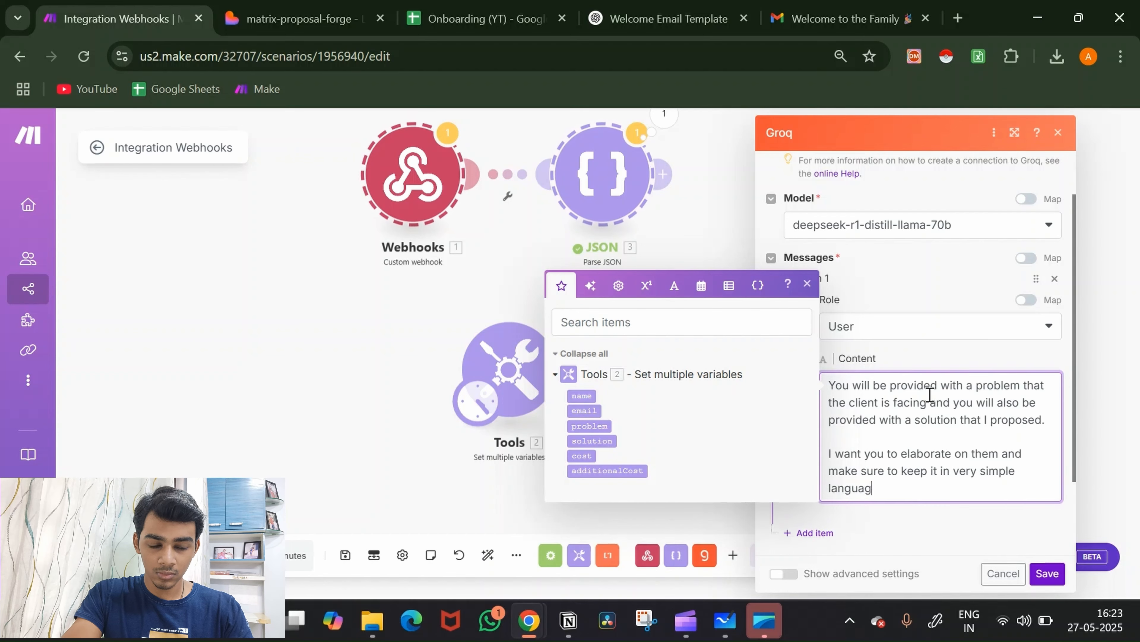
key(Return)
key(Return)
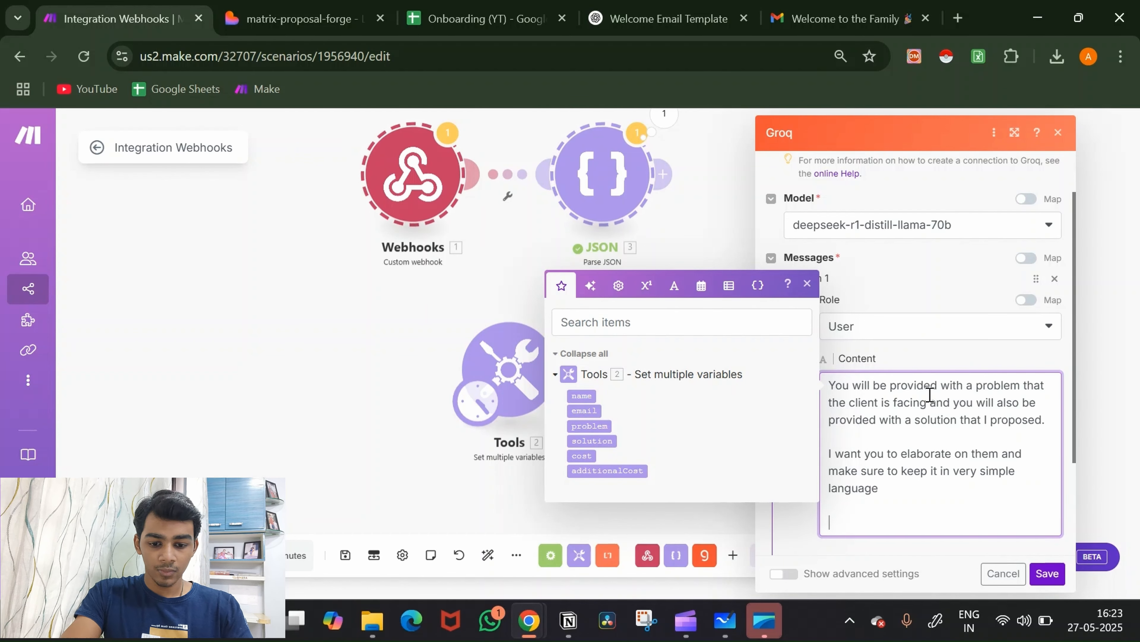
Step: Add lines saying output must always be JSON and must not start with "```json"
text(The ouput)
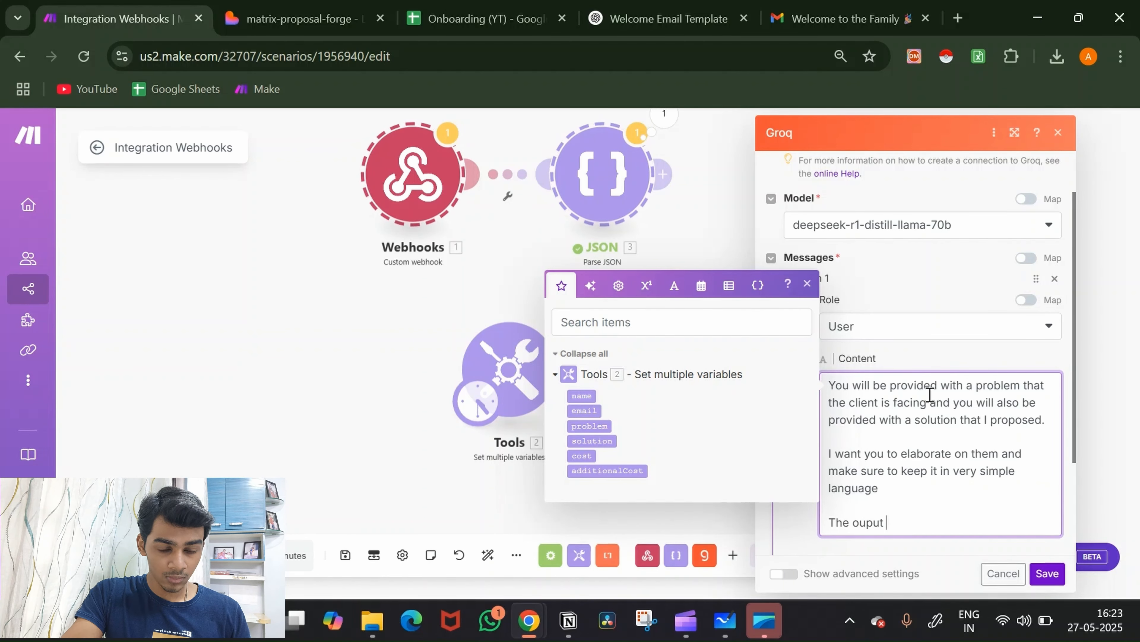
key(BackSpace)
key(BackSpace)
key(BackSpace)
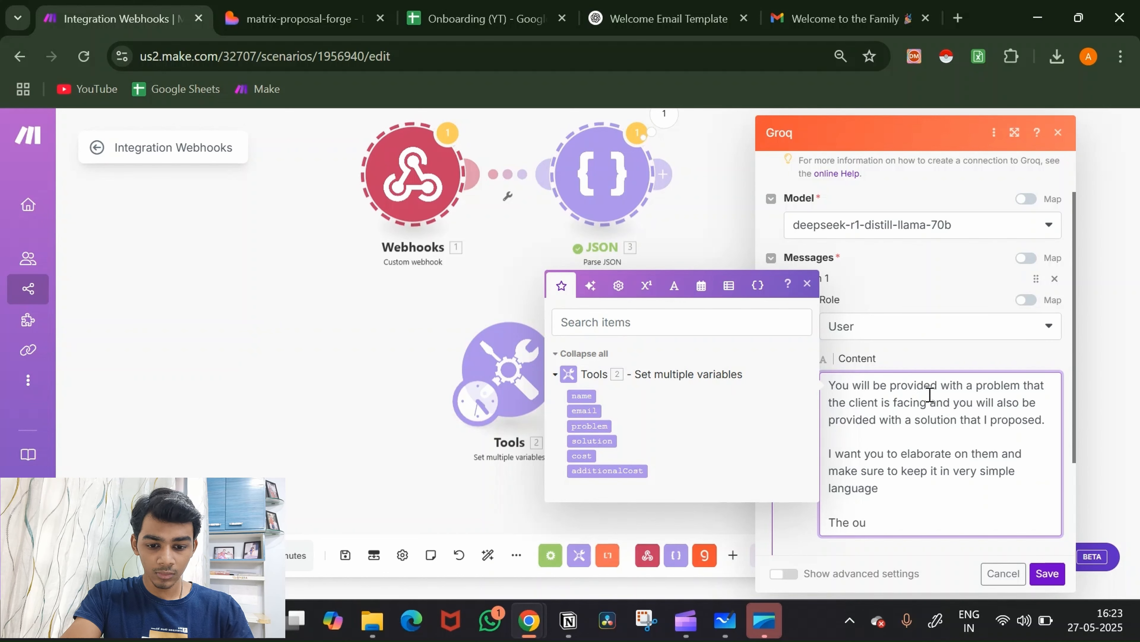
text(tpu)
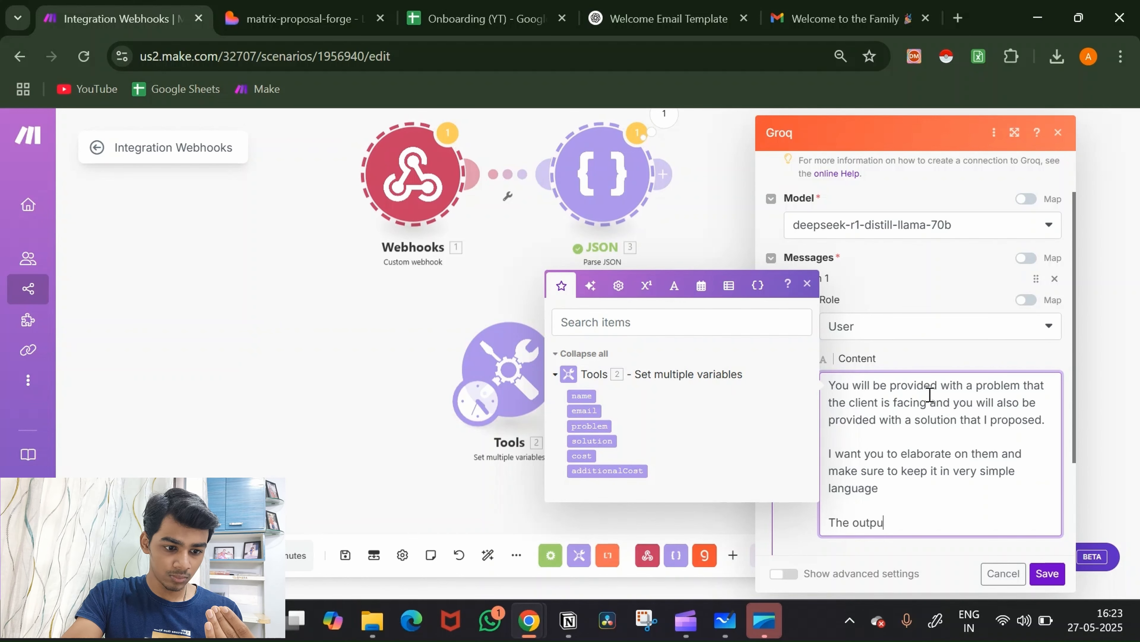
text(t s)
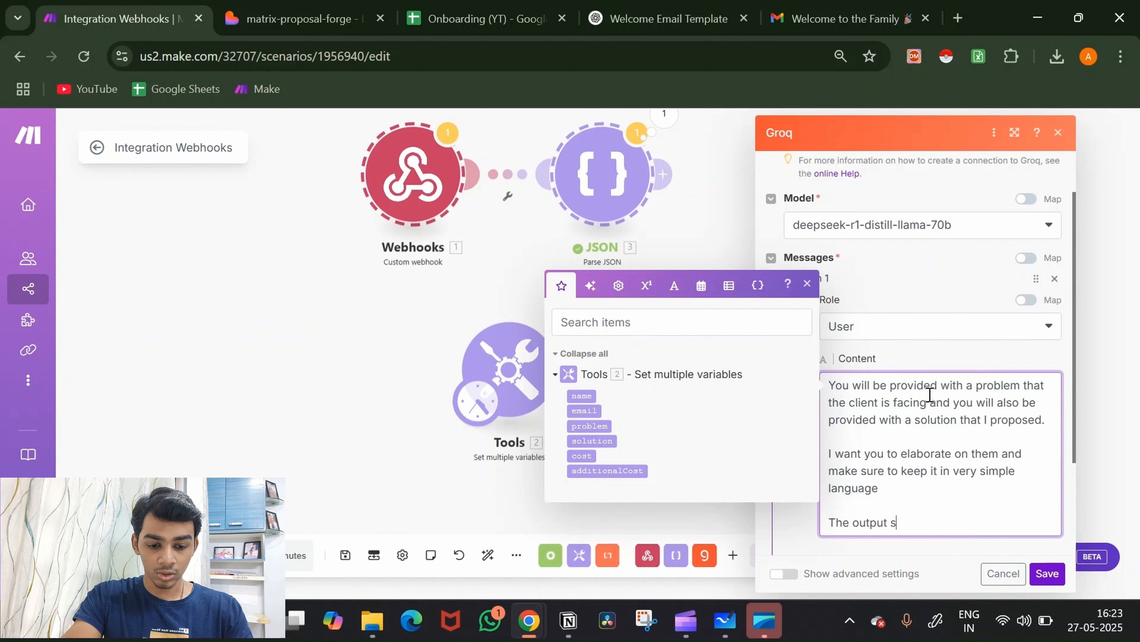
text(hould alwa)
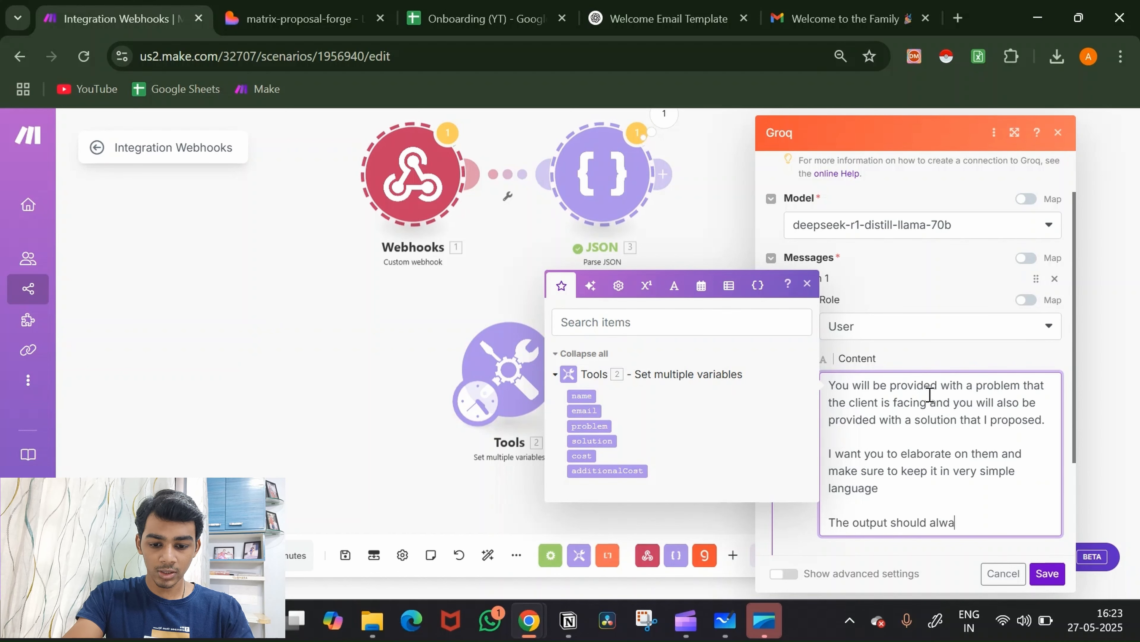
text(ys be in jso)
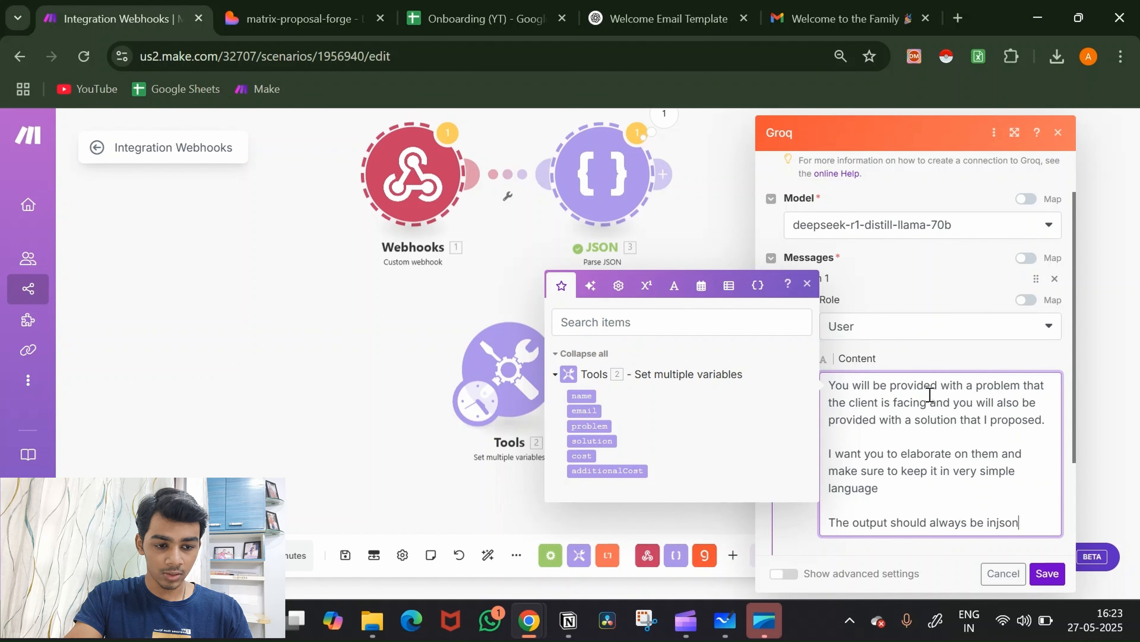
key(BackSpace)
key(BackSpace)
key(BackSpace)
key(BackSpace)
text(json)
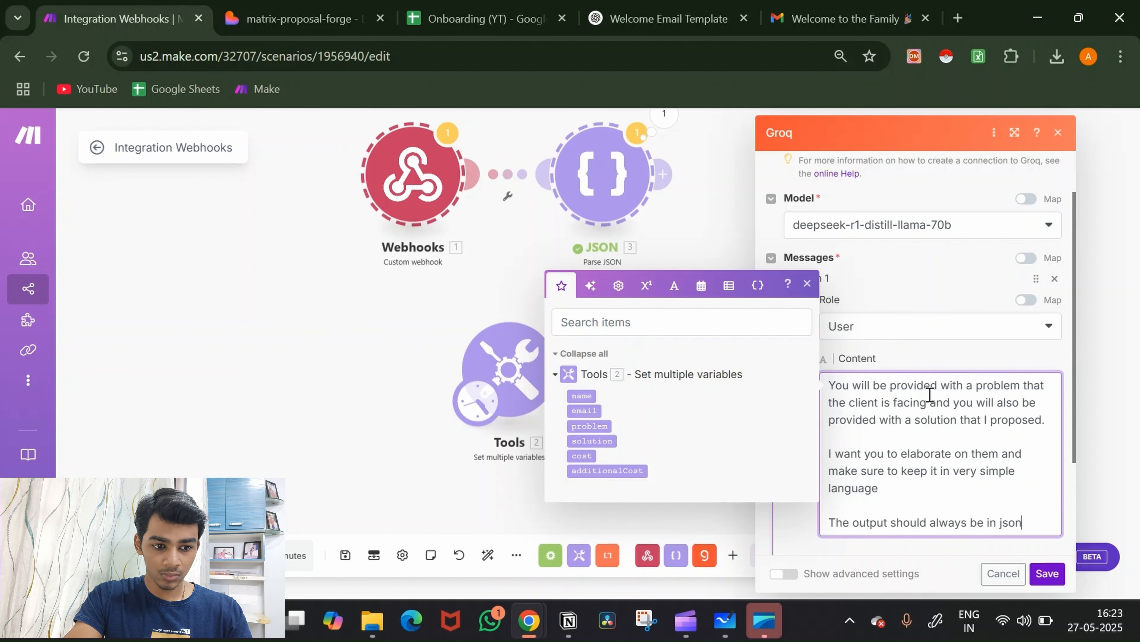
key(Return)
text(Don)
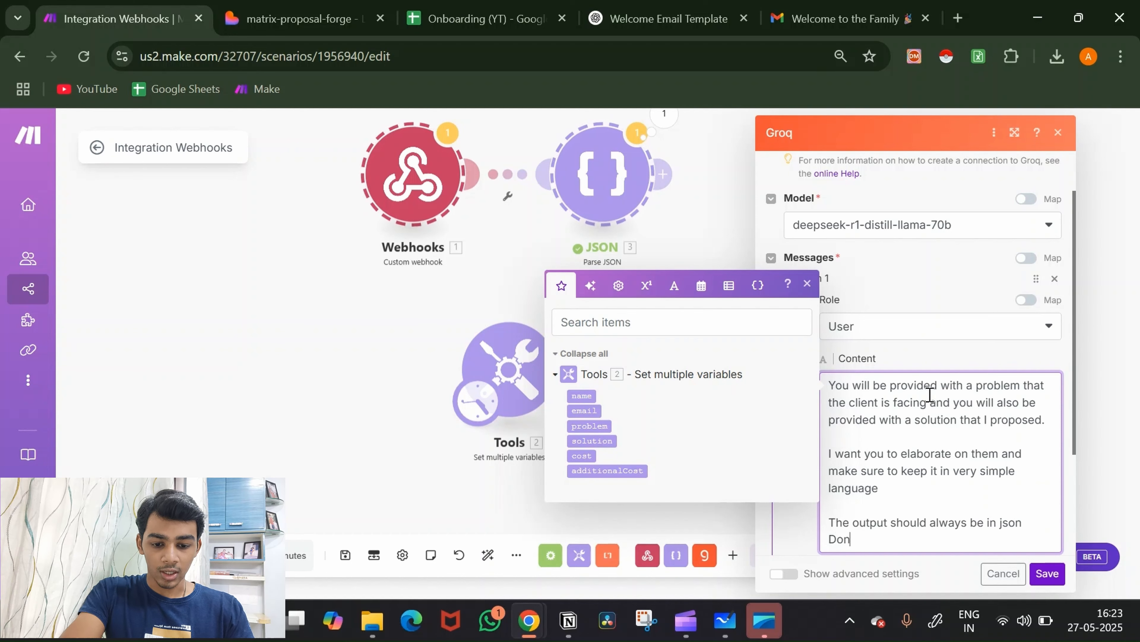
text(t add)
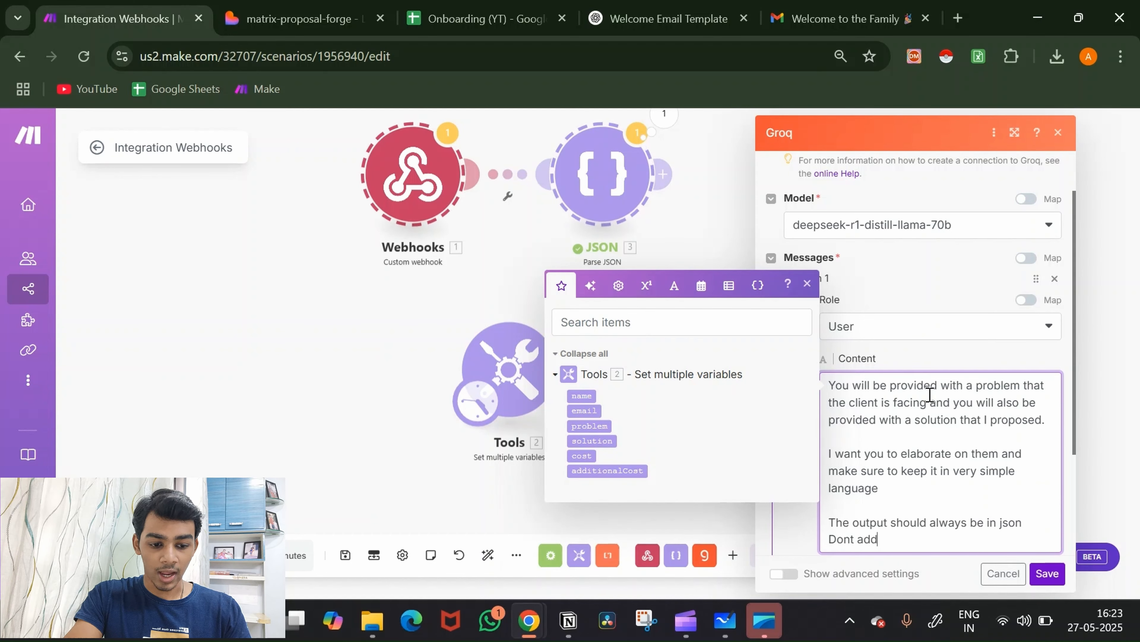
text( "```)
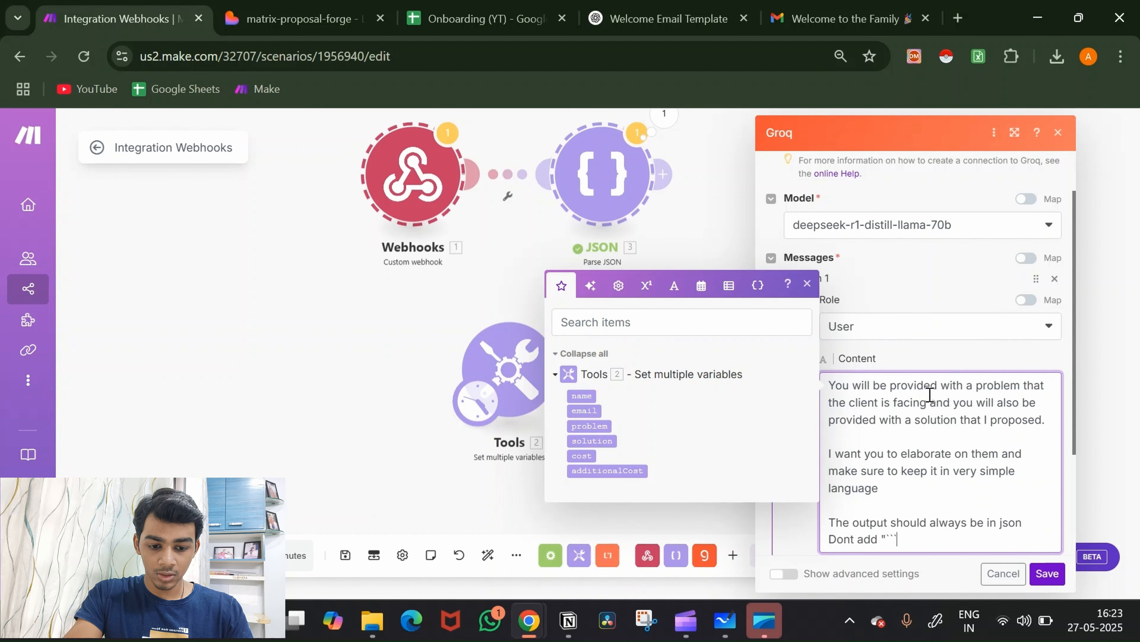
text(json" at t)
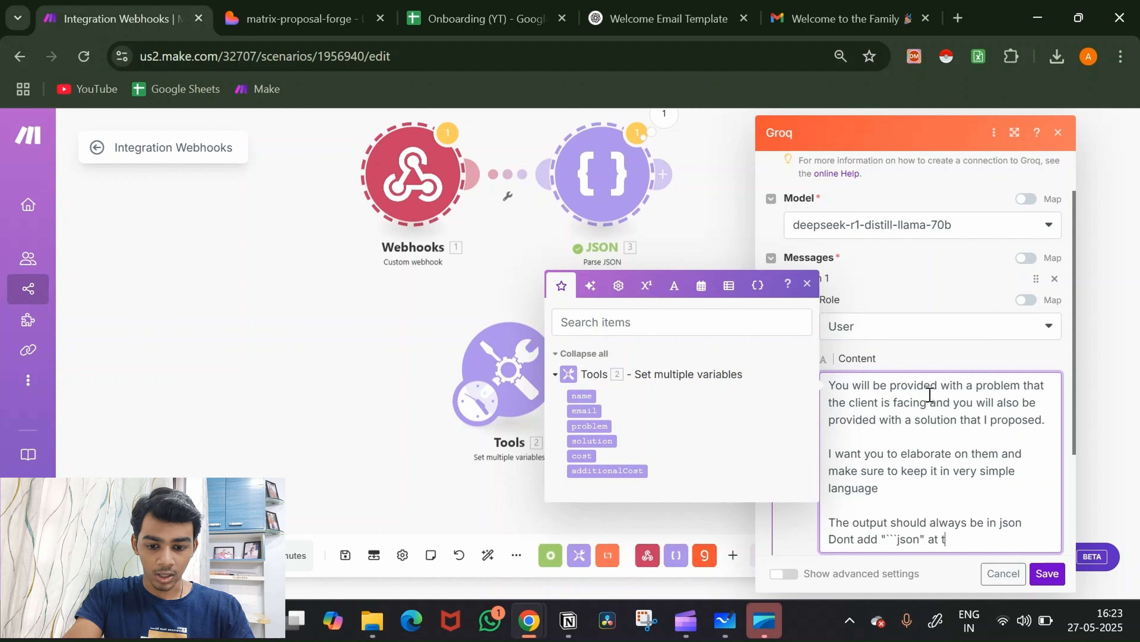
text(he beginning)
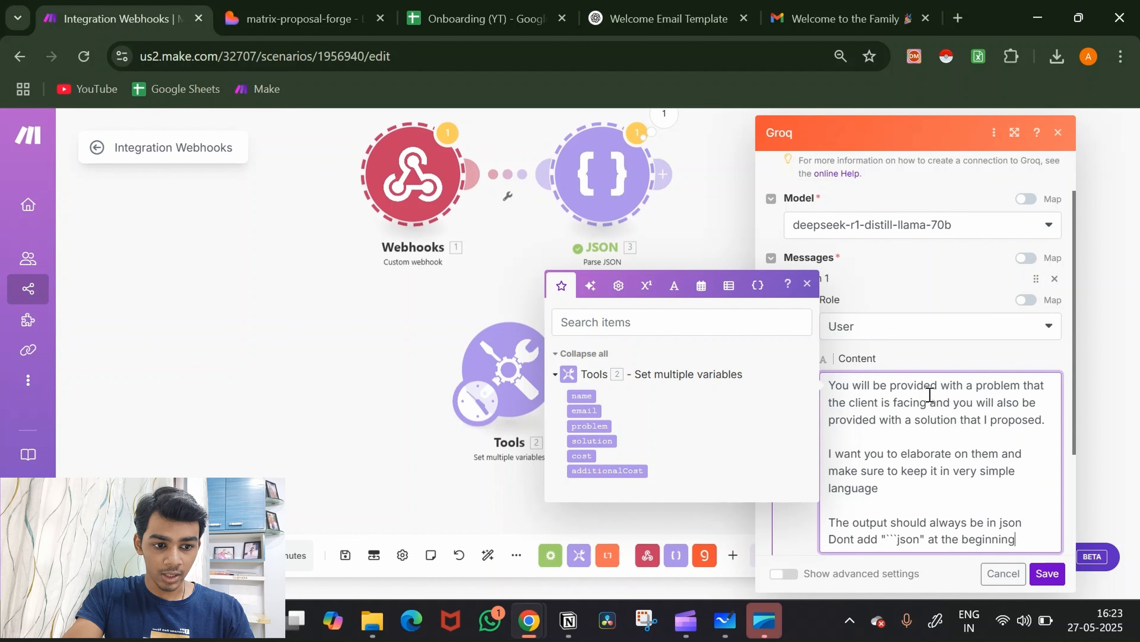
key(Return)
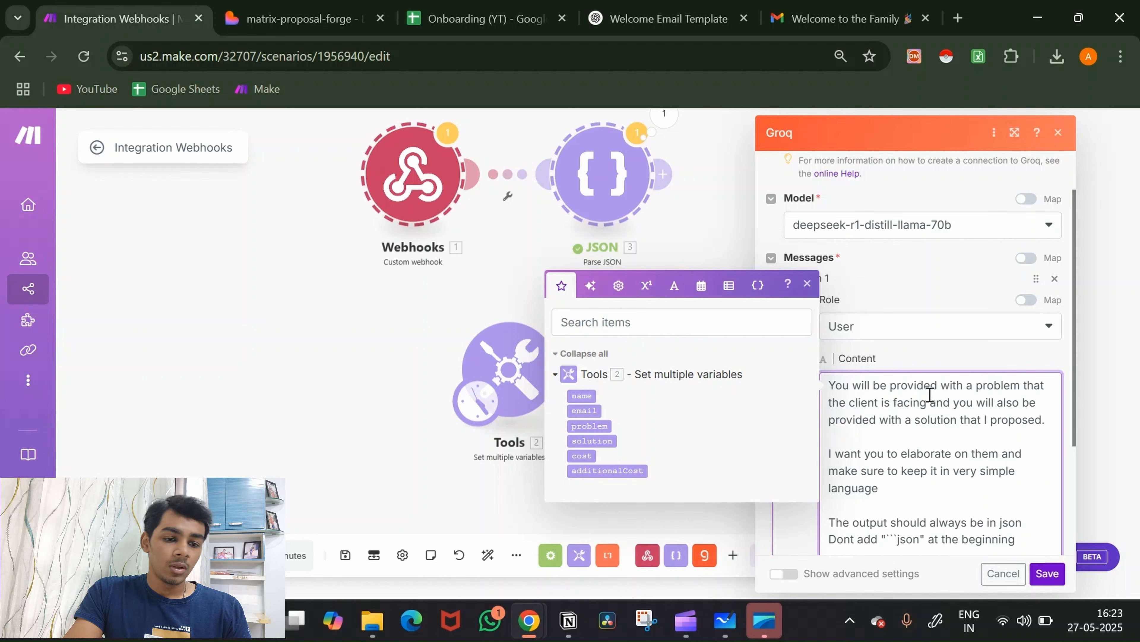
Step: Type 'Follow this structure' and a JSON template with "problem":"" and "solution":"" keys
key(Return)
text(F)
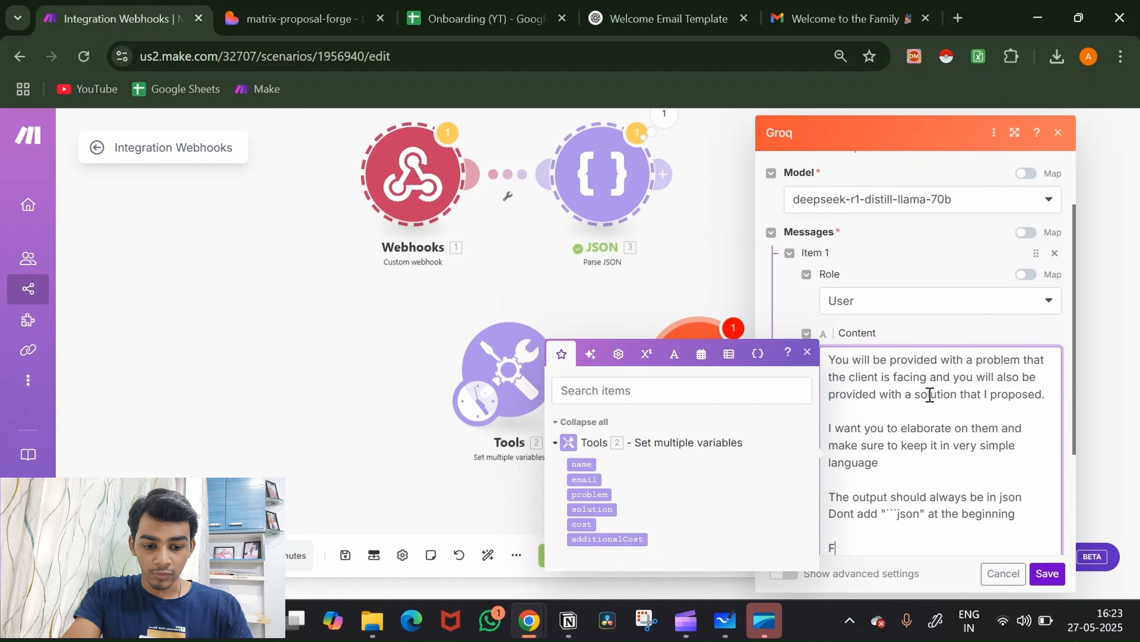
text(ollow t)
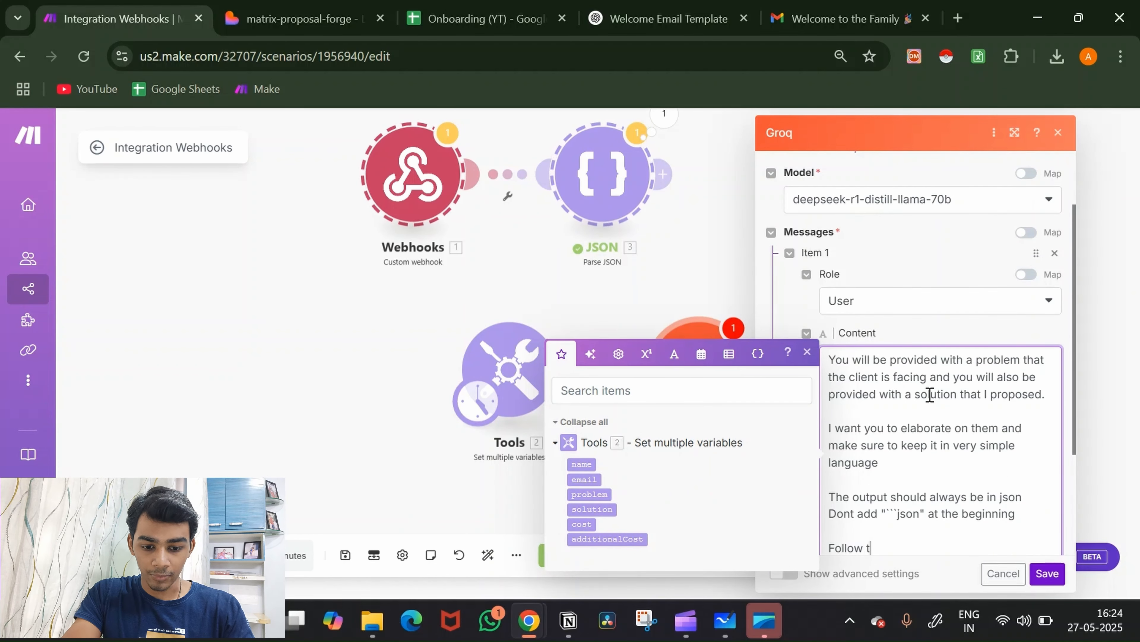
text(his struct)
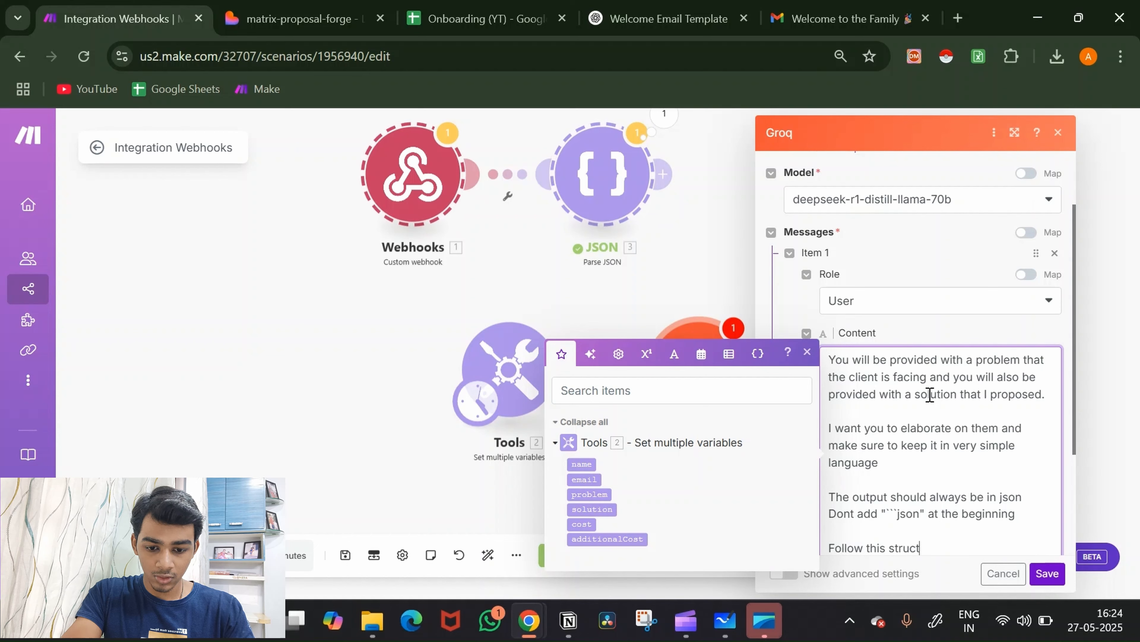
text(ure)
scroll(930, 395, down, 4)
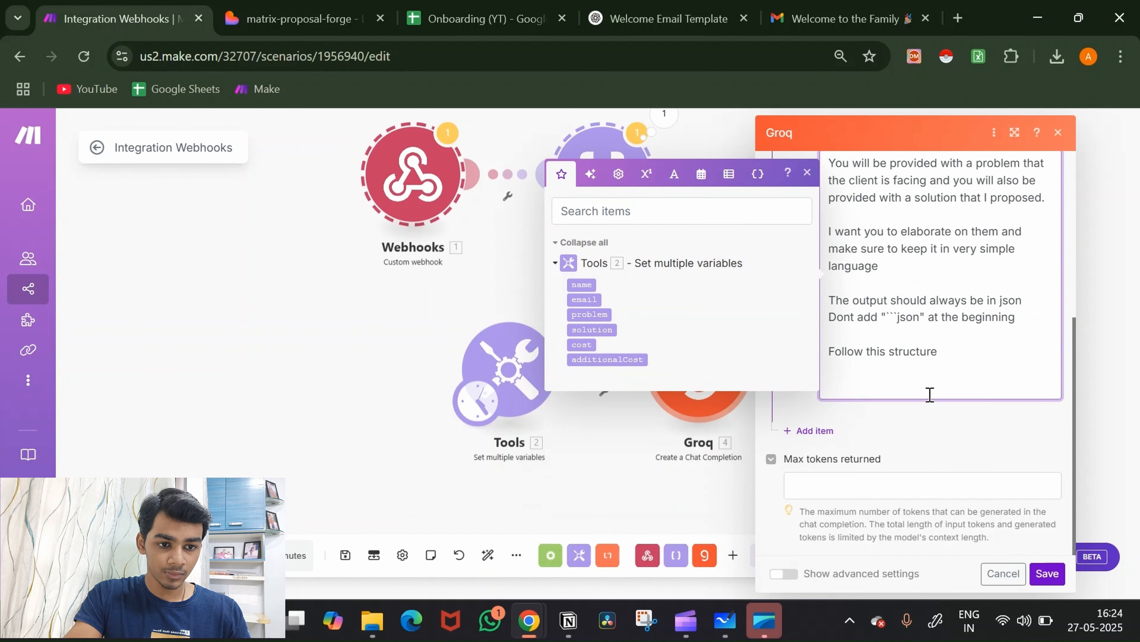
text({)
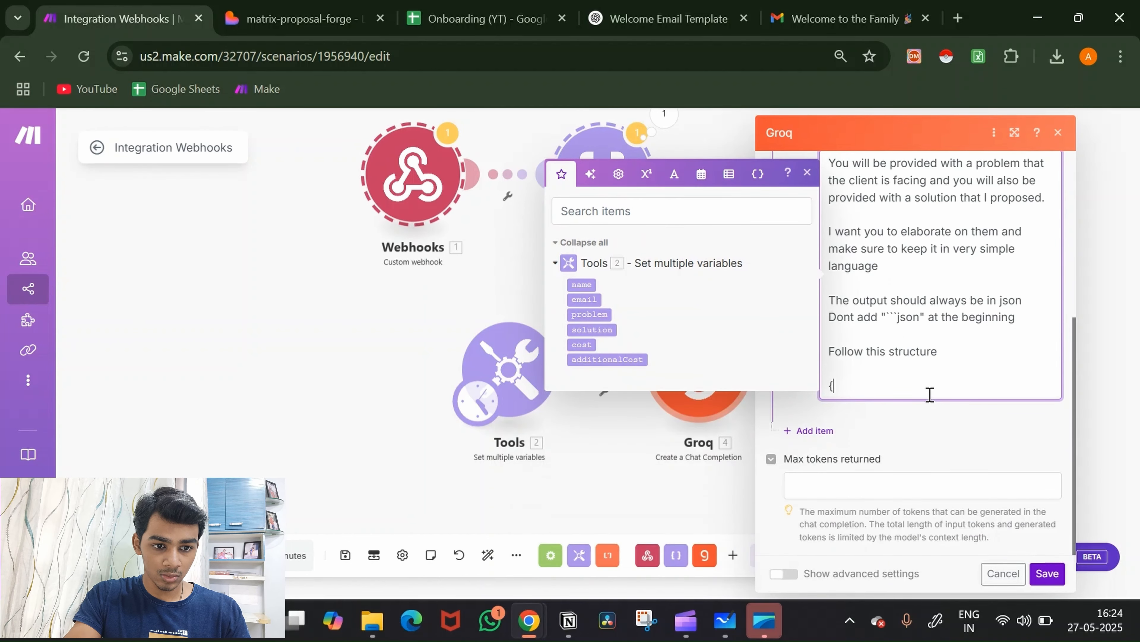
text(})
key(Return)
key(Return)
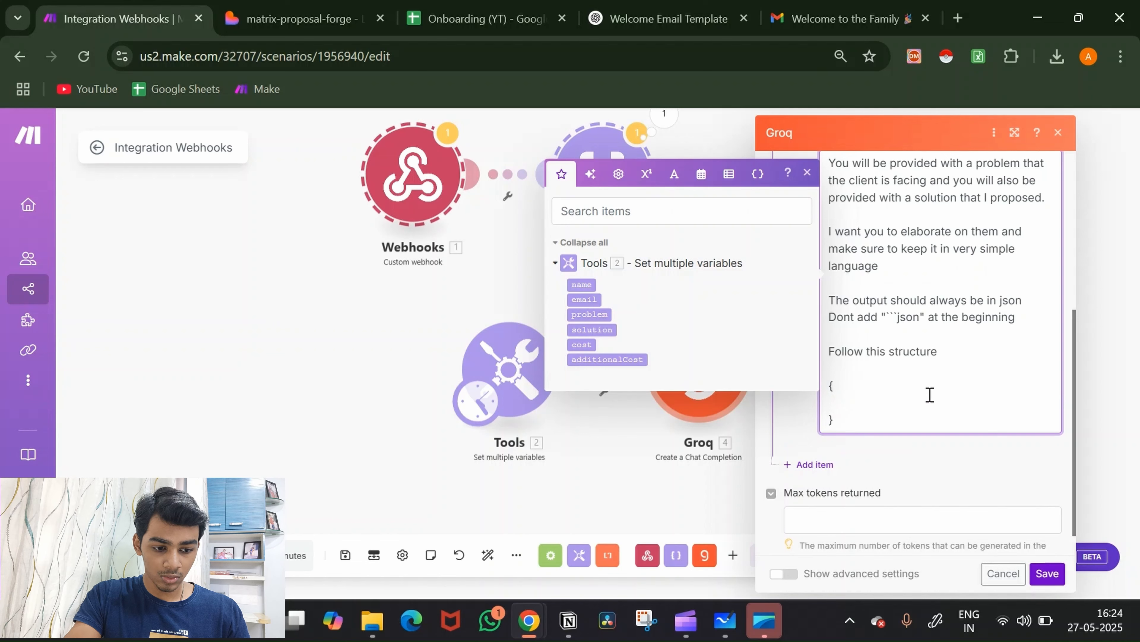
text(")
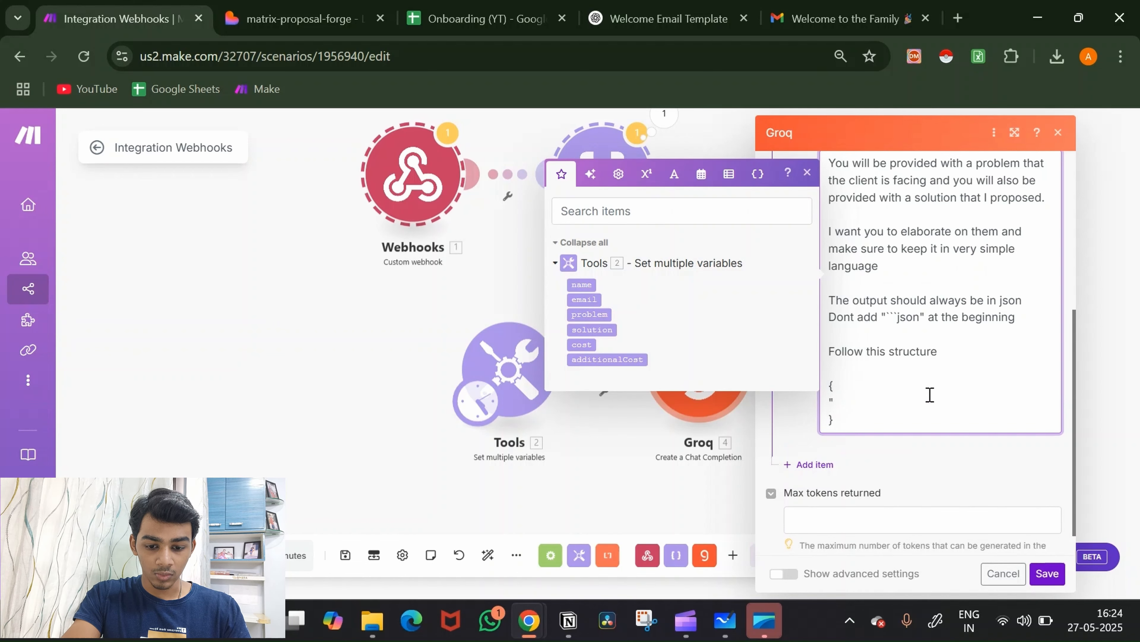
text(problem)
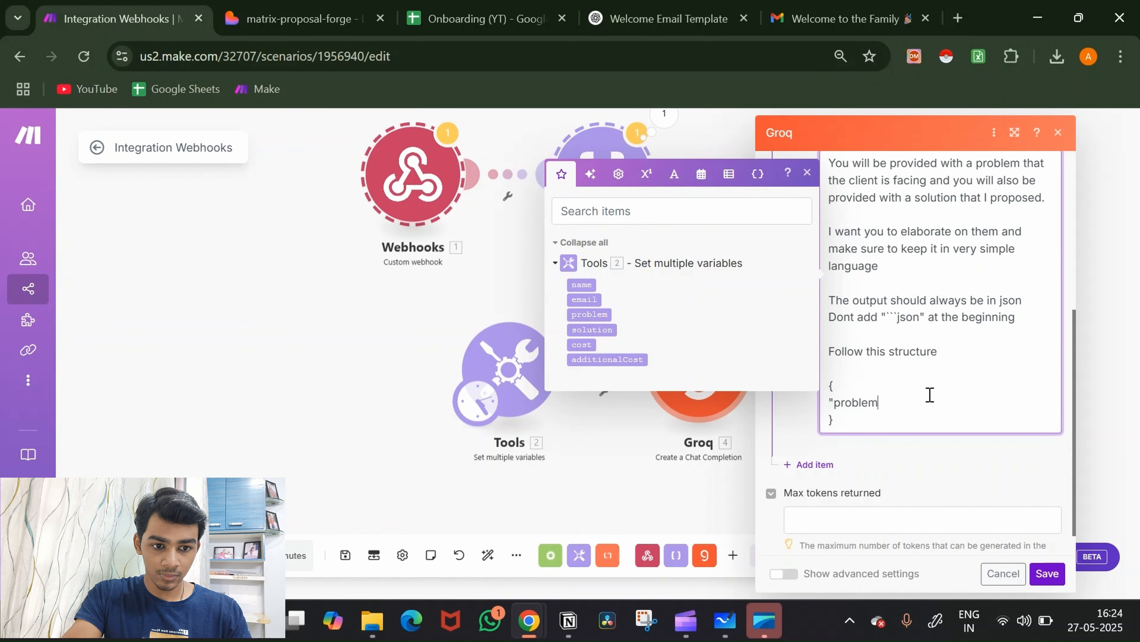
text(")
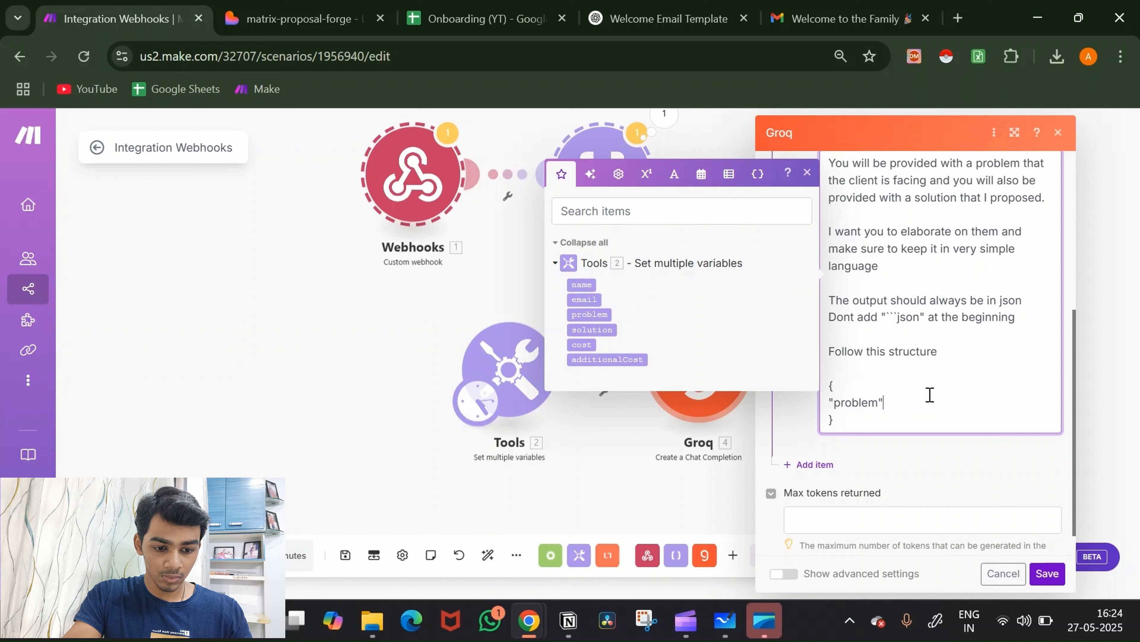
text(:"",)
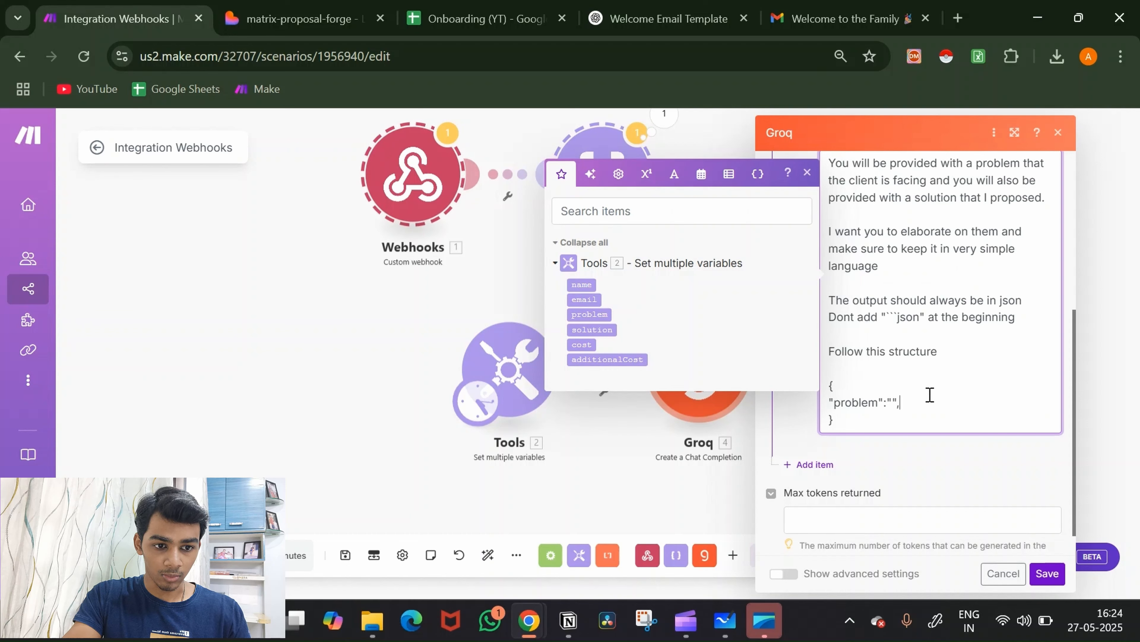
key(Return)
text("")
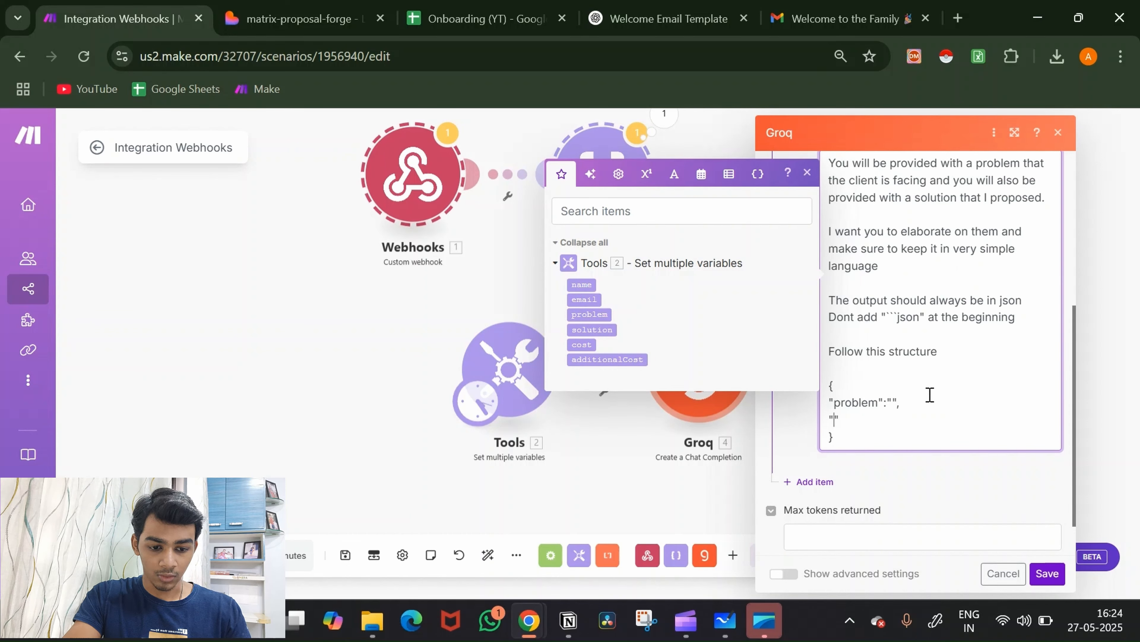
text(solution)
key(Right)
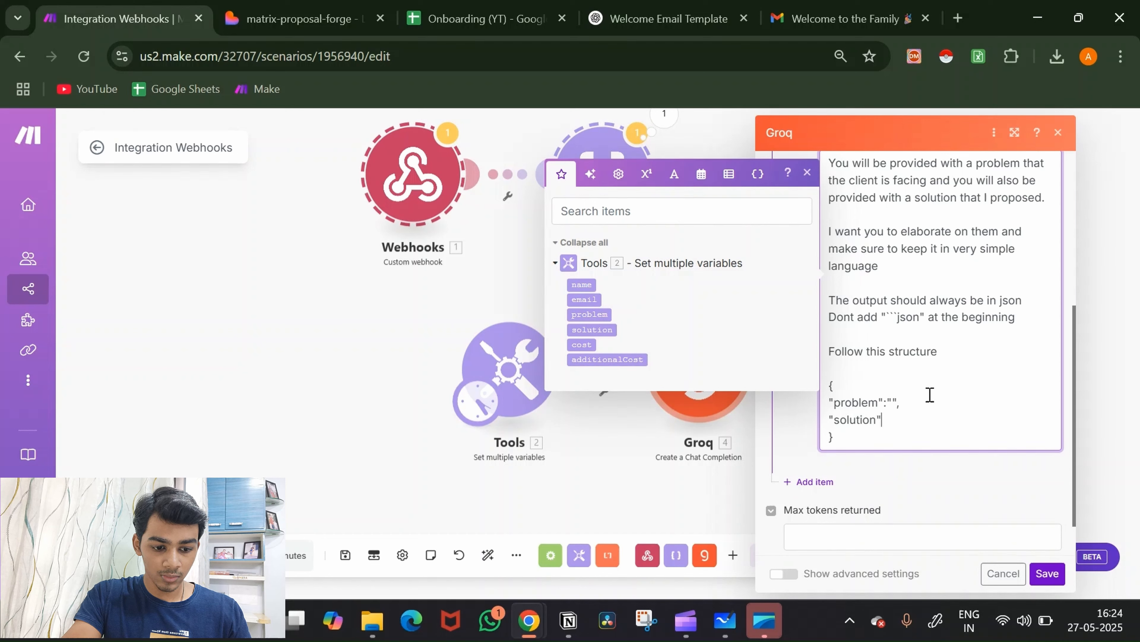
text(:"")
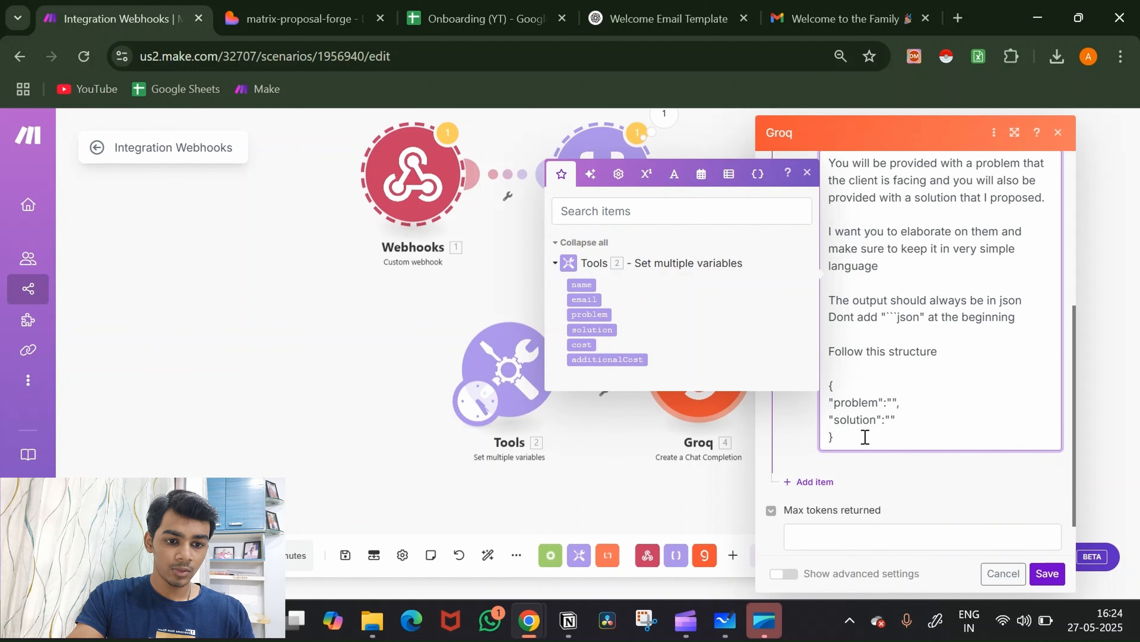
drag(858, 438, 830, 392)
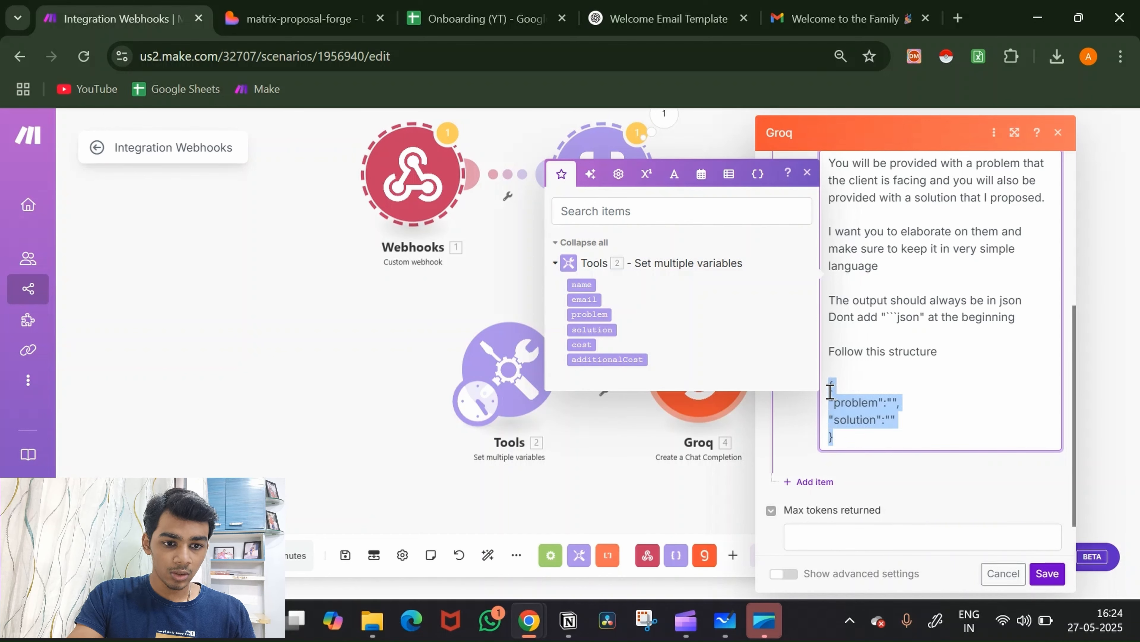
click(968, 414)
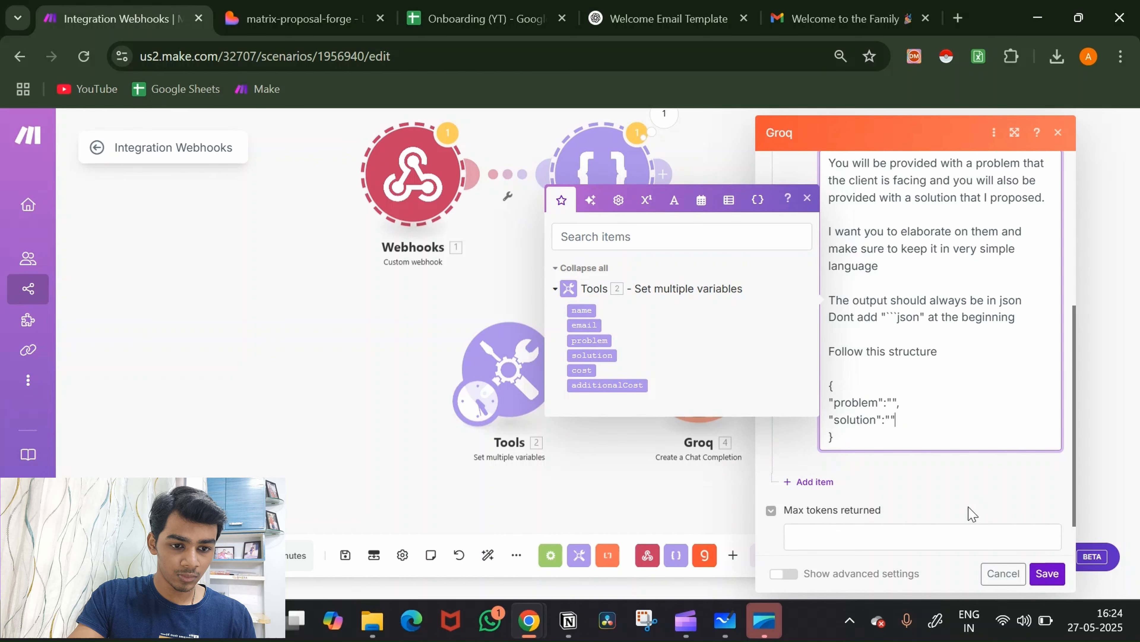
scroll(970, 506, down, 1)
Step: Add a second User message to the Groq request: 'Here's the problem:' with 2. problem mapped, then 'and here's the solution:' with 2. solution
click(824, 447)
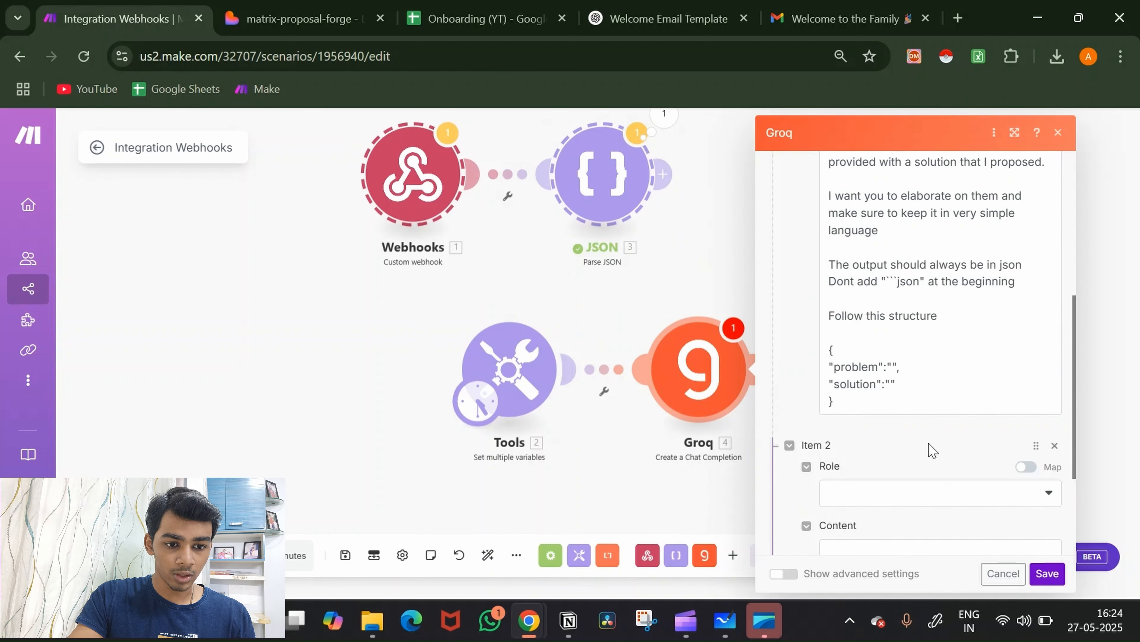
click(937, 328)
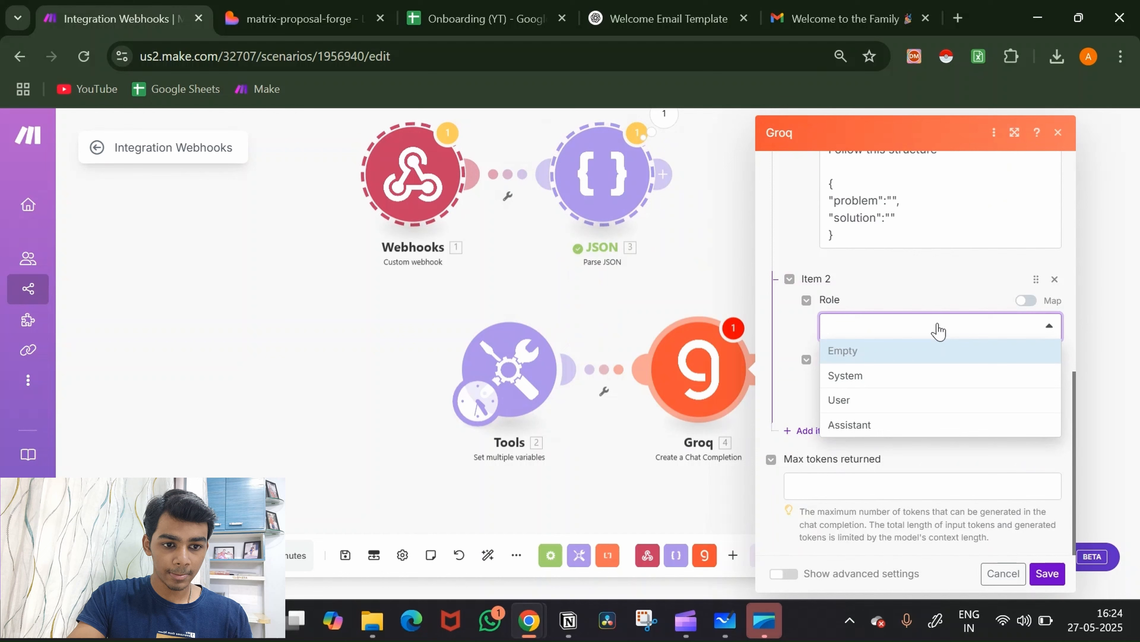
click(899, 399)
click(892, 386)
text(Here)
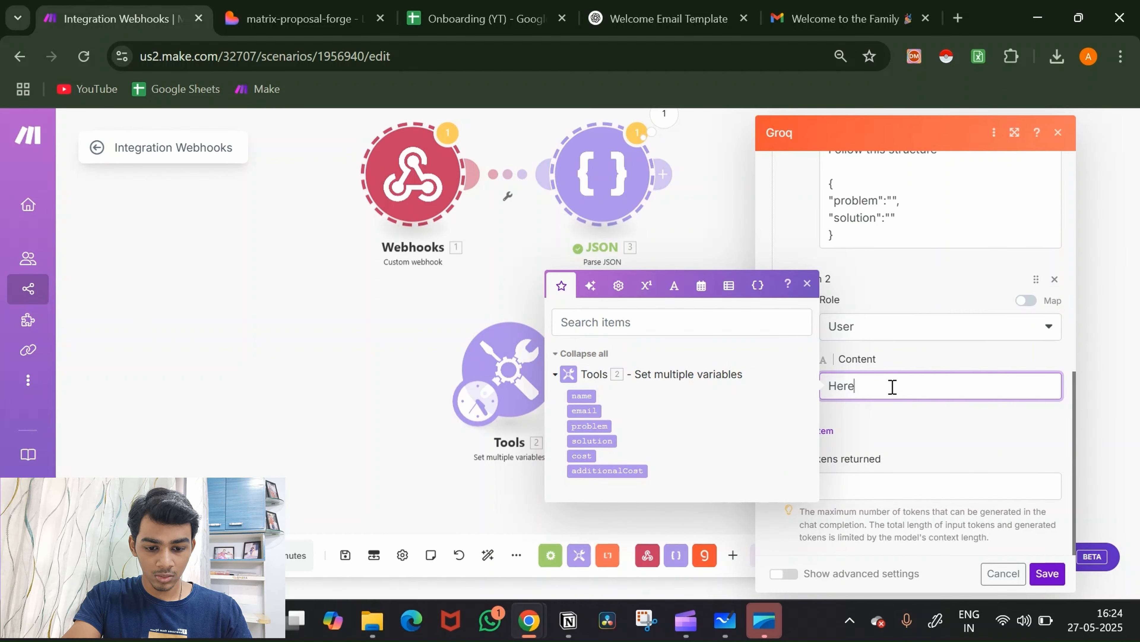
text('s the pro)
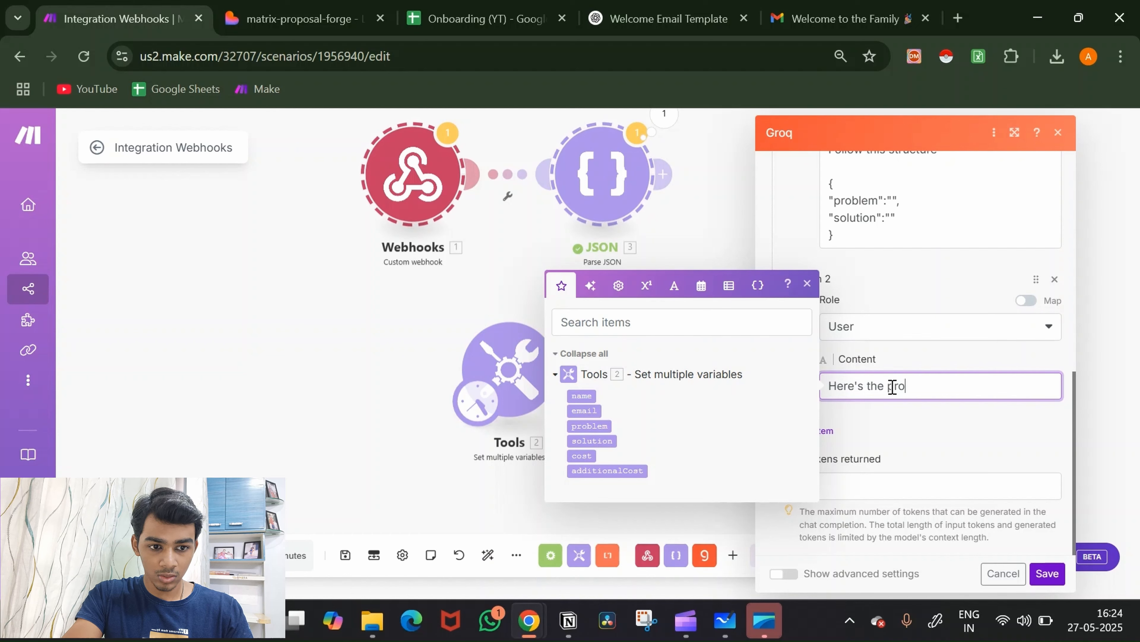
text(blem)
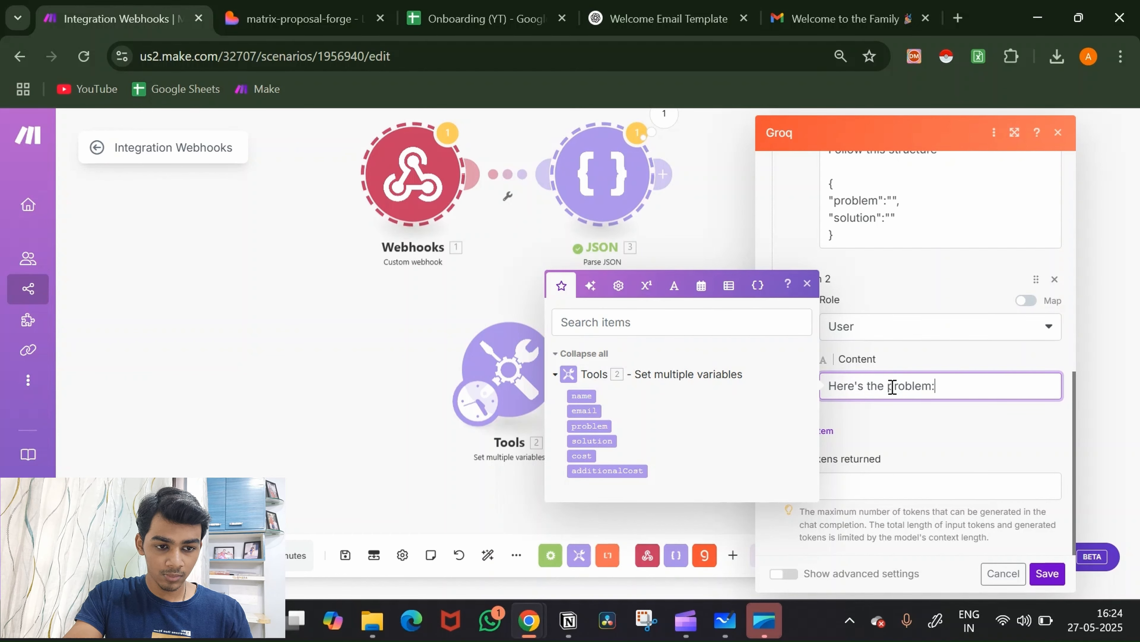
text(:)
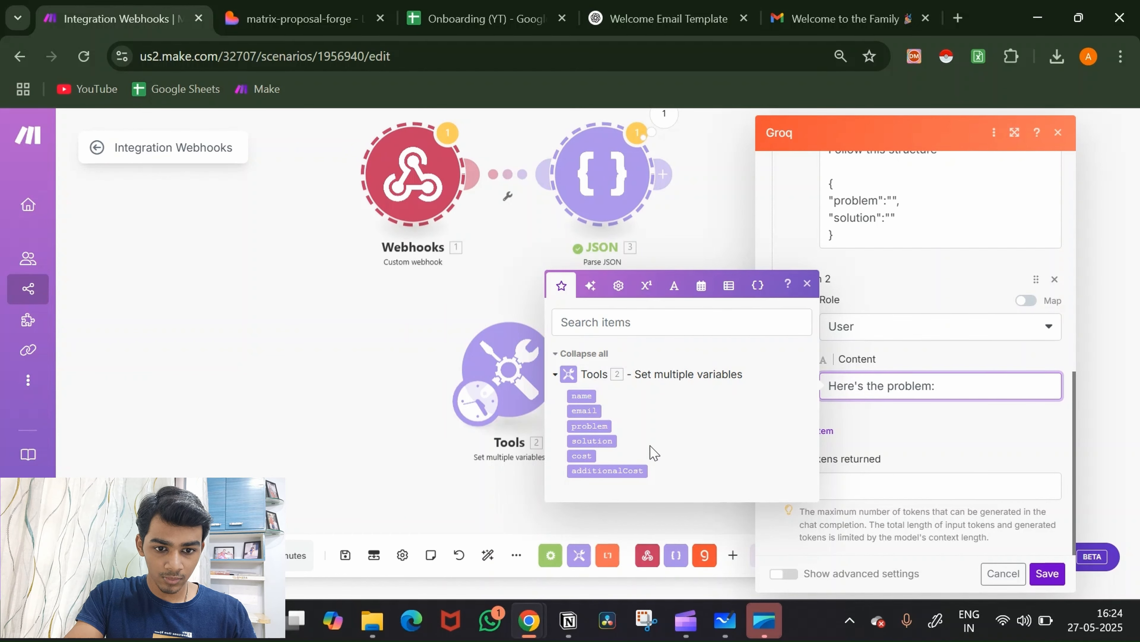
click(593, 425)
text(and he)
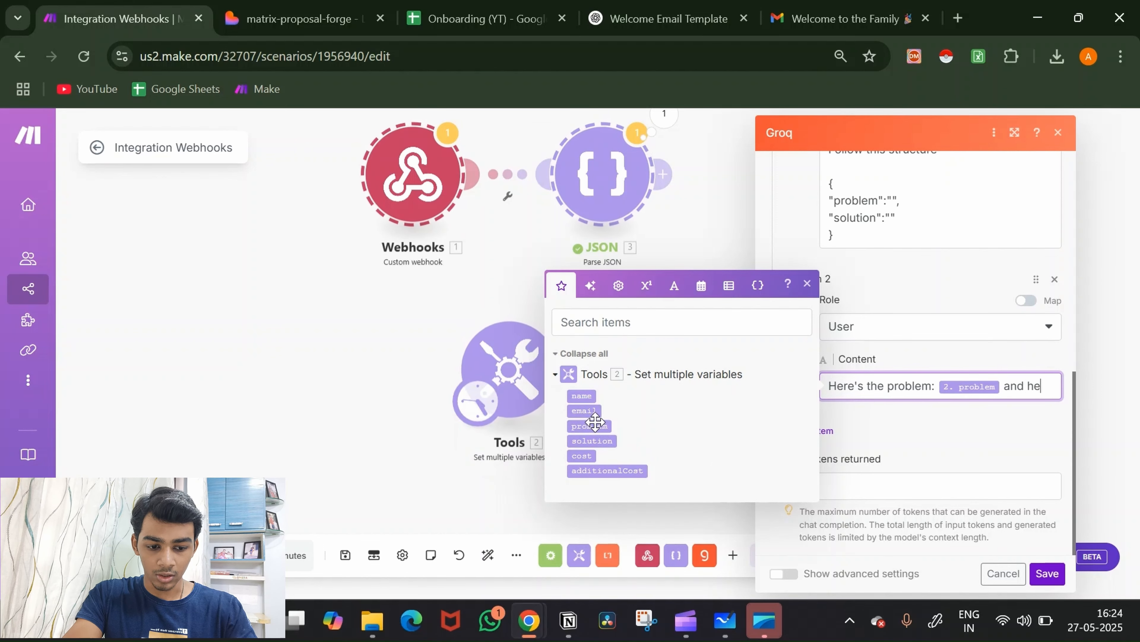
text(re's the soluti)
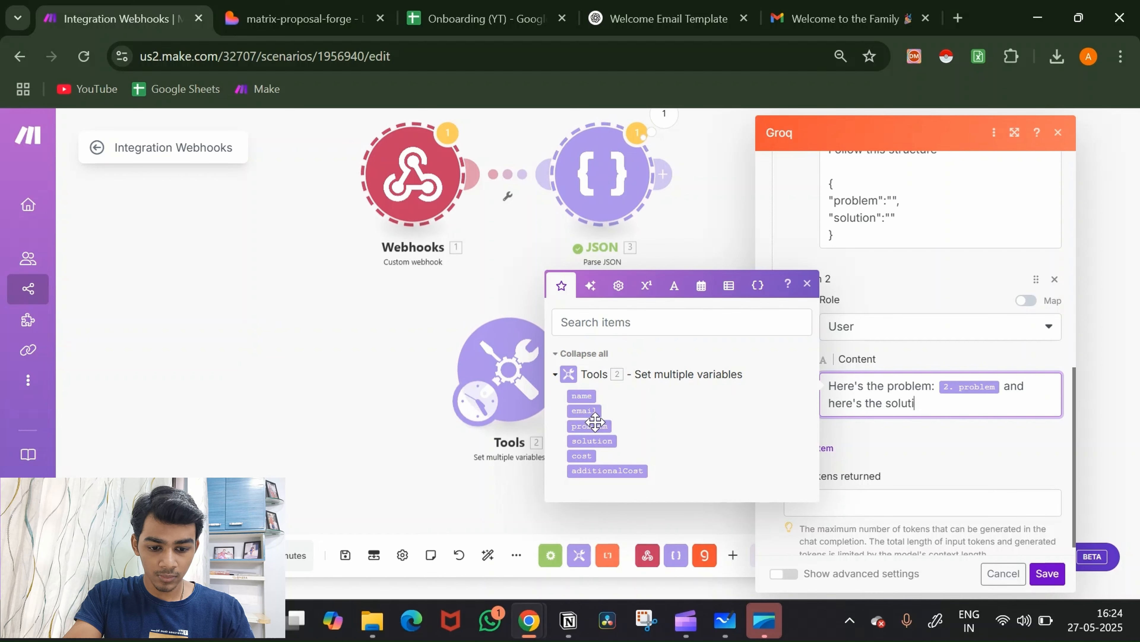
text(on:)
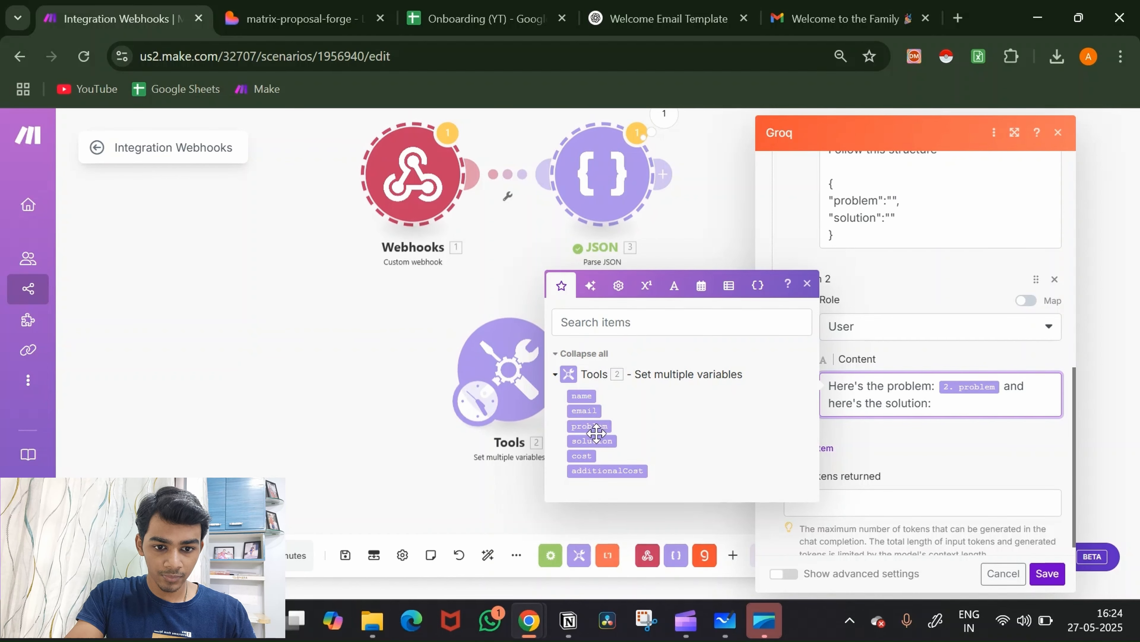
click(601, 442)
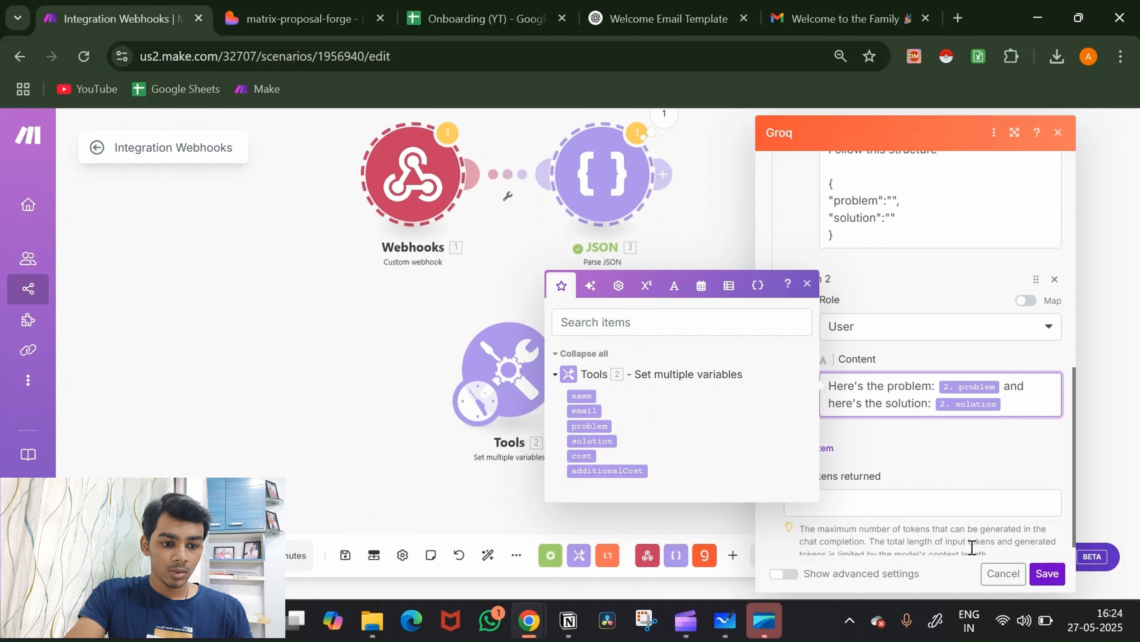
Step: Save the Groq settings, run the scenario once, and open the Groq module's output
click(1047, 574)
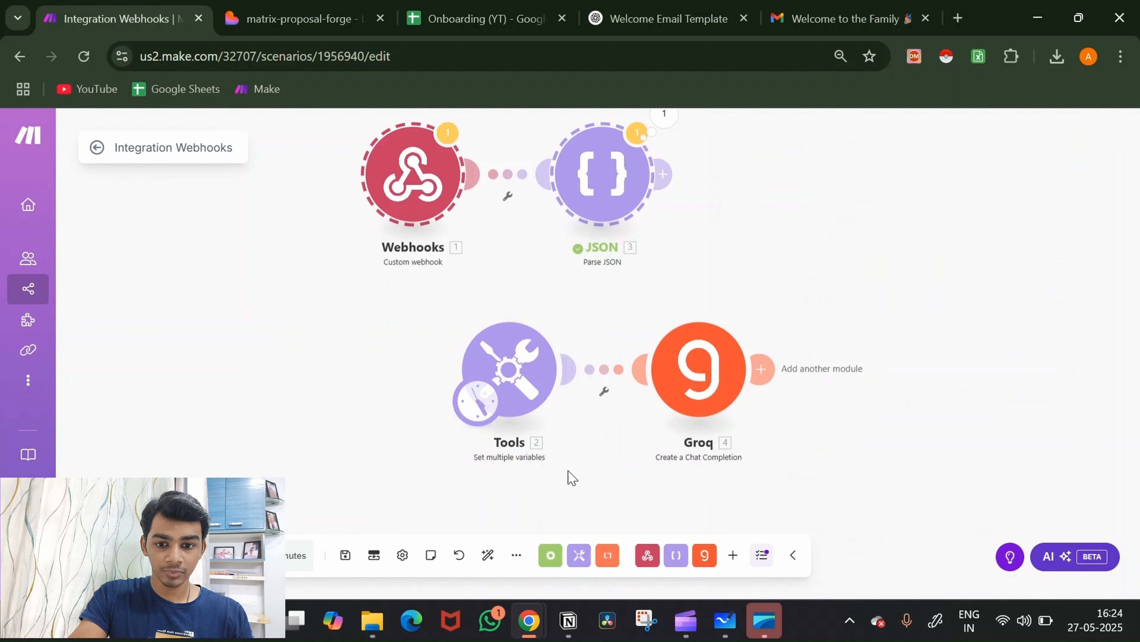
click(128, 556)
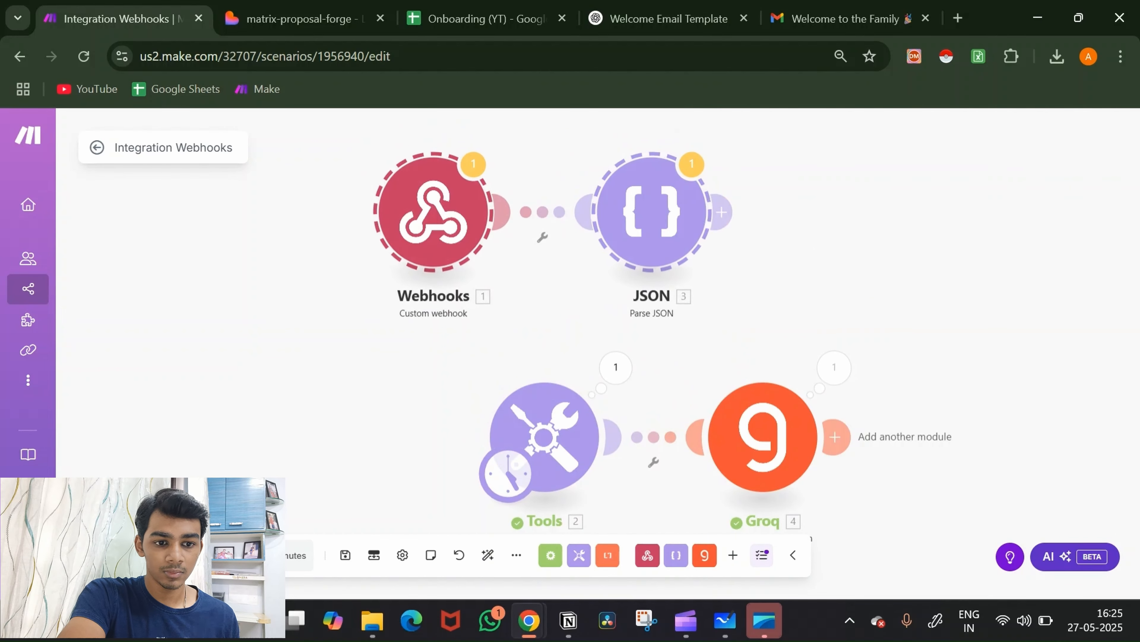
click(831, 382)
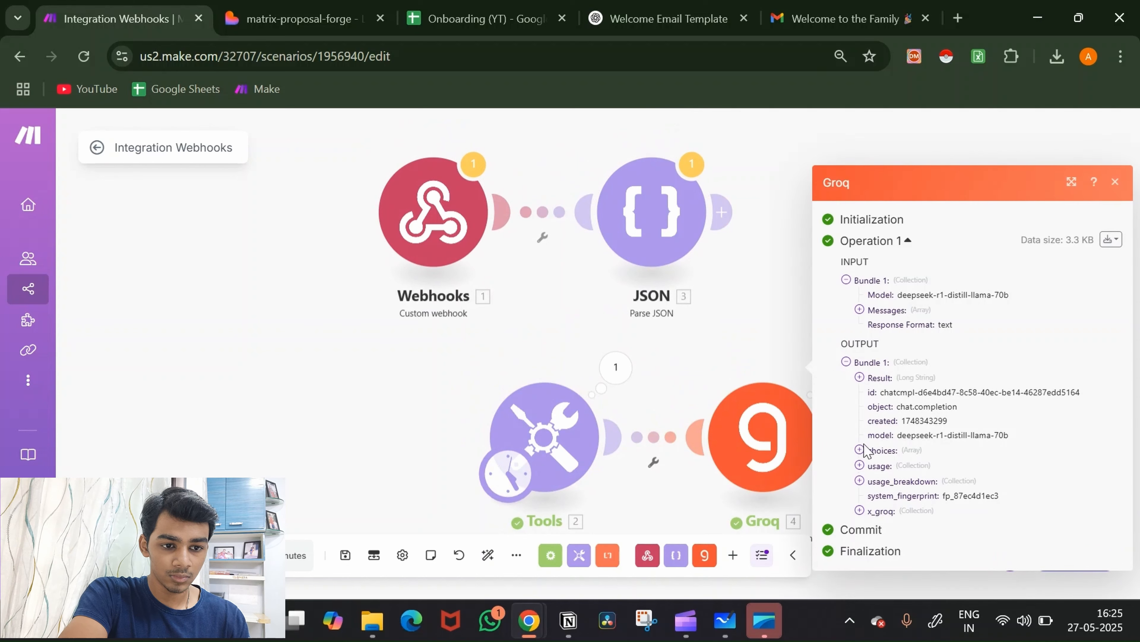
Step: Expand the Groq Result and read through the reasoning and the generated problem text
click(921, 386)
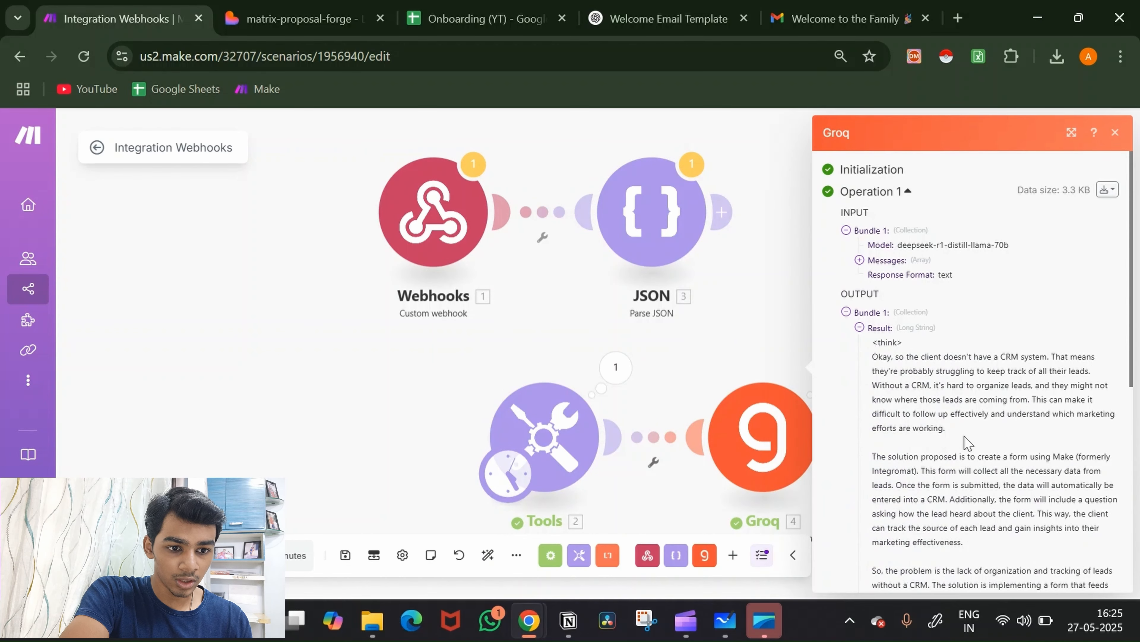
scroll(893, 279, down, 3)
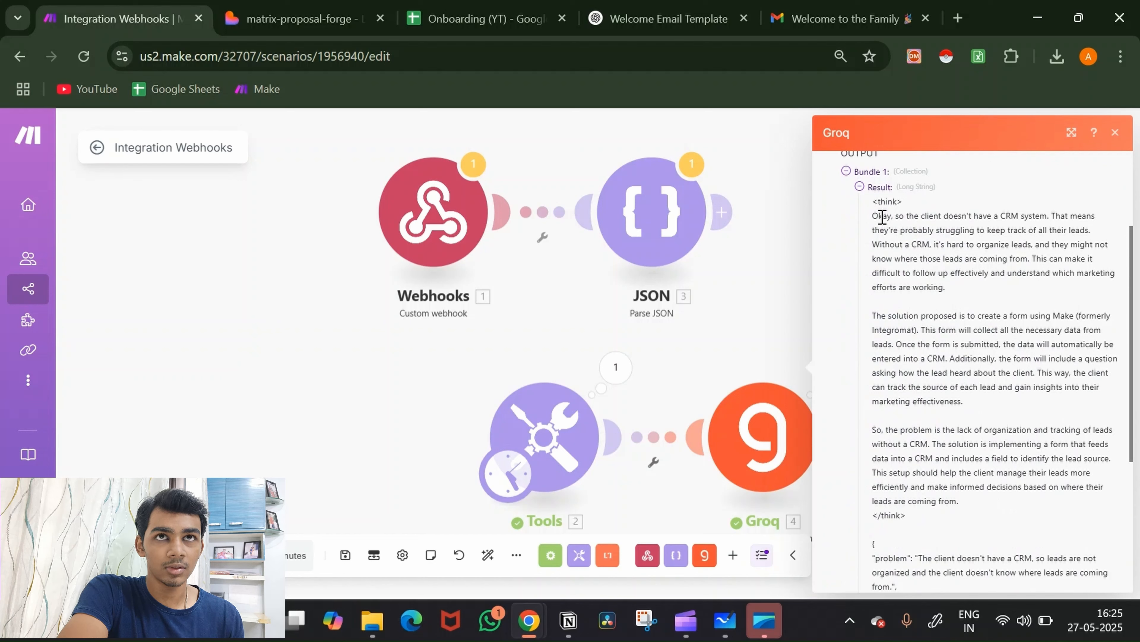
drag(872, 217, 957, 530)
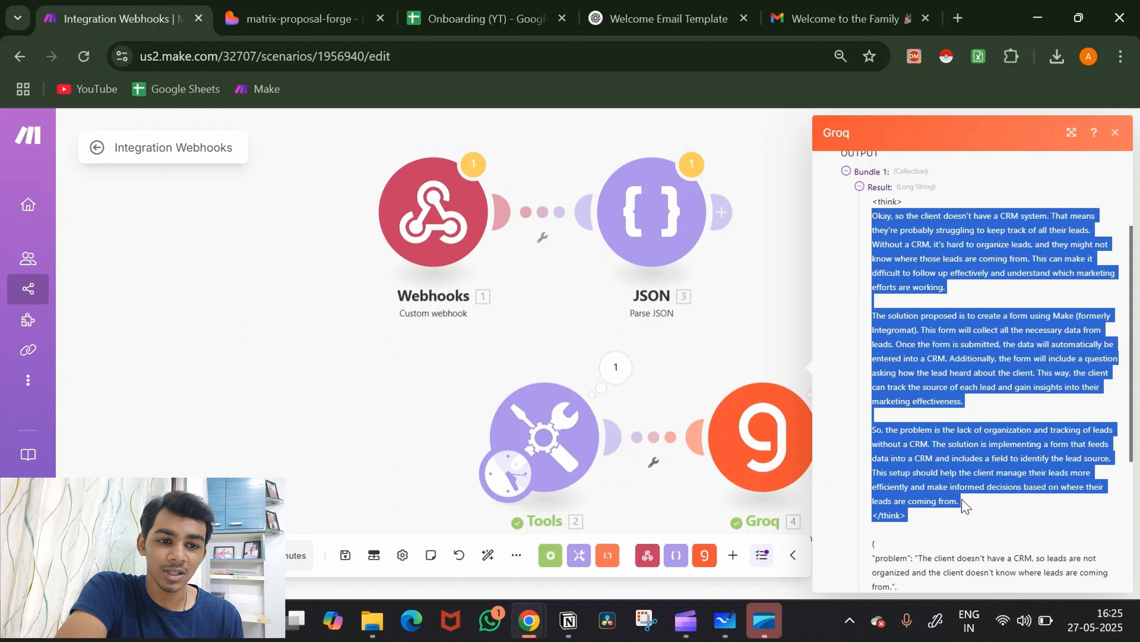
scroll(962, 504, down, 3)
scroll(965, 506, down, 2)
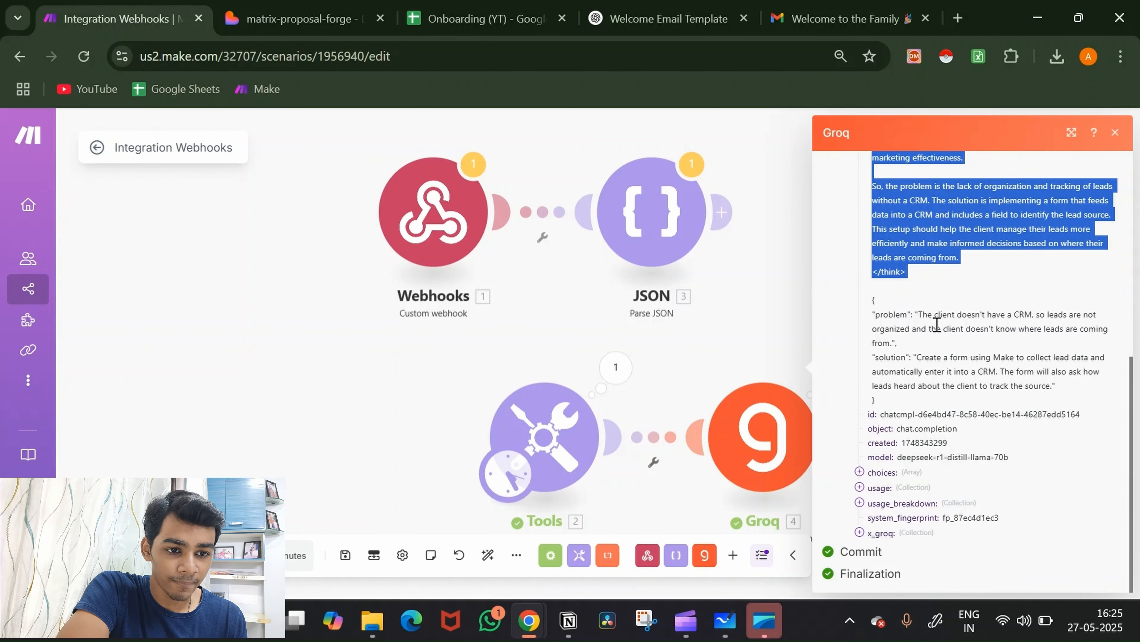
double_click(943, 314)
drag(977, 315, 1075, 324)
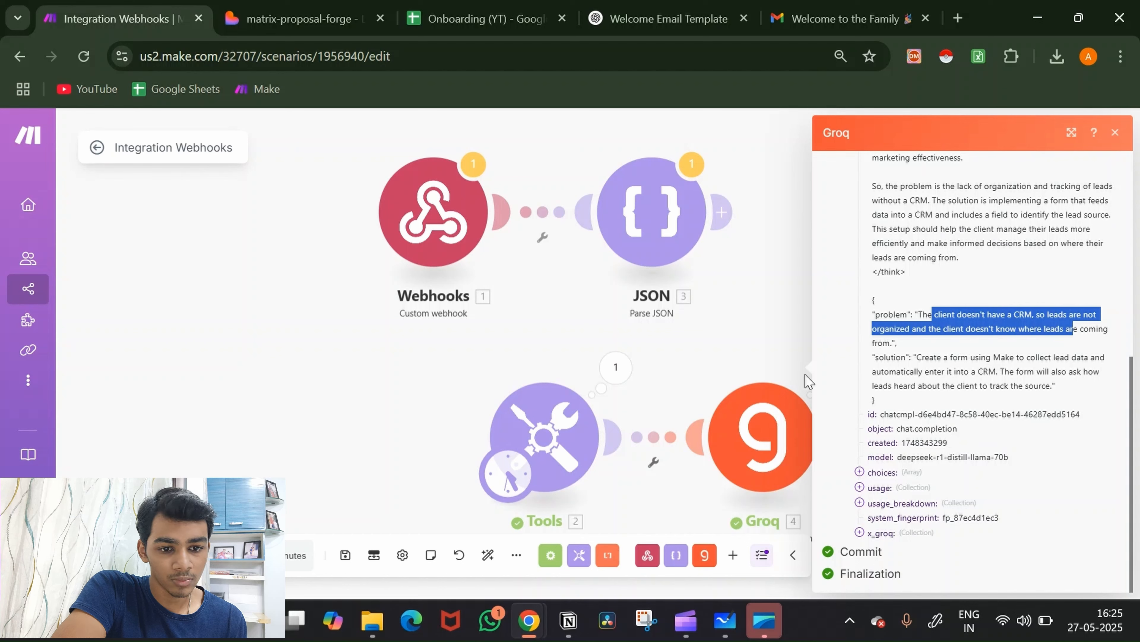
Step: Add the line 'The output should be 100 words' after 'language' in the Groq prompt, then save
click(762, 425)
scroll(950, 420, down, 5)
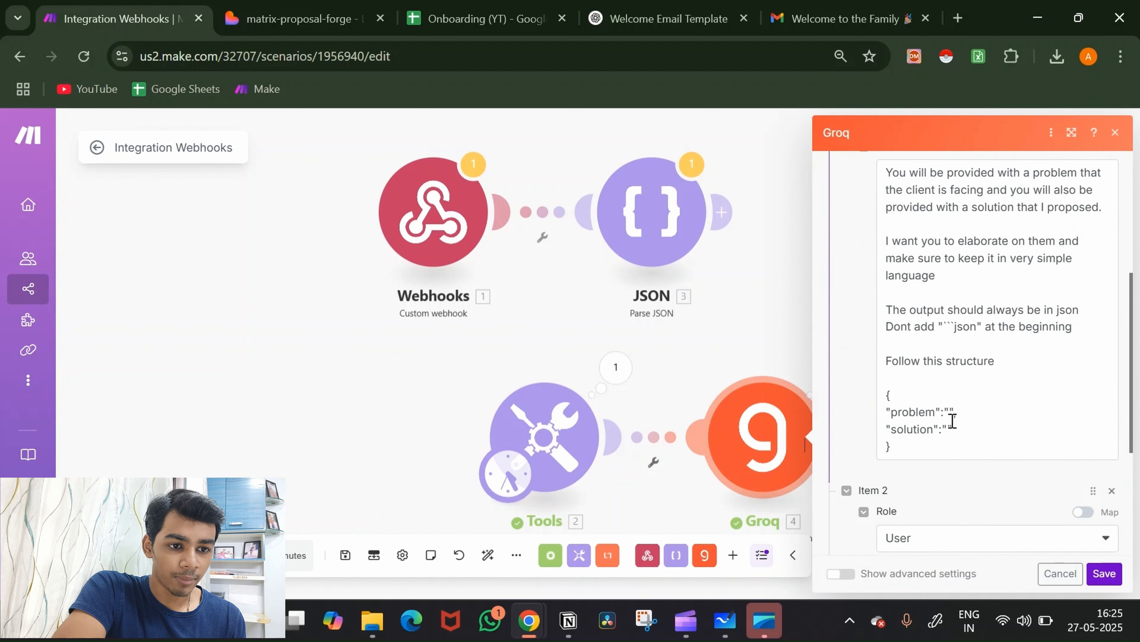
scroll(976, 356, up, 1)
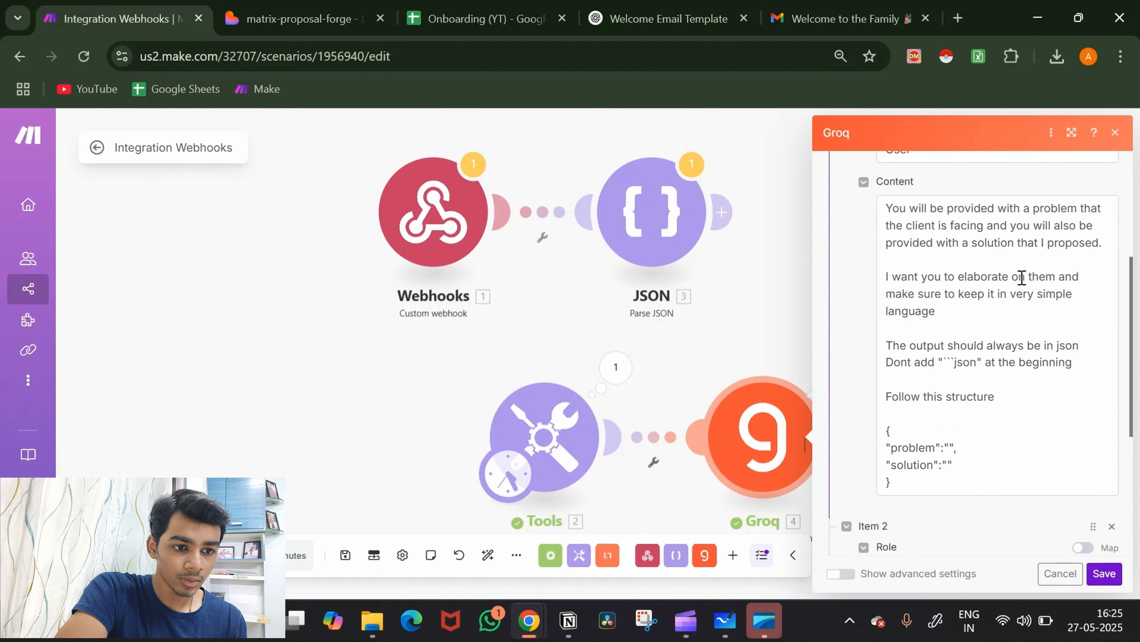
click(1060, 276)
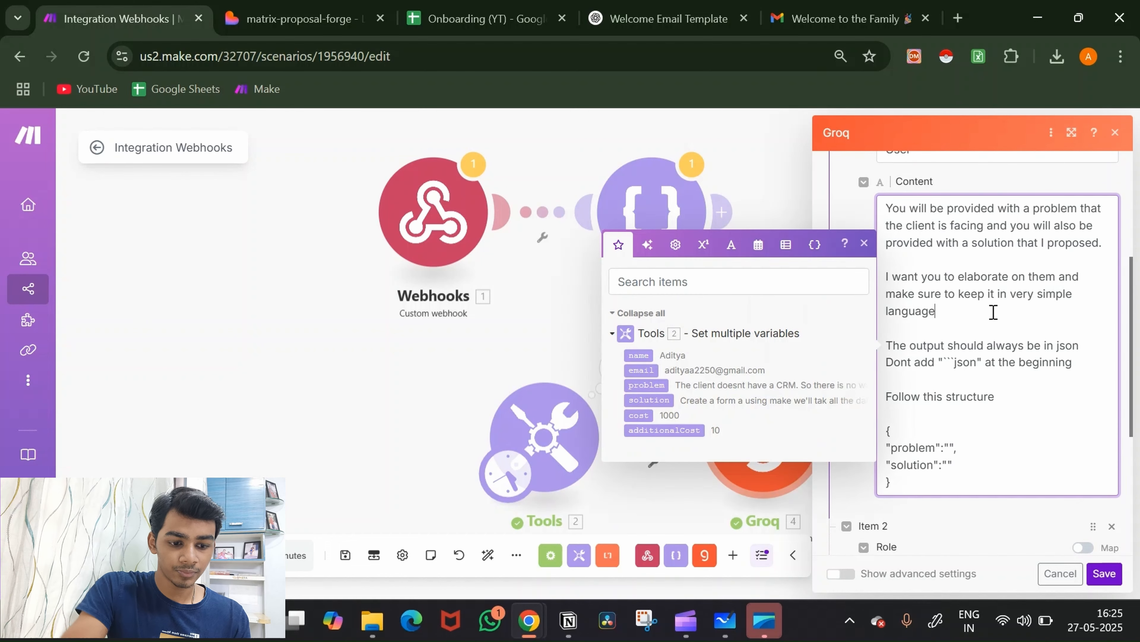
key(Return)
key(Return)
text(Thw)
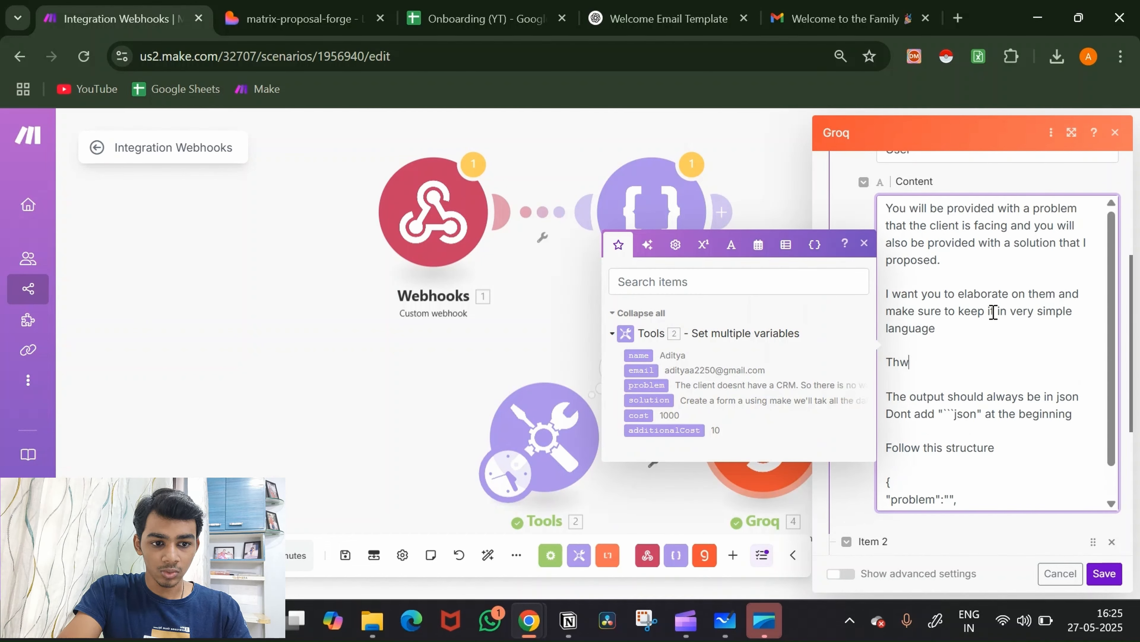
text(e)
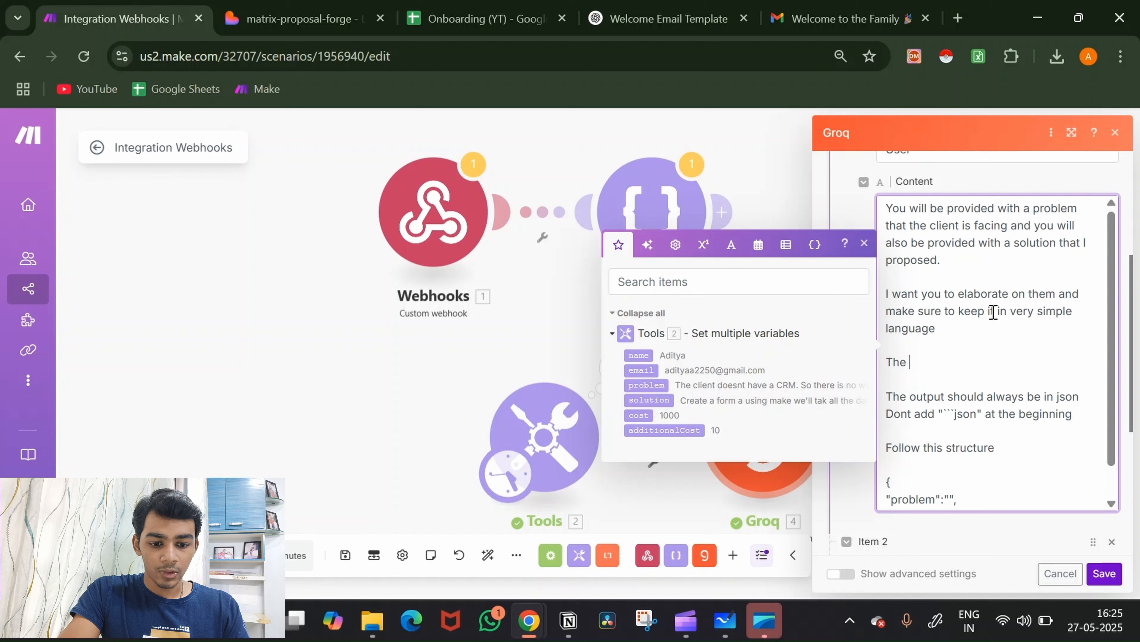
text( output )
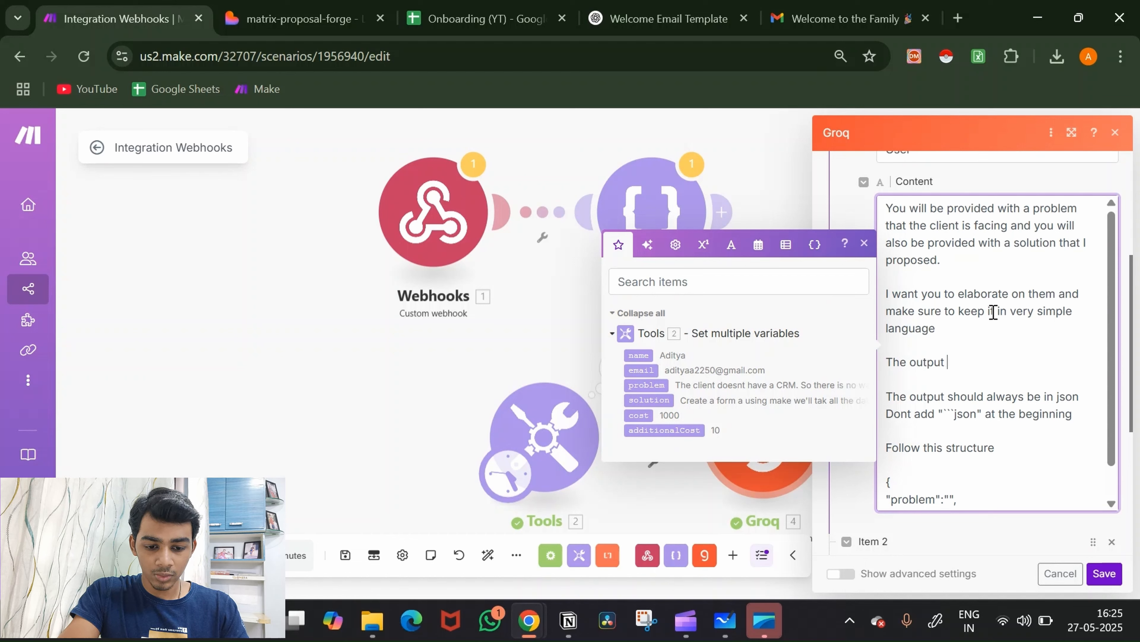
text(shoul be)
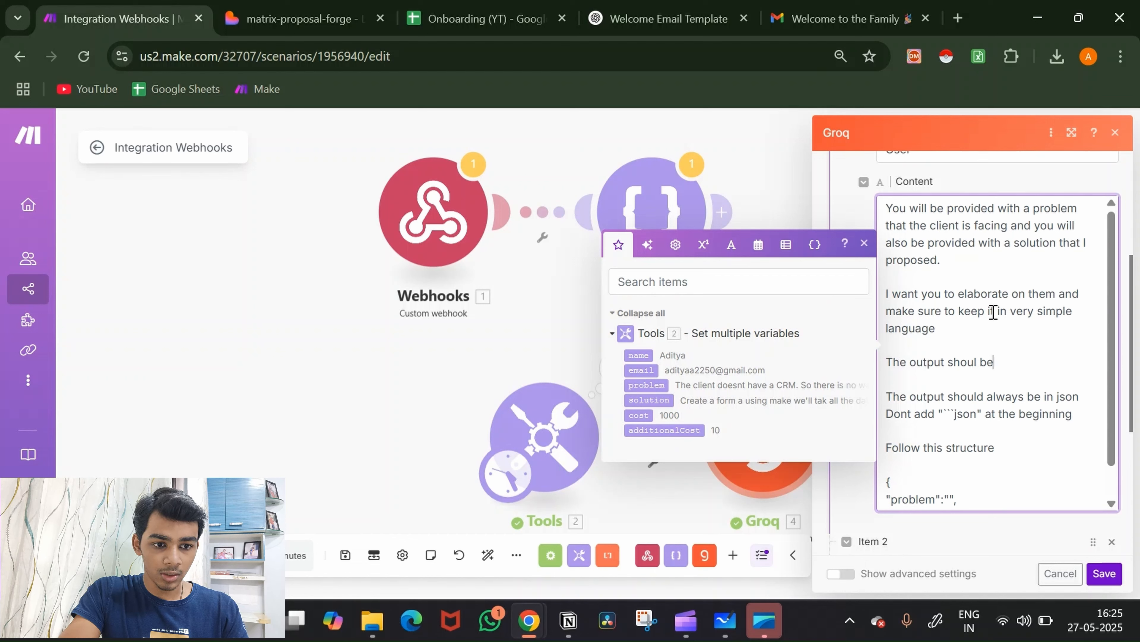
key(BackSpace)
key(BackSpace)
key(BackSpace)
text(d be 100 words)
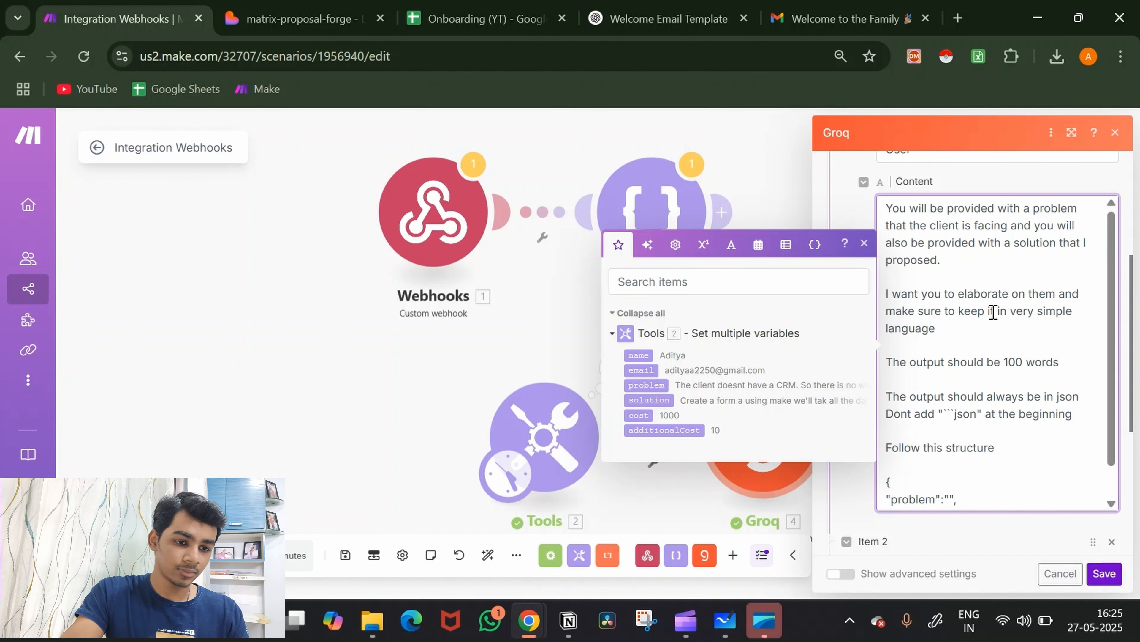
click(1104, 573)
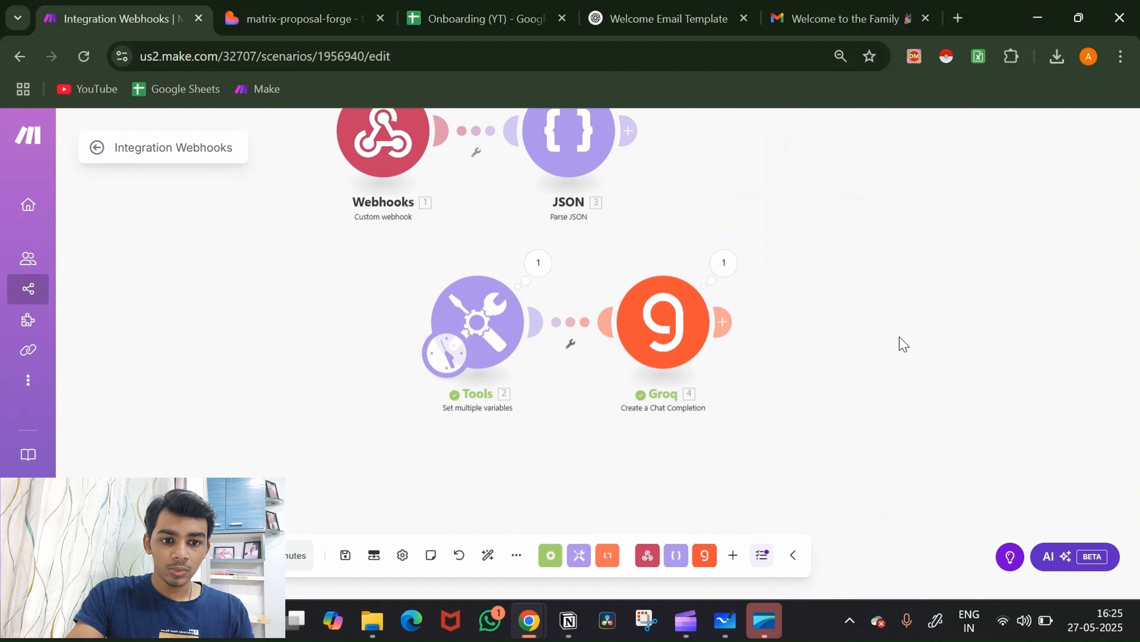
Step: Add a Tools 'Set multiple variables' module after Groq with a variable named split
click(725, 323)
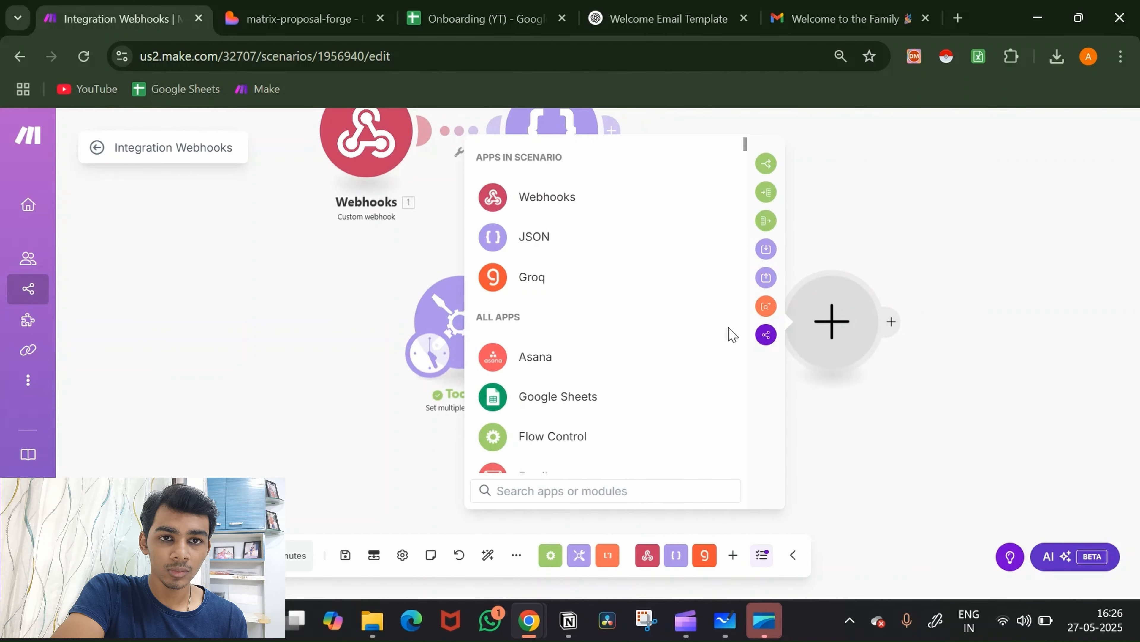
click(767, 252)
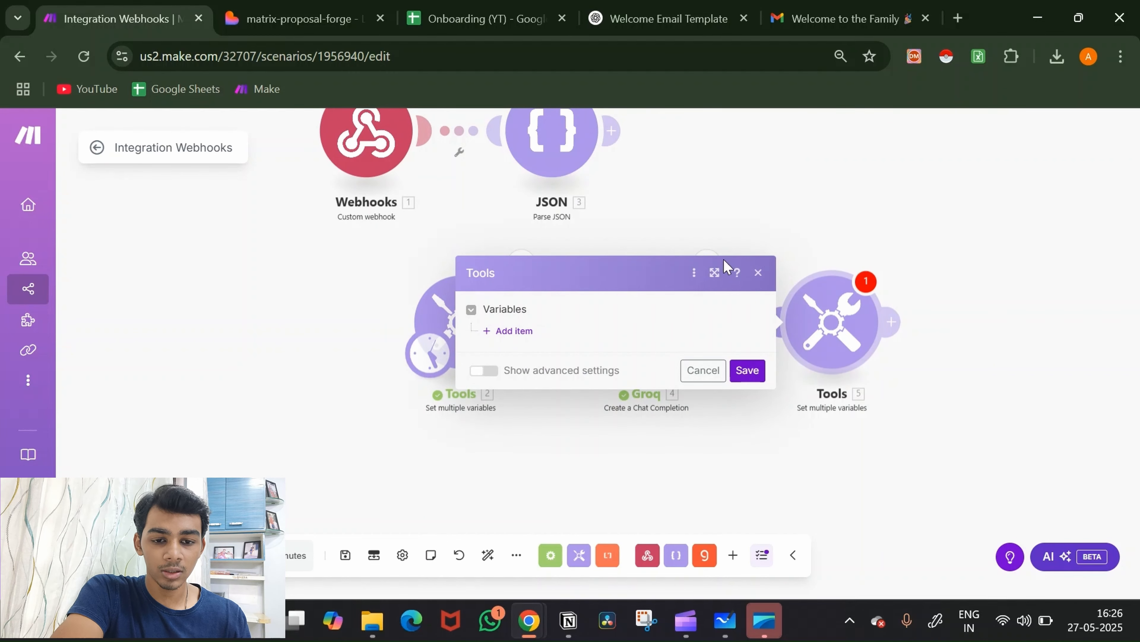
click(526, 335)
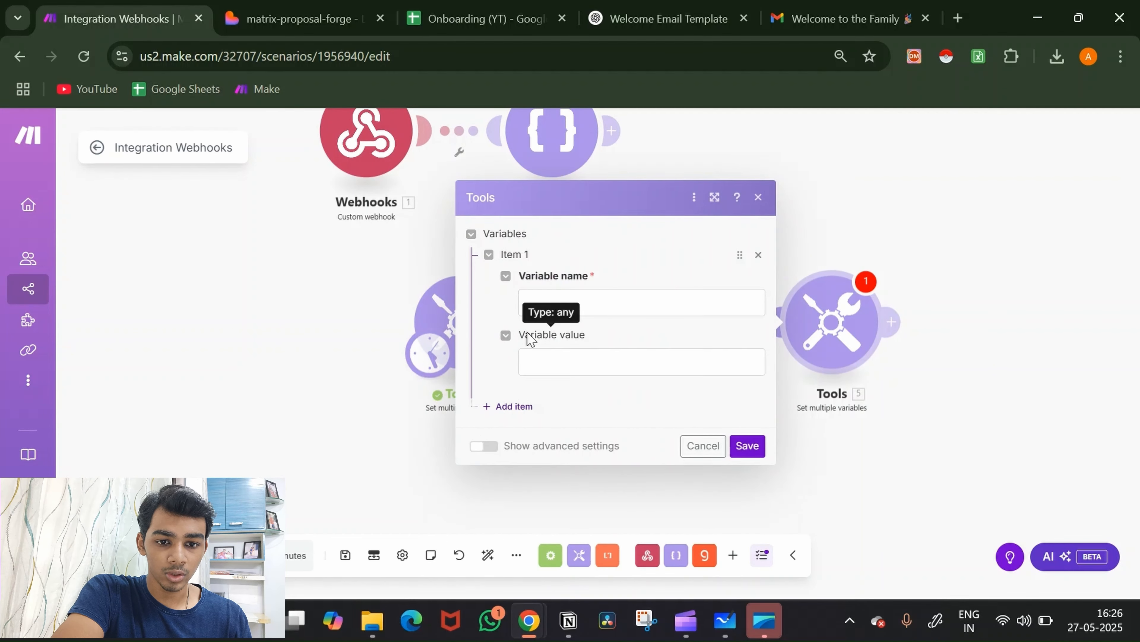
click(606, 306)
text(split)
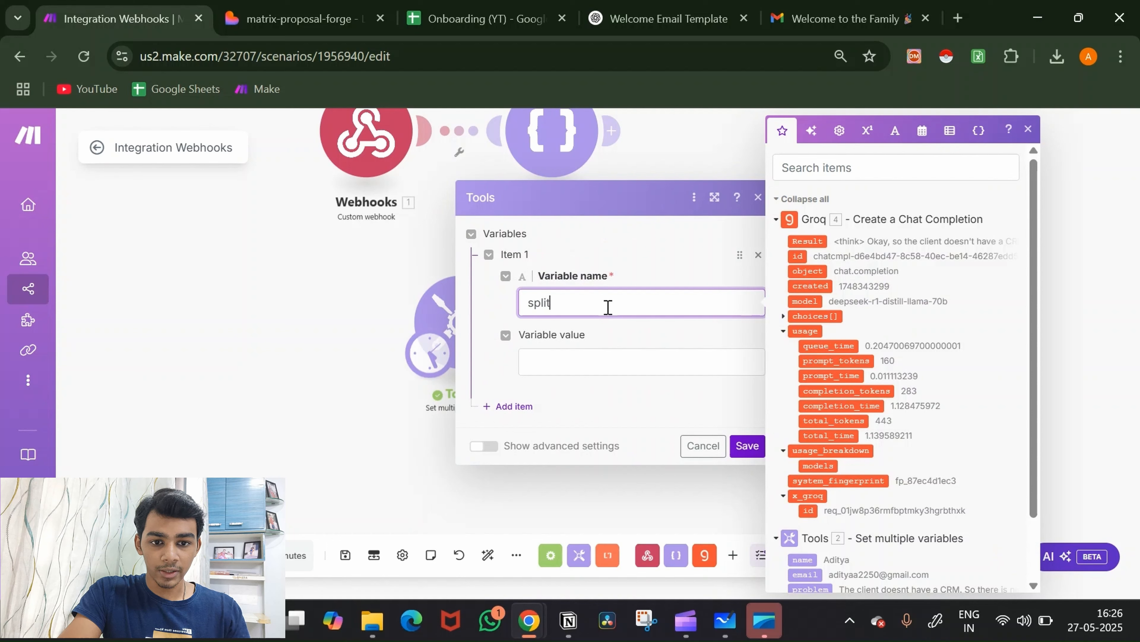
click(606, 363)
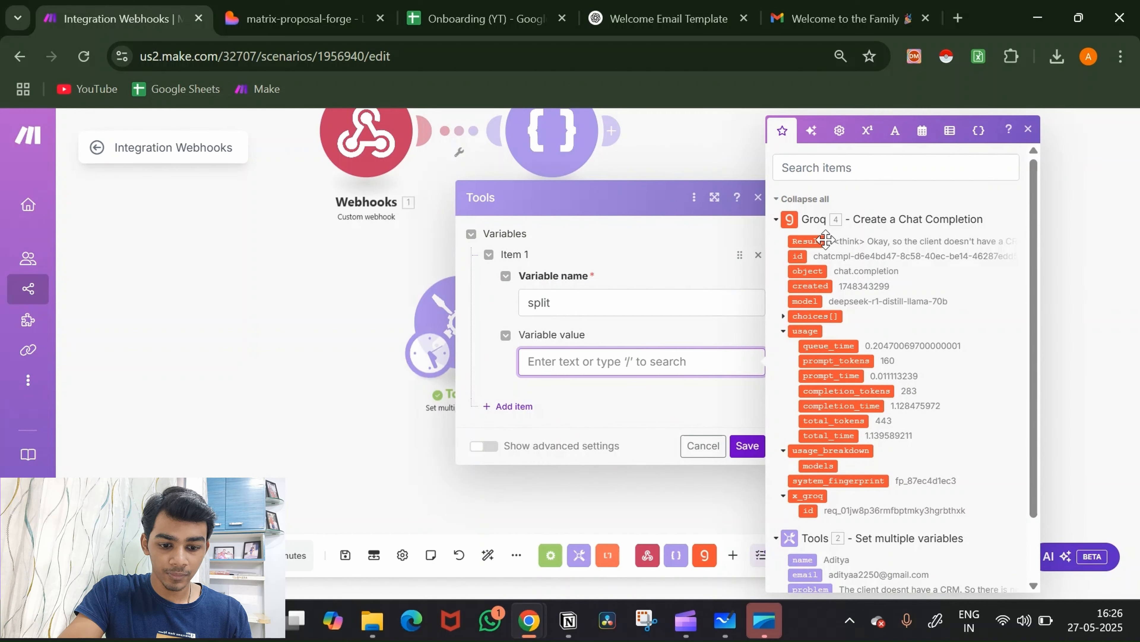
text(split)
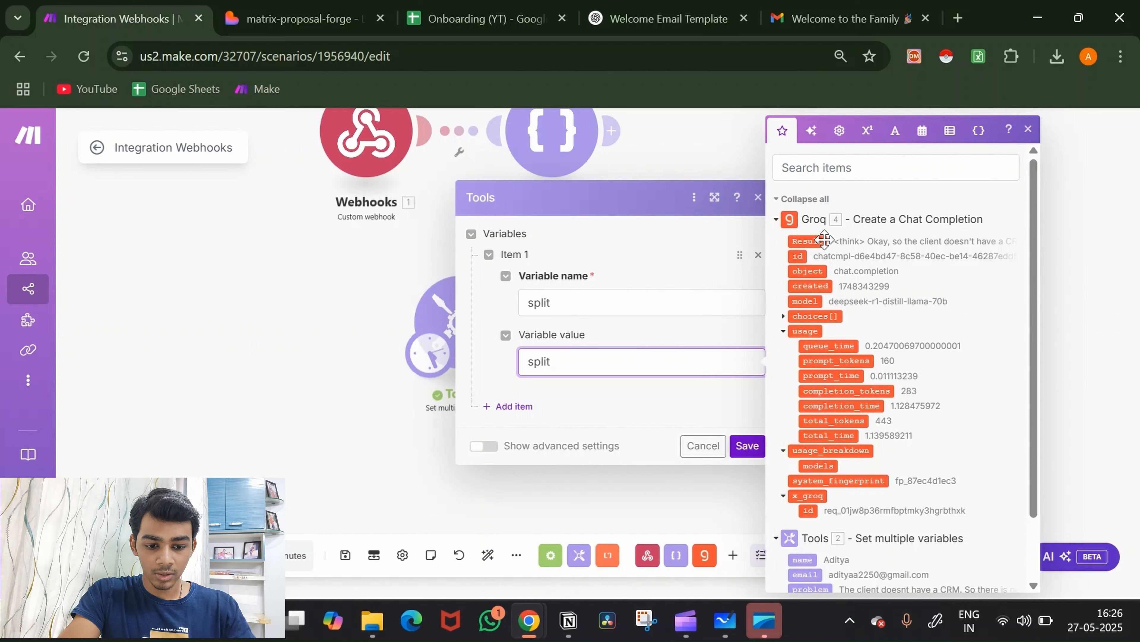
text(()
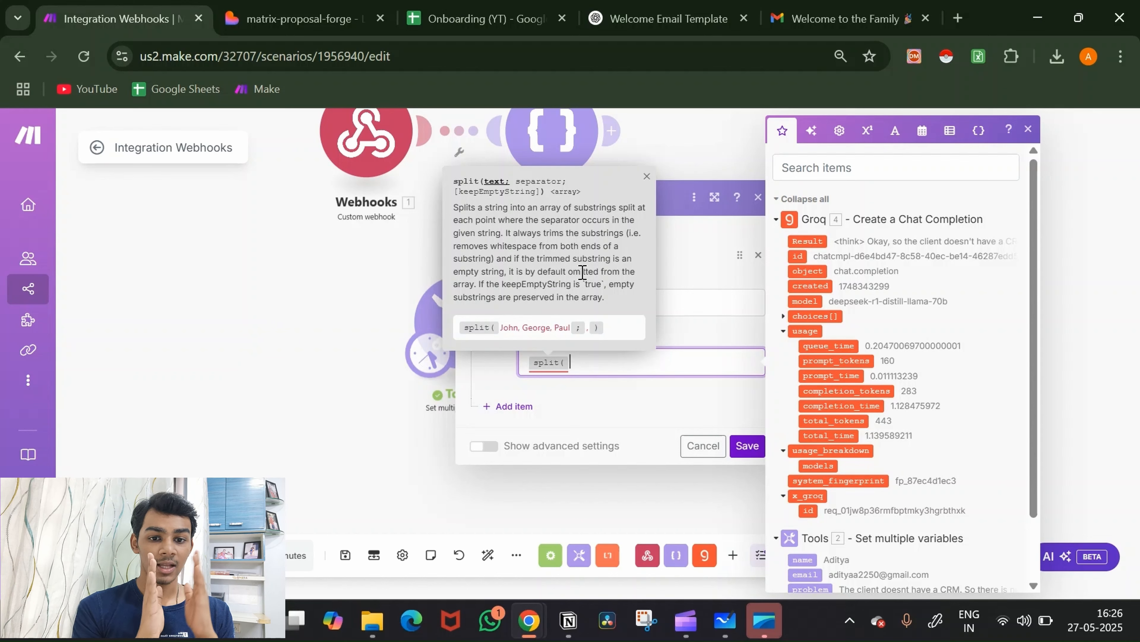
Step: Set the split variable's value to split(4. Result; <think) and save the module
click(579, 366)
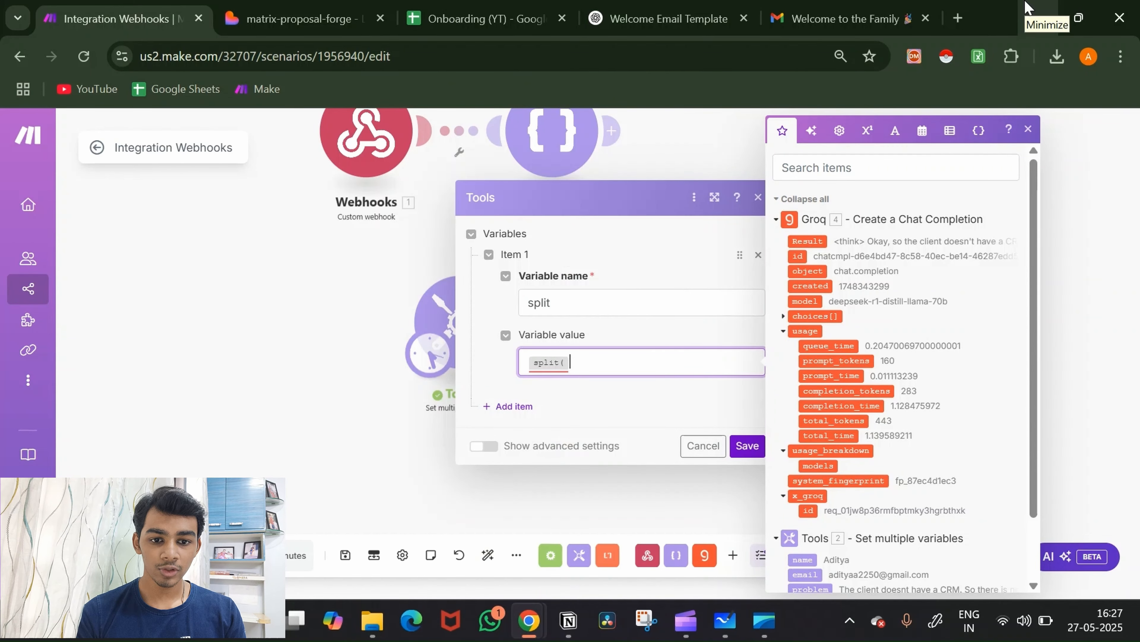
mouse_move(548, 359)
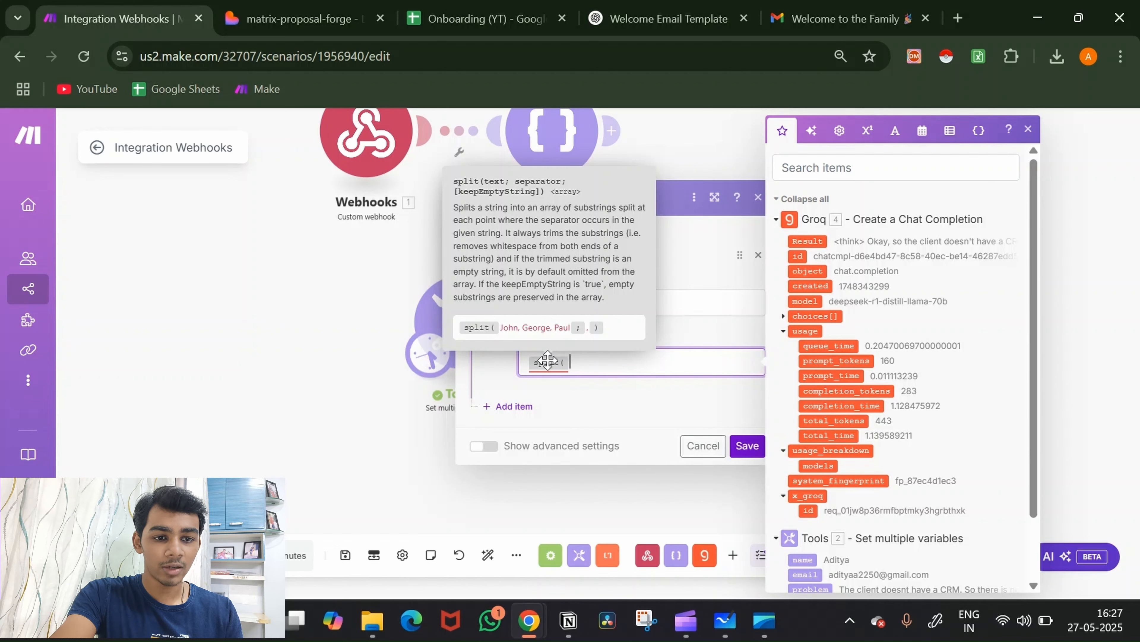
click(815, 241)
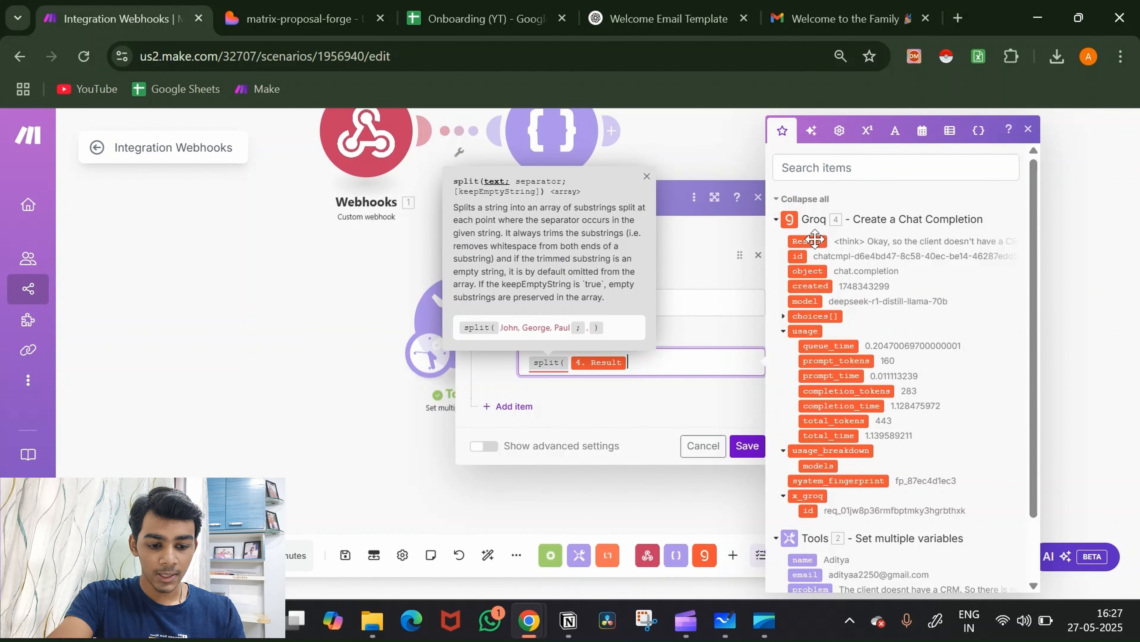
text(;)
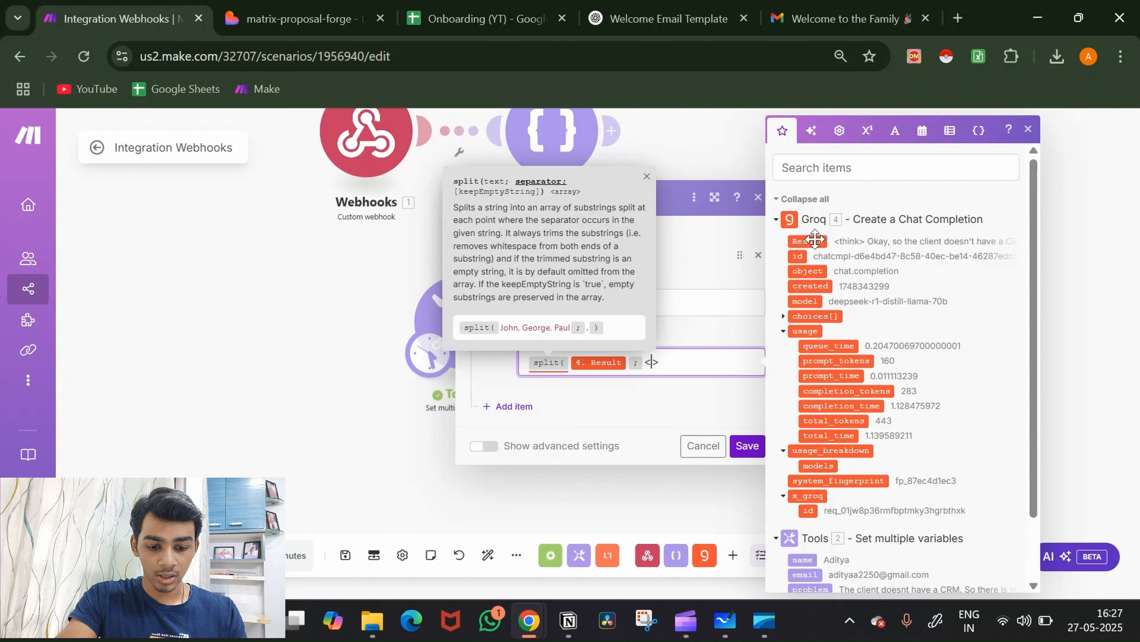
text(<th)
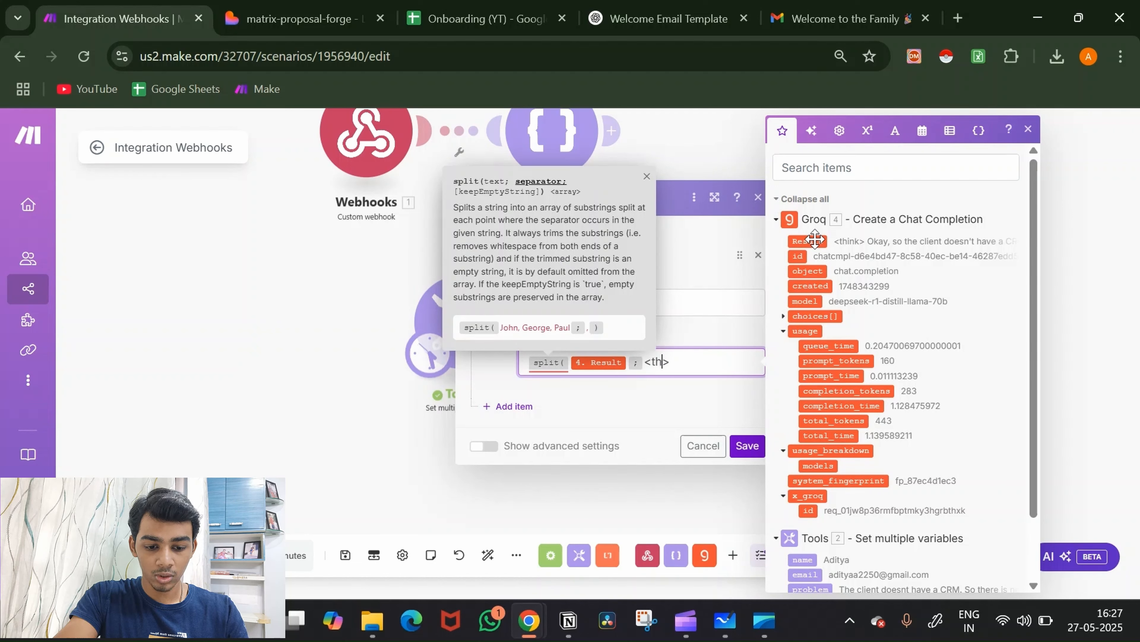
text(ink)
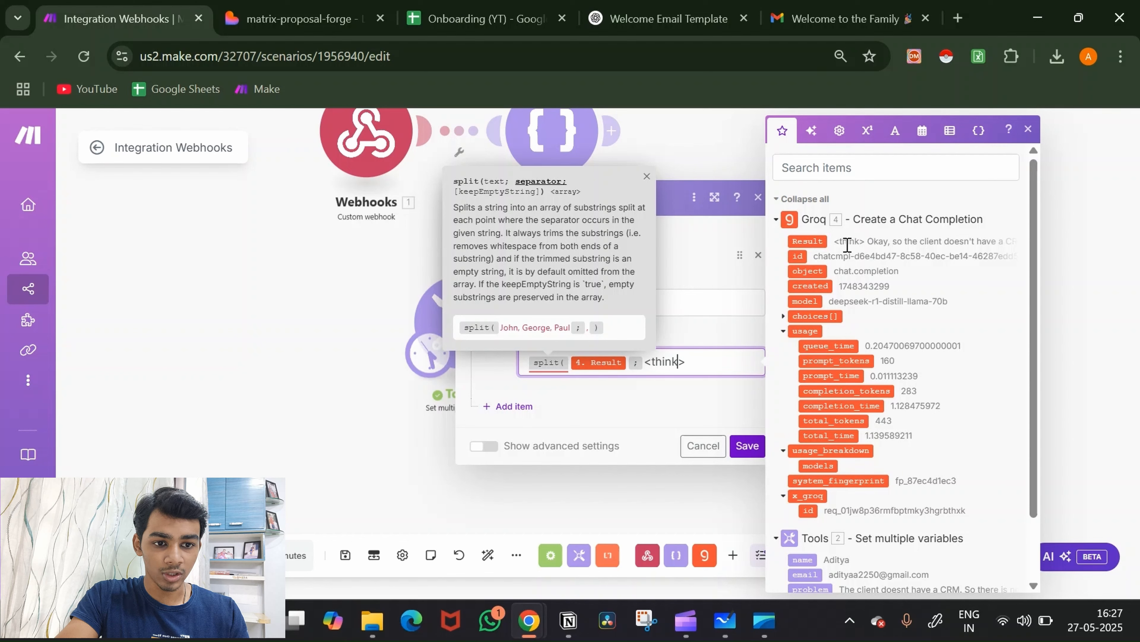
click(747, 445)
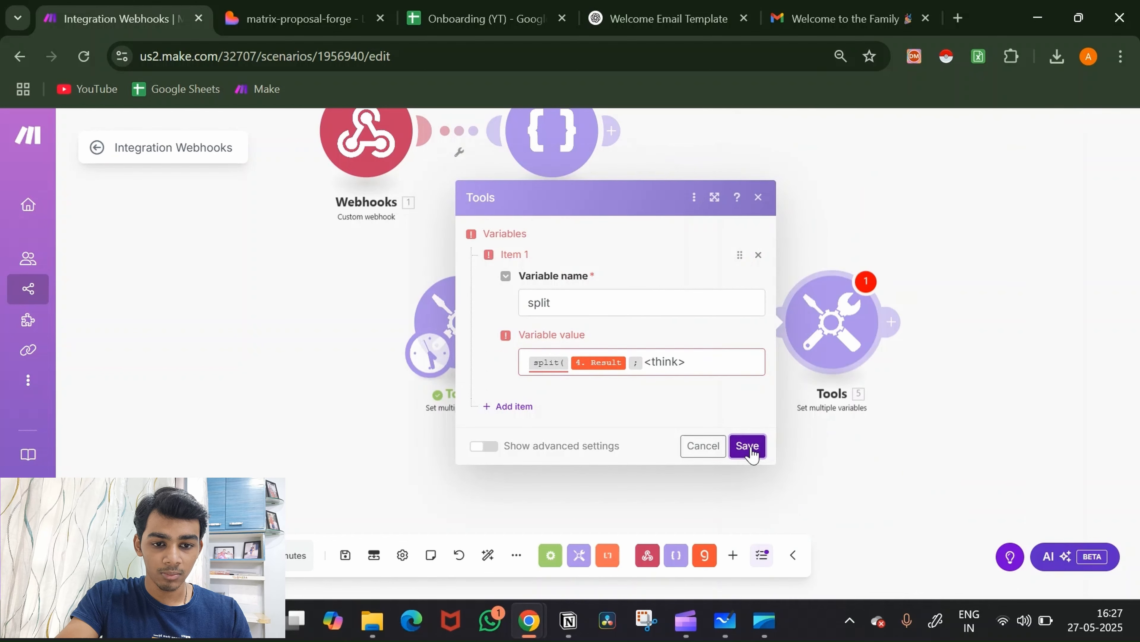
click(706, 359)
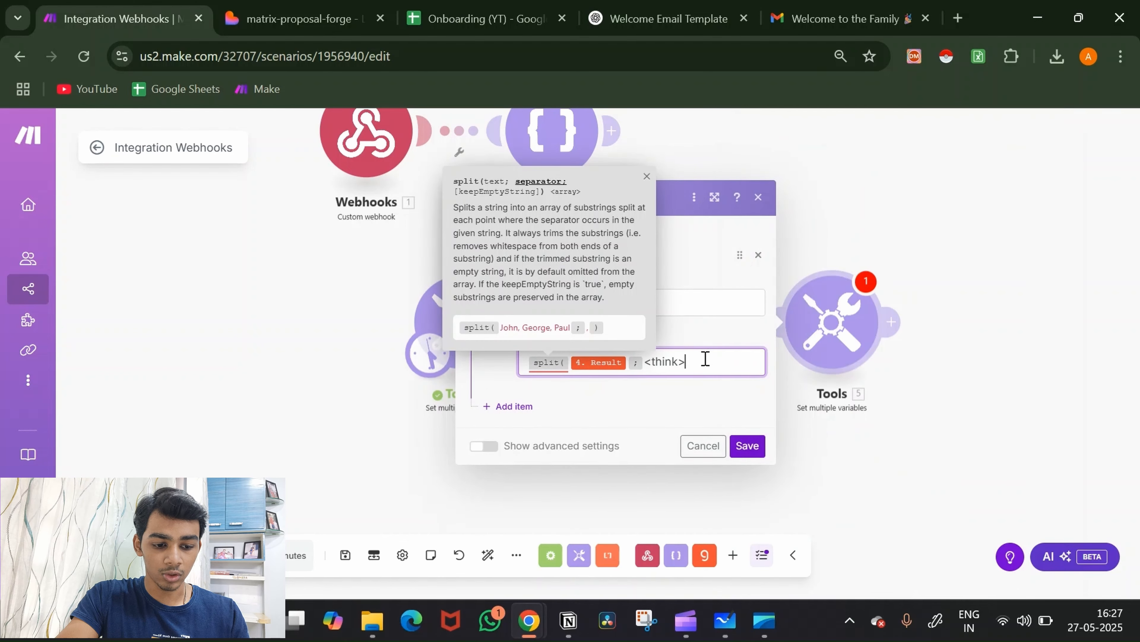
click(747, 445)
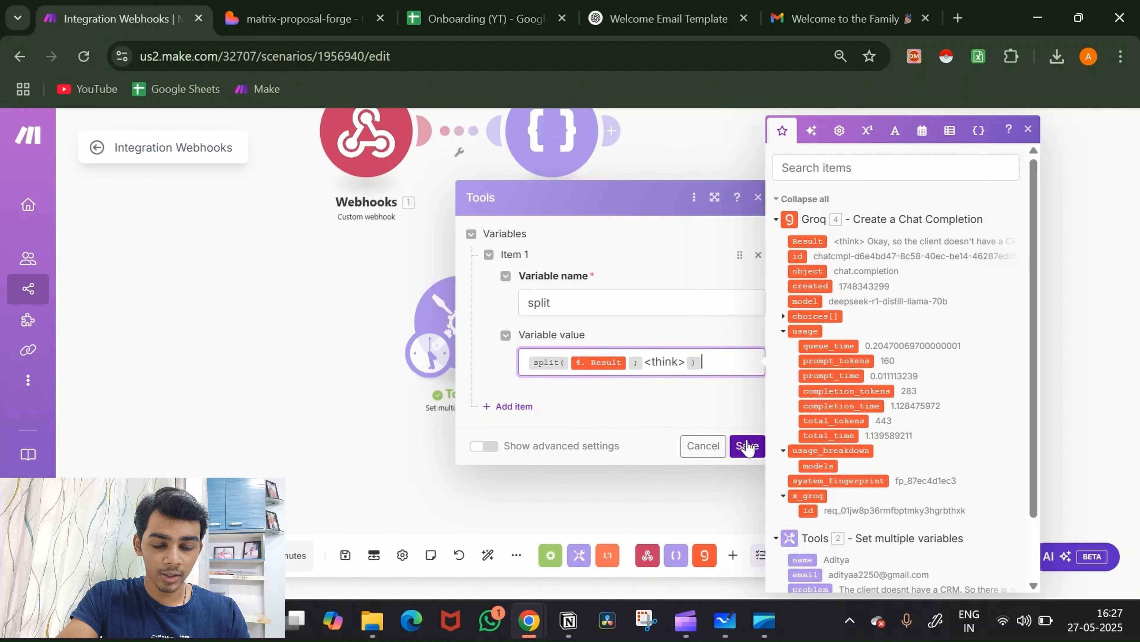
Step: Inspect the Groq module's full Result text to check the think tag
click(707, 264)
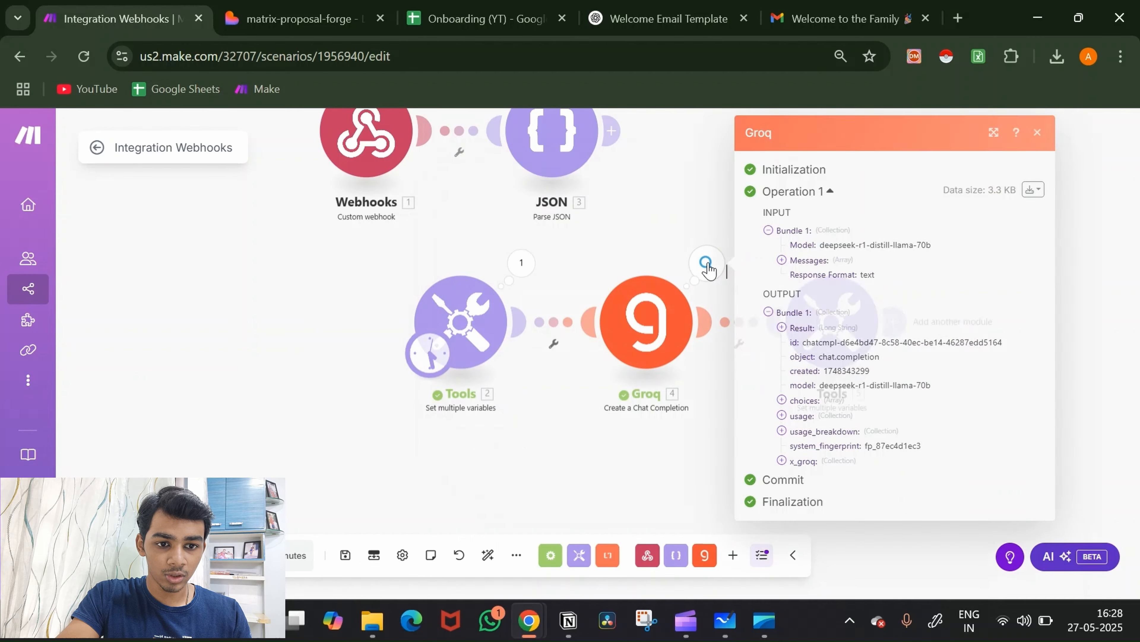
click(837, 330)
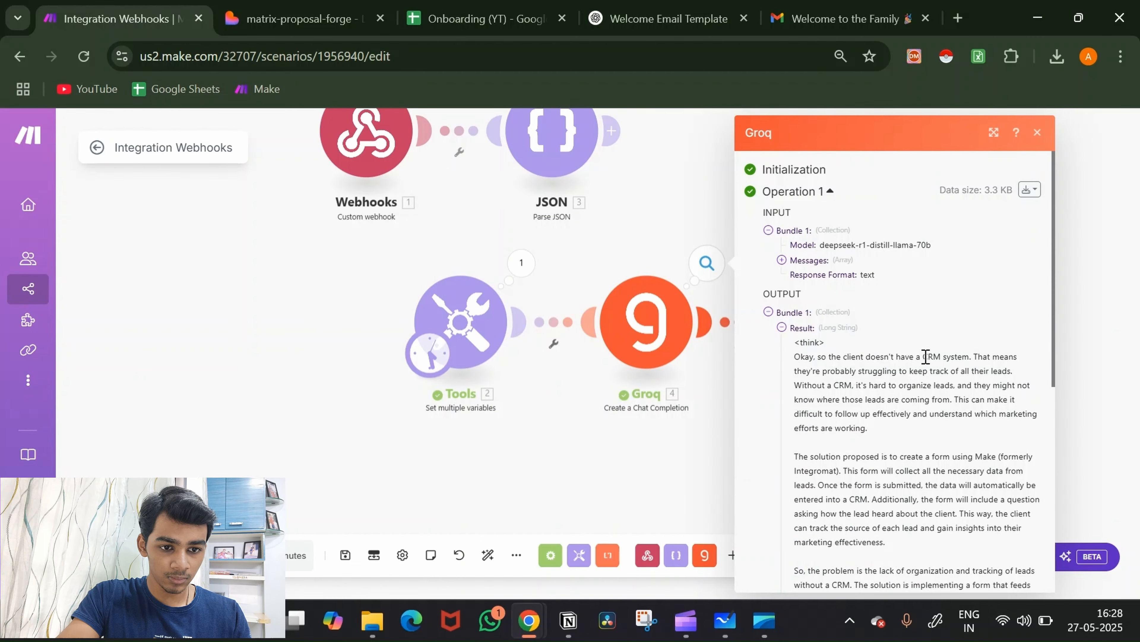
scroll(925, 358, down, 6)
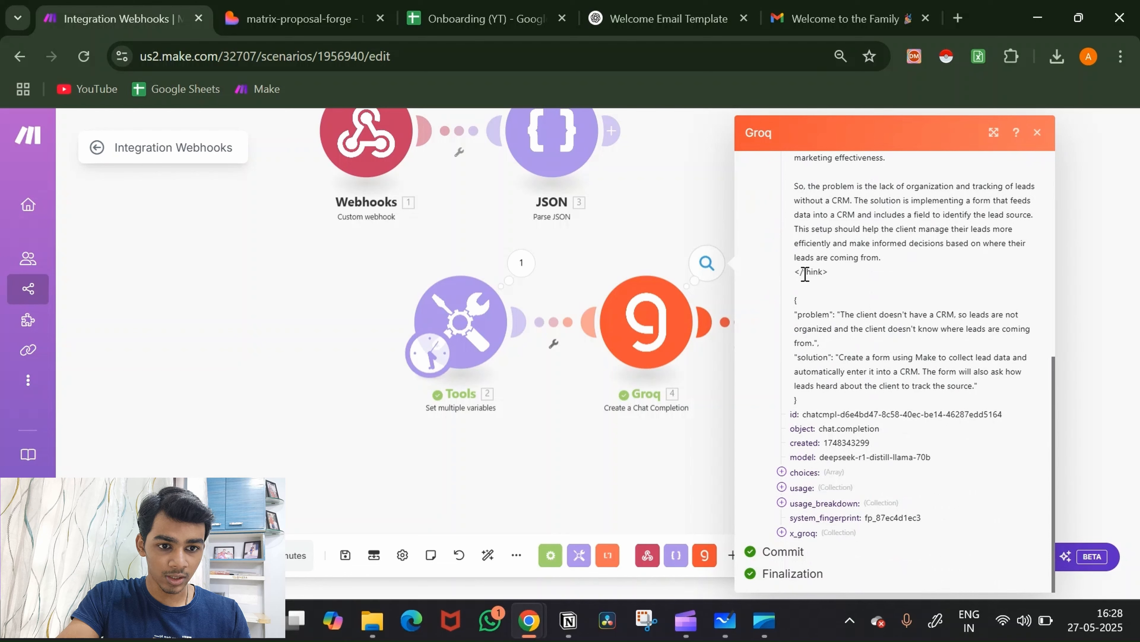
click(662, 500)
Step: Correct the split separator to </think> and save Tools 5
click(817, 306)
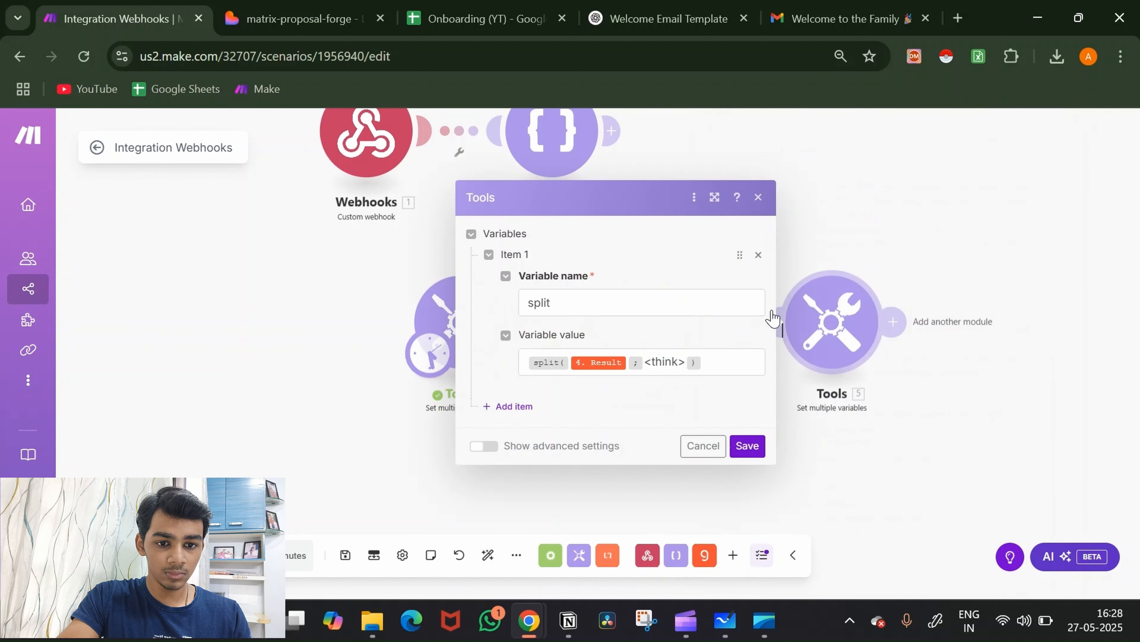
click(658, 363)
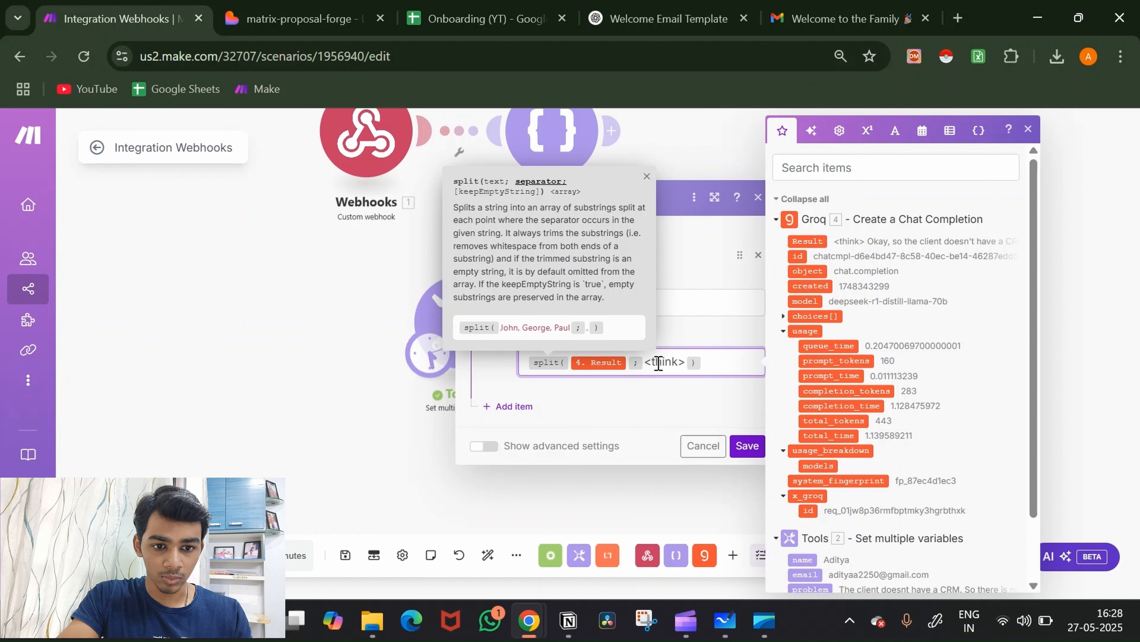
text(/)
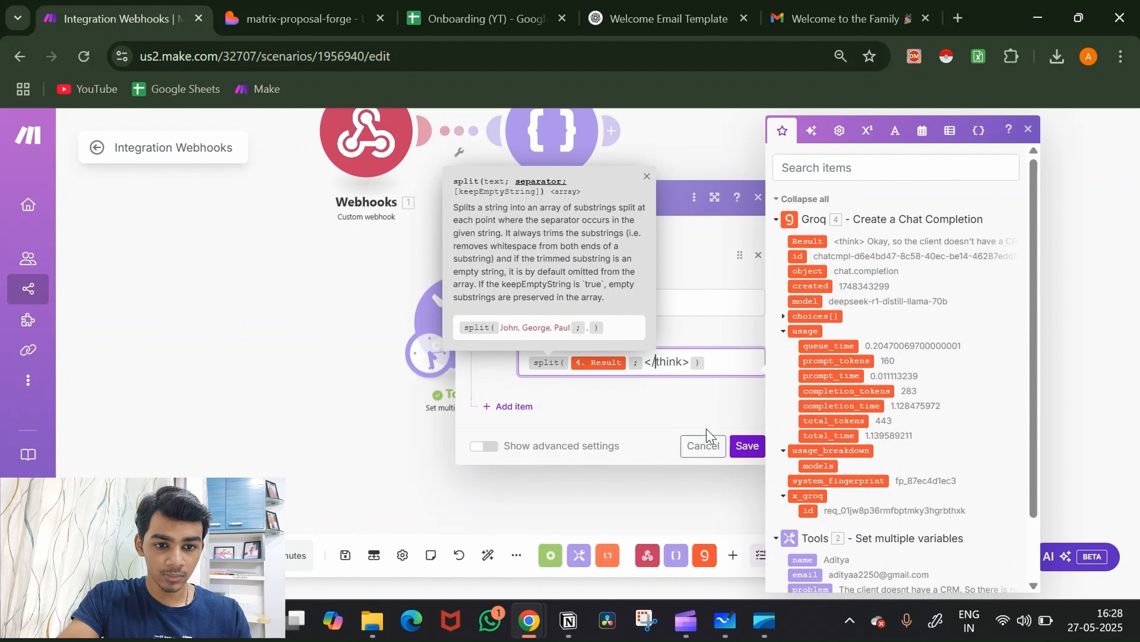
click(745, 445)
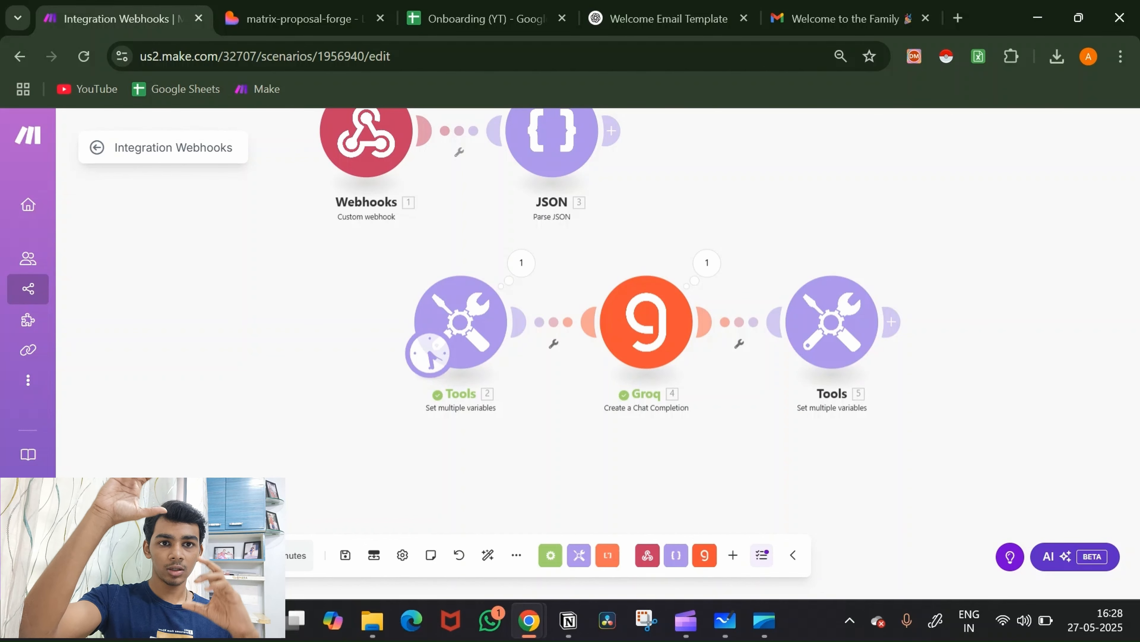
Step: Run once and confirm Tools 5's split item 2 holds the problem/solution JSON, then add a module after it
click(123, 555)
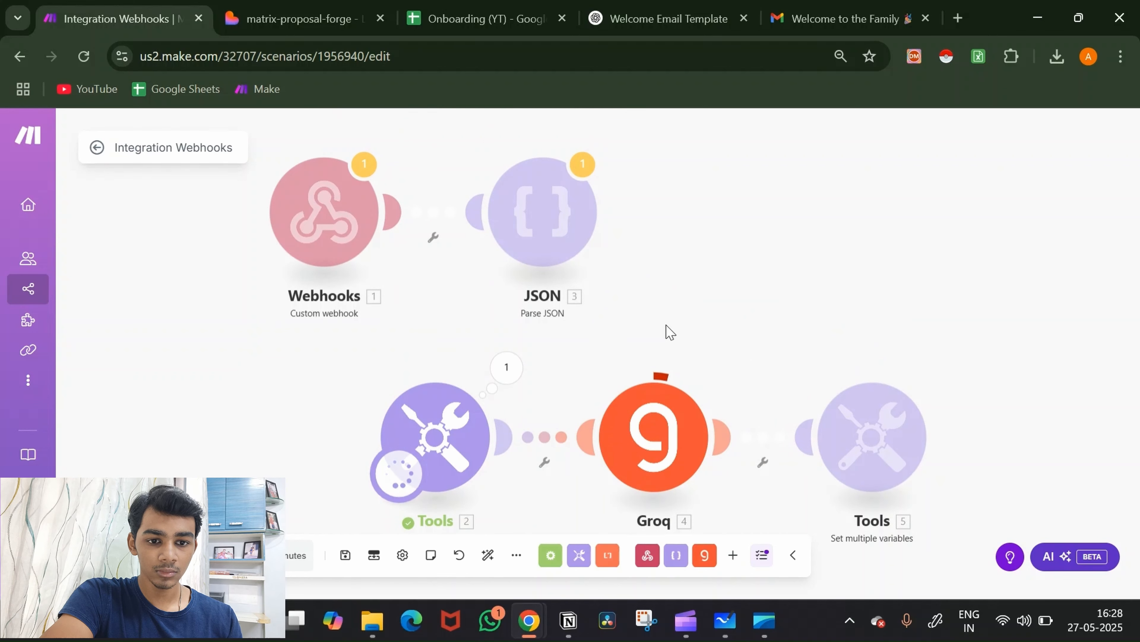
drag(667, 331, 608, 208)
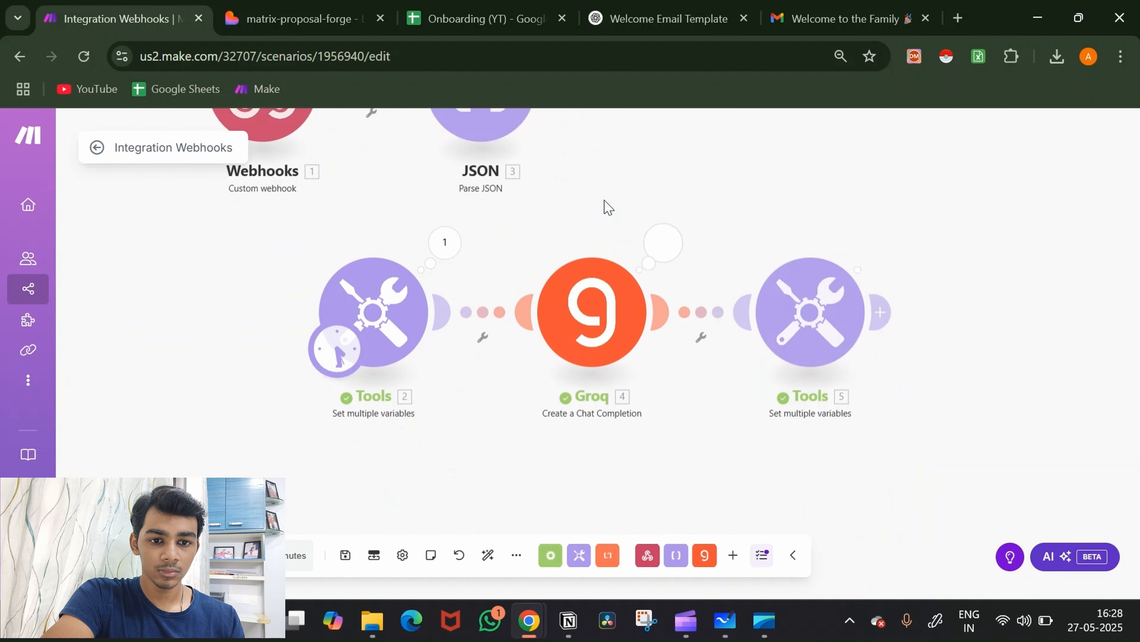
click(880, 242)
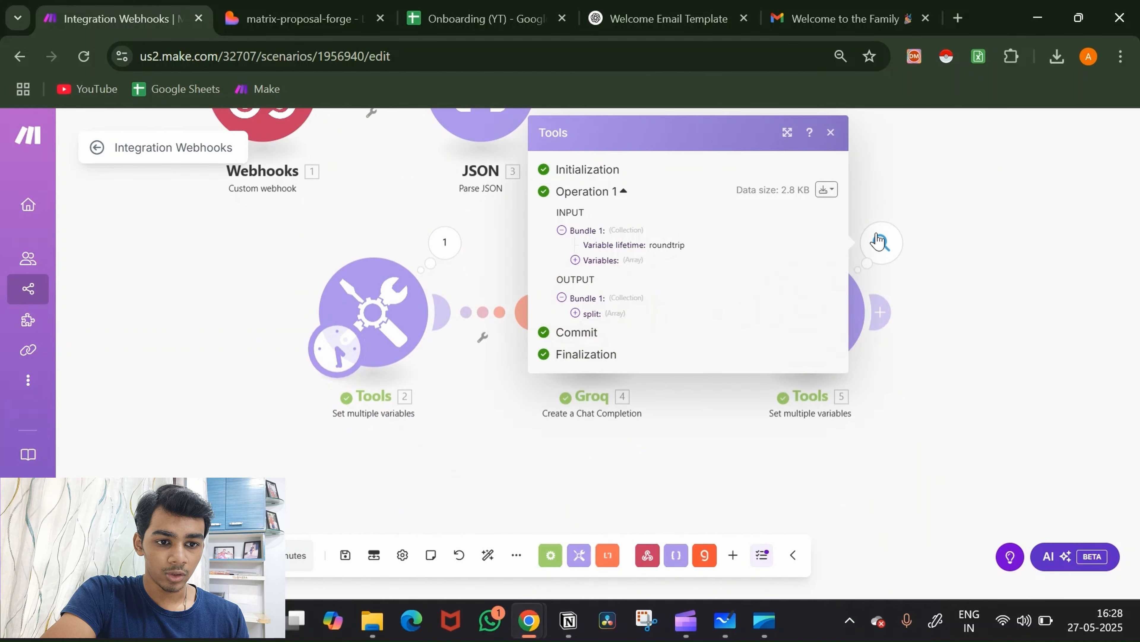
click(589, 314)
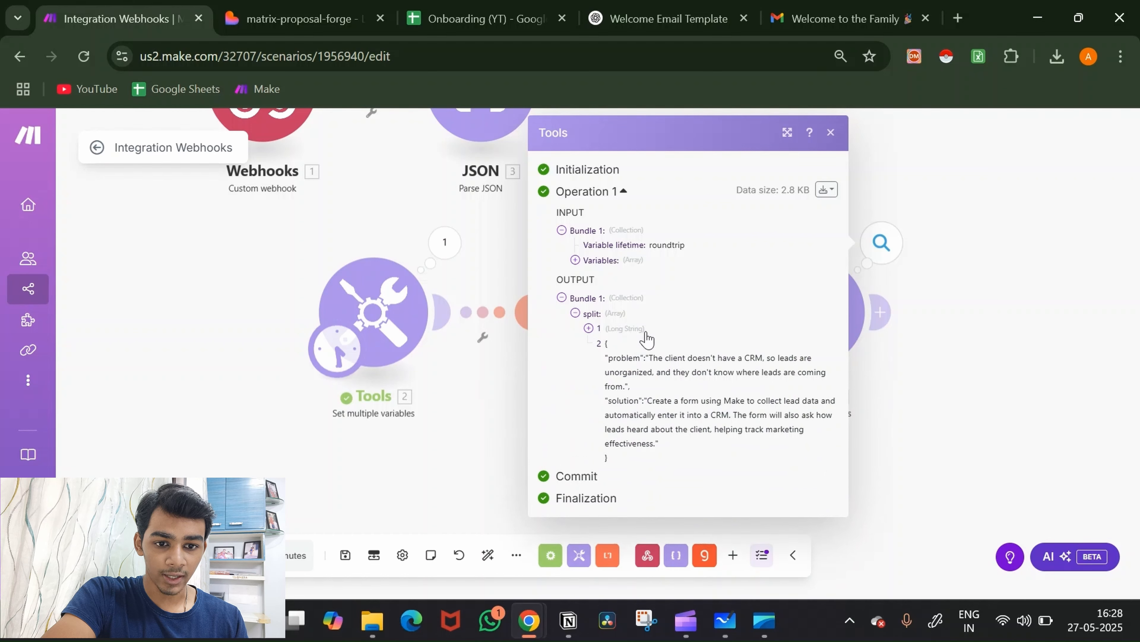
click(619, 331)
scroll(640, 342, down, 5)
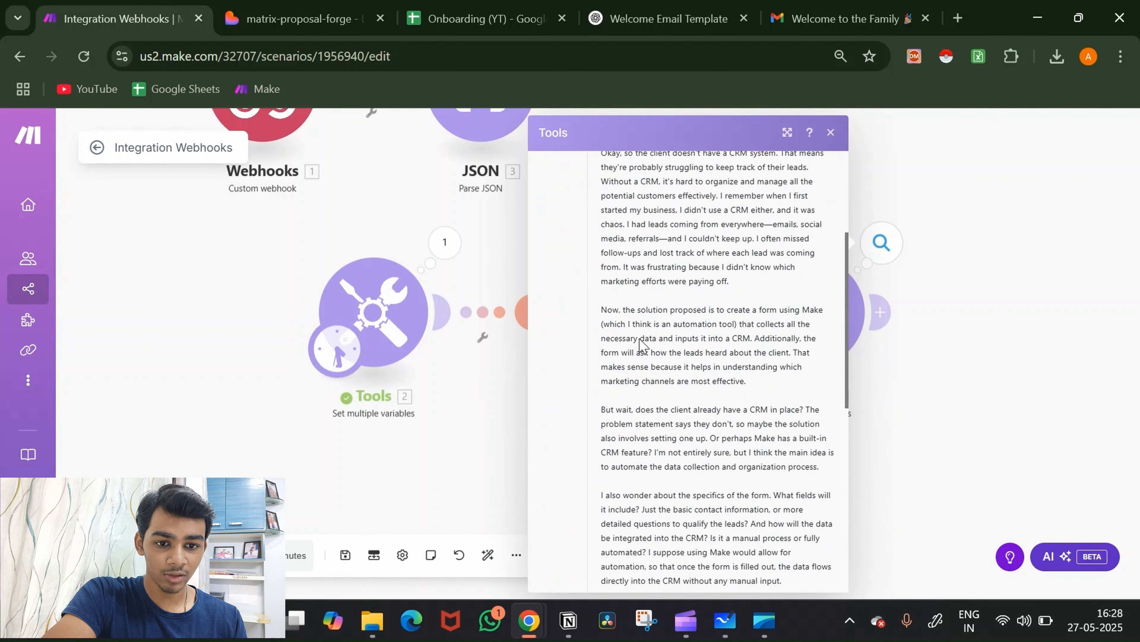
scroll(643, 247, down, 10)
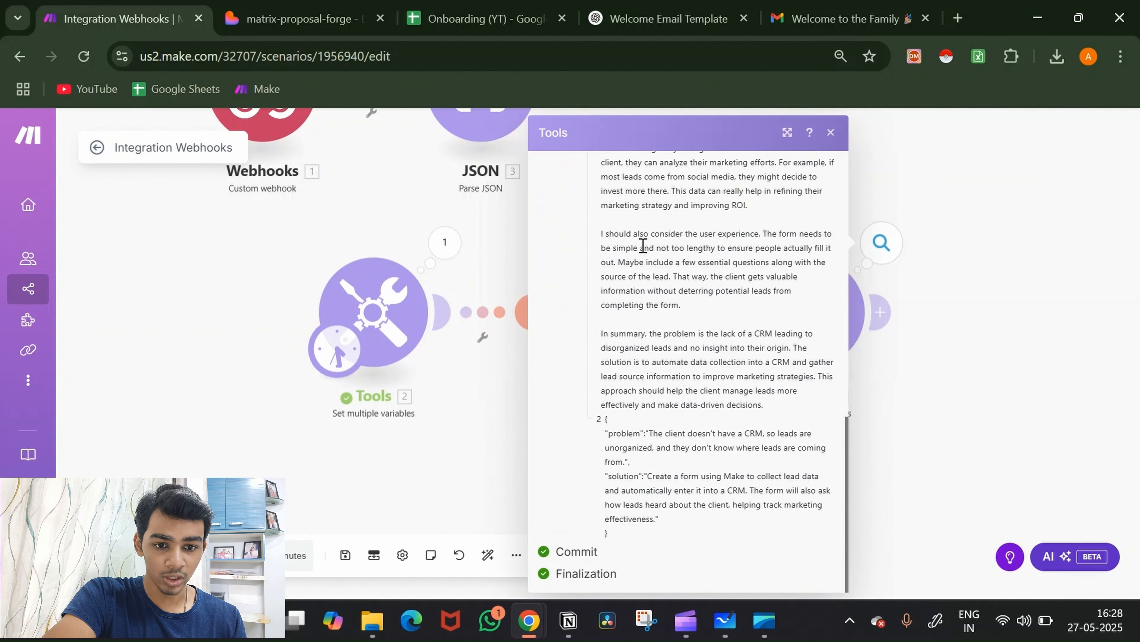
scroll(655, 316, up, 1)
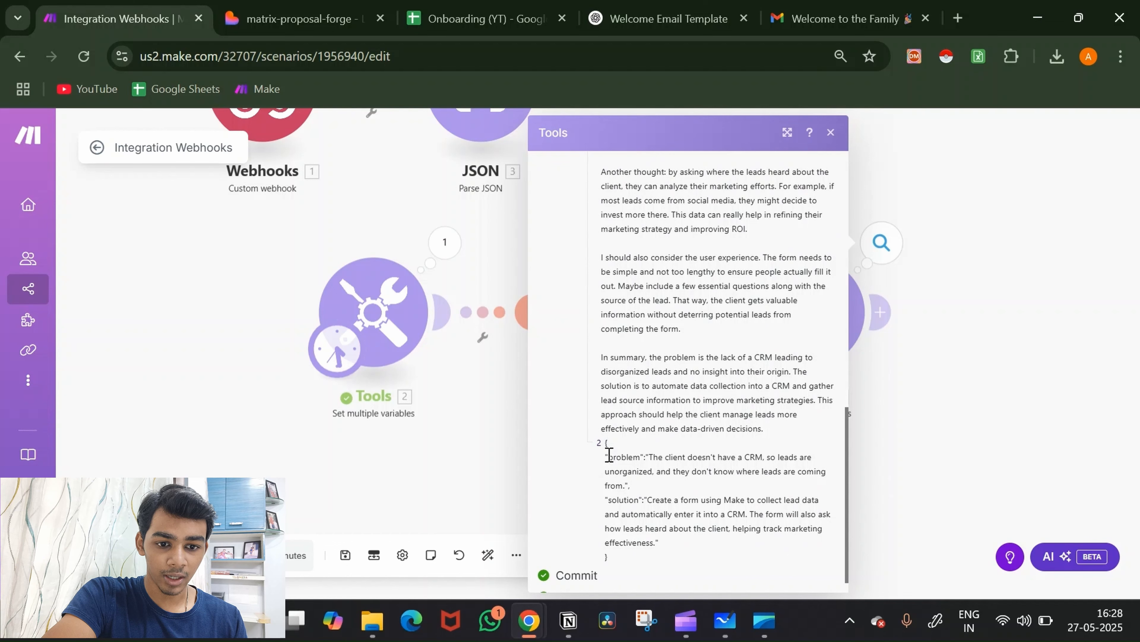
drag(609, 454, 605, 441)
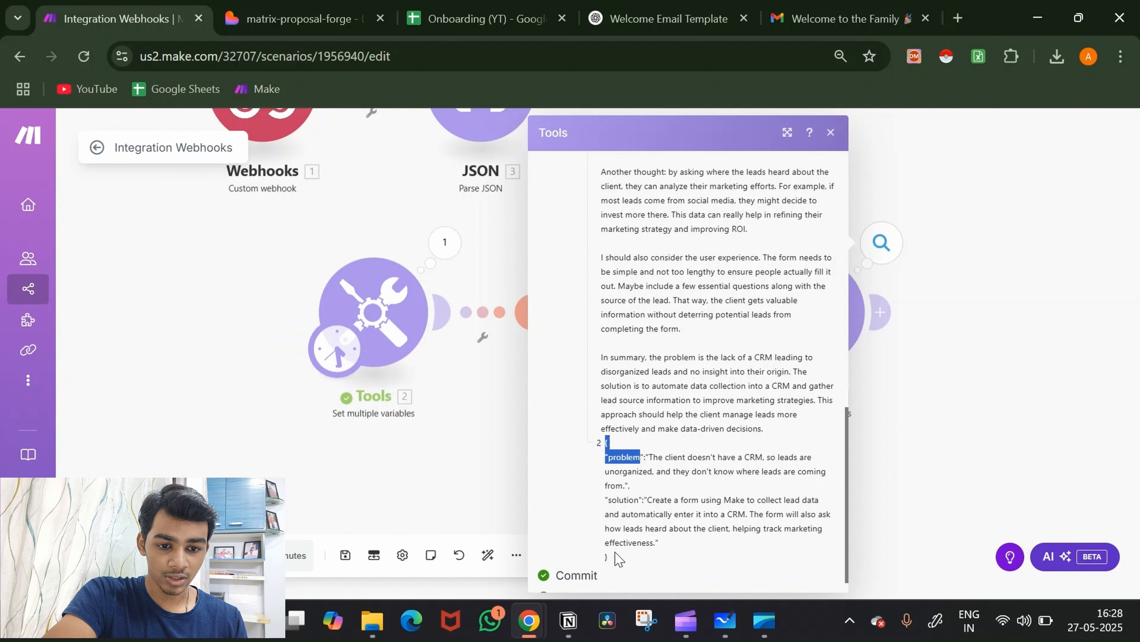
click(943, 497)
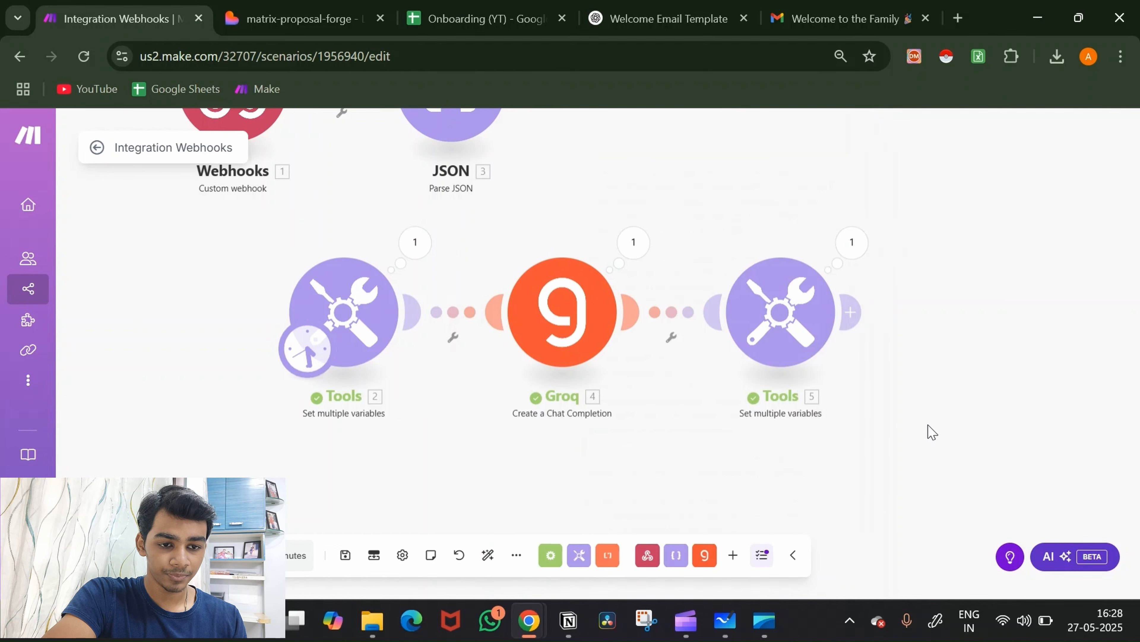
click(758, 311)
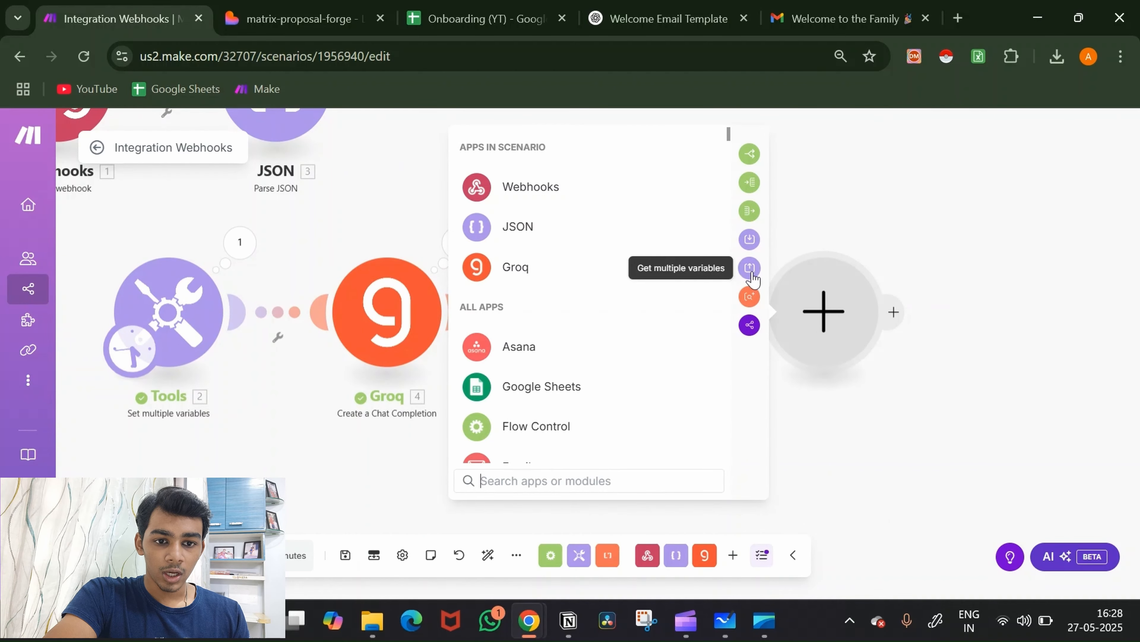
Step: Add a JSON > Parse JSON module with JSON string mapped to 5. split[2], and save it
click(597, 246)
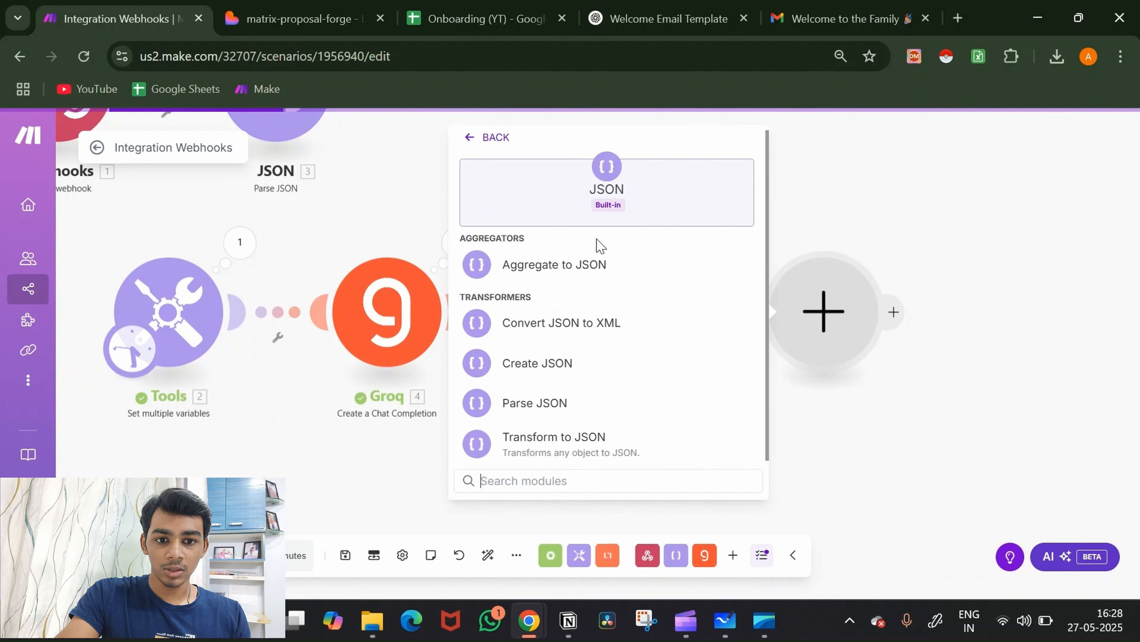
click(601, 404)
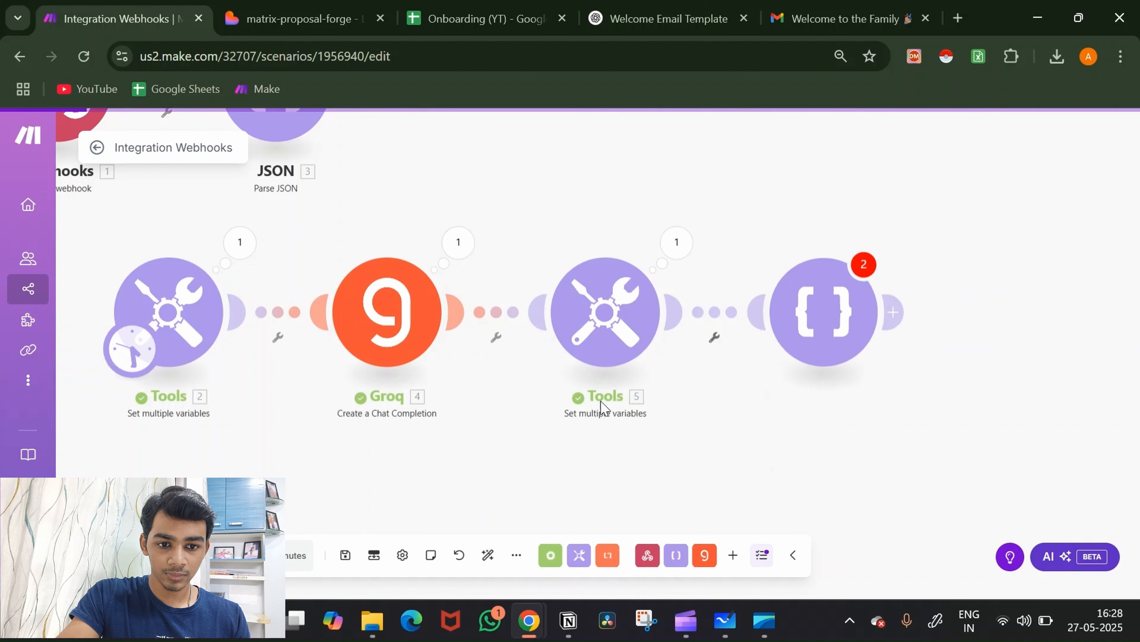
click(628, 372)
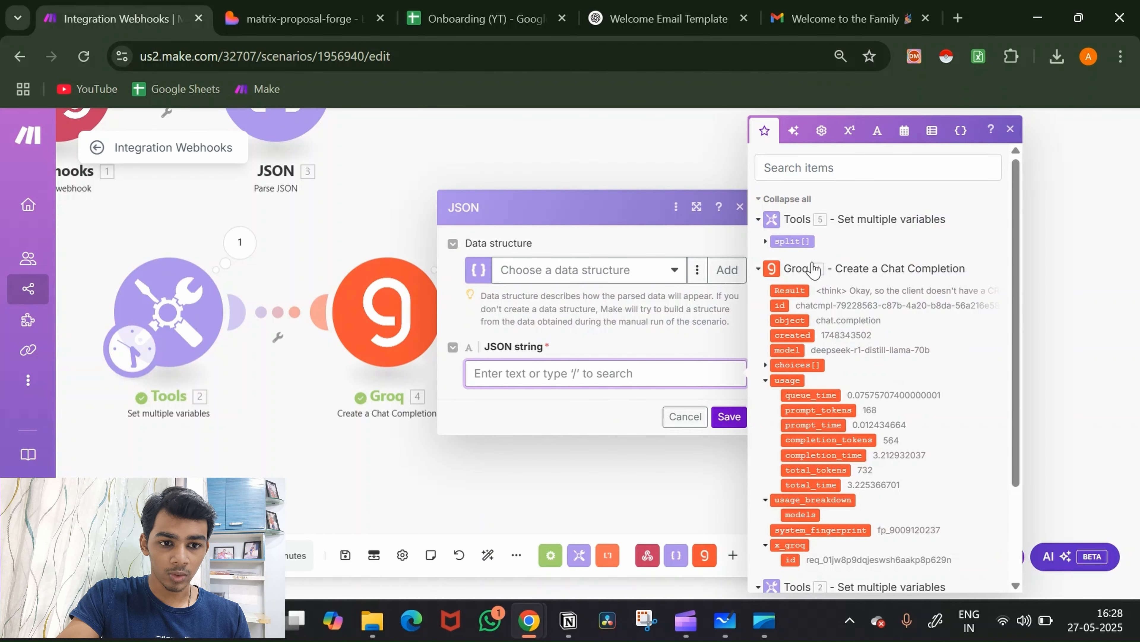
click(766, 242)
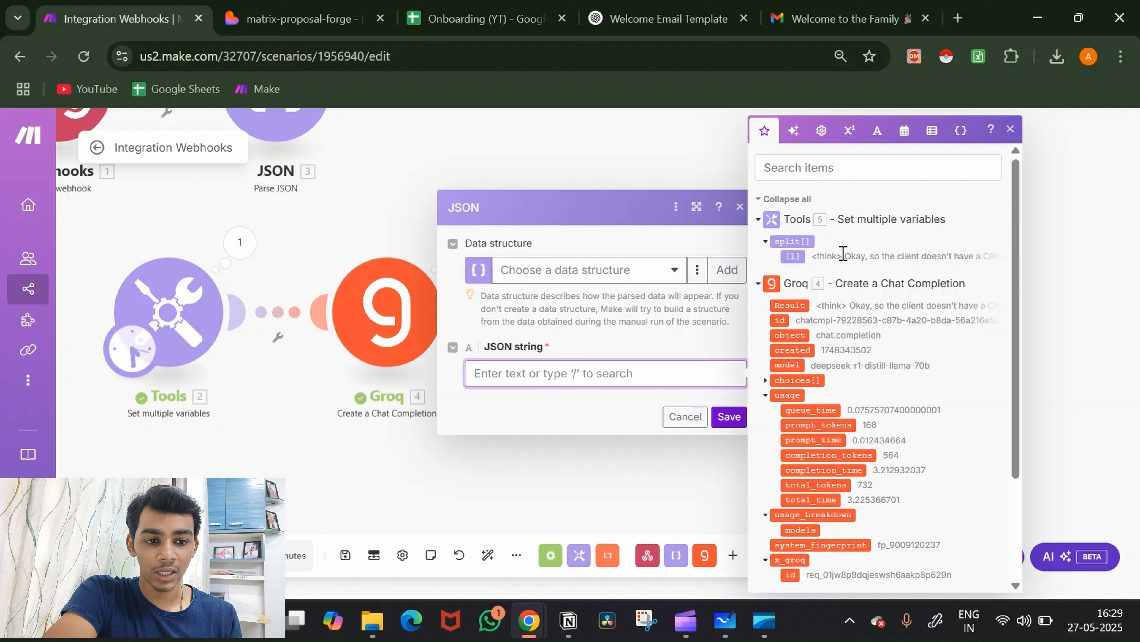
click(802, 243)
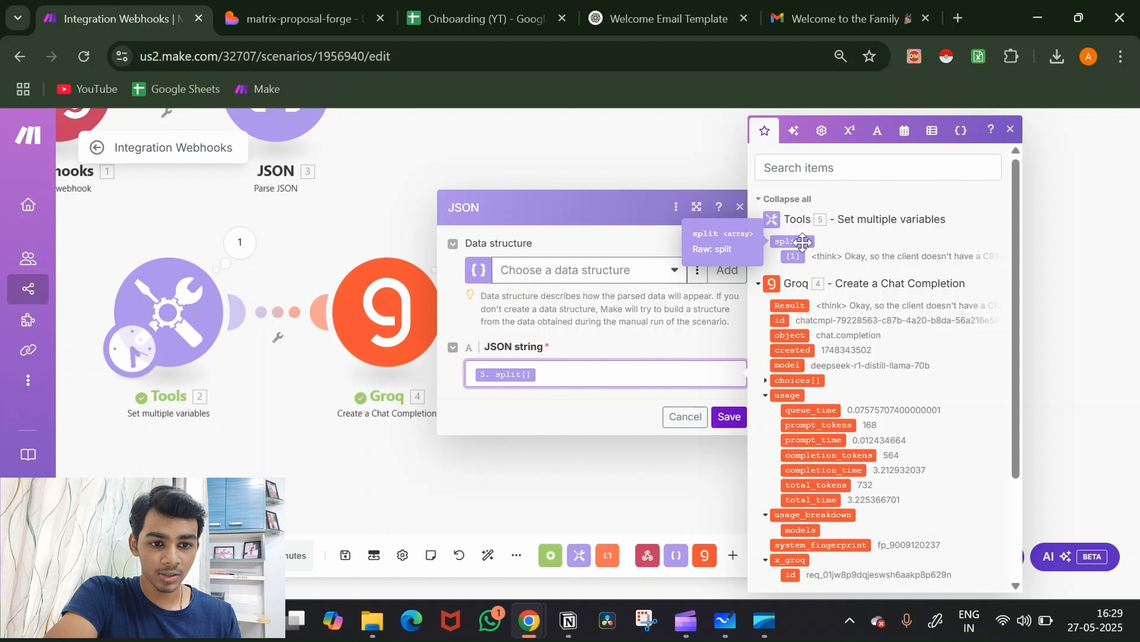
key(BackSpace)
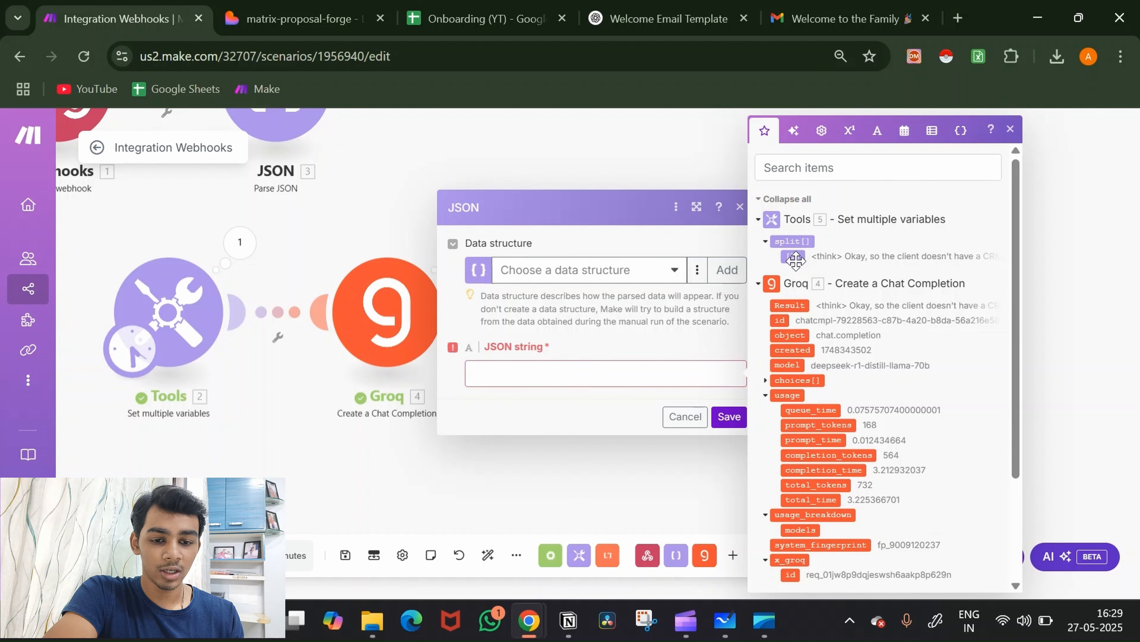
click(795, 259)
key(Left)
text(2)
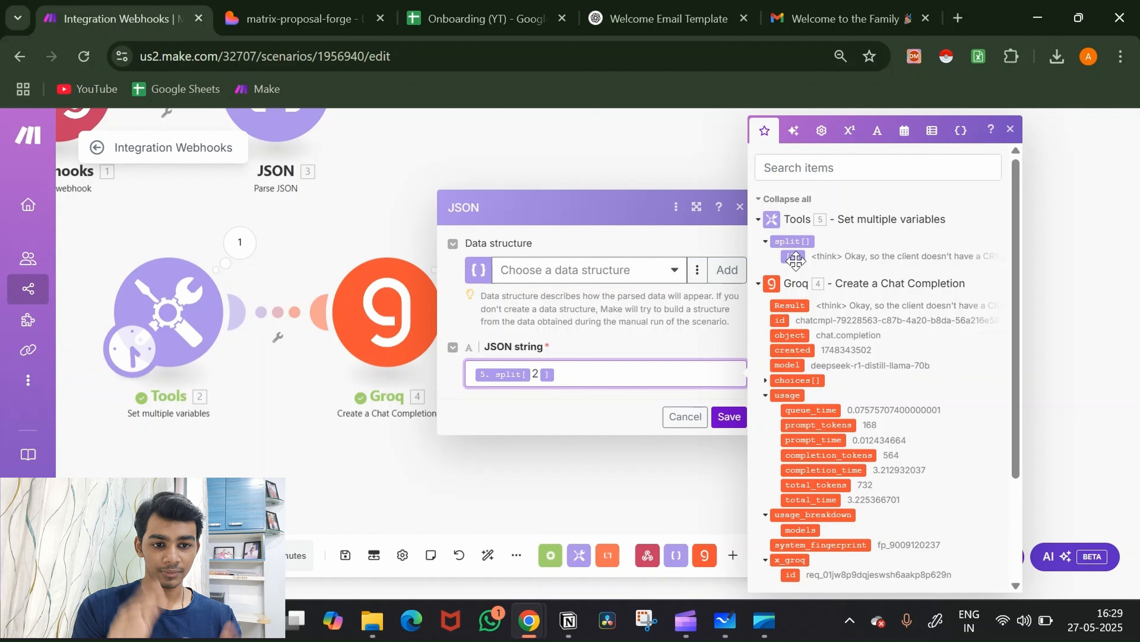
click(731, 416)
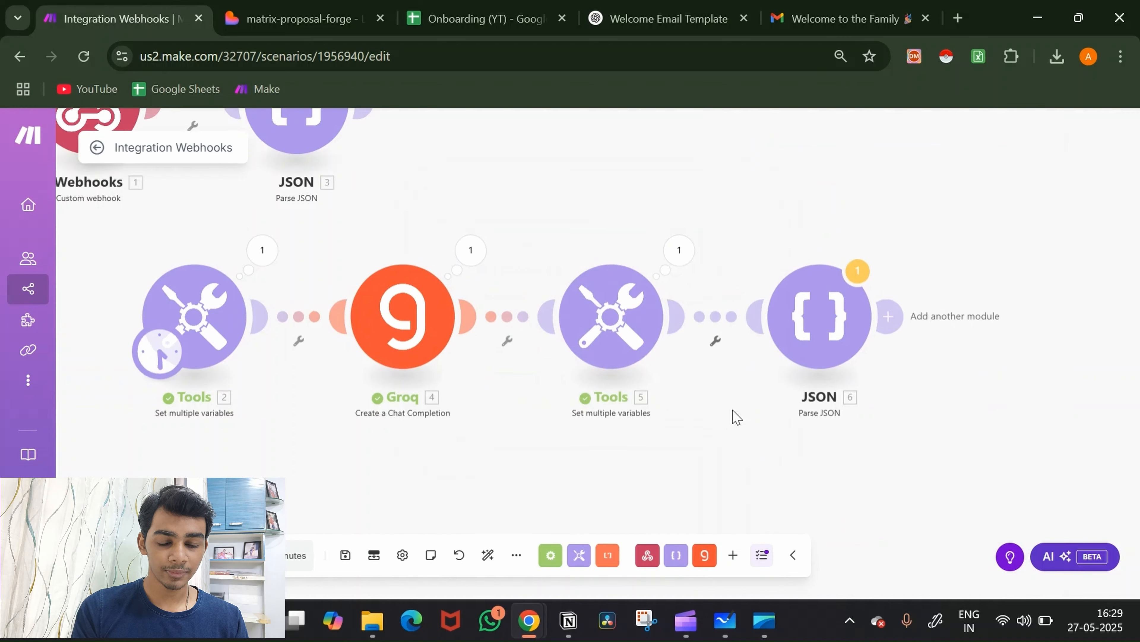
Step: Run the scenario once and inspect JSON 6's output of separate problem and solution fields
scroll(733, 410, down, 1)
drag(733, 410, 651, 401)
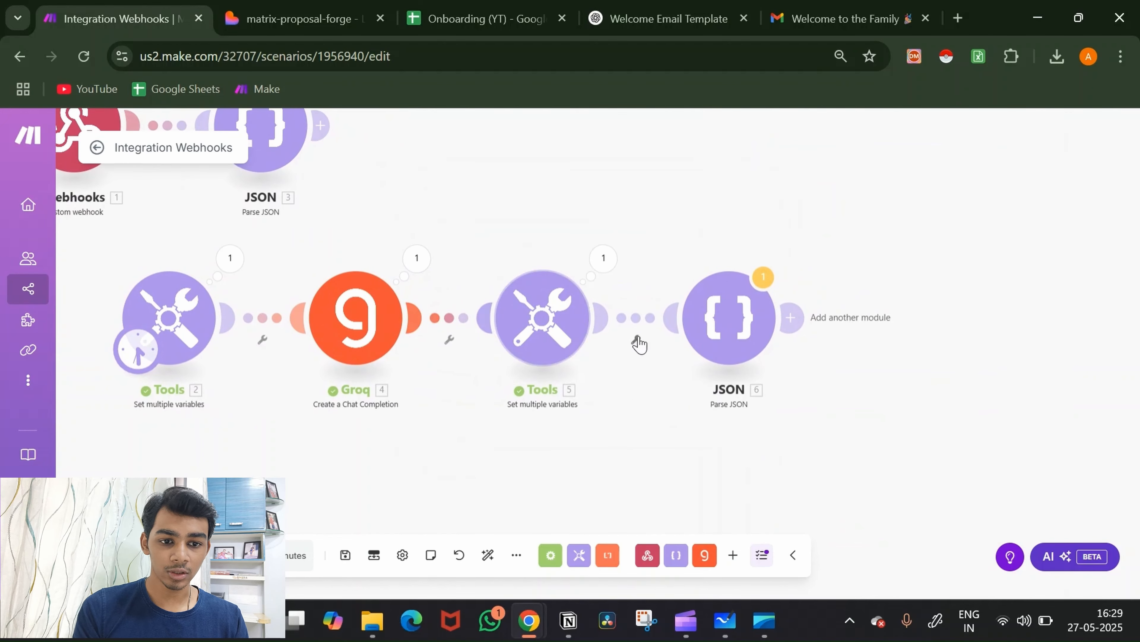
click(125, 556)
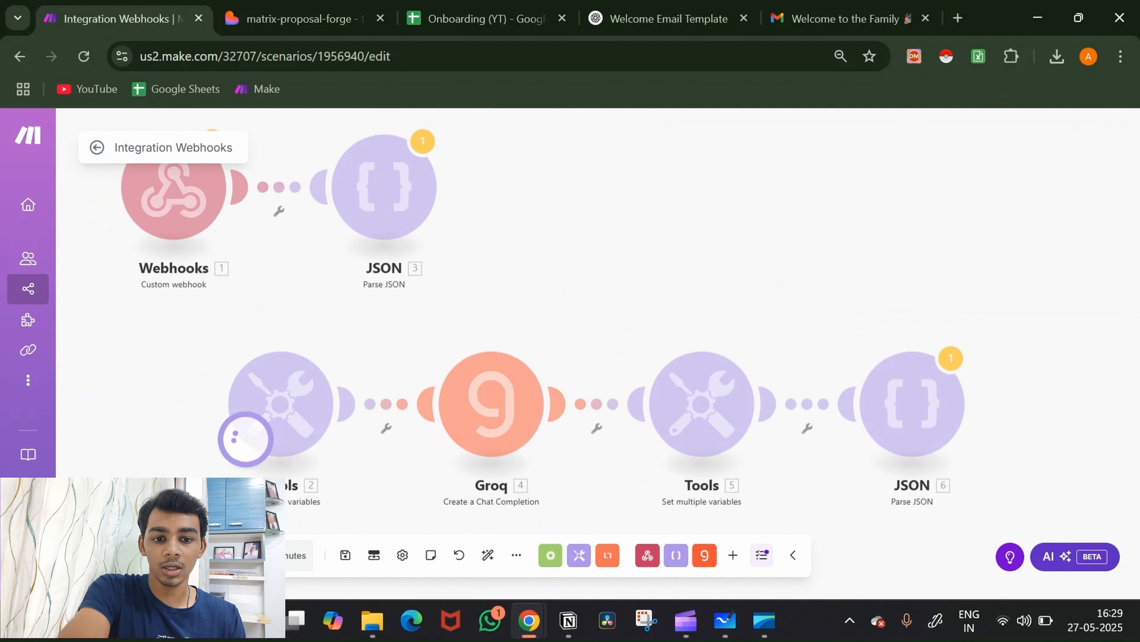
scroll(640, 342, down, 1)
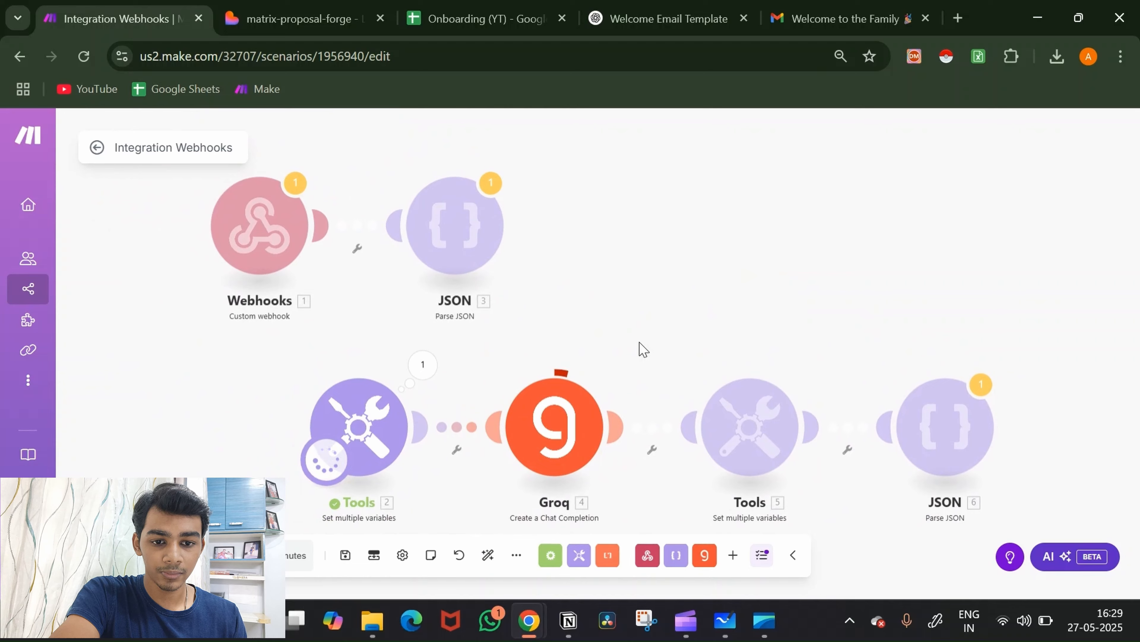
drag(643, 348, 509, 244)
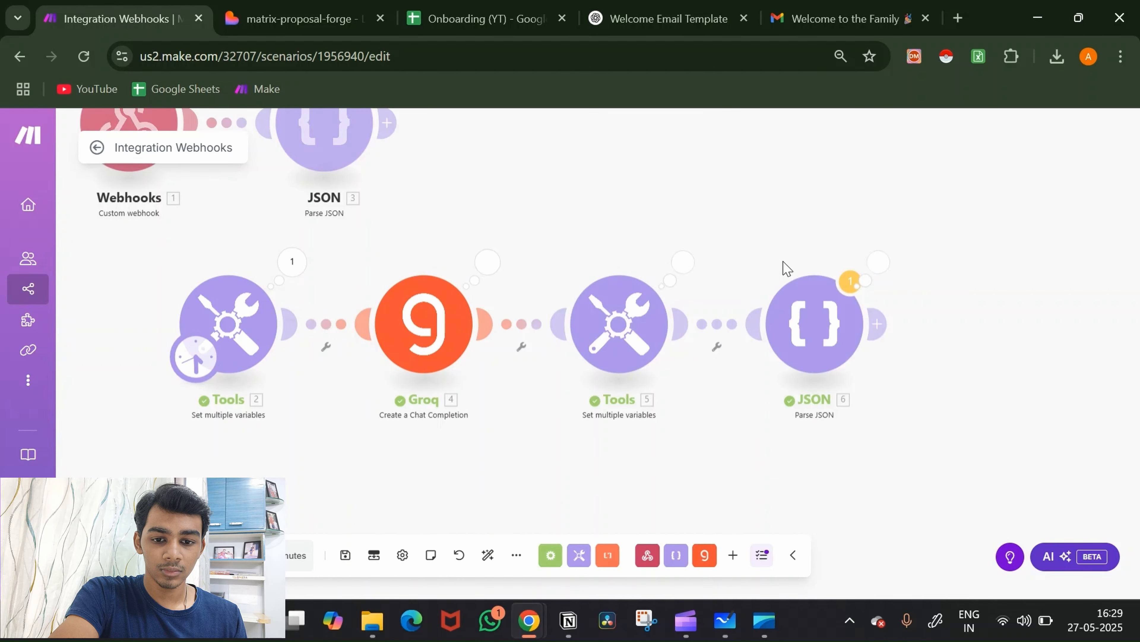
click(878, 278)
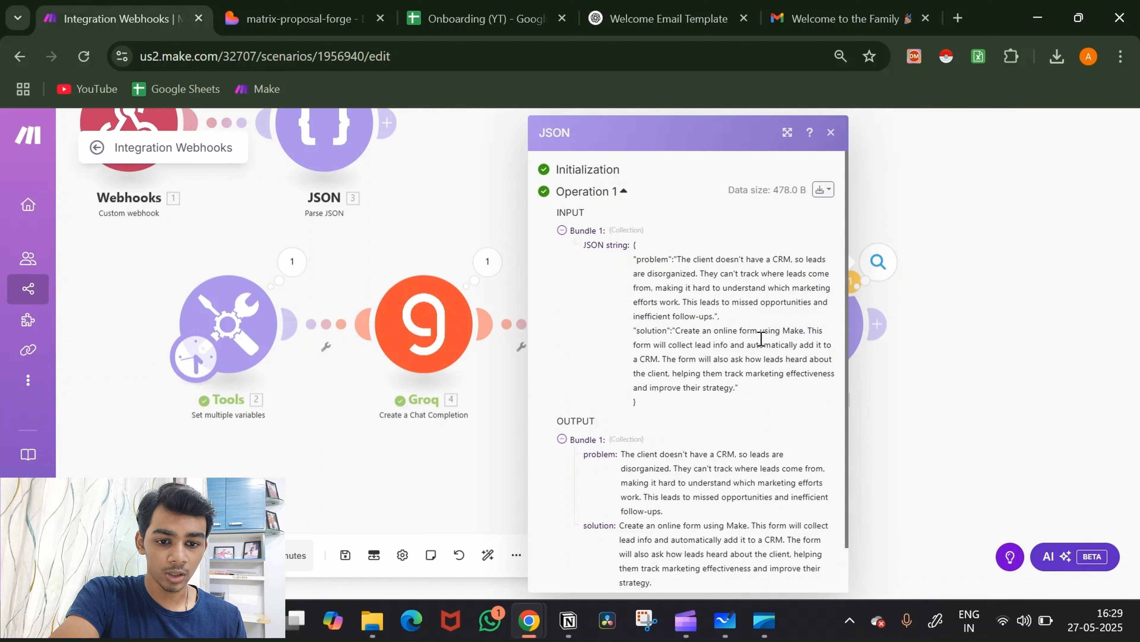
scroll(762, 339, down, 2)
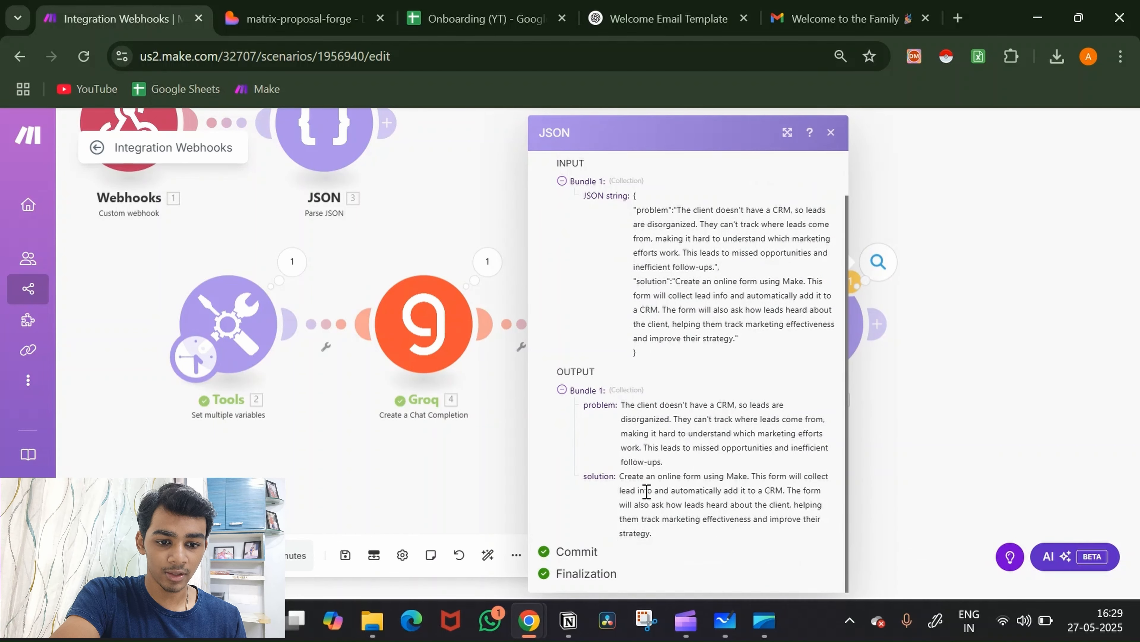
click(952, 436)
scroll(951, 436, right, 4)
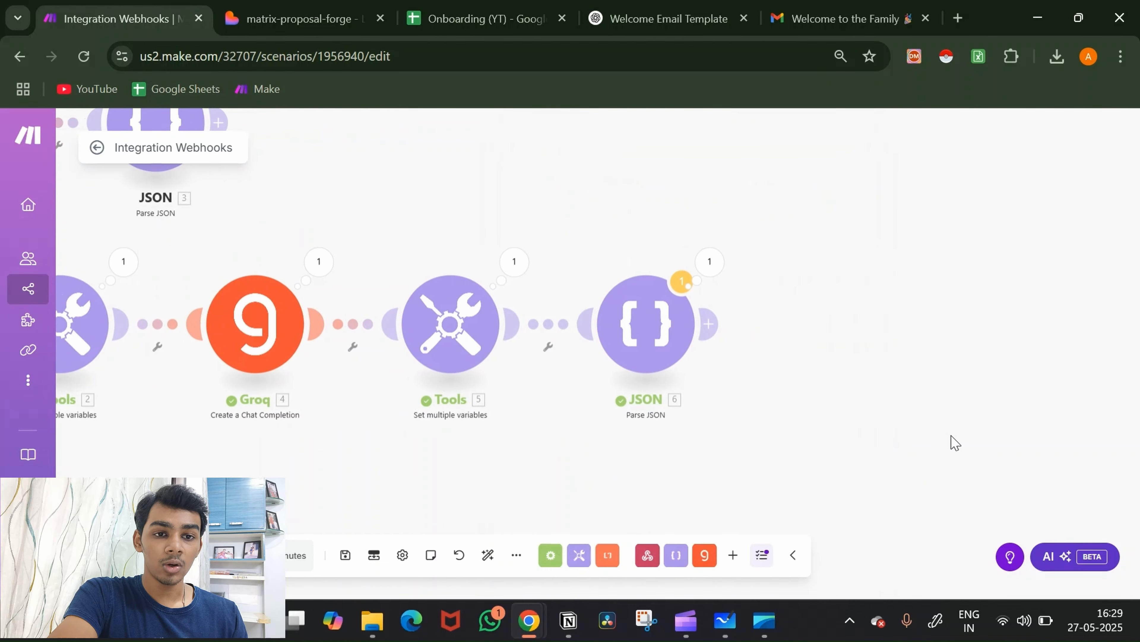
Step: Open Google Docs in a new browser tab from the Google apps grid
click(958, 19)
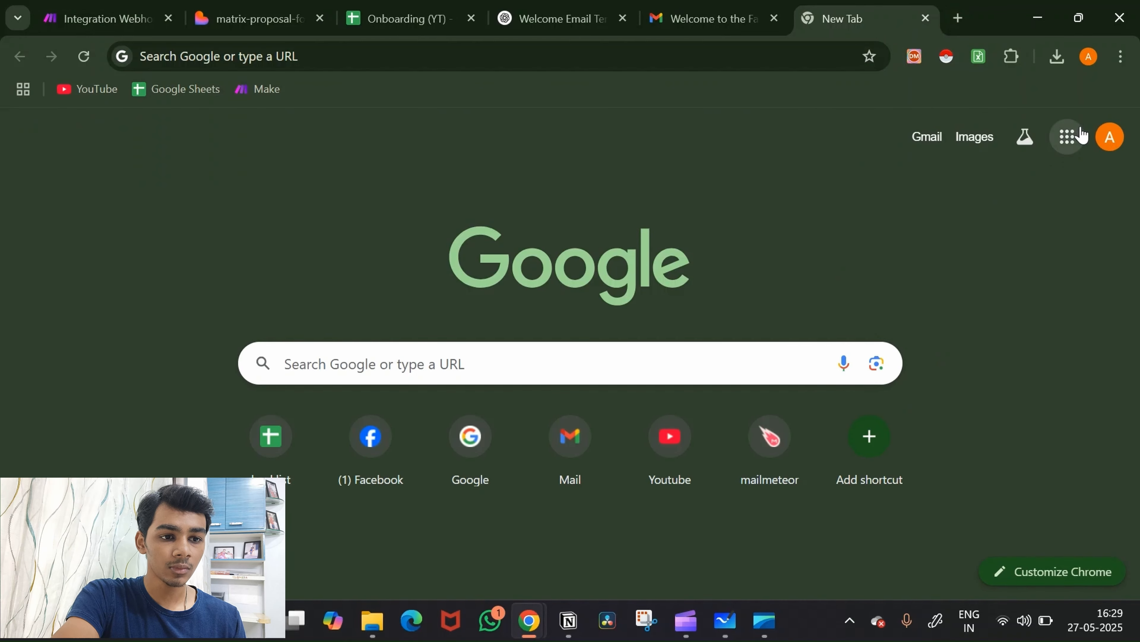
click(1082, 135)
scroll(974, 396, down, 5)
click(972, 492)
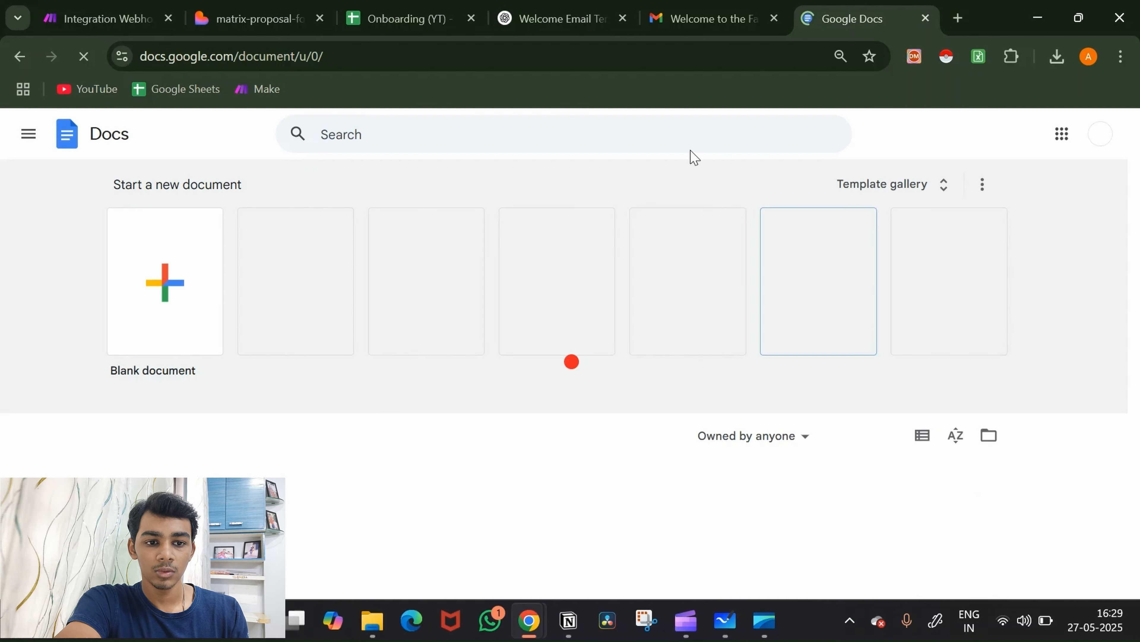
Step: Create a document from the Project proposal (Spearmint) template in the Template gallery
click(936, 185)
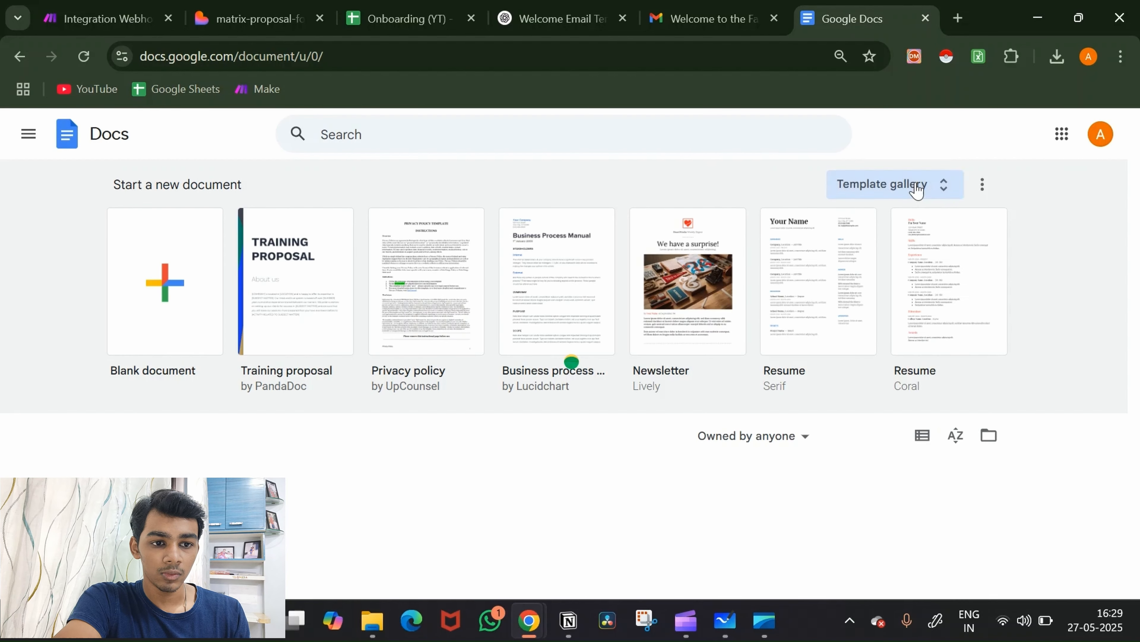
scroll(833, 355, down, 10)
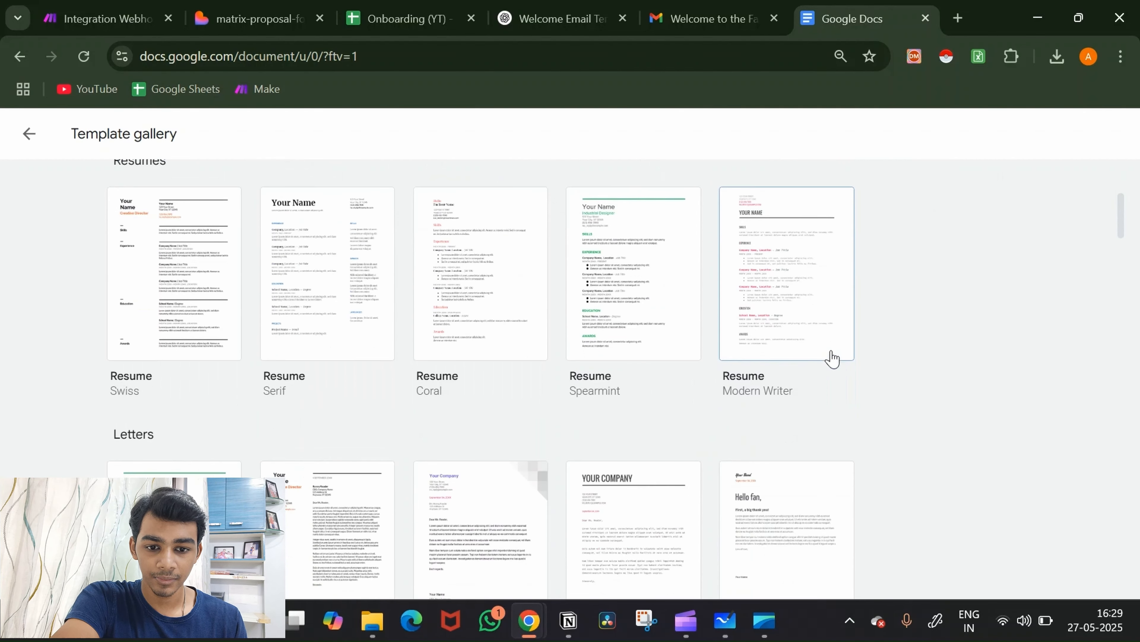
scroll(832, 358, down, 6)
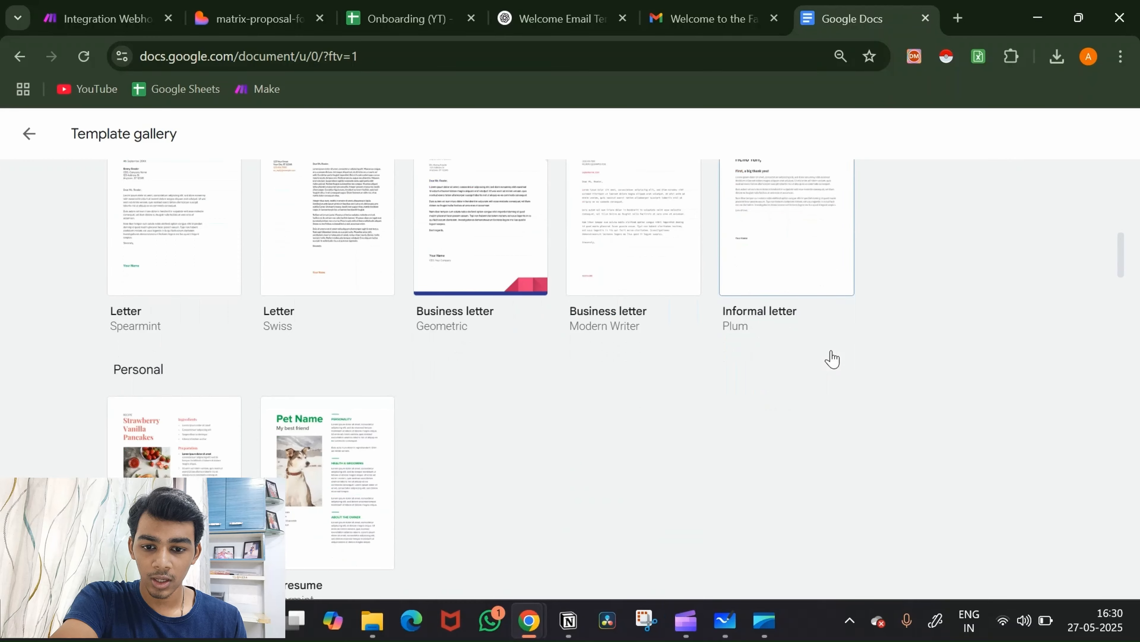
scroll(835, 358, down, 8)
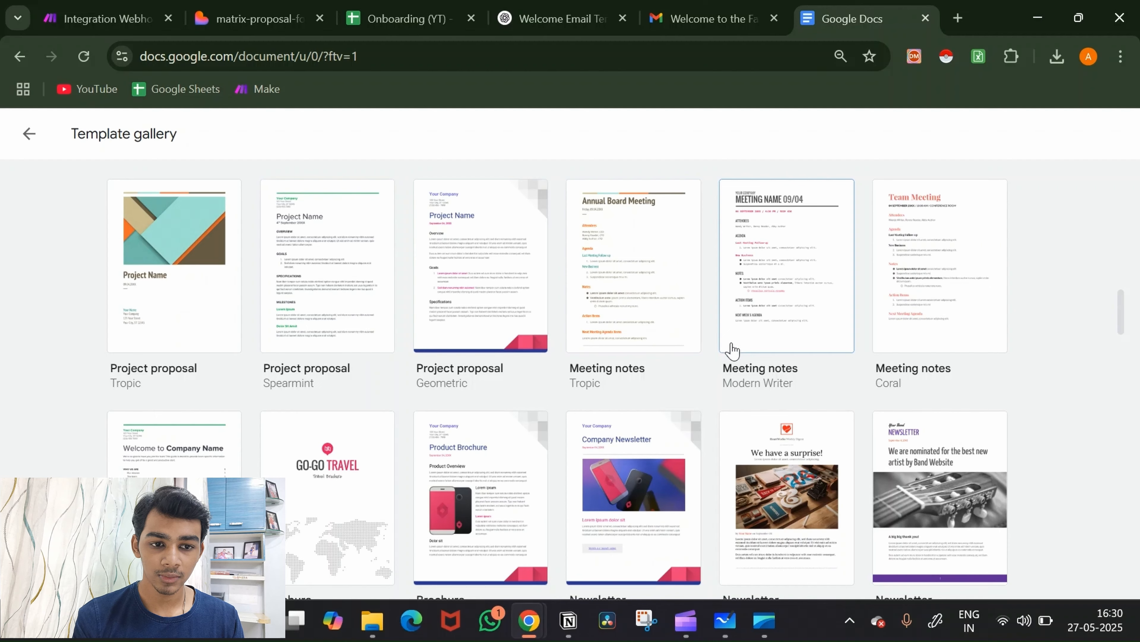
scroll(731, 350, down, 5)
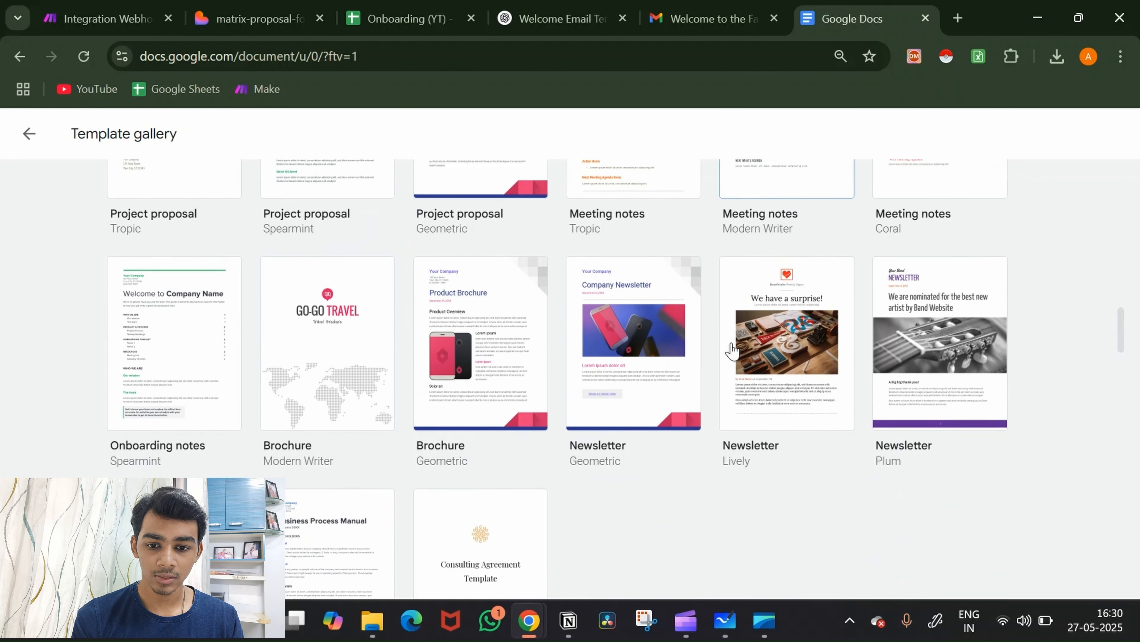
scroll(732, 350, down, 1)
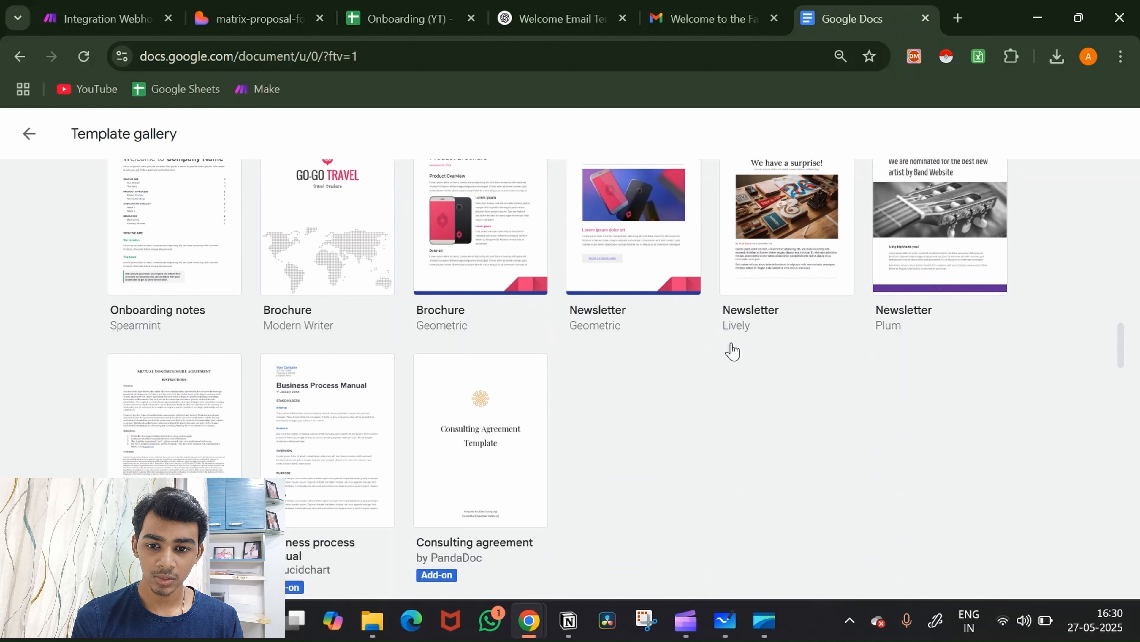
scroll(722, 418, up, 8)
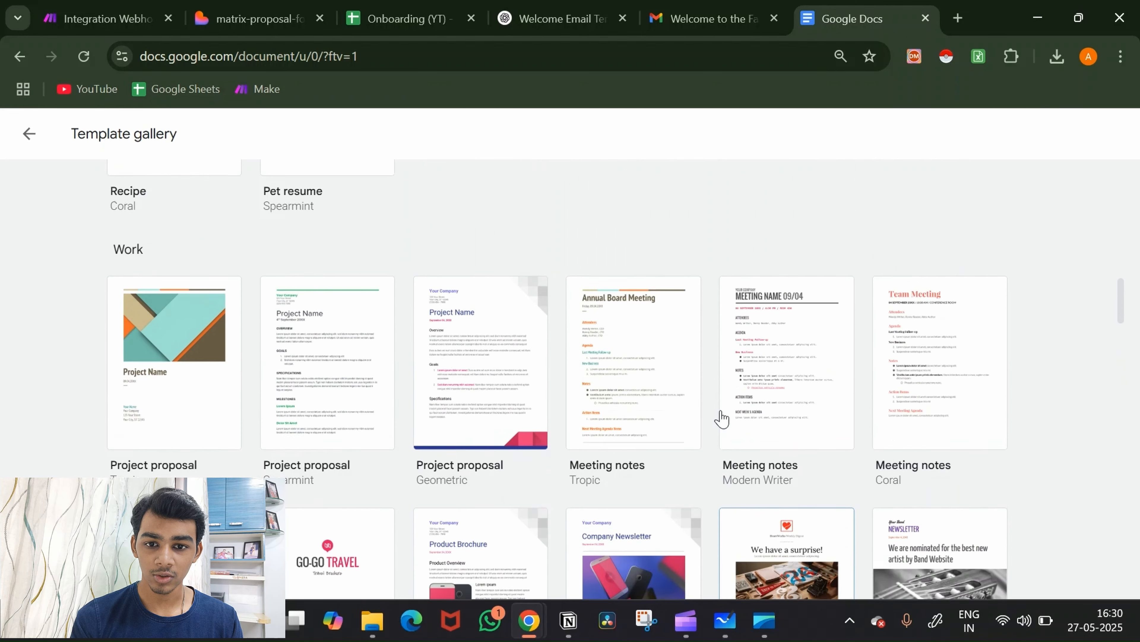
click(341, 379)
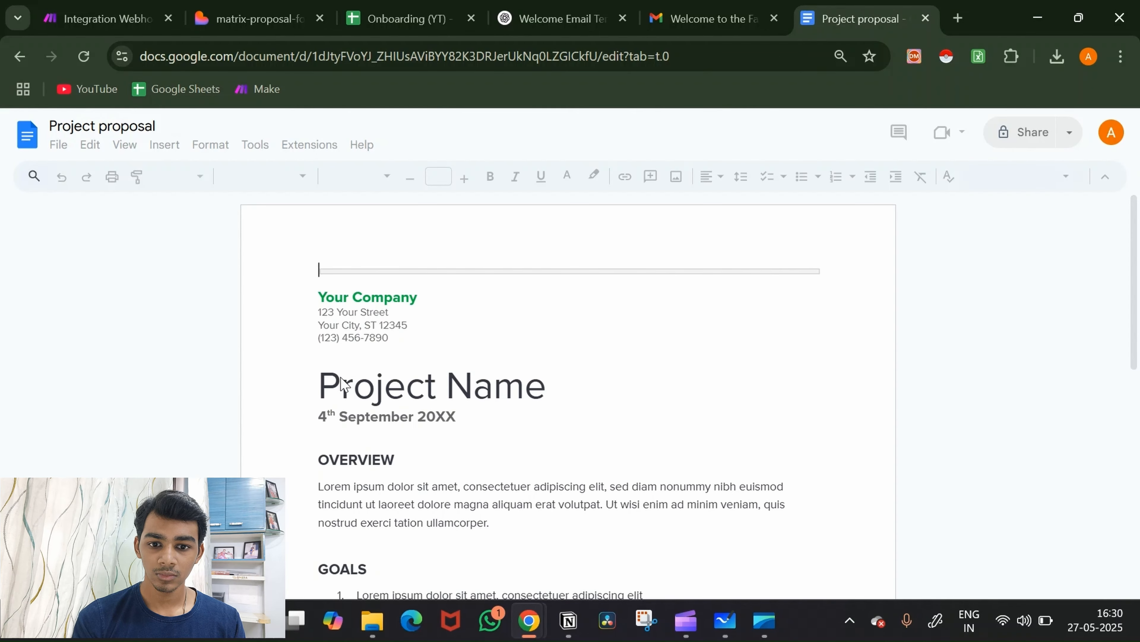
scroll(602, 394, down, 4)
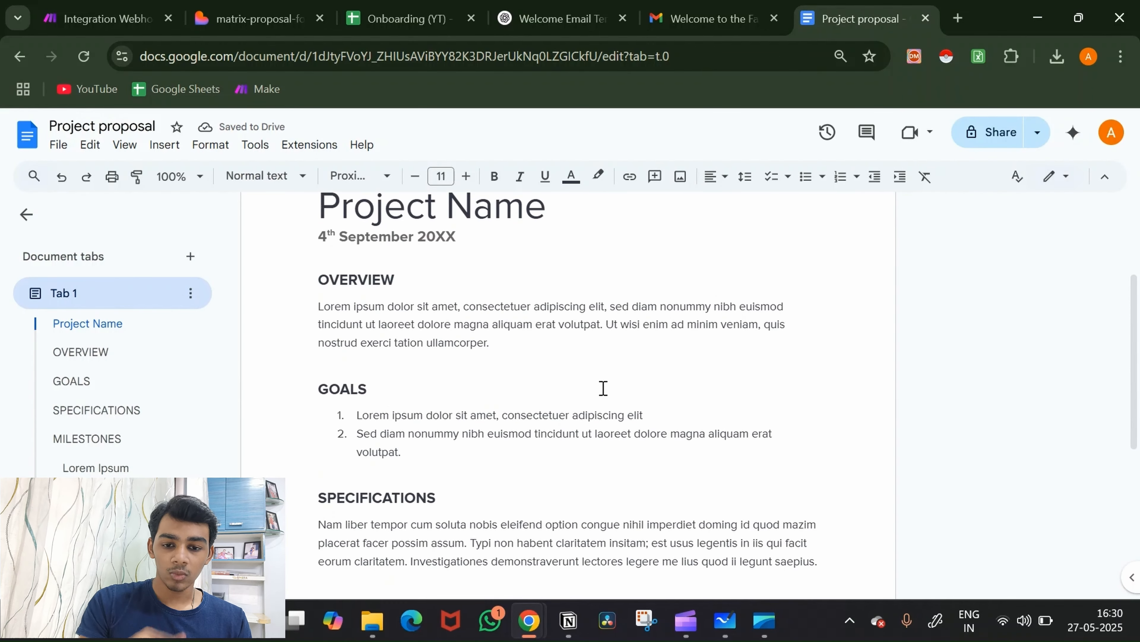
Step: Delete the two GOALS list items and start the {{solution}} placeholder there
drag(445, 451, 311, 410)
key(BackSpace)
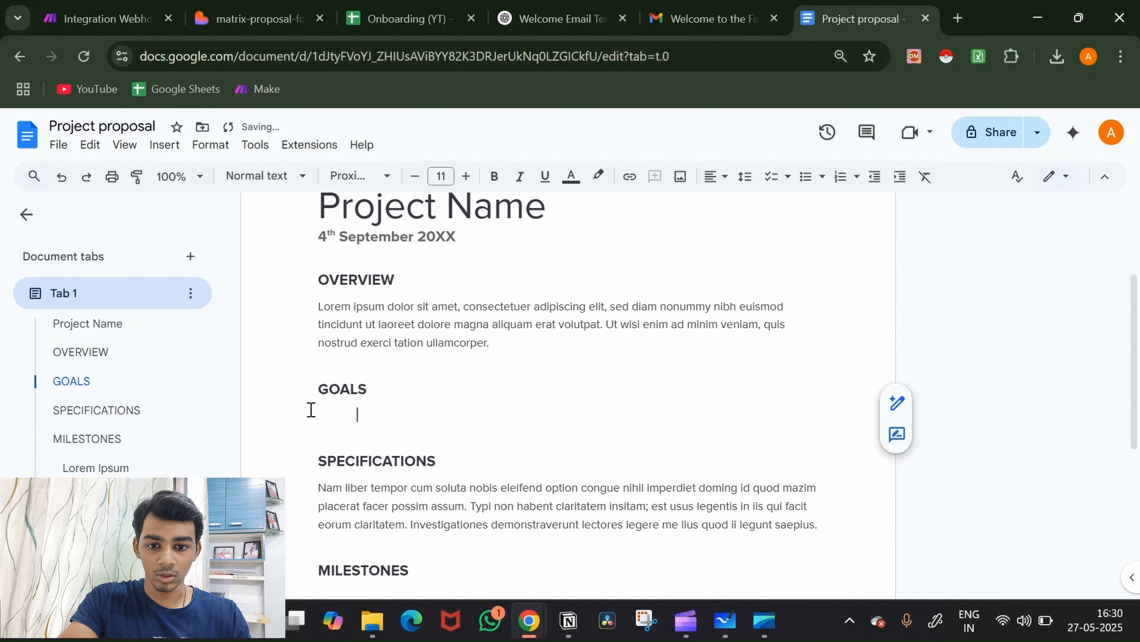
key(BackSpace)
key(BackSpace)
key(BackSpace)
key(BackSpace)
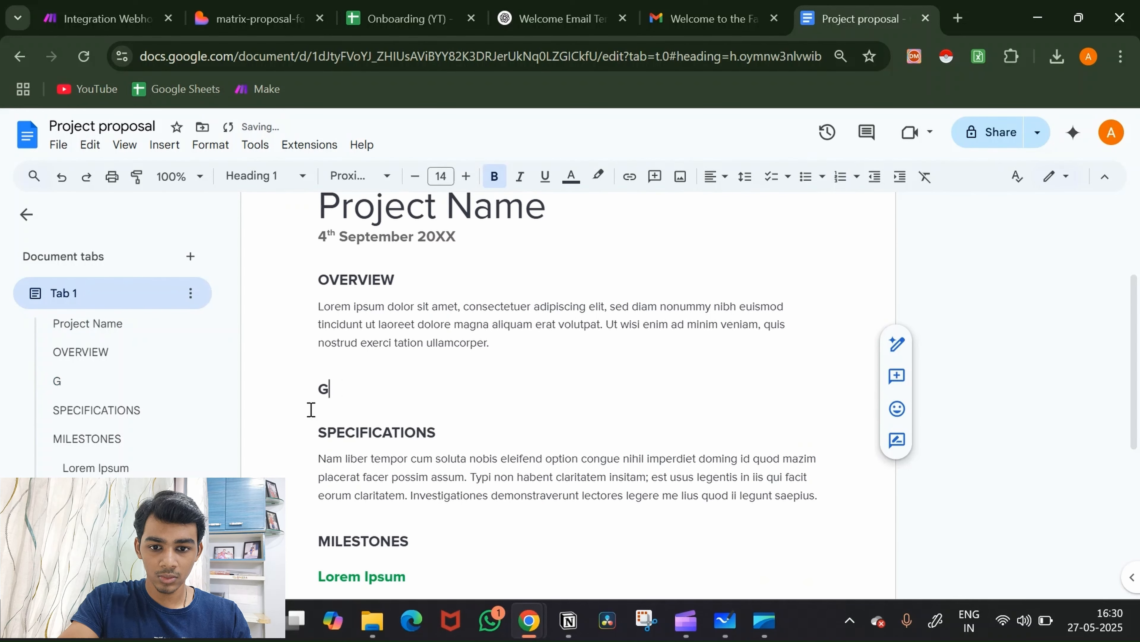
text({{solution)
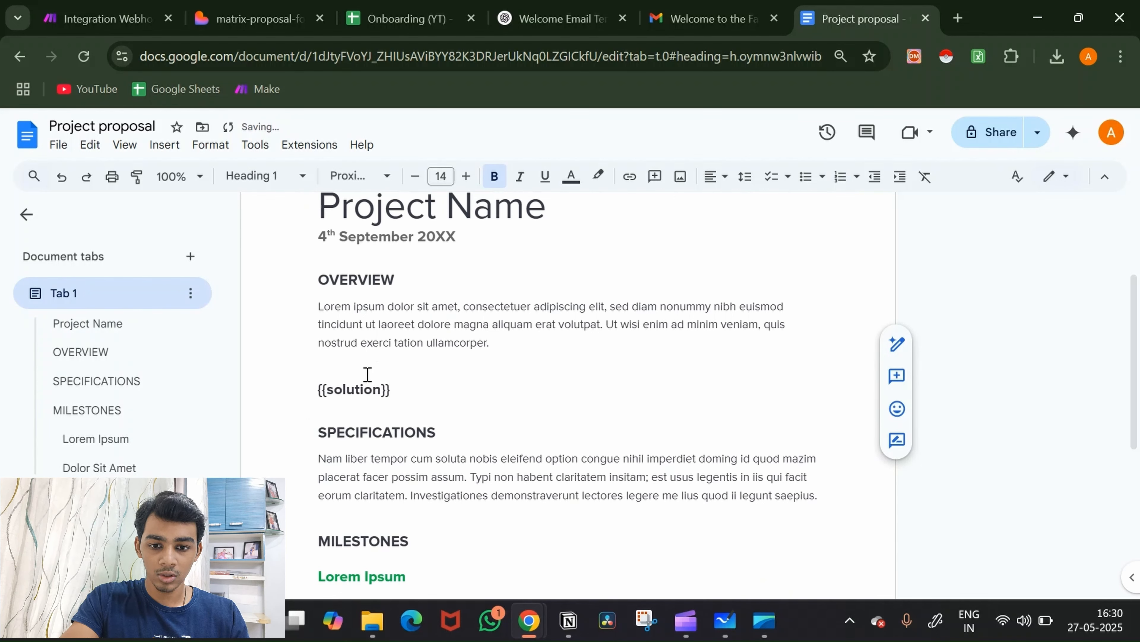
Step: Replace the OVERVIEW heading and paragraph with a {{problem}} placeholder heading
drag(501, 348, 312, 290)
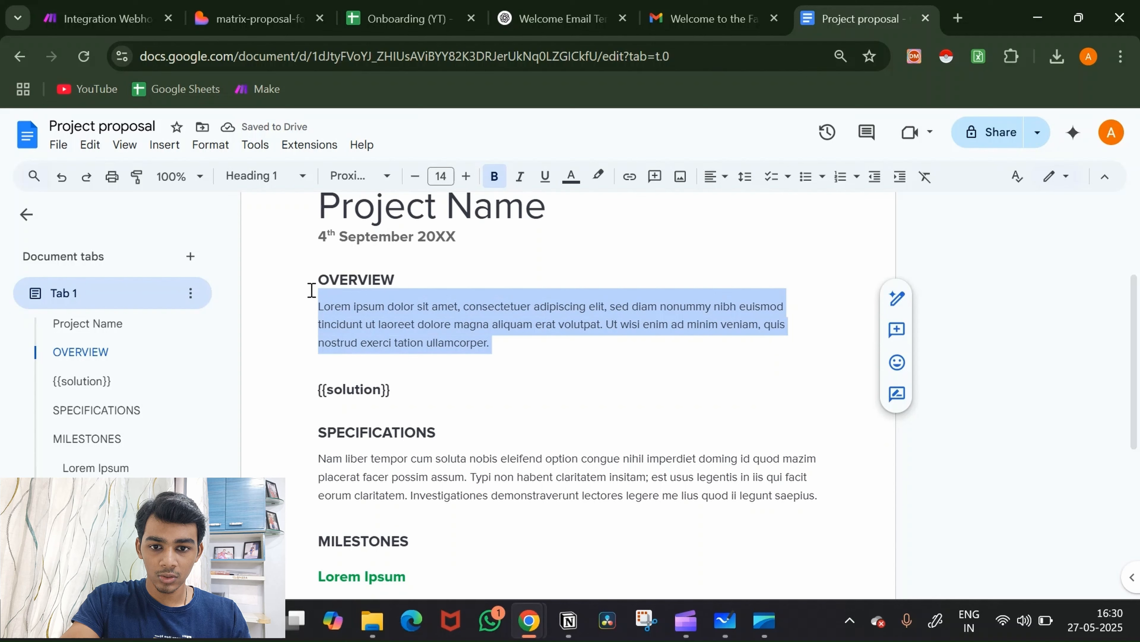
key(BackSpace)
key(BackSpace)
key(BackSpace)
key(BackSpace)
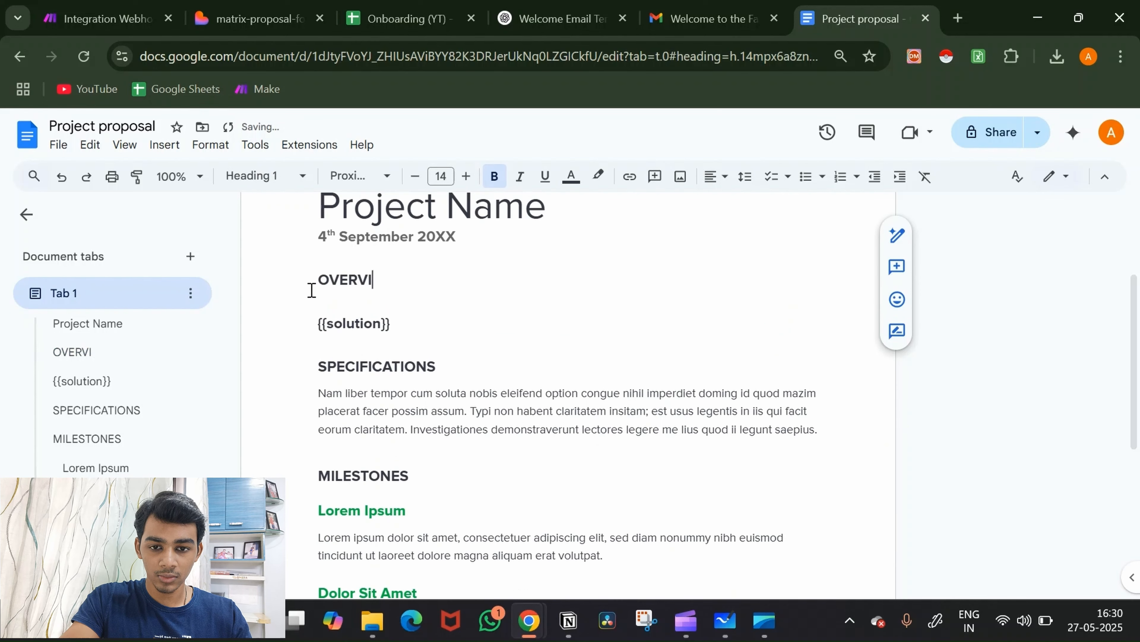
key(BackSpace)
key(BackSpace)
key(BackSpace)
key(BackSpace)
key(BackSpace)
key(BackSpace)
text({)
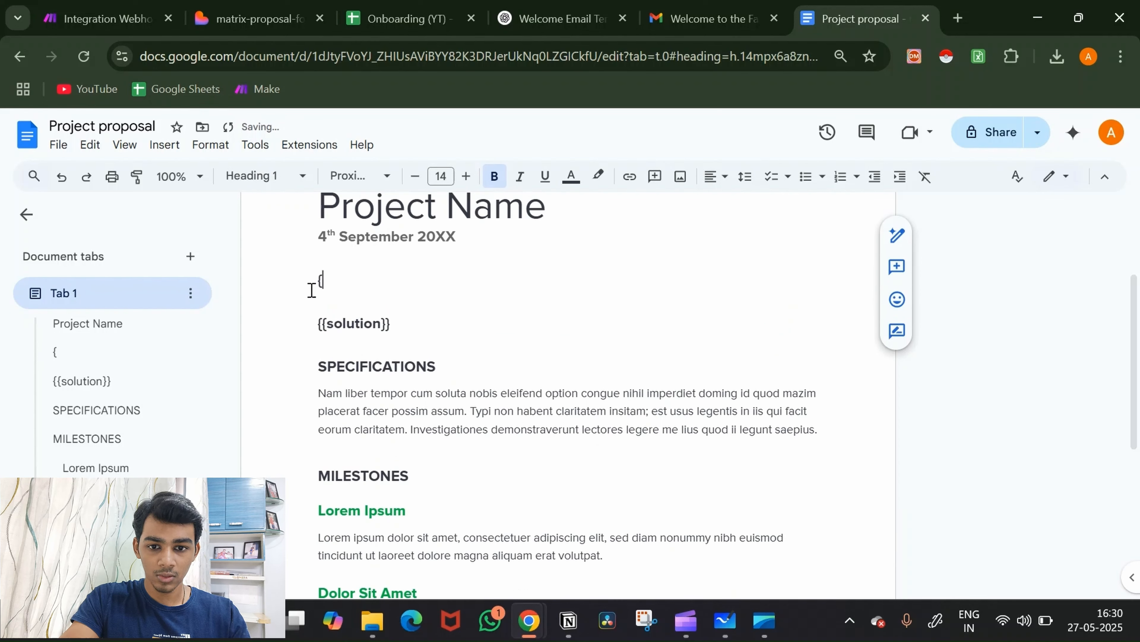
text({pro)
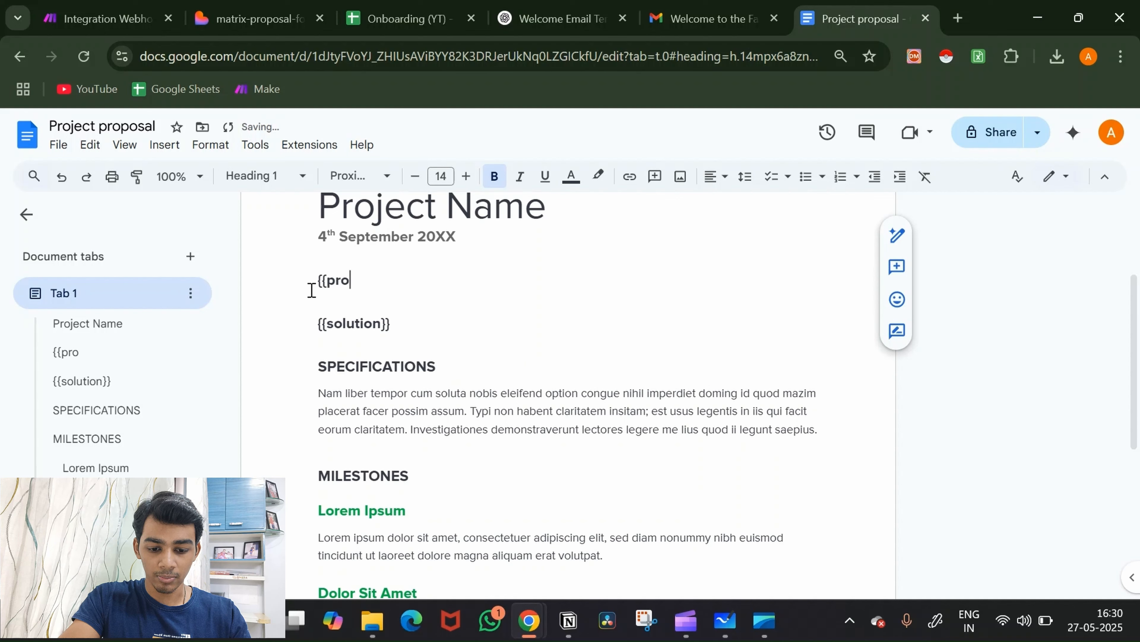
text(nlem)
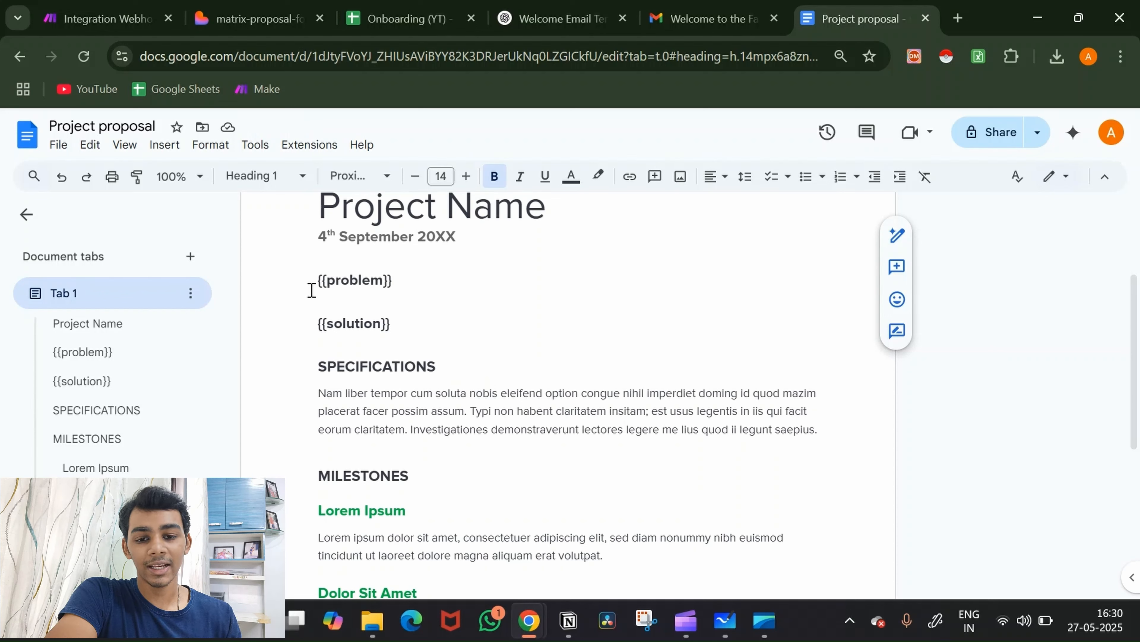
drag(314, 275, 404, 283)
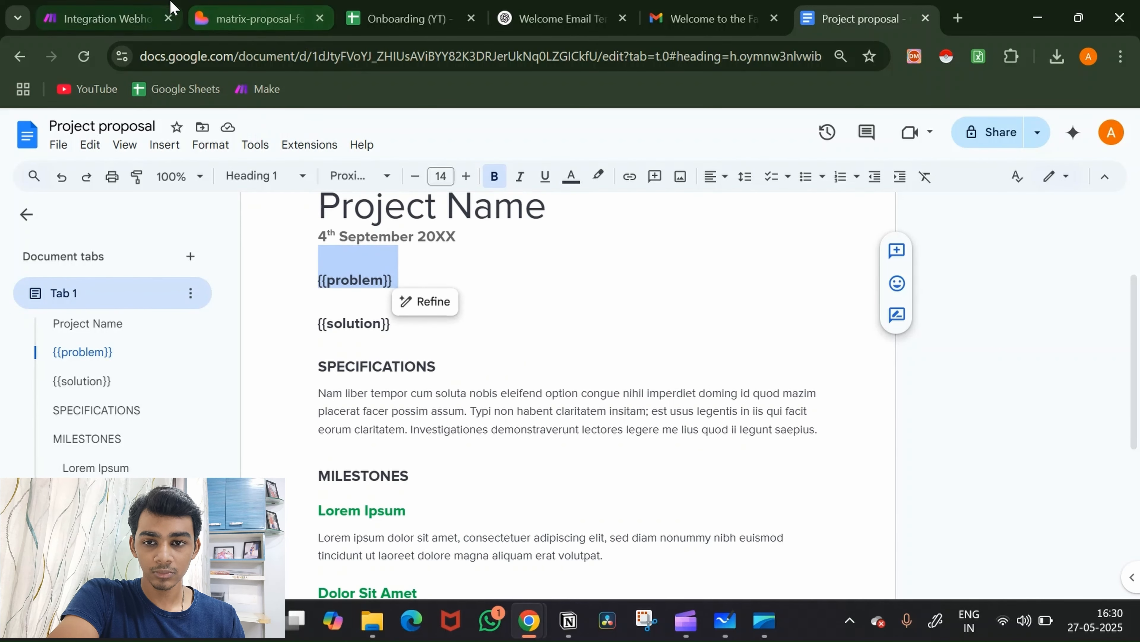
Step: Back in Make, add a Google Docs 'Create a Document from a Template' module after JSON 6
click(149, 6)
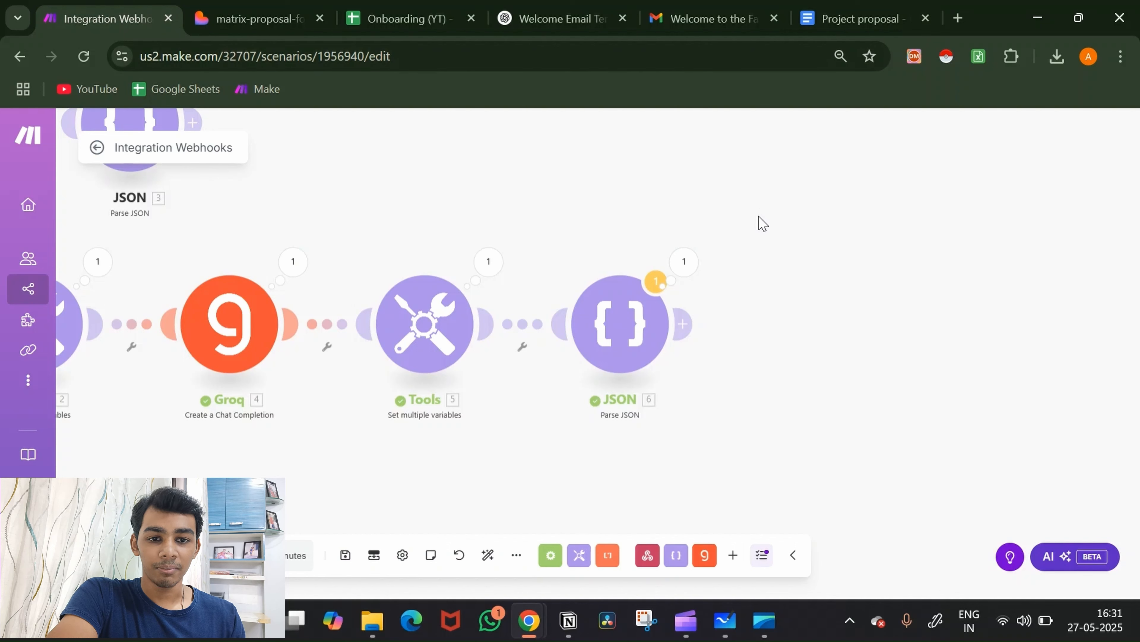
scroll(762, 222, right, 1)
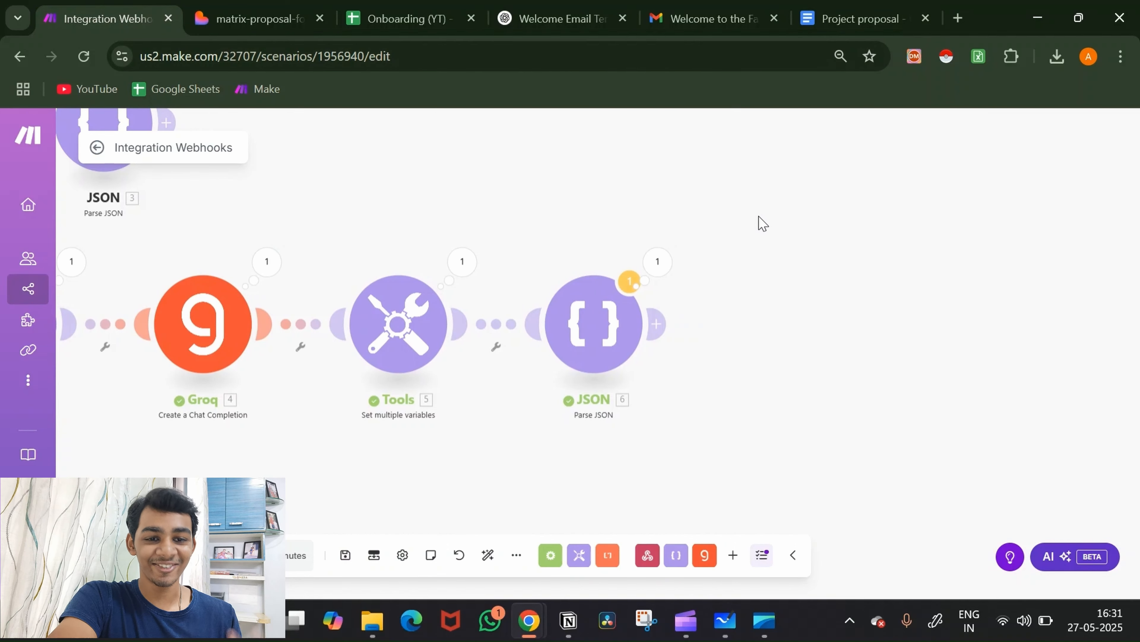
click(655, 323)
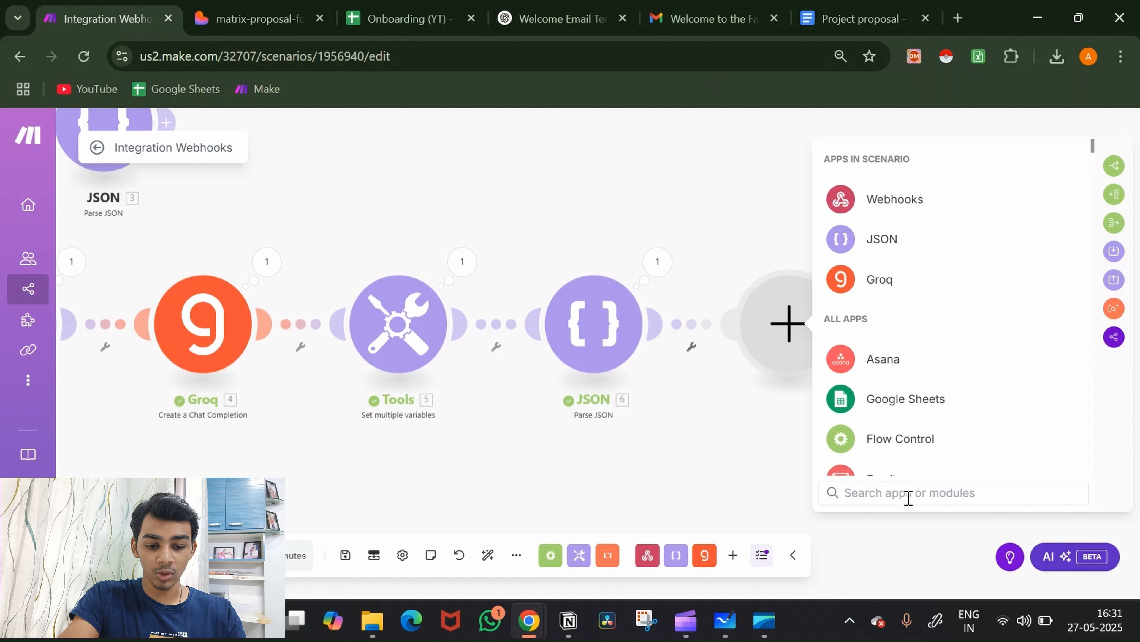
text(goog)
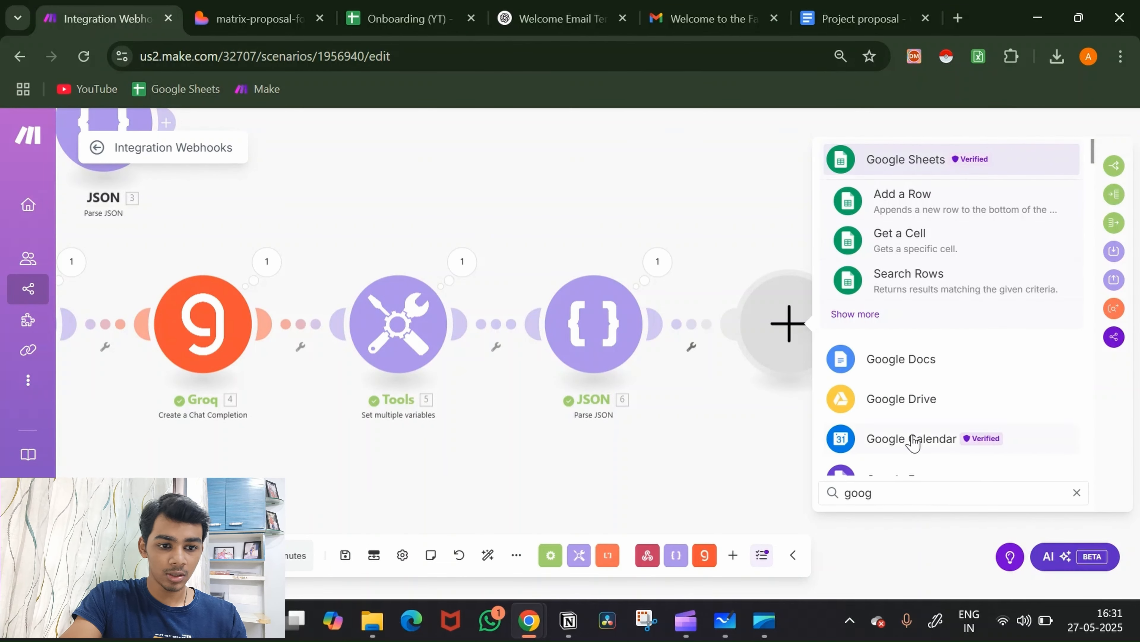
click(903, 358)
scroll(1011, 382, down, 1)
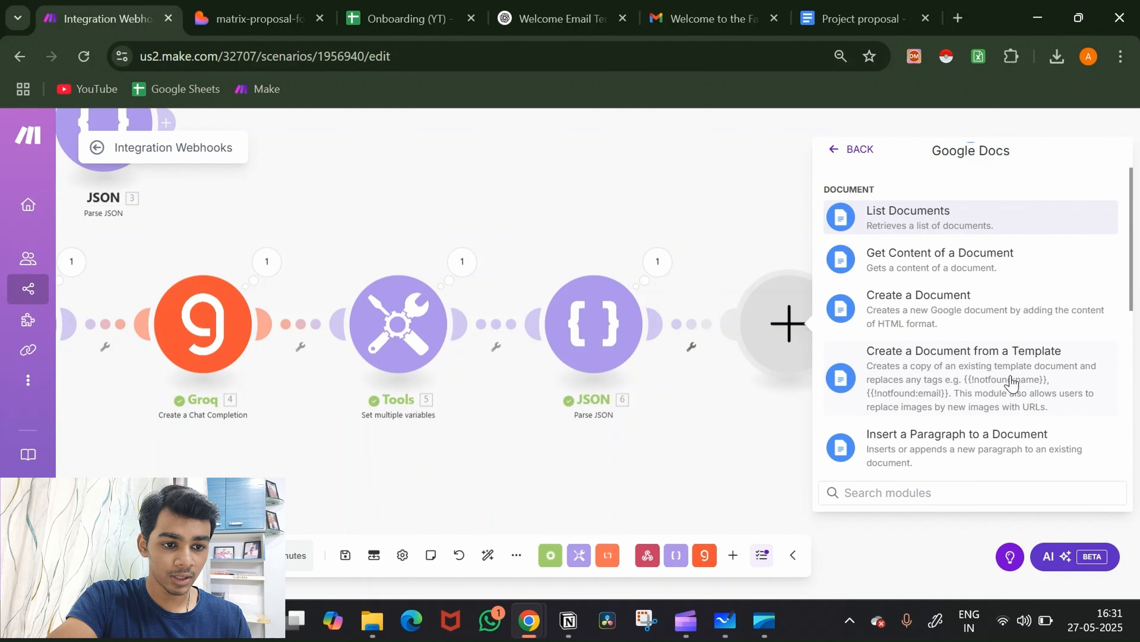
click(968, 381)
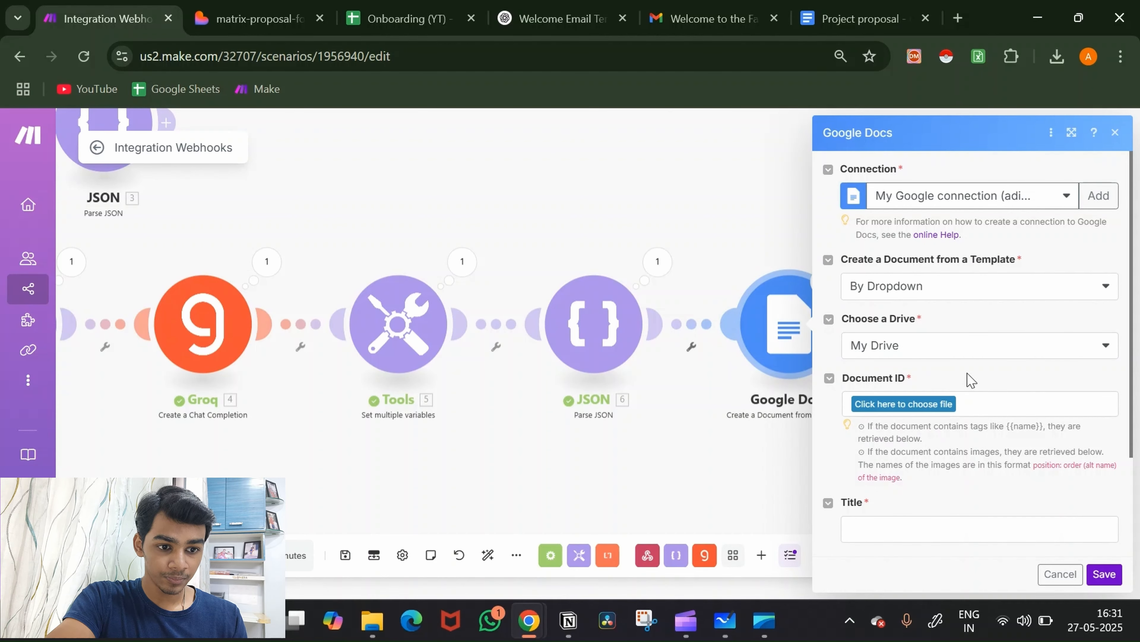
Step: Choose the Project proposal document as the template to expose its problem and solution value fields
click(930, 404)
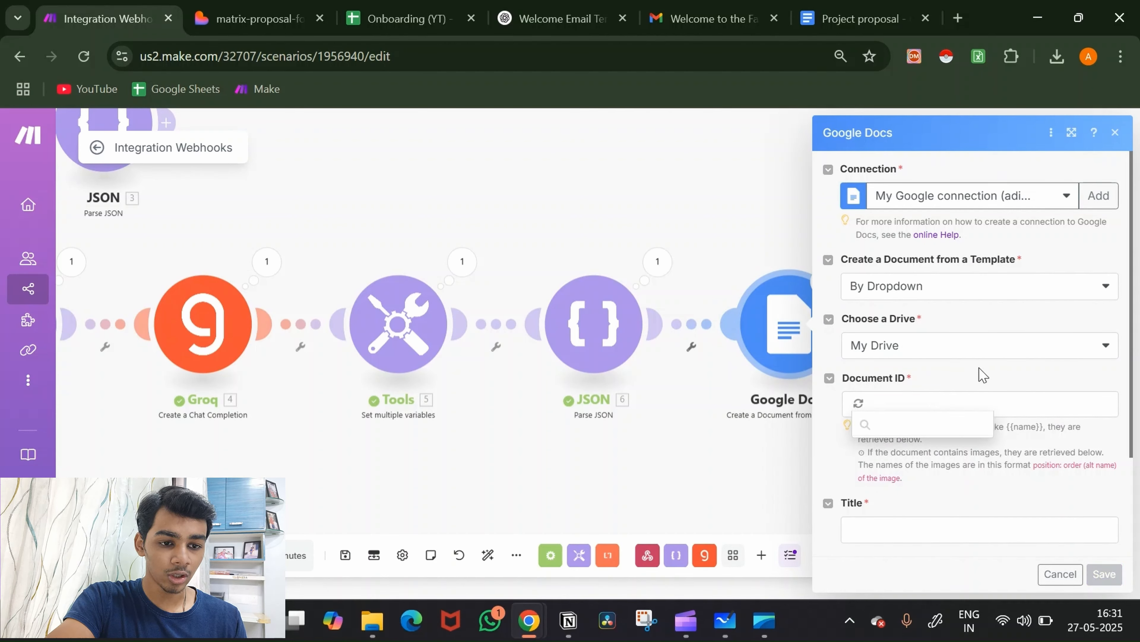
click(932, 472)
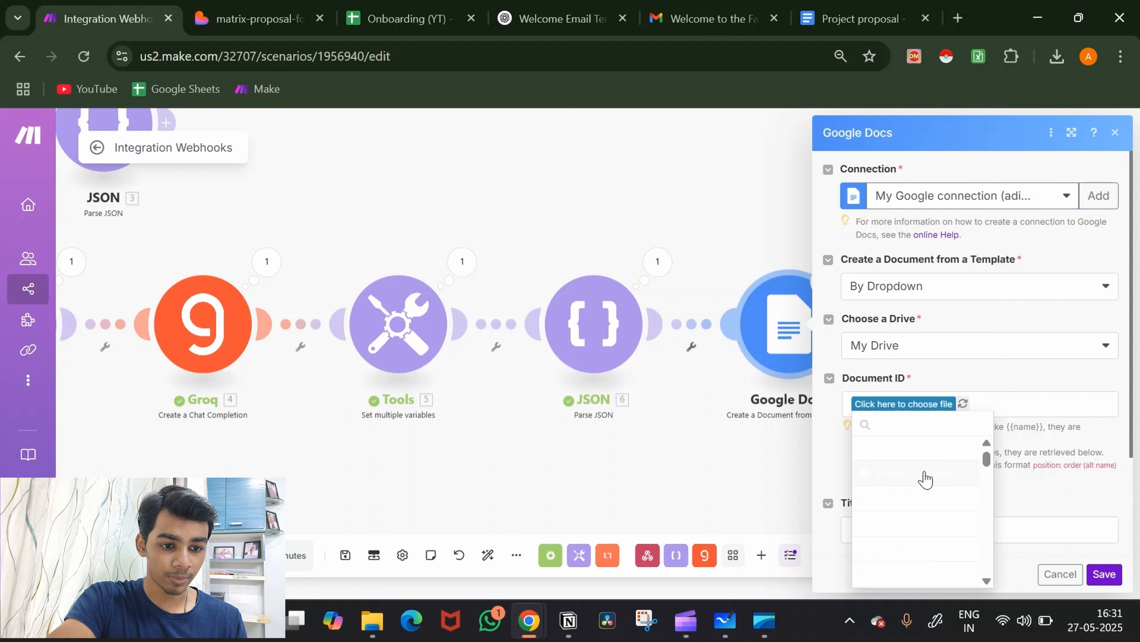
scroll(1035, 400, down, 2)
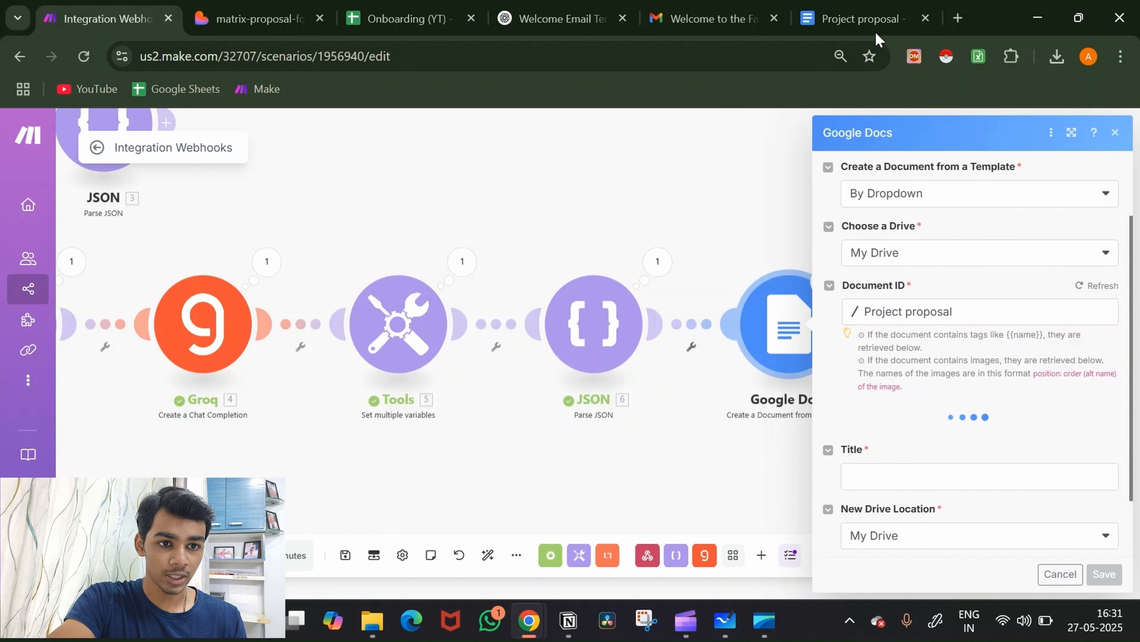
scroll(925, 245, down, 2)
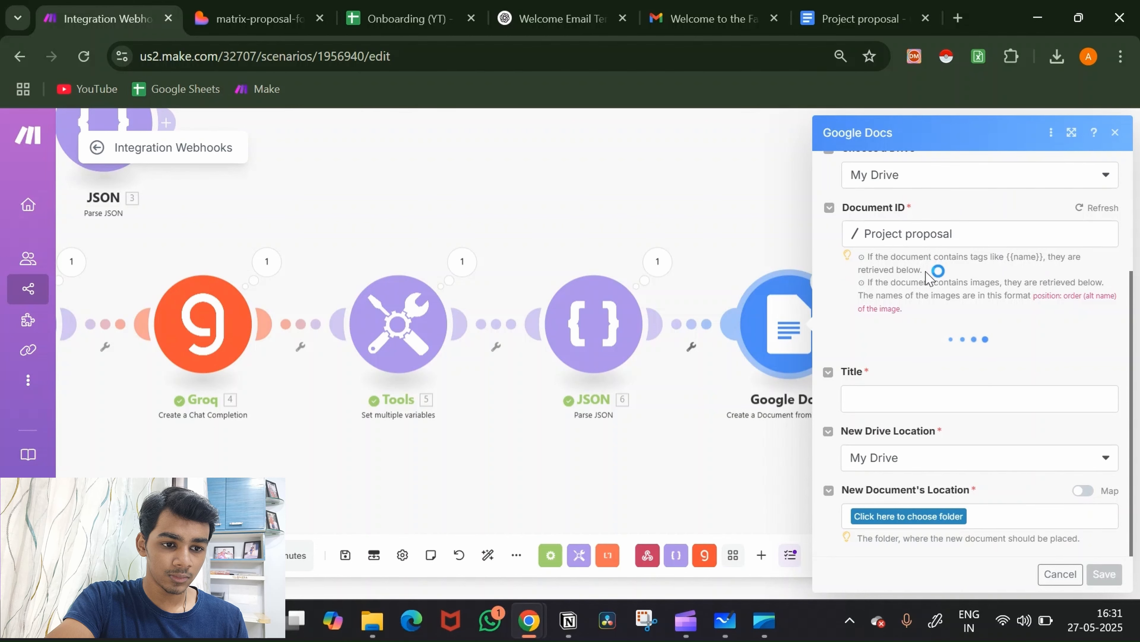
scroll(672, 442, right, 4)
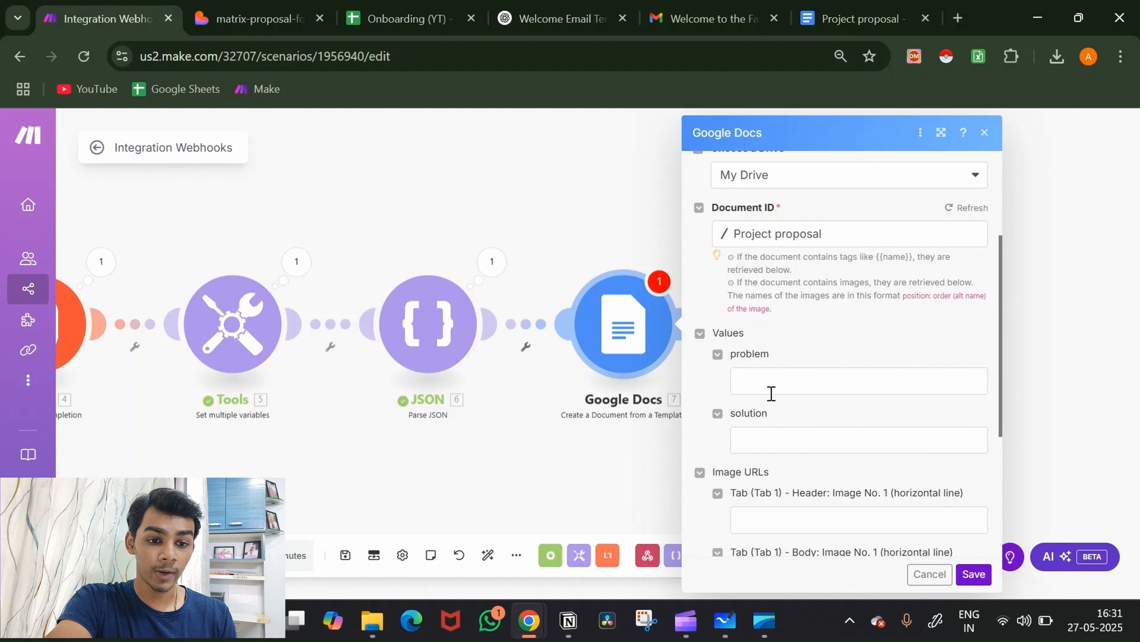
Step: Map the parsed JSON problem and solution into the template's problem and solution fields
click(770, 381)
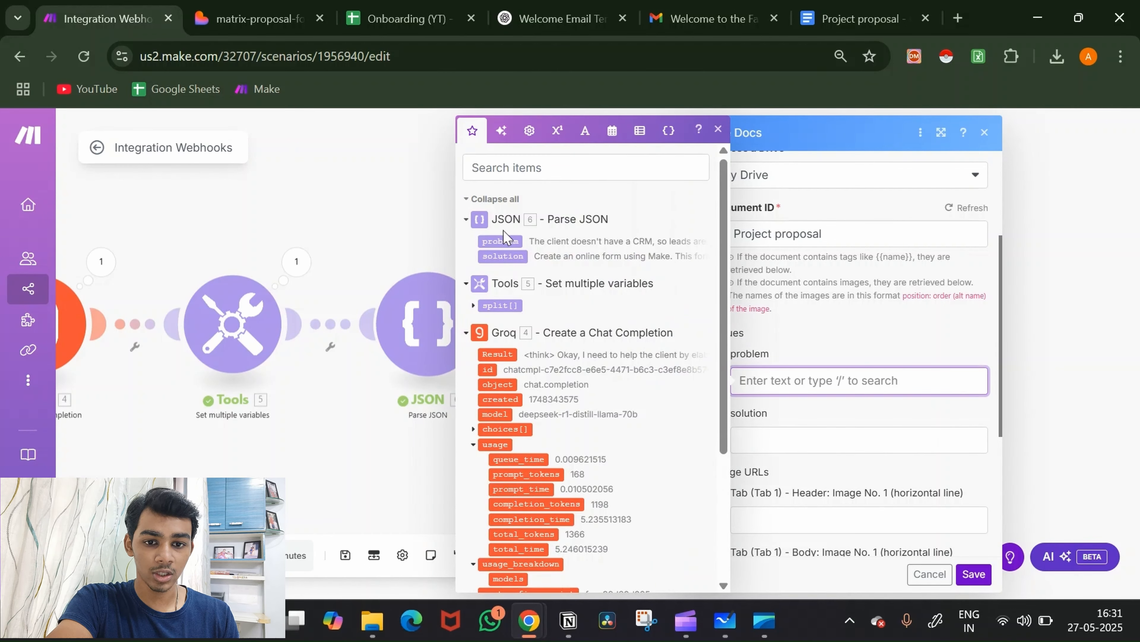
click(502, 241)
click(762, 438)
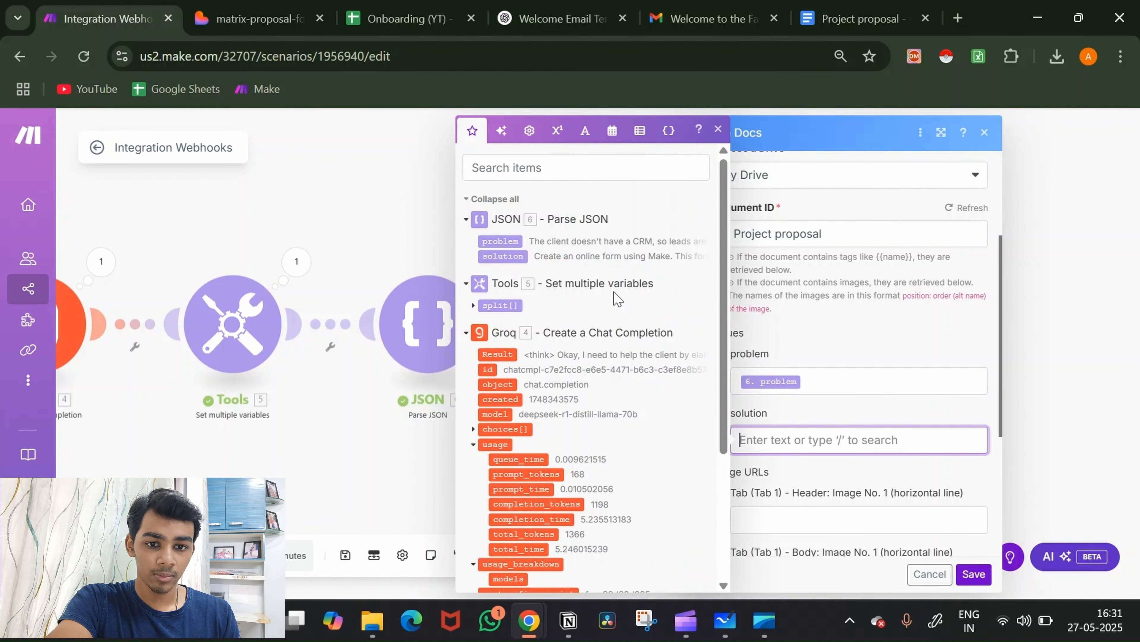
click(505, 256)
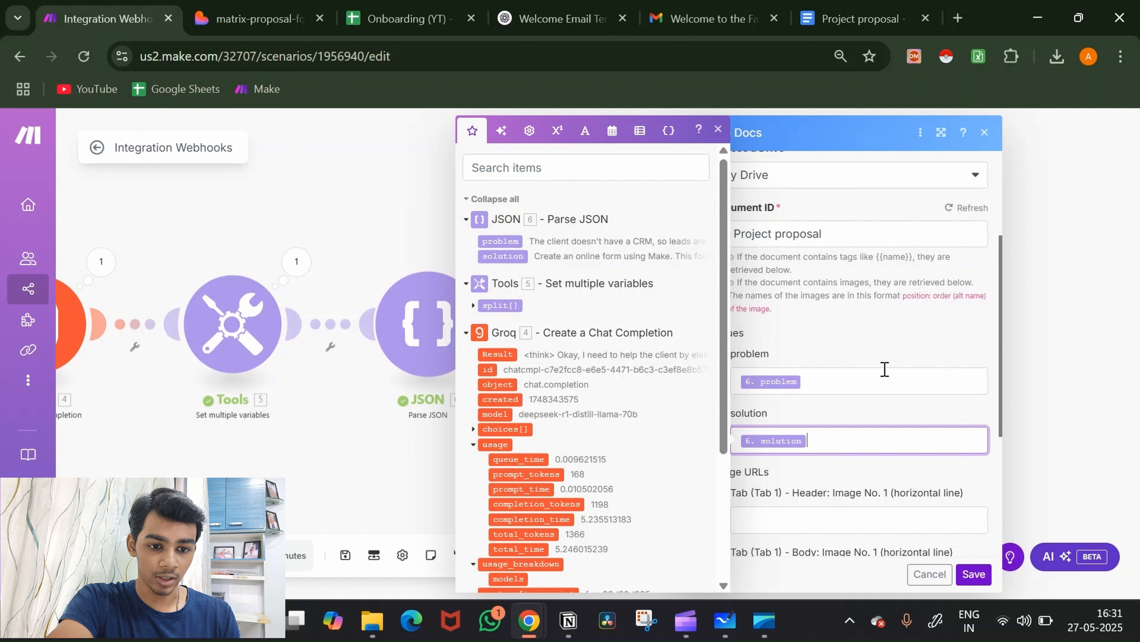
click(903, 351)
scroll(853, 446, down, 5)
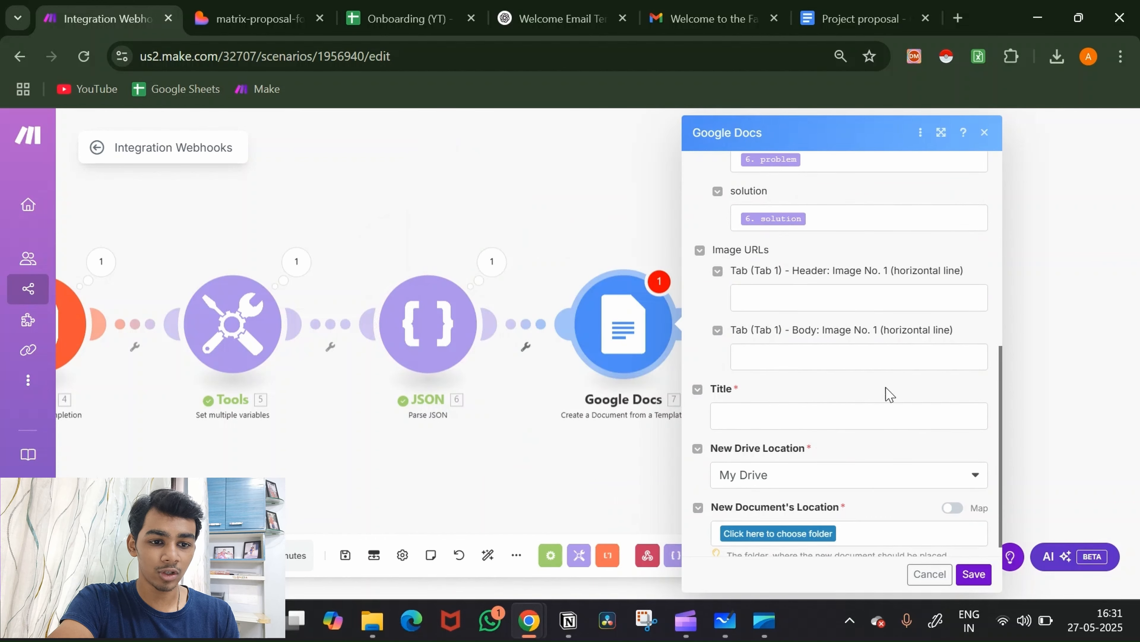
scroll(904, 400, down, 1)
Step: Title the new document "[name]'s Proposal", save it to the Drive root folder /, and save the module
click(889, 399)
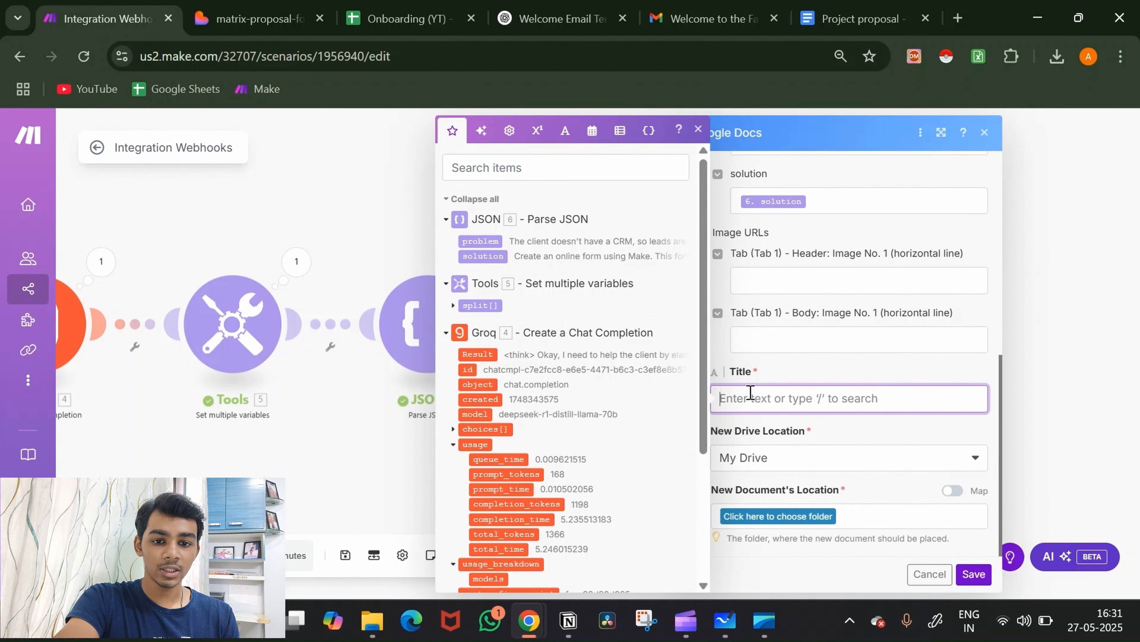
scroll(601, 399, down, 5)
click(474, 485)
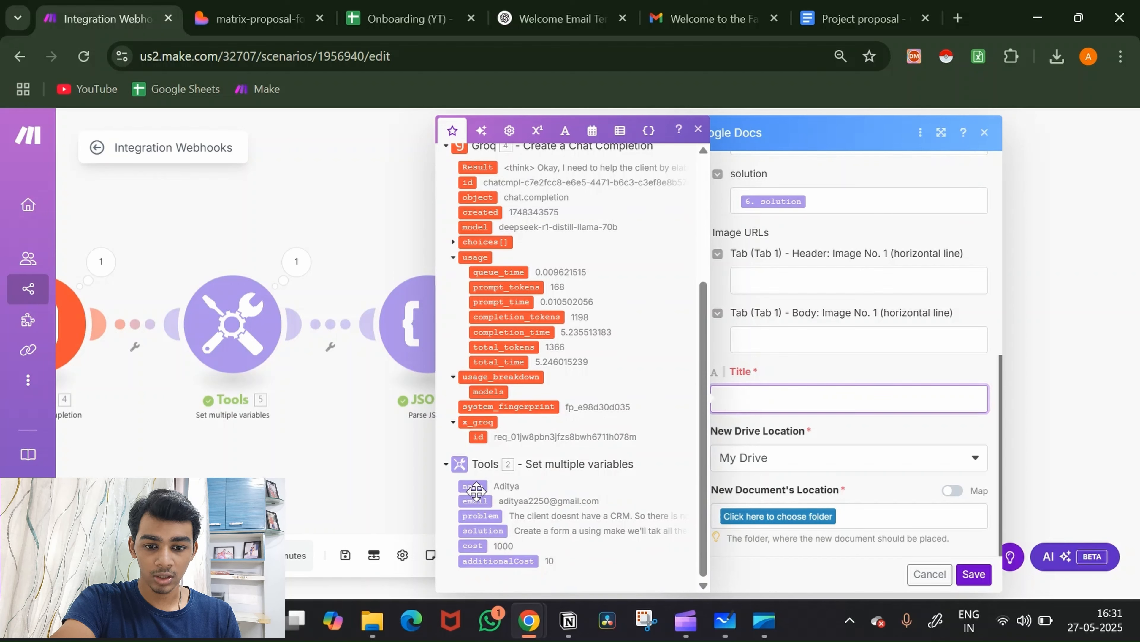
text('s )
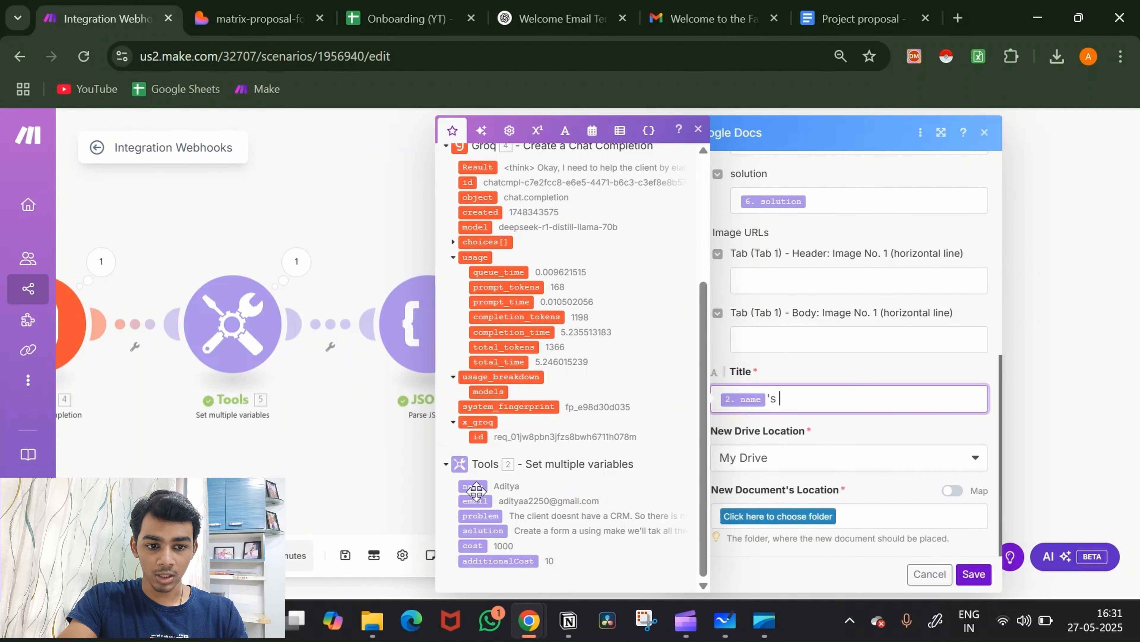
text(Proposal)
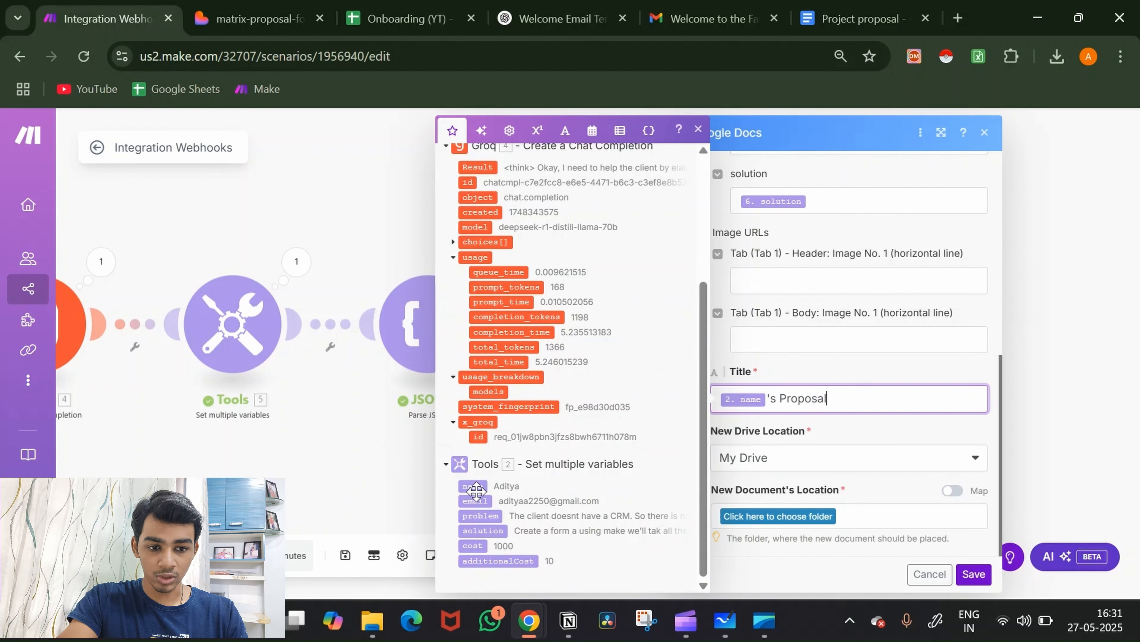
click(801, 515)
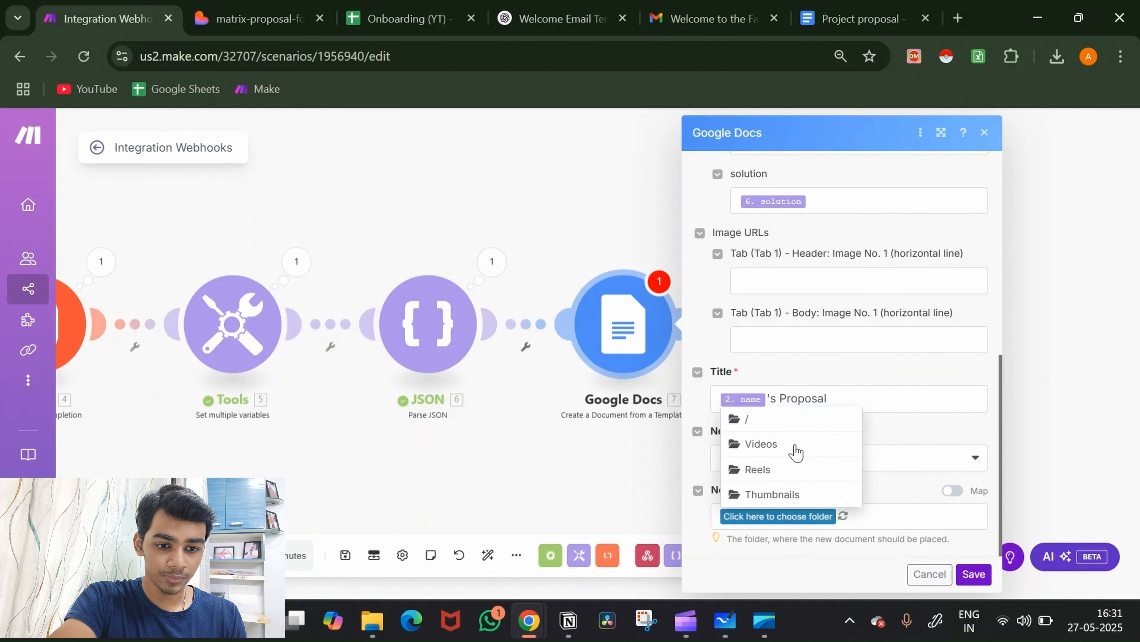
click(770, 425)
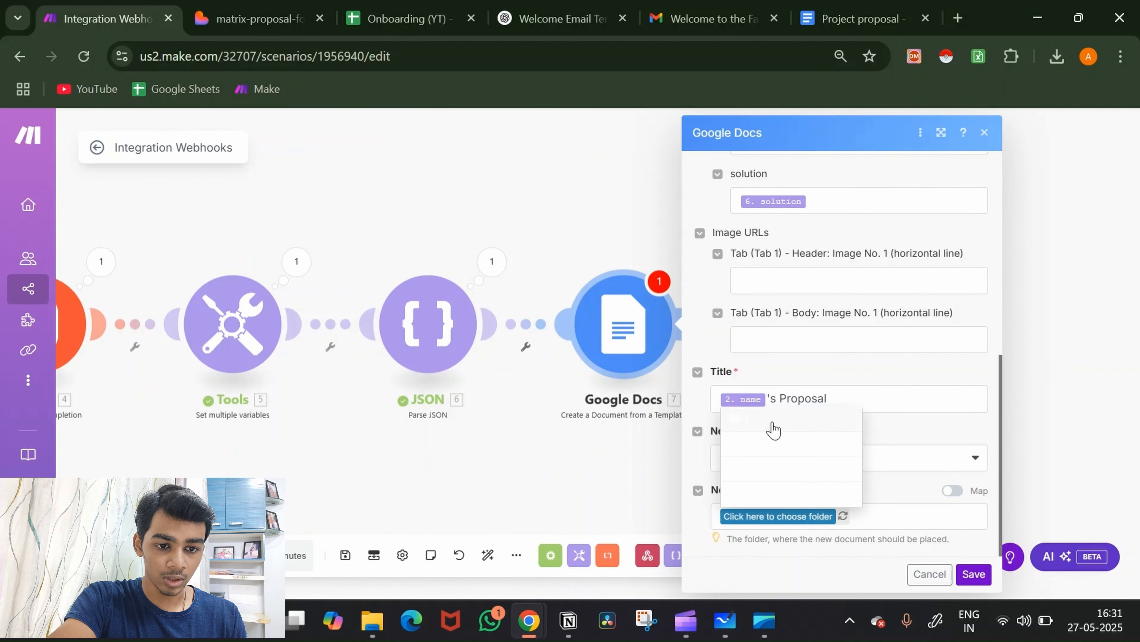
click(967, 575)
Step: Add a Google Docs "Download a Document" module after the template step
click(690, 324)
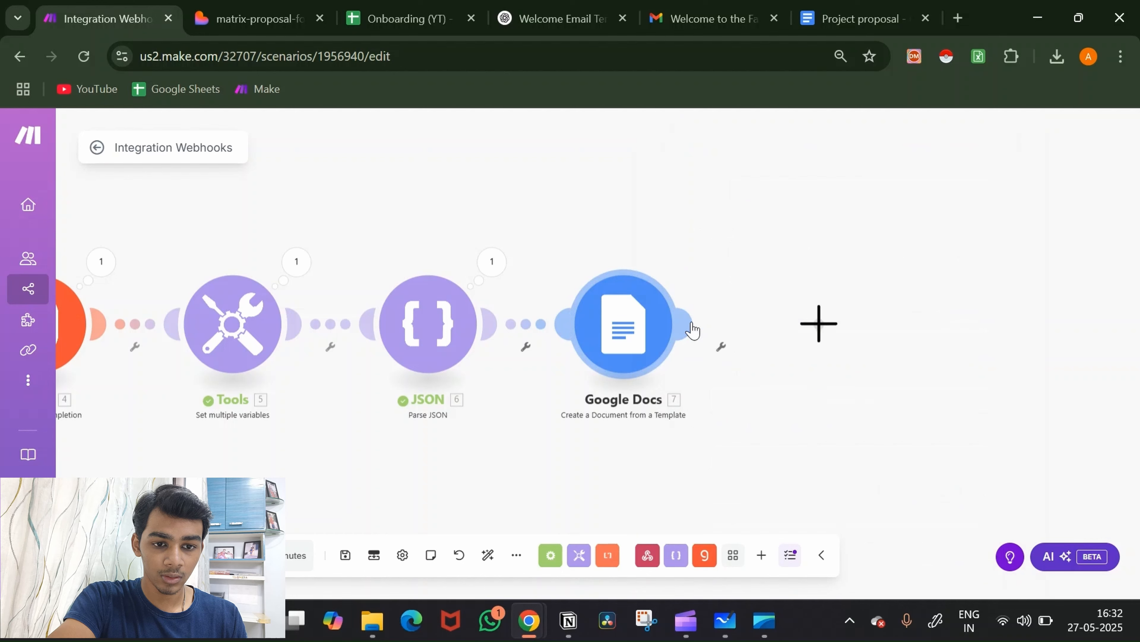
click(895, 327)
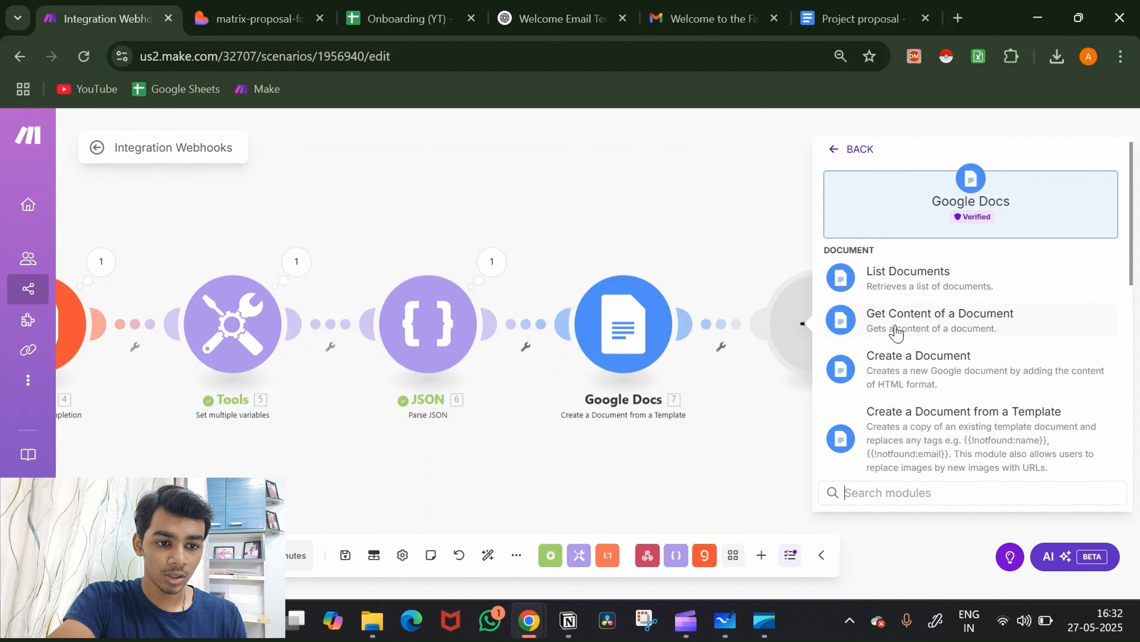
scroll(919, 398, down, 10)
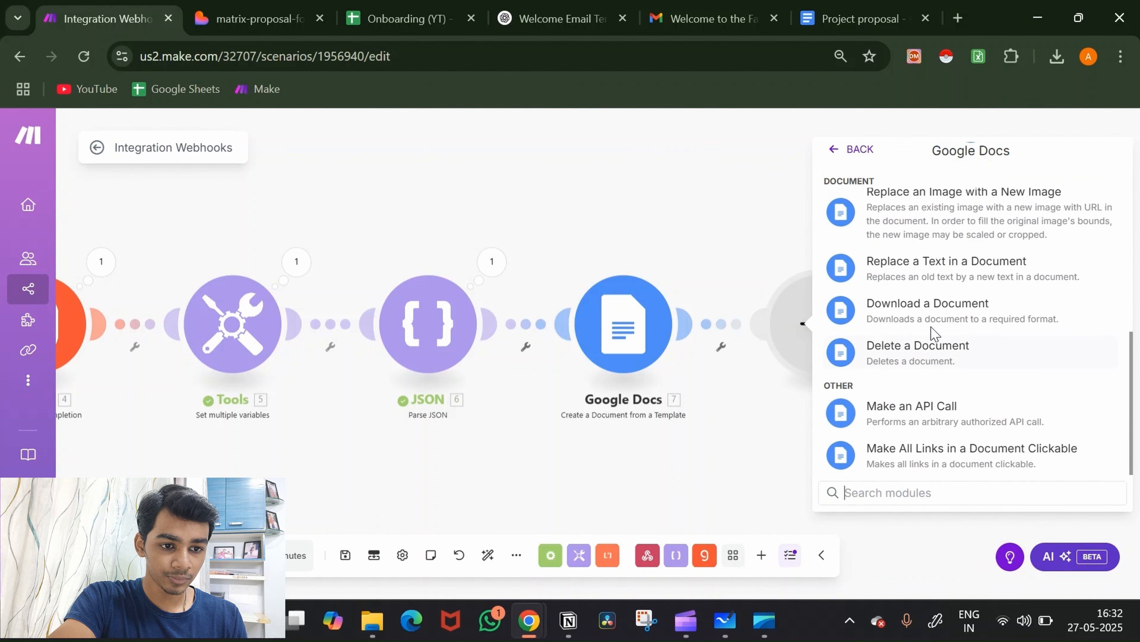
click(932, 310)
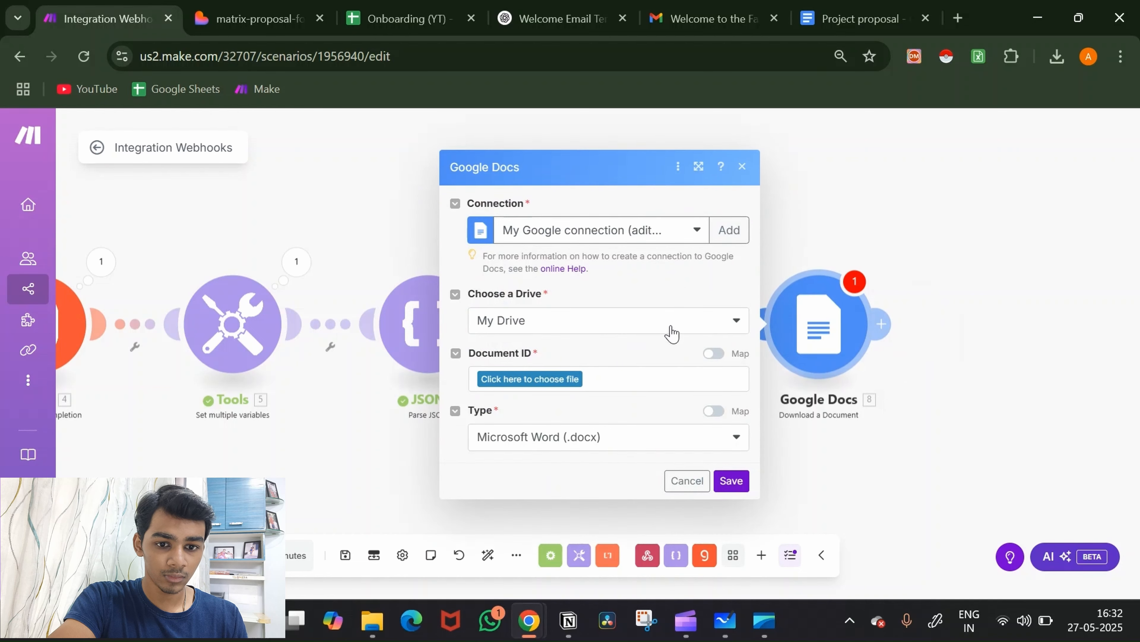
Step: Keep the Microsoft Word (.docx) format and map Document ID to module 7's Document ID
click(647, 445)
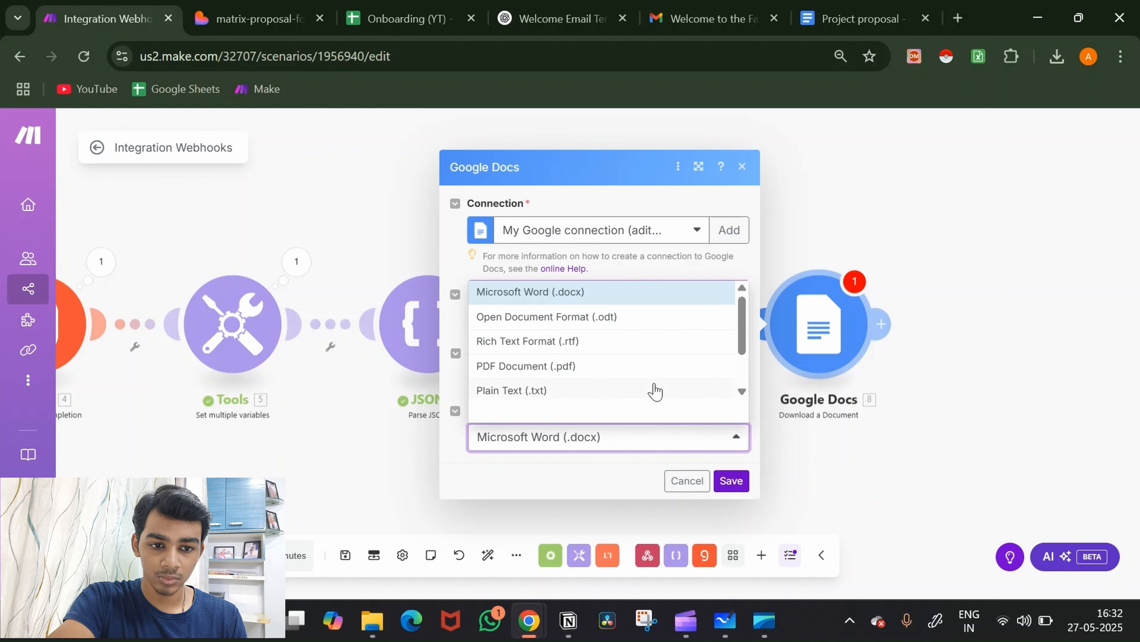
scroll(654, 390, down, 3)
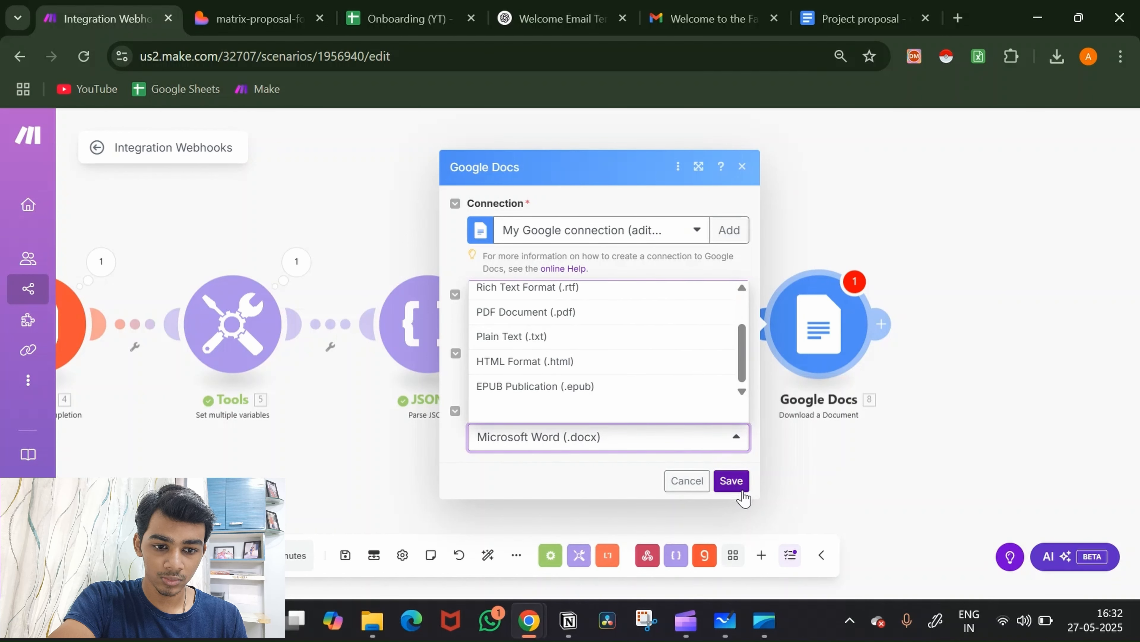
click(736, 484)
click(561, 380)
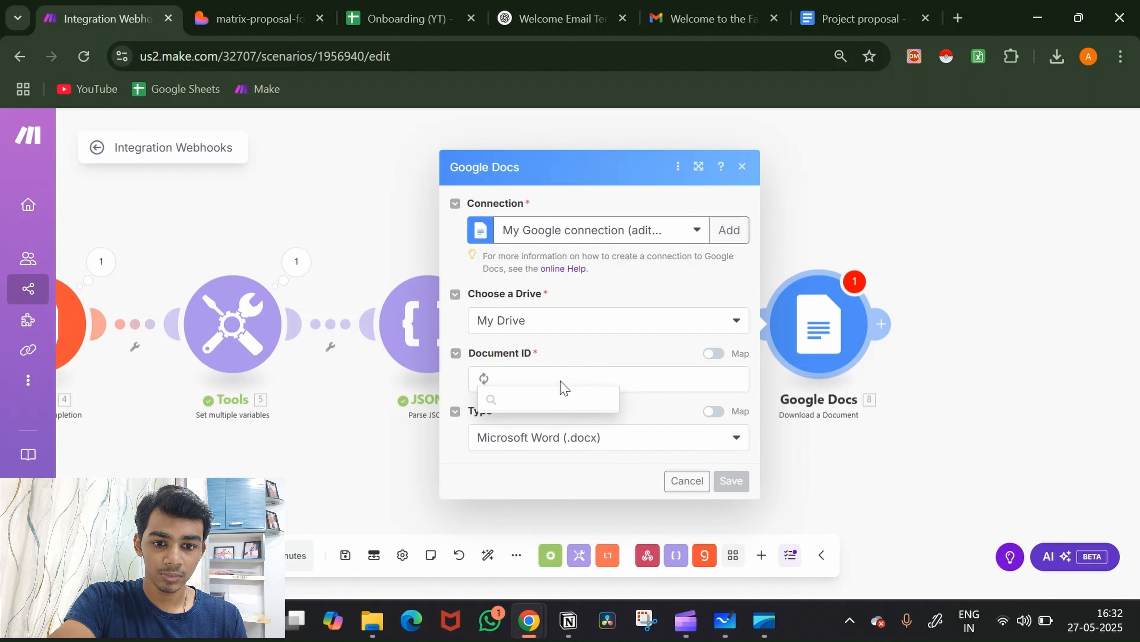
click(713, 355)
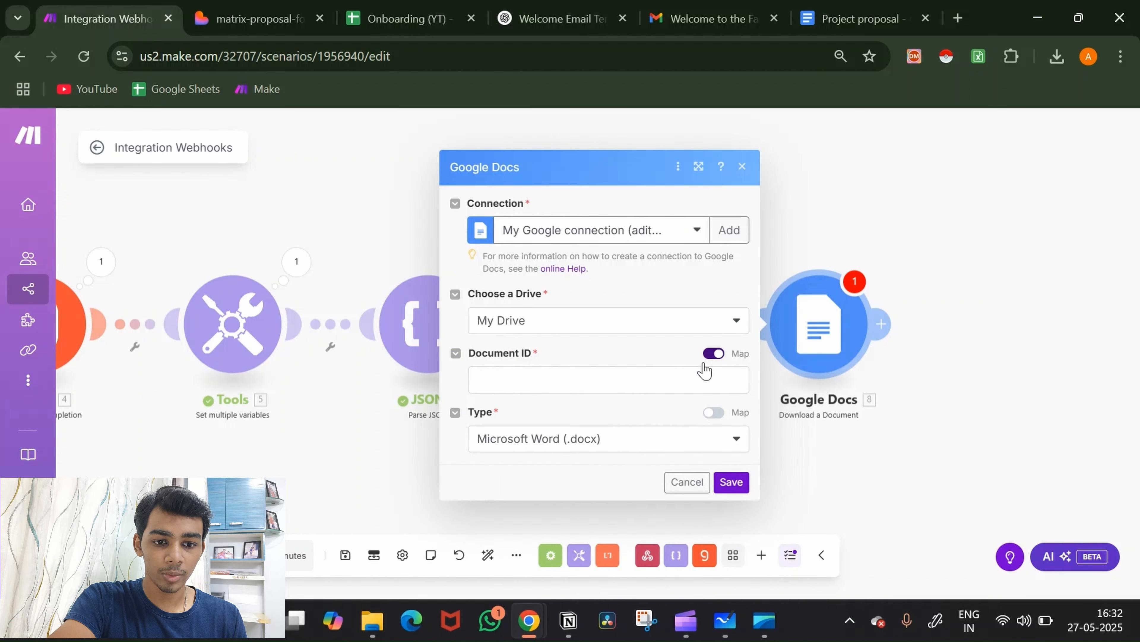
click(691, 378)
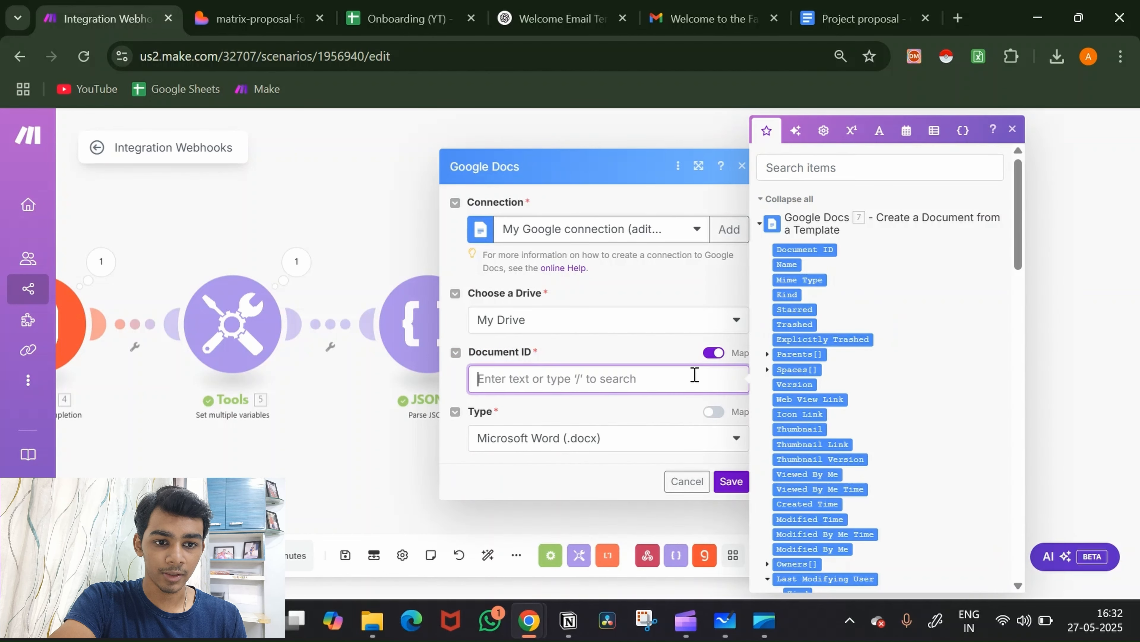
click(827, 249)
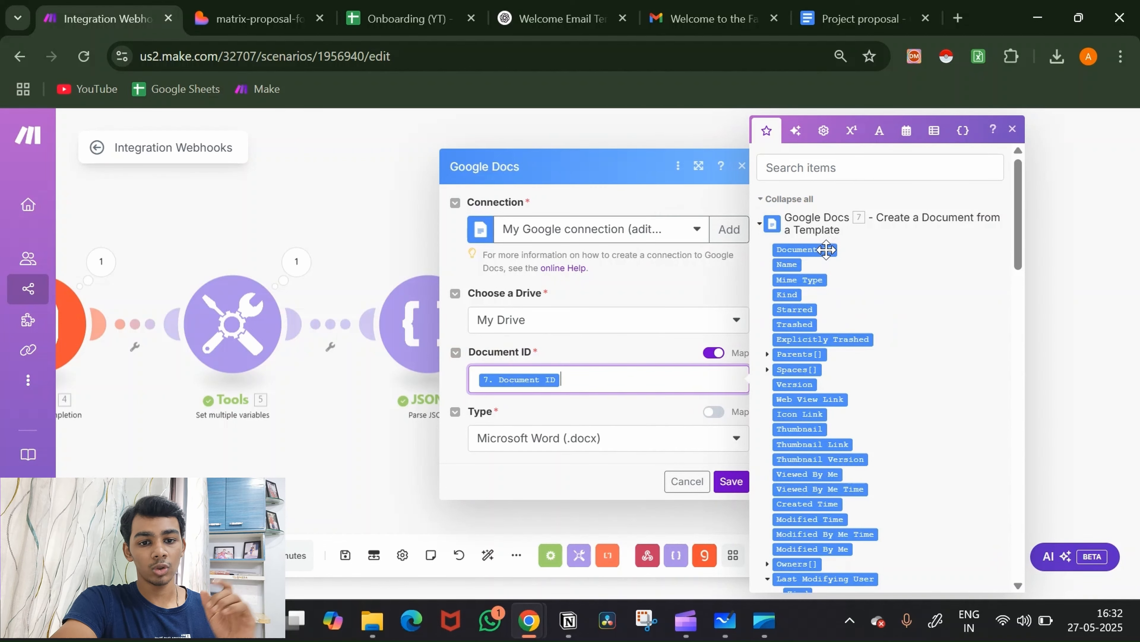
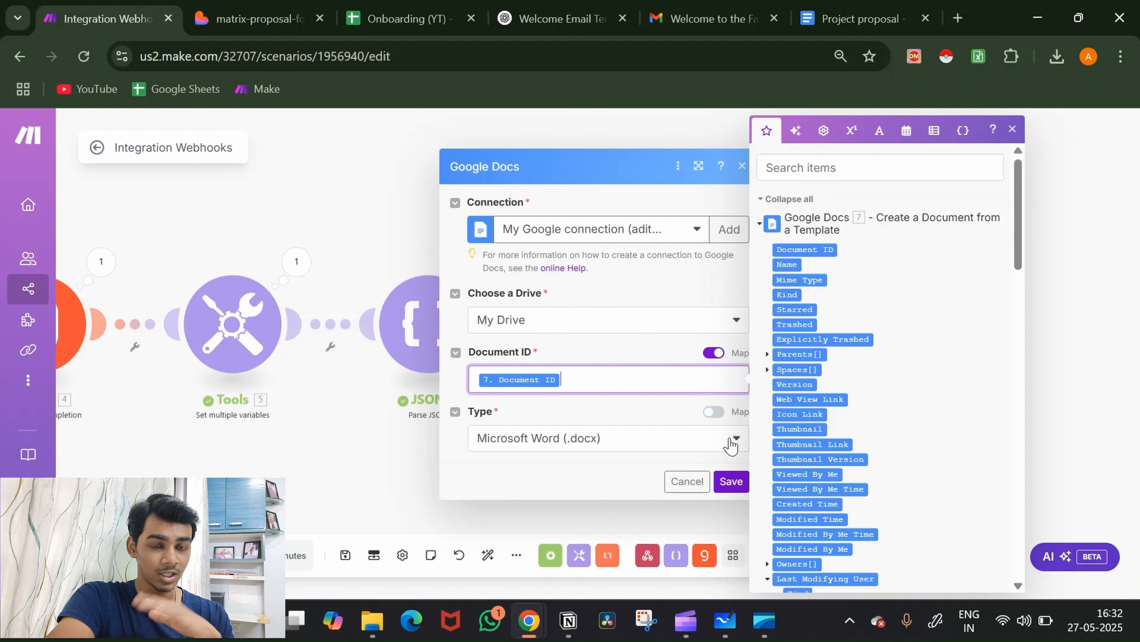
Step: Save the Download a Document module with Document ID mapped and Microsoft Word (.docx) export
click(730, 481)
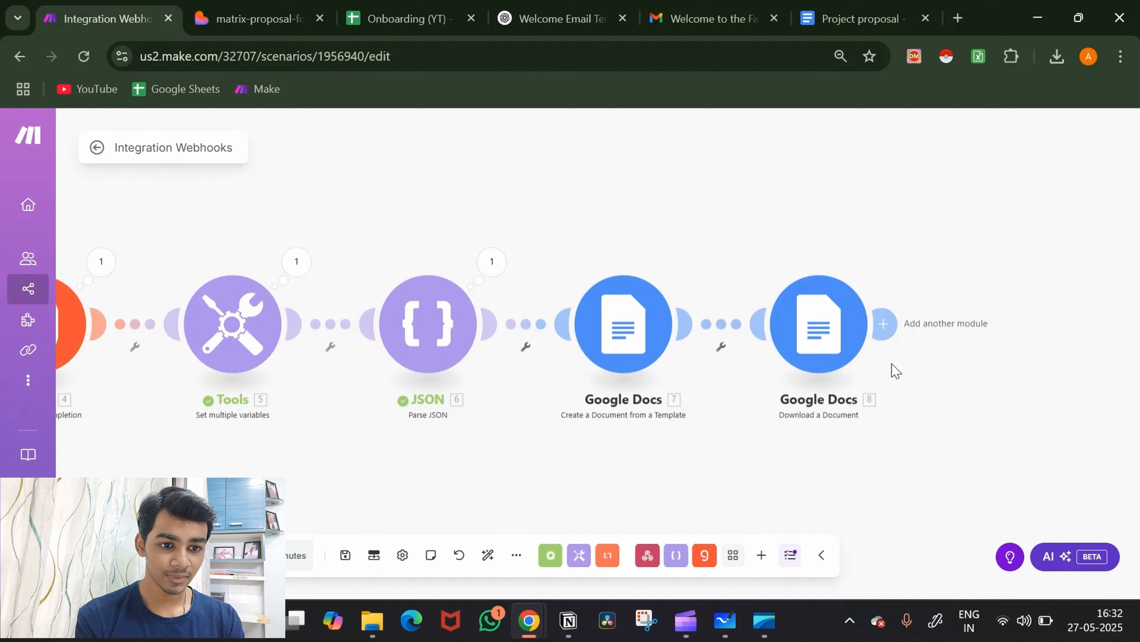
Step: Add an Email 'Send an Email' module (9) after the Google Docs download module
click(884, 323)
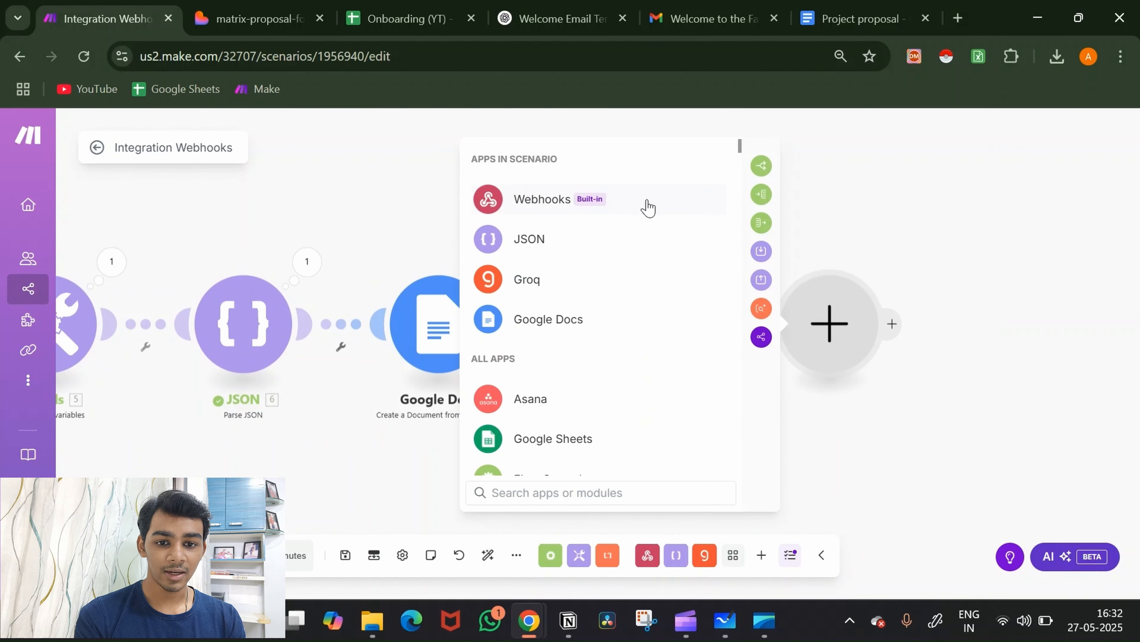
scroll(645, 404, down, 3)
scroll(645, 406, down, 5)
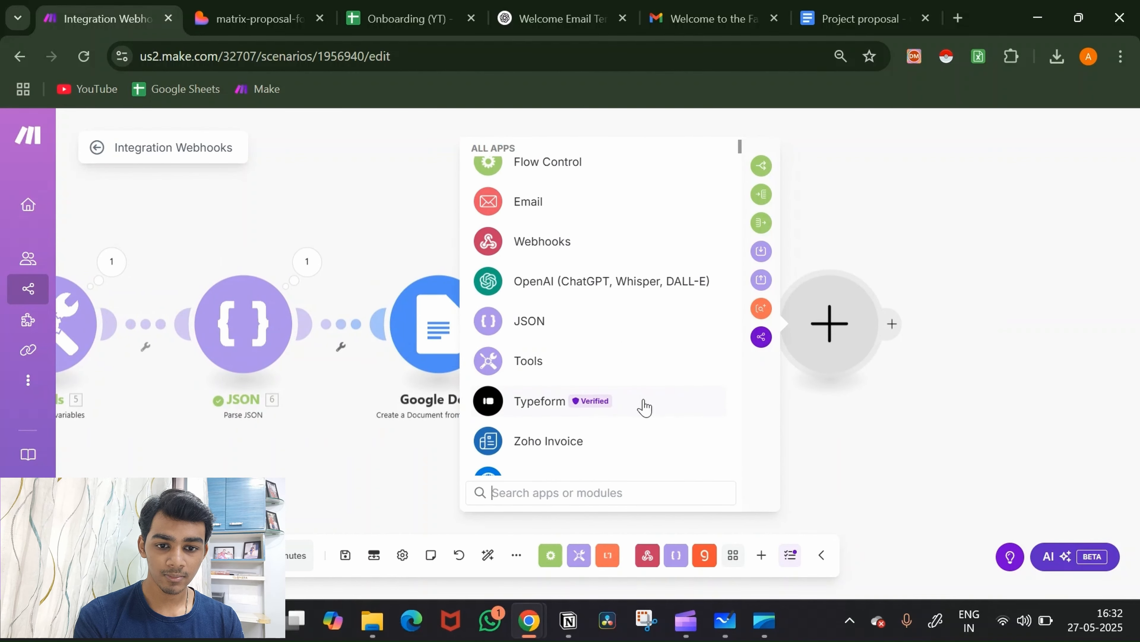
scroll(645, 407, up, 3)
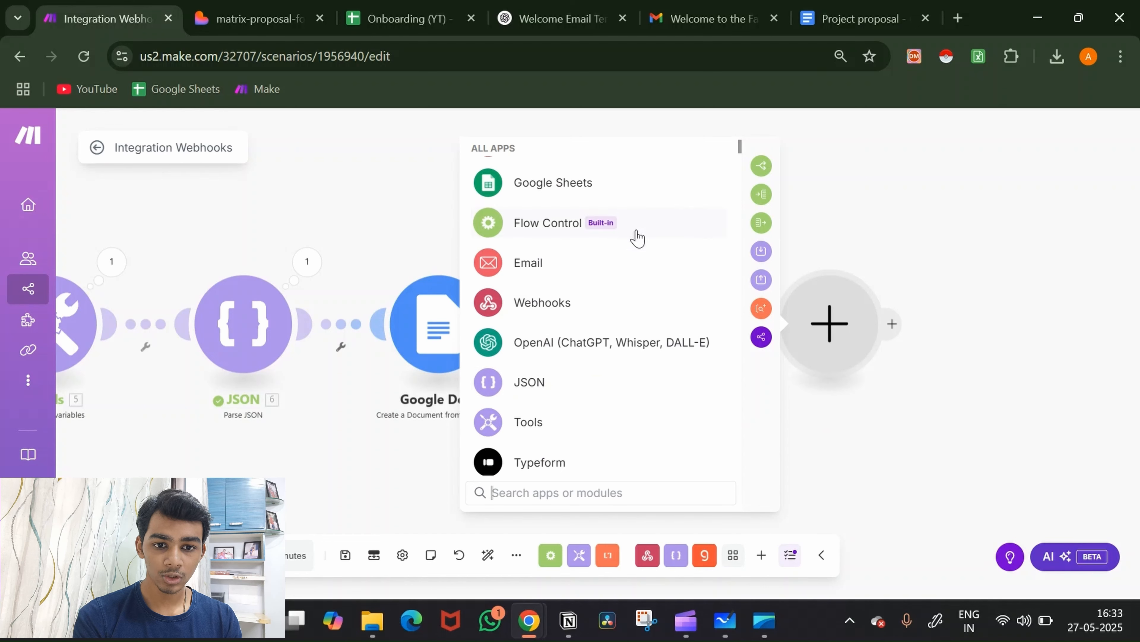
click(630, 263)
scroll(598, 454, down, 3)
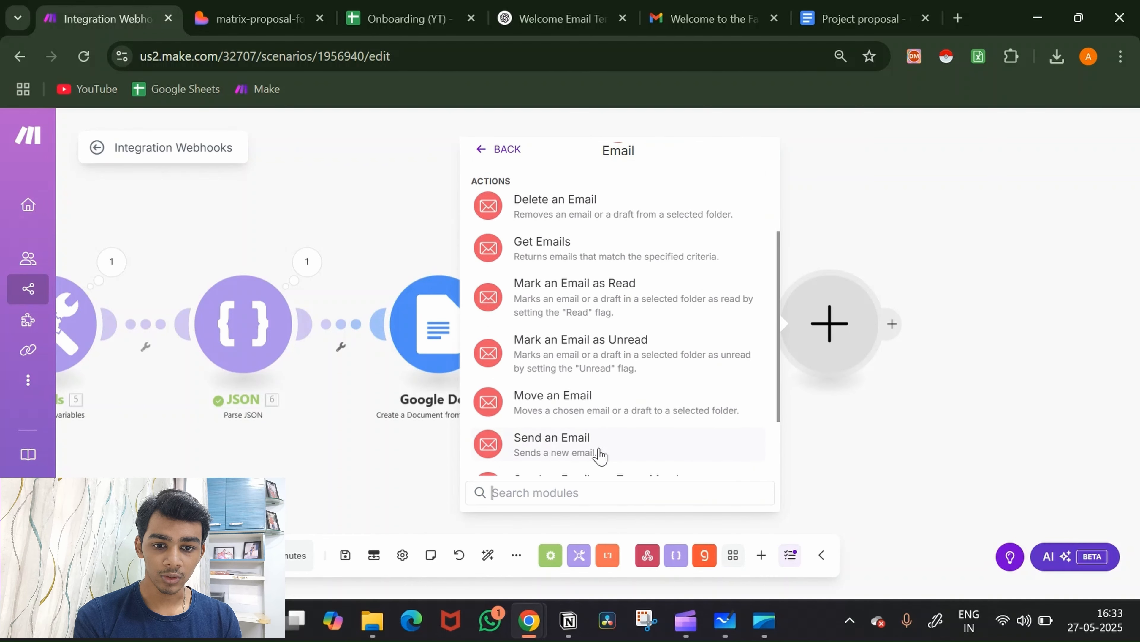
click(592, 442)
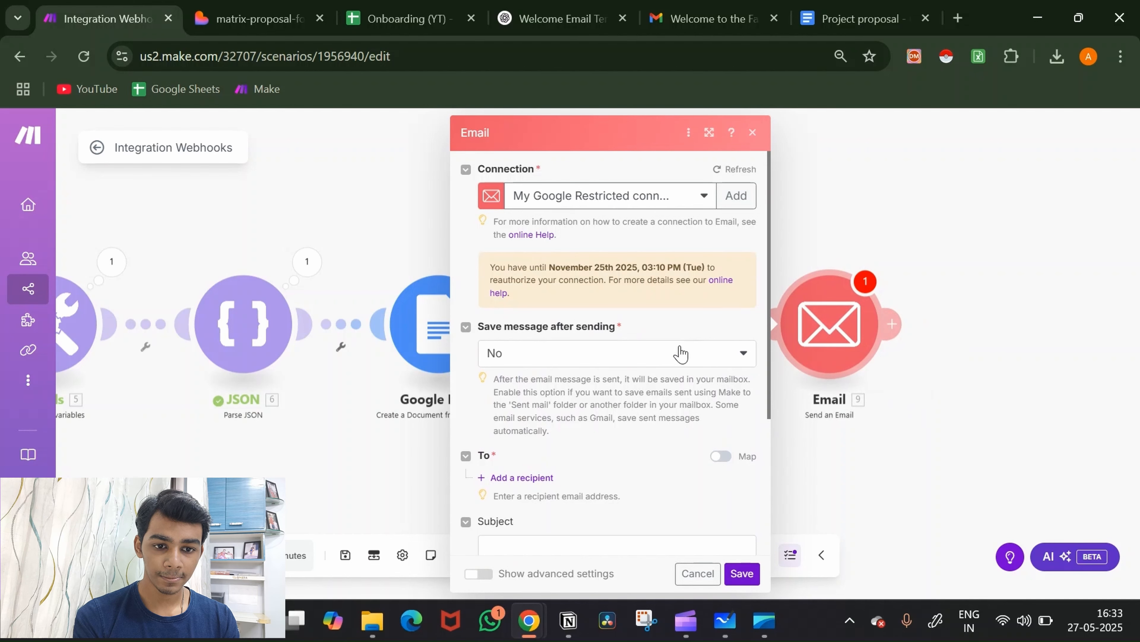
Step: Set Save message to Yes and map the recipient to the client's 2. email
click(680, 352)
click(642, 380)
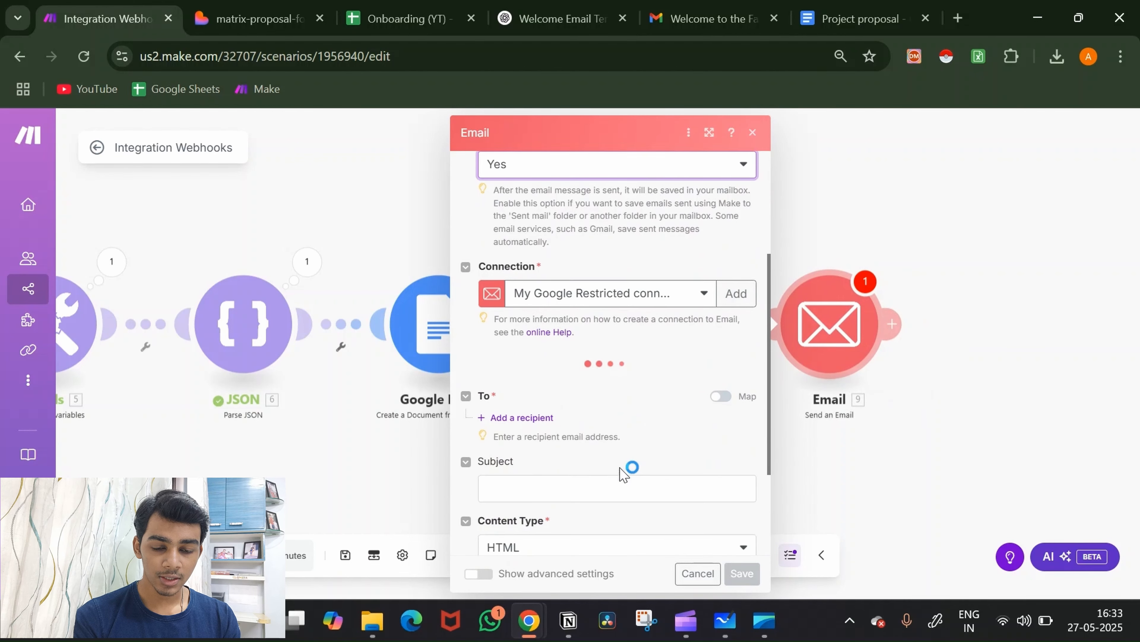
scroll(662, 356, down, 3)
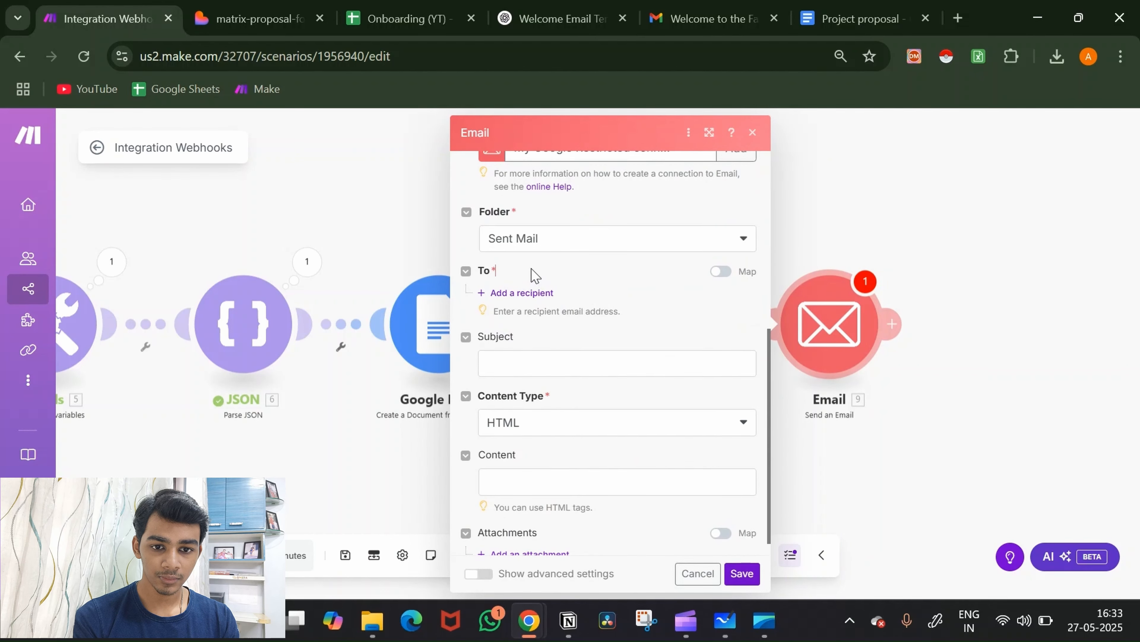
click(530, 293)
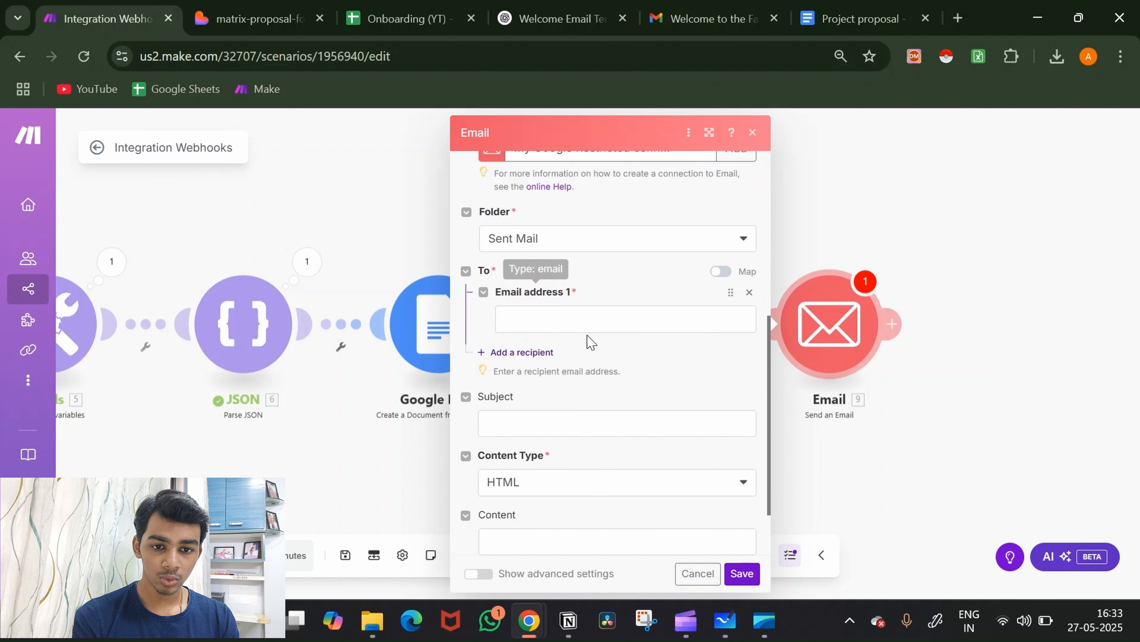
click(596, 319)
scroll(954, 440, down, 10)
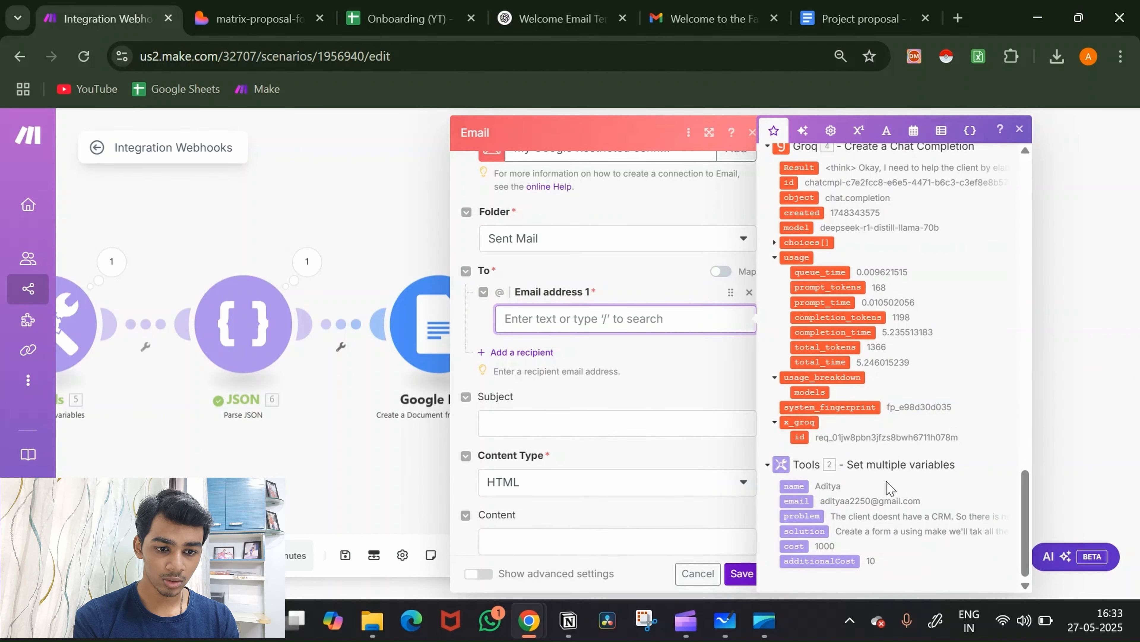
click(796, 500)
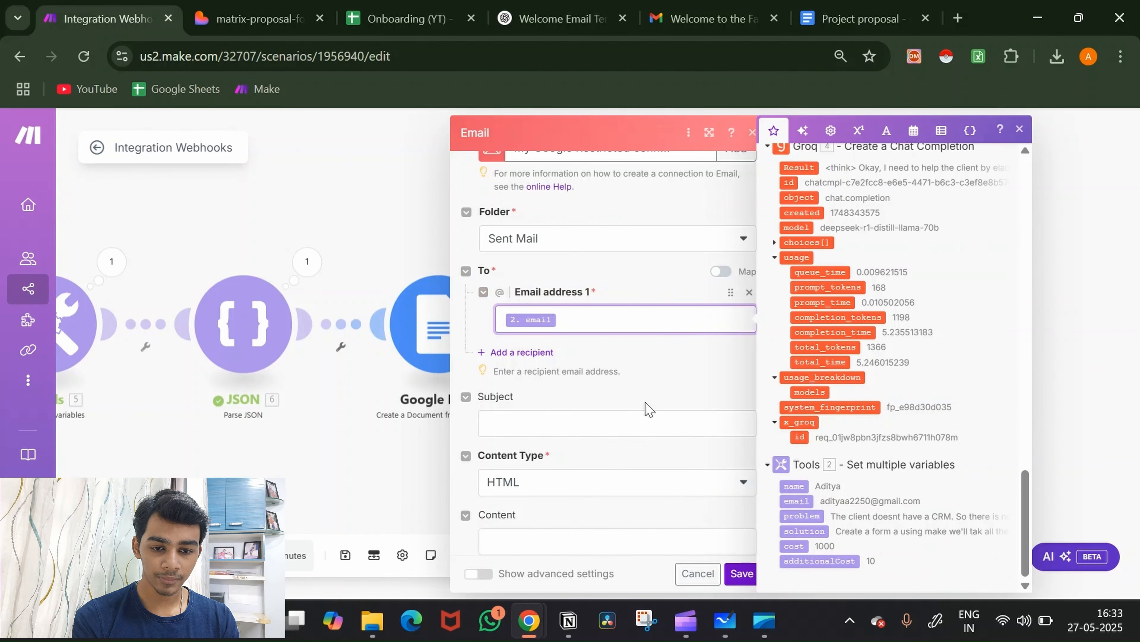
Step: Set the subject 'Here's the Proposal' and plaintext body 'Read it Carefully before signing'
click(636, 419)
text(here)
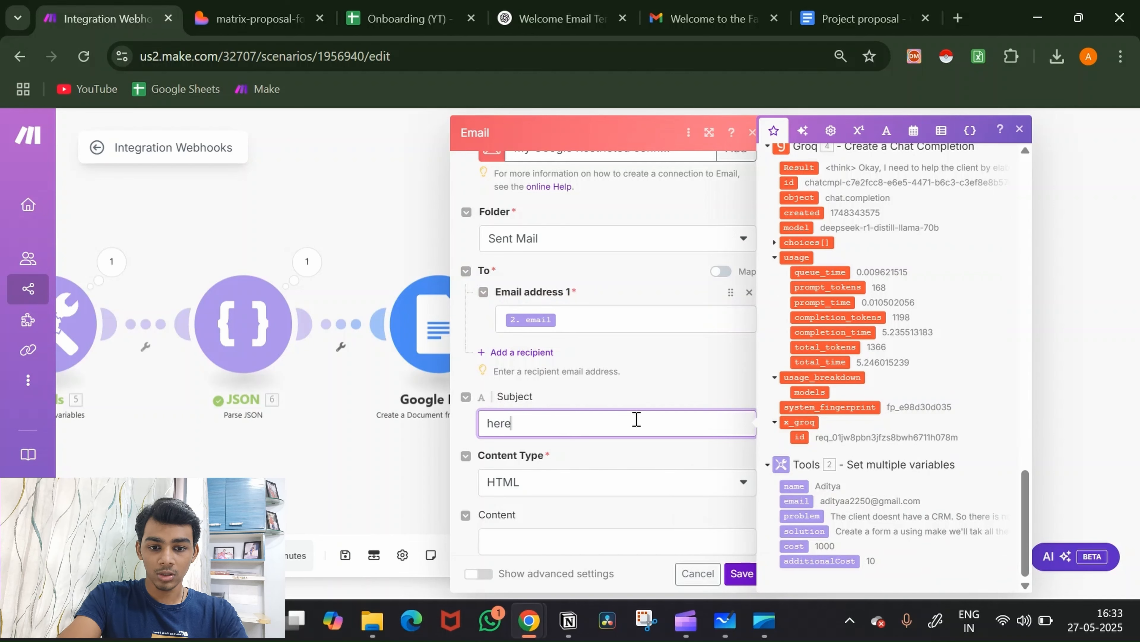
key(BackSpace)
key(BackSpace)
key(BackSpace)
key(BackSpace)
text(He)
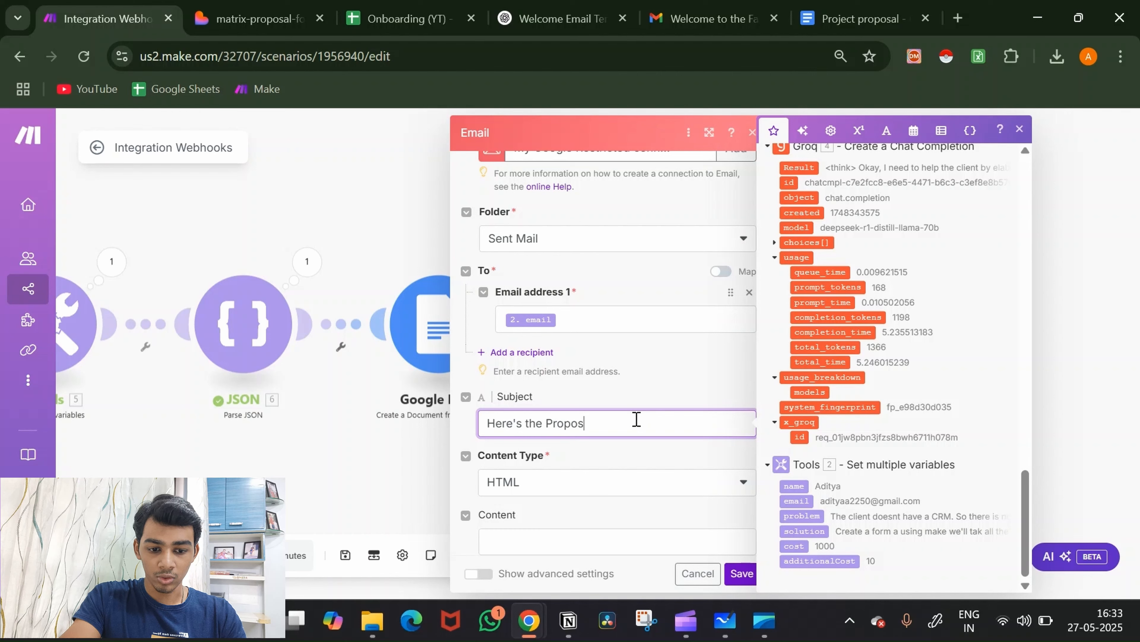
text(re's the Proposal)
scroll(636, 419, down, 2)
click(636, 406)
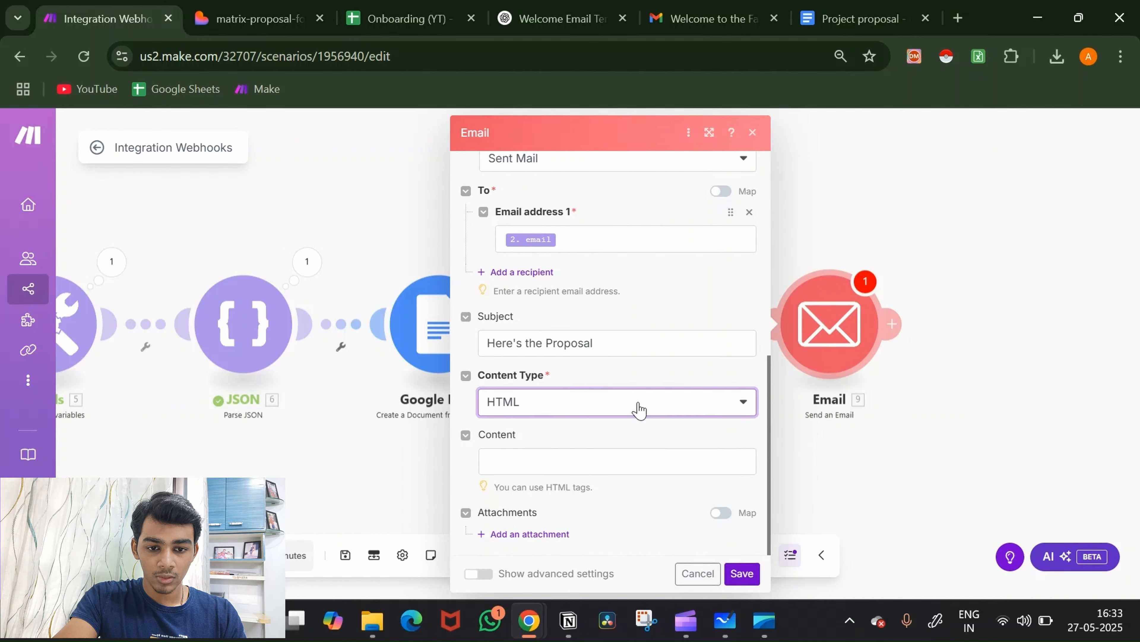
click(624, 452)
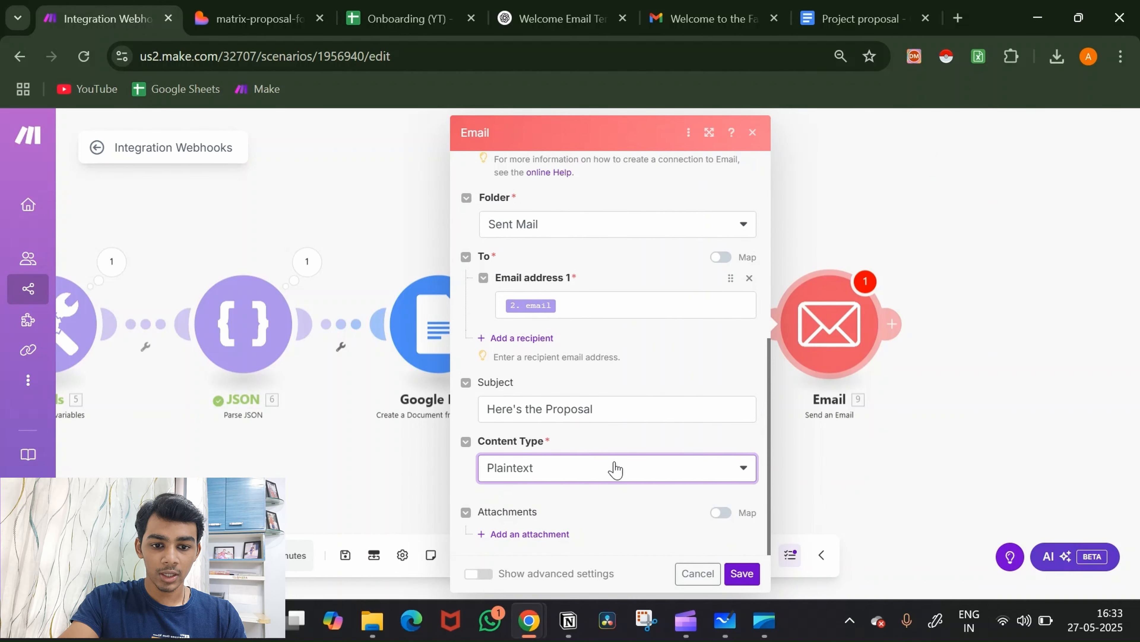
click(604, 480)
text(Read it Carefully before s)
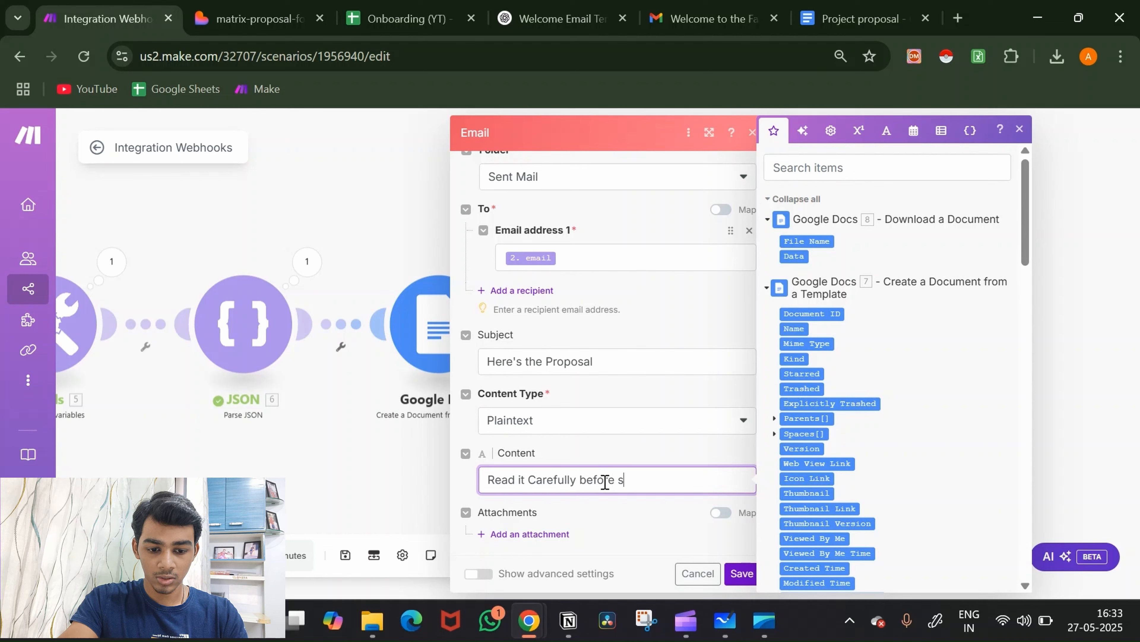
text(igning)
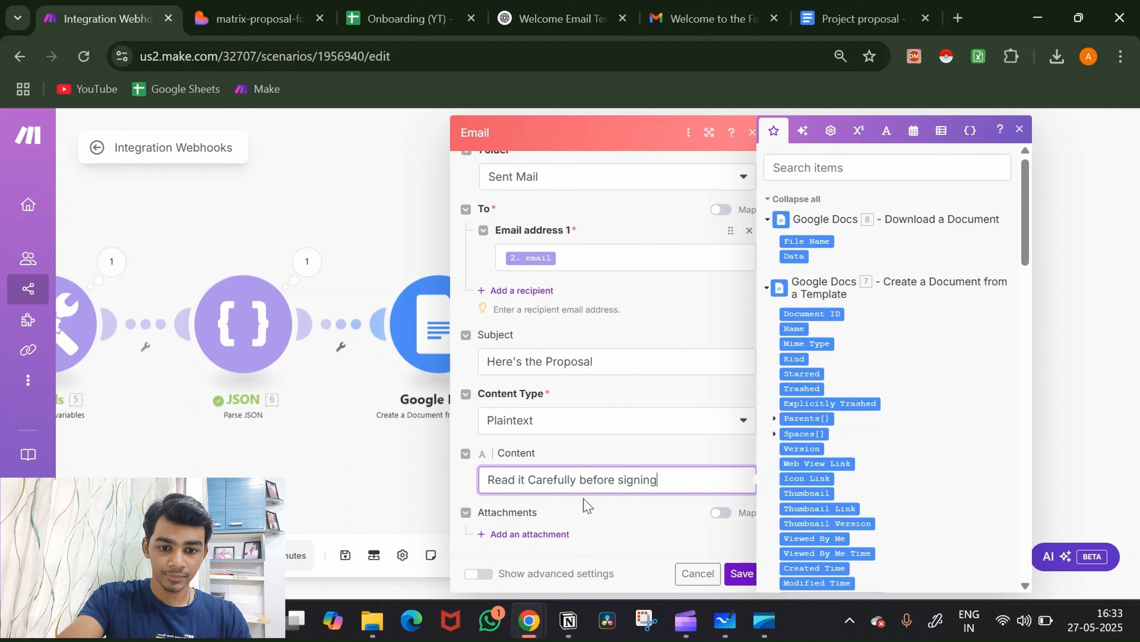
Step: Attach the Download a Document file and save the Email module
click(548, 534)
scroll(669, 456, down, 3)
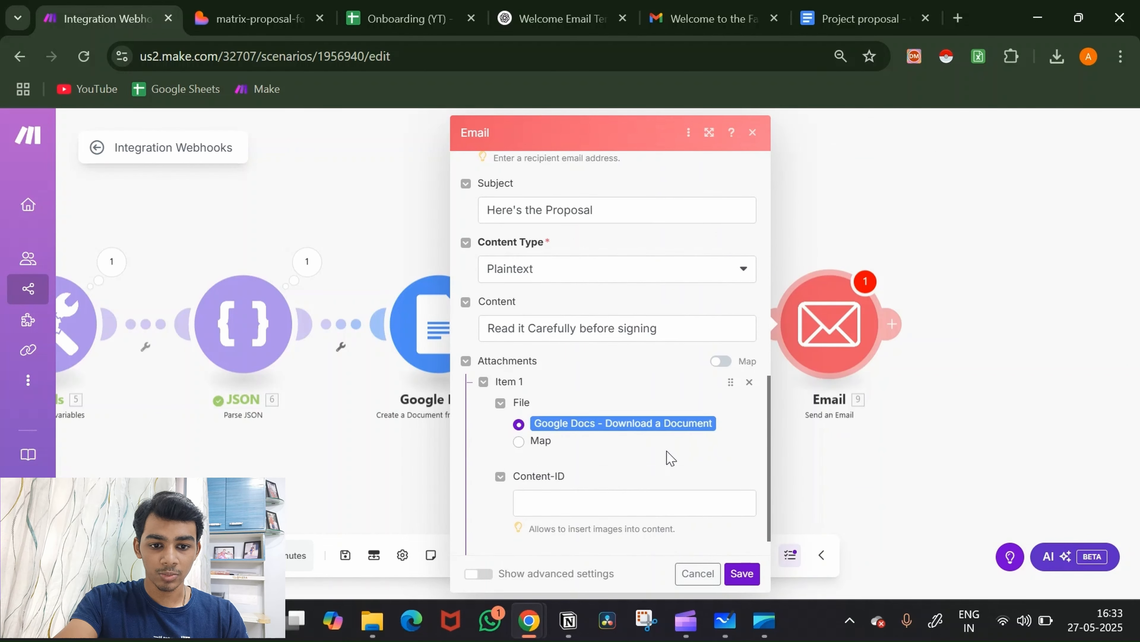
click(738, 574)
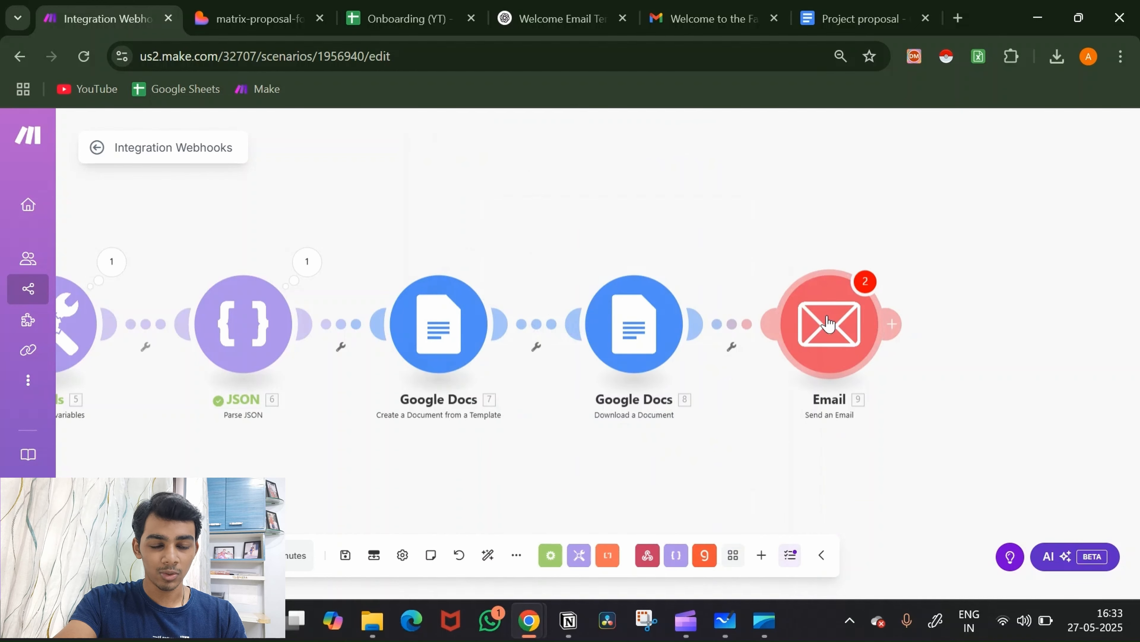
Step: Re-save the Email module and run the scenario once, every module from Tools through Email succeeding
click(871, 319)
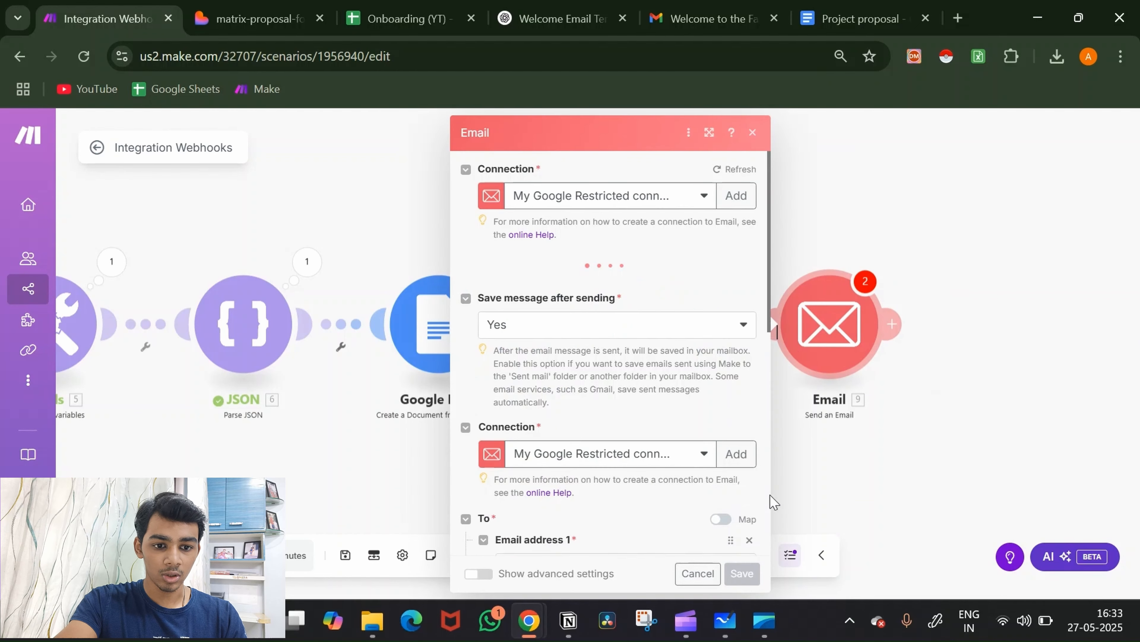
click(743, 573)
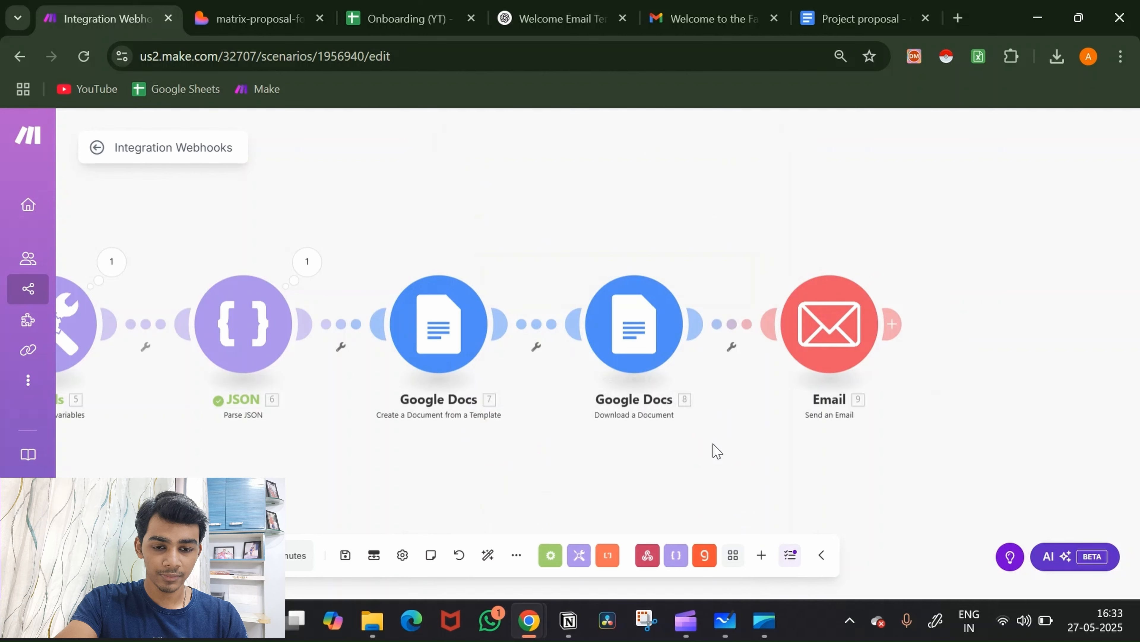
scroll(702, 450, down, 3)
drag(703, 446, 825, 403)
scroll(810, 495, down, 1)
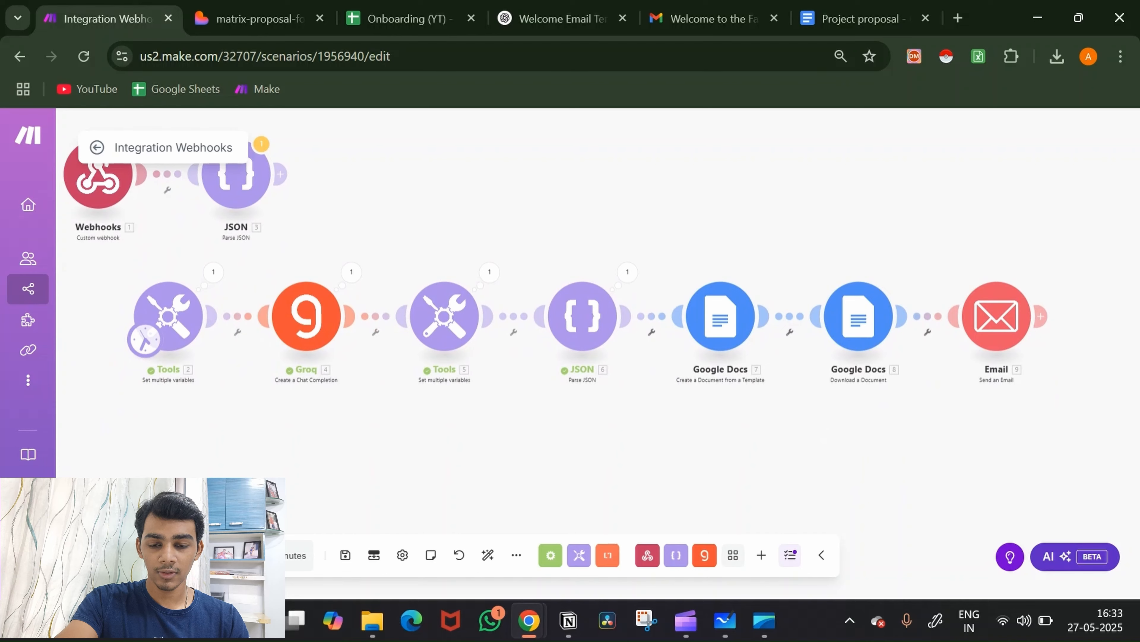
click(125, 555)
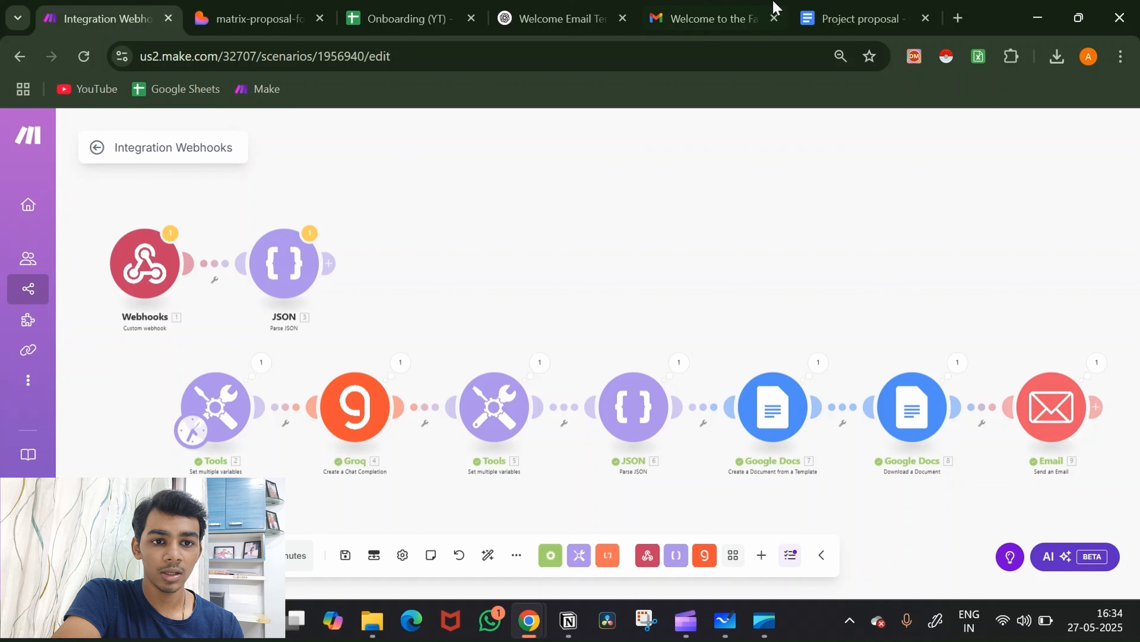
Step: Refresh the Gmail inbox, open 'Here's the Proposal' and preview its .docx attachment
click(716, 7)
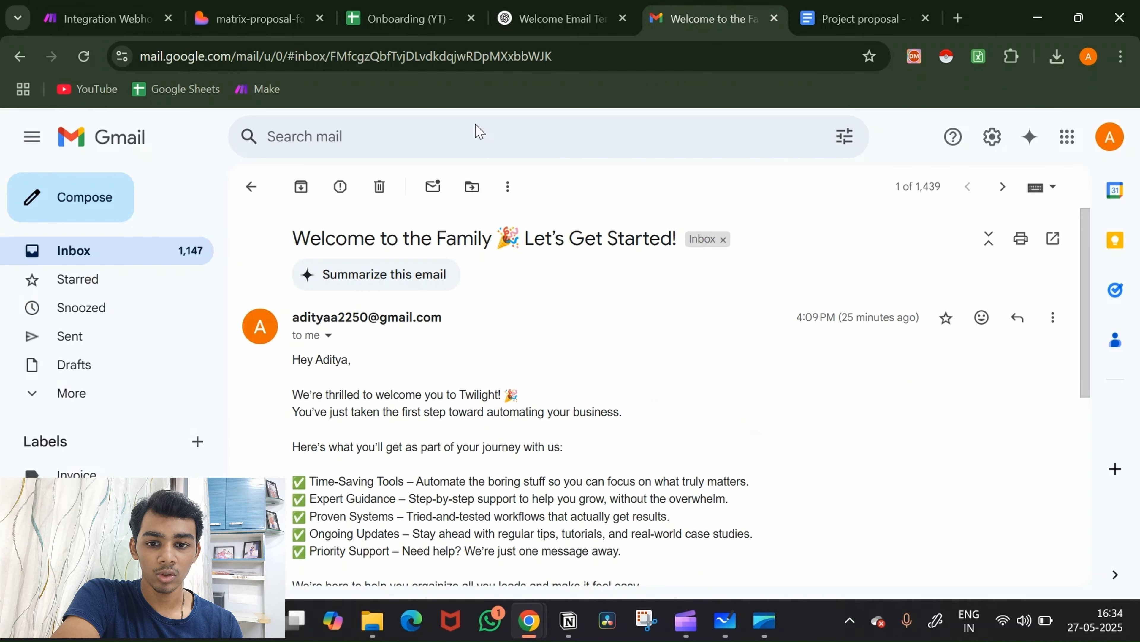
click(256, 189)
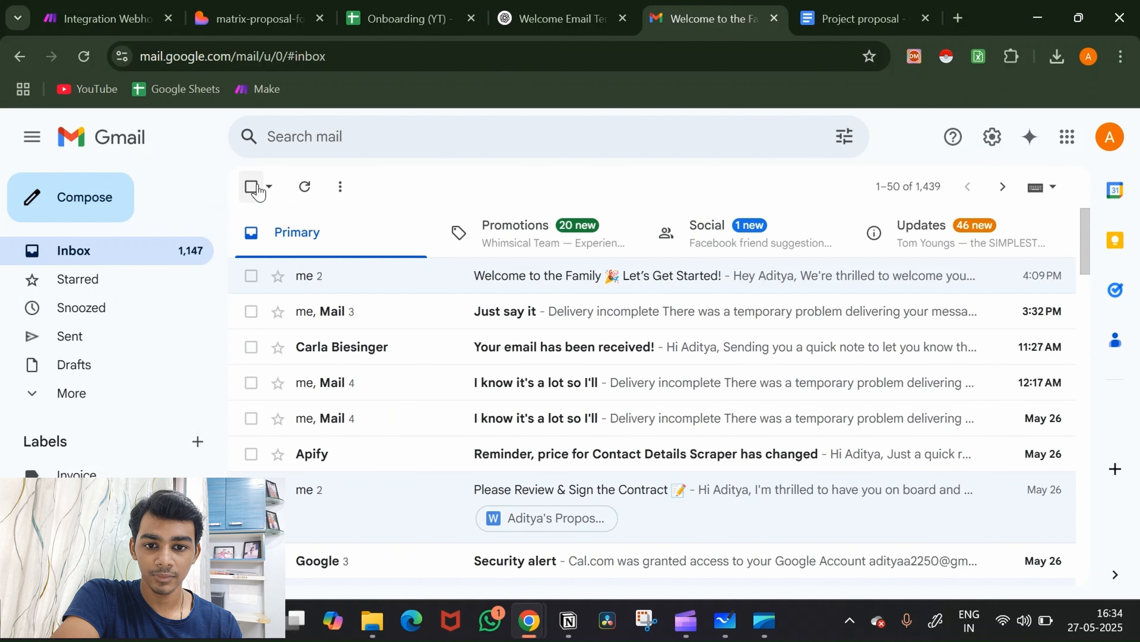
click(310, 187)
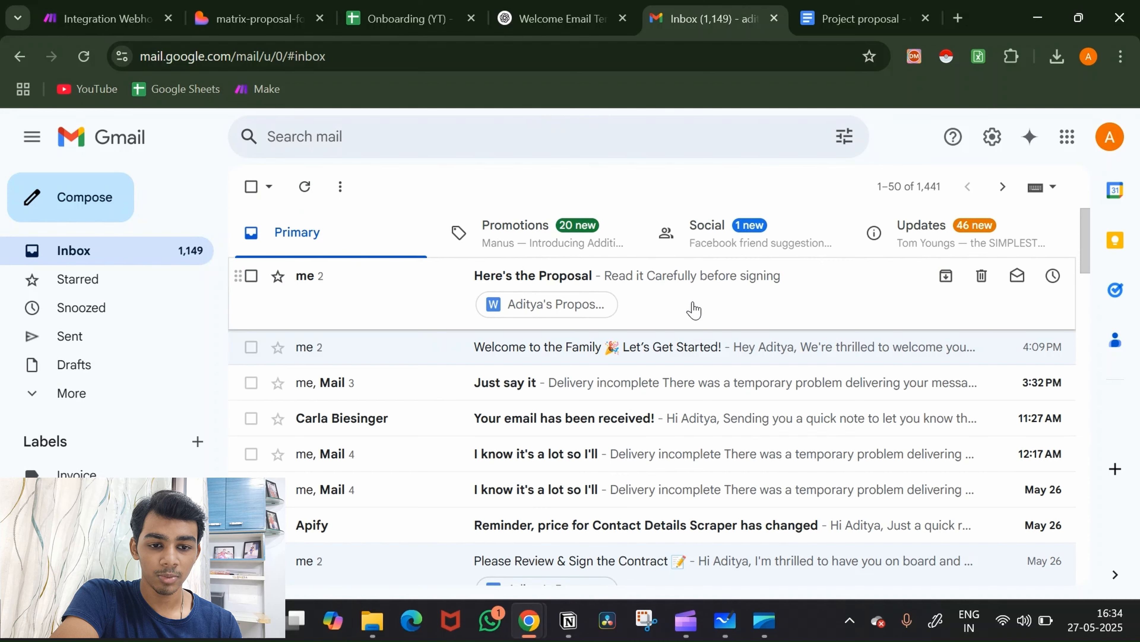
click(694, 308)
scroll(579, 391, down, 2)
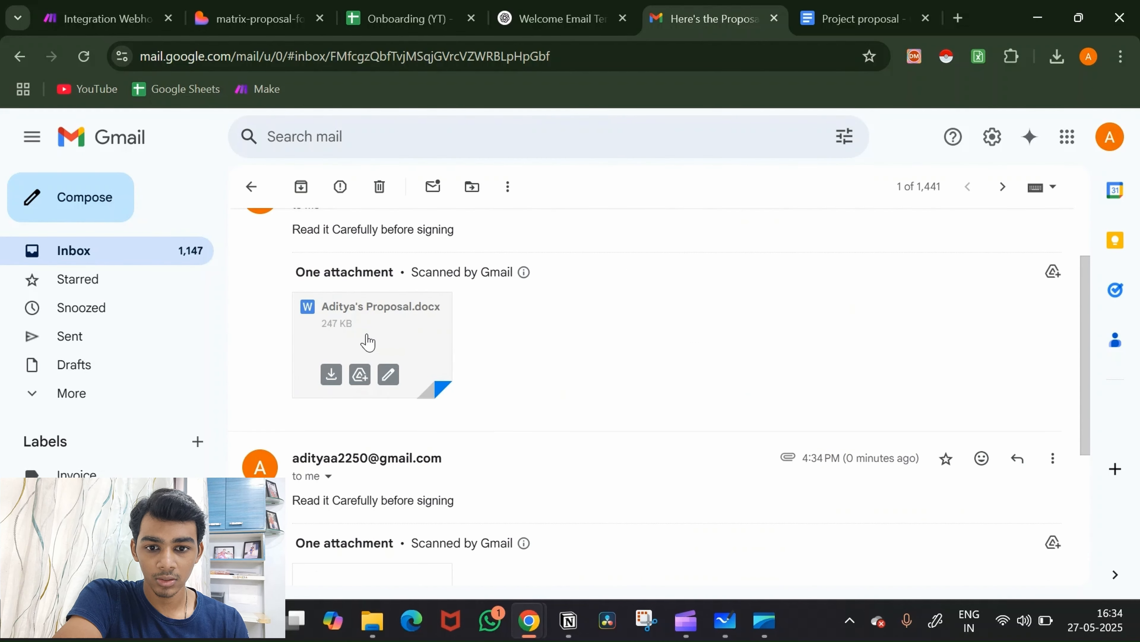
click(366, 342)
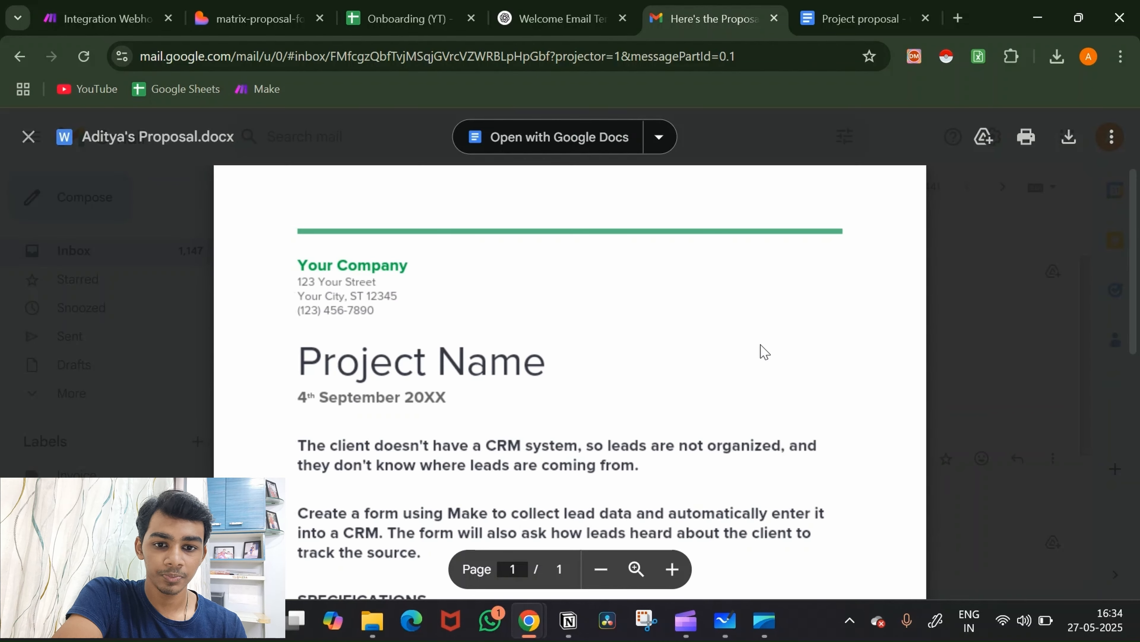
Step: Scroll through the previewed proposal, highlighting the phrase 'using Make' in the filled-in solution
scroll(760, 348, down, 2)
scroll(762, 345, down, 1)
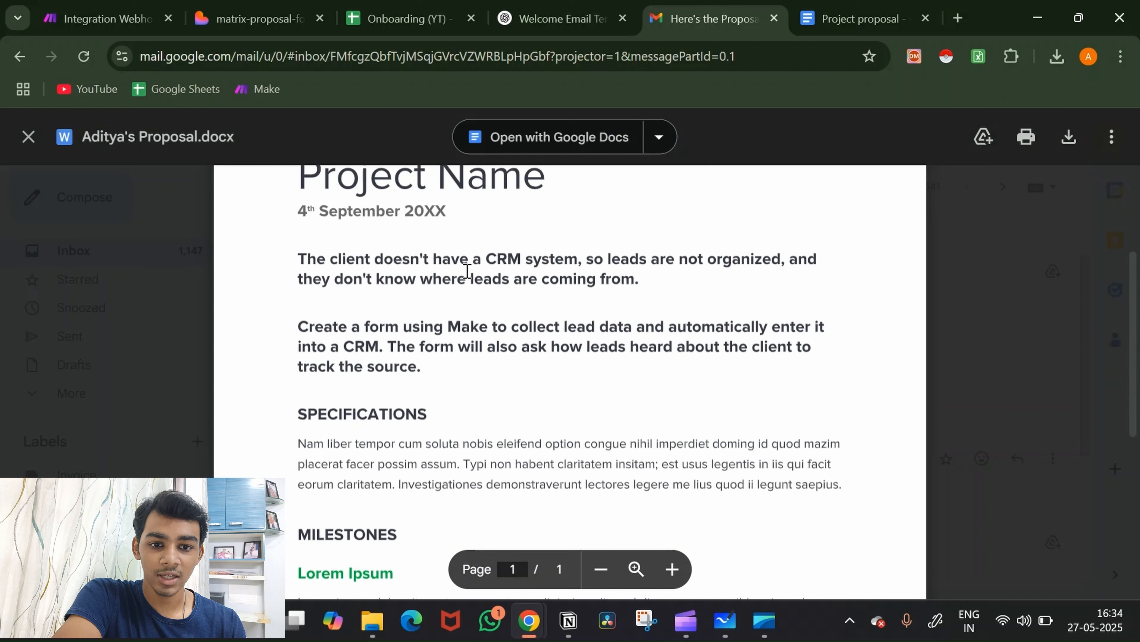
drag(421, 279, 636, 261)
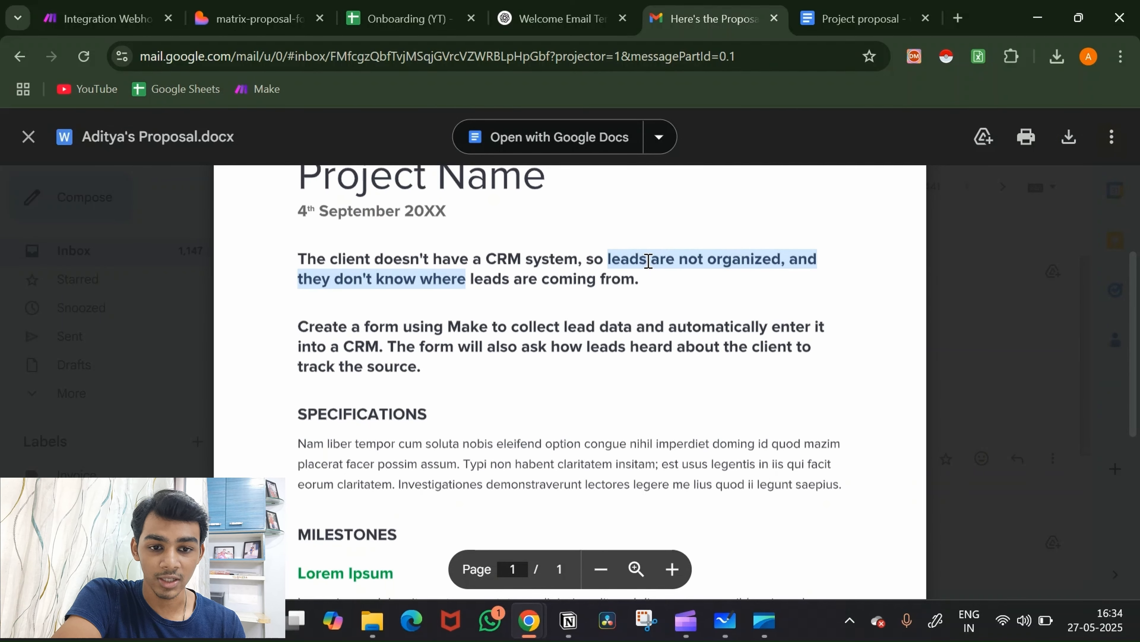
scroll(502, 308, down, 1)
click(400, 324)
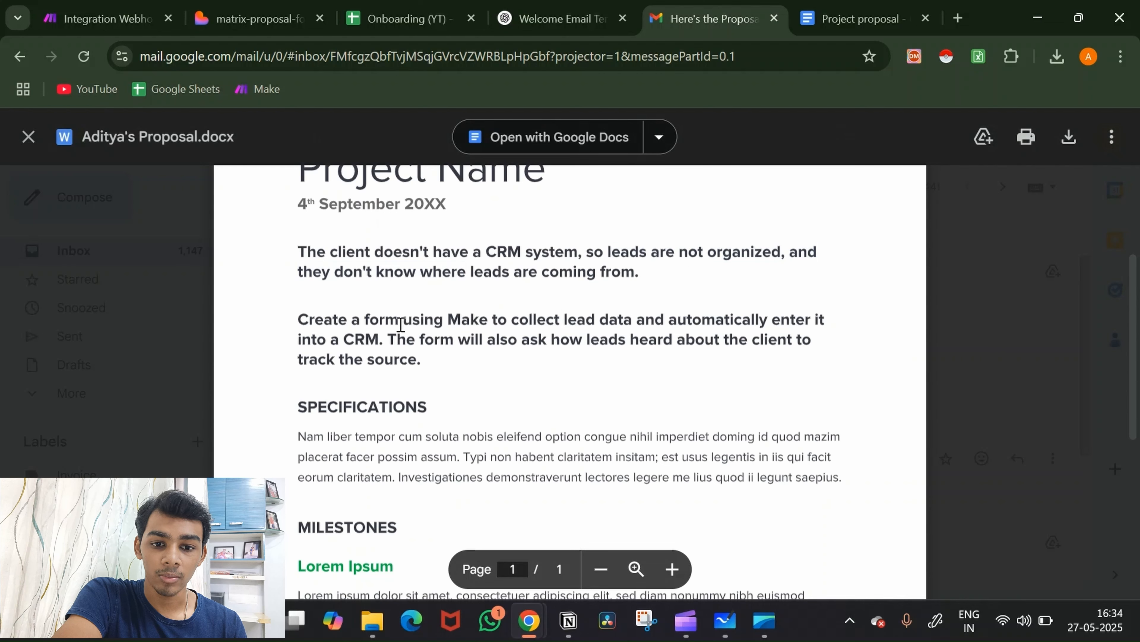
drag(401, 324, 507, 328)
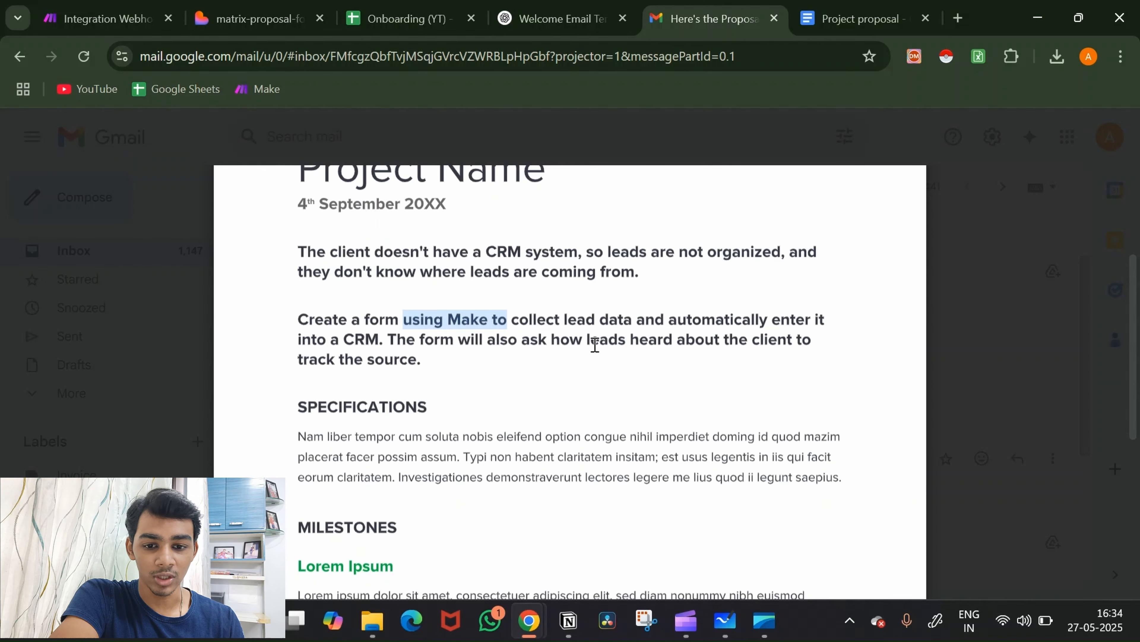
scroll(835, 392, down, 5)
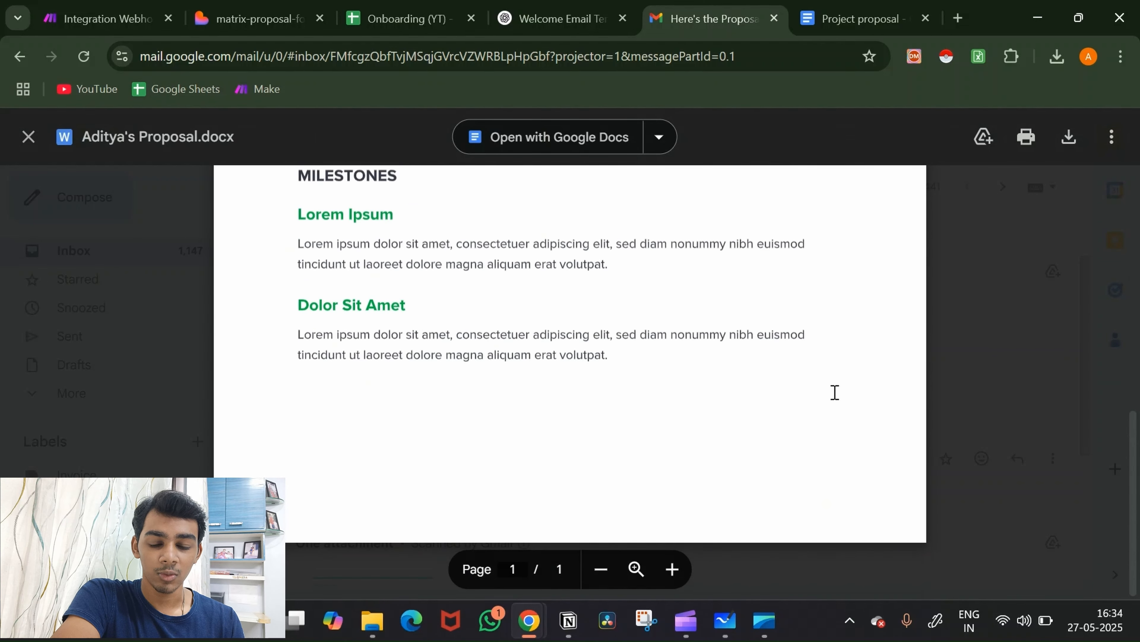
scroll(835, 392, up, 2)
scroll(835, 393, down, 2)
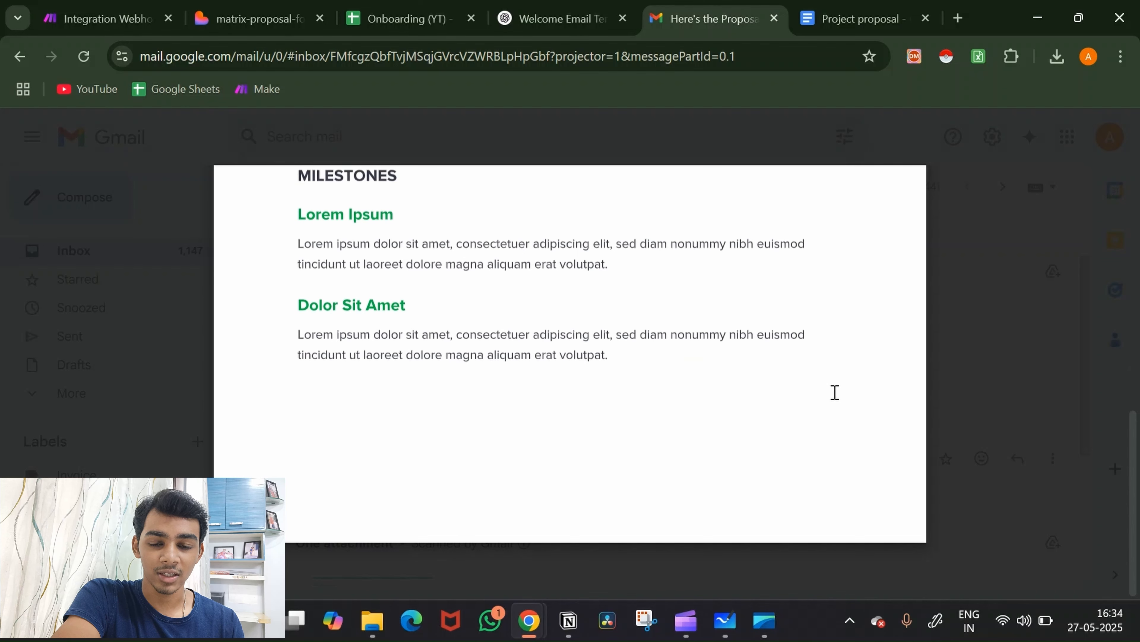
click(882, 10)
Step: Add blank lines below the final paragraph of the proposal document
scroll(654, 426, down, 5)
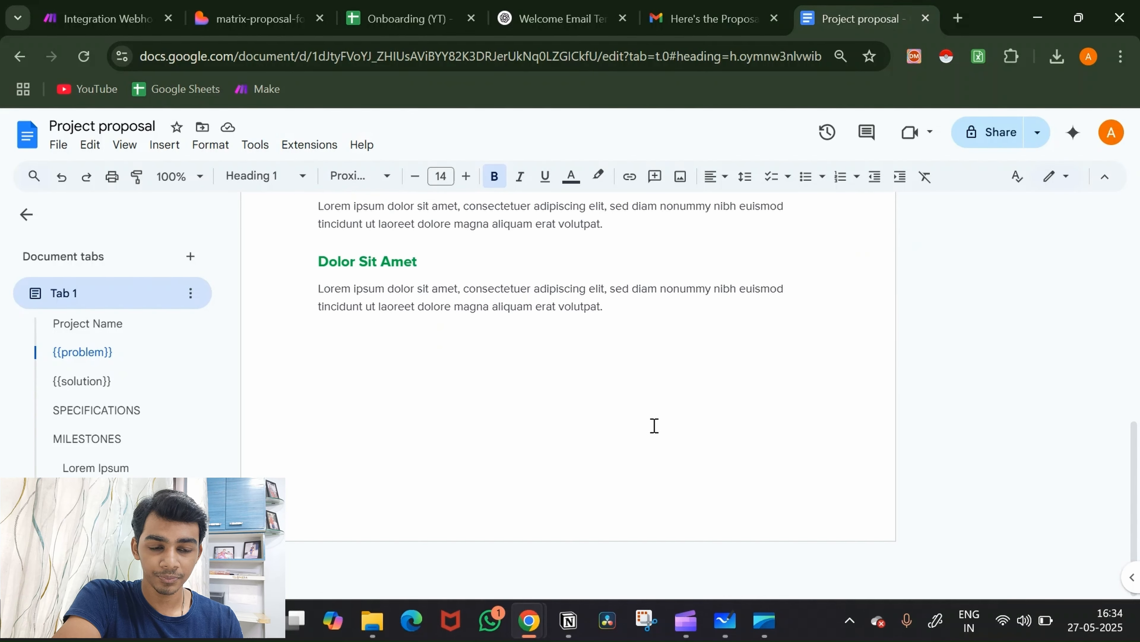
click(687, 384)
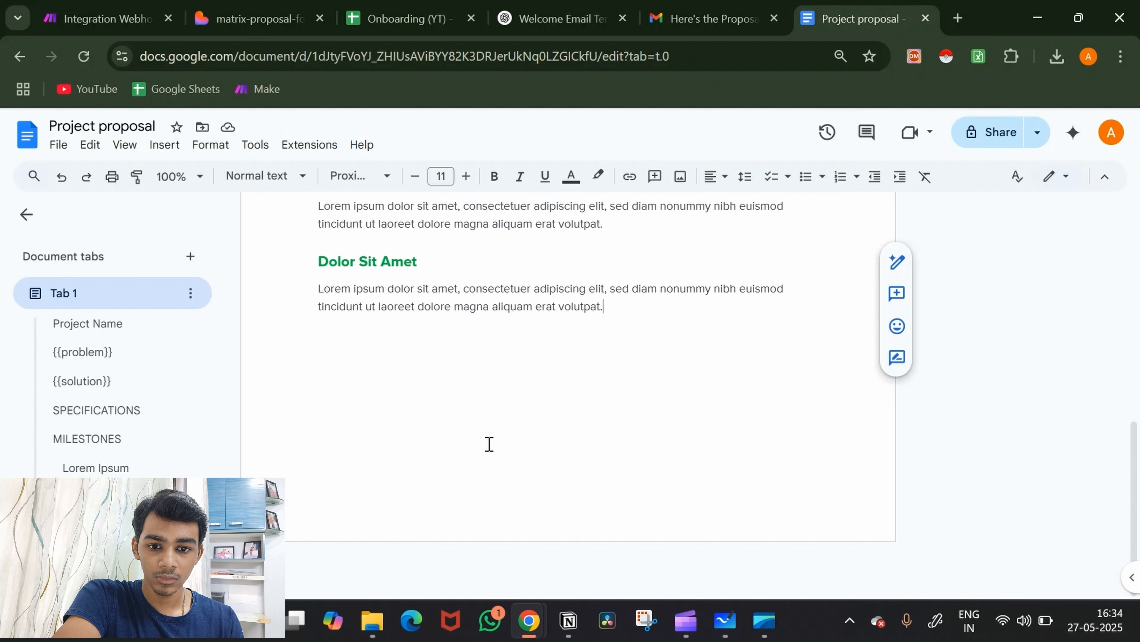
key(Return)
key(Return)
key(Return)
key(Return)
key(Return)
key(Return)
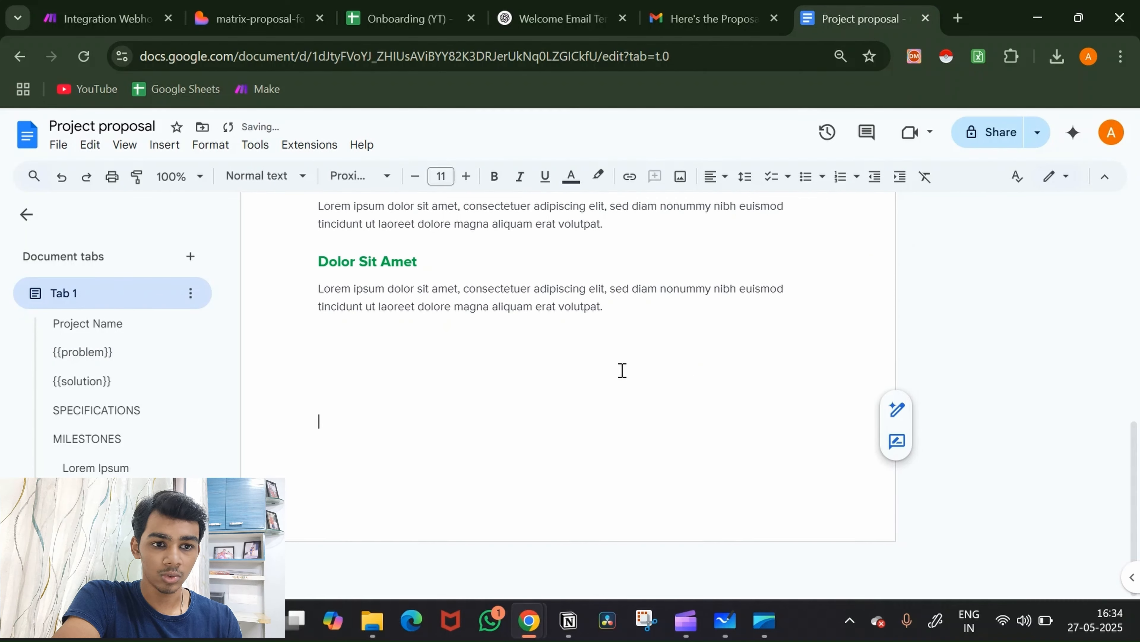
Step: In Insert > Image > Generate an image, type 'create a cursive style signature for my name' plus the name
click(162, 145)
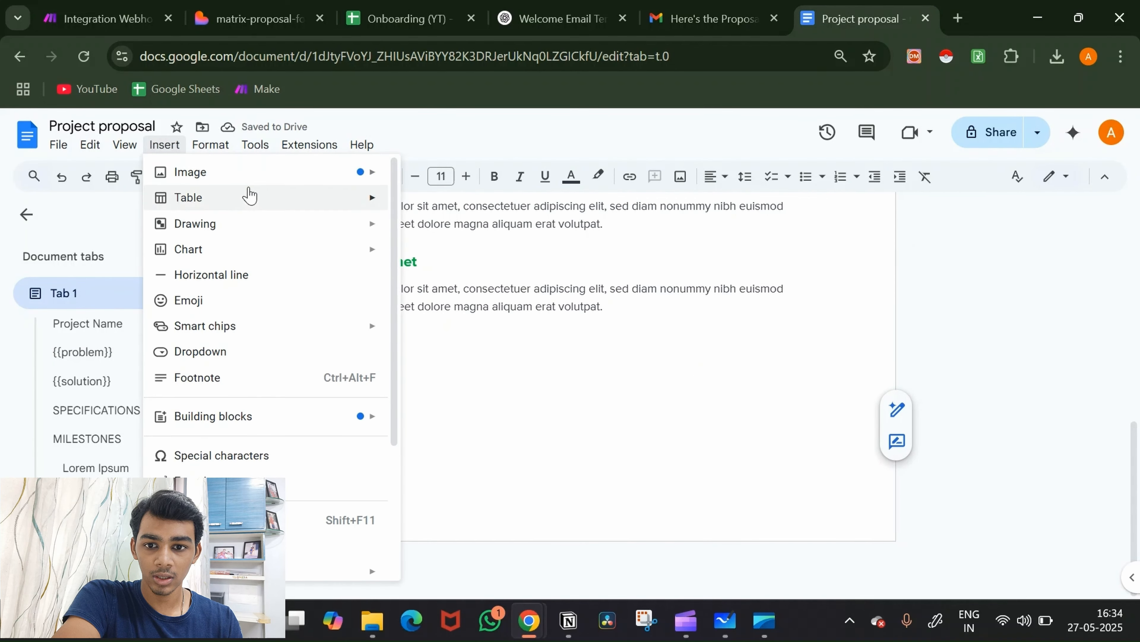
mouse_move(260, 177)
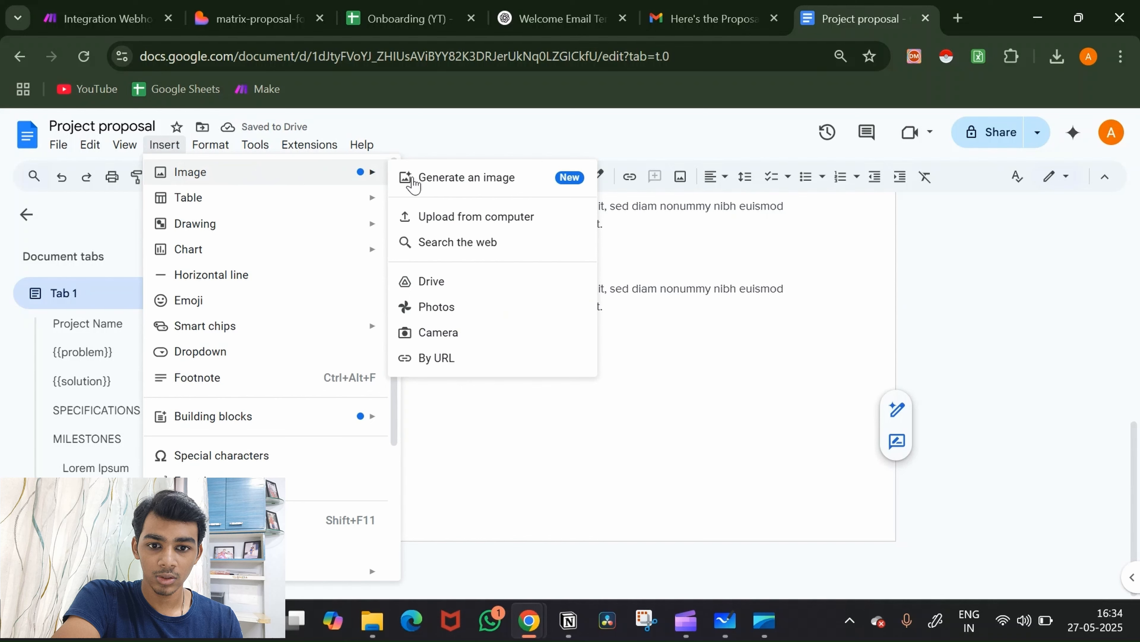
click(477, 193)
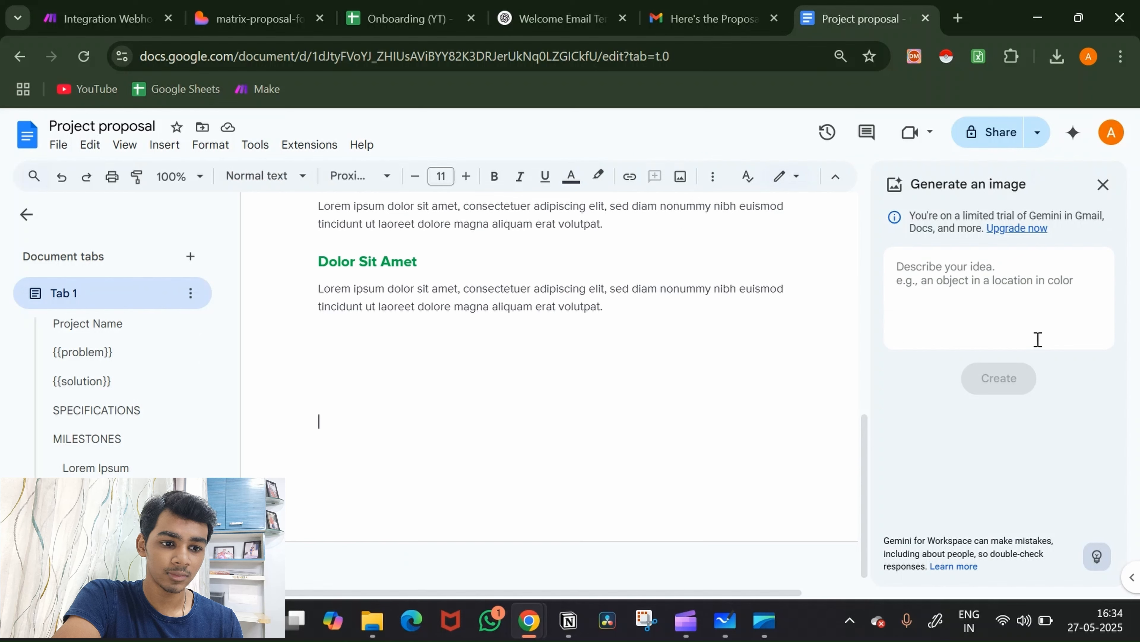
click(992, 313)
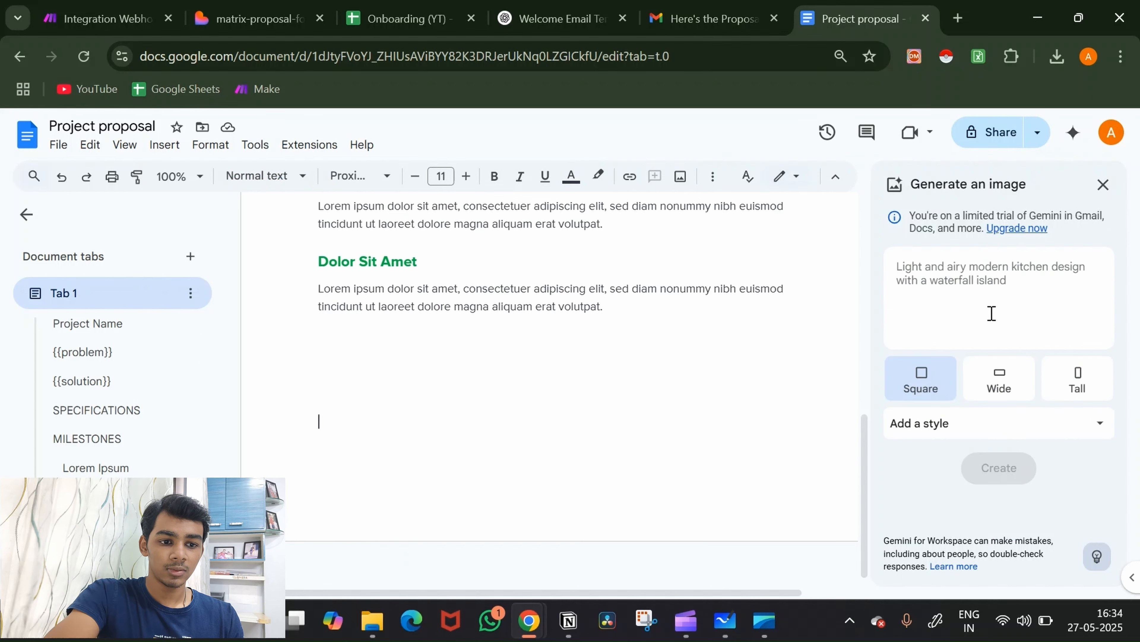
text(c)
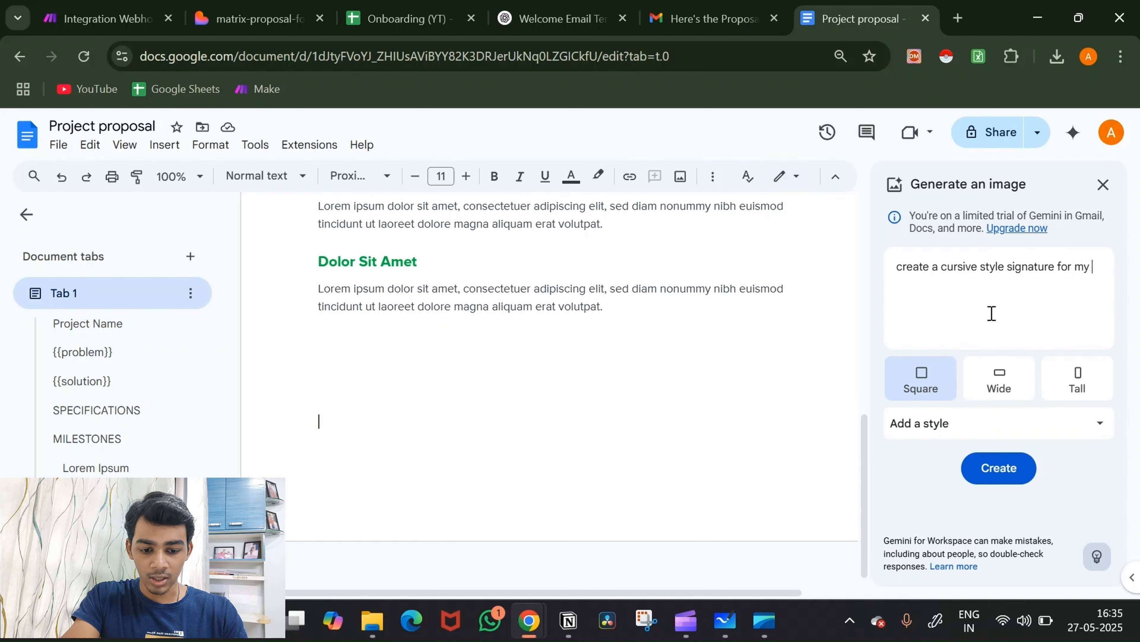
text(name)
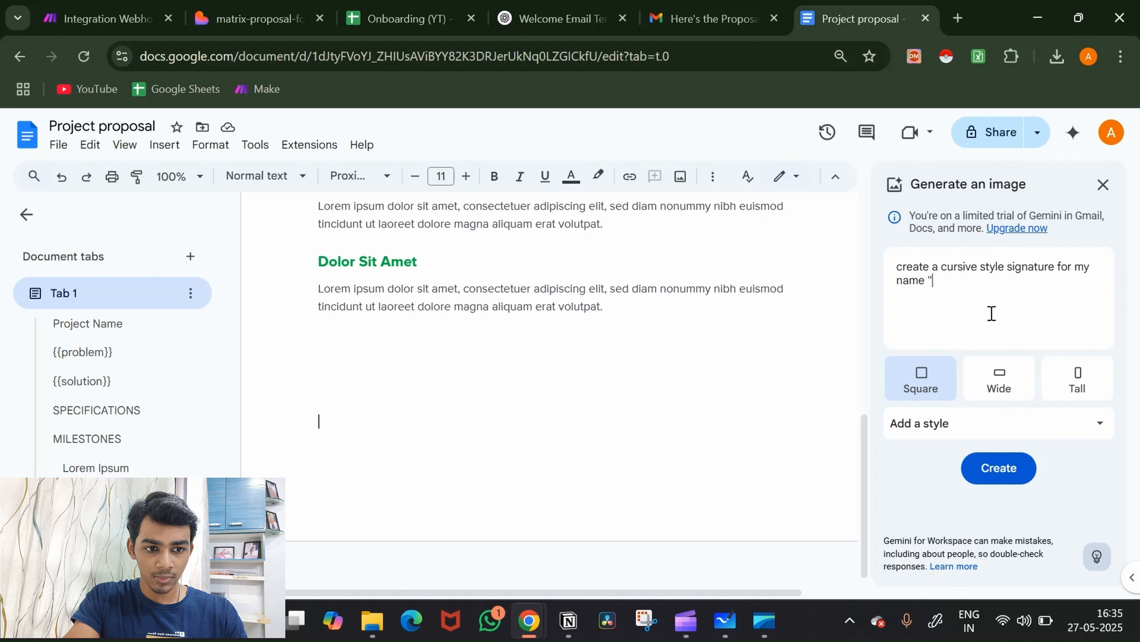
text( "James")
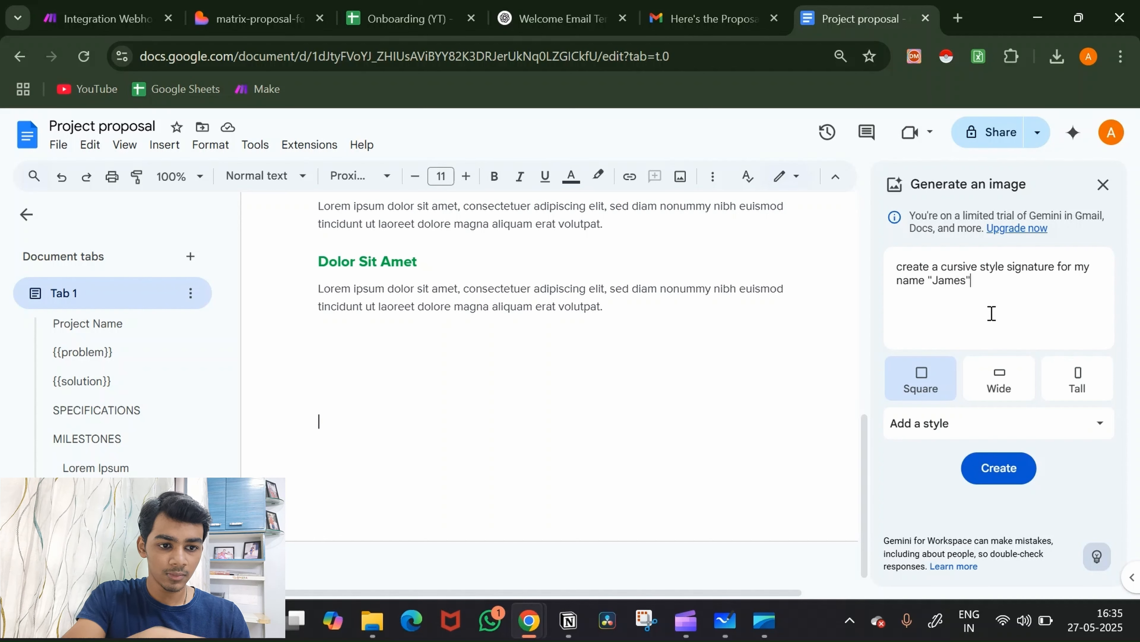
Step: Generate signature images, drag the third below the last Lorem ipsum paragraph, and shrink it small
click(999, 467)
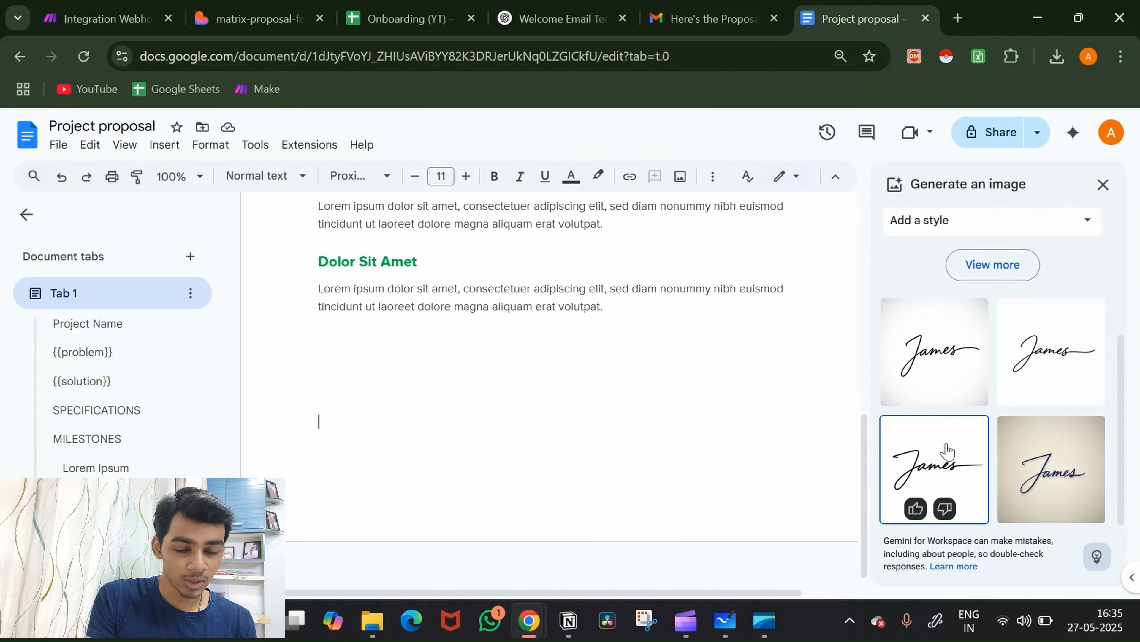
mouse_move(946, 449)
mouse_down()
mouse_move(542, 385)
mouse_move(414, 399)
mouse_up()
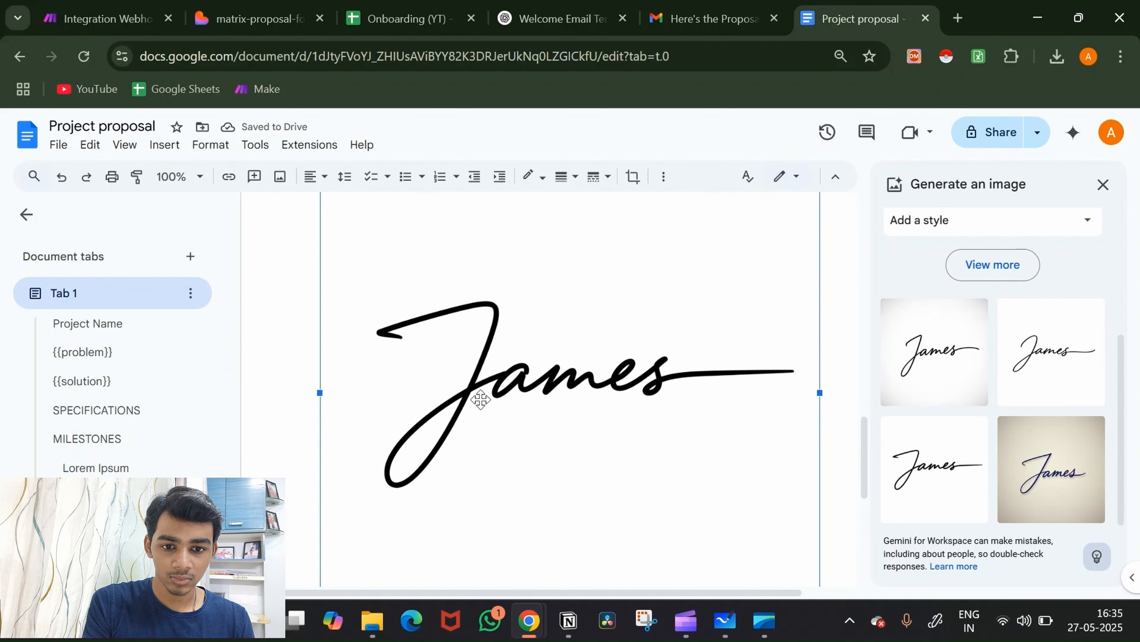
scroll(480, 399, down, 4)
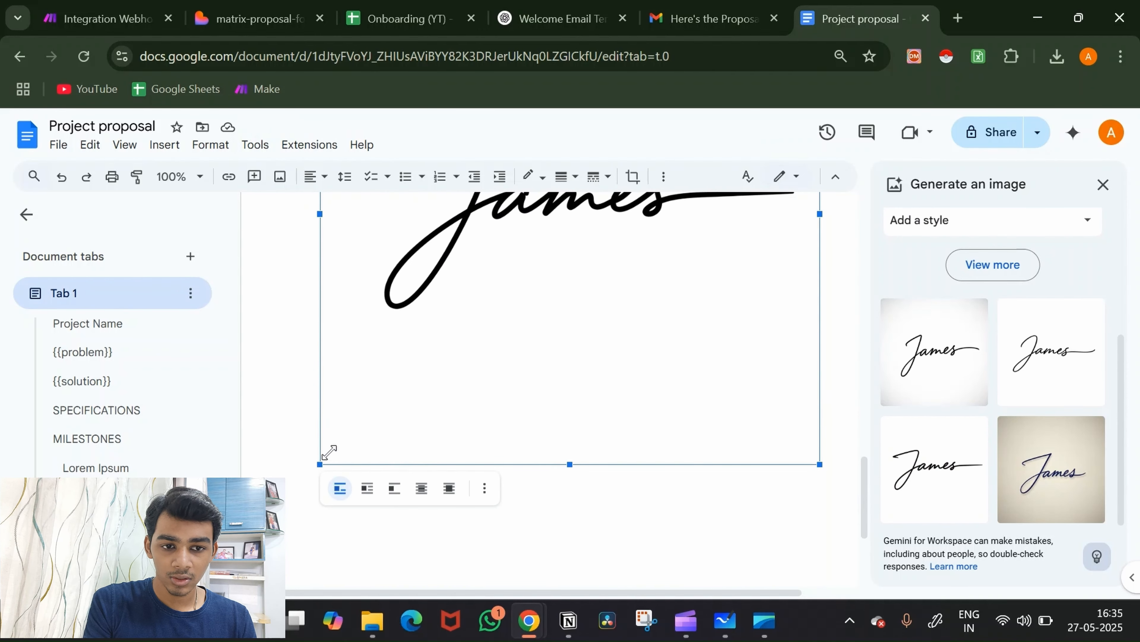
drag(330, 451, 664, 204)
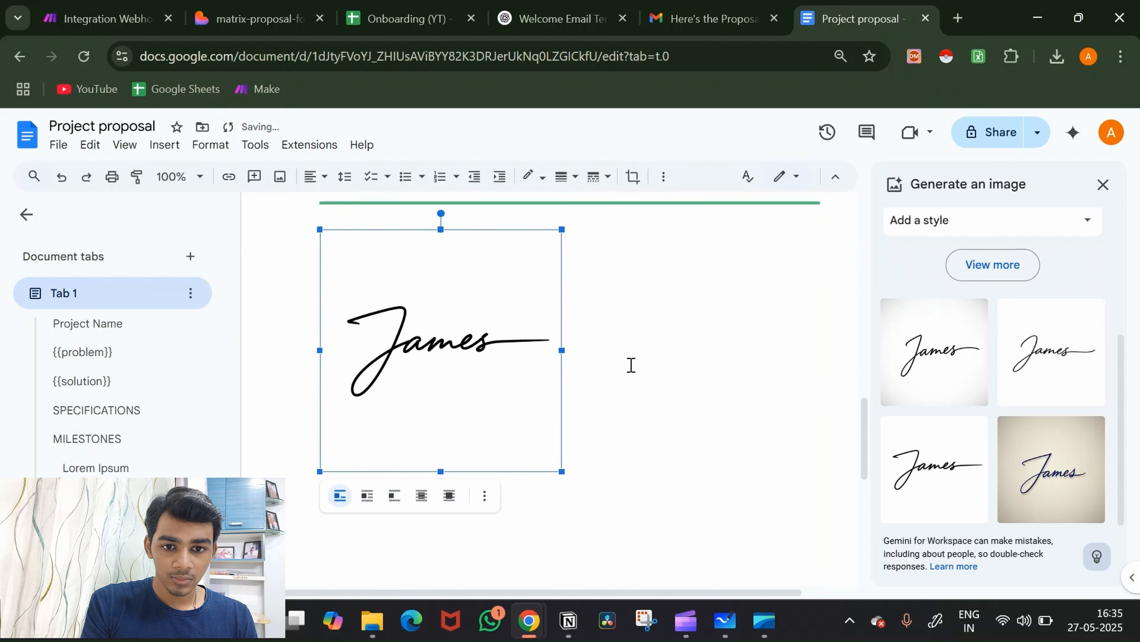
scroll(631, 365, up, 1)
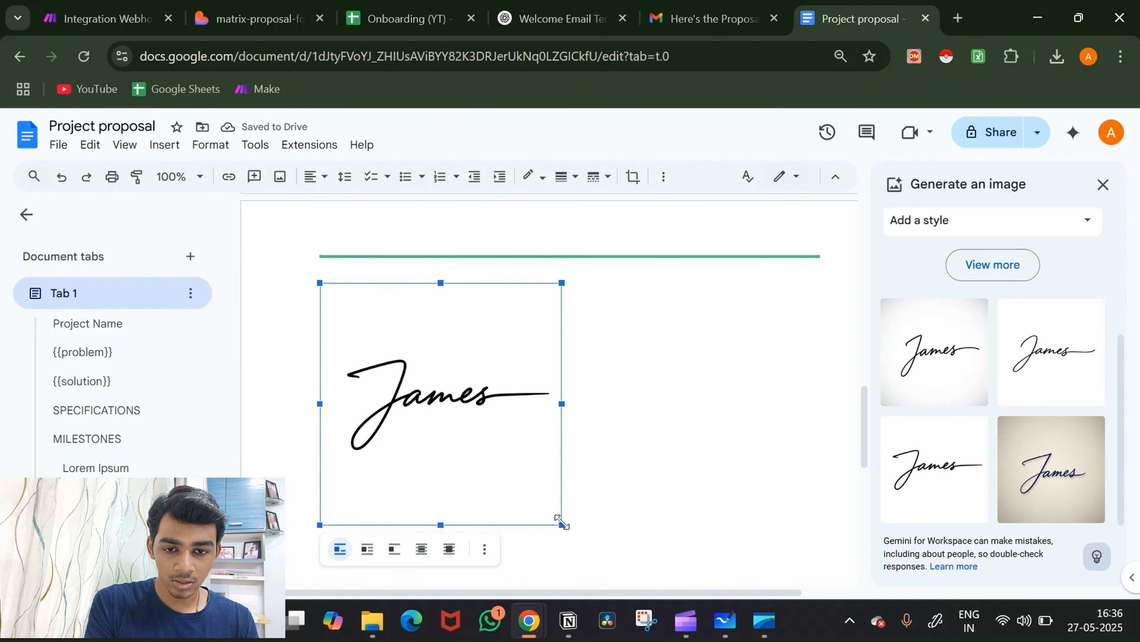
mouse_move(561, 525)
mouse_down()
mouse_move(420, 324)
mouse_move(371, 301)
mouse_move(372, 282)
mouse_up()
click(530, 302)
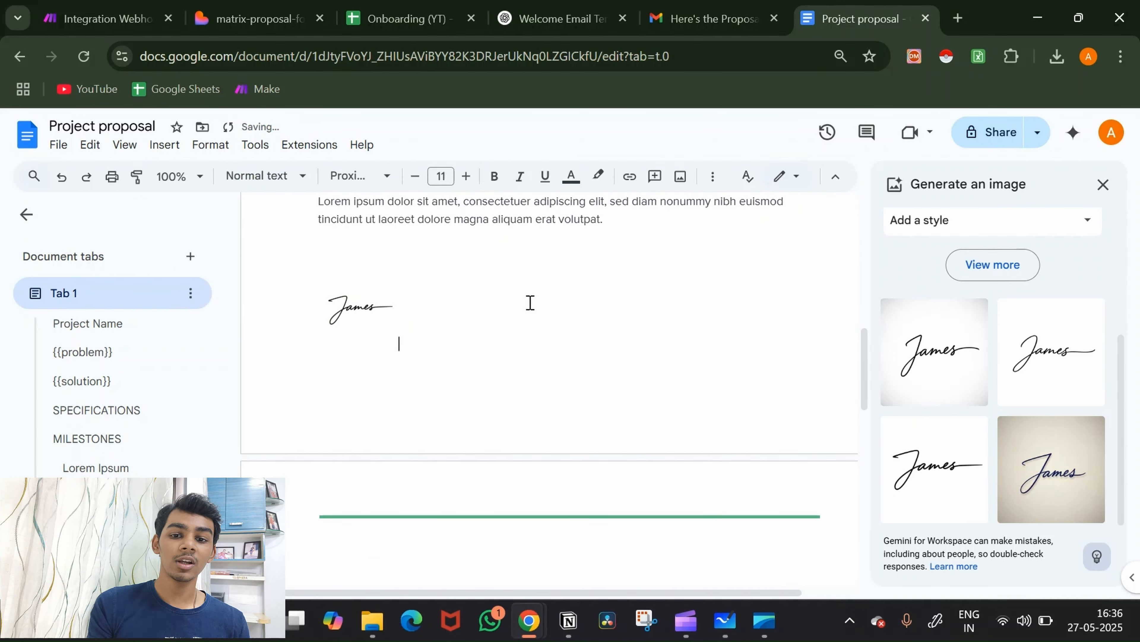